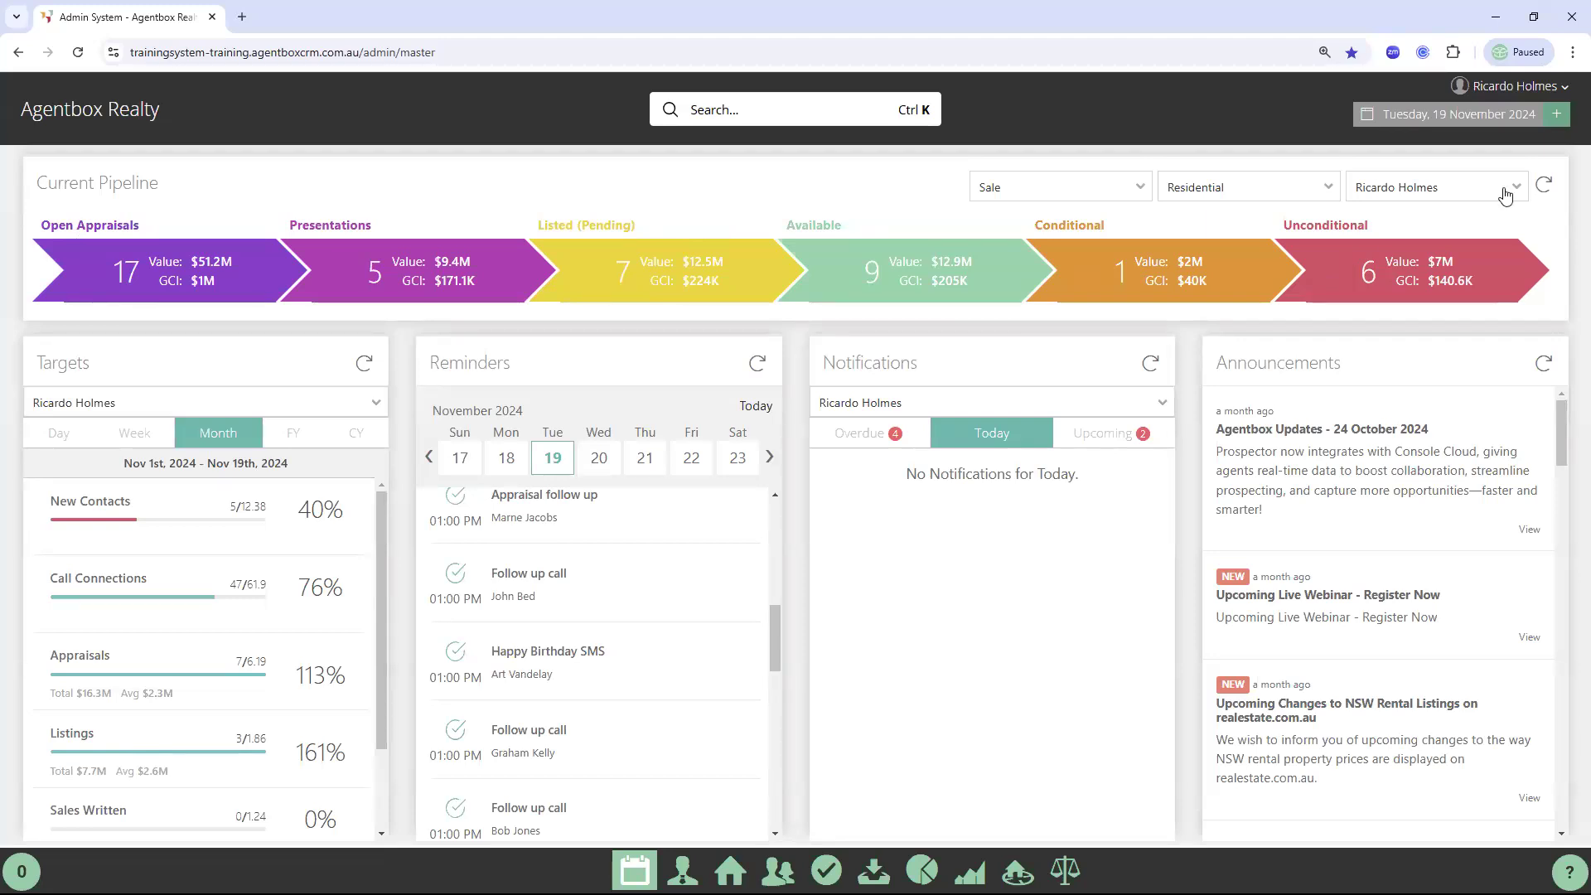
pyautogui.click(1406, 191)
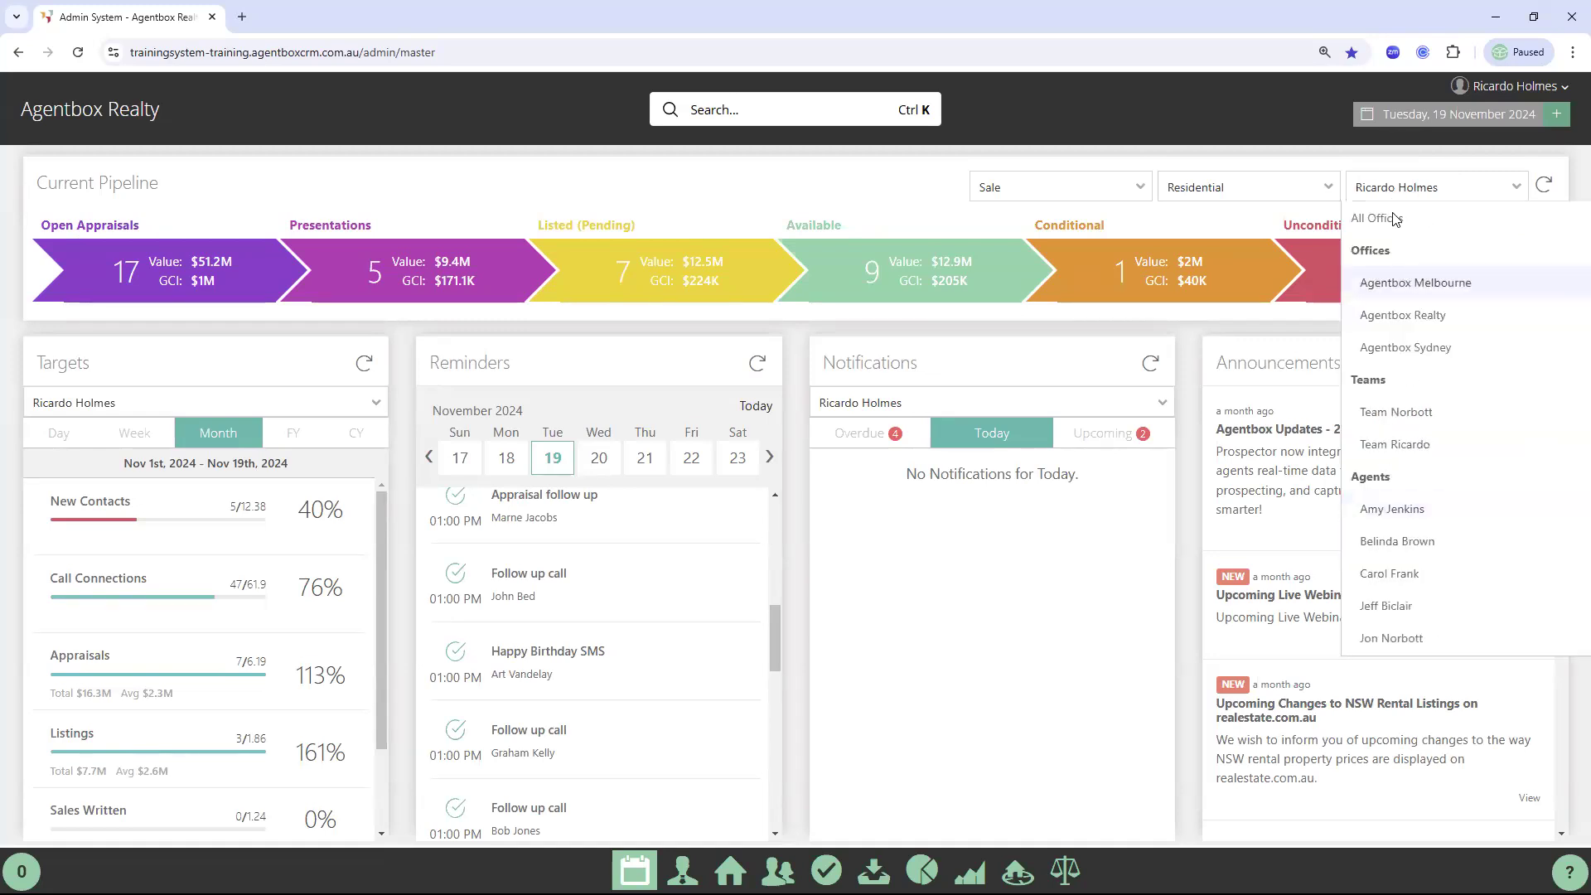
pyautogui.click(1395, 218)
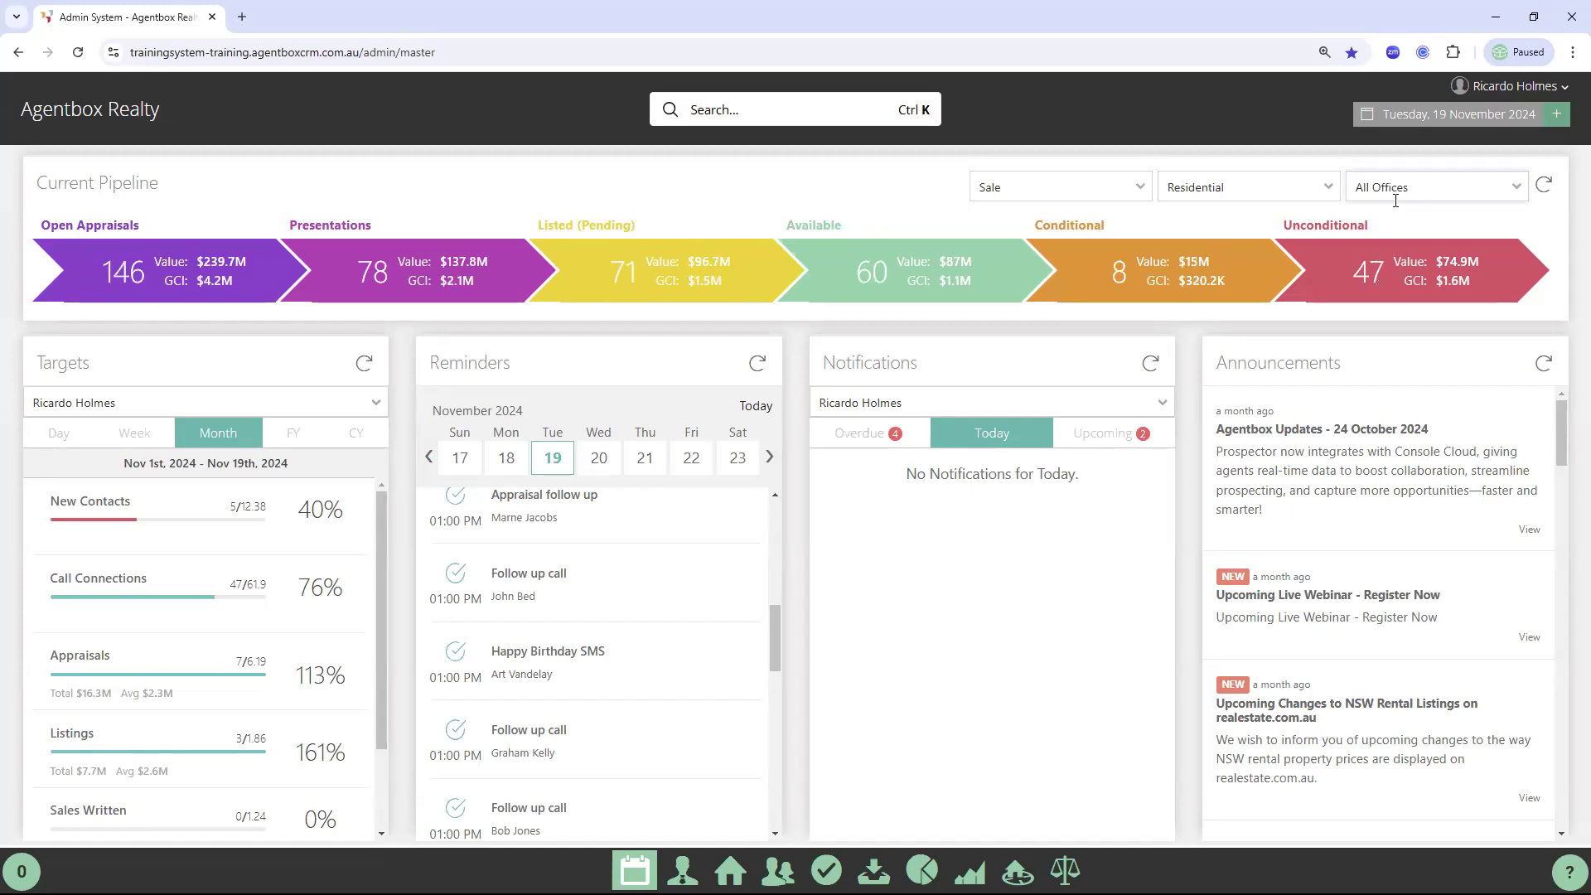
pyautogui.click(1396, 192)
pyautogui.scroll(-3, 1393, 597)
pyautogui.click(1400, 545)
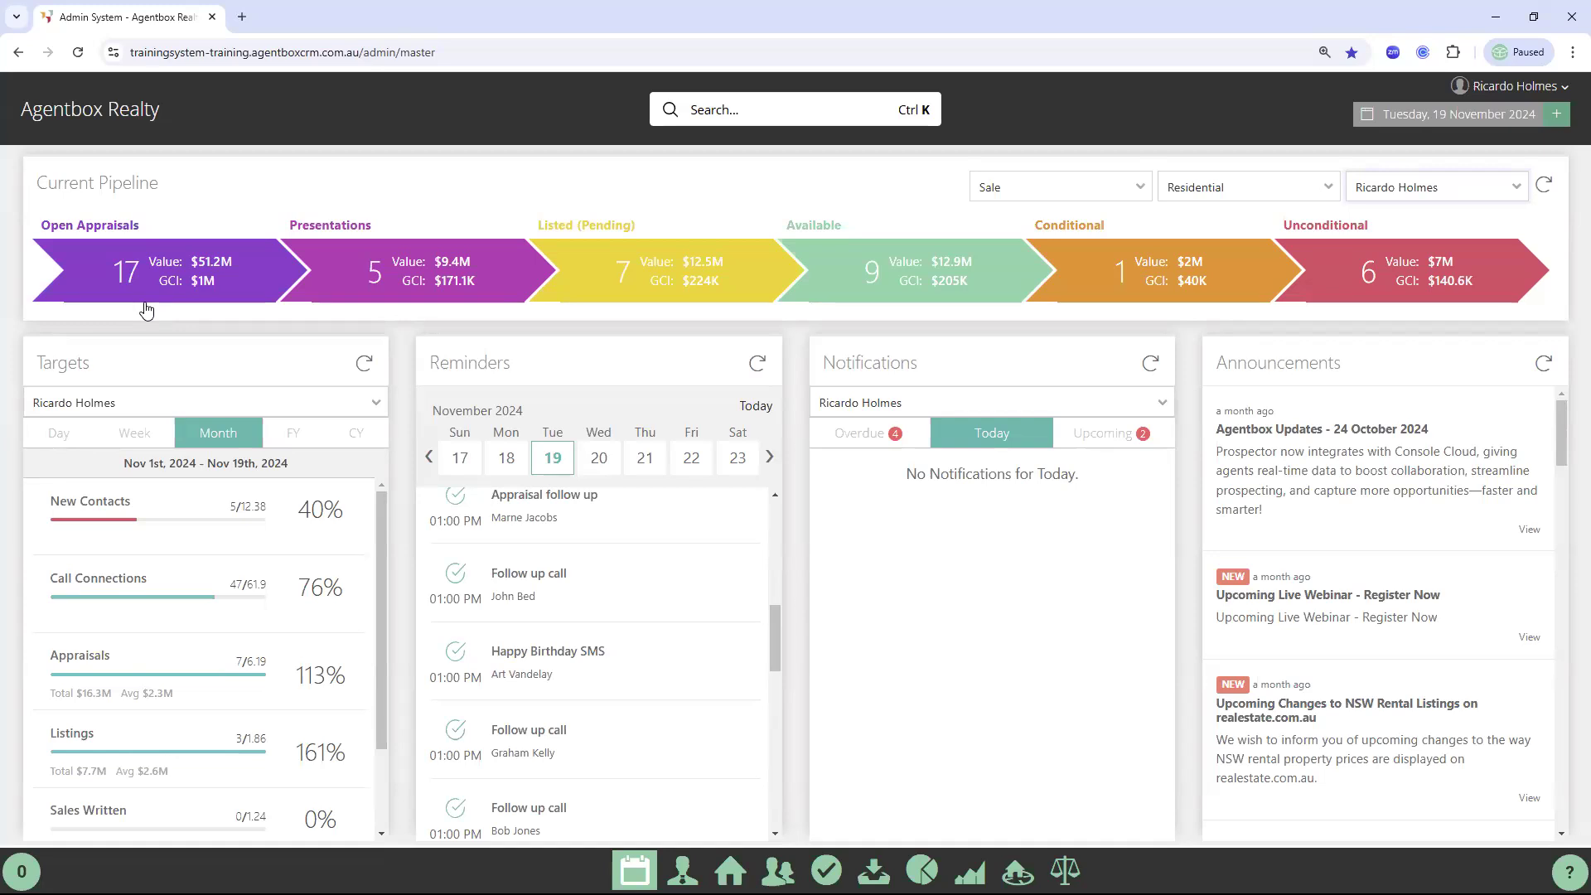
pyautogui.click(151, 272)
pyautogui.click(547, 249)
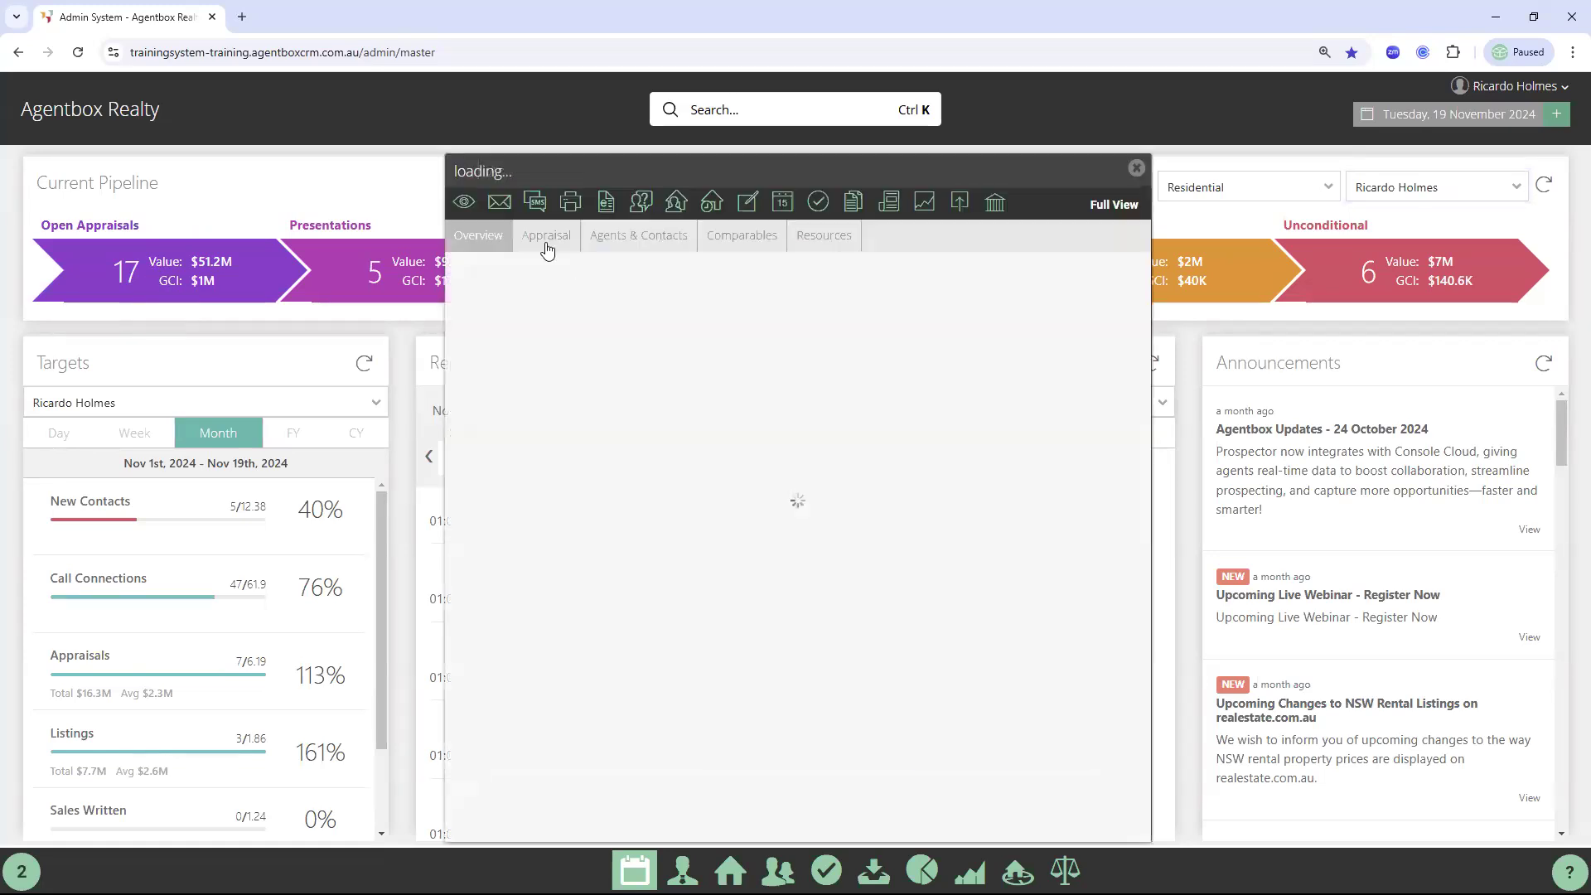
pyautogui.click(547, 240)
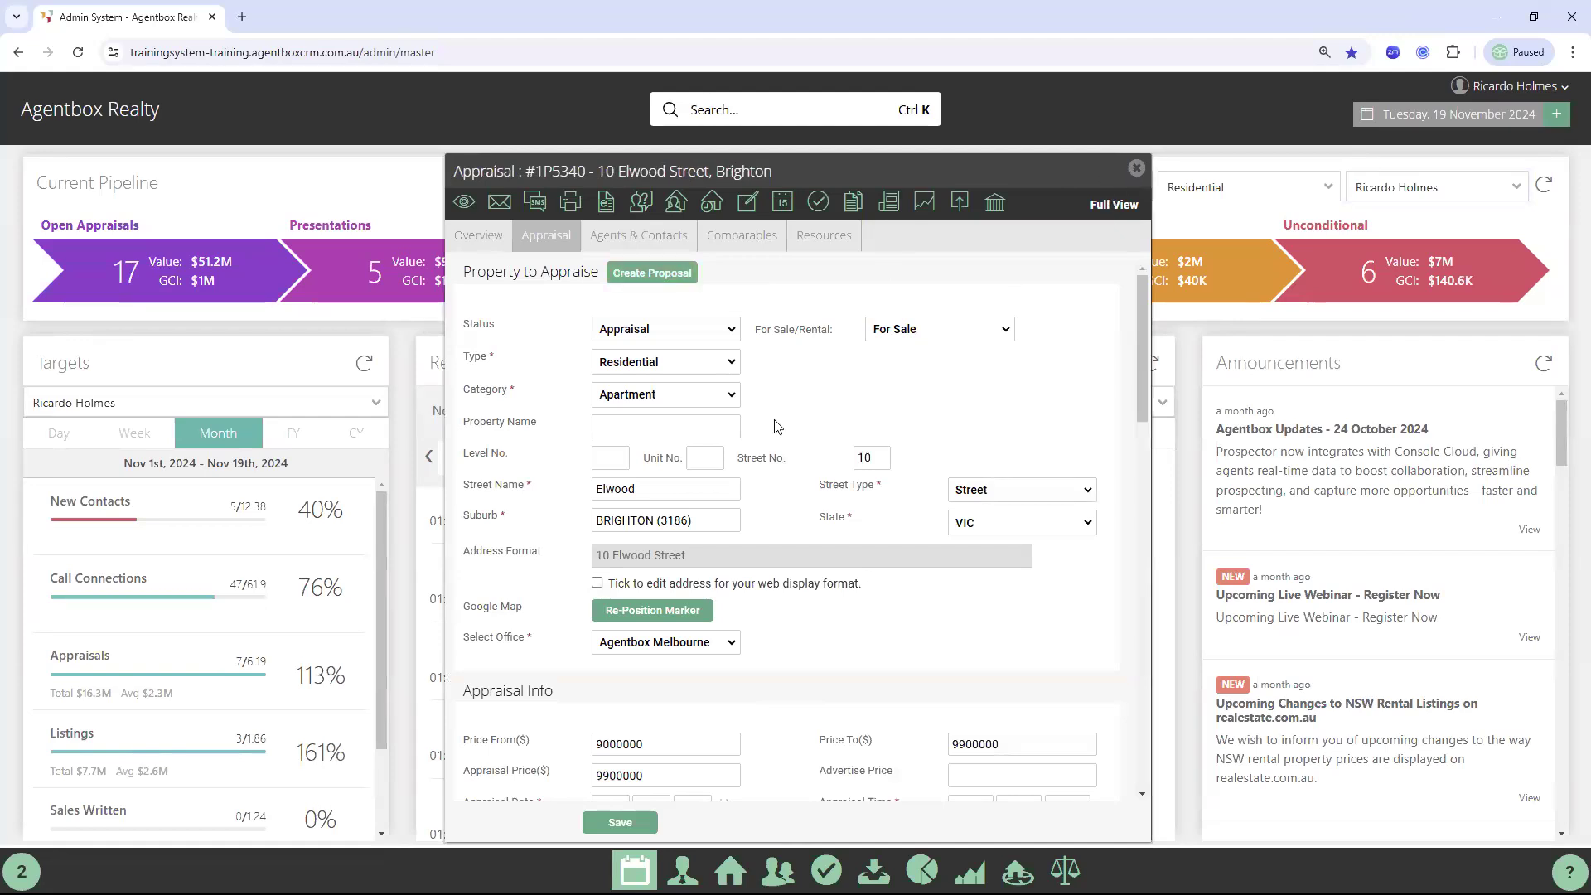
pyautogui.click(1135, 169)
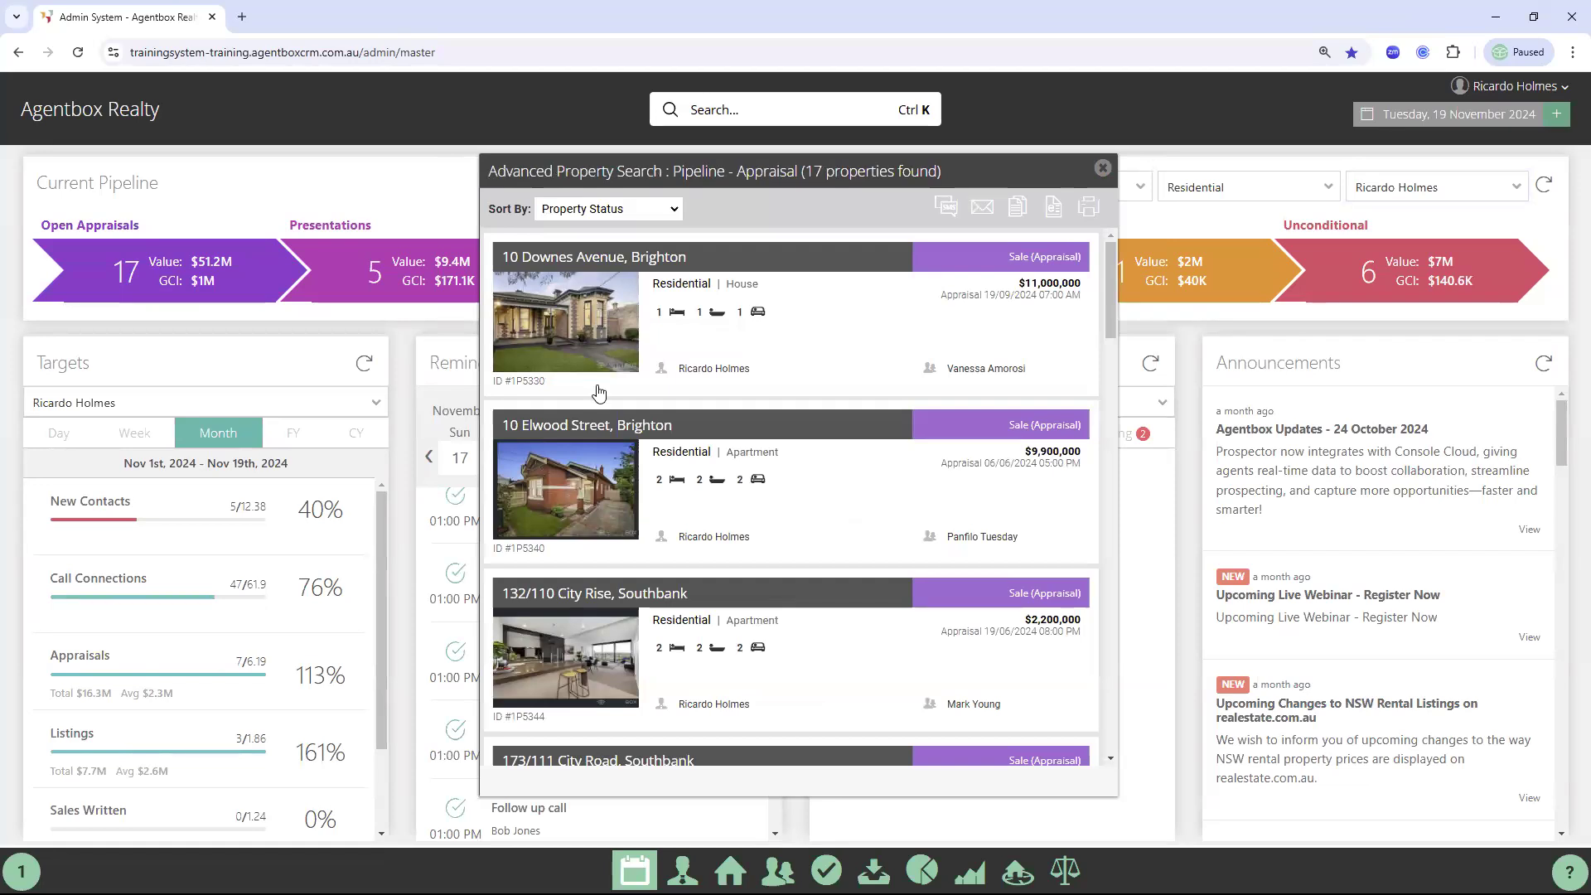
pyautogui.click(389, 230)
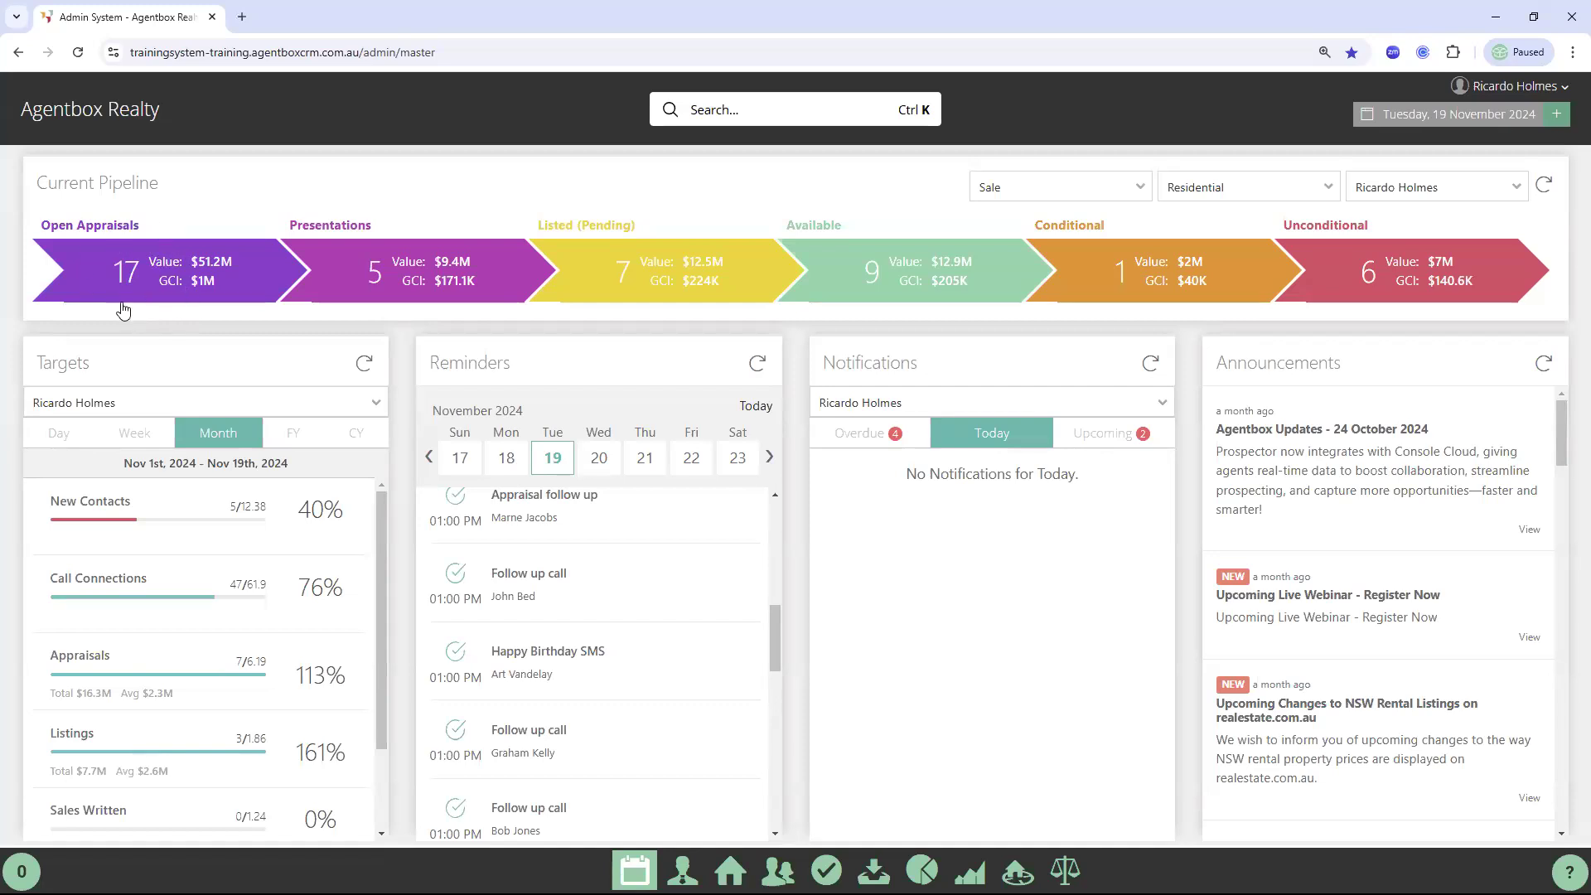
pyautogui.click(175, 282)
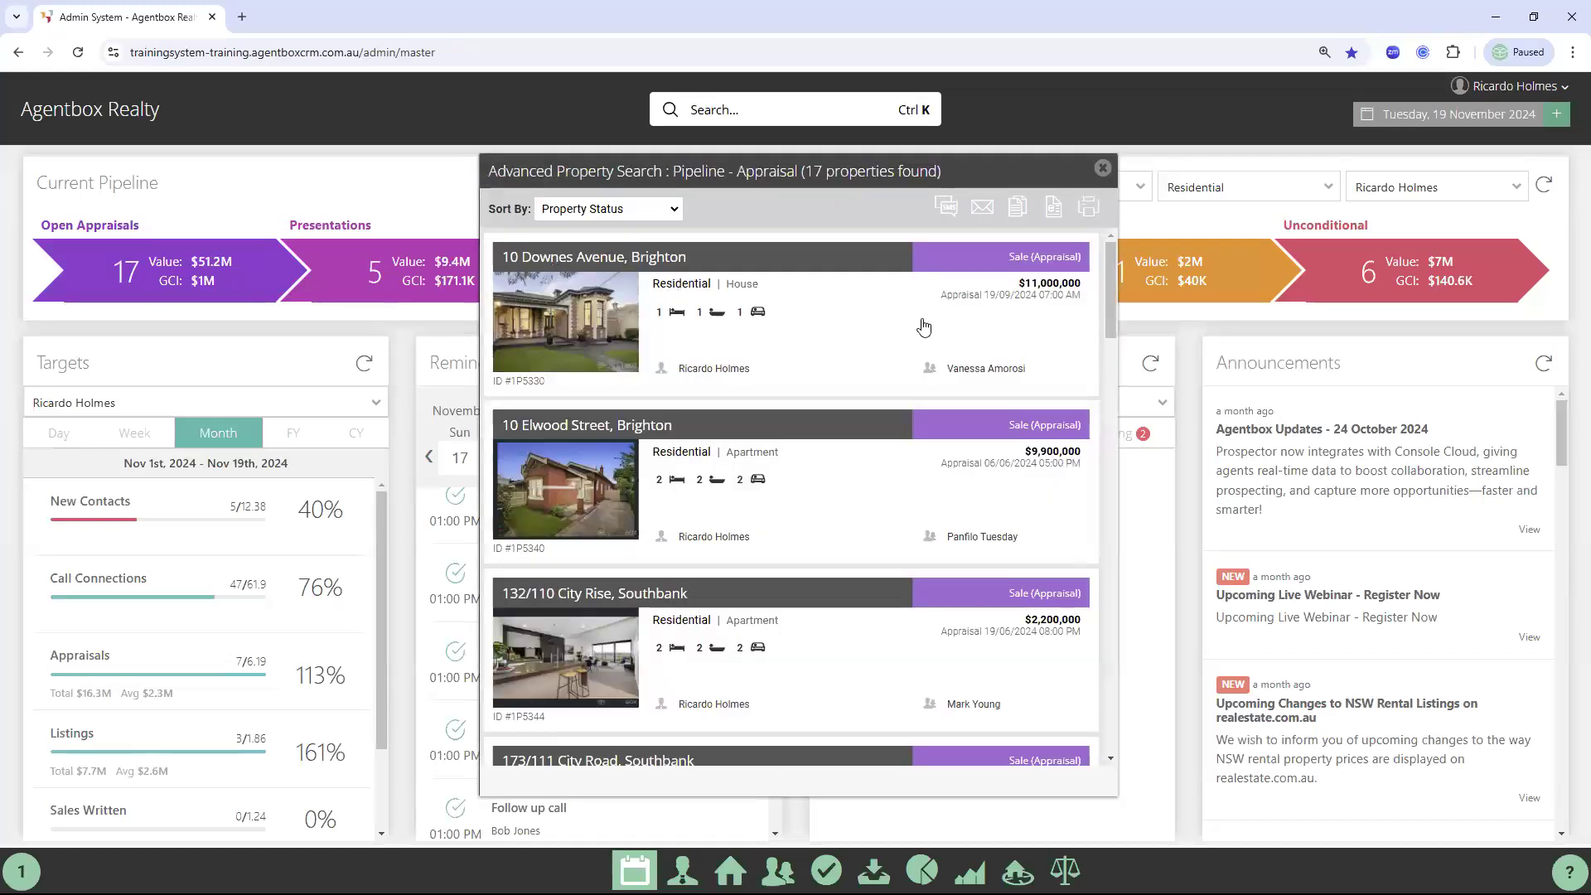
pyautogui.click(968, 371)
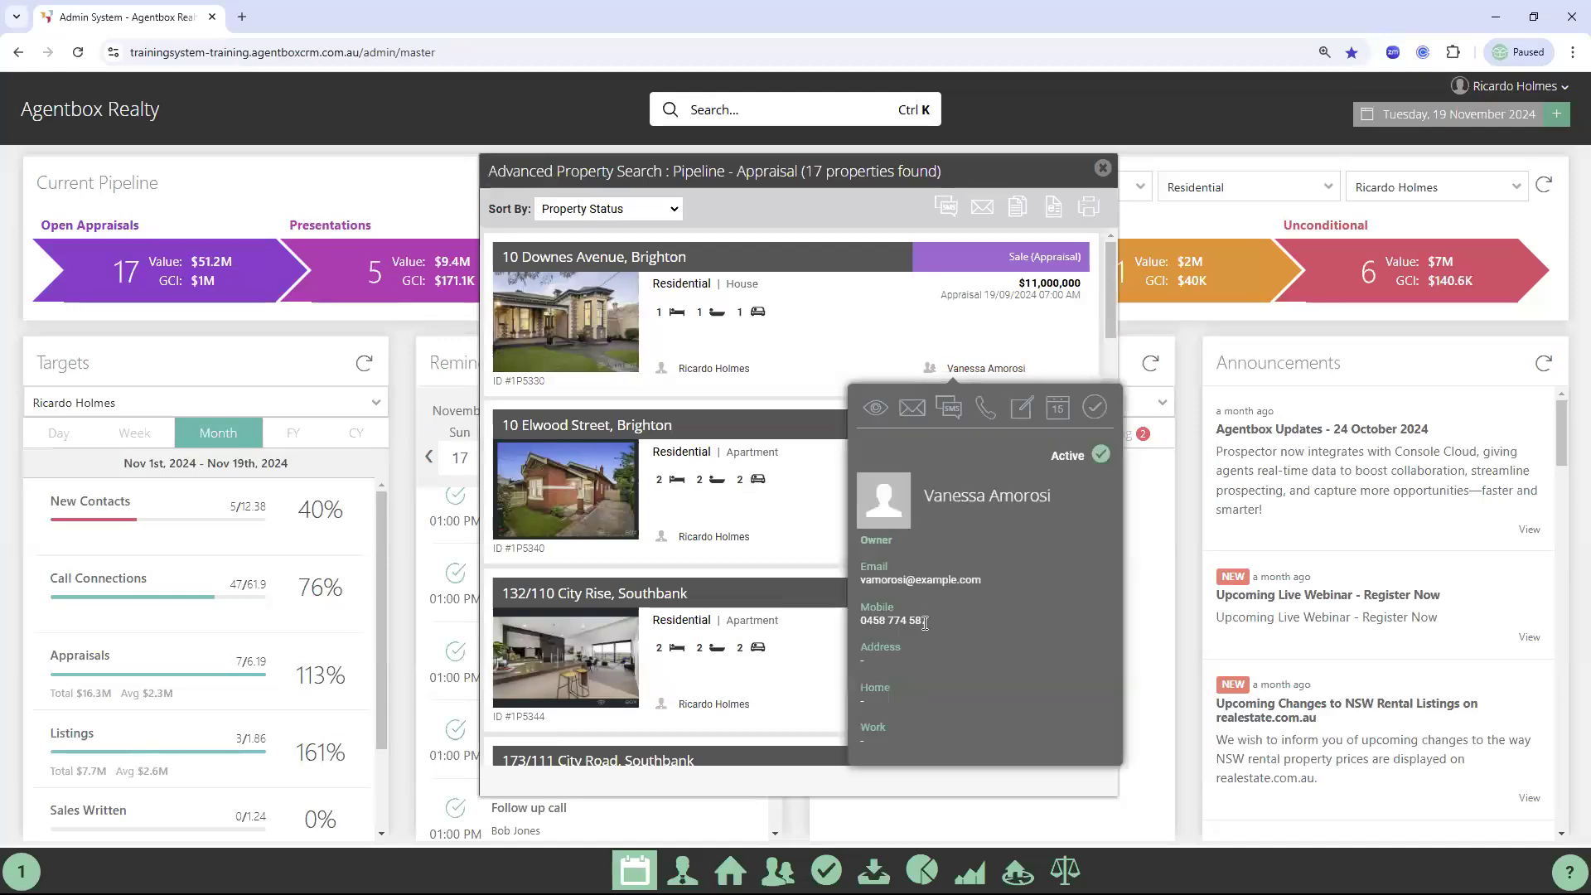
pyautogui.moveTo(867, 620); pyautogui.dragTo(875, 624)
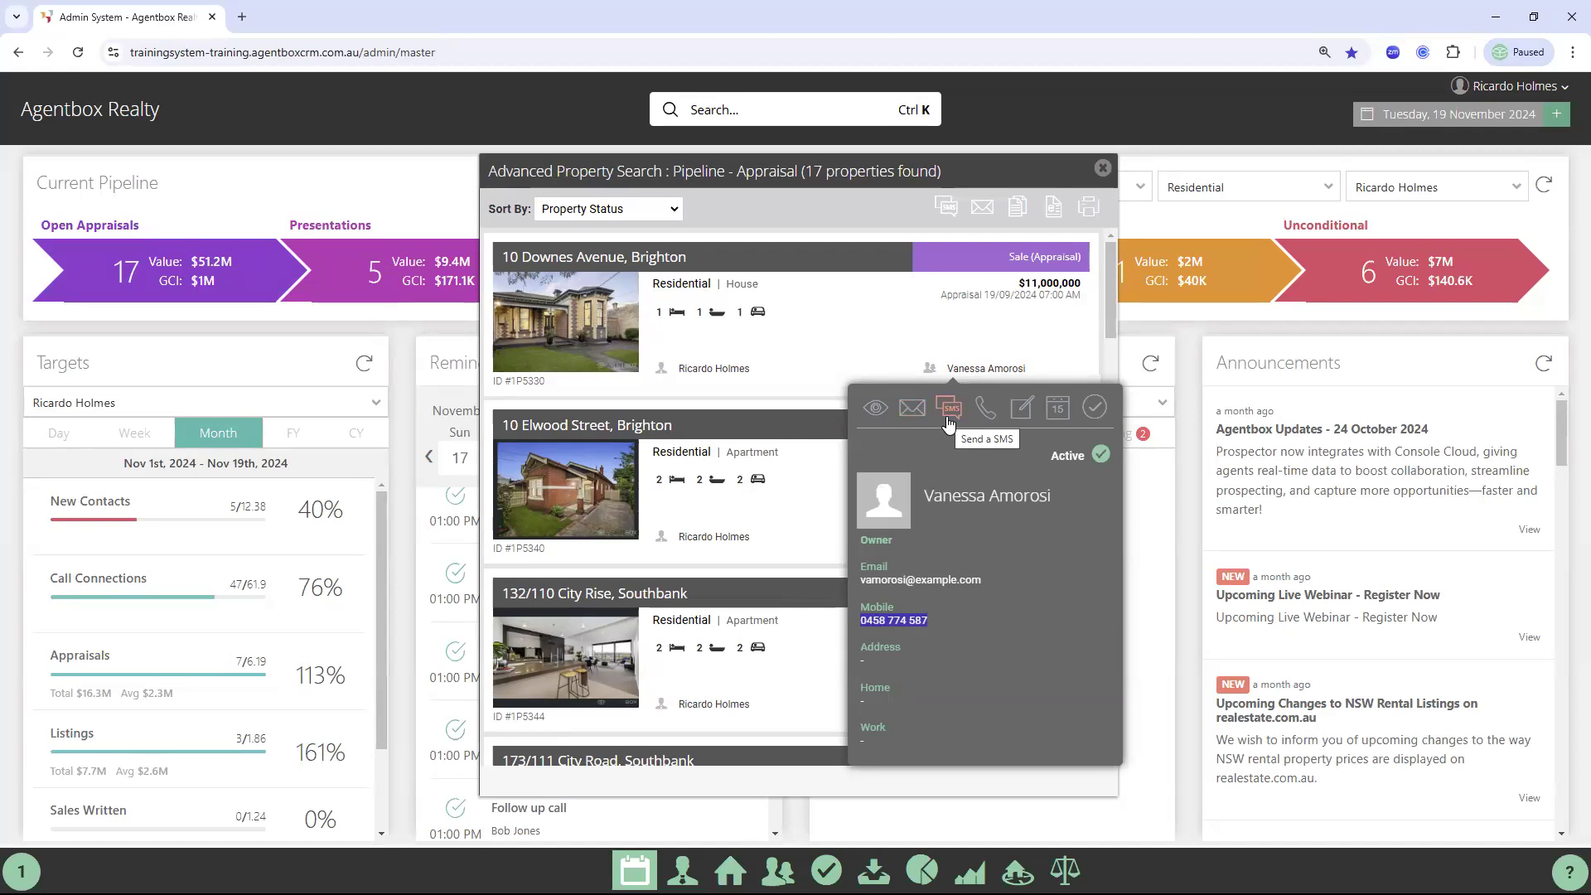
# Start an outbound call note headed 'Appraisal follow up' with a two-line description
pyautogui.click(992, 419)
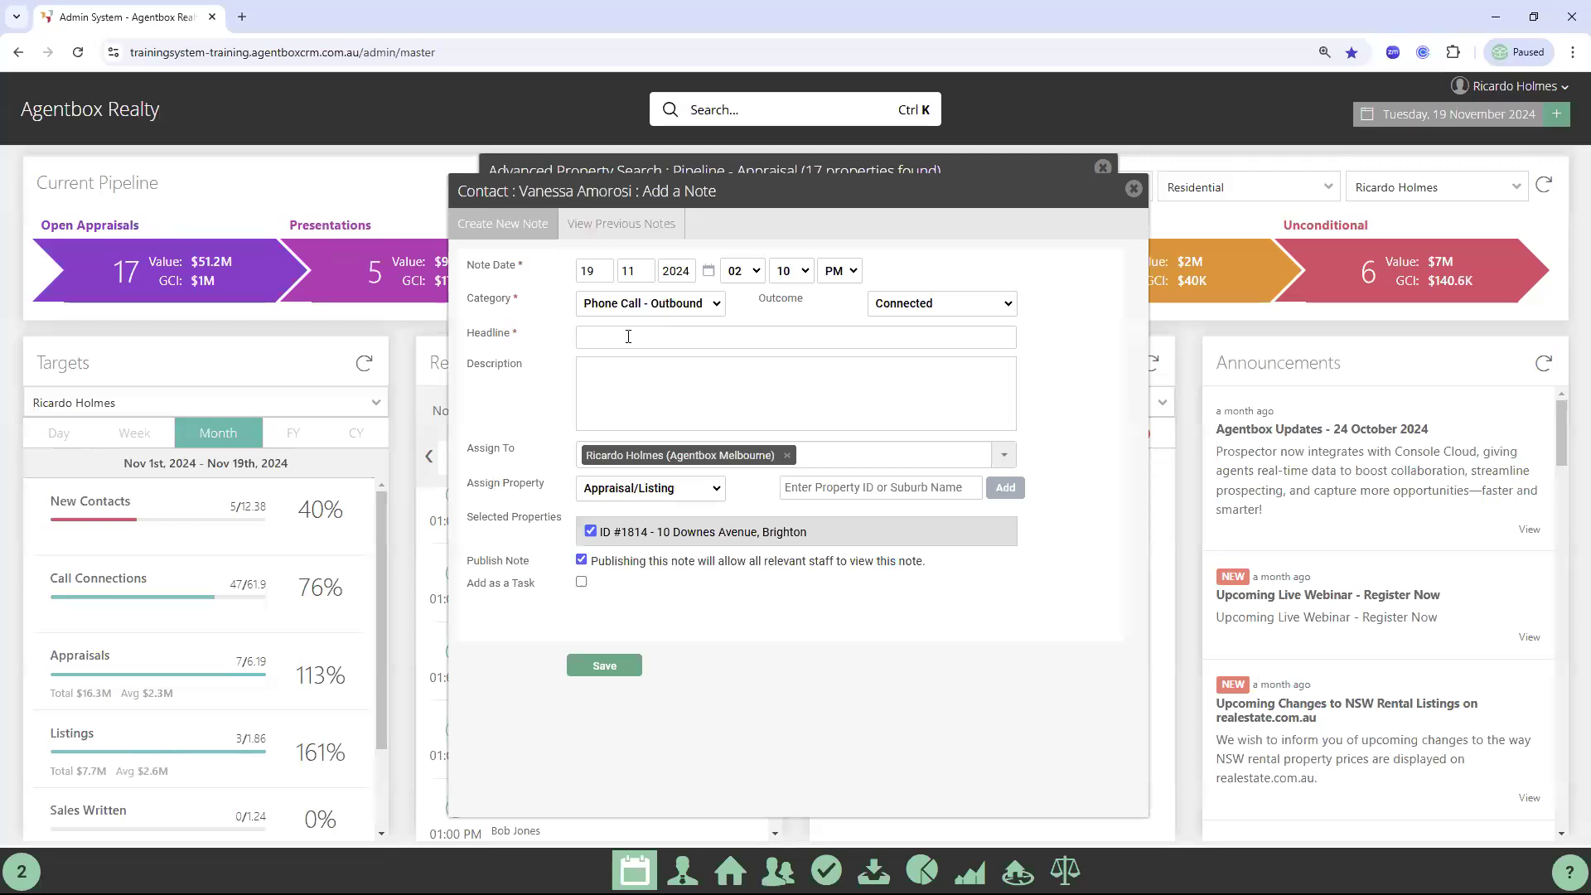
pyautogui.click(628, 337)
pyautogui.write('Ap')
pyautogui.click(698, 375)
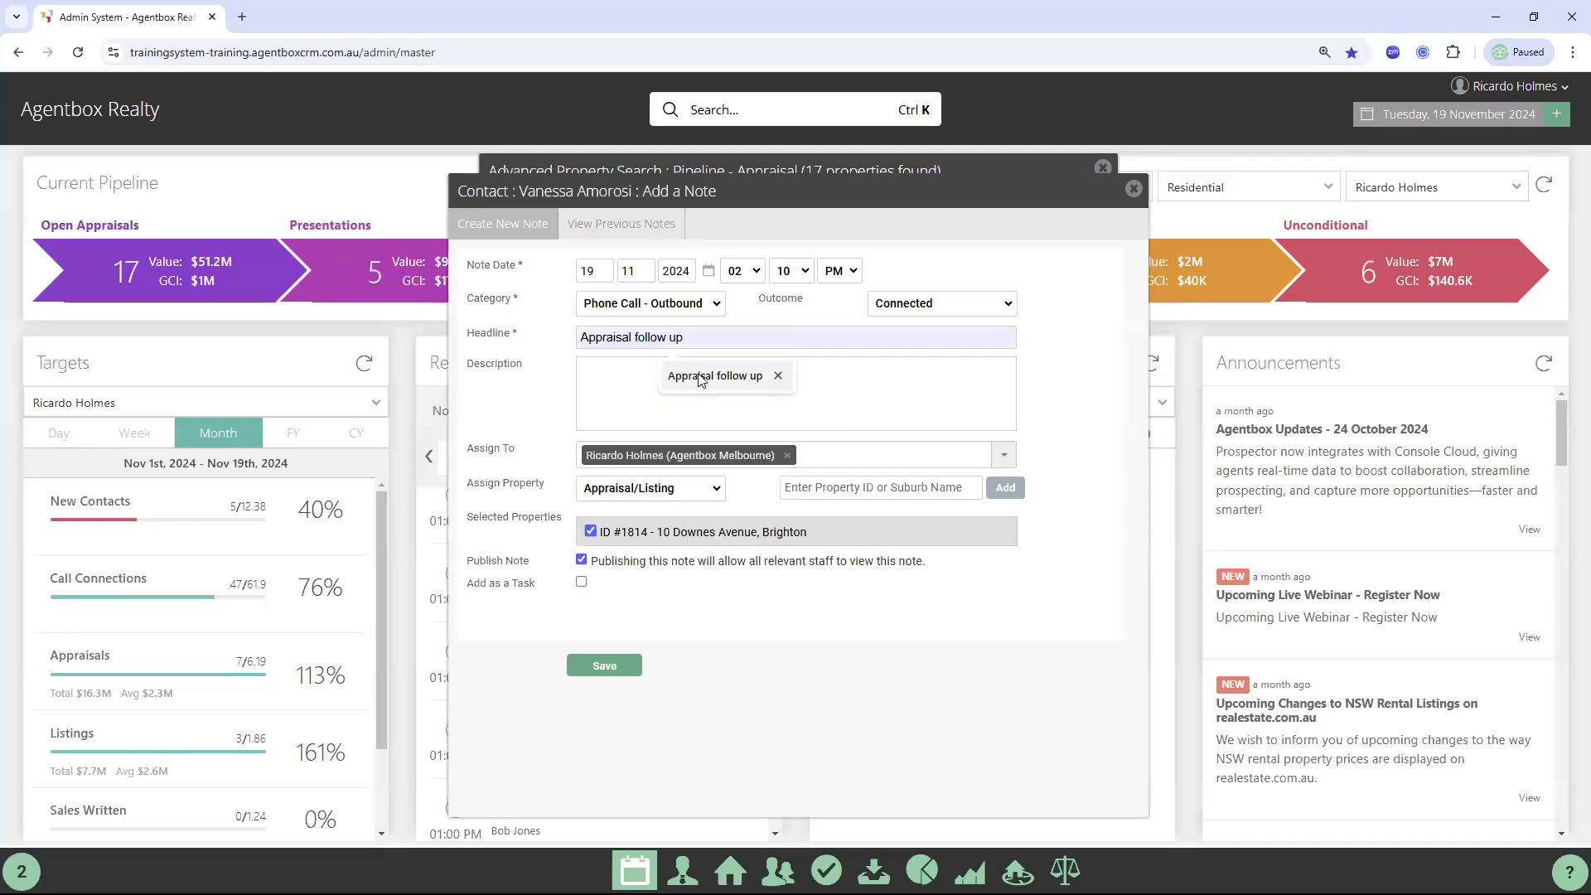
pyautogui.click(633, 369)
pyautogui.write('dk sdfjklsdfjl sdfjl sdf')
pyautogui.press('Return')
pyautogui.write('sdfjklsdfjl sdfjl sdf sdfklsdflsdfl,')
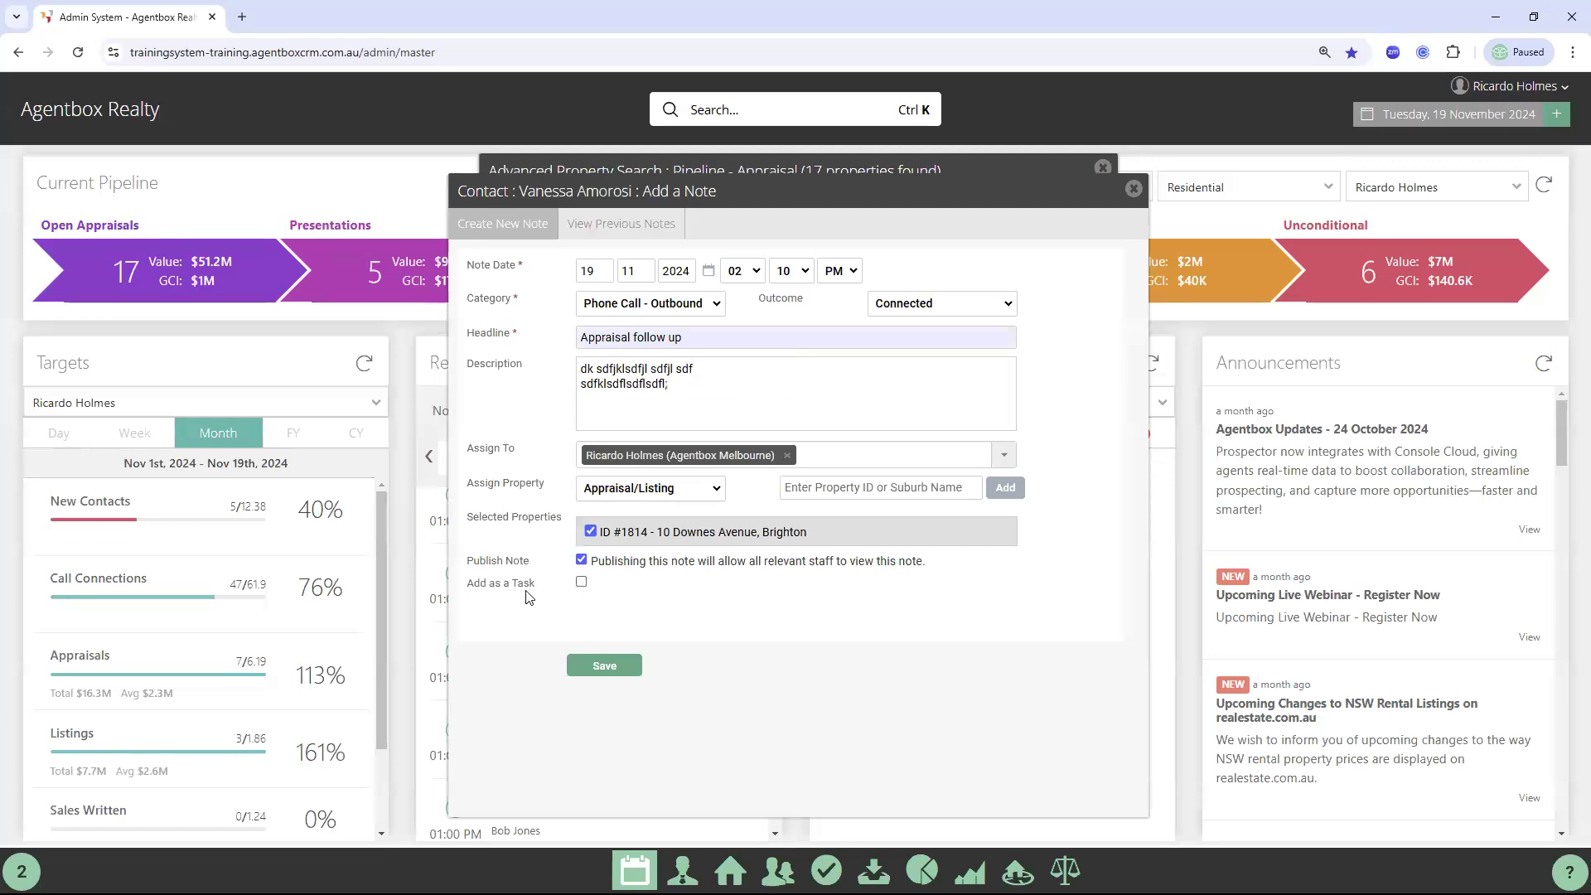
# Make the note a task due 26/11/2024, save it and close the note window
pyautogui.click(581, 581)
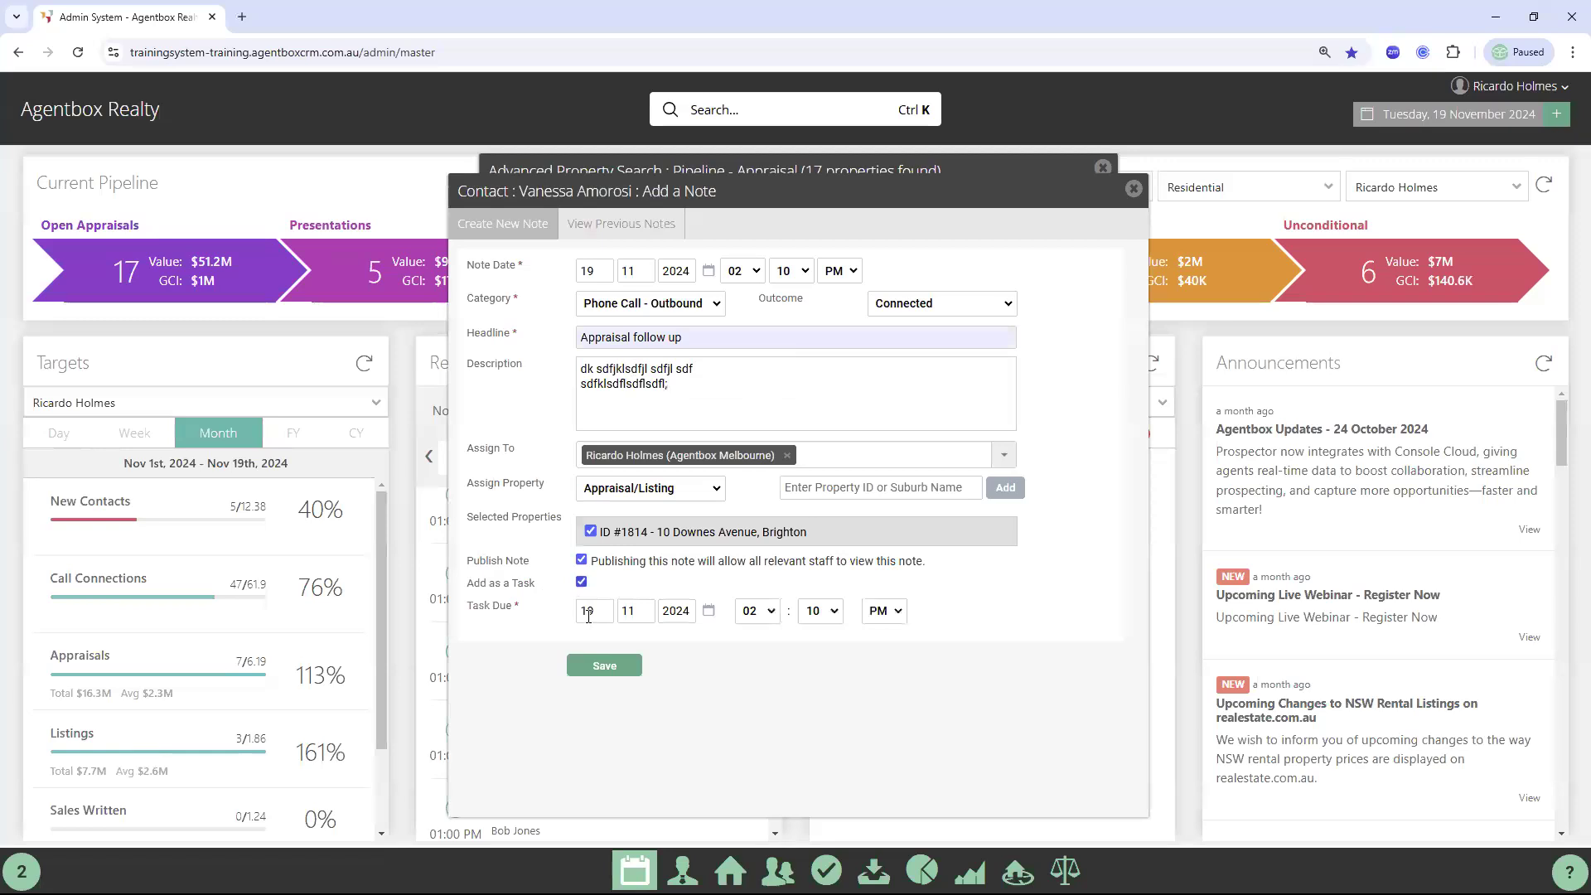
pyautogui.click(709, 611)
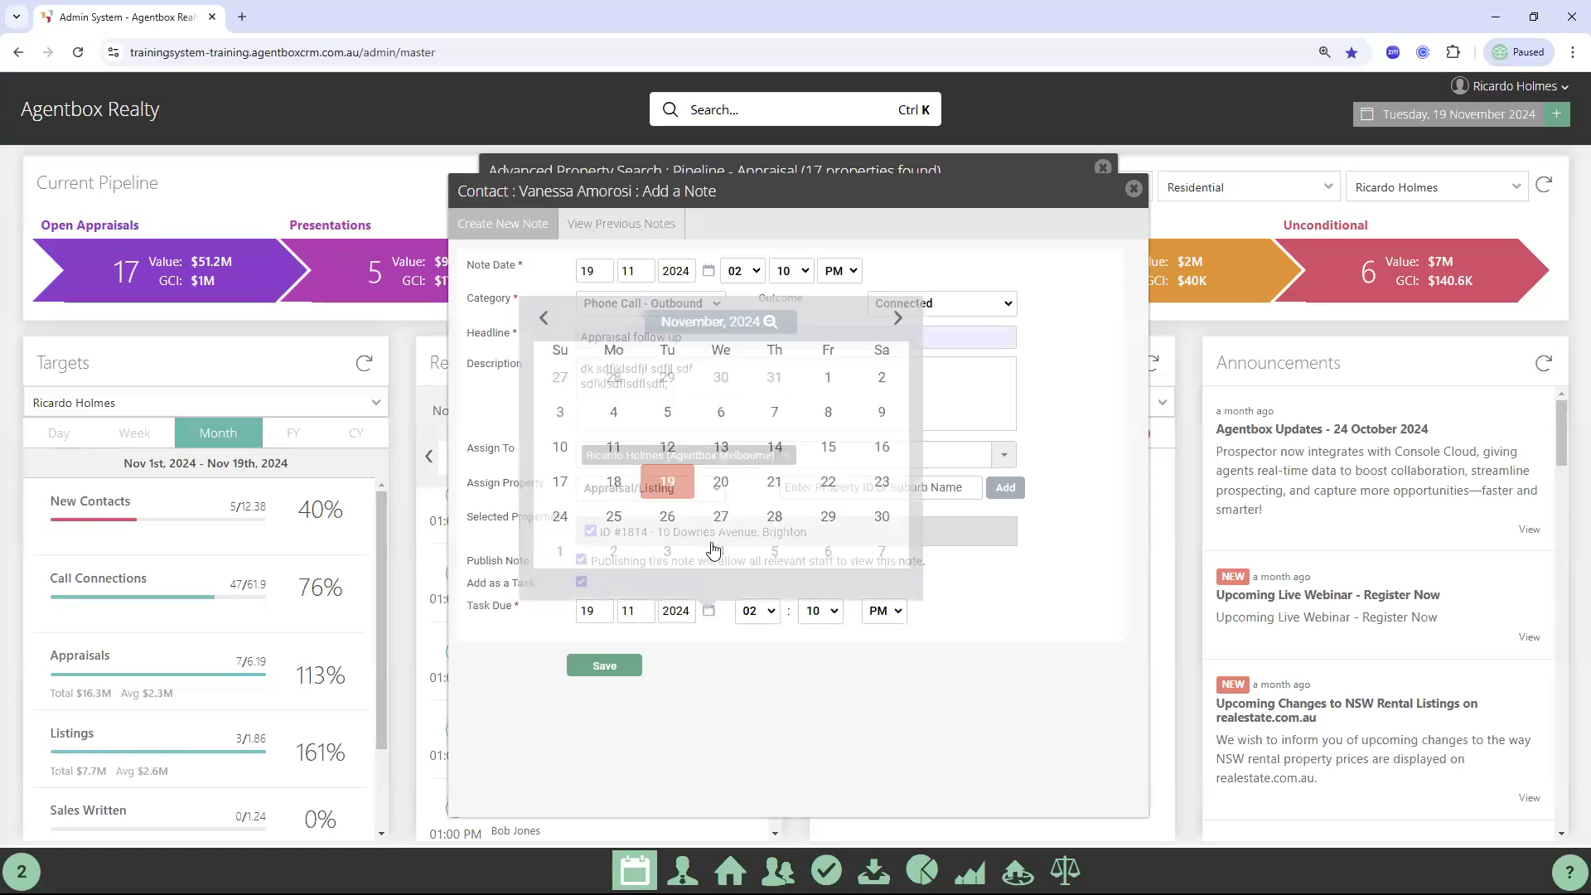
pyautogui.click(674, 524)
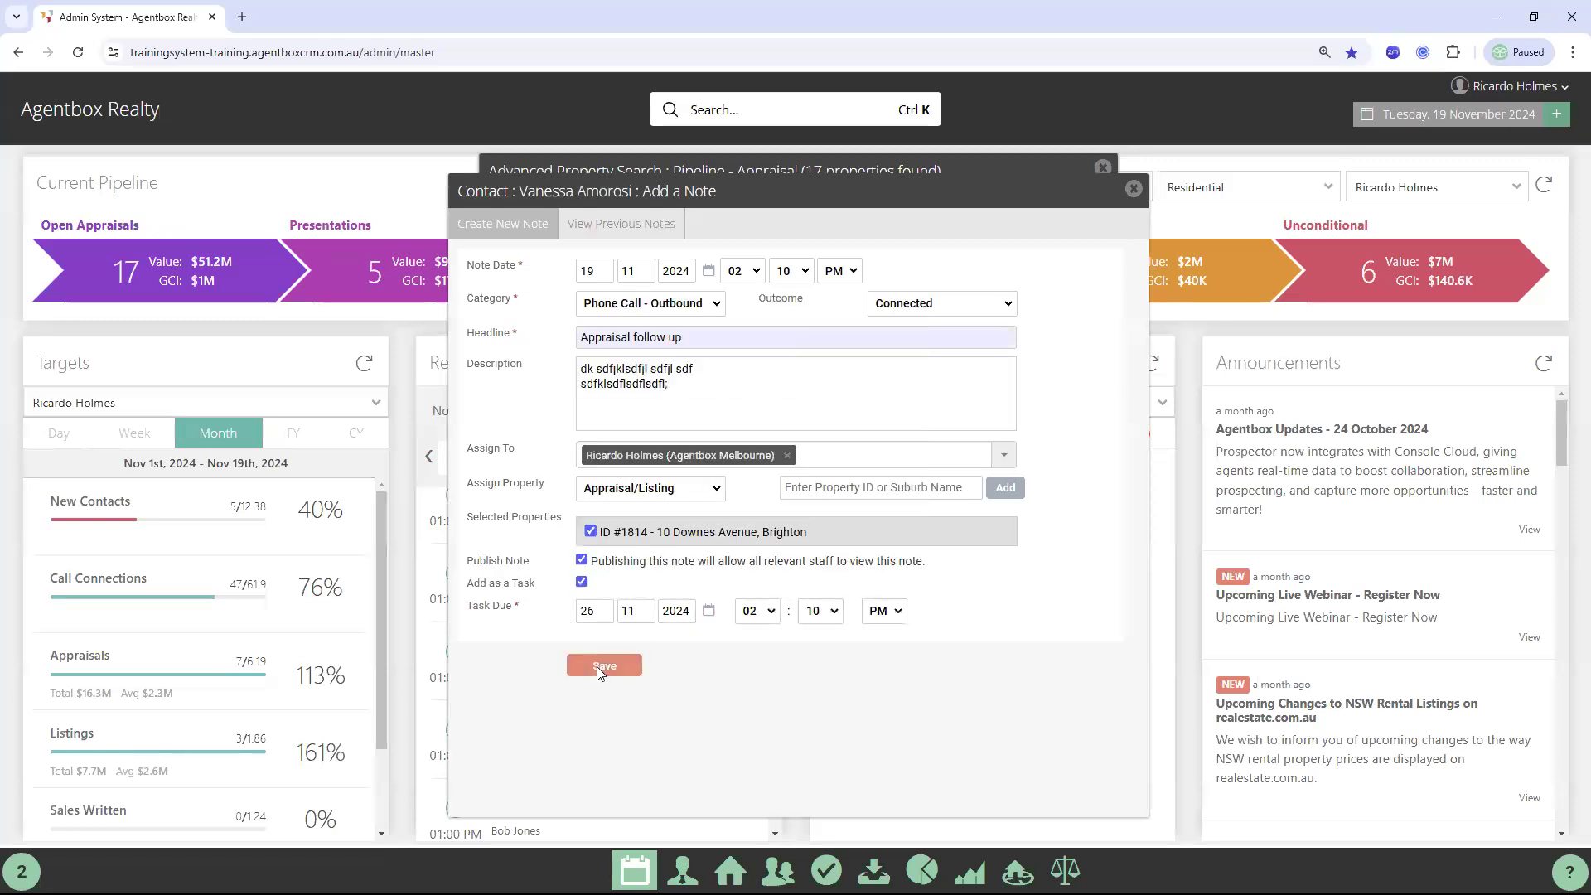
pyautogui.click(599, 668)
pyautogui.click(1134, 190)
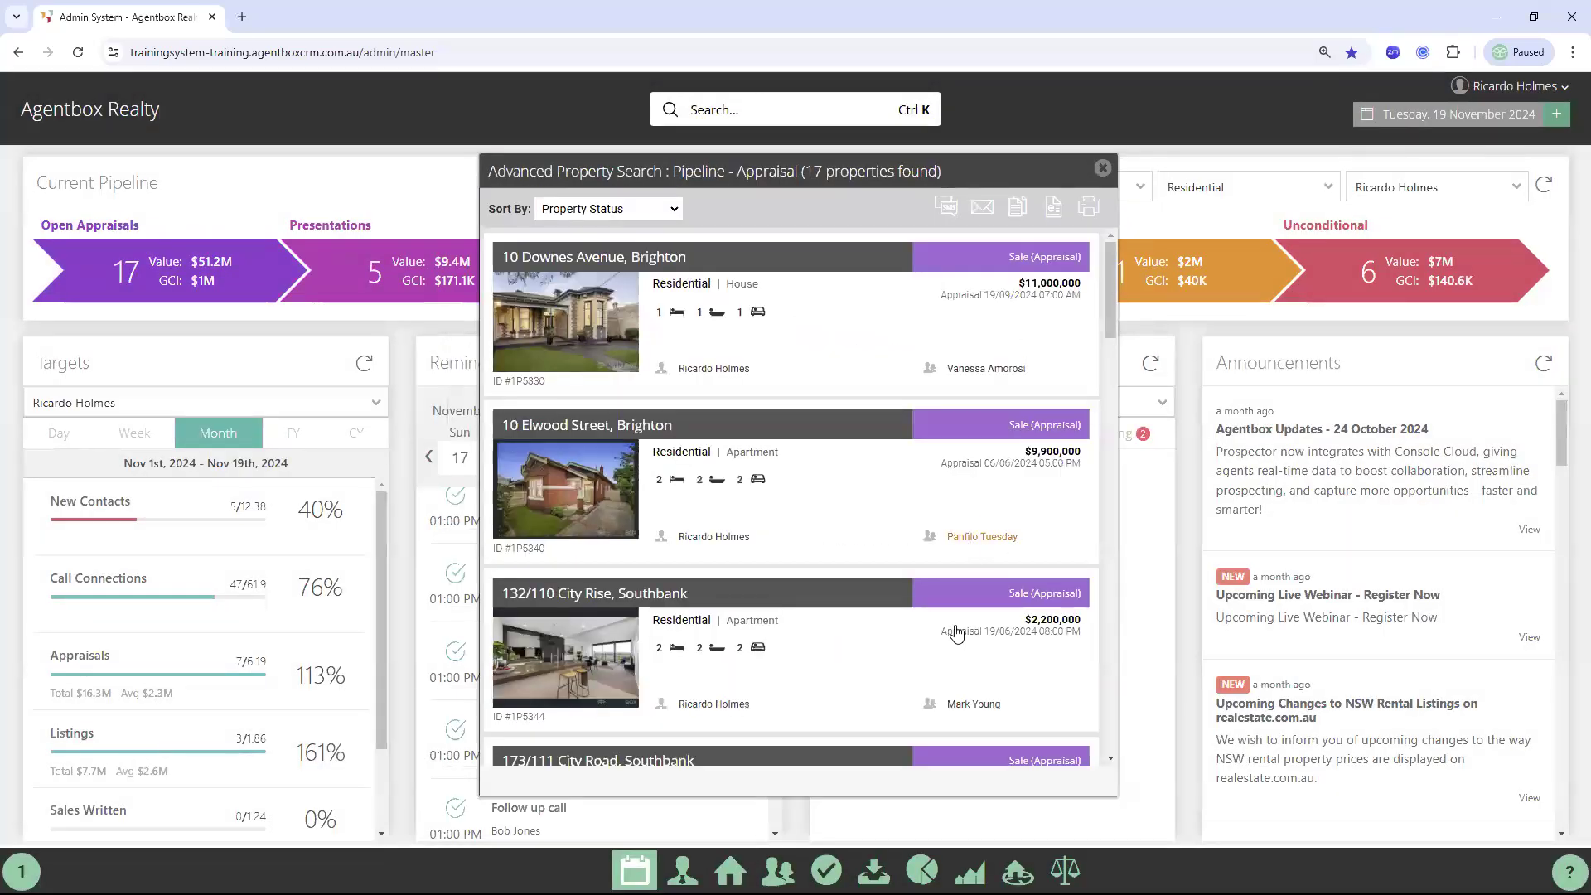
pyautogui.click(973, 705)
pyautogui.moveTo(1033, 752); pyautogui.dragTo(1095, 748)
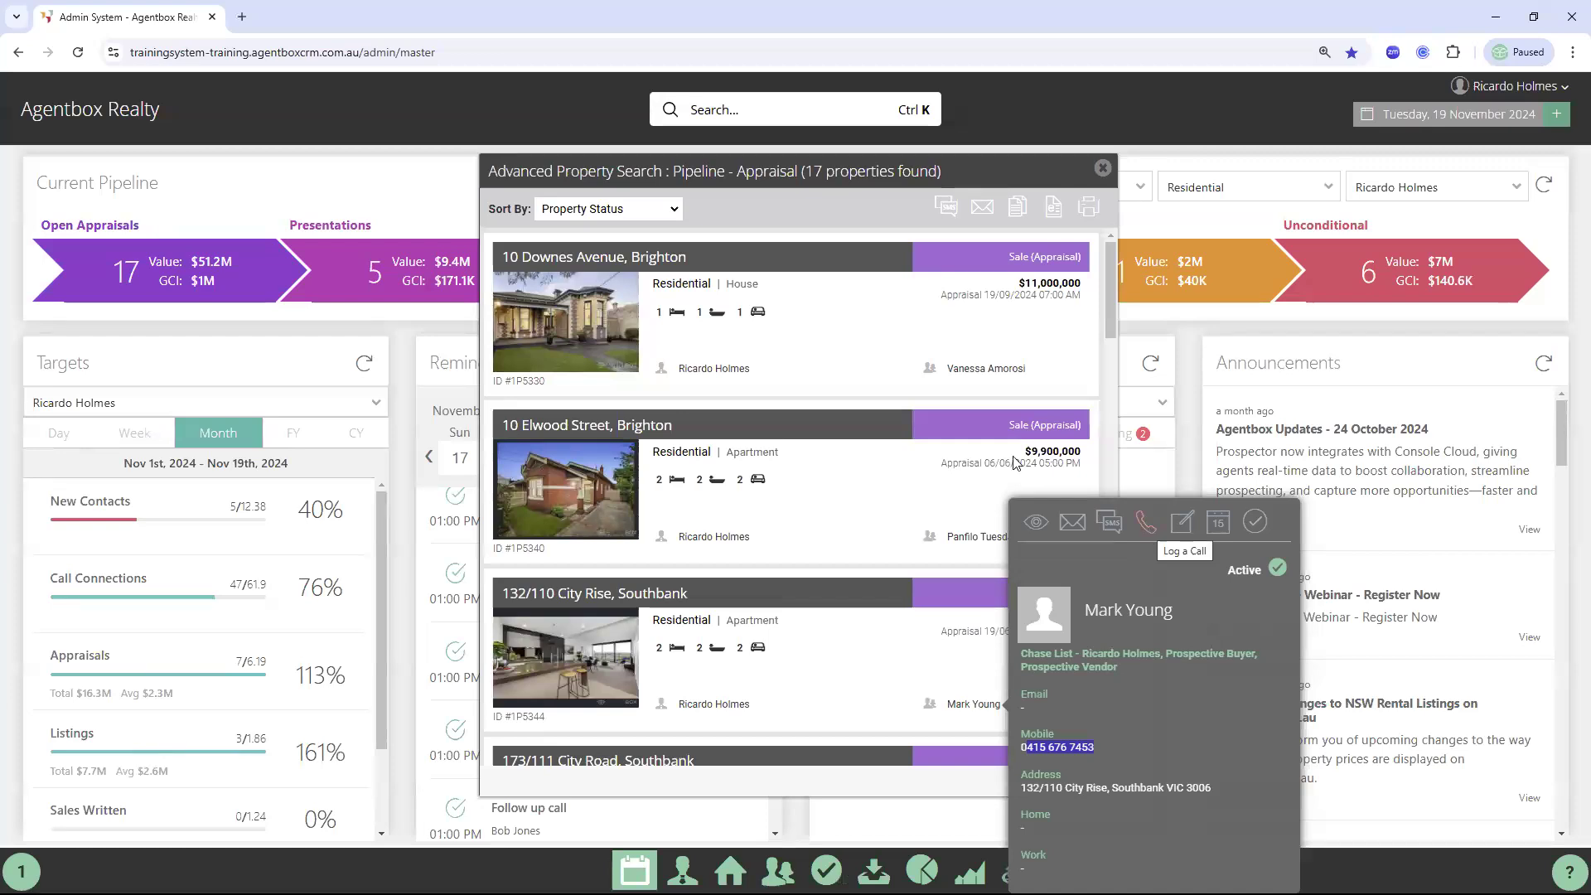
pyautogui.click(874, 491)
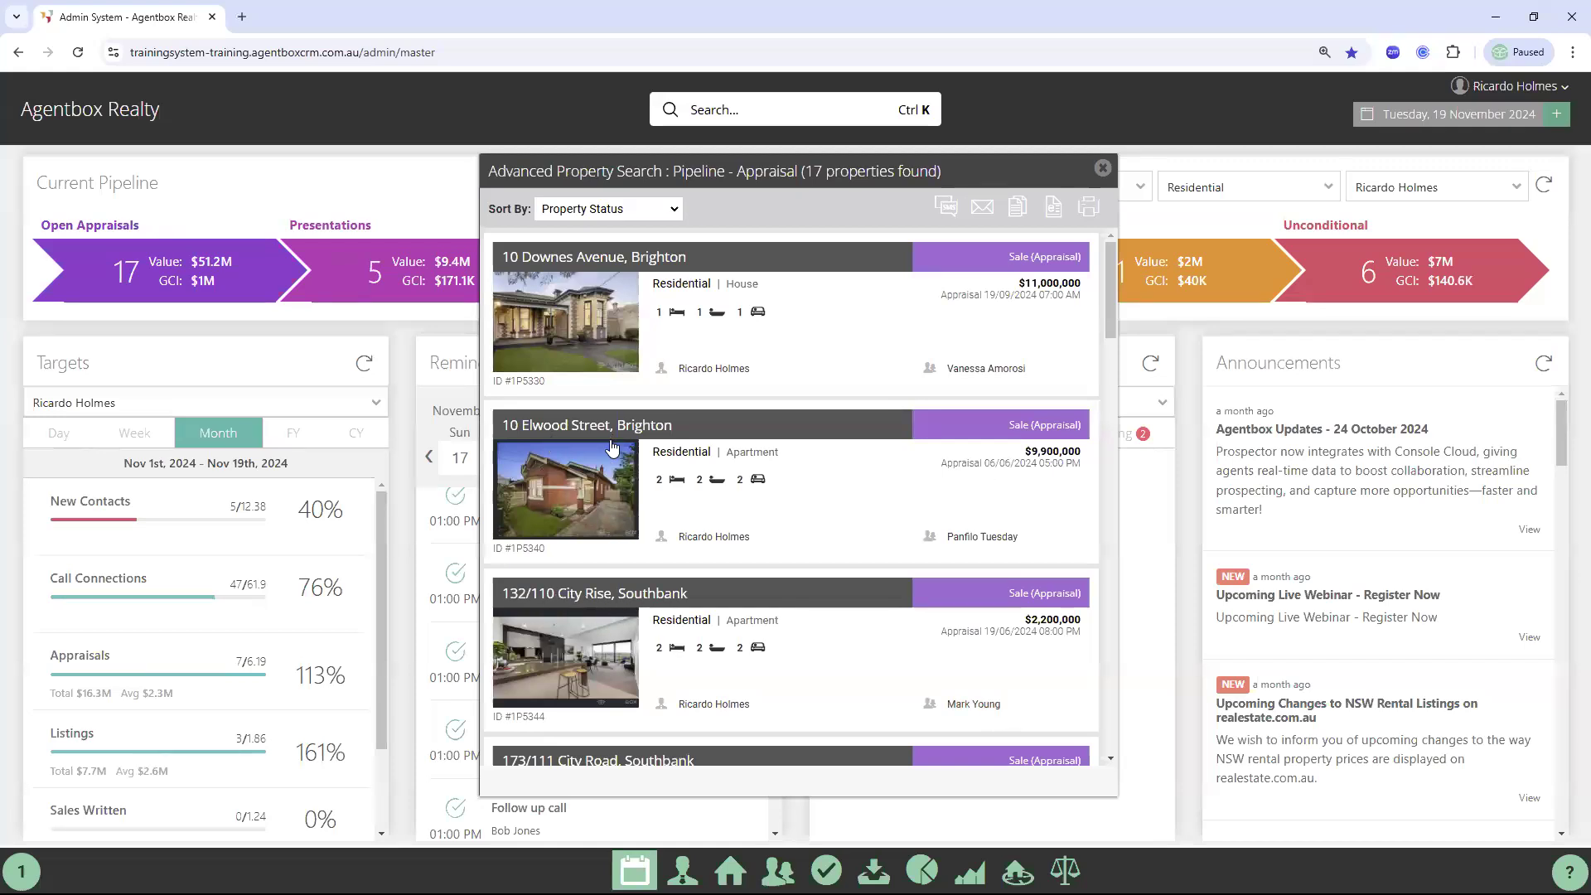
pyautogui.moveTo(973, 539)
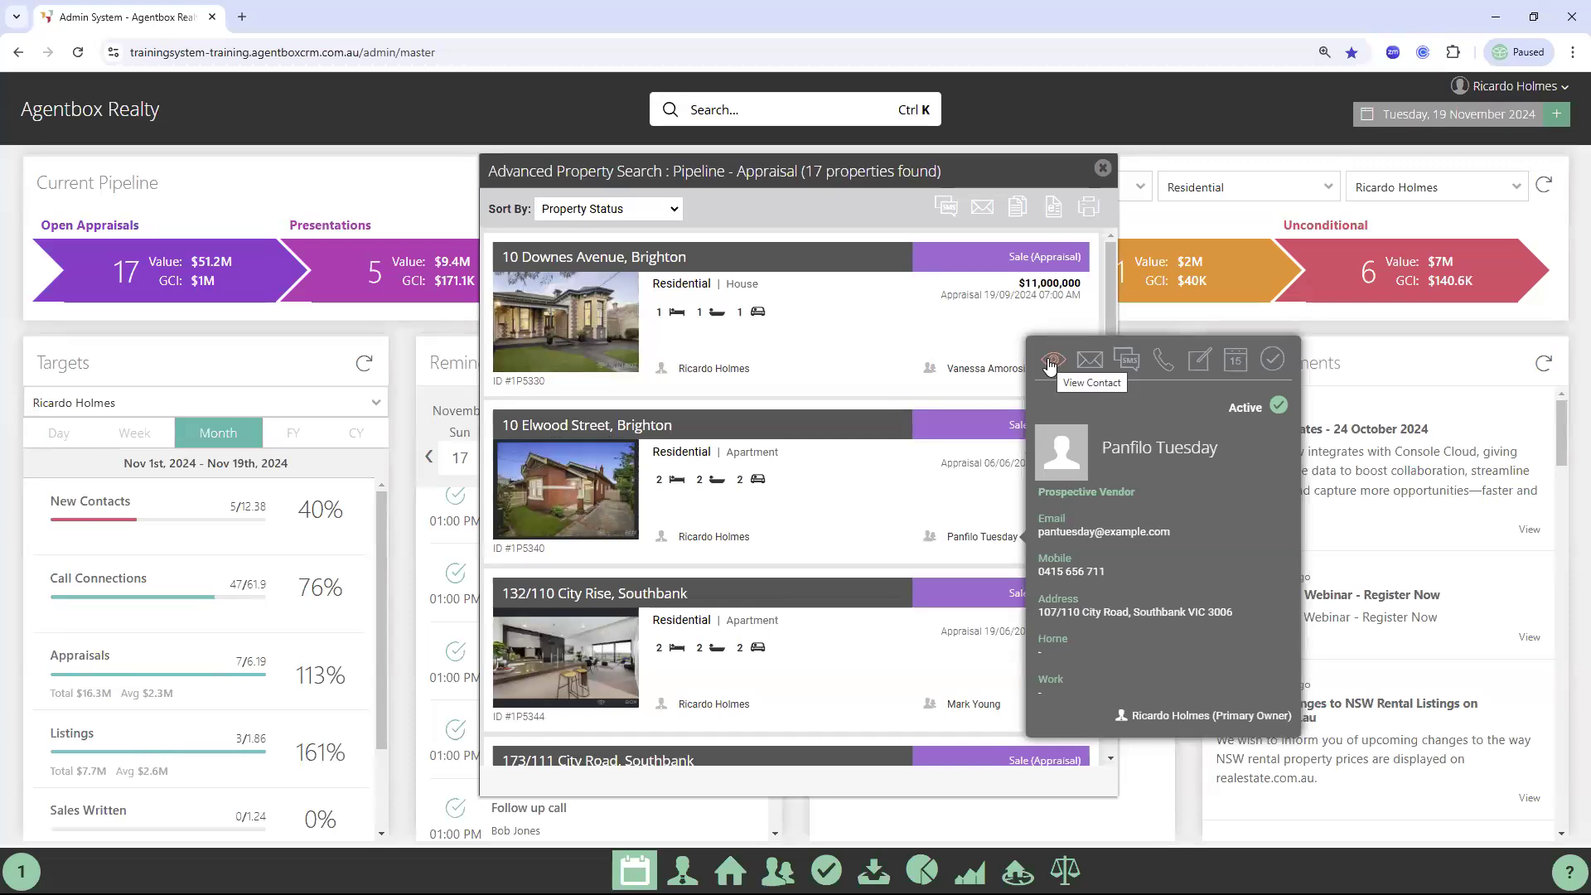
pyautogui.click(1051, 363)
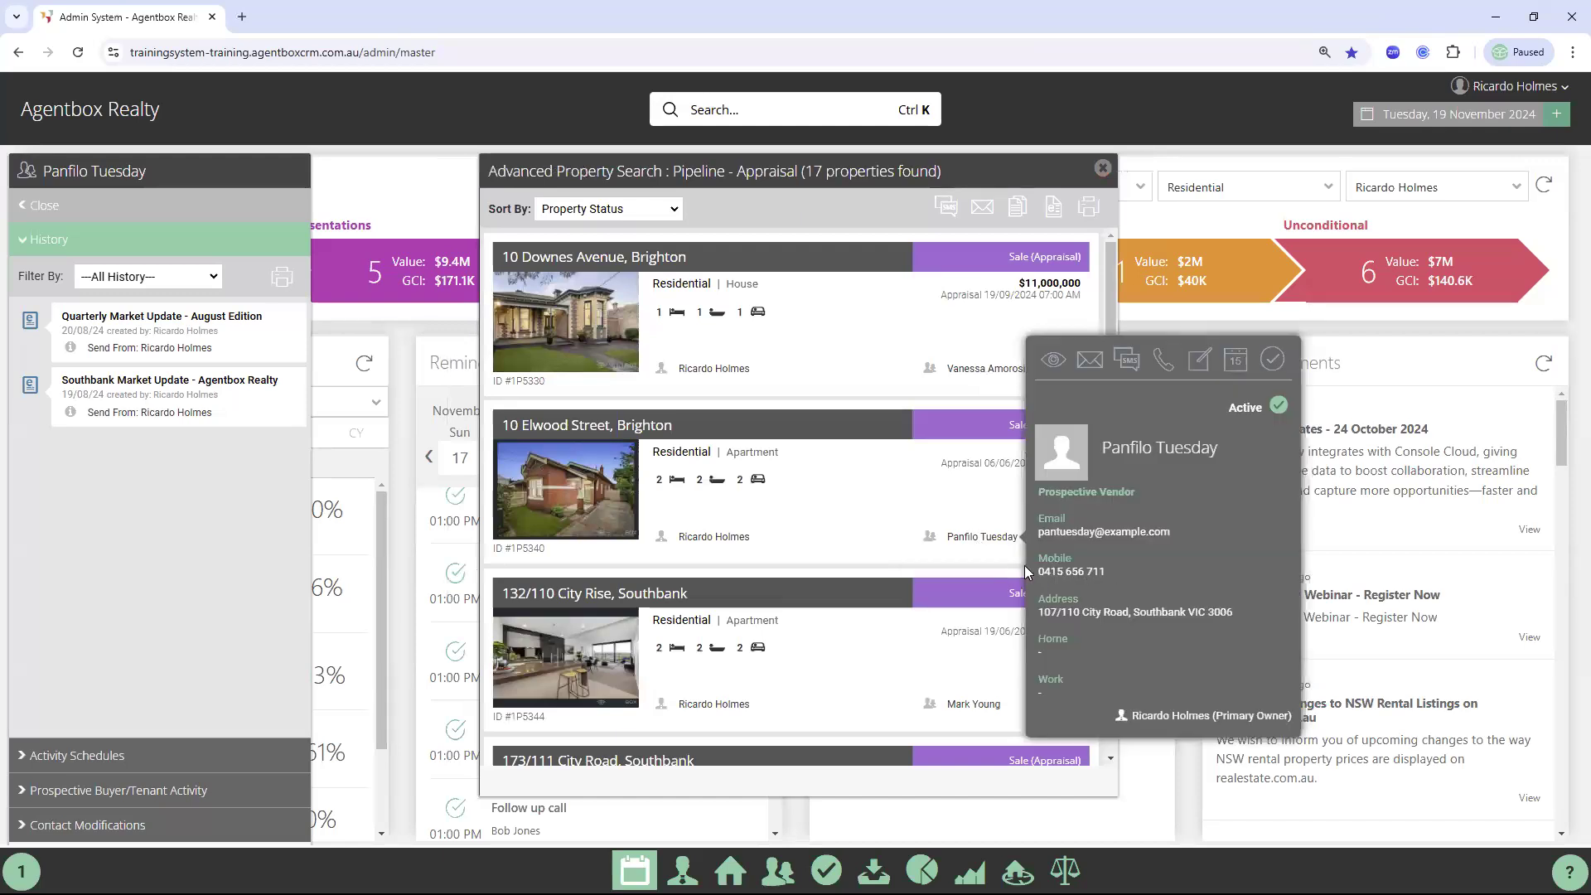
pyautogui.moveTo(1094, 573); pyautogui.dragTo(1159, 363)
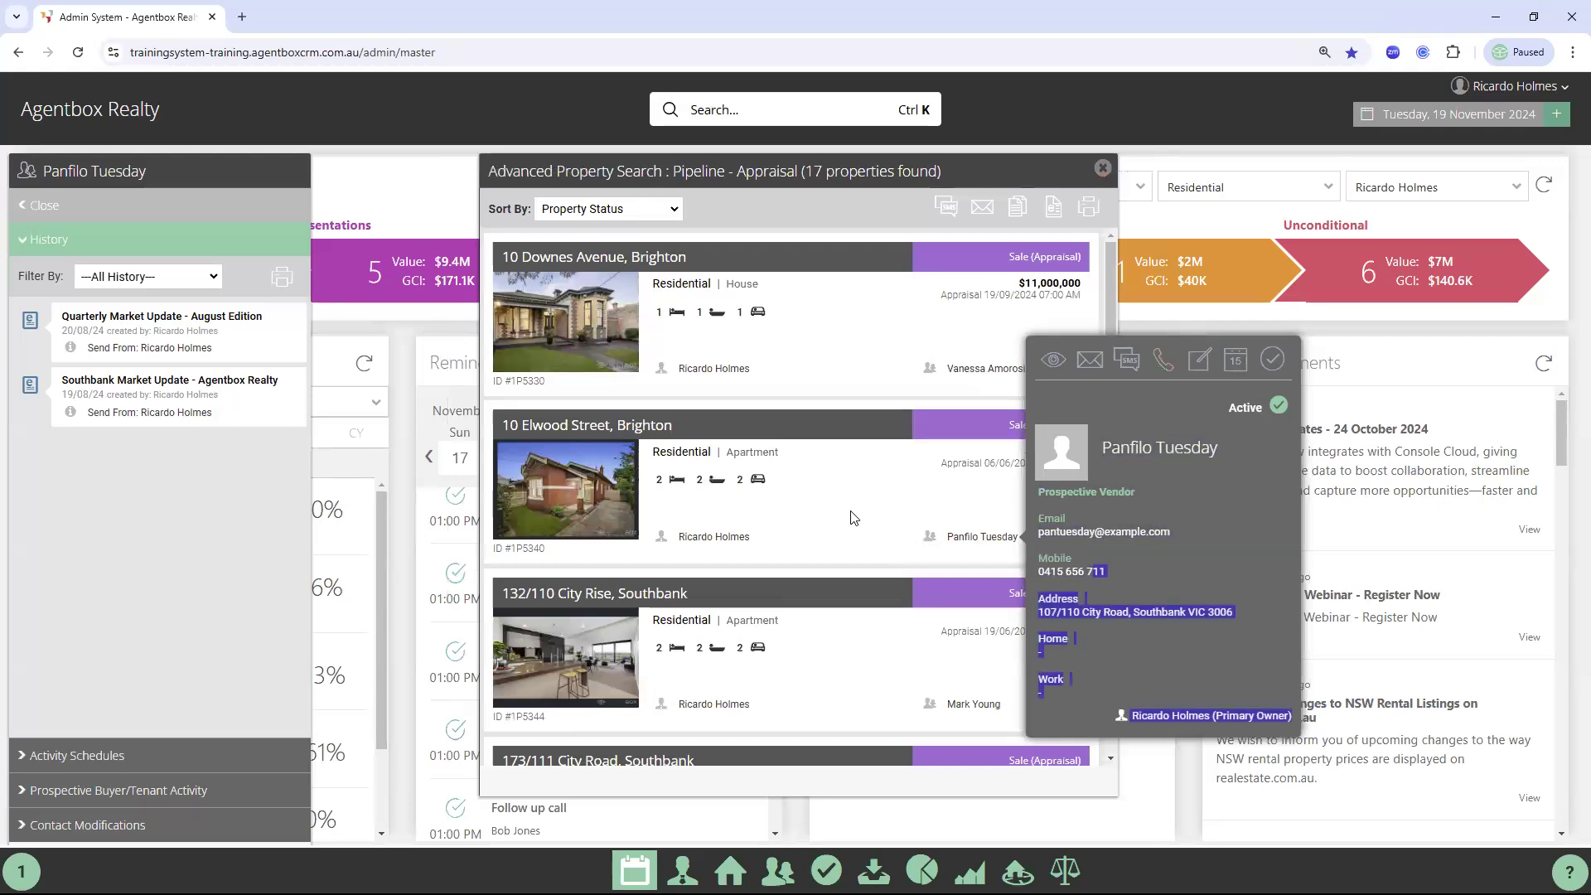
pyautogui.click(462, 552)
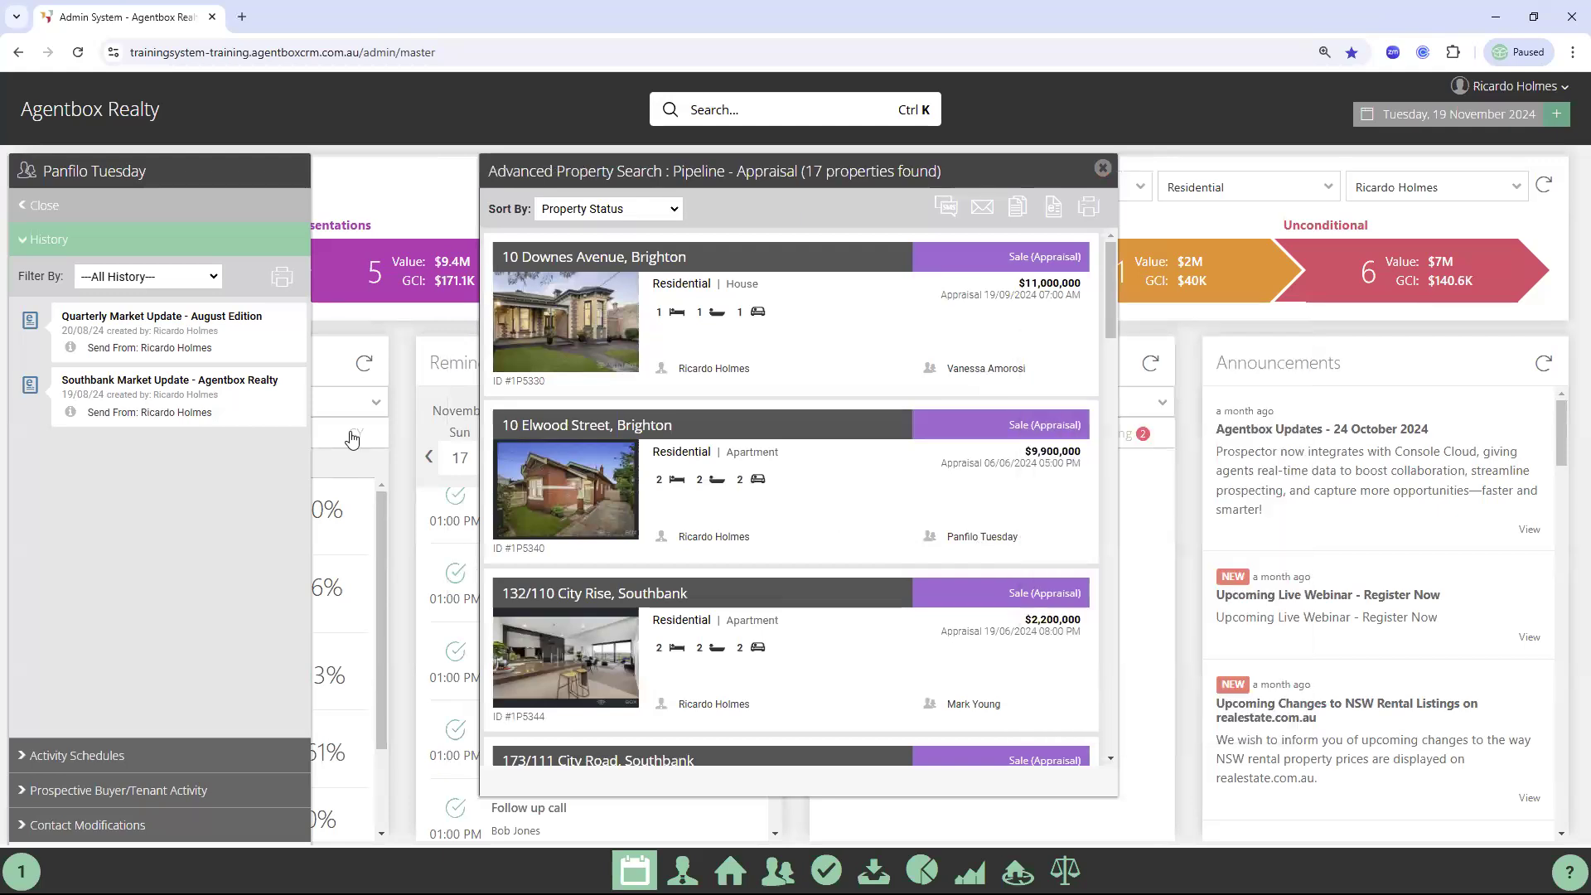
pyautogui.click(77, 208)
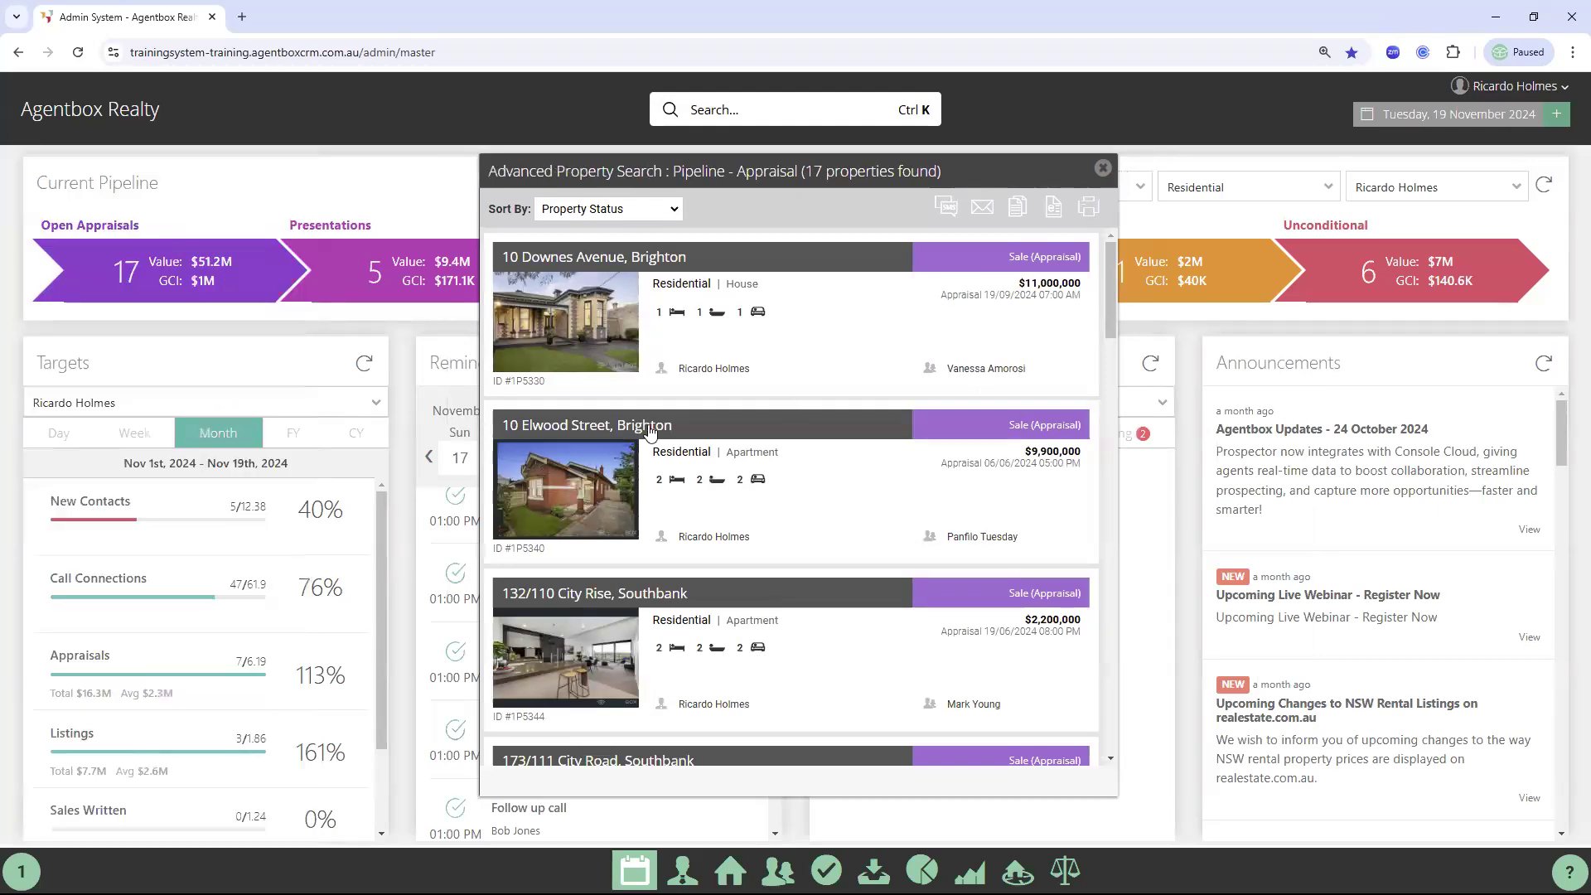
pyautogui.scroll(-3, 654, 457)
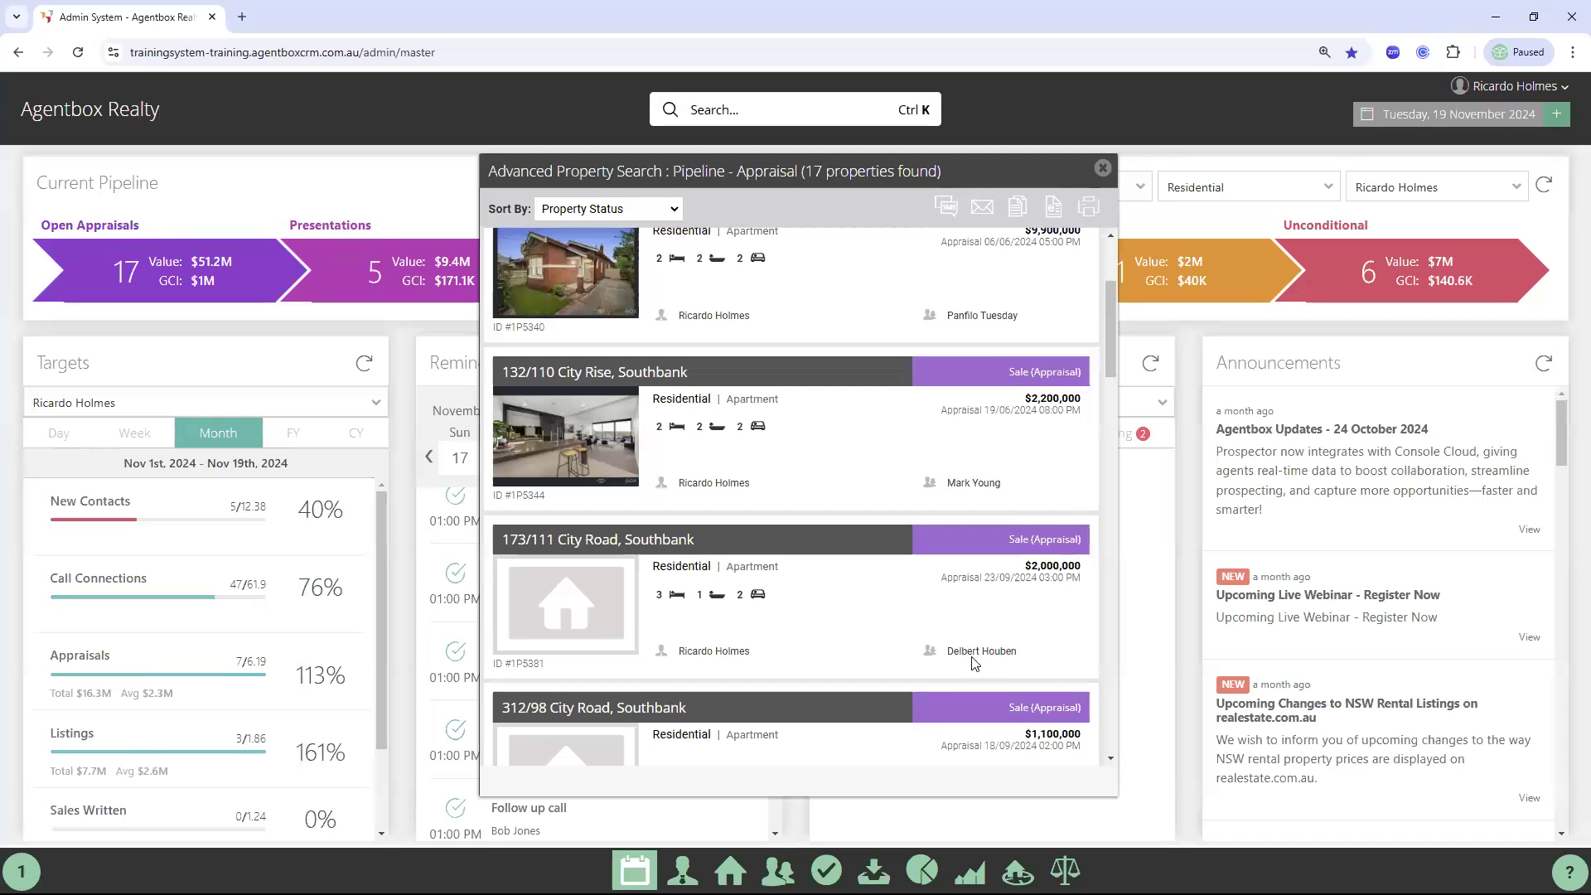
pyautogui.moveTo(977, 652)
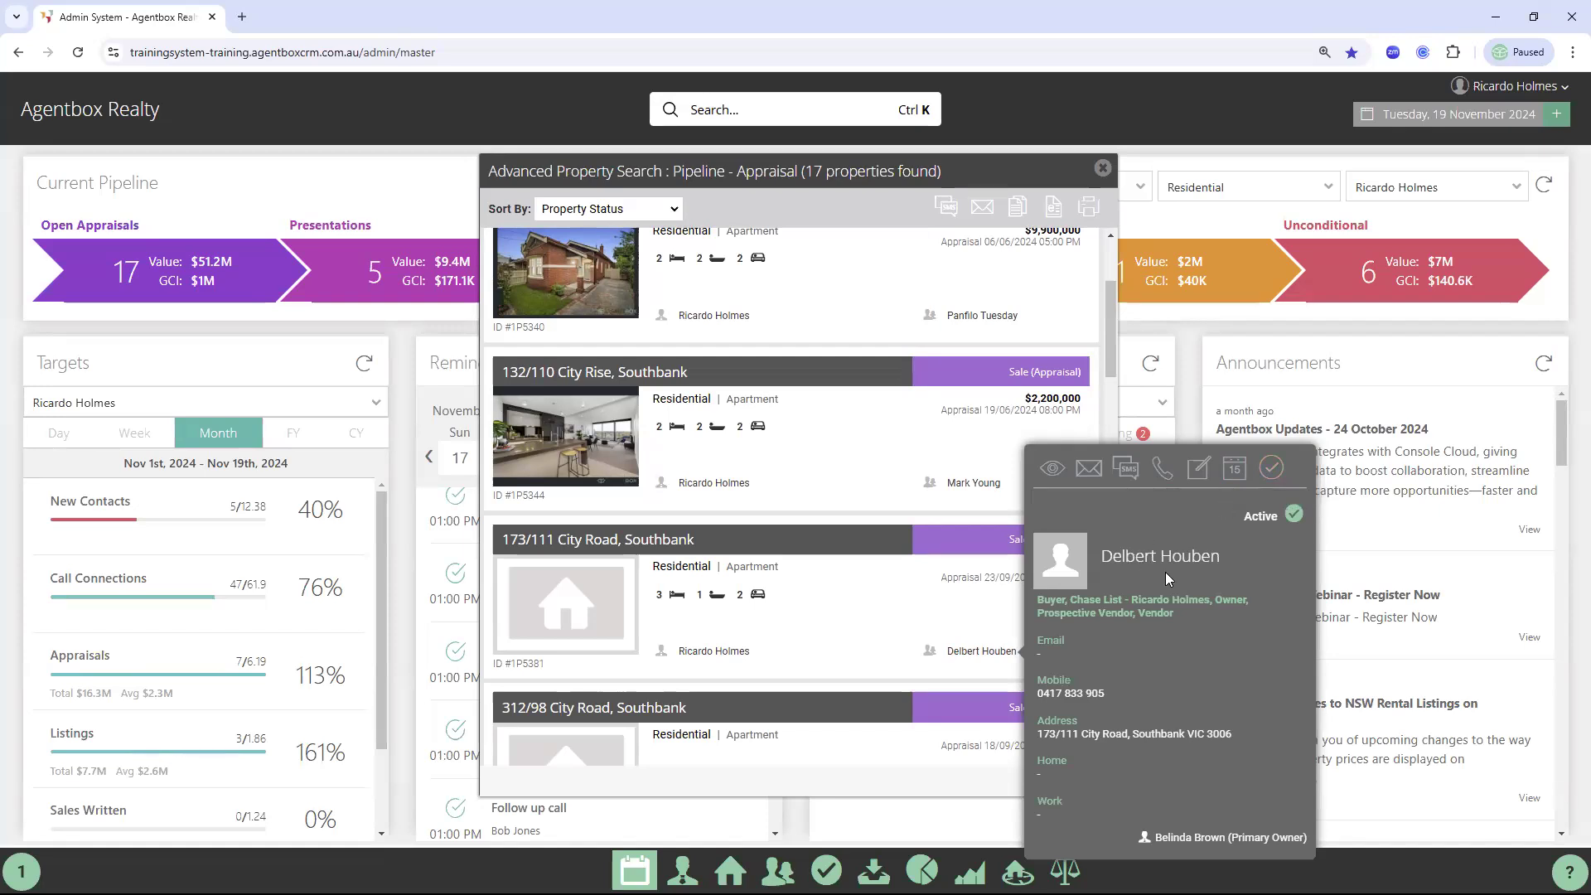
# Create an 'Appraisal follow up' single task due 3 December 2024 with a description, and save it
pyautogui.click(1264, 475)
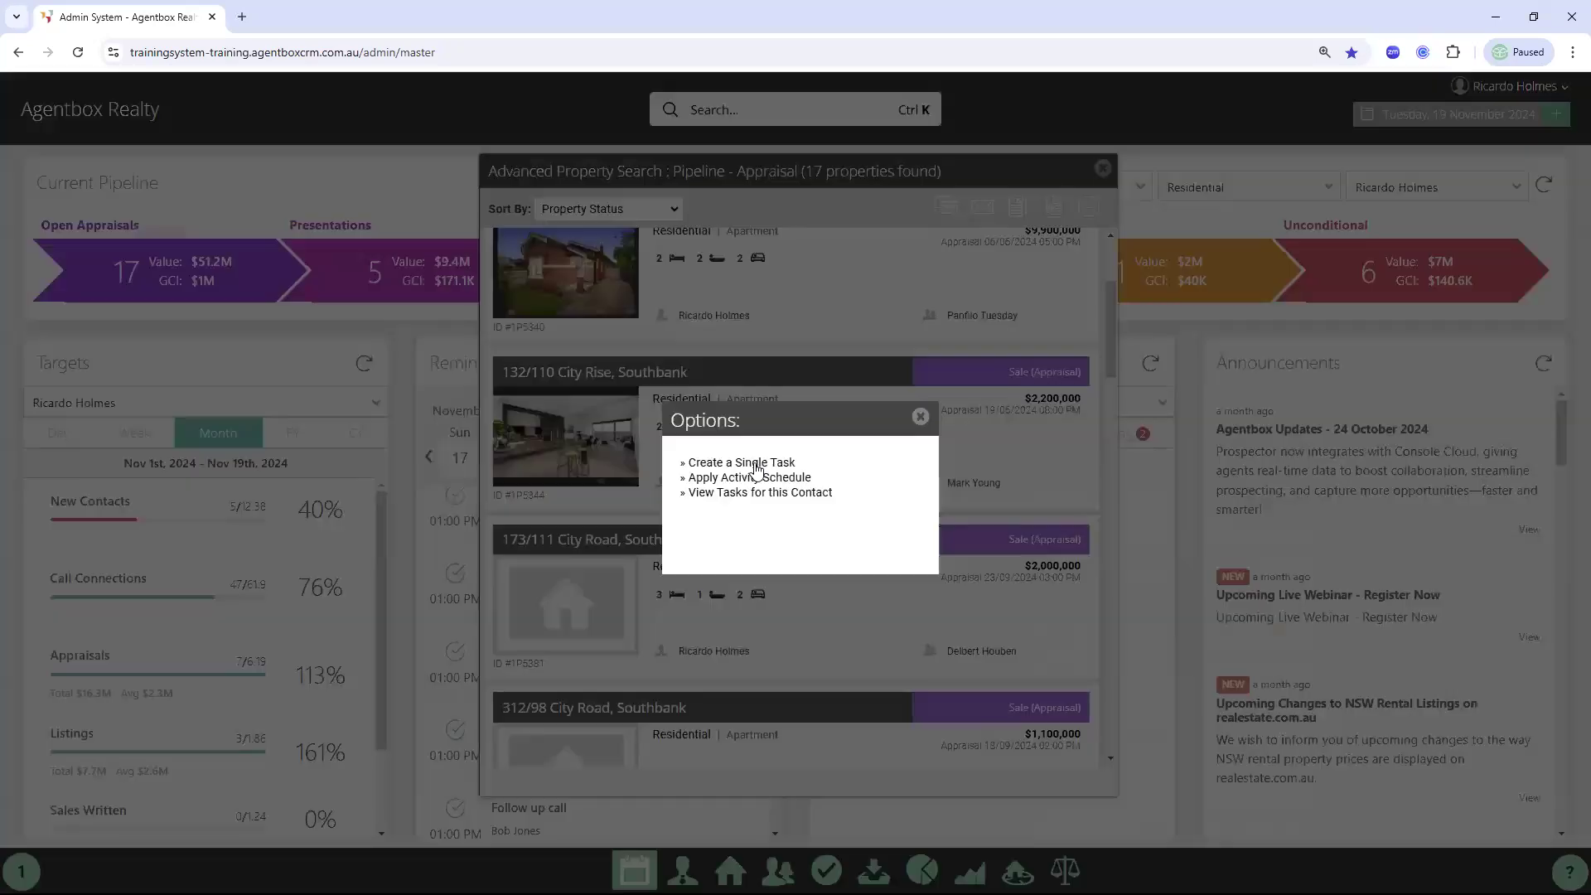
pyautogui.click(754, 464)
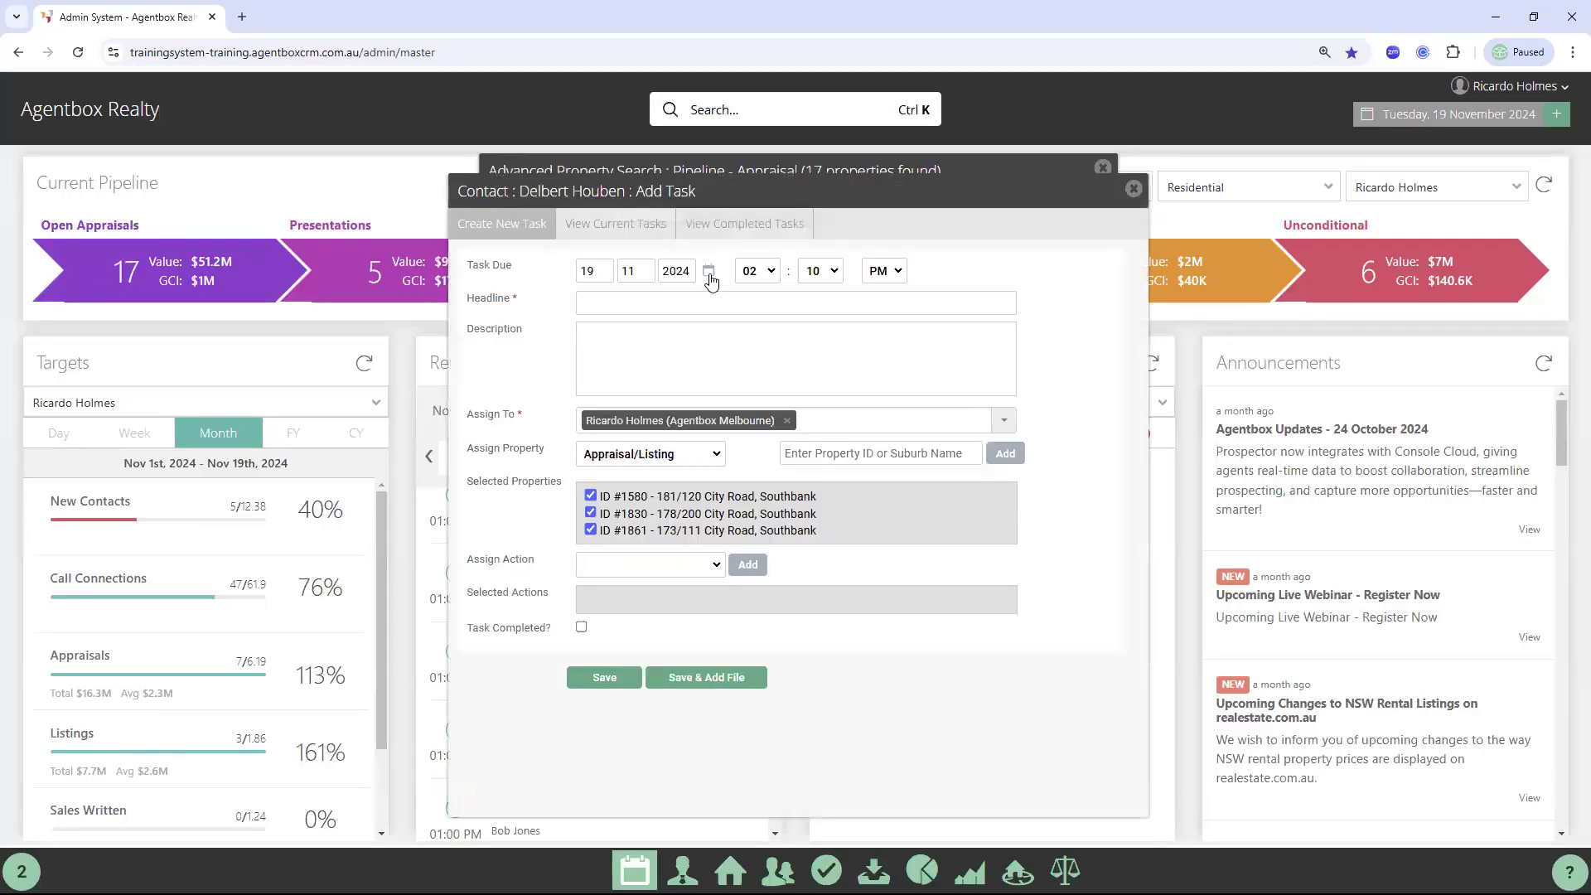
pyautogui.click(668, 540)
pyautogui.click(652, 305)
pyautogui.write('ap')
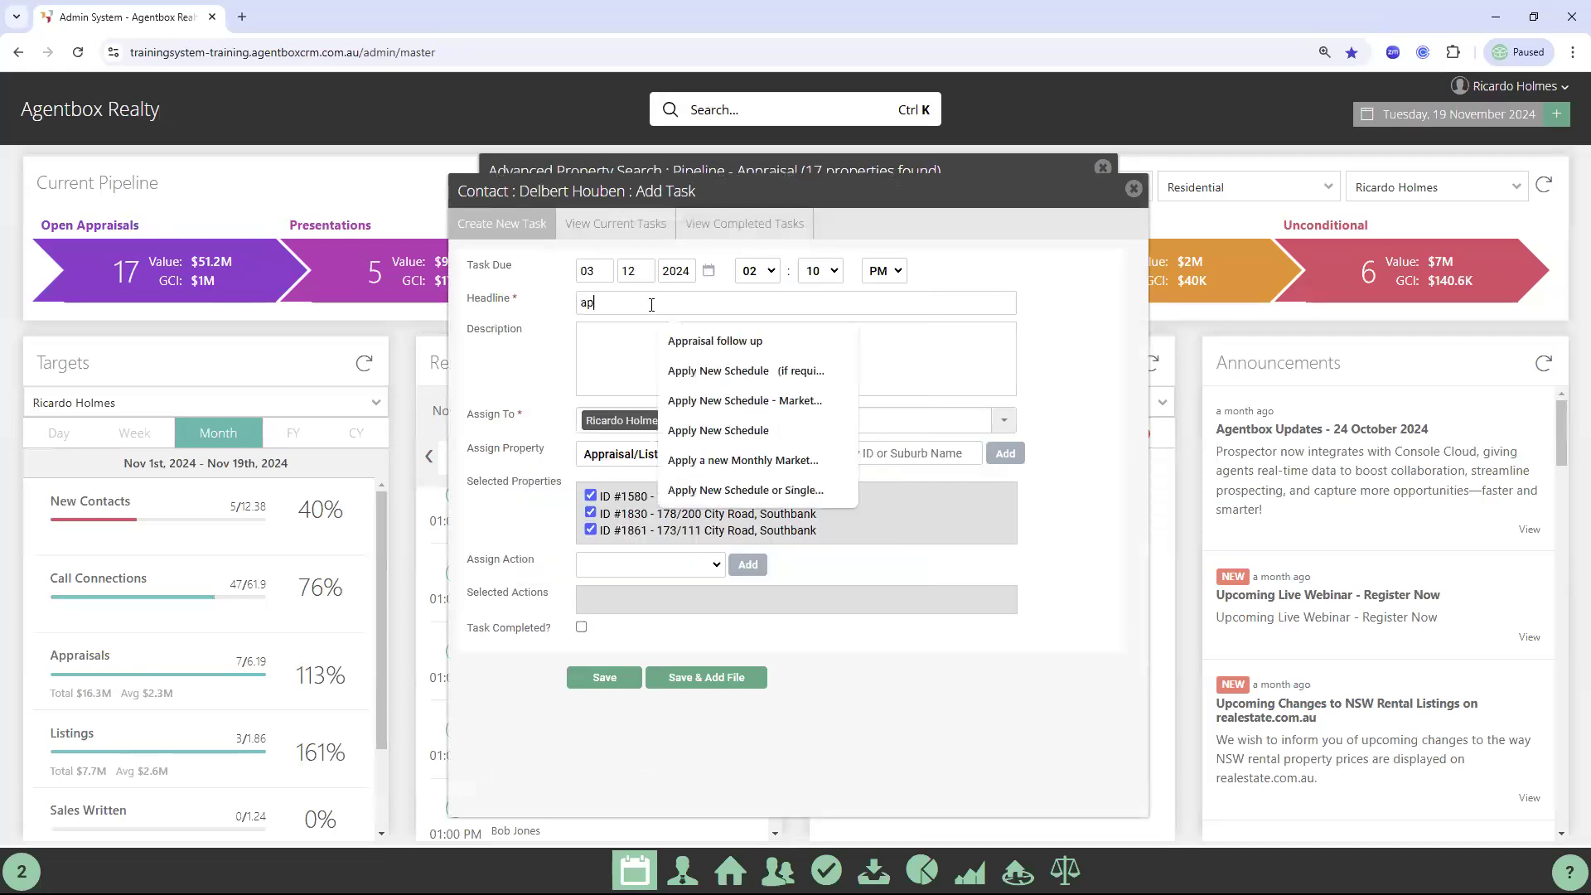
pyautogui.click(680, 342)
pyautogui.click(635, 351)
pyautogui.write('fgjsdf')
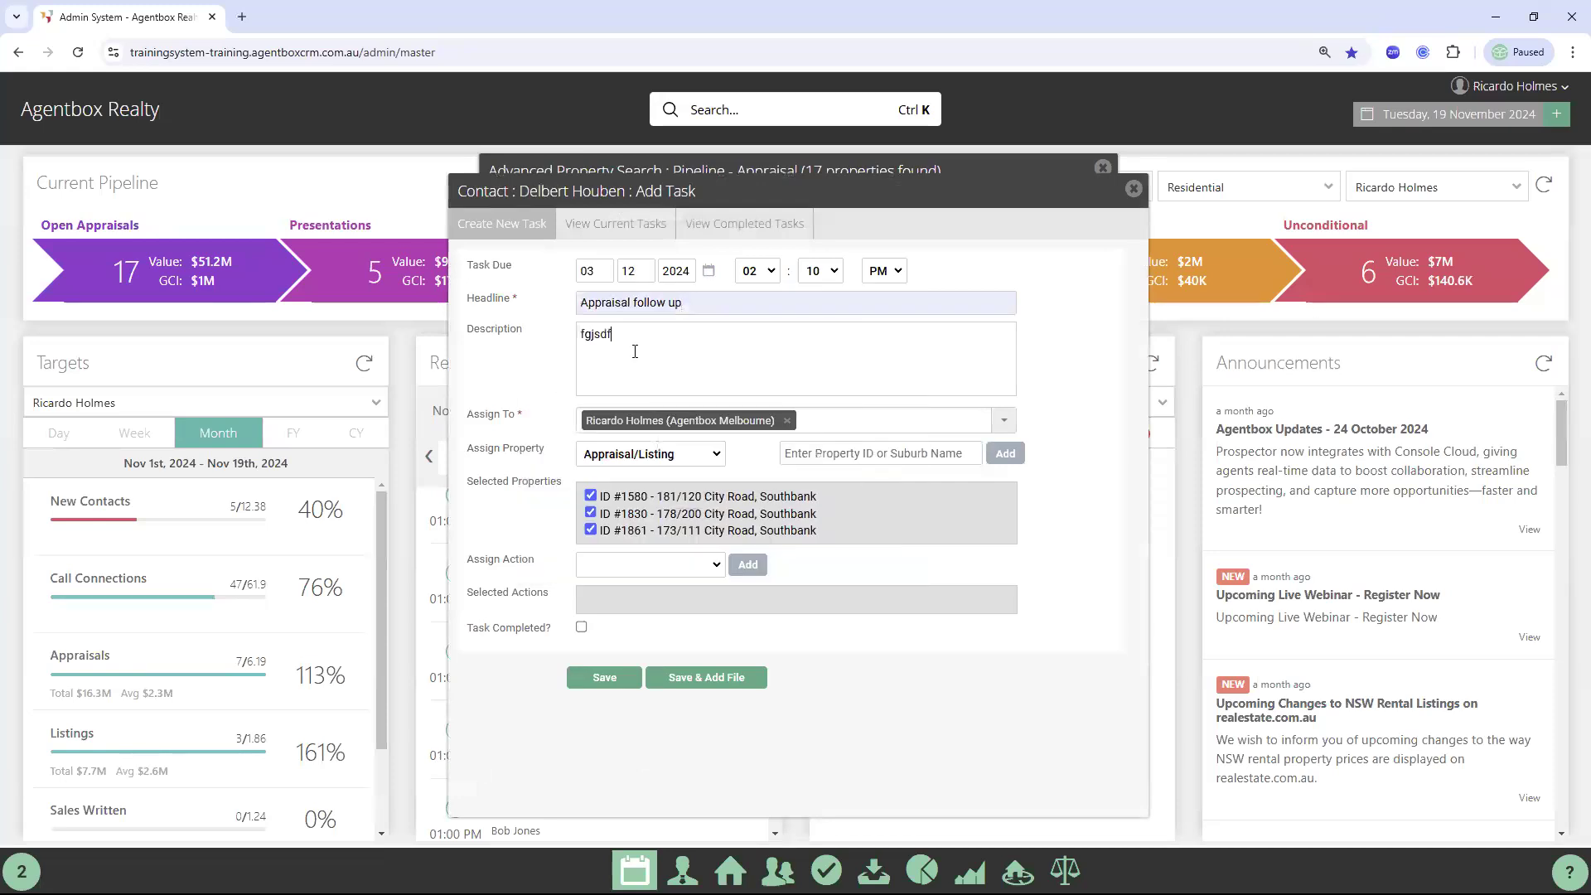
pyautogui.write('dfkl')
pyautogui.click(596, 678)
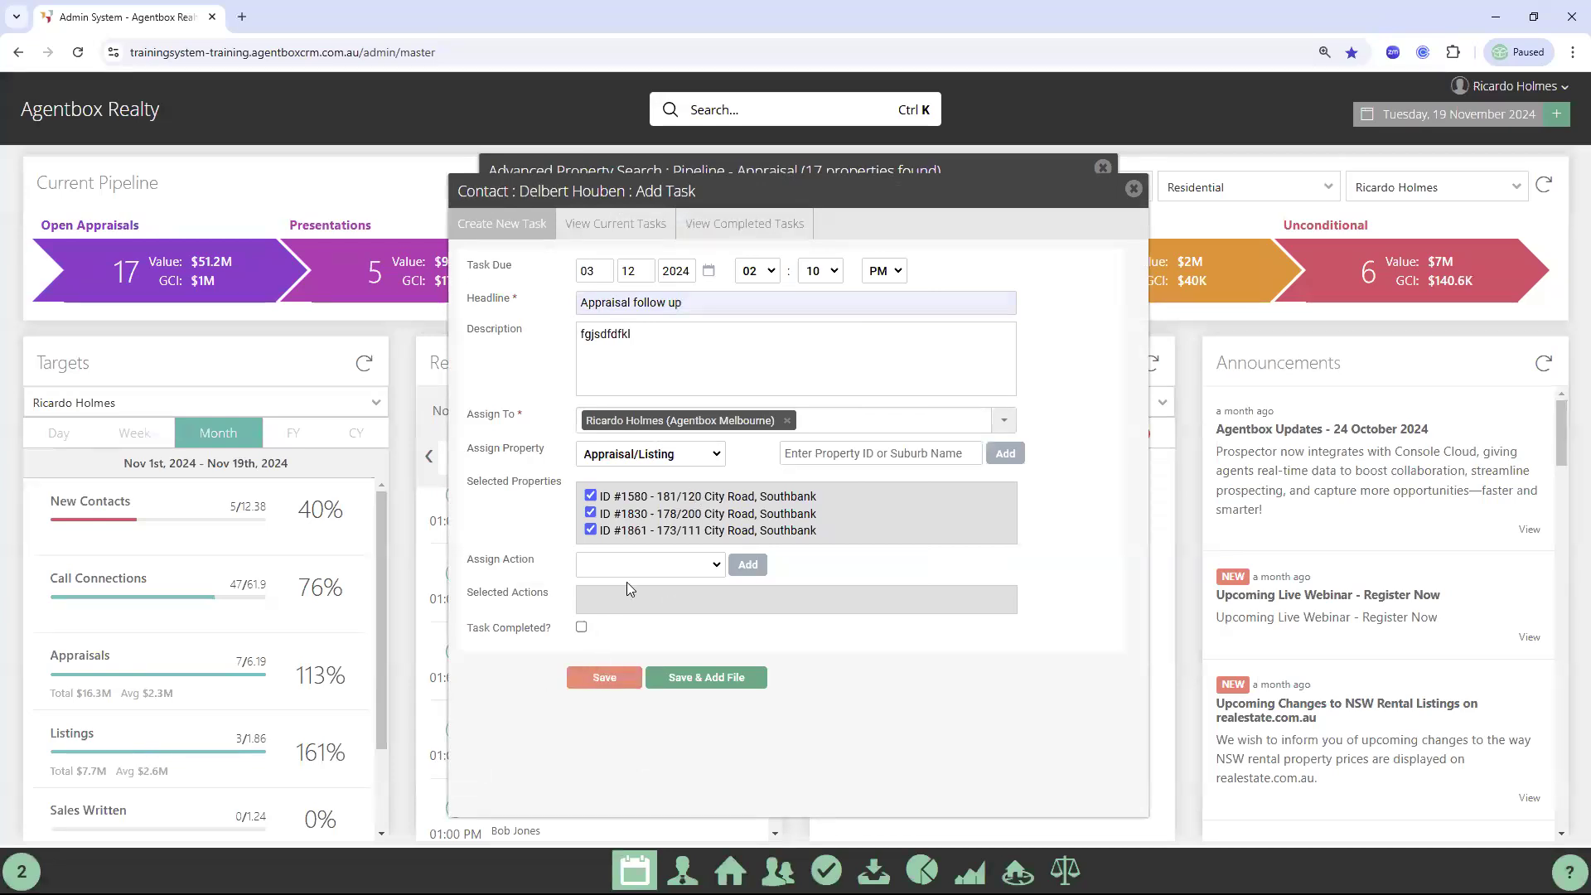
pyautogui.click(1134, 189)
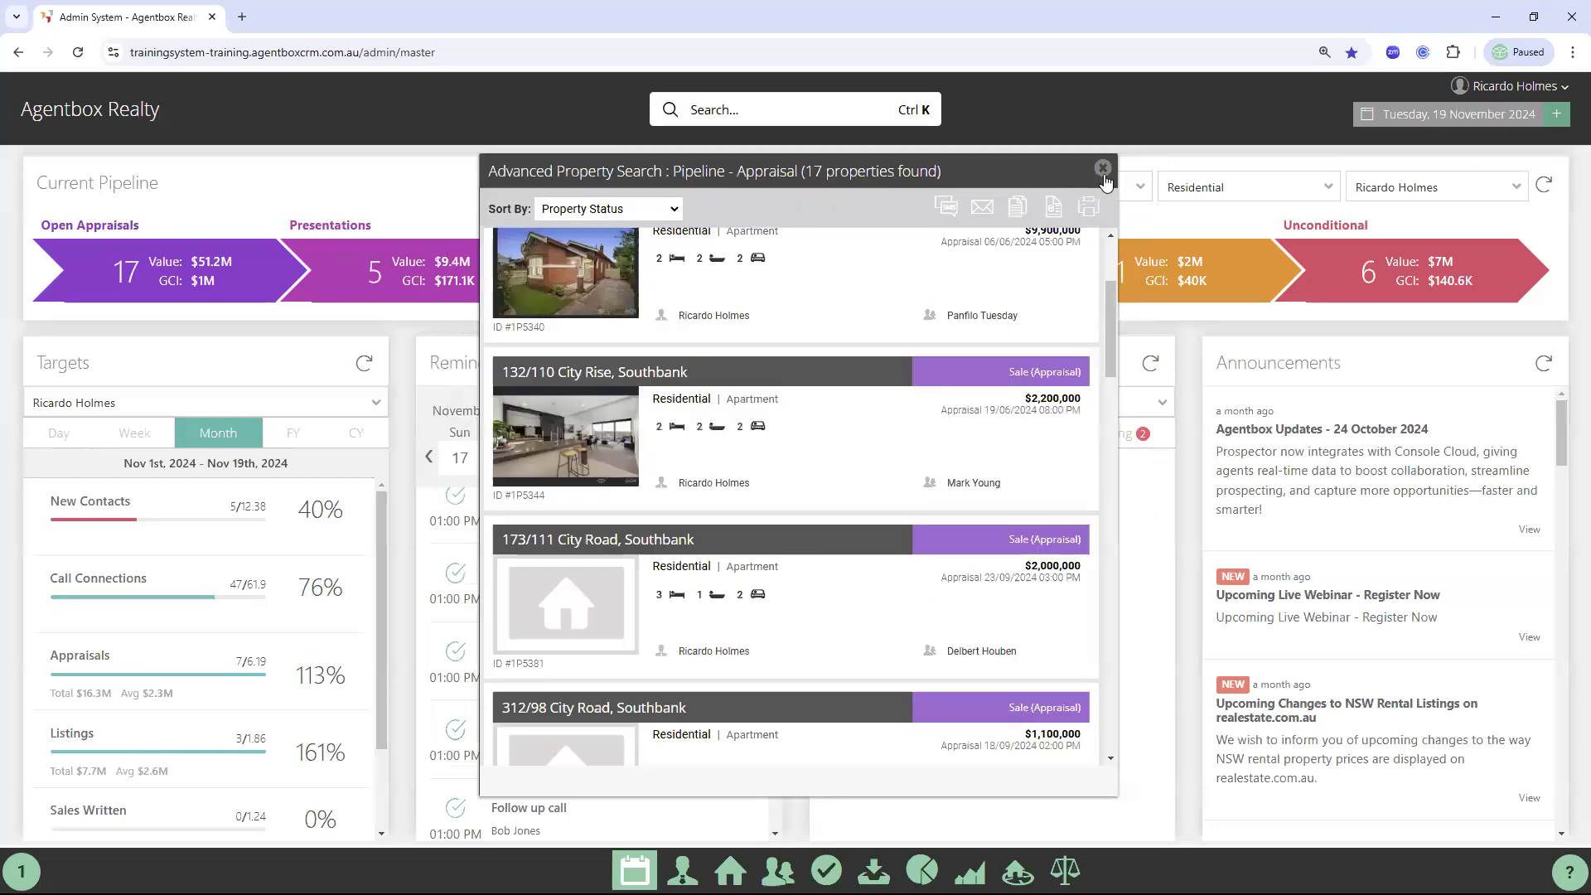
# Close the appraisal property list to show the dashboard with 5 presentations worth $9.4M
pyautogui.click(1103, 168)
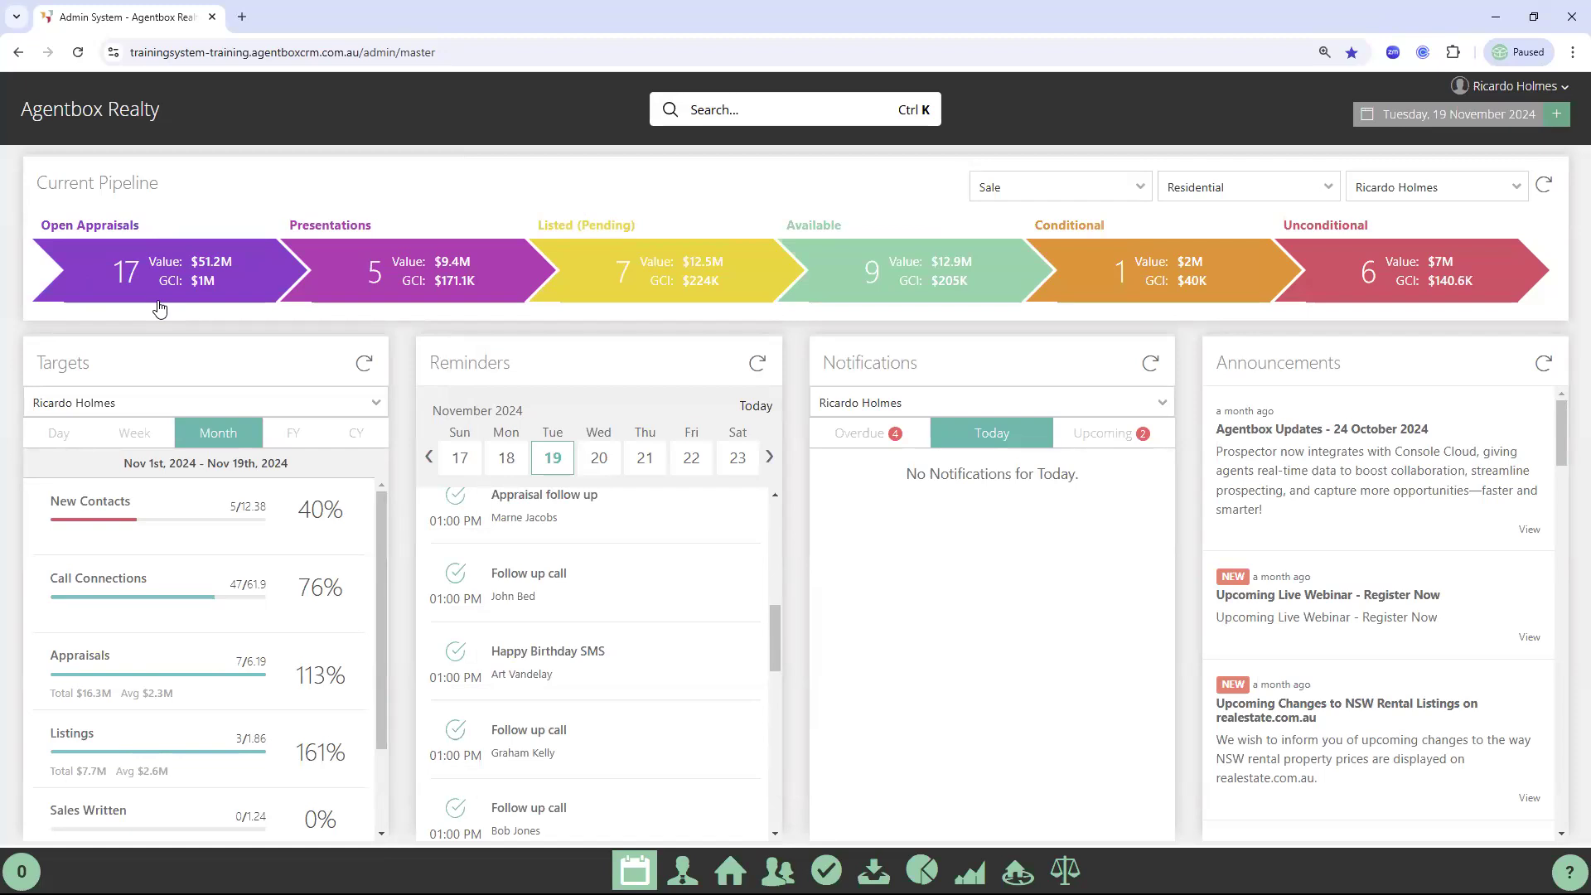
pyautogui.doubleClick(330, 222)
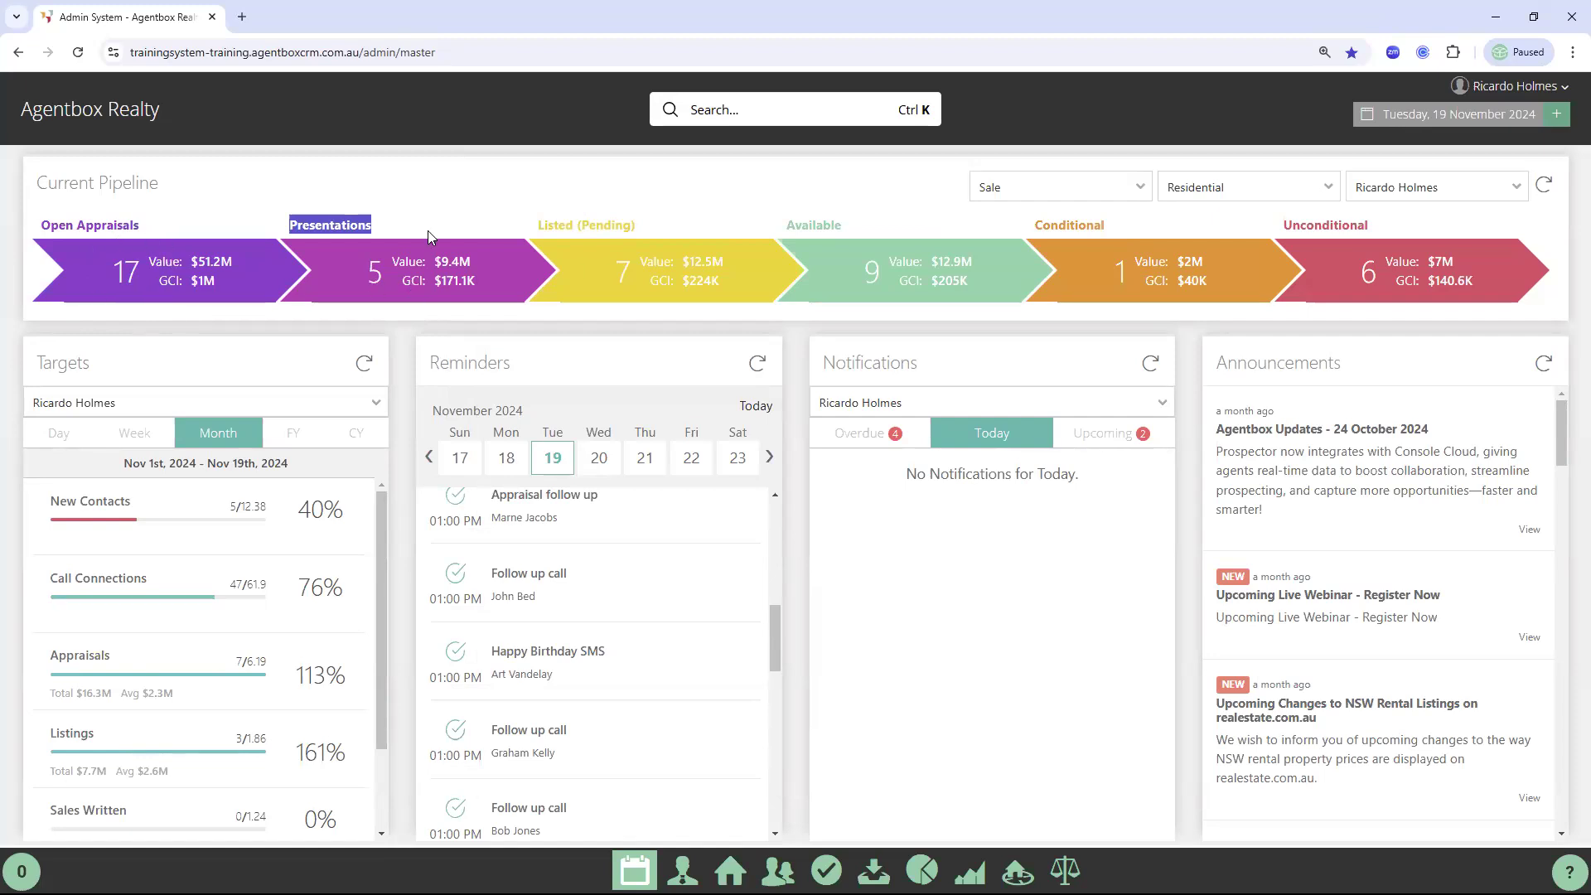
pyautogui.click(403, 221)
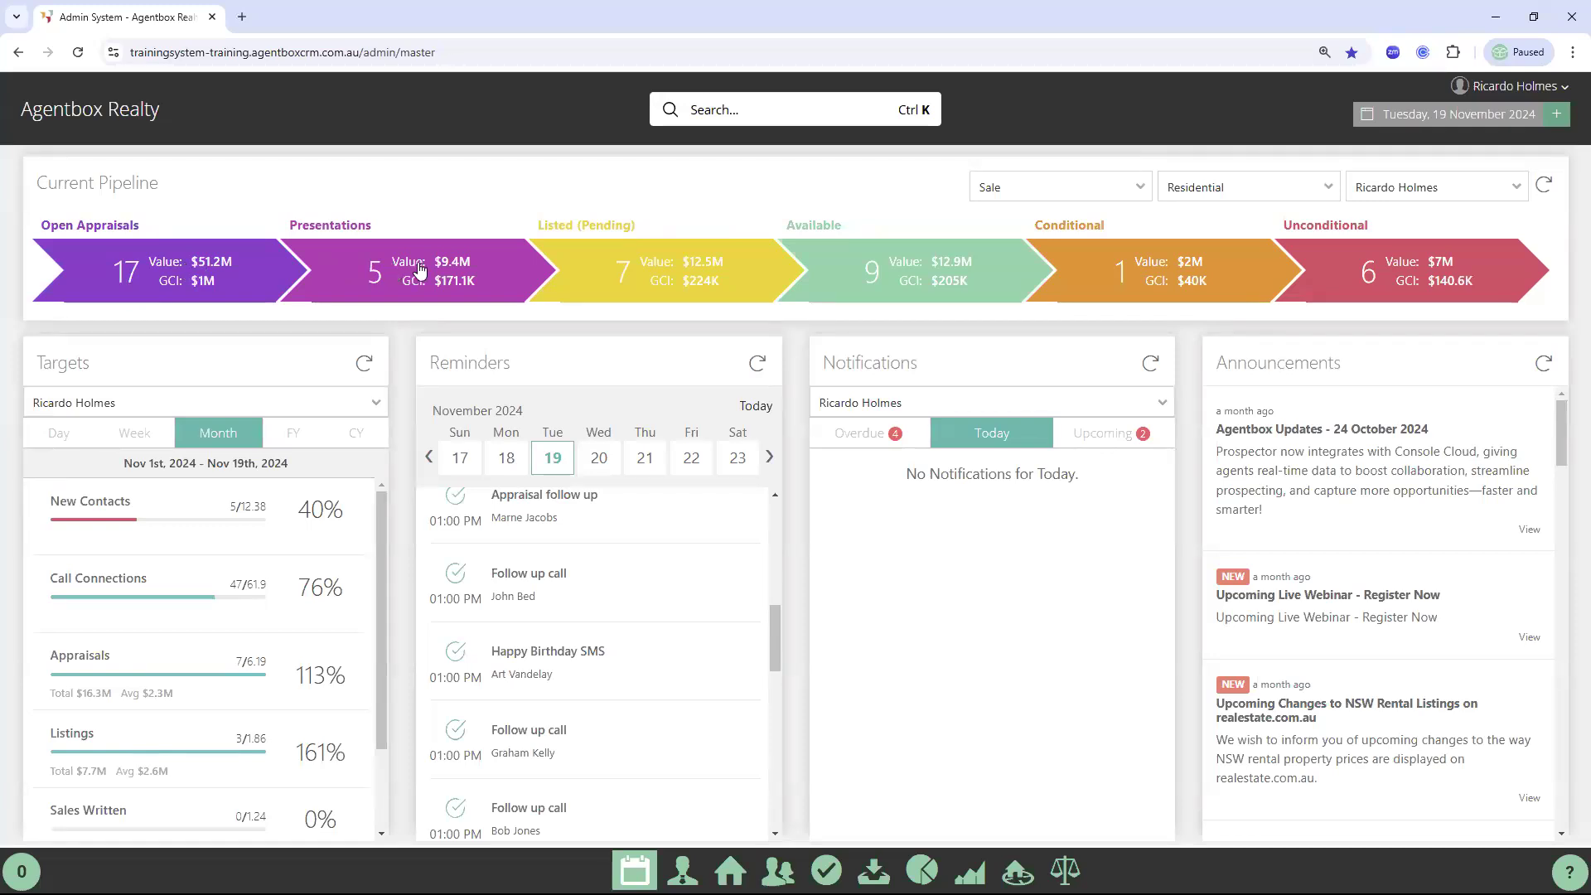
pyautogui.click(146, 289)
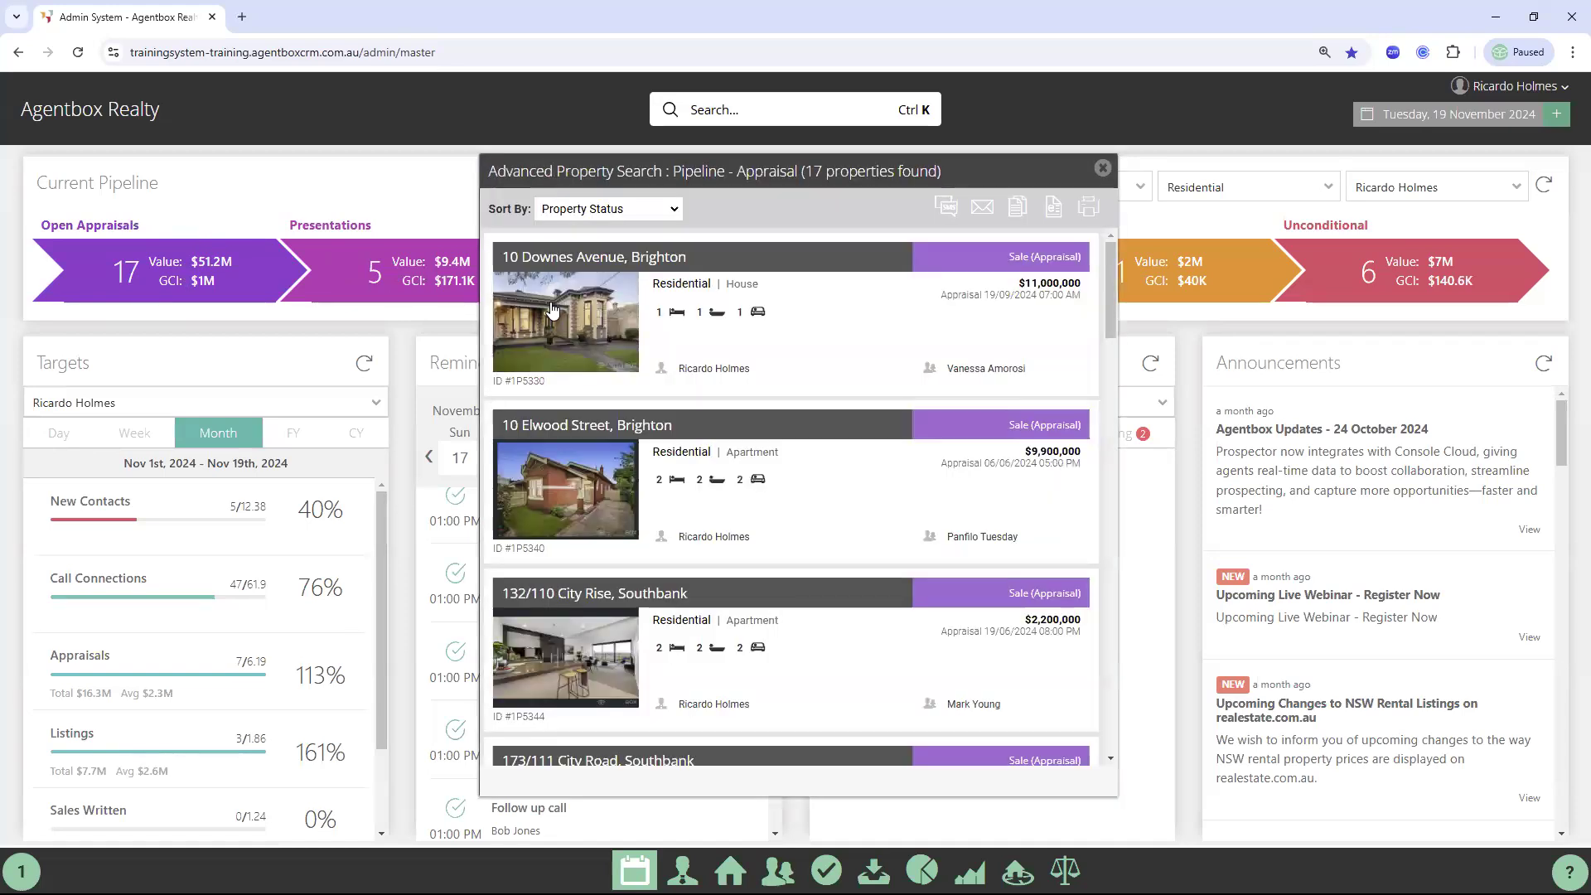
pyautogui.click(568, 294)
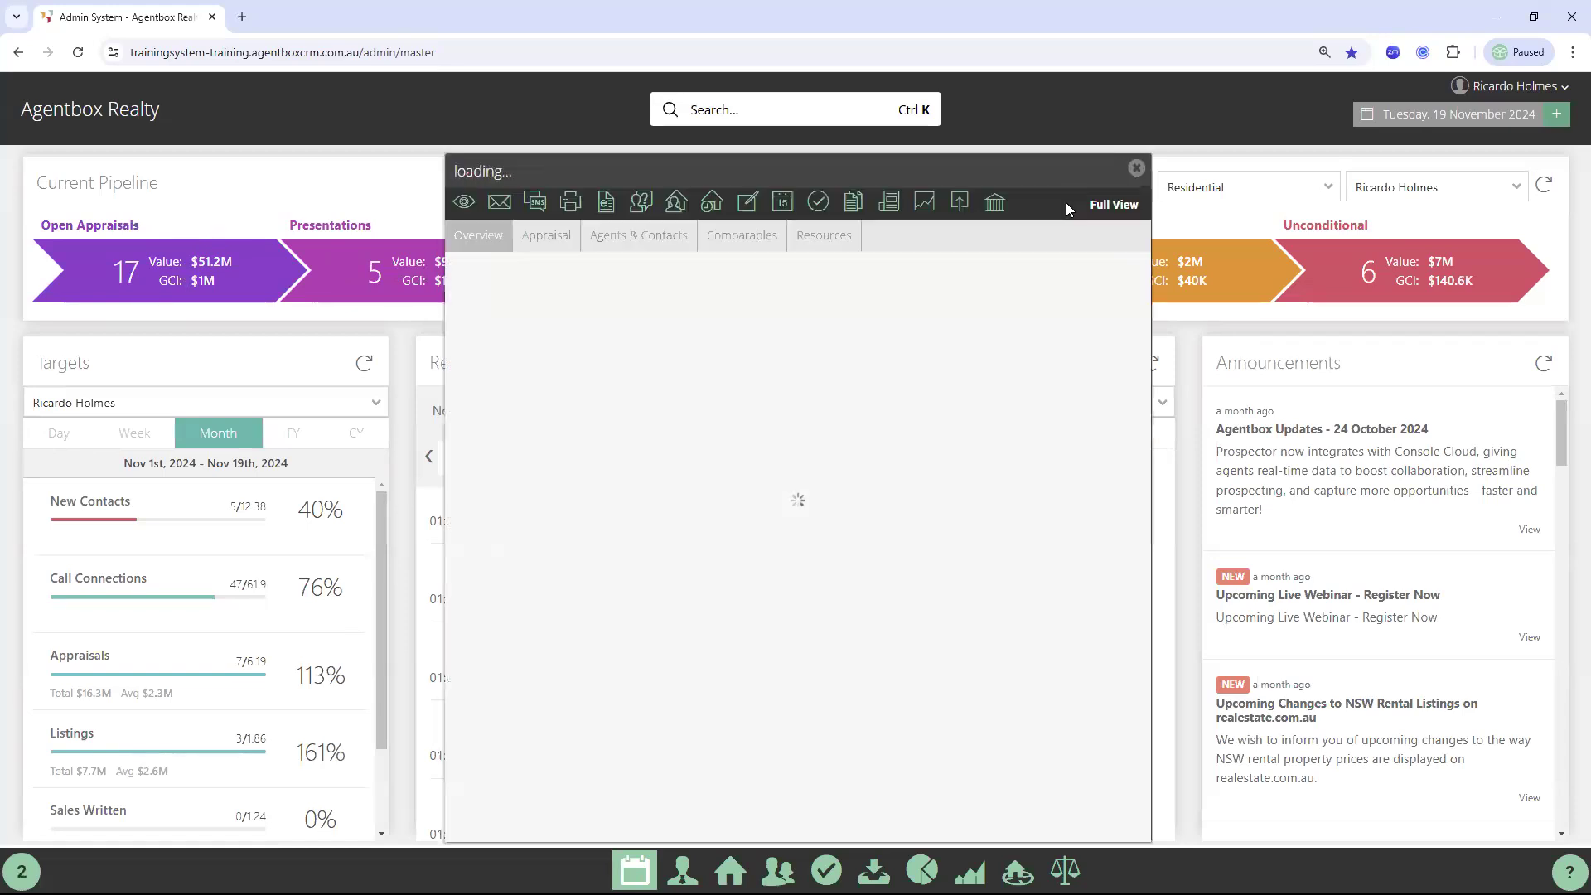
pyautogui.click(1147, 170)
pyautogui.scroll(-2, 555, 547)
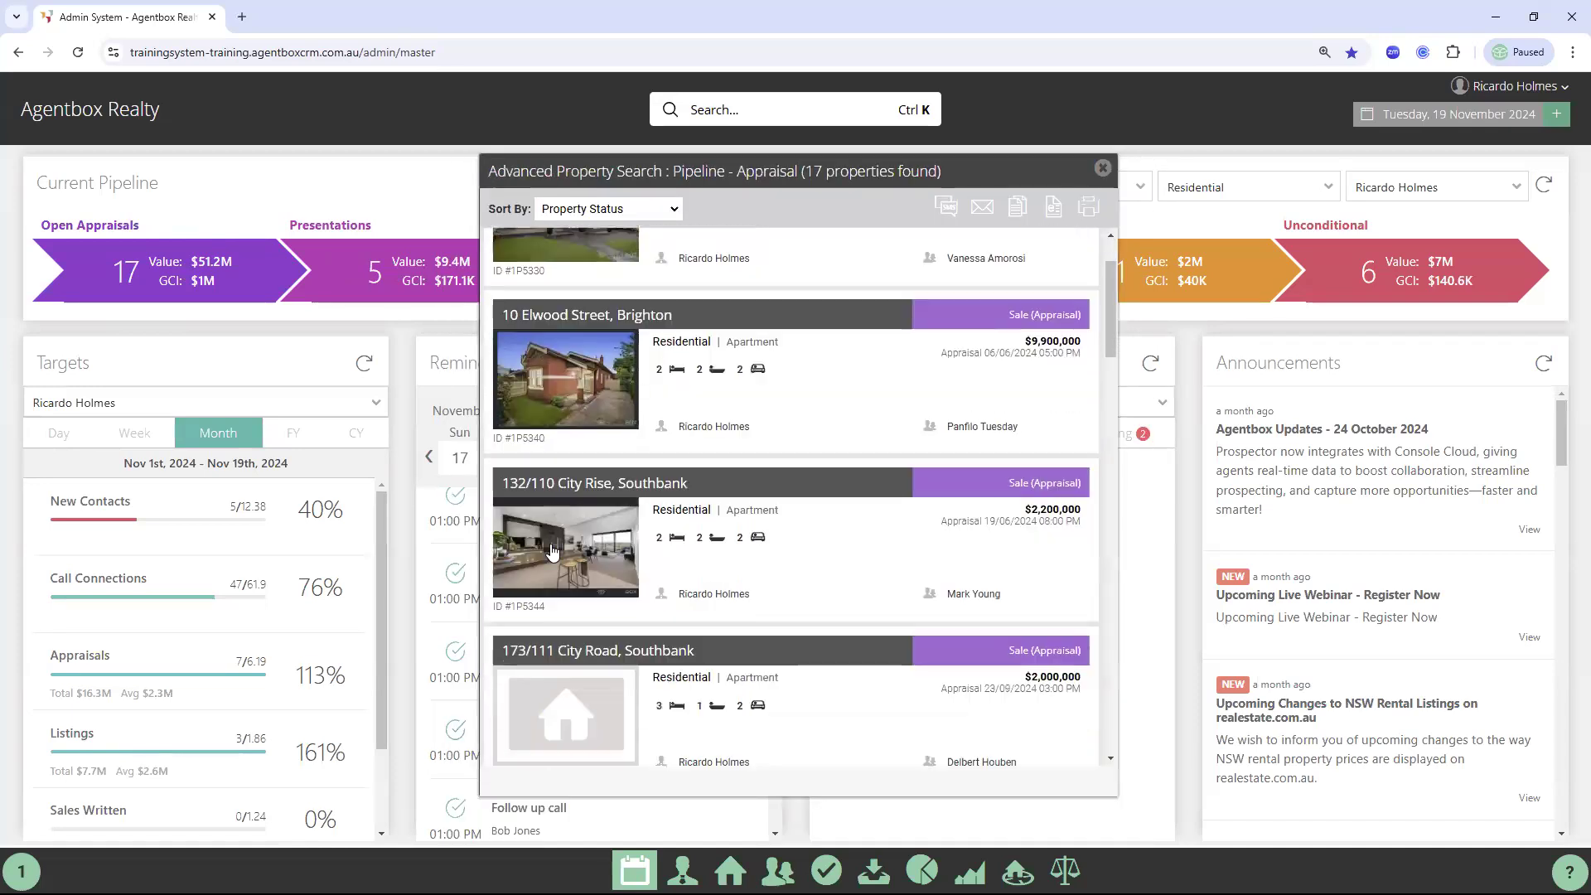
pyautogui.click(555, 543)
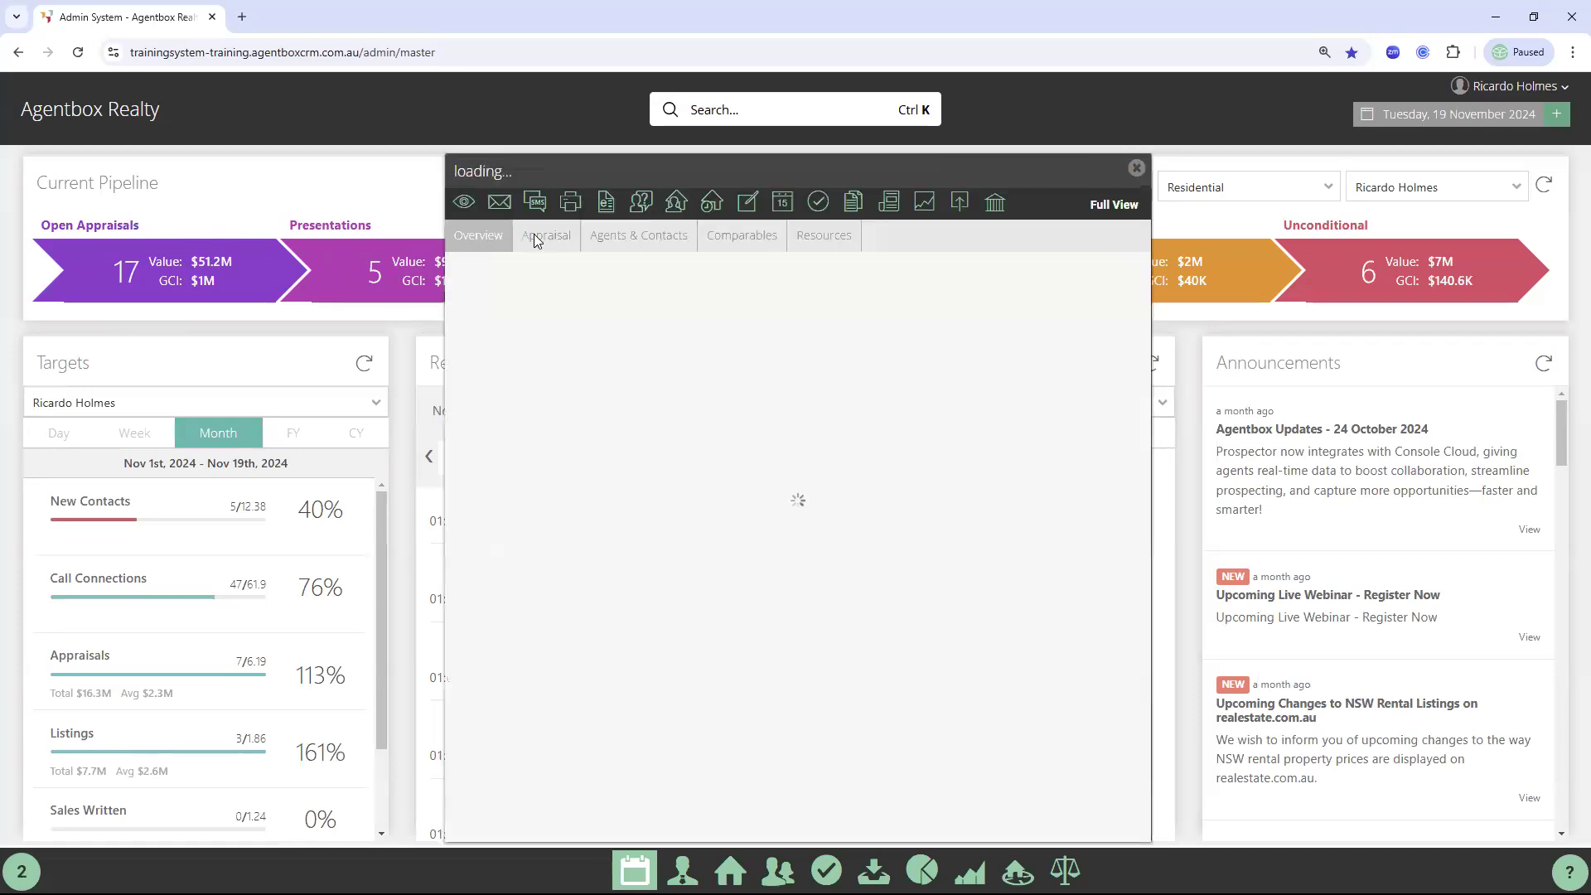
# Change its appraisal status to Listing Presentation, confirm, and close back to the dashboard
pyautogui.click(546, 239)
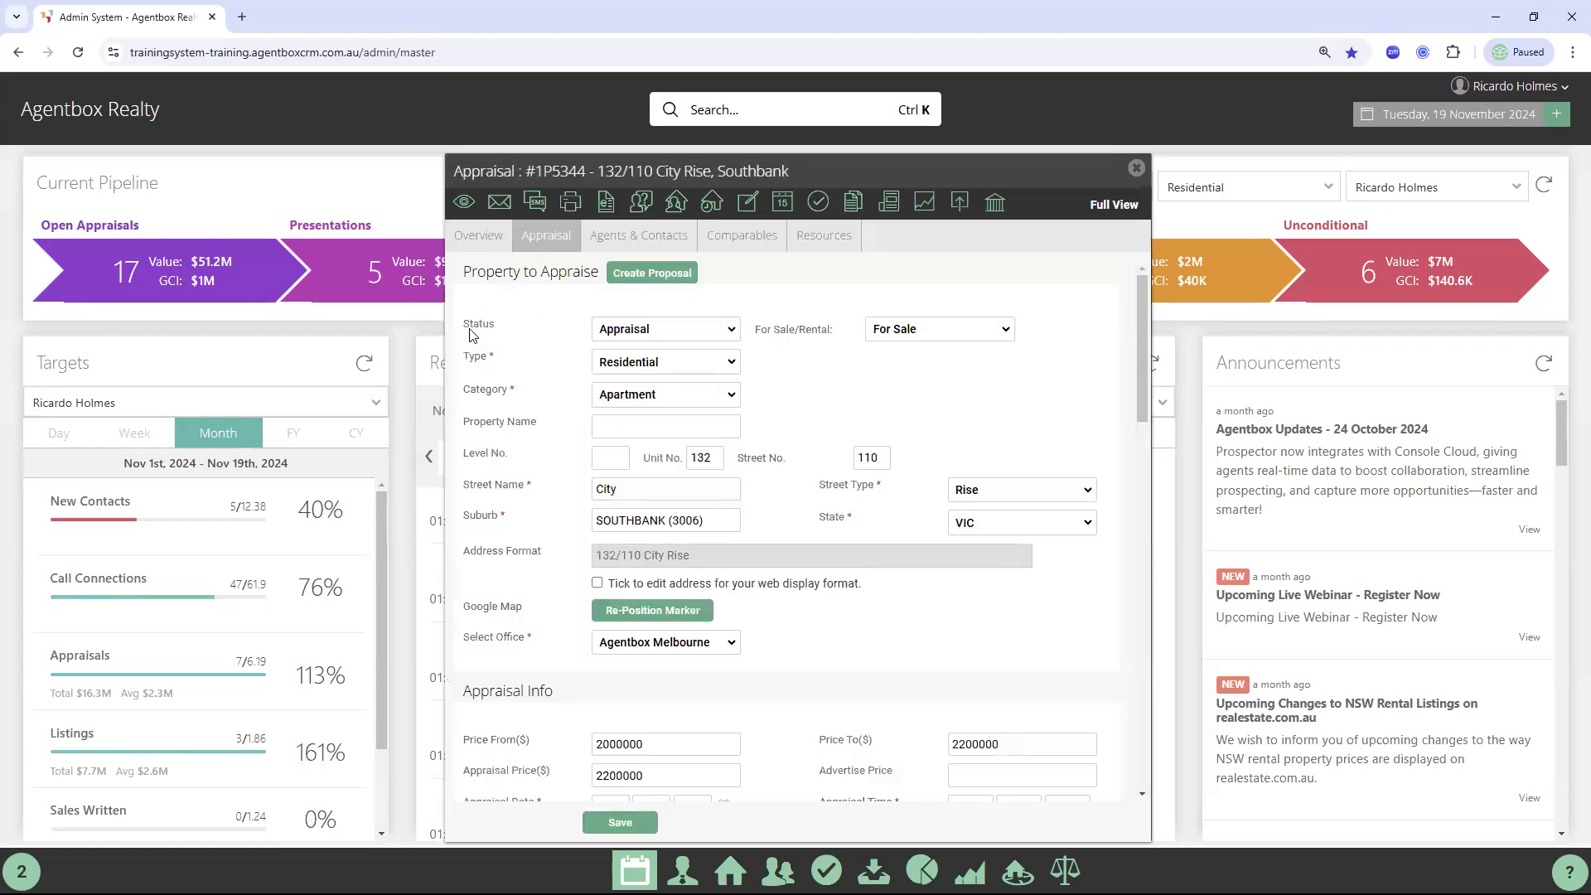
pyautogui.doubleClick(468, 327)
pyautogui.click(658, 335)
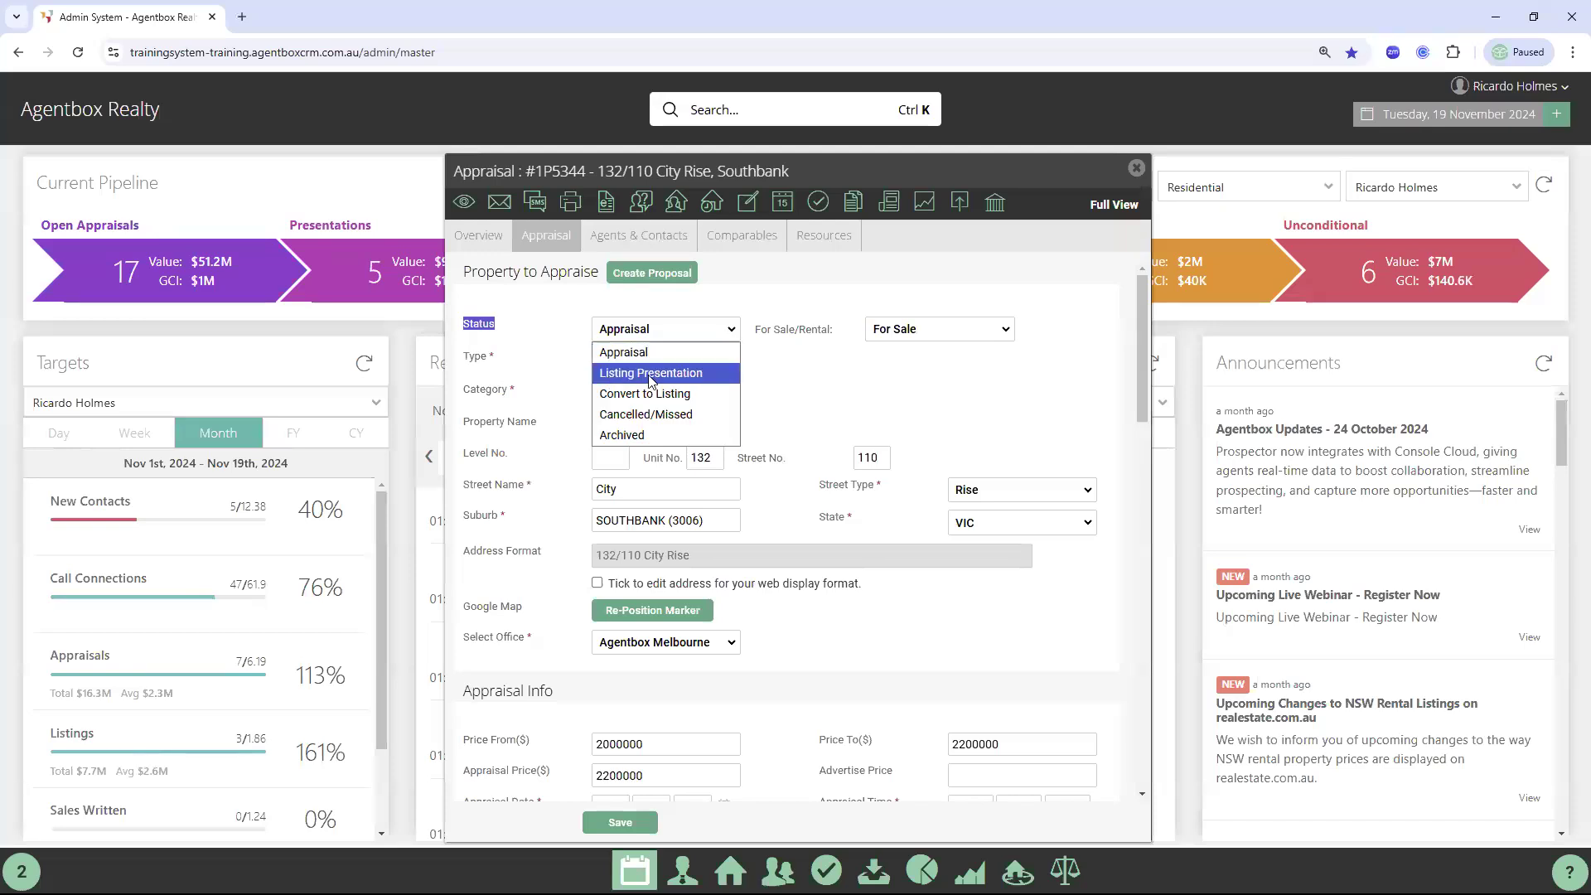
pyautogui.press('Return')
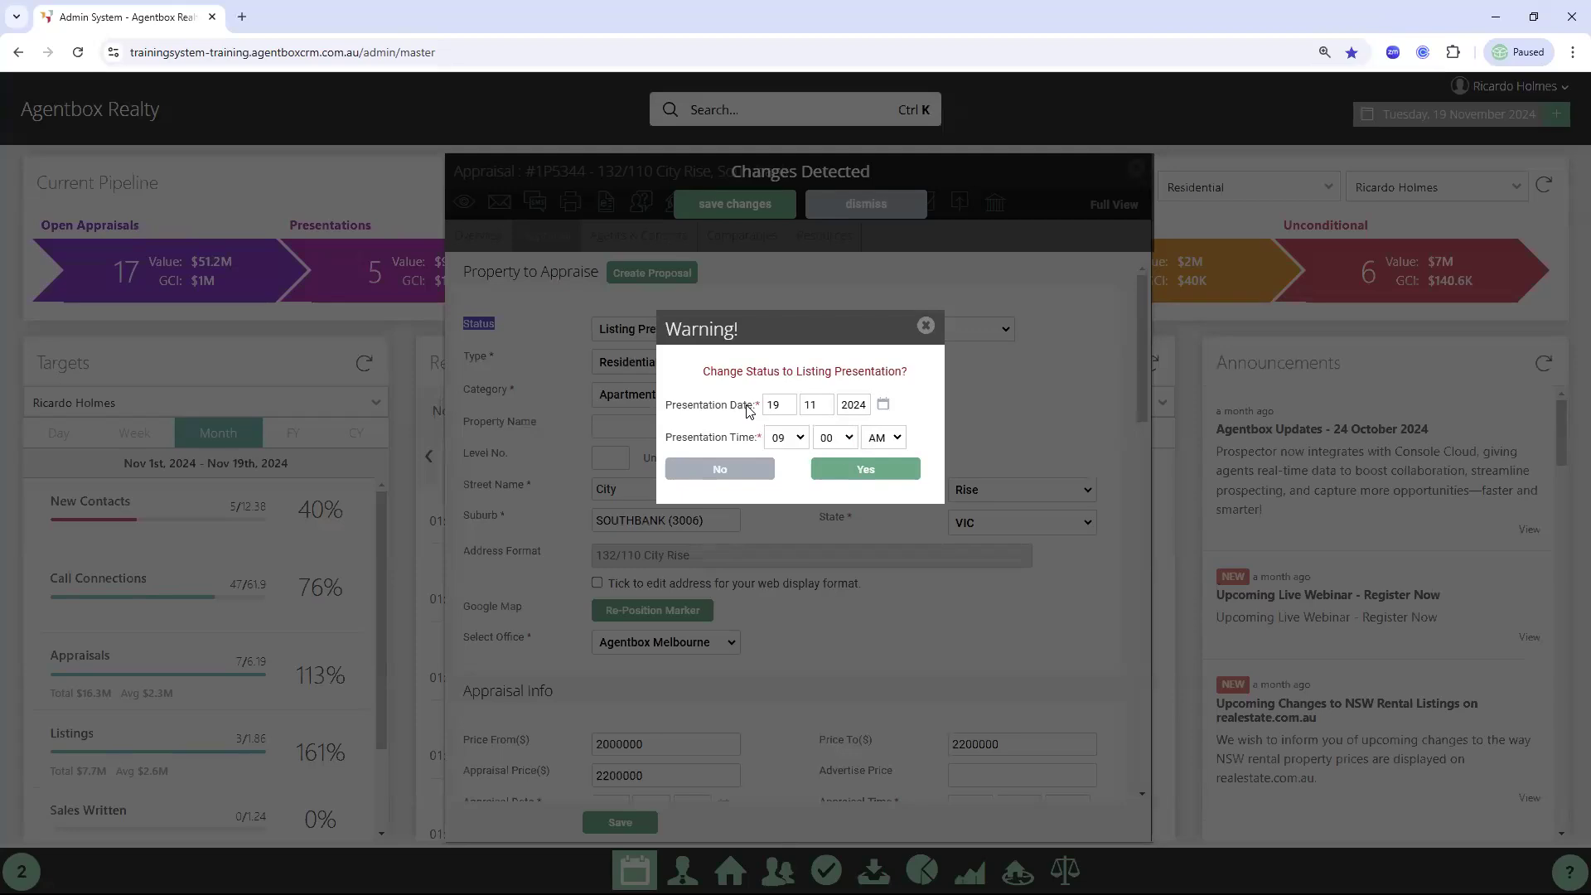
pyautogui.click(866, 469)
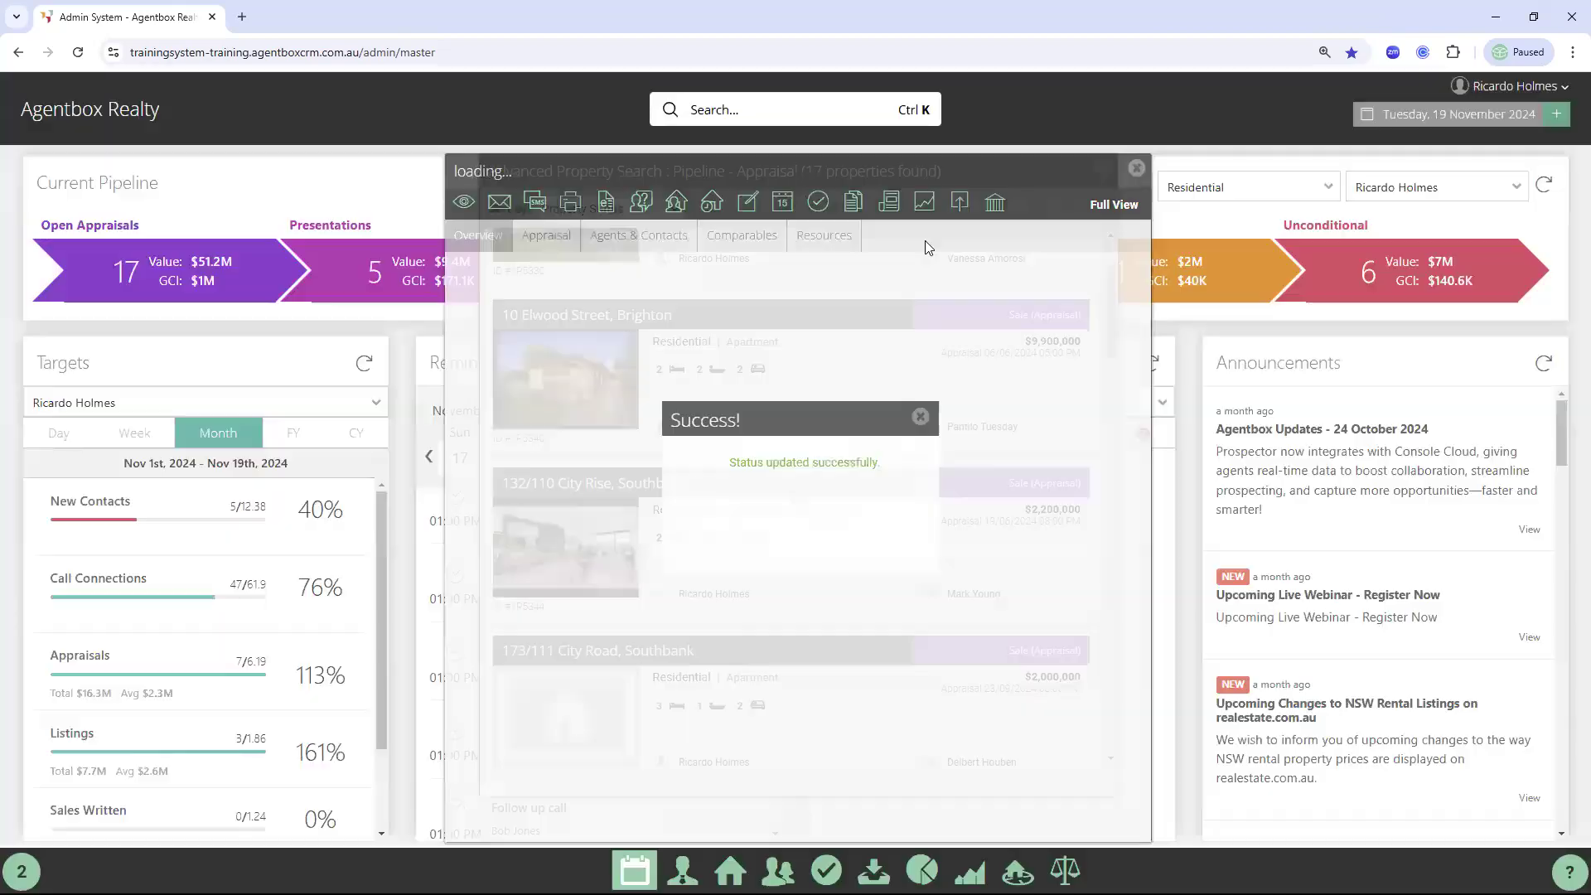
pyautogui.click(1137, 170)
pyautogui.click(1109, 169)
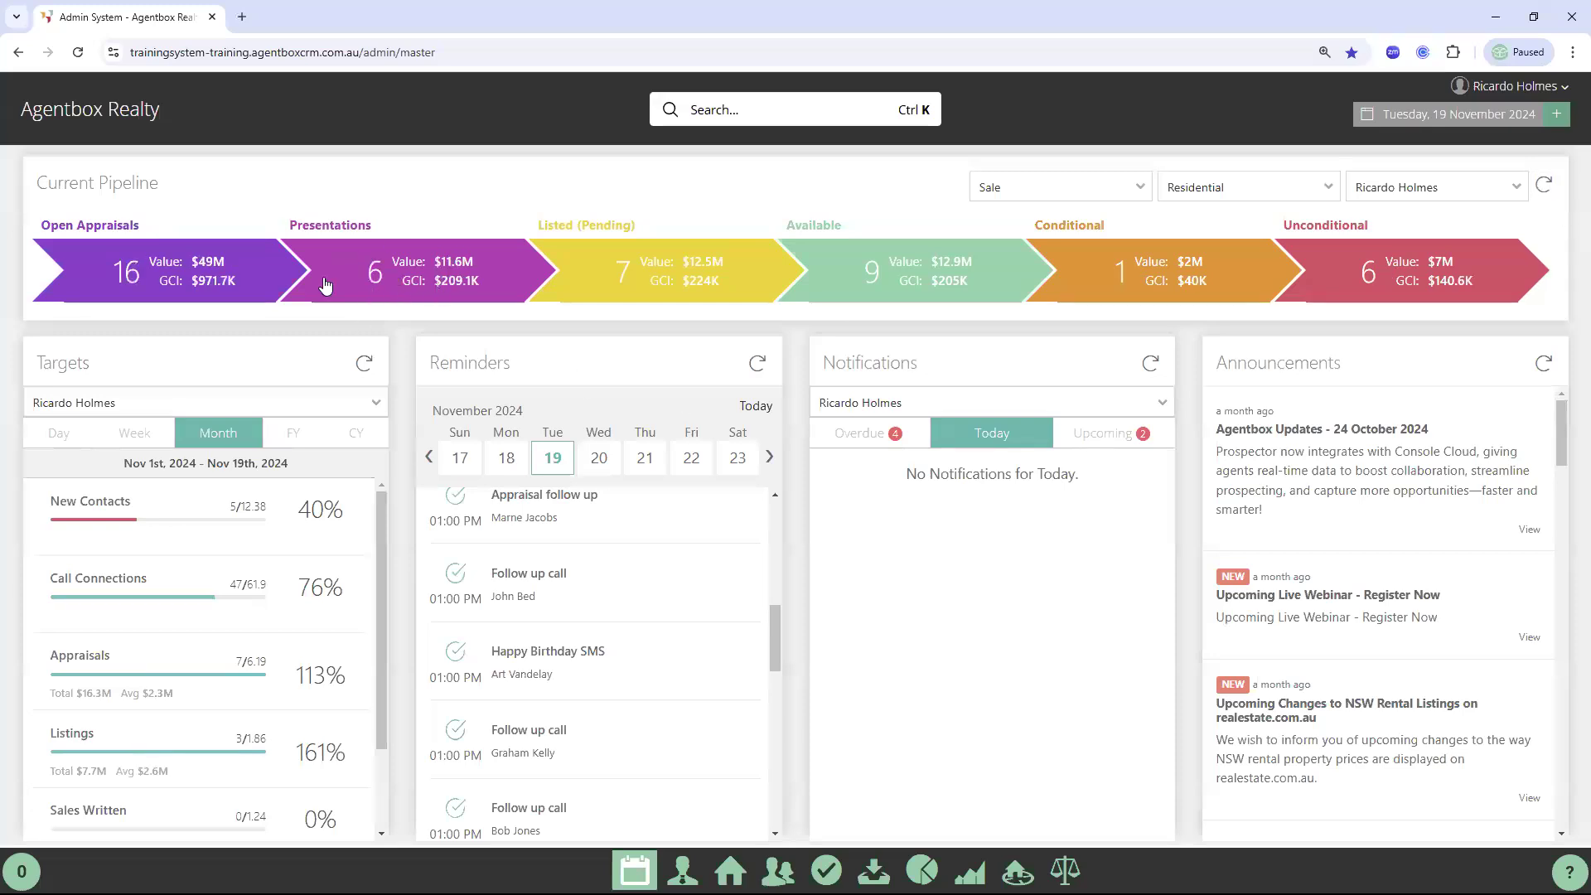
pyautogui.click(441, 297)
pyautogui.click(972, 372)
pyautogui.moveTo(909, 636); pyautogui.dragTo(845, 633)
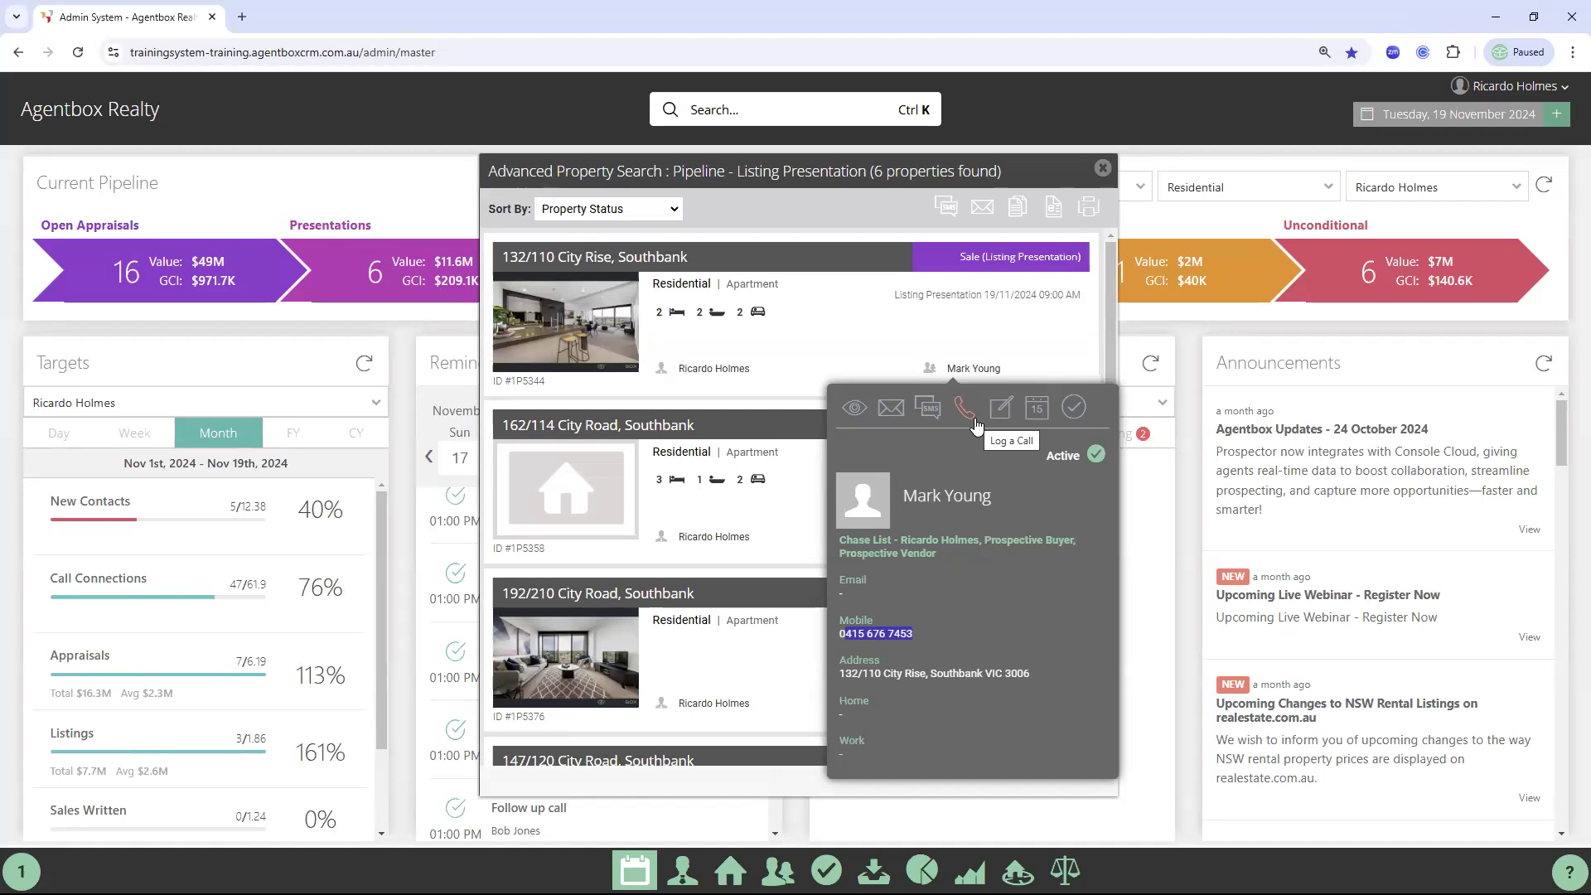
pyautogui.click(1113, 178)
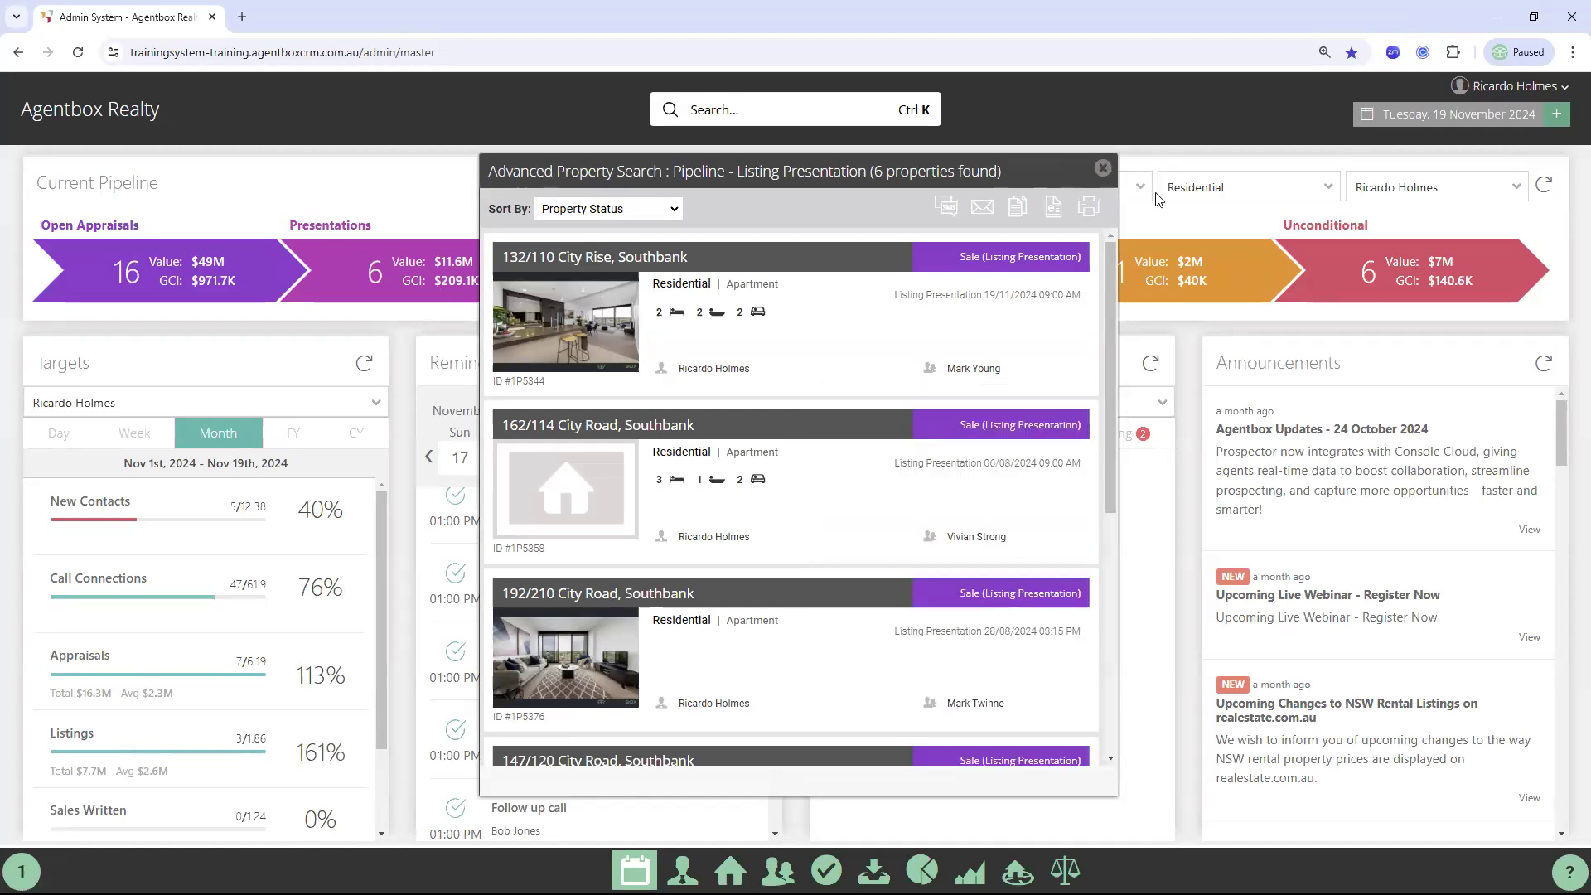
pyautogui.click(1103, 169)
pyautogui.doubleClick(1333, 226)
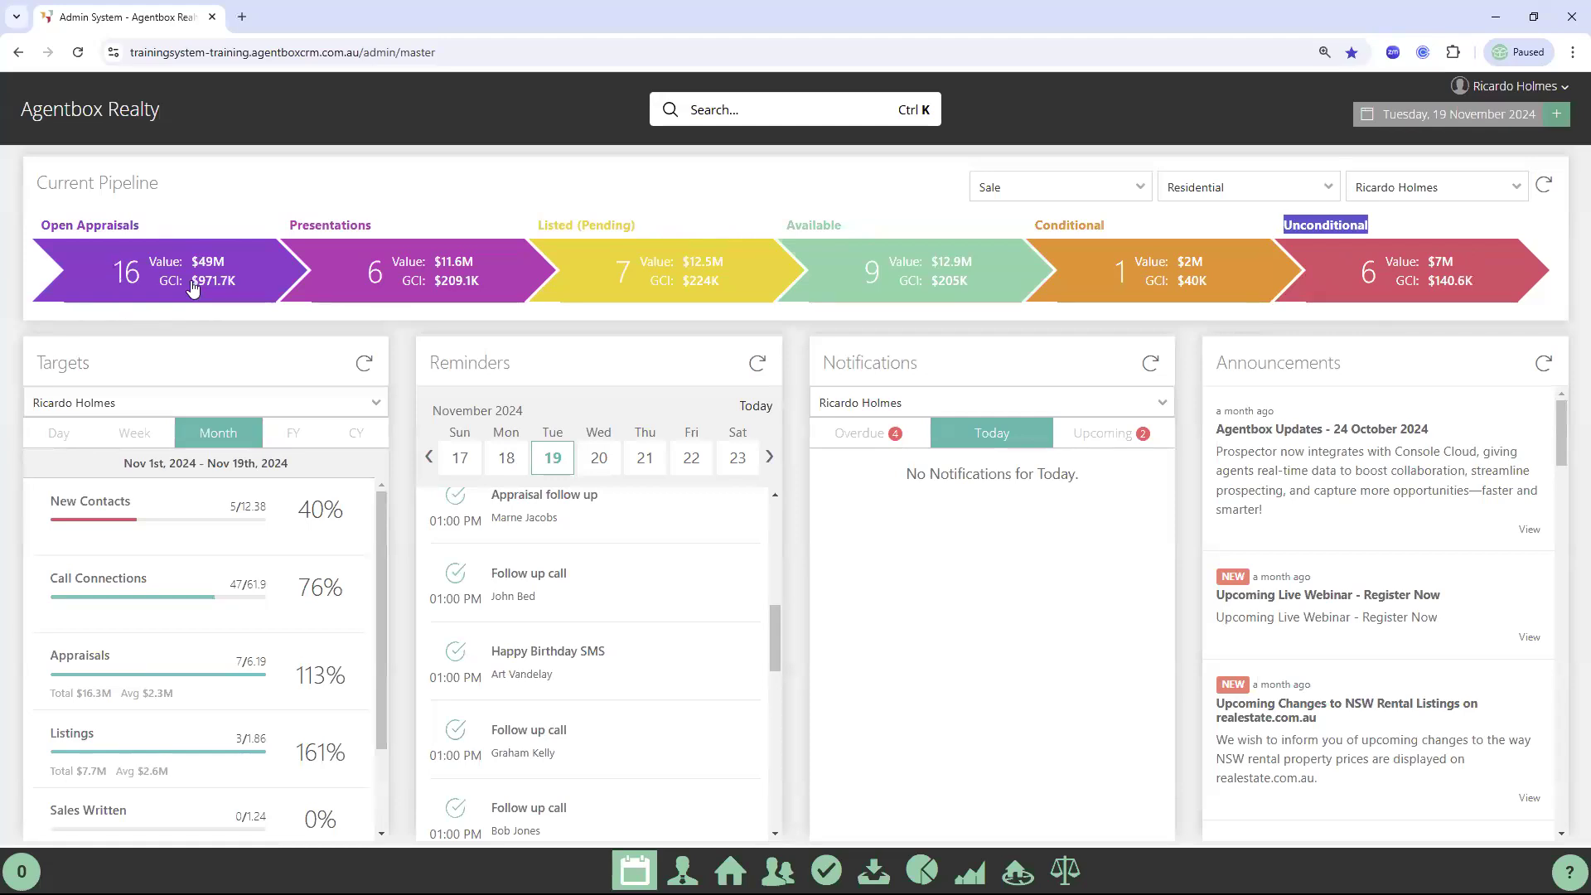
pyautogui.click(157, 281)
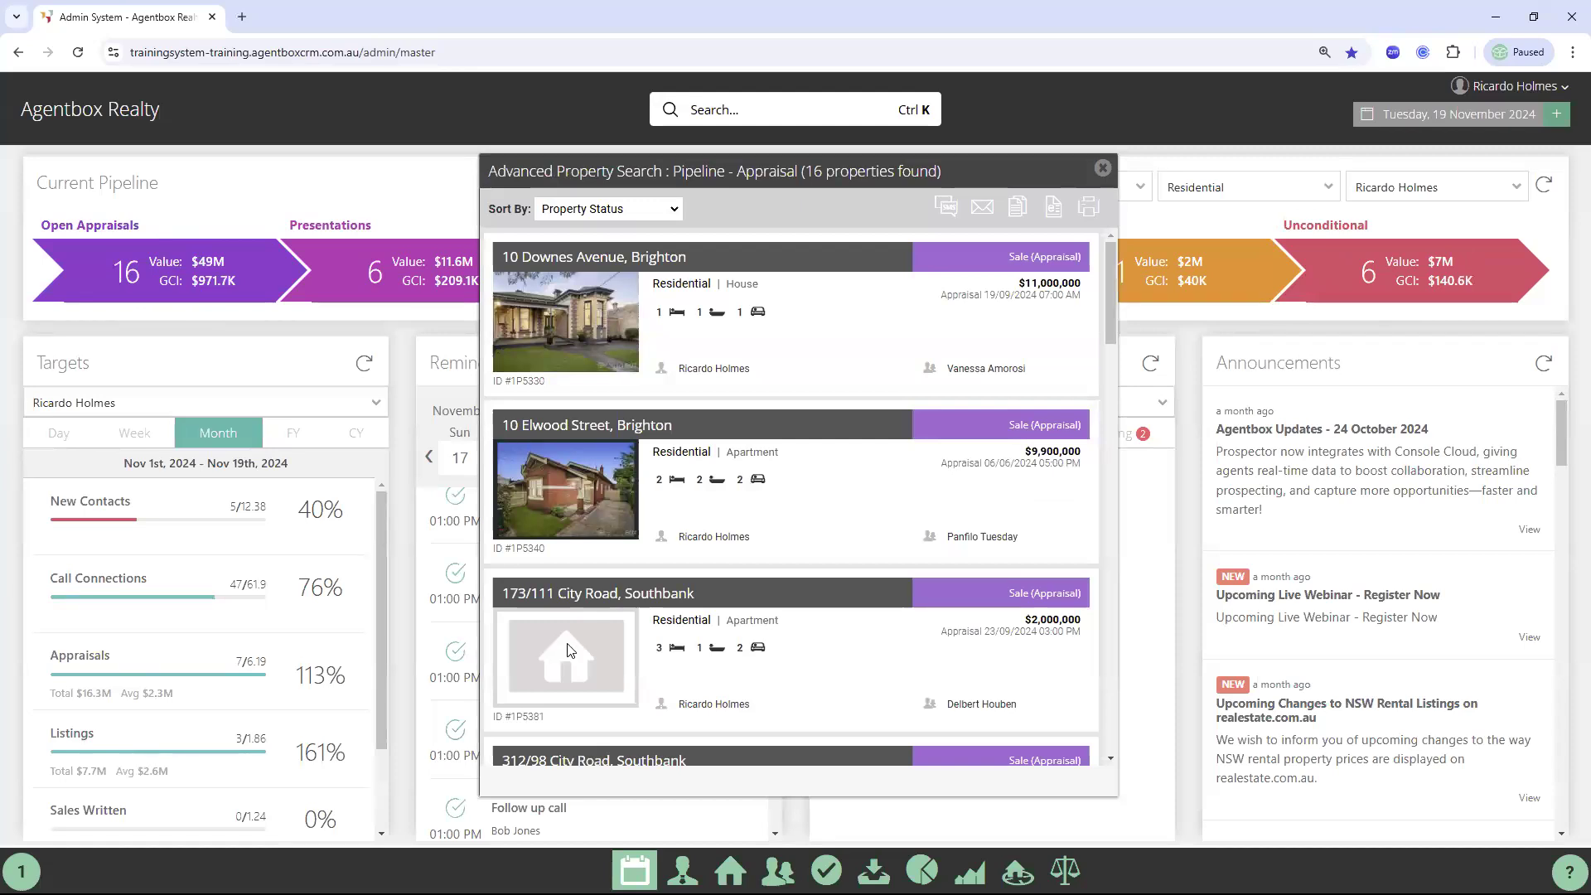
pyautogui.click(540, 314)
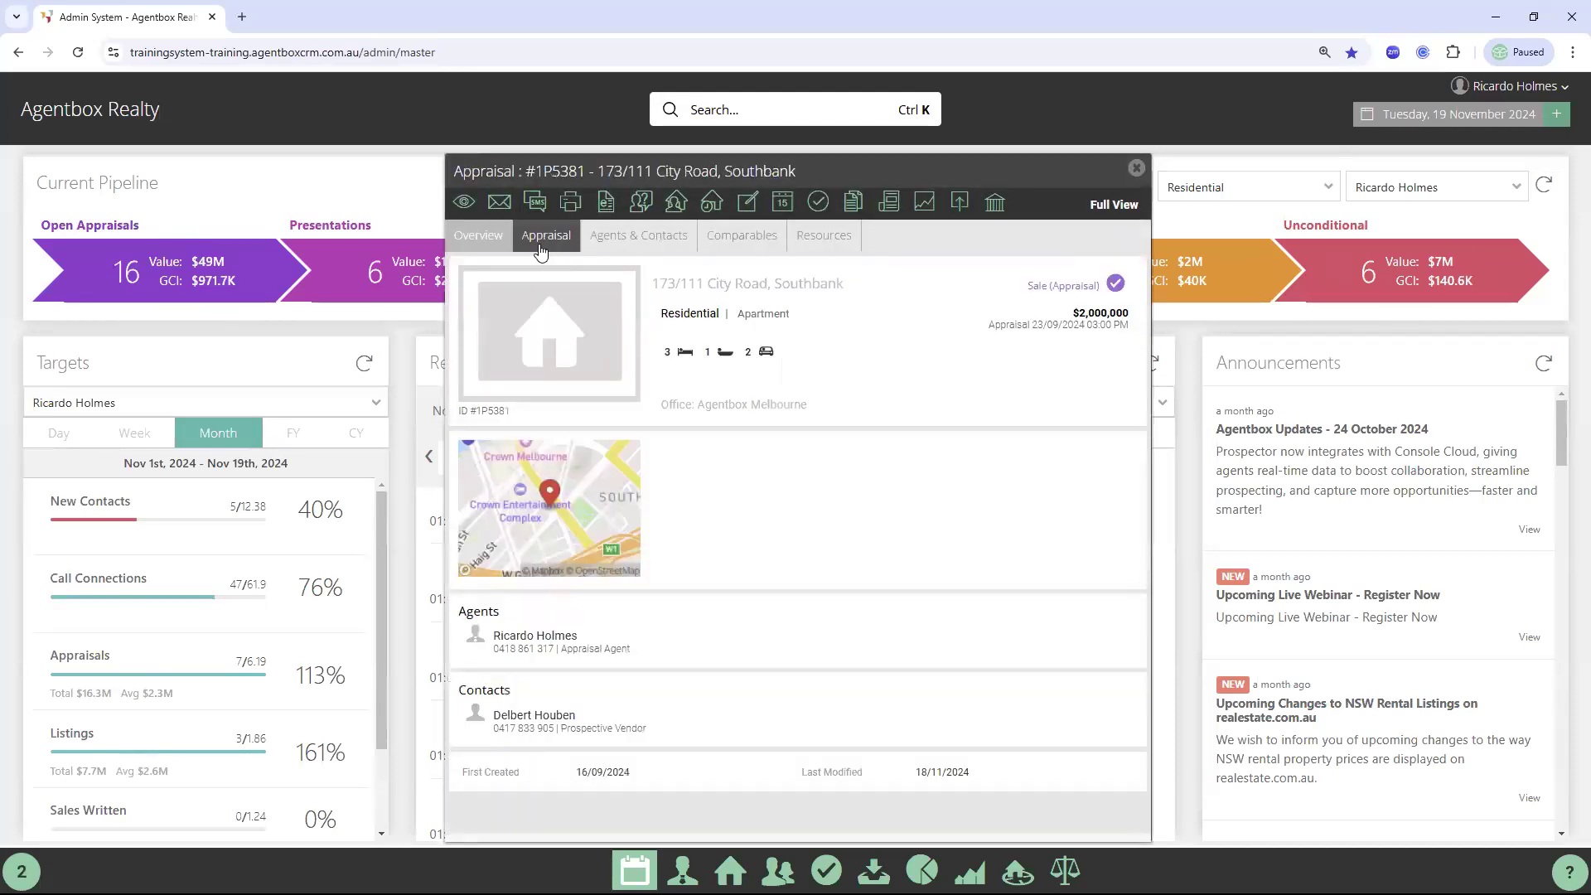
pyautogui.click(540, 244)
pyautogui.scroll(-2, 511, 499)
pyautogui.scroll(-2, 511, 499)
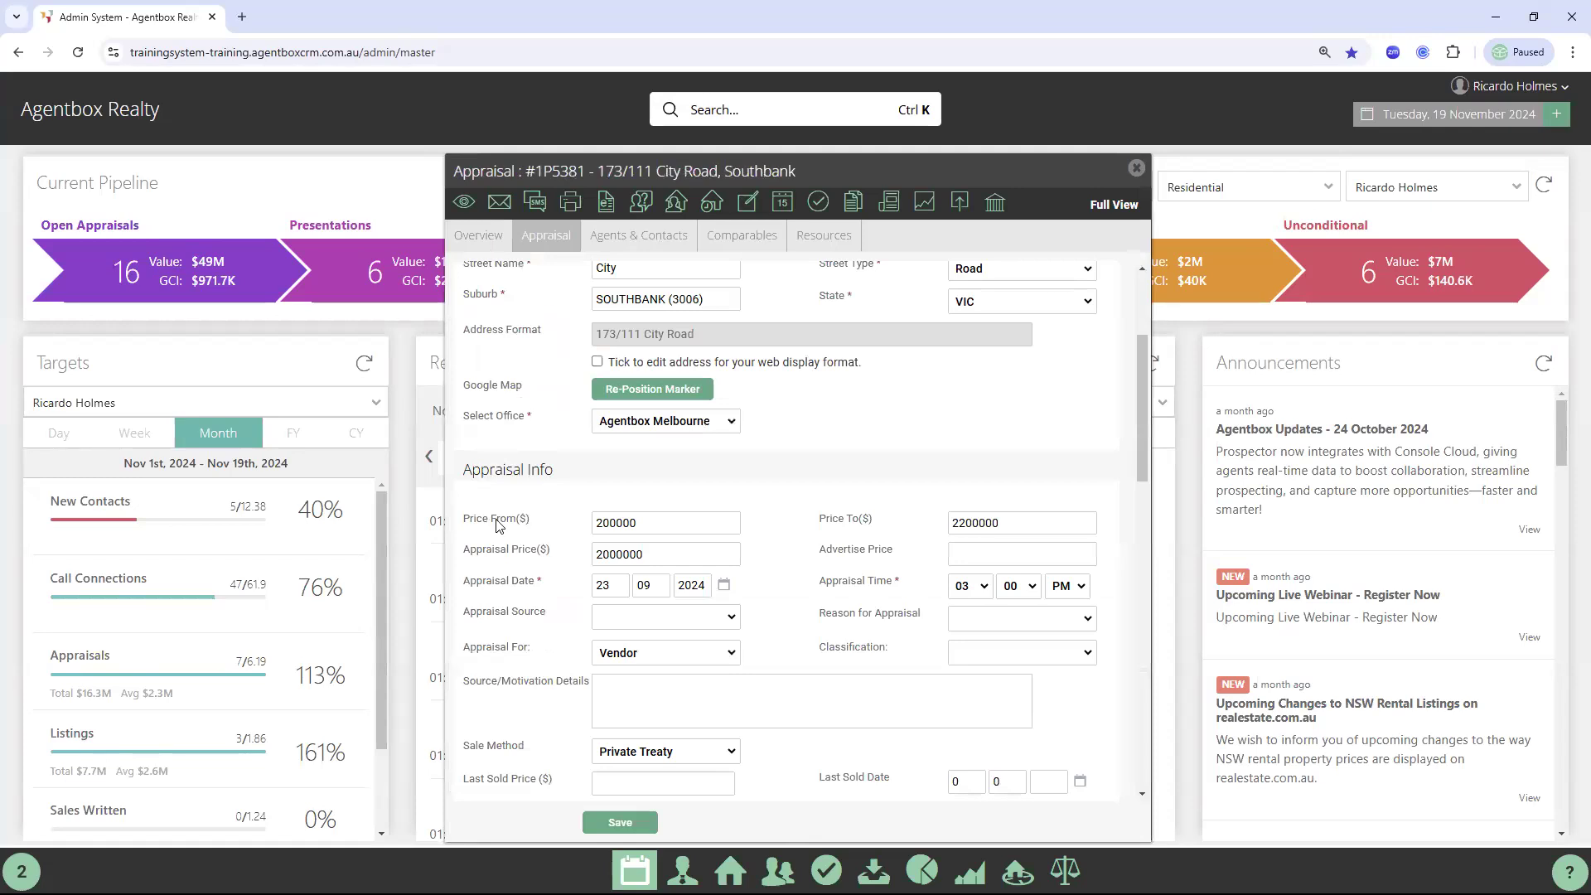
# Set Price From to 2000000 and save the change
pyautogui.moveTo(531, 525)
pyautogui.mouseDown()
pyautogui.moveTo(481, 520)
pyautogui.moveTo(556, 516)
pyautogui.mouseUp()
pyautogui.click(532, 522)
pyautogui.moveTo(508, 553); pyautogui.dragTo(652, 532)
pyautogui.click(651, 530)
pyautogui.click(709, 558)
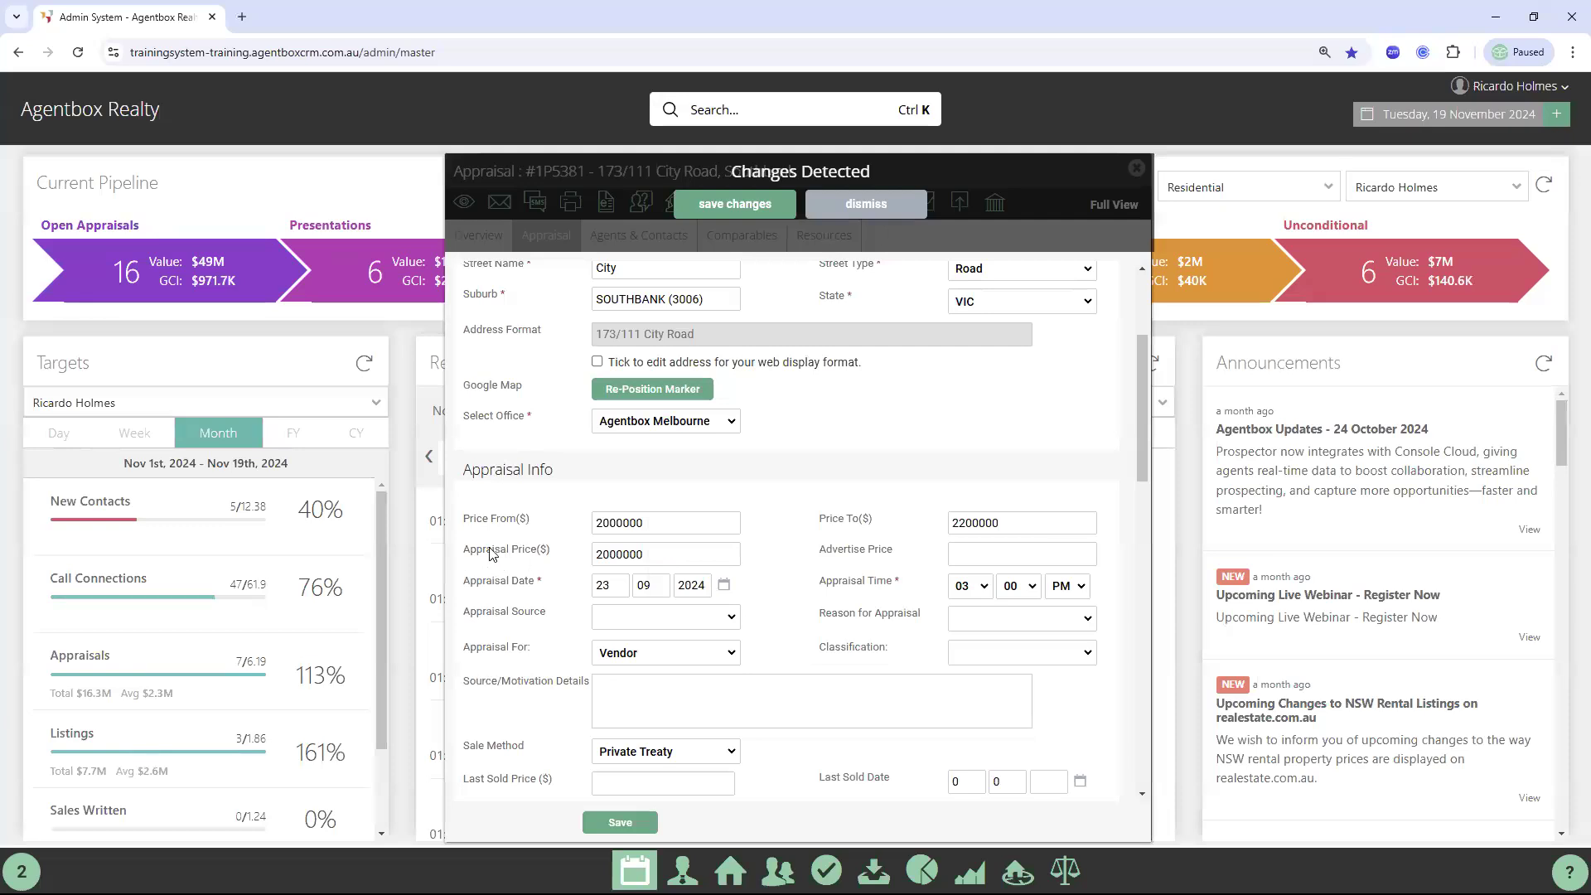
pyautogui.doubleClick(594, 554)
pyautogui.doubleClick(954, 526)
pyautogui.scroll(-2, 798, 533)
pyautogui.scroll(-2, 798, 533)
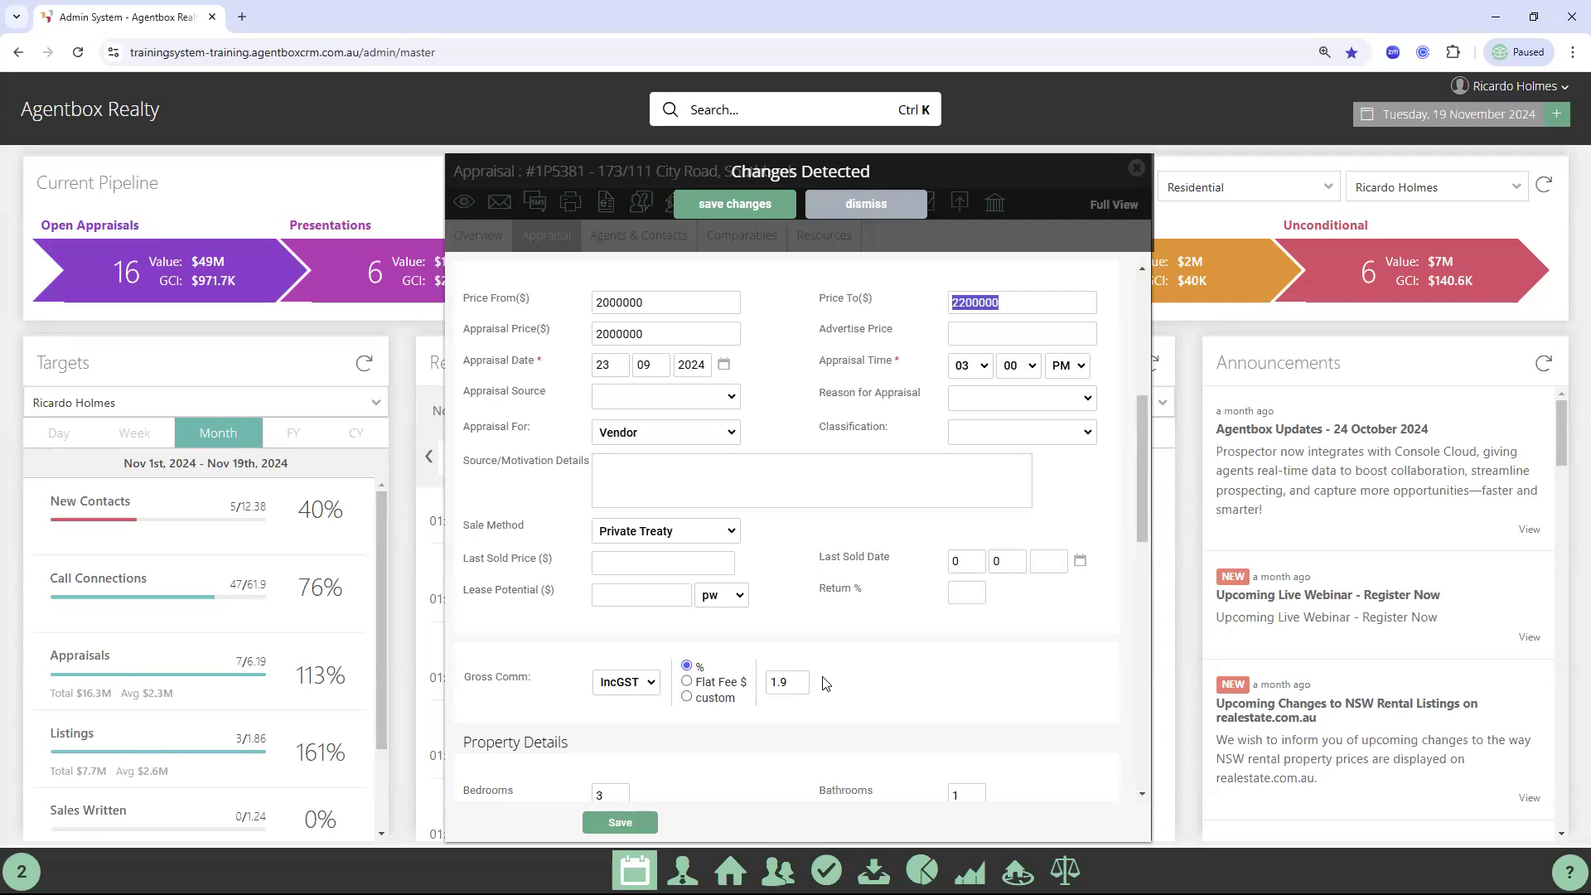
pyautogui.click(746, 207)
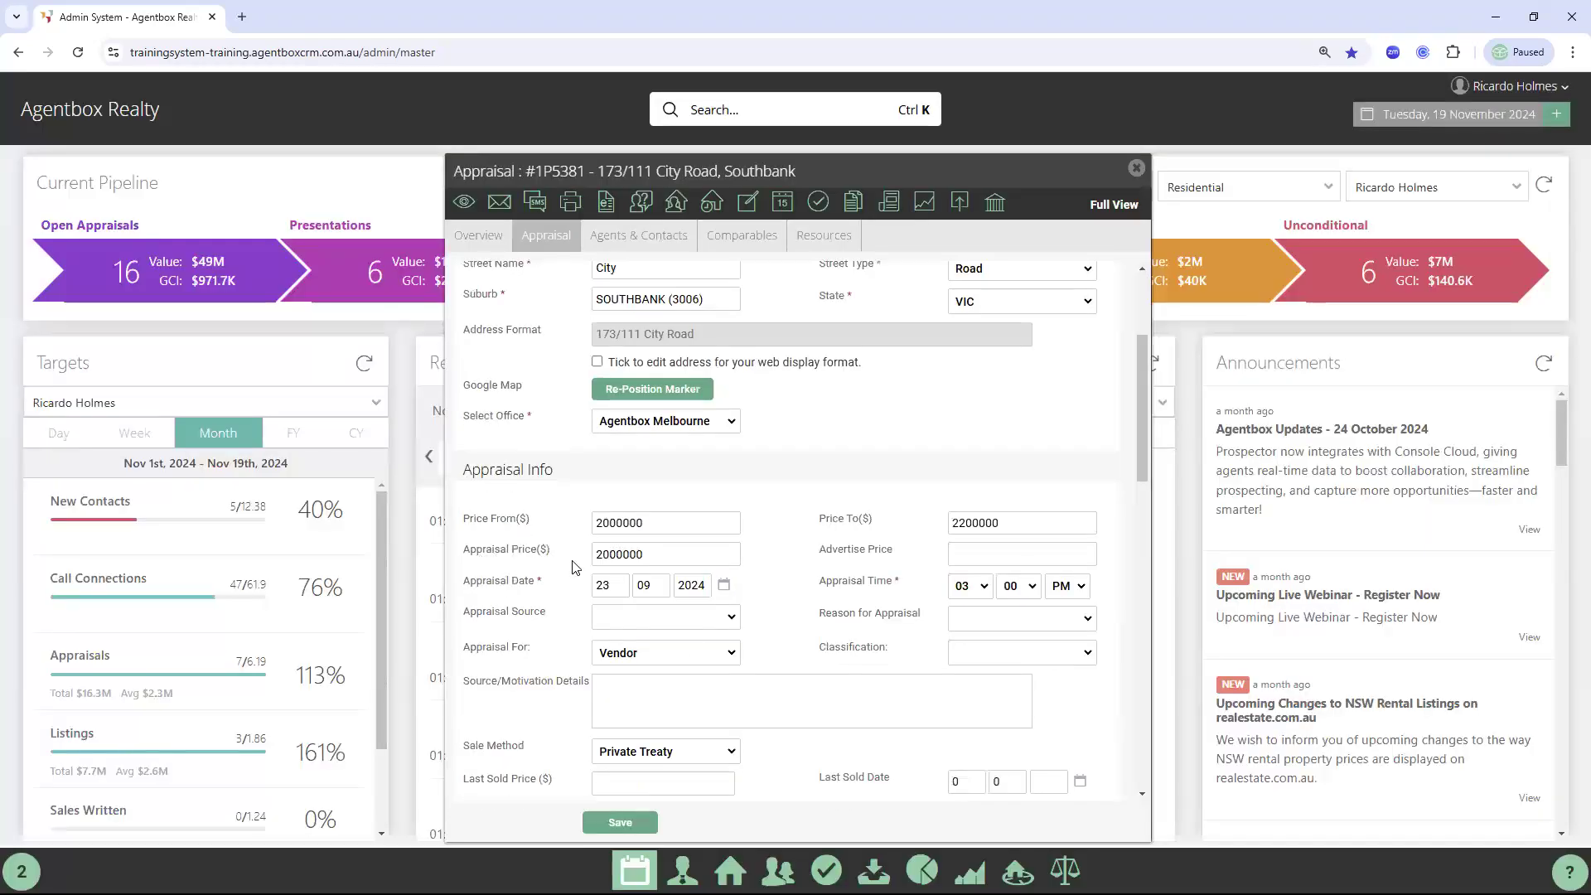
pyautogui.scroll(-4, 575, 567)
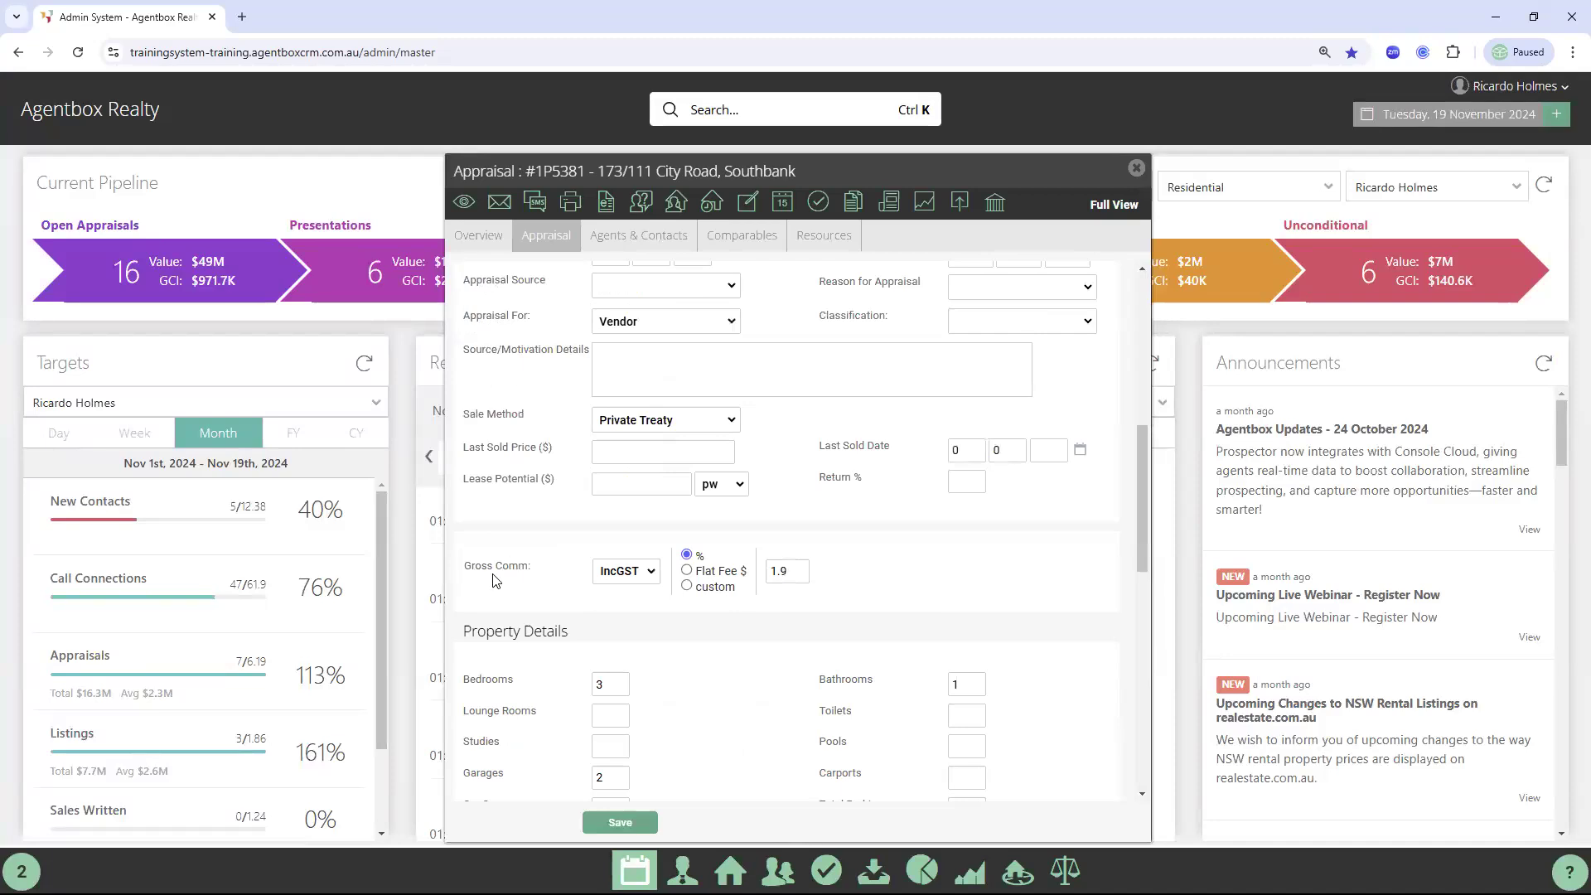
pyautogui.click(1136, 169)
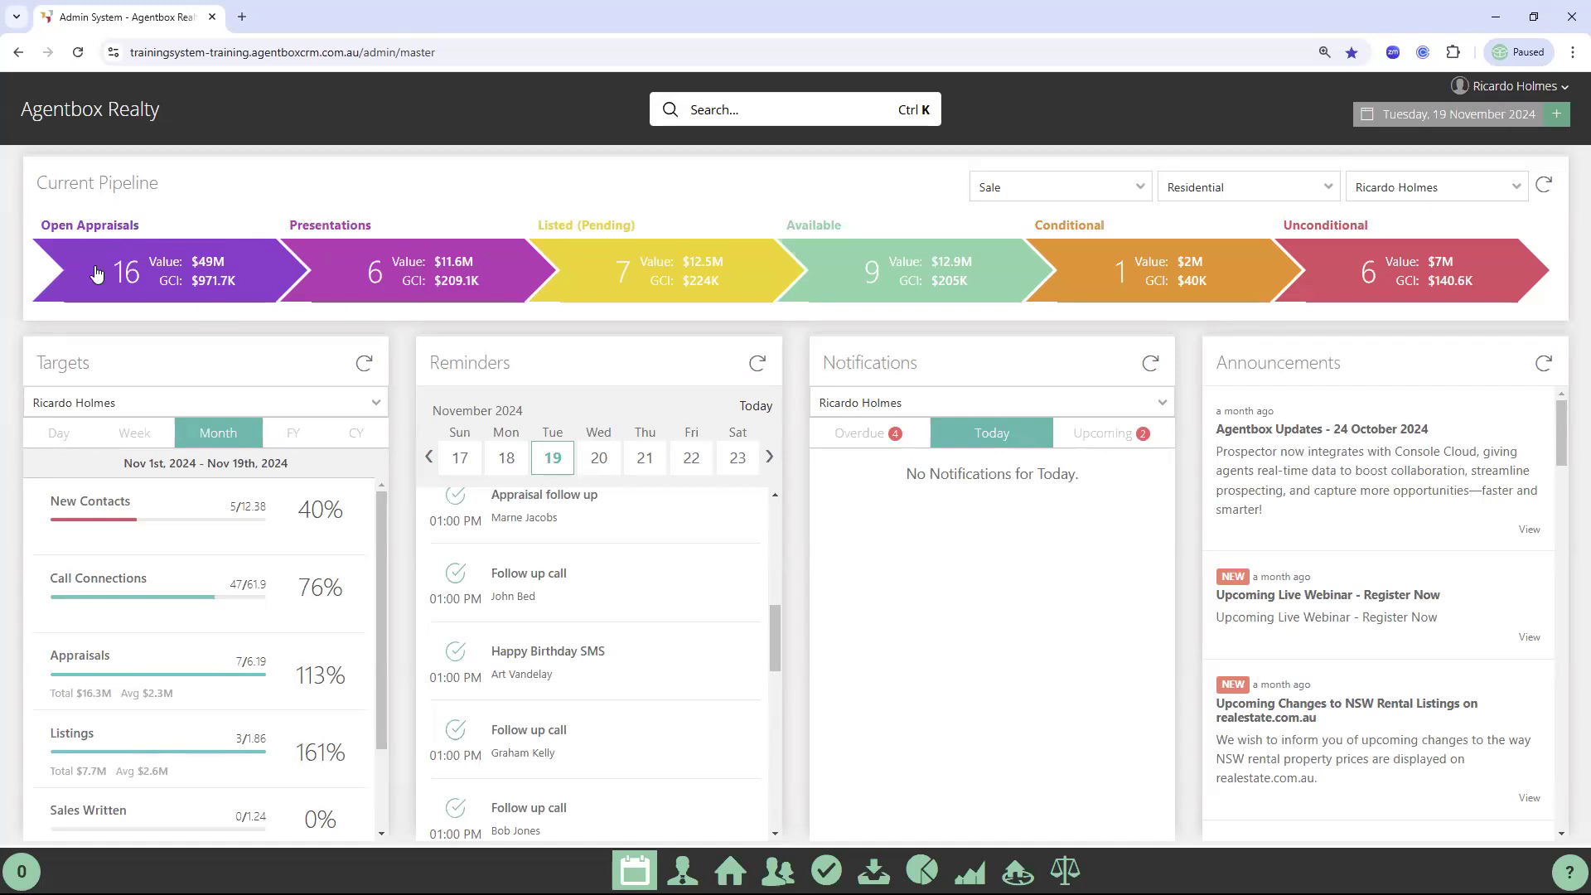
pyautogui.click(162, 284)
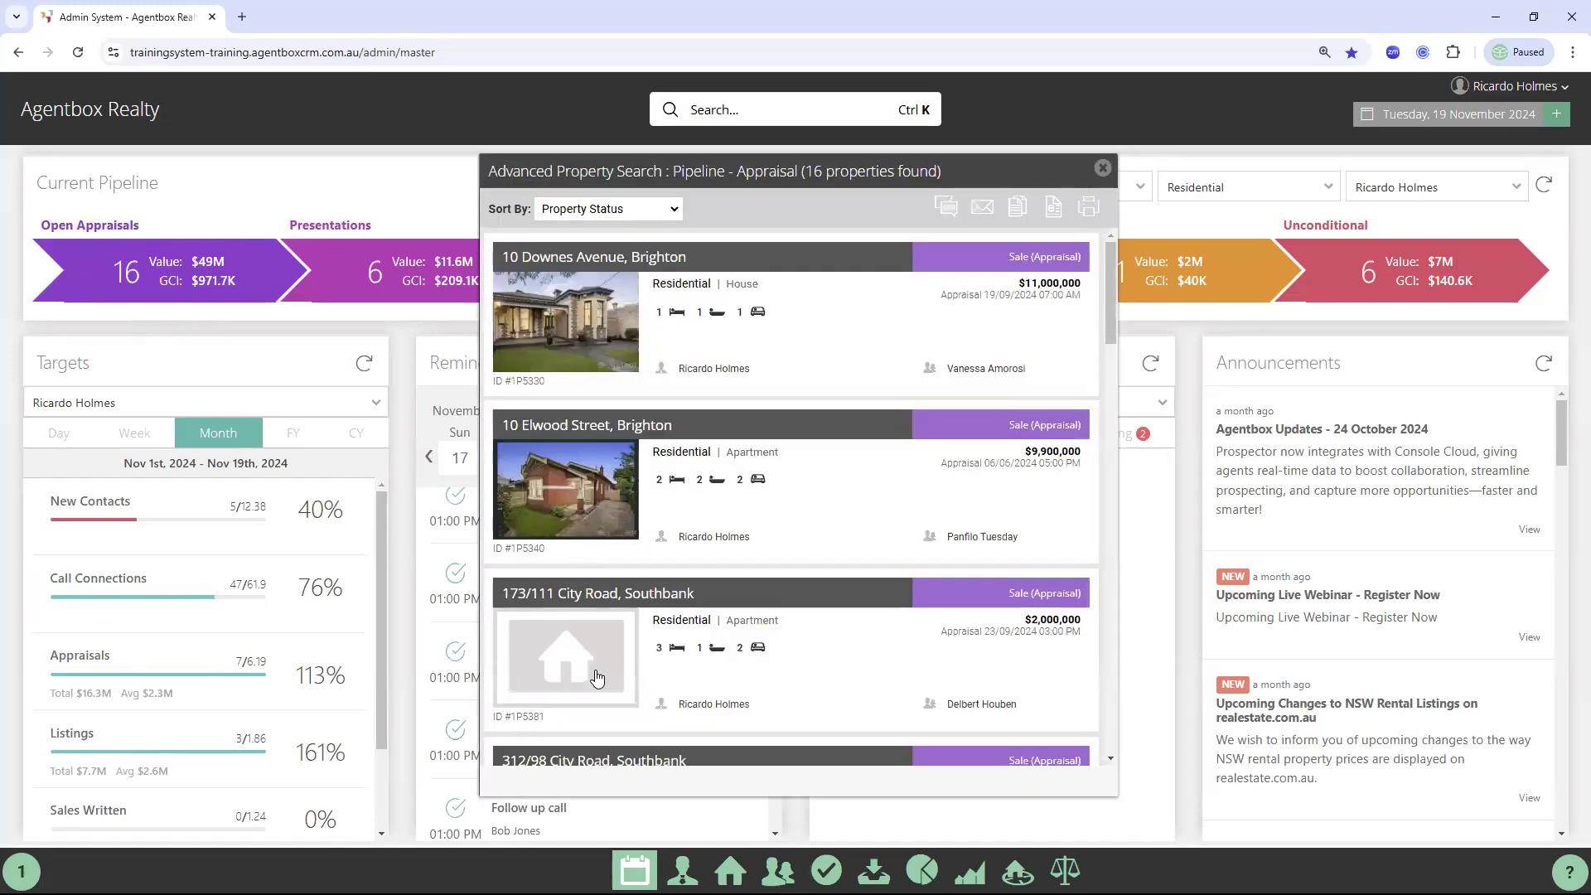
pyautogui.click(597, 678)
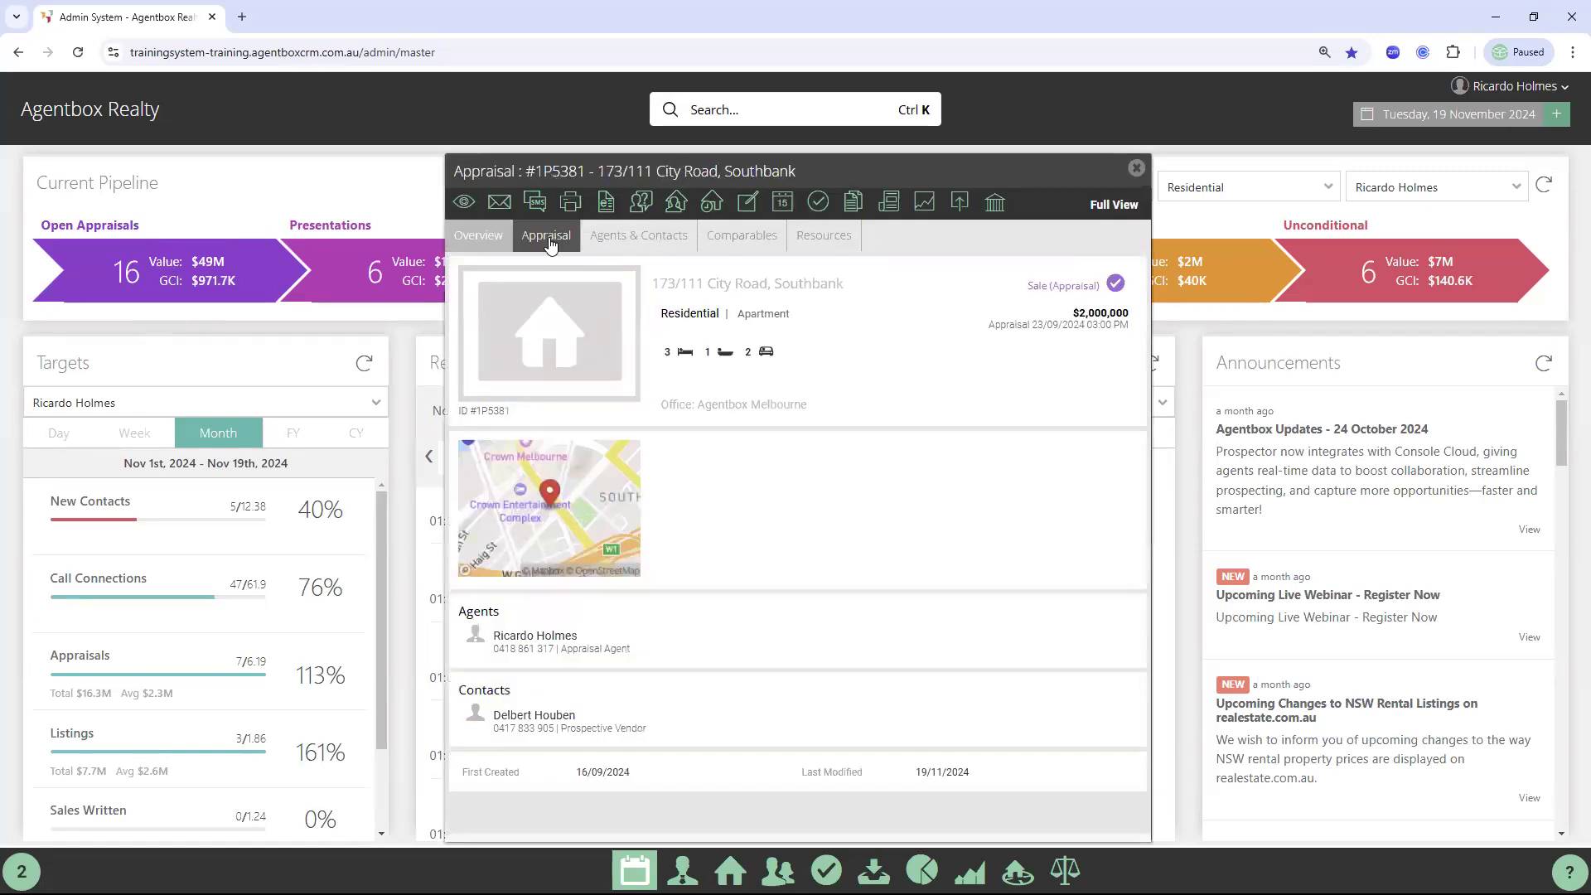
pyautogui.click(548, 241)
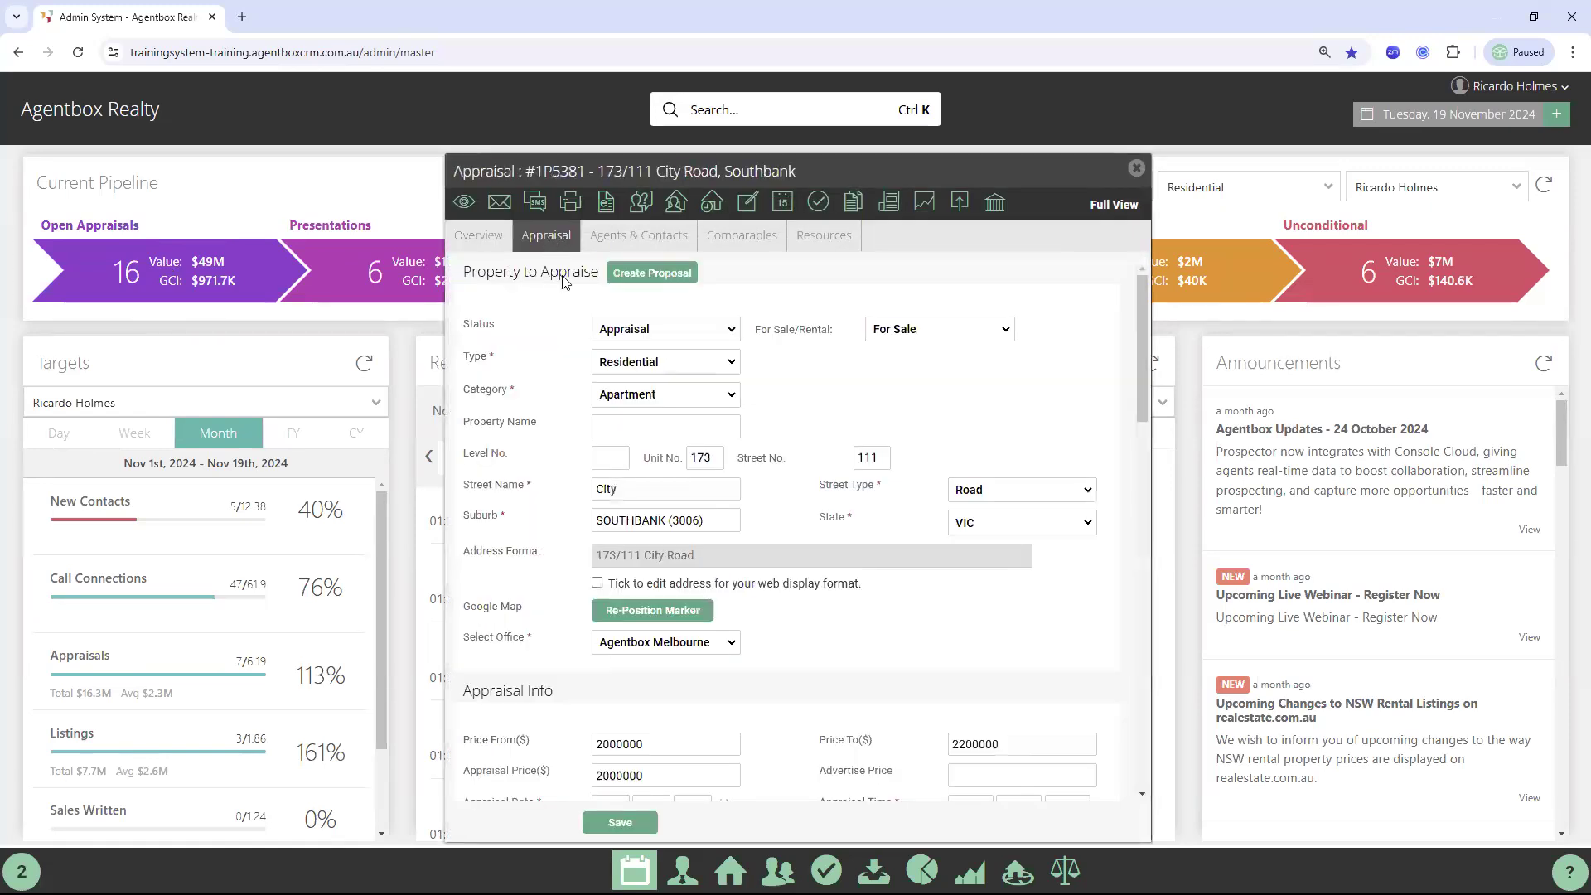
pyautogui.doubleClick(471, 328)
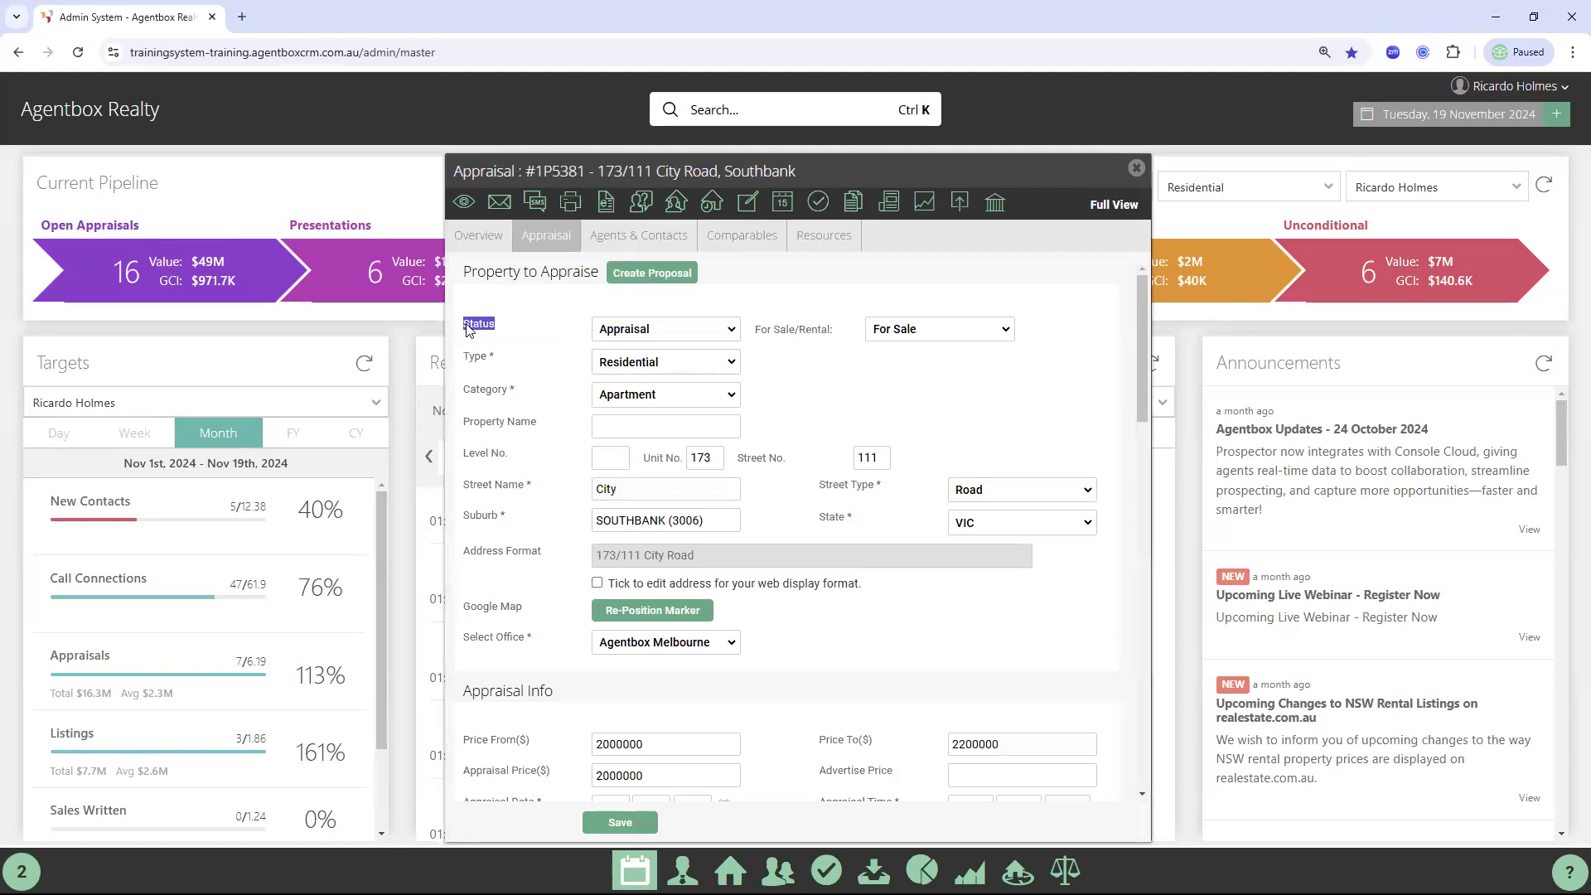
# Set the status to Cancelled/Missed with the comment 'Valuation only'
pyautogui.click(629, 332)
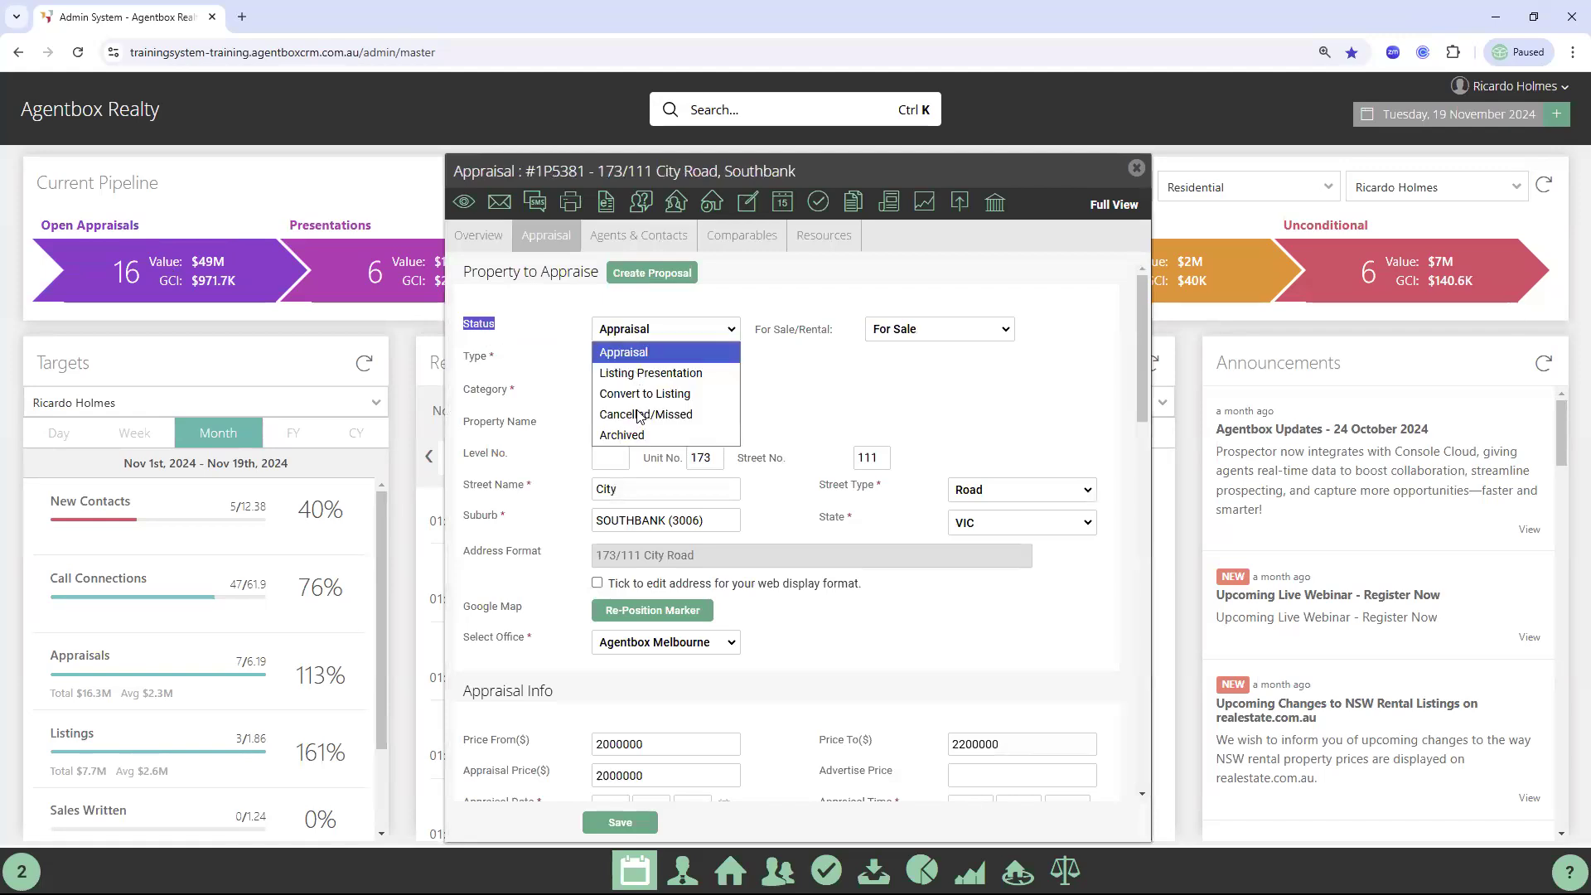
pyautogui.click(692, 416)
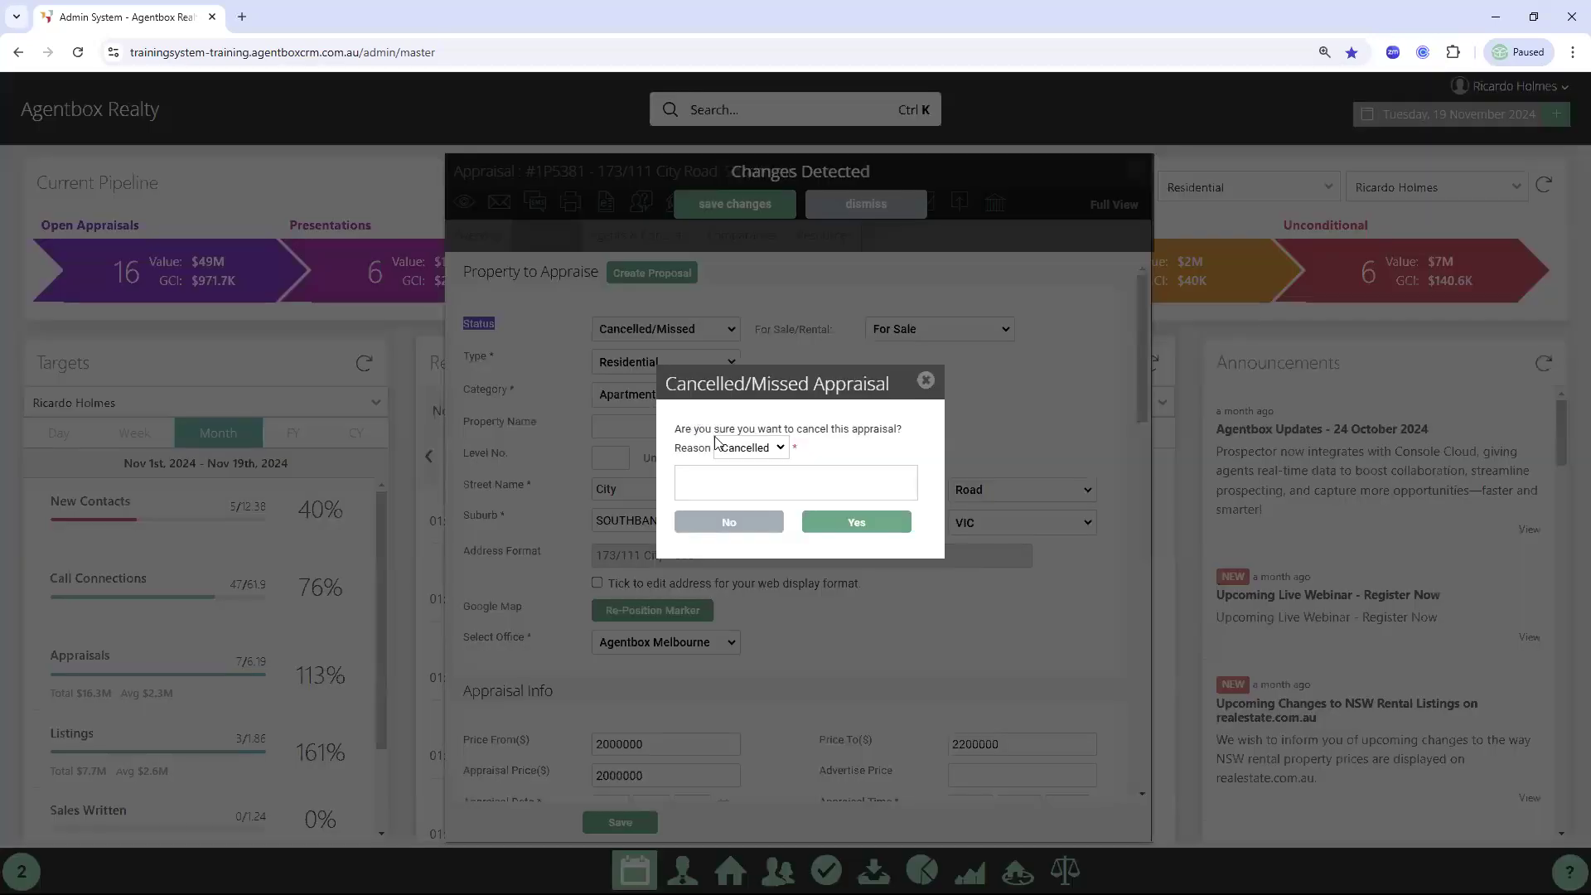
pyautogui.click(701, 489)
pyautogui.write('Valuation only')
pyautogui.click(847, 530)
# Choose reason Missed, replace the comment with a lost-to-another-agent note, and confirm the cancellation
pyautogui.click(771, 448)
pyautogui.click(759, 487)
pyautogui.click(757, 479)
pyautogui.hotkey('ctrl', 'a')
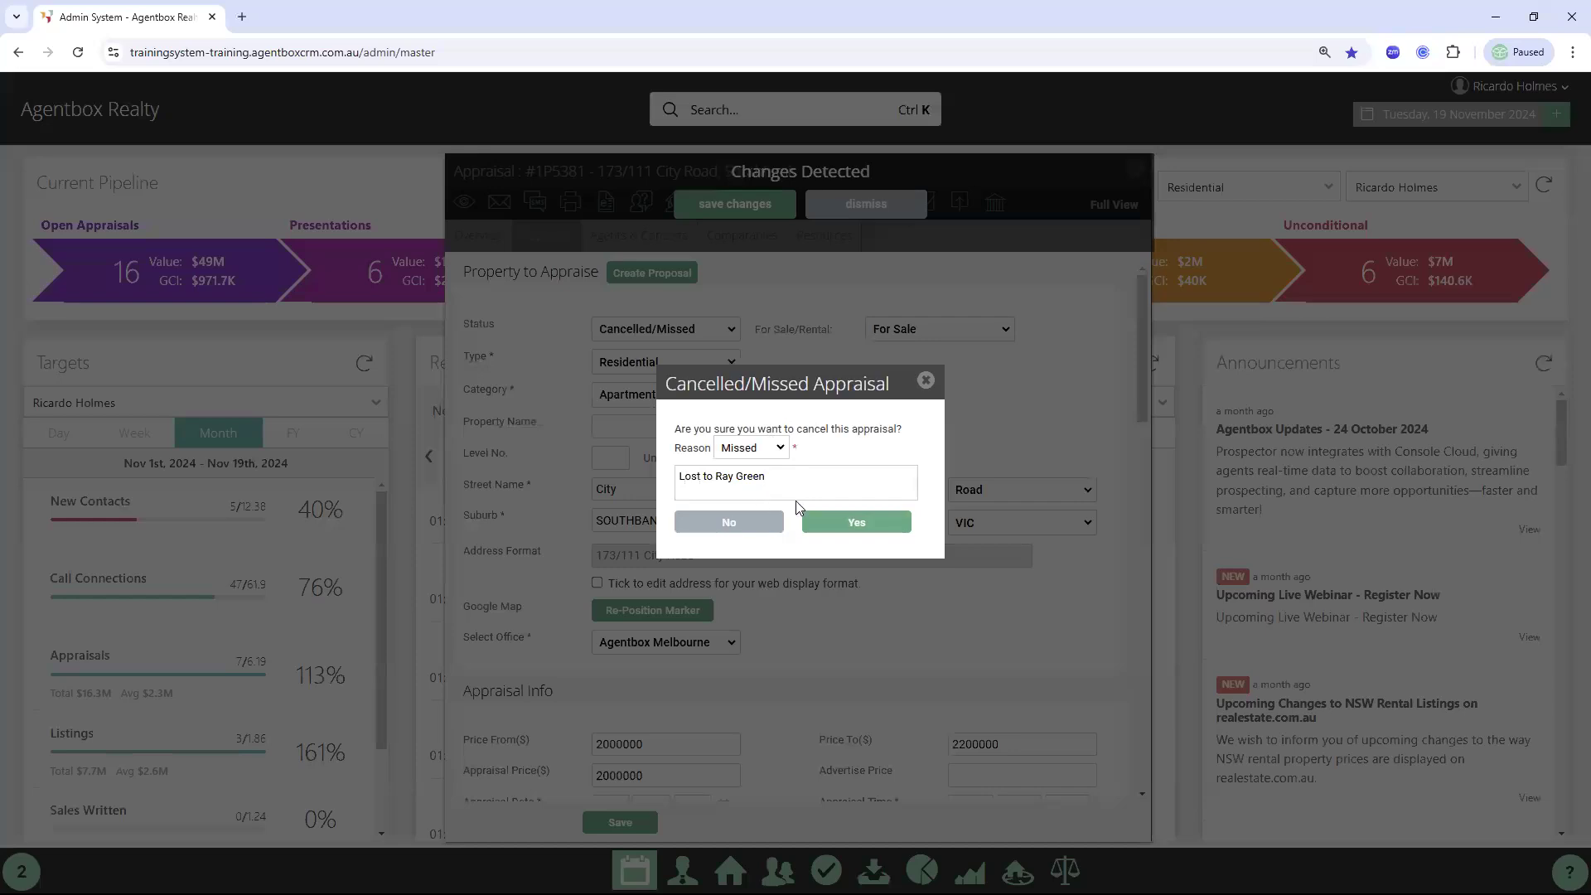
pyautogui.click(858, 524)
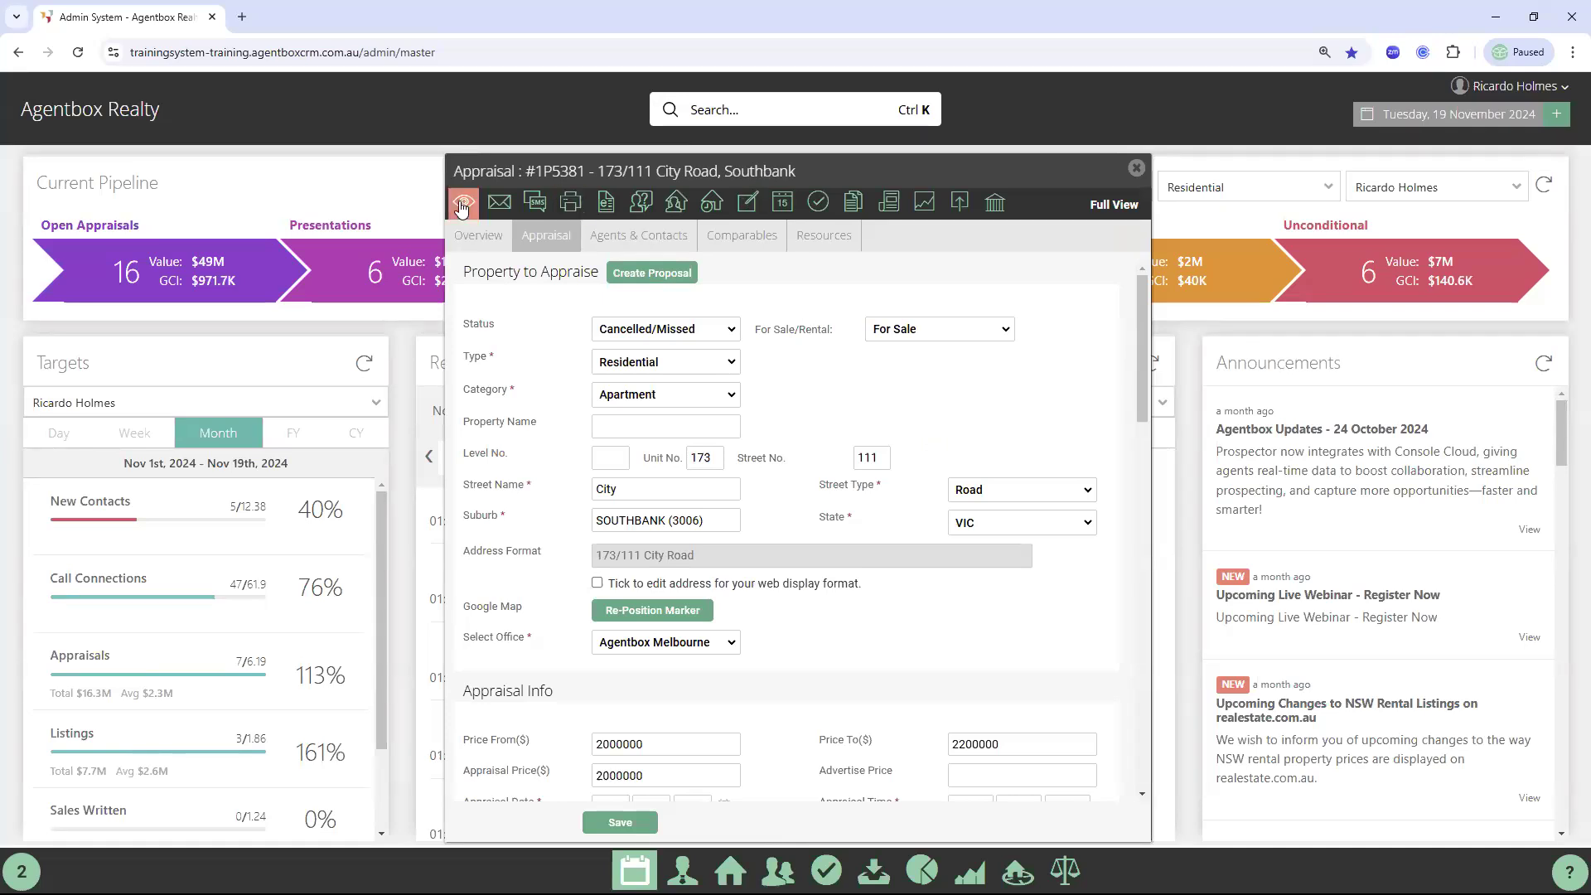
pyautogui.click(820, 204)
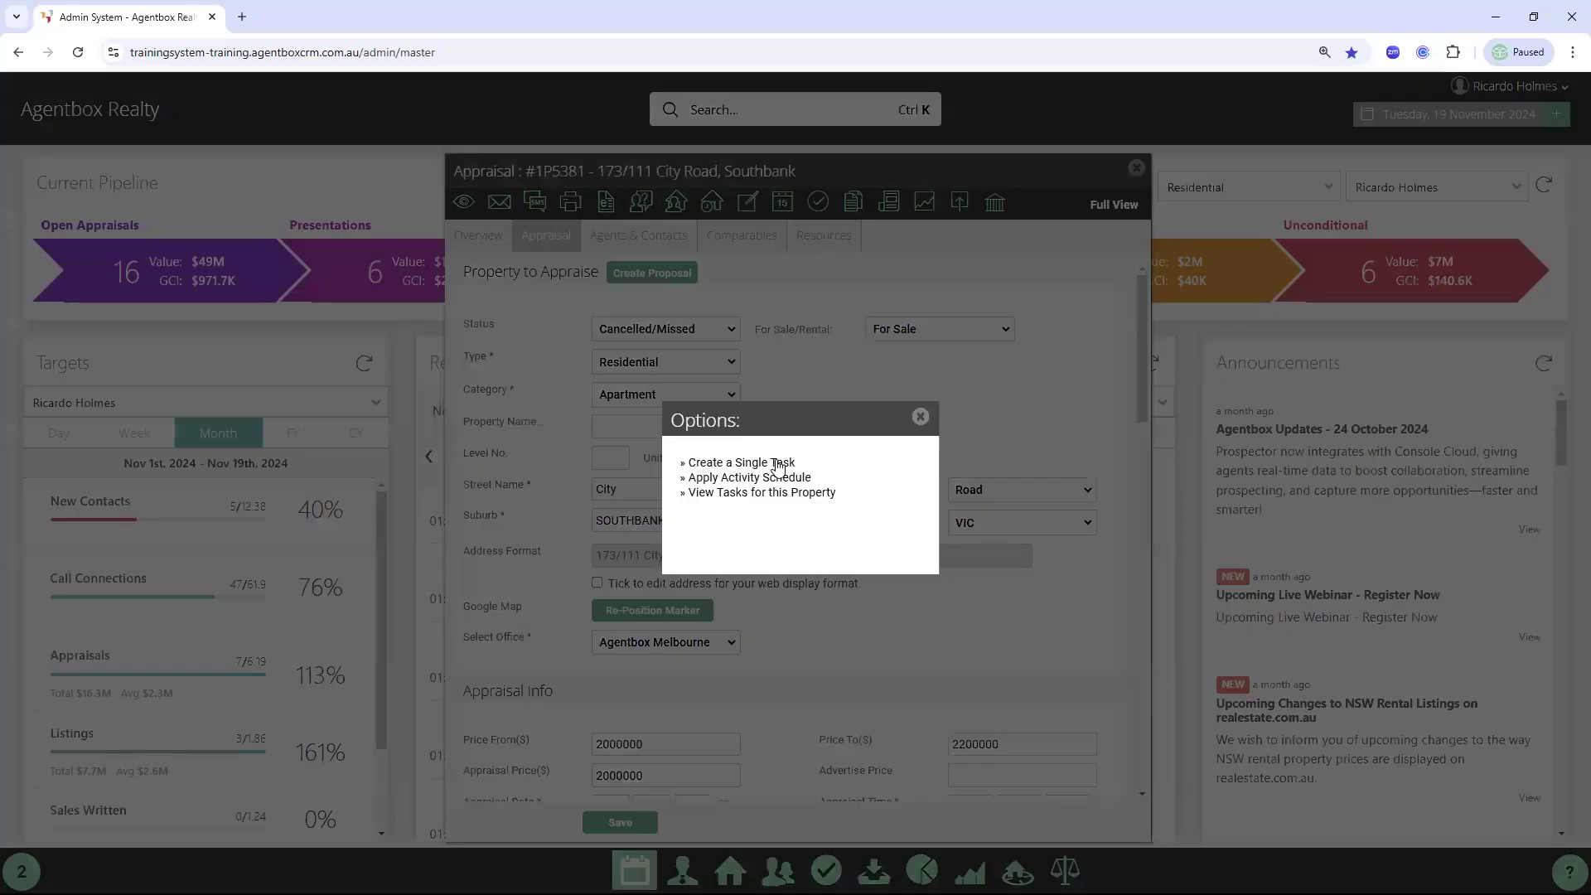
# Create a single task headed 'Missed Appraisal follow up' due 25 December 2024
pyautogui.click(780, 467)
pyautogui.write('app')
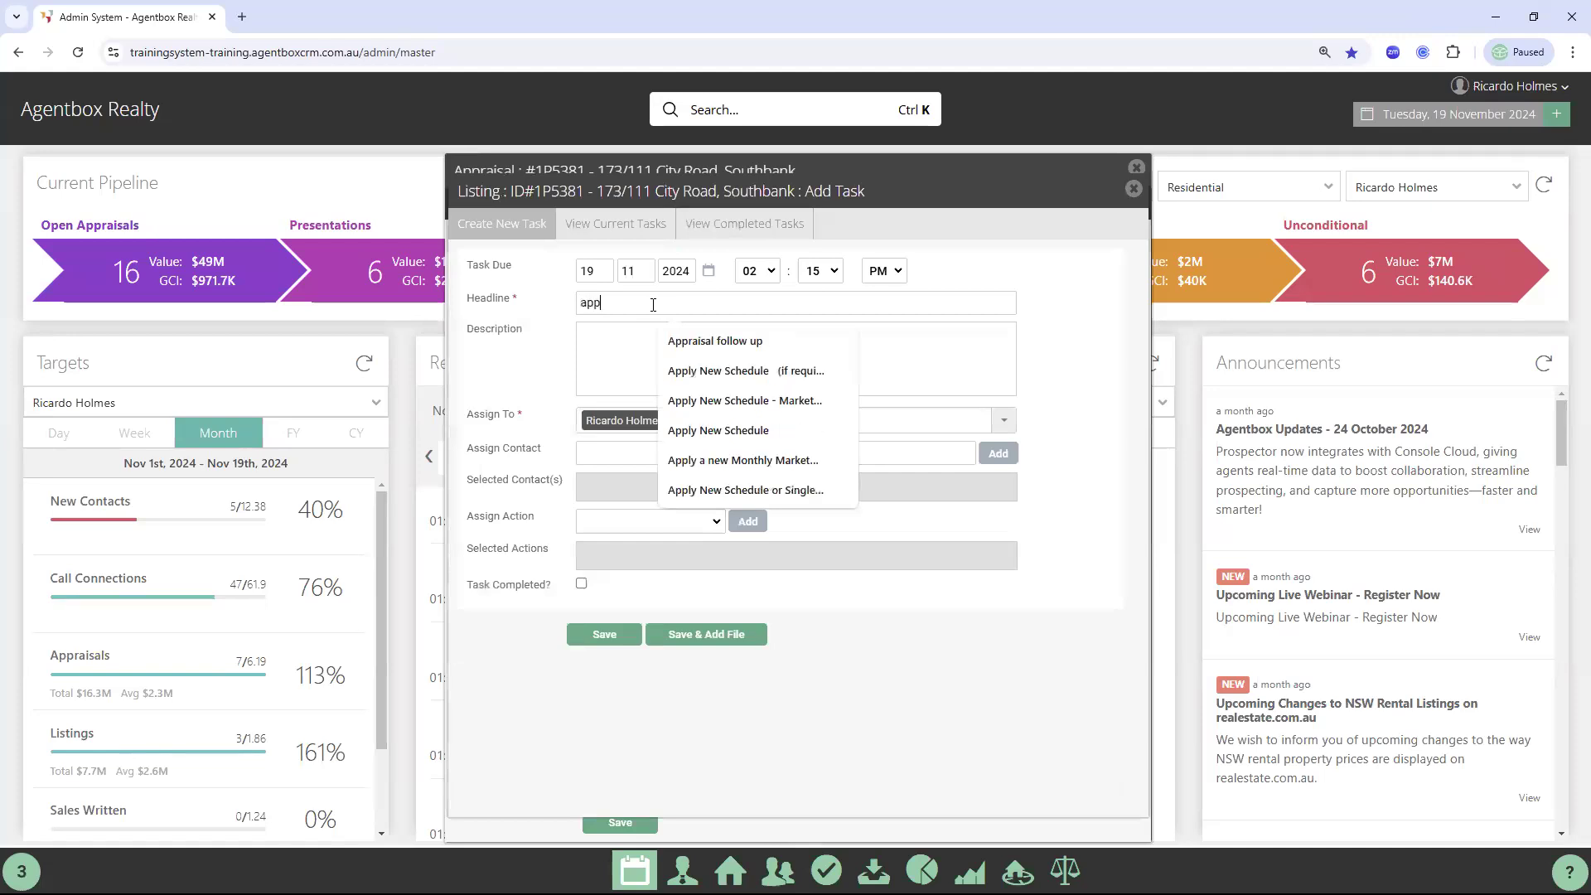
pyautogui.click(703, 340)
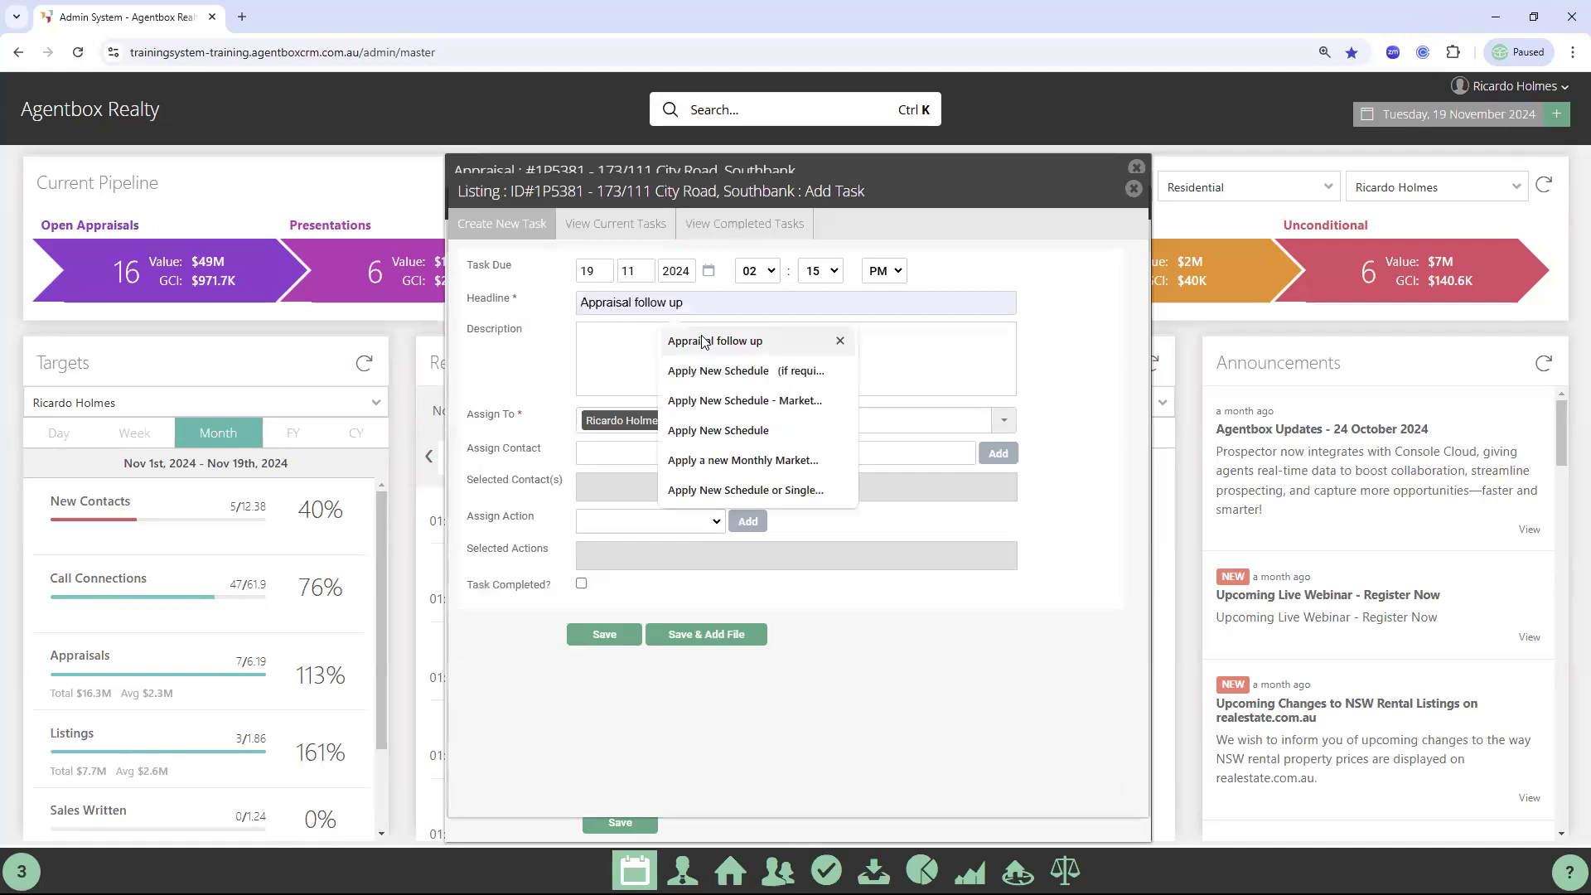
pyautogui.click(709, 272)
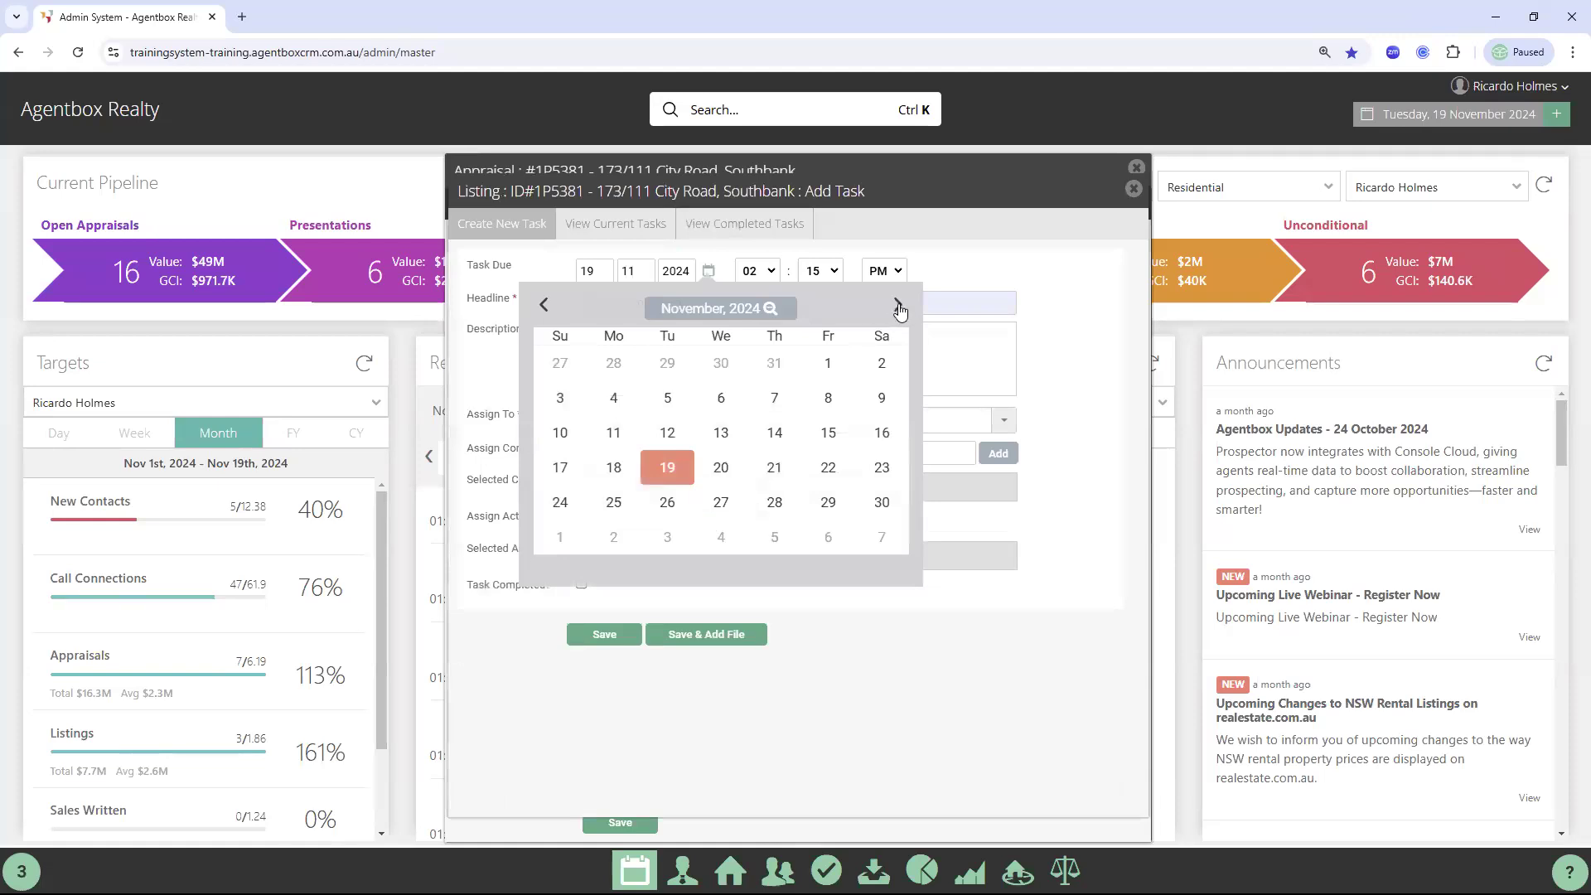
pyautogui.click(896, 306)
pyautogui.click(721, 466)
pyautogui.moveTo(698, 310); pyautogui.dragTo(533, 298)
pyautogui.write('Mi')
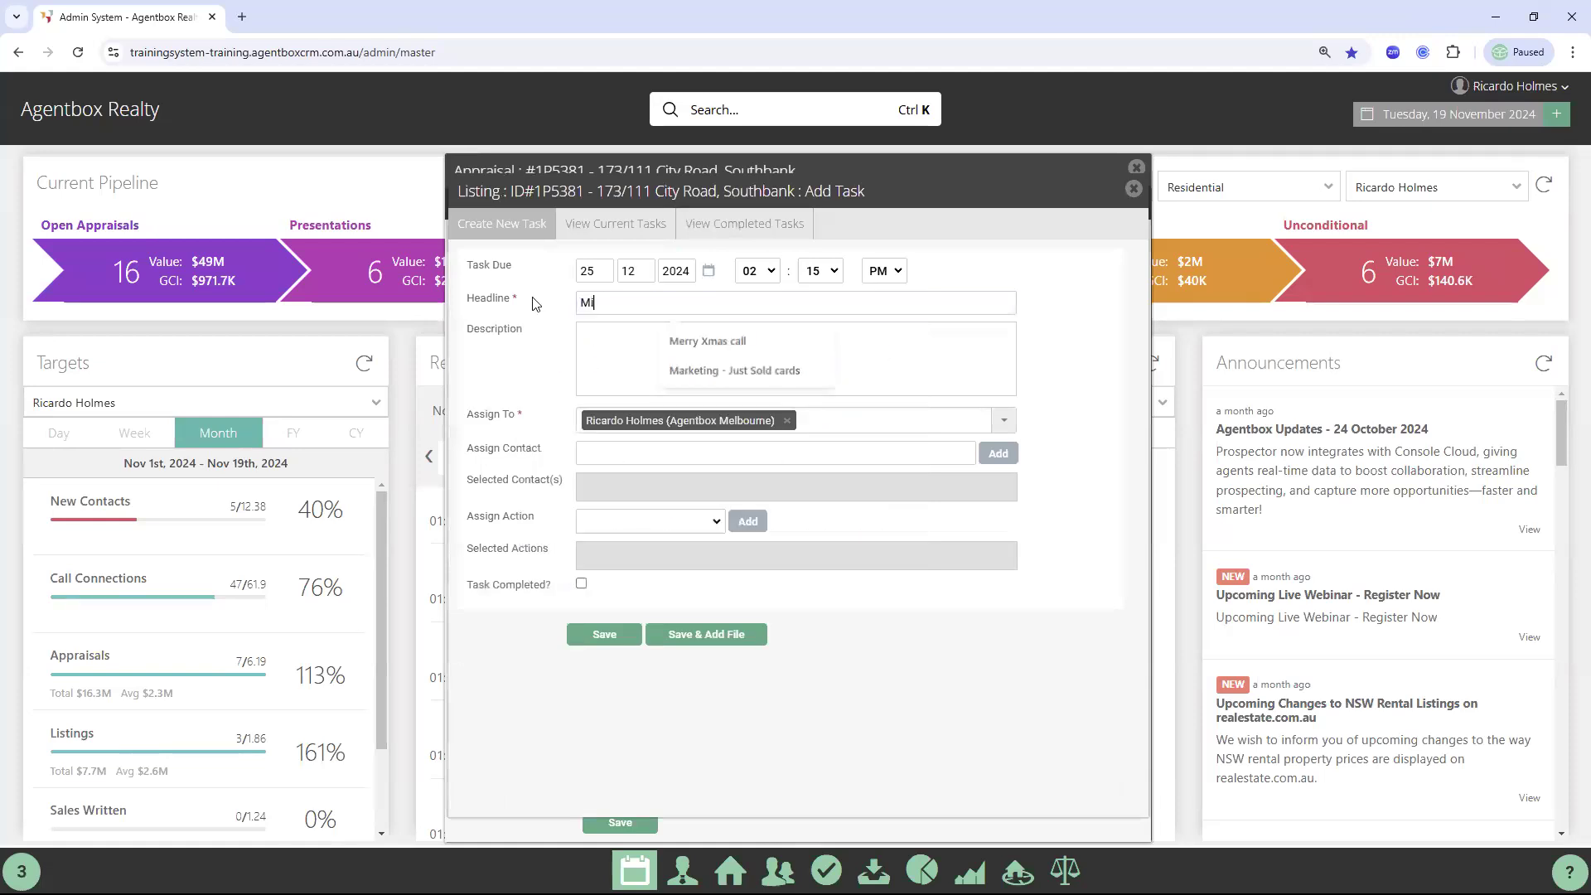
pyautogui.write('ssed')
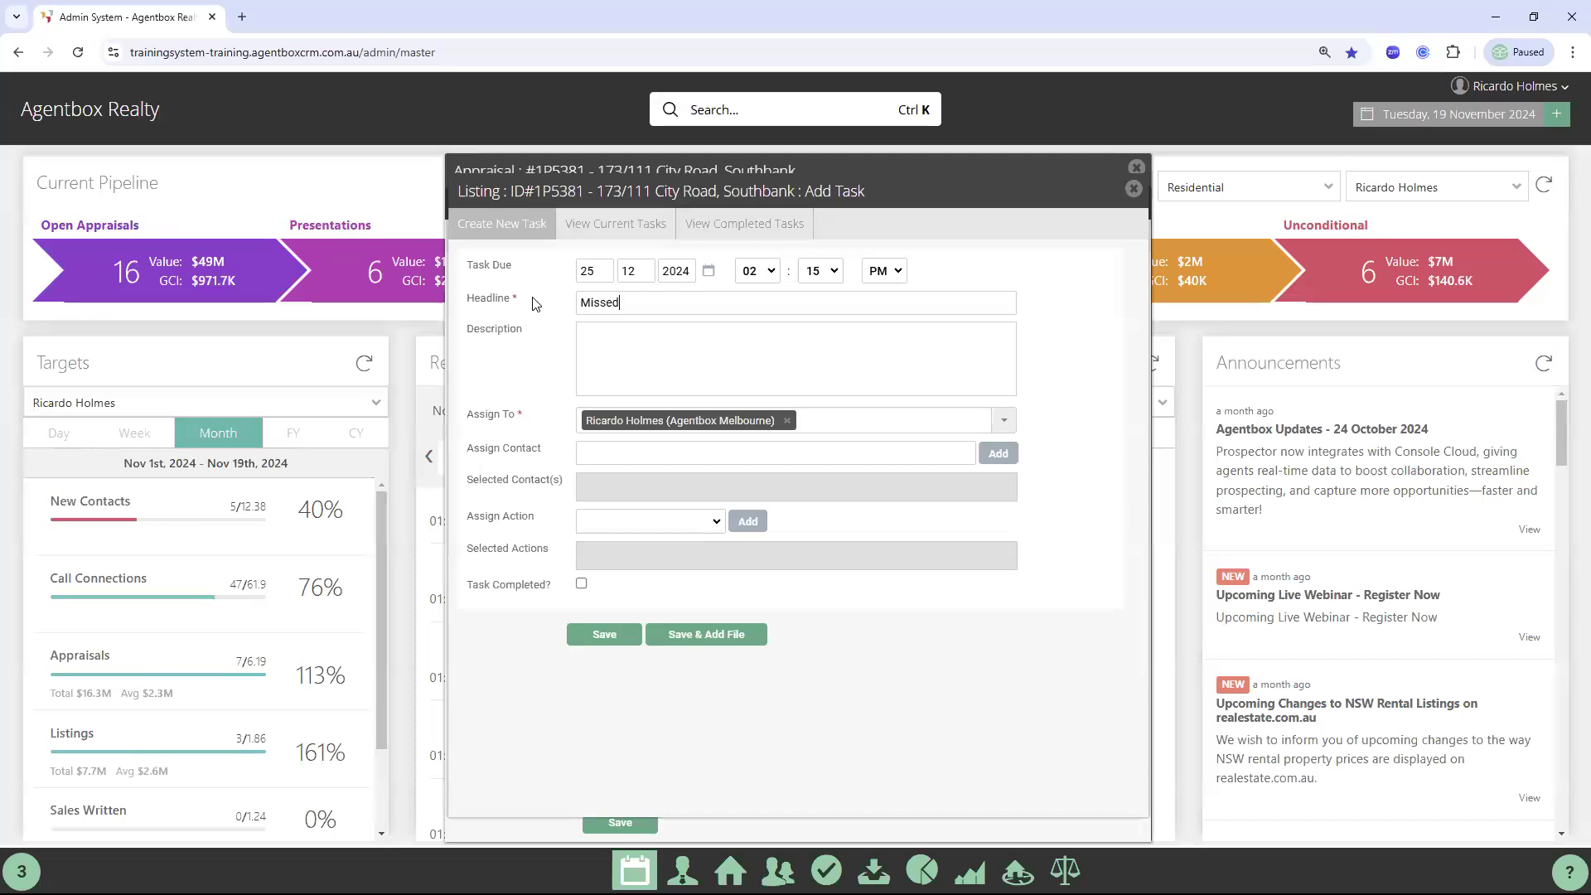
pyautogui.write(' Appraisal follow up')
# Link the listing's prospective vendor contact to the task and save it
pyautogui.moveTo(651, 188); pyautogui.dragTo(847, 294)
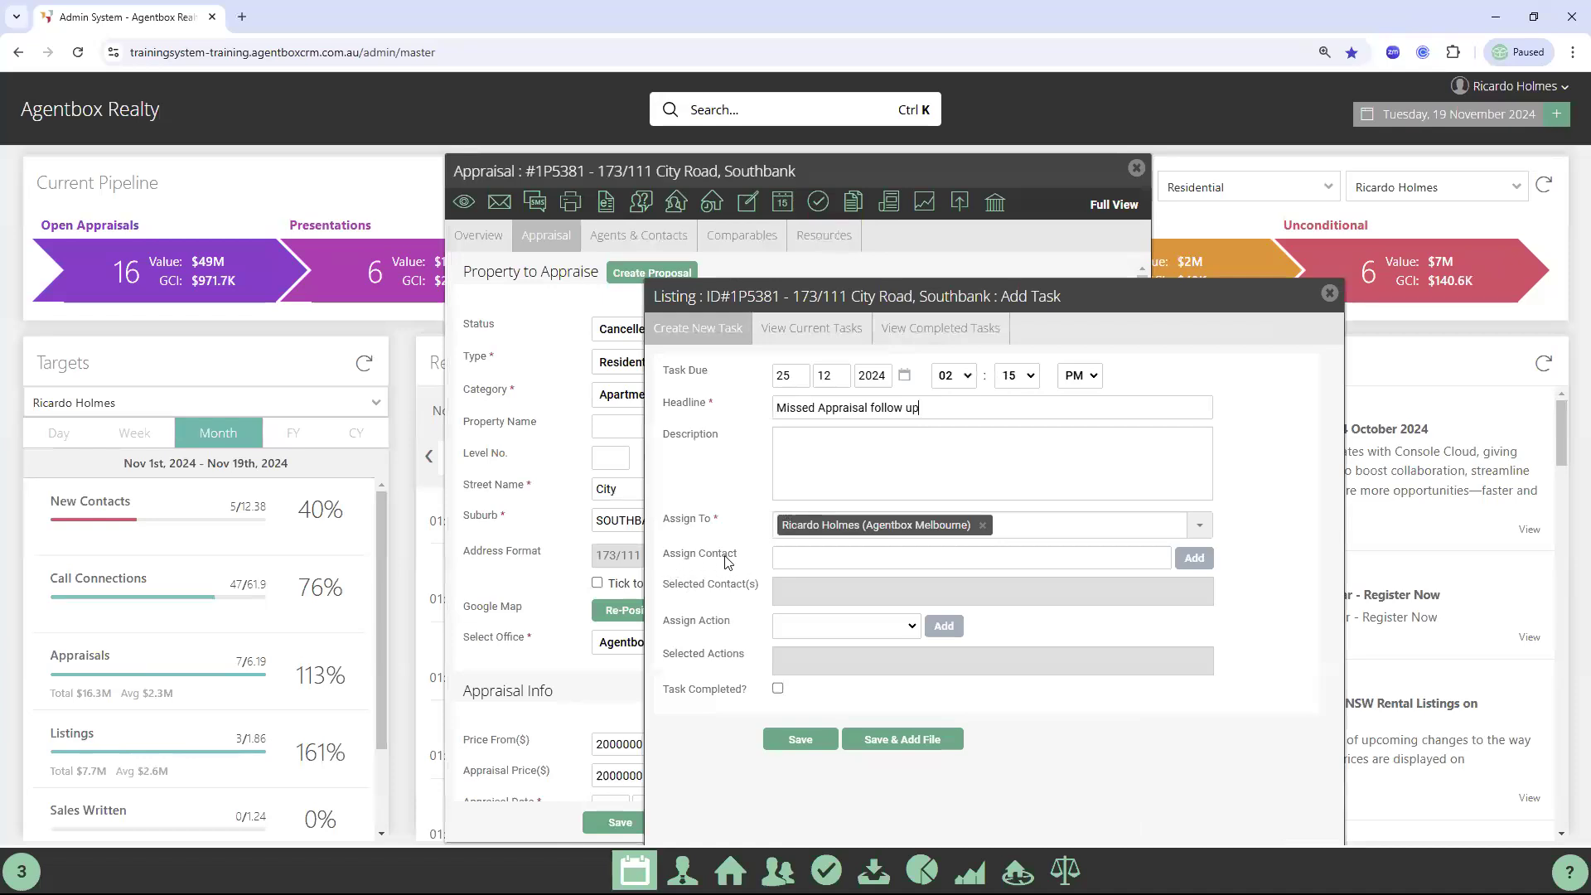
pyautogui.click(651, 247)
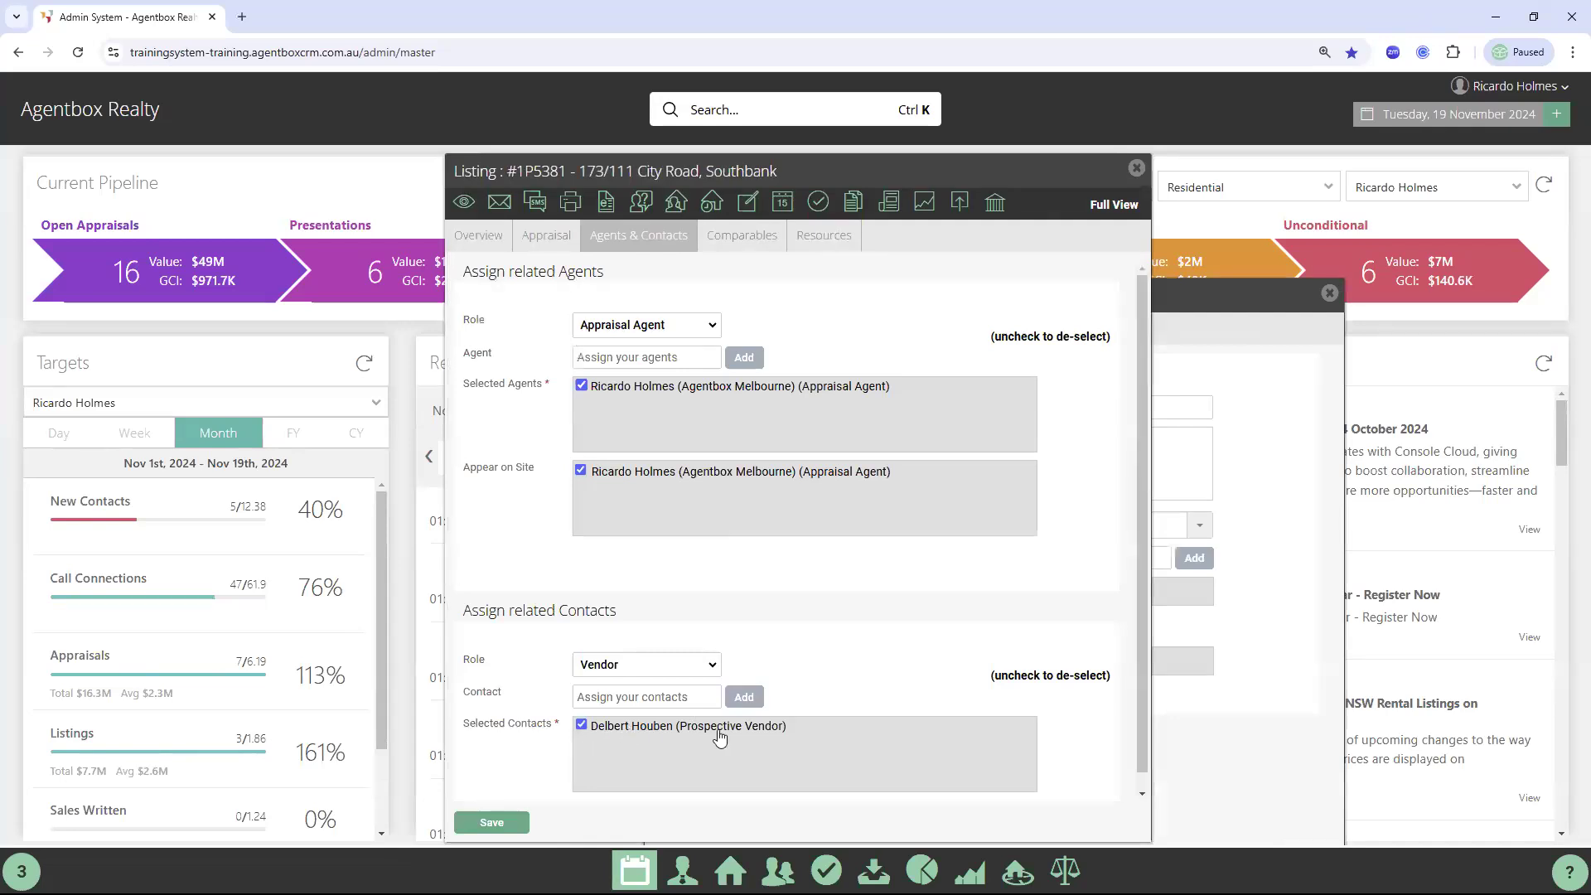
pyautogui.click(1163, 519)
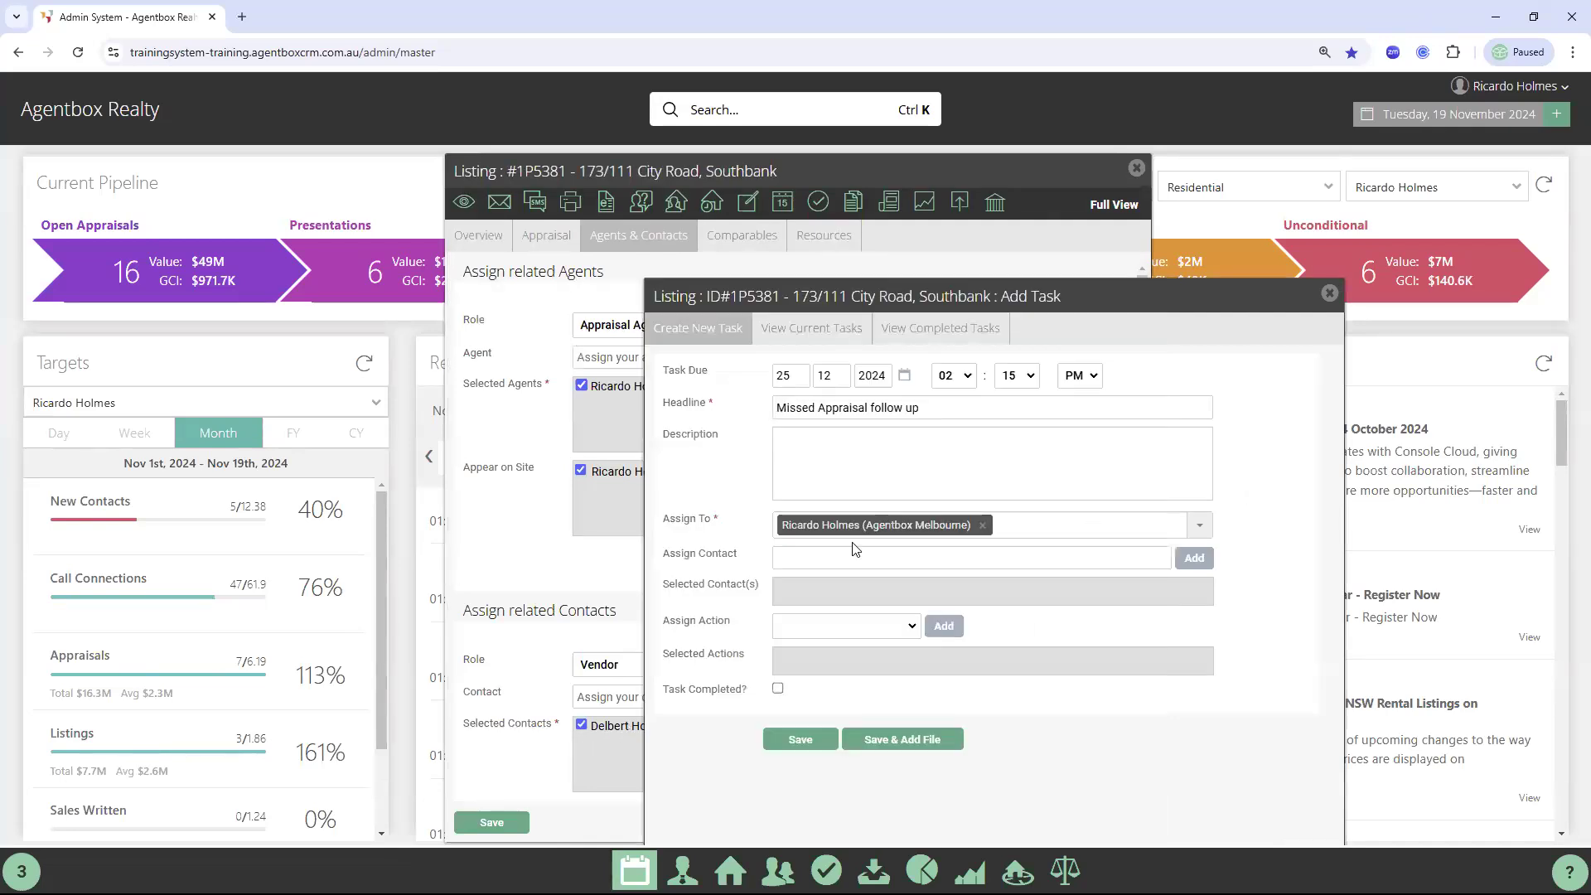
pyautogui.moveTo(881, 288); pyautogui.dragTo(1012, 290)
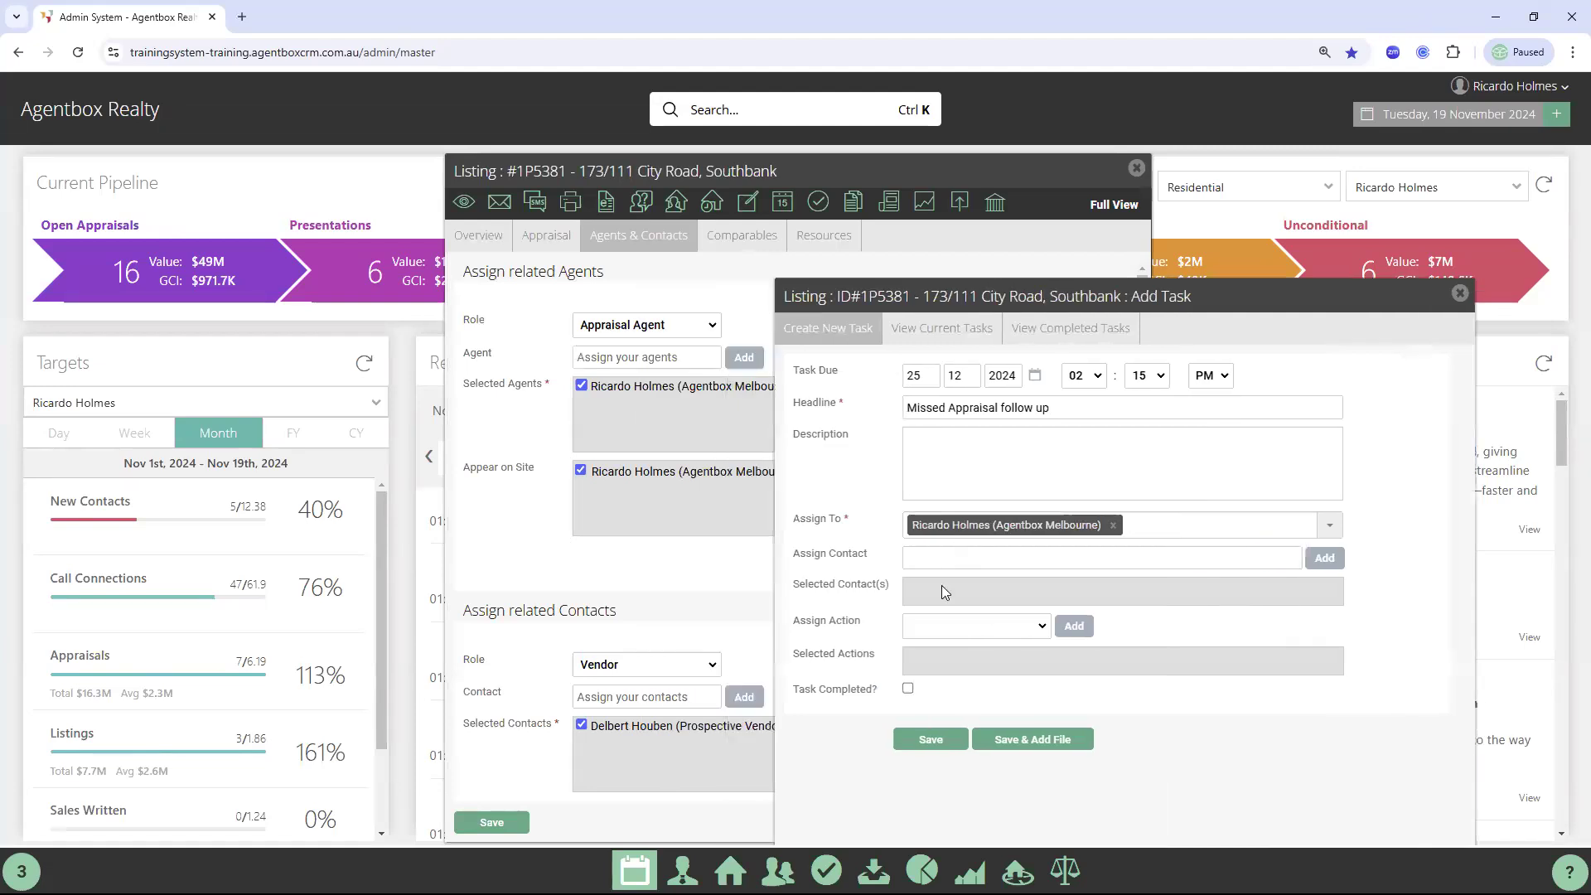
pyautogui.click(968, 585)
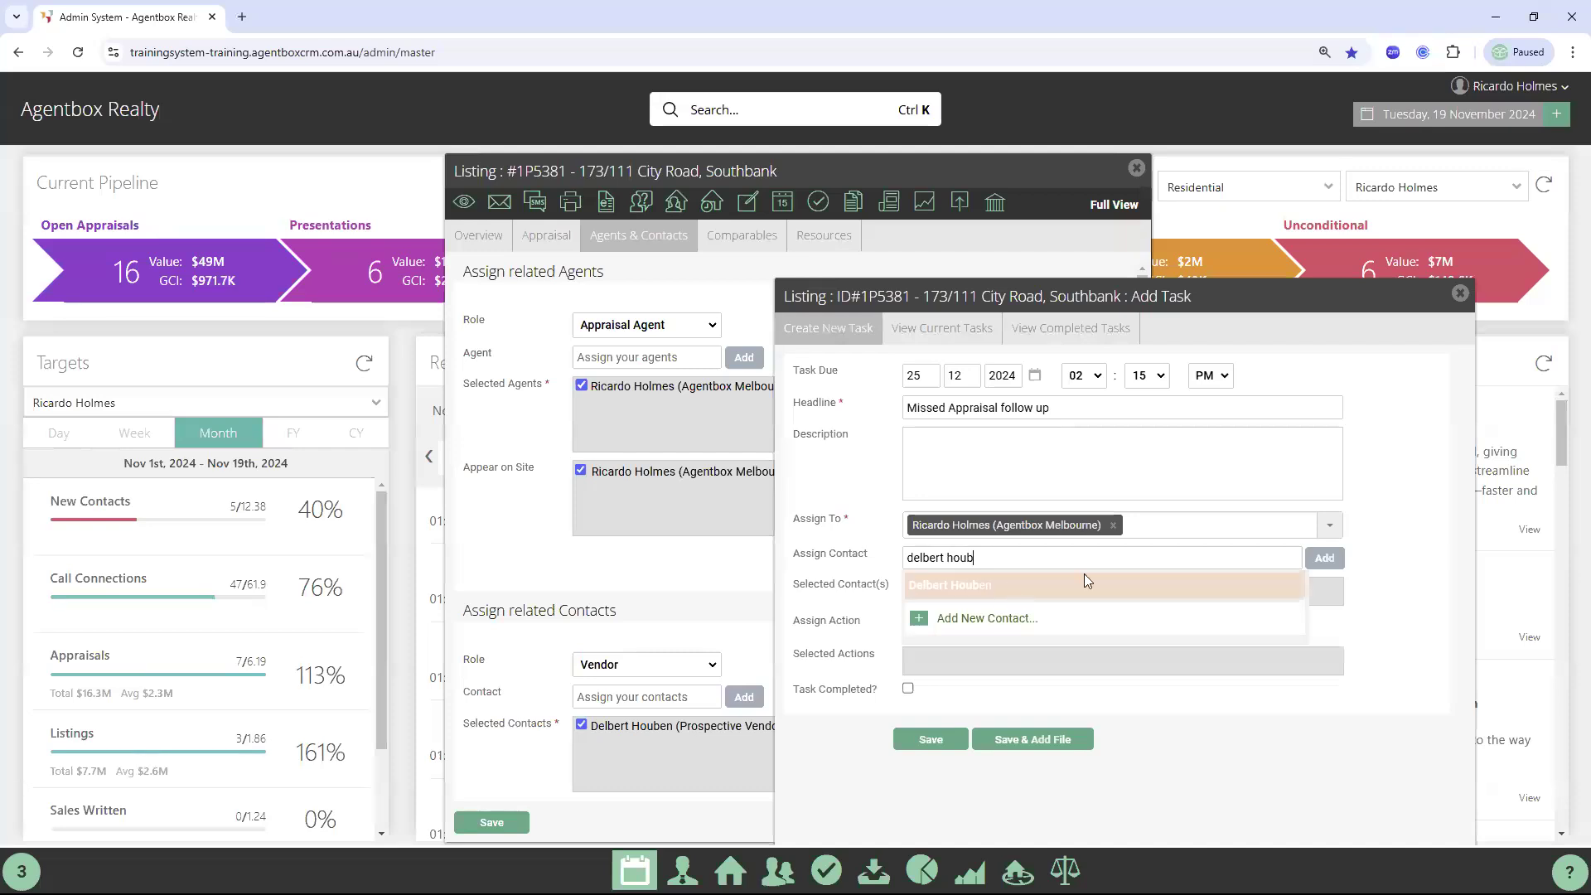
pyautogui.click(932, 741)
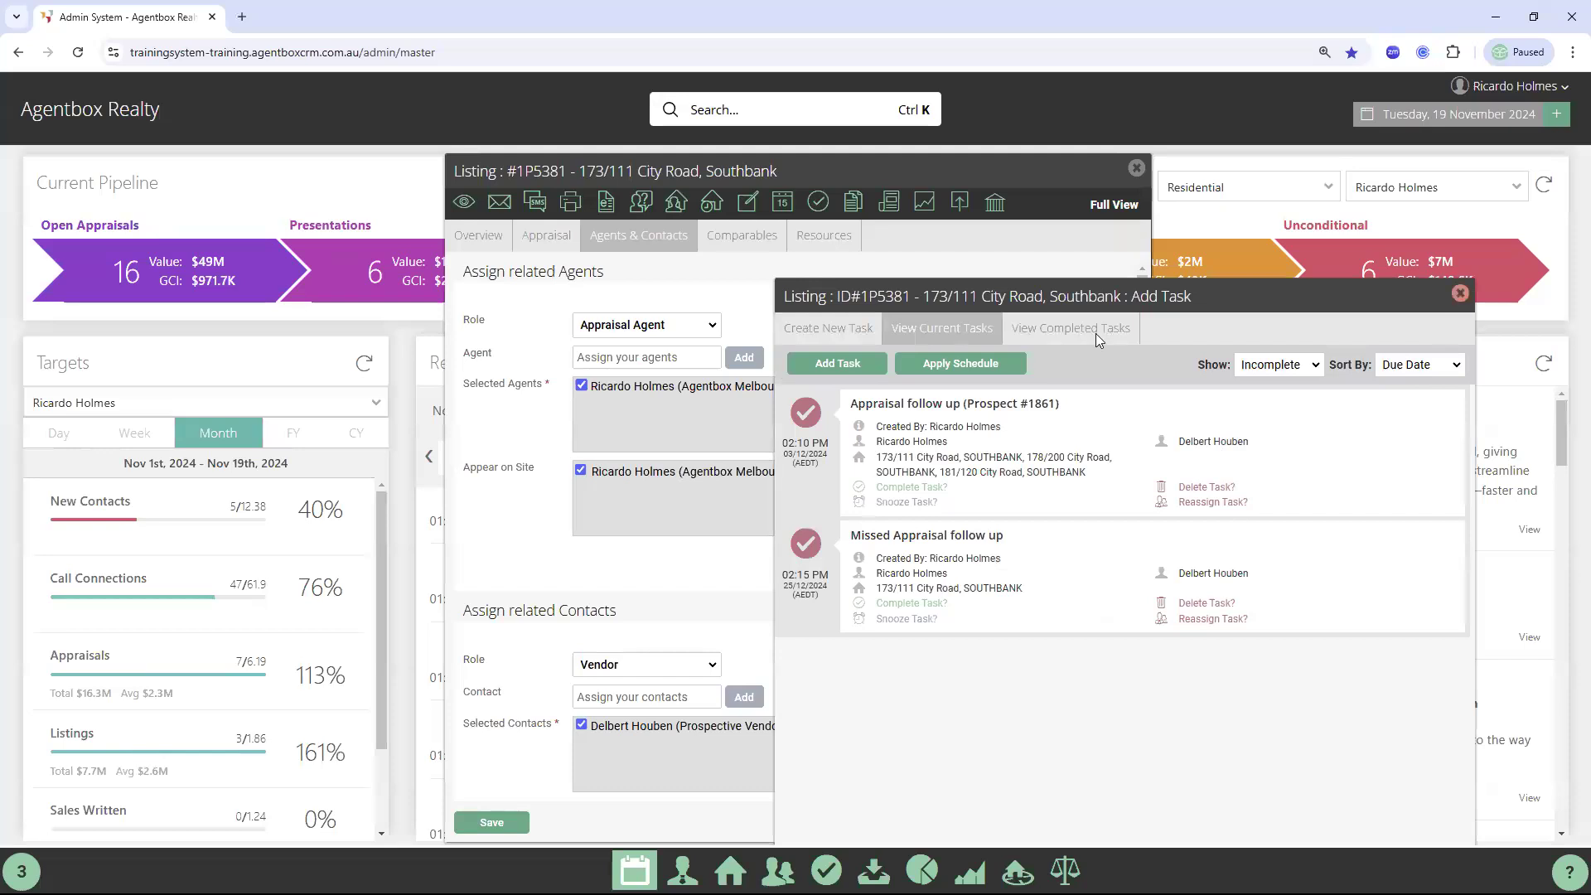
pyautogui.click(481, 242)
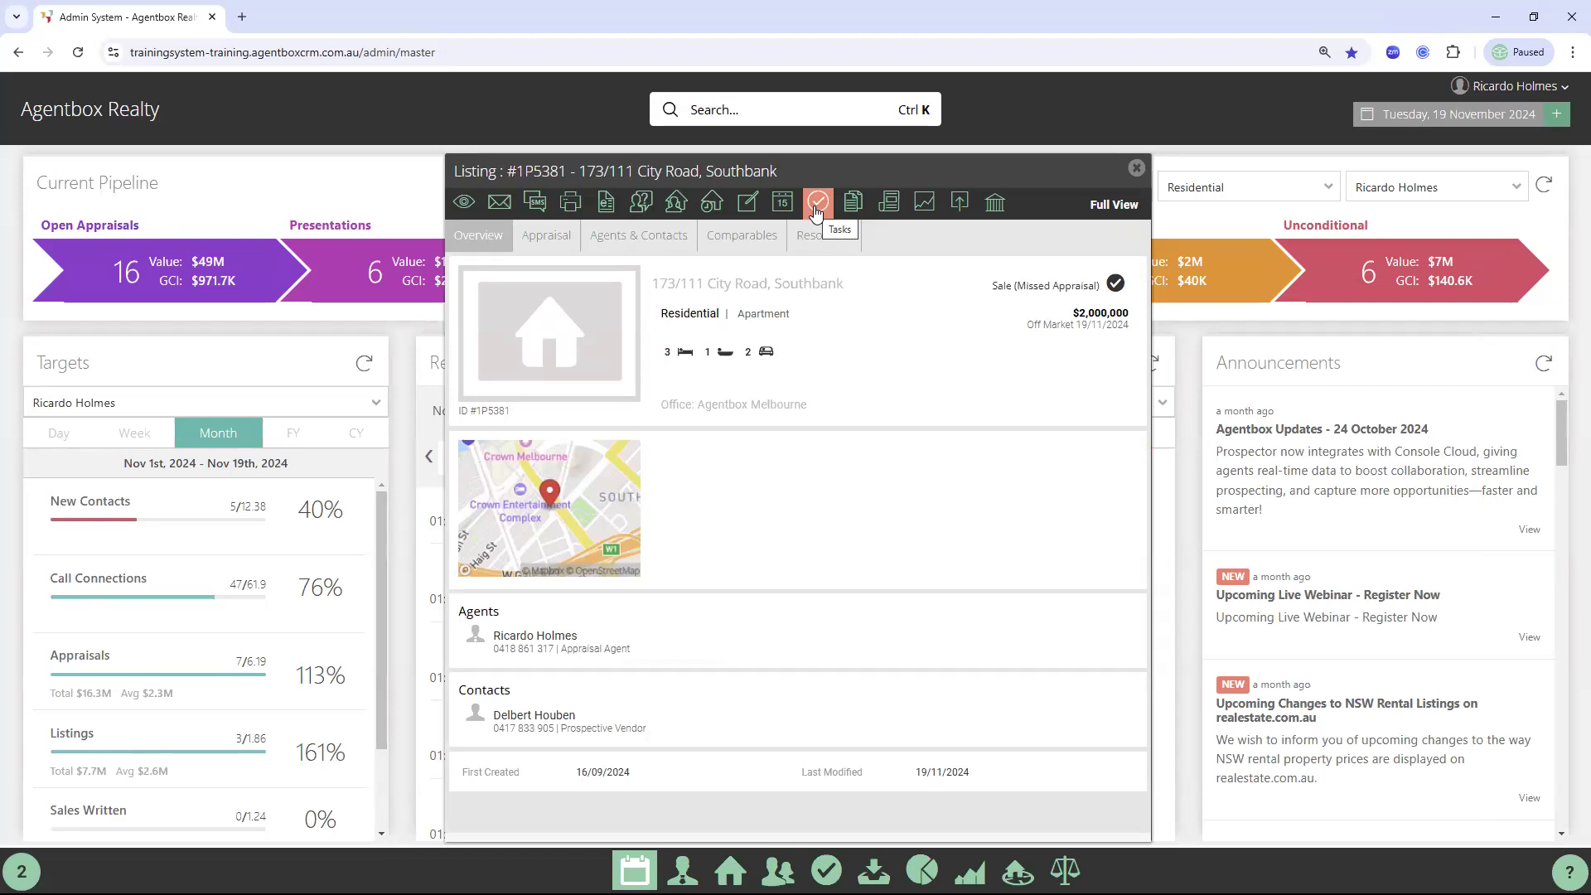
# Close the City Road listing and search results, then list the 15 open appraisals
pyautogui.click(1137, 168)
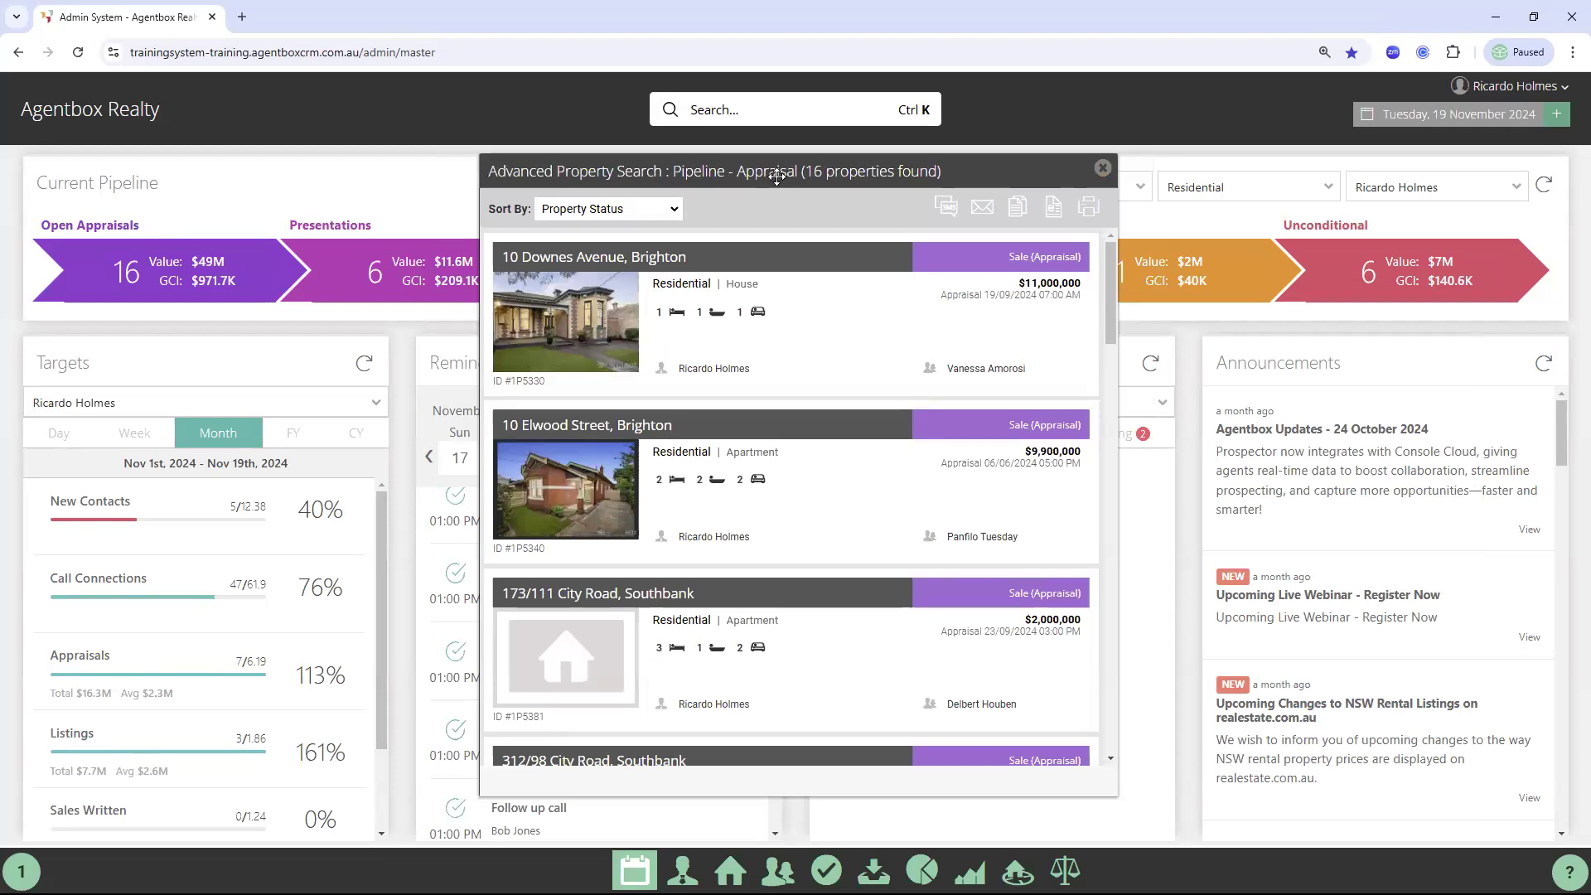
pyautogui.click(1103, 169)
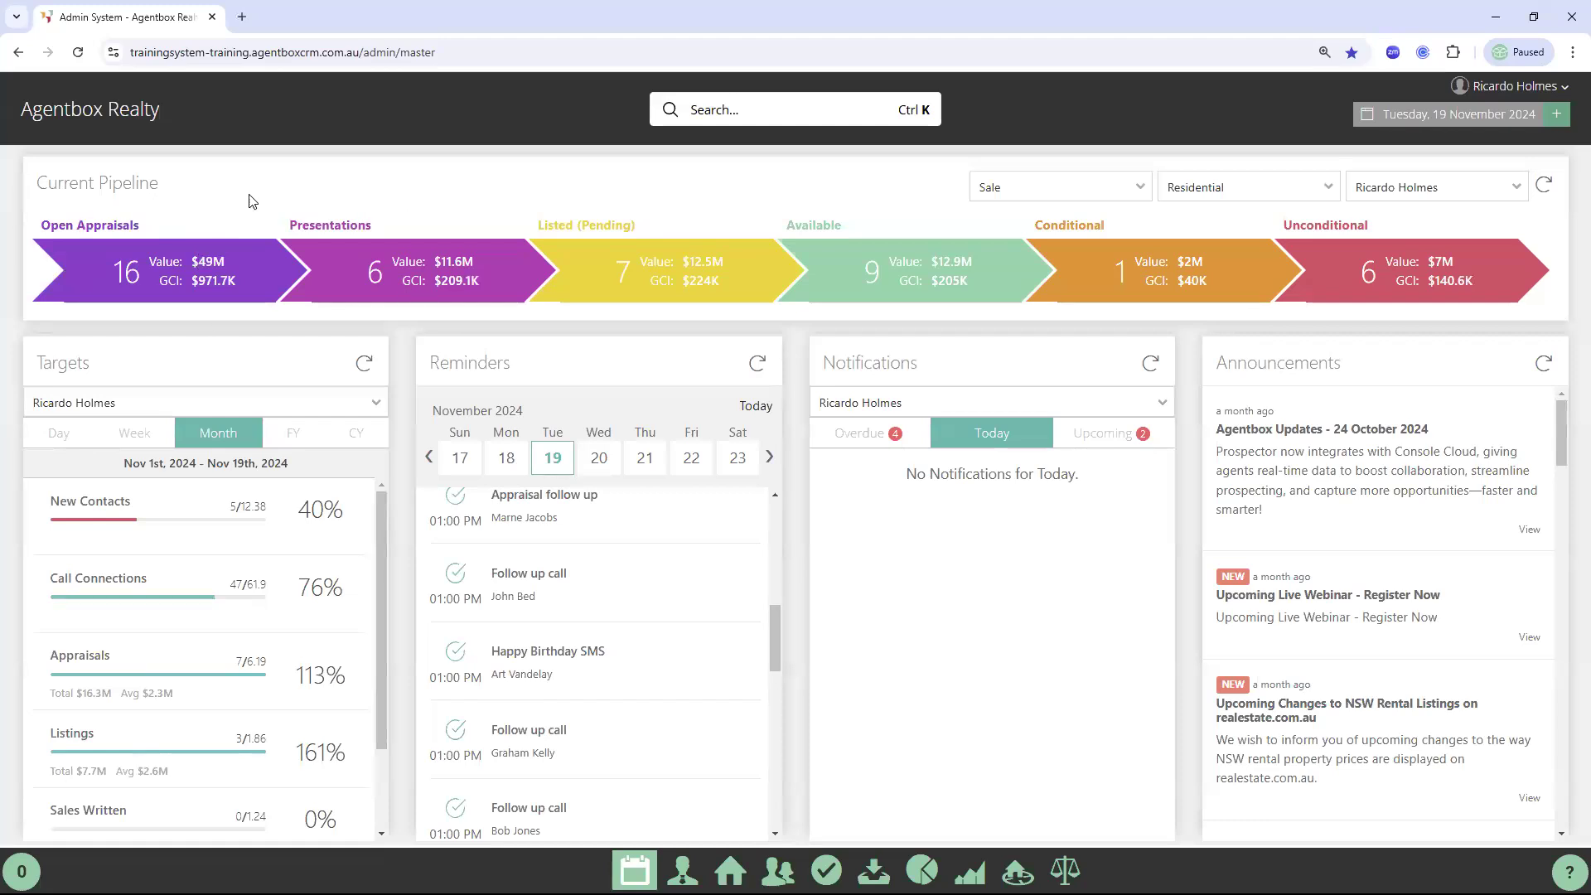
pyautogui.click(181, 289)
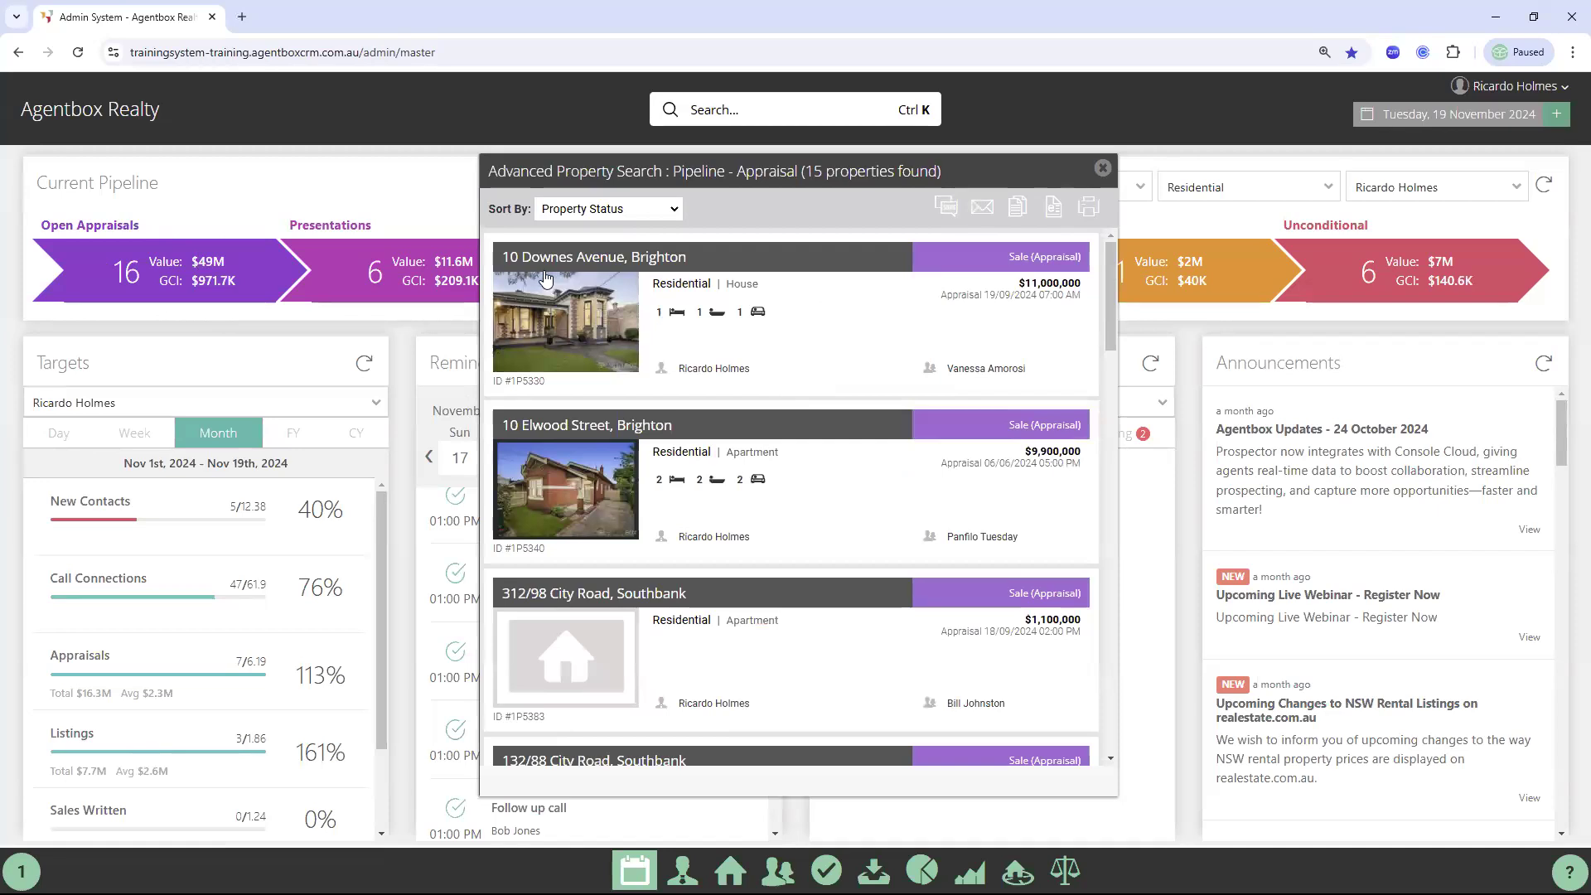
pyautogui.click(966, 369)
pyautogui.moveTo(938, 622); pyautogui.dragTo(859, 620)
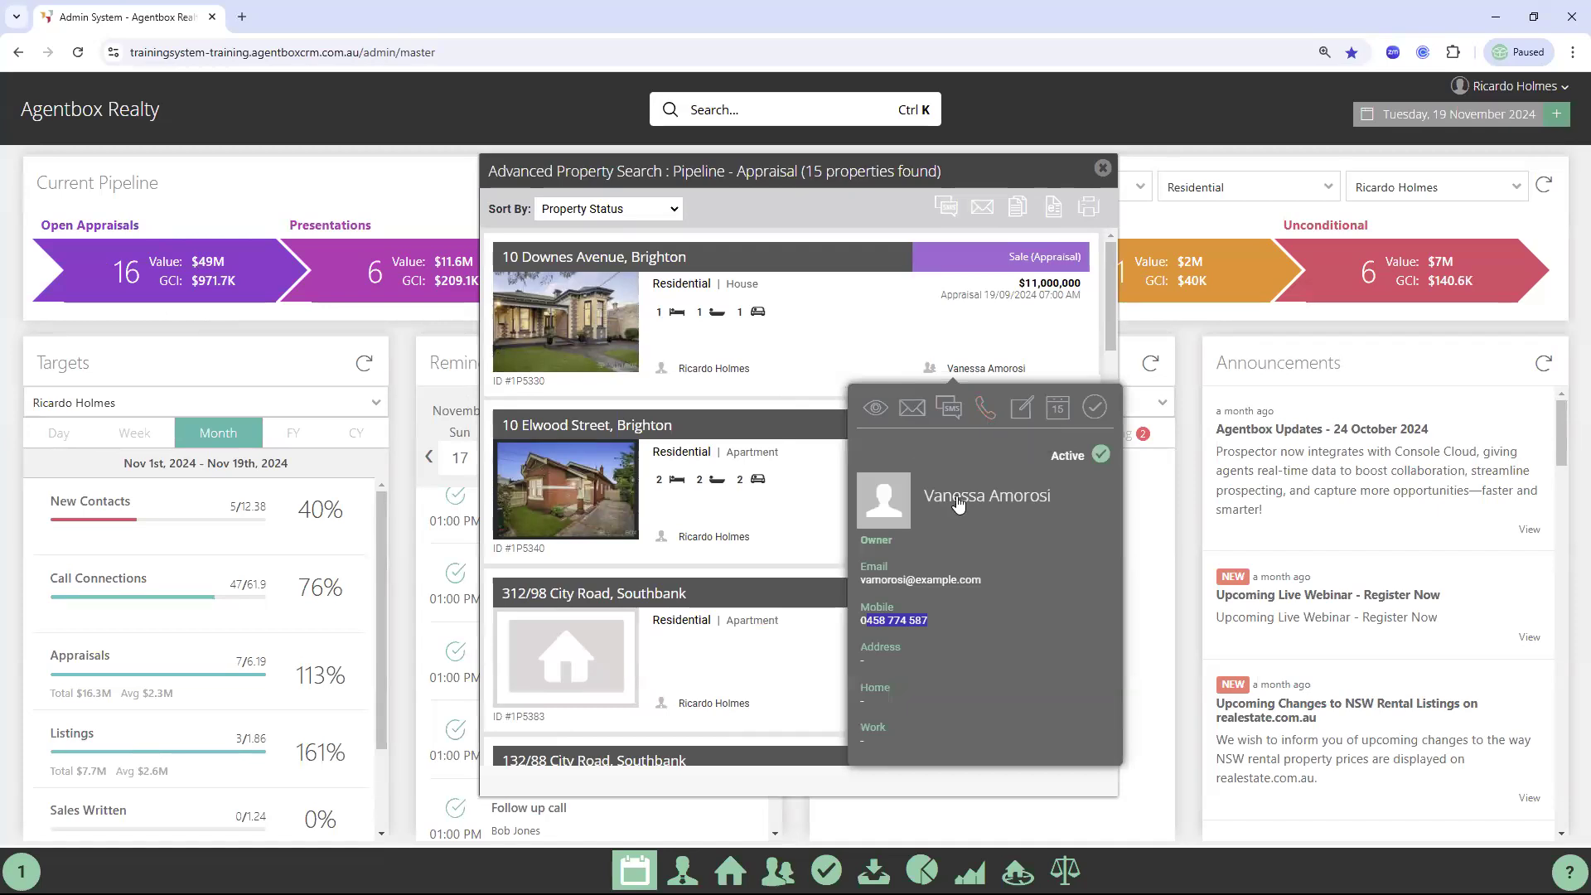
pyautogui.click(958, 559)
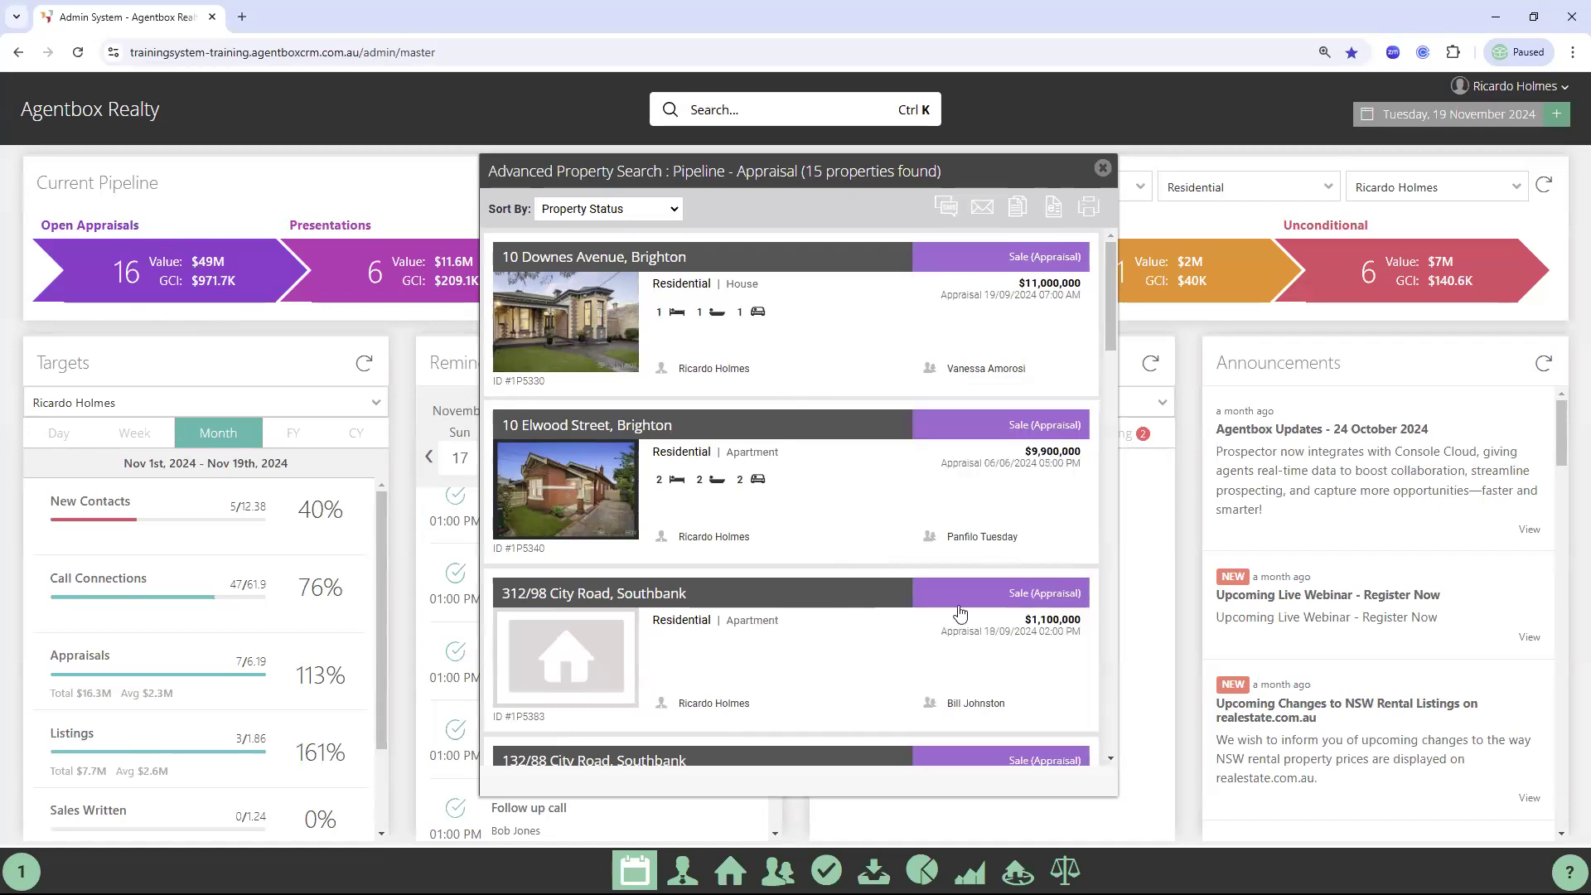
pyautogui.click(966, 704)
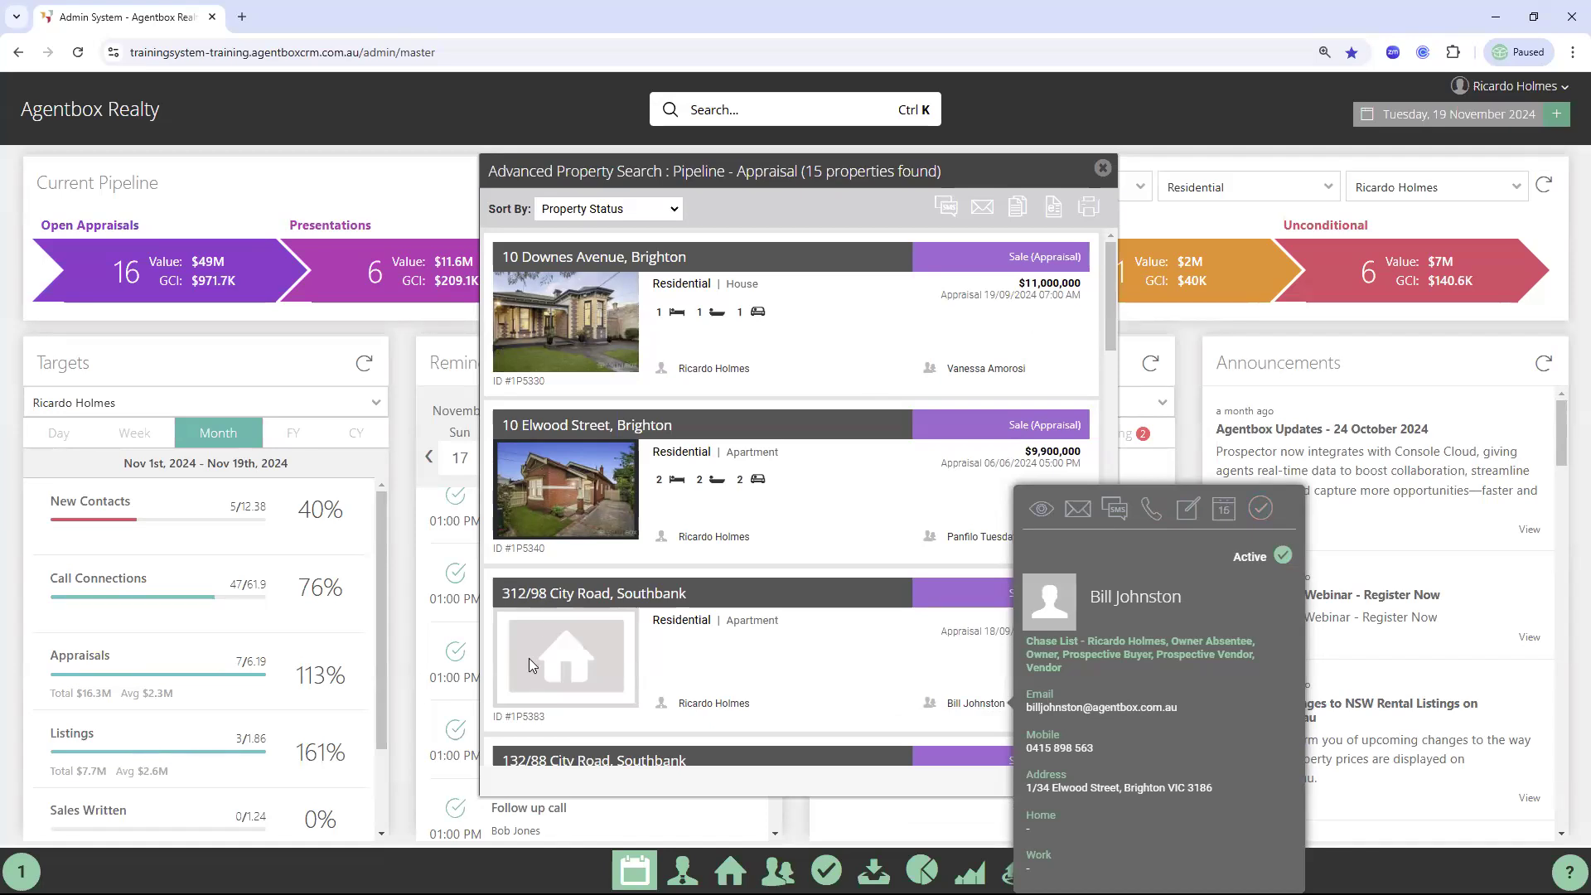
pyautogui.click(583, 647)
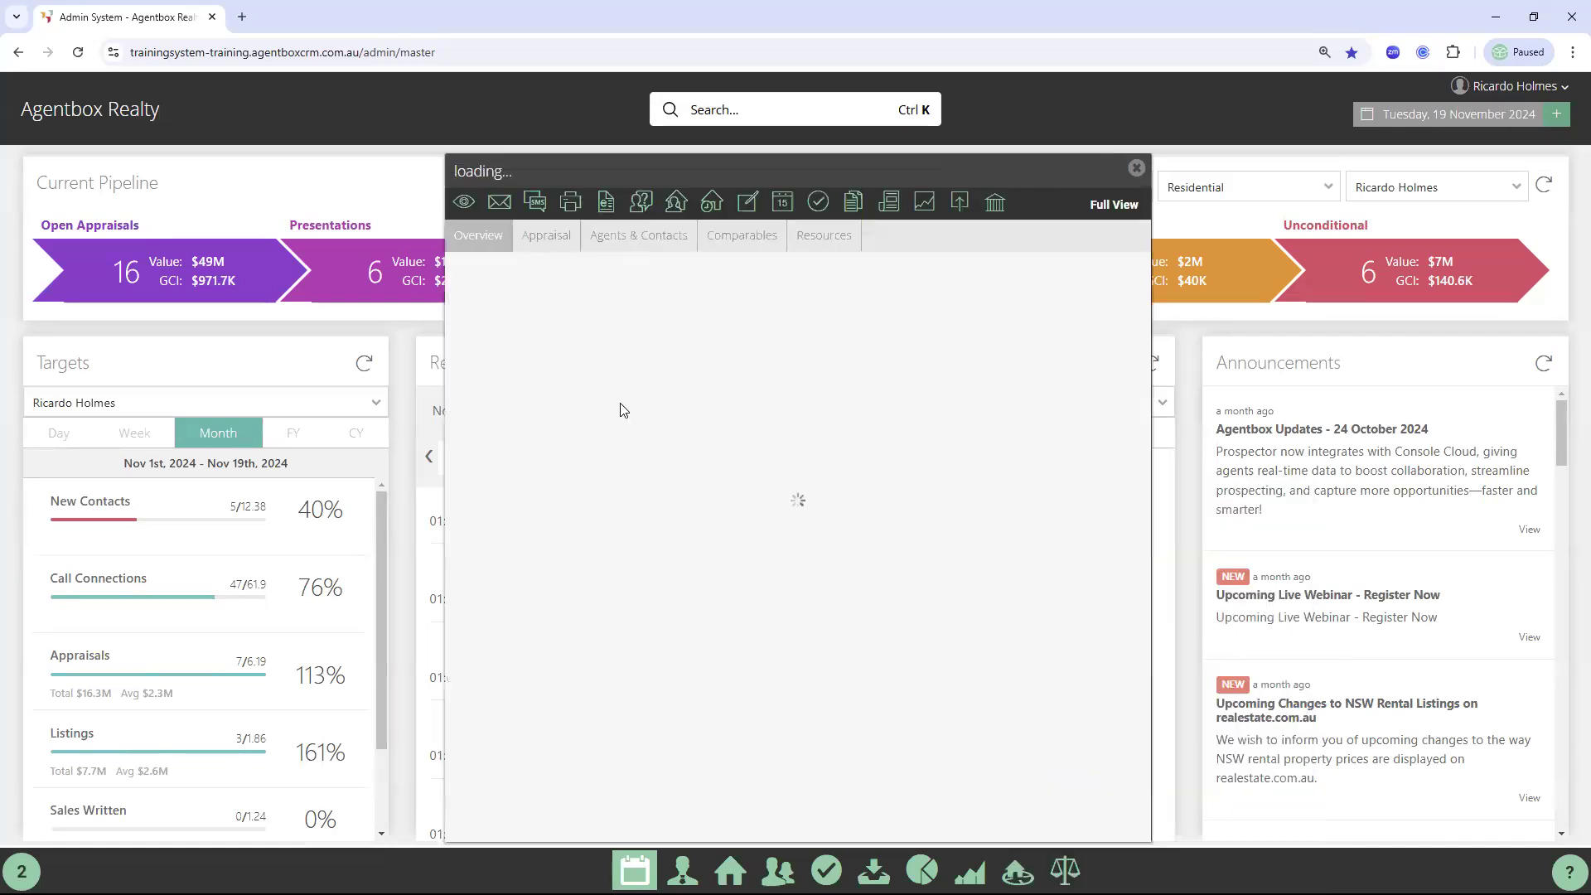
# Review the appraisal form's prices: 1000000 to 1100000, with an Appraisal Price of 1100000
pyautogui.click(547, 236)
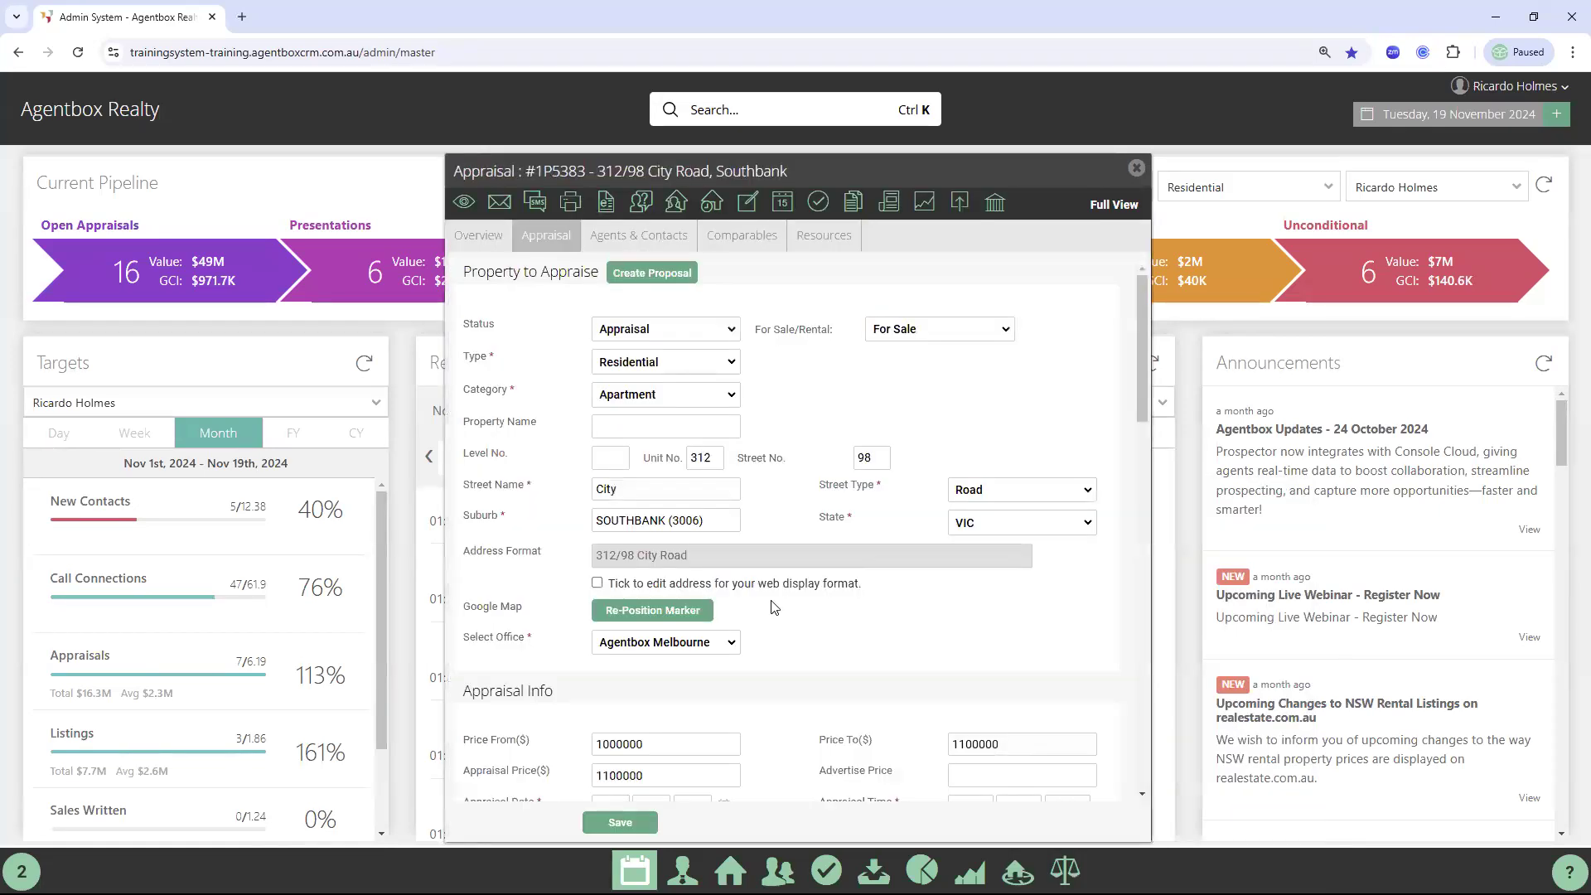
pyautogui.scroll(-1, 576, 640)
pyautogui.moveTo(466, 632); pyautogui.dragTo(564, 634)
pyautogui.moveTo(827, 632); pyautogui.dragTo(874, 632)
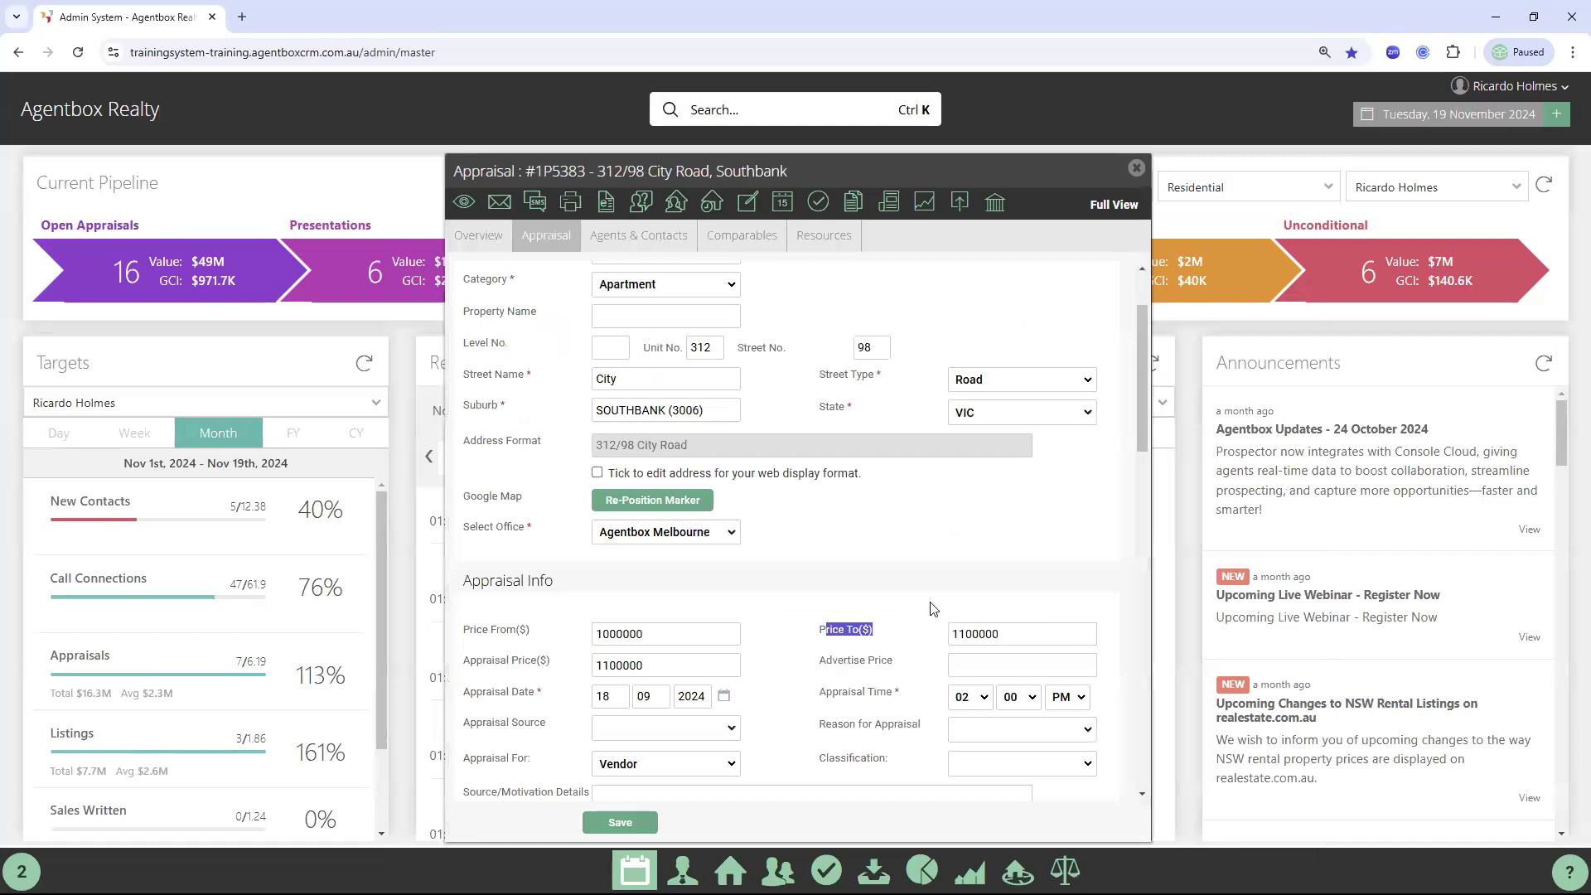
pyautogui.moveTo(477, 662); pyautogui.dragTo(540, 663)
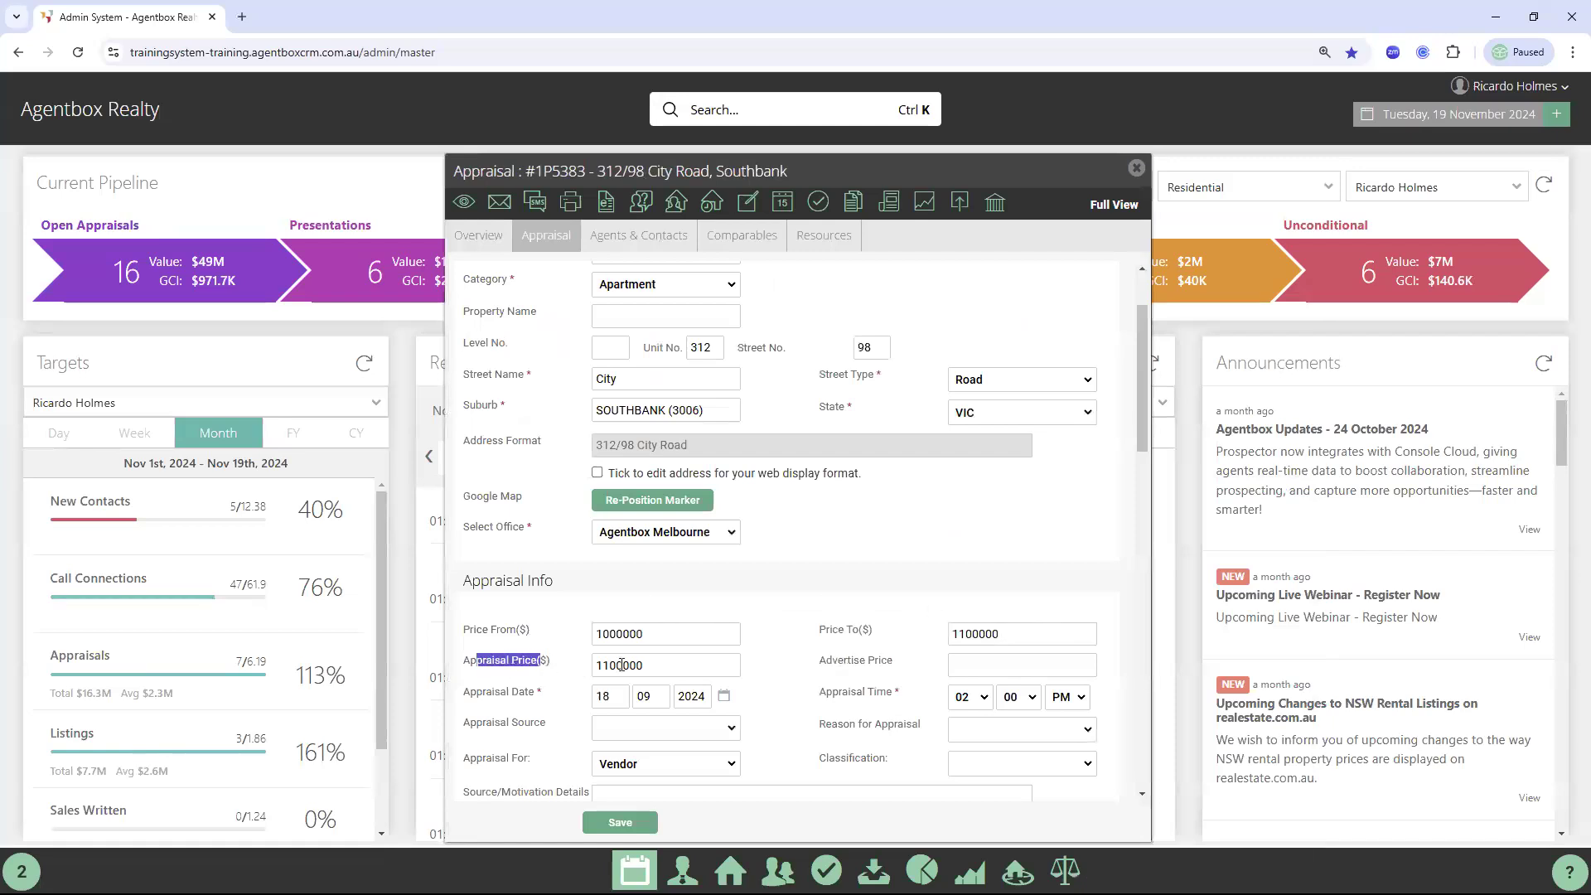
pyautogui.doubleClick(614, 666)
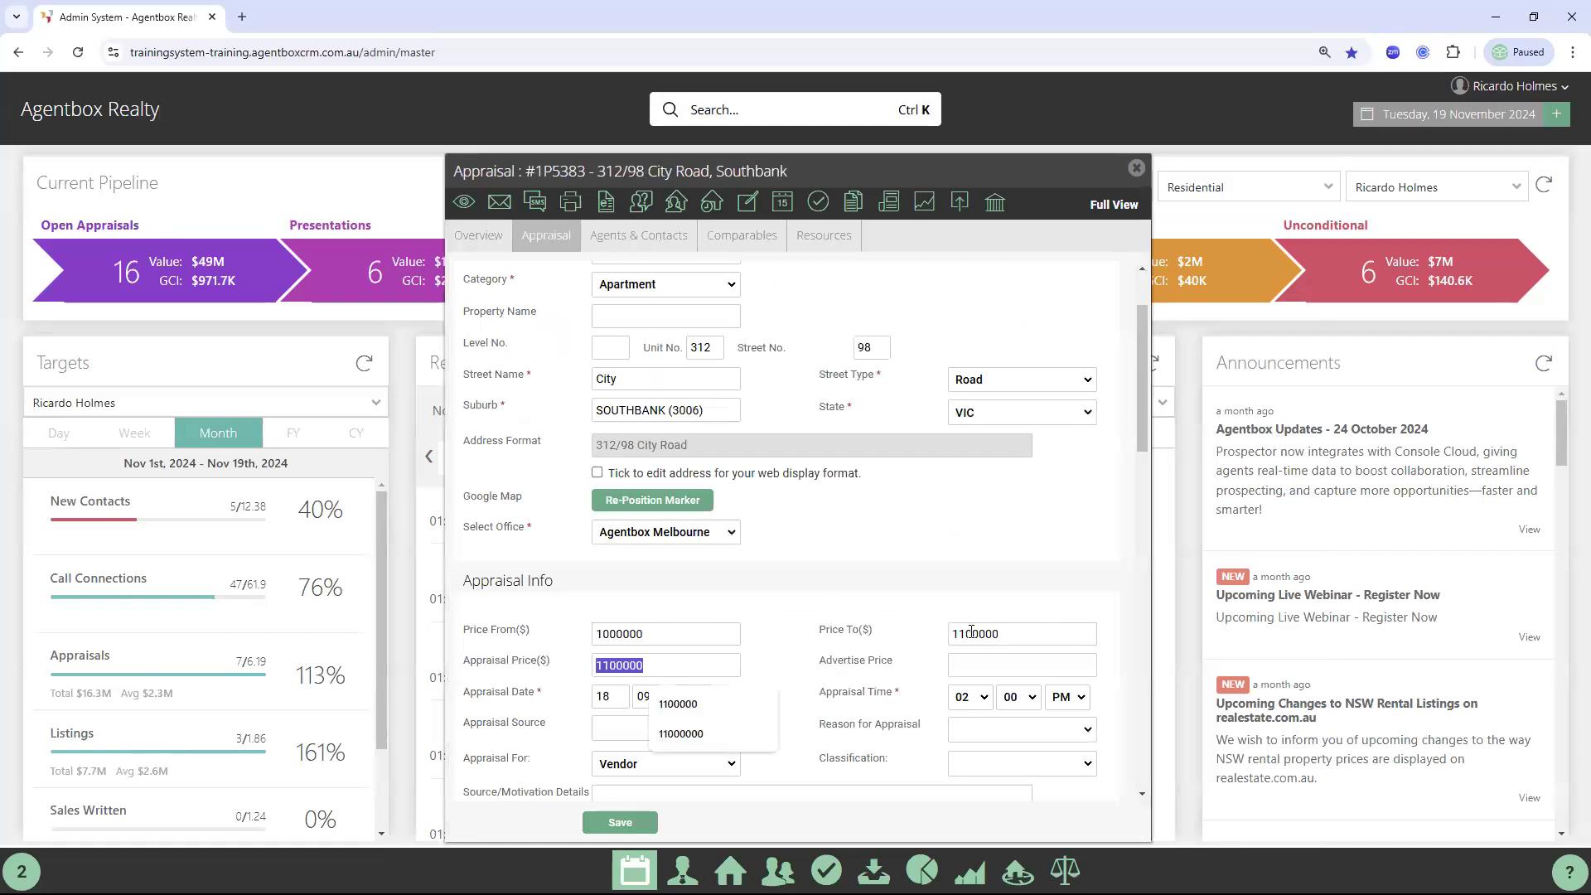
pyautogui.click(865, 632)
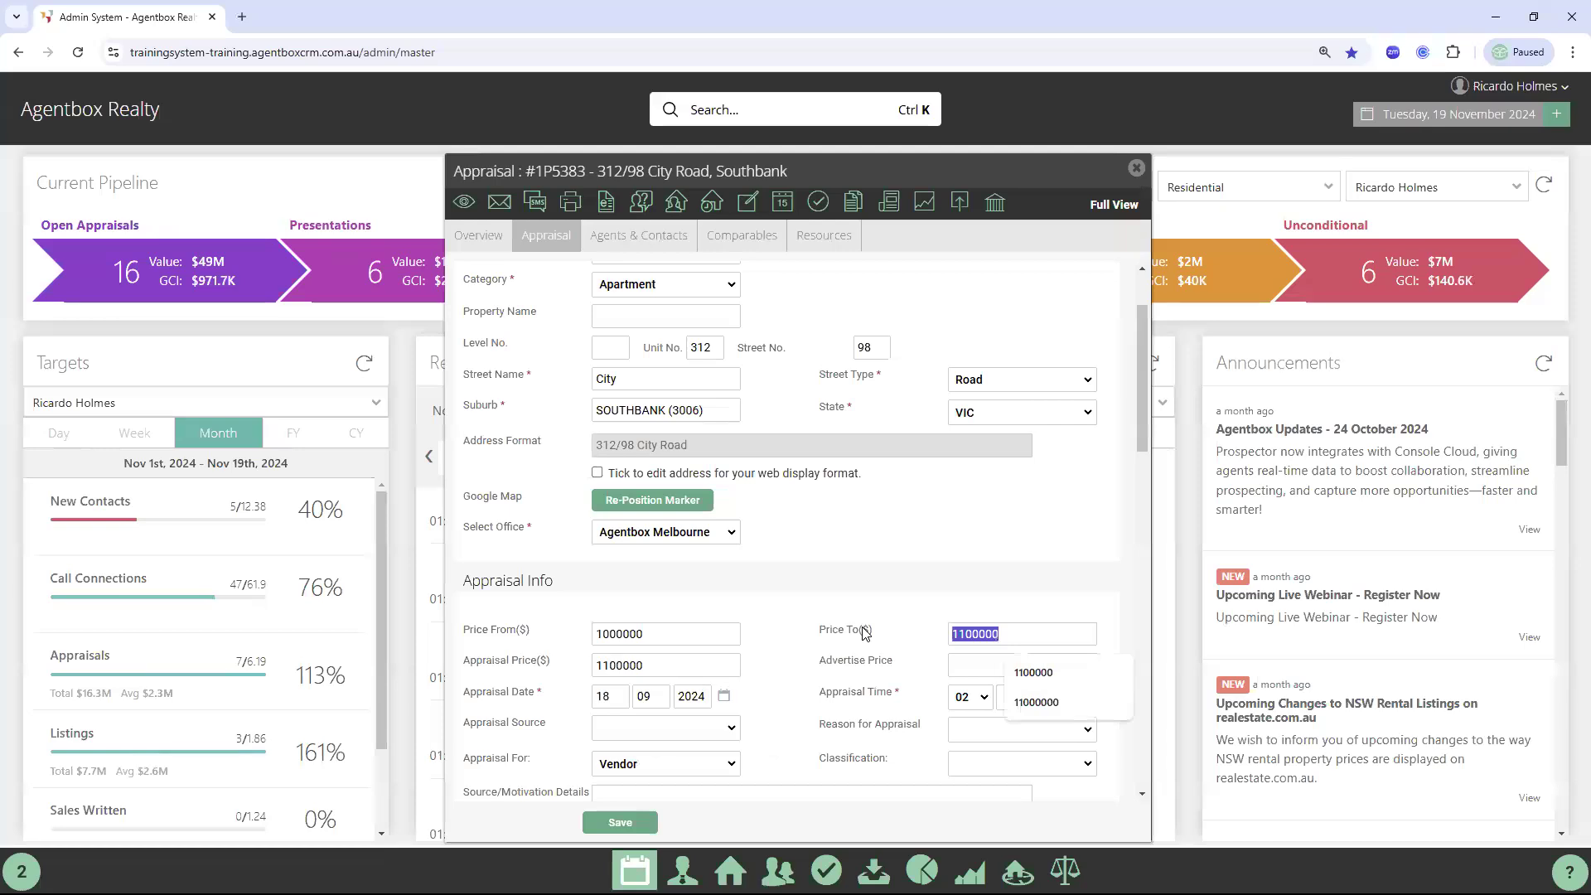
pyautogui.click(522, 663)
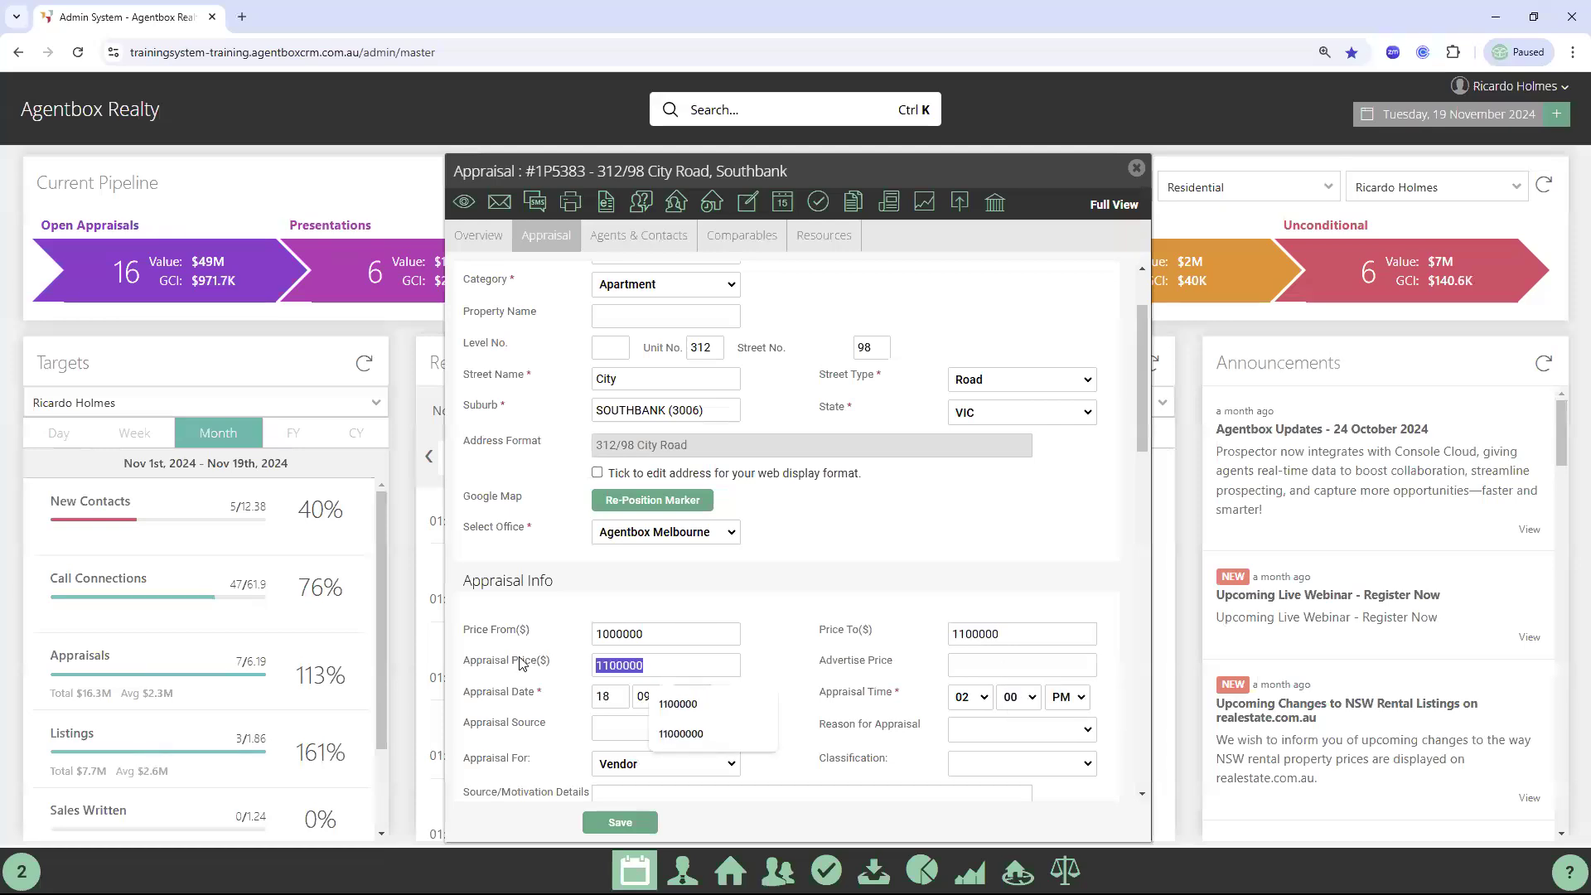
pyautogui.click(519, 663)
pyautogui.click(819, 662)
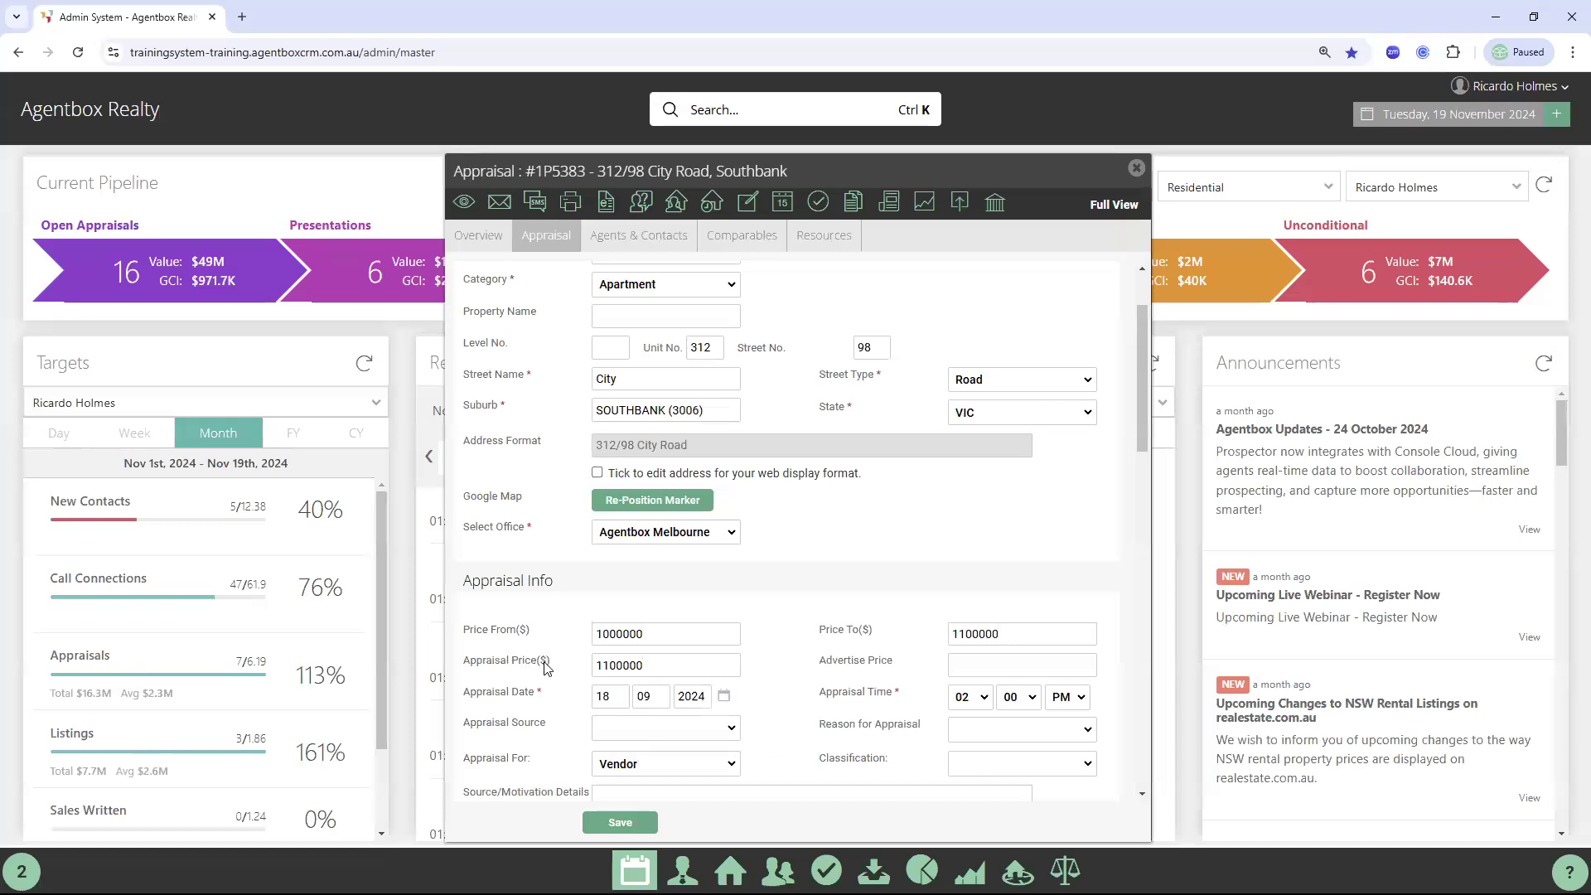
pyautogui.scroll(-5, 821, 654)
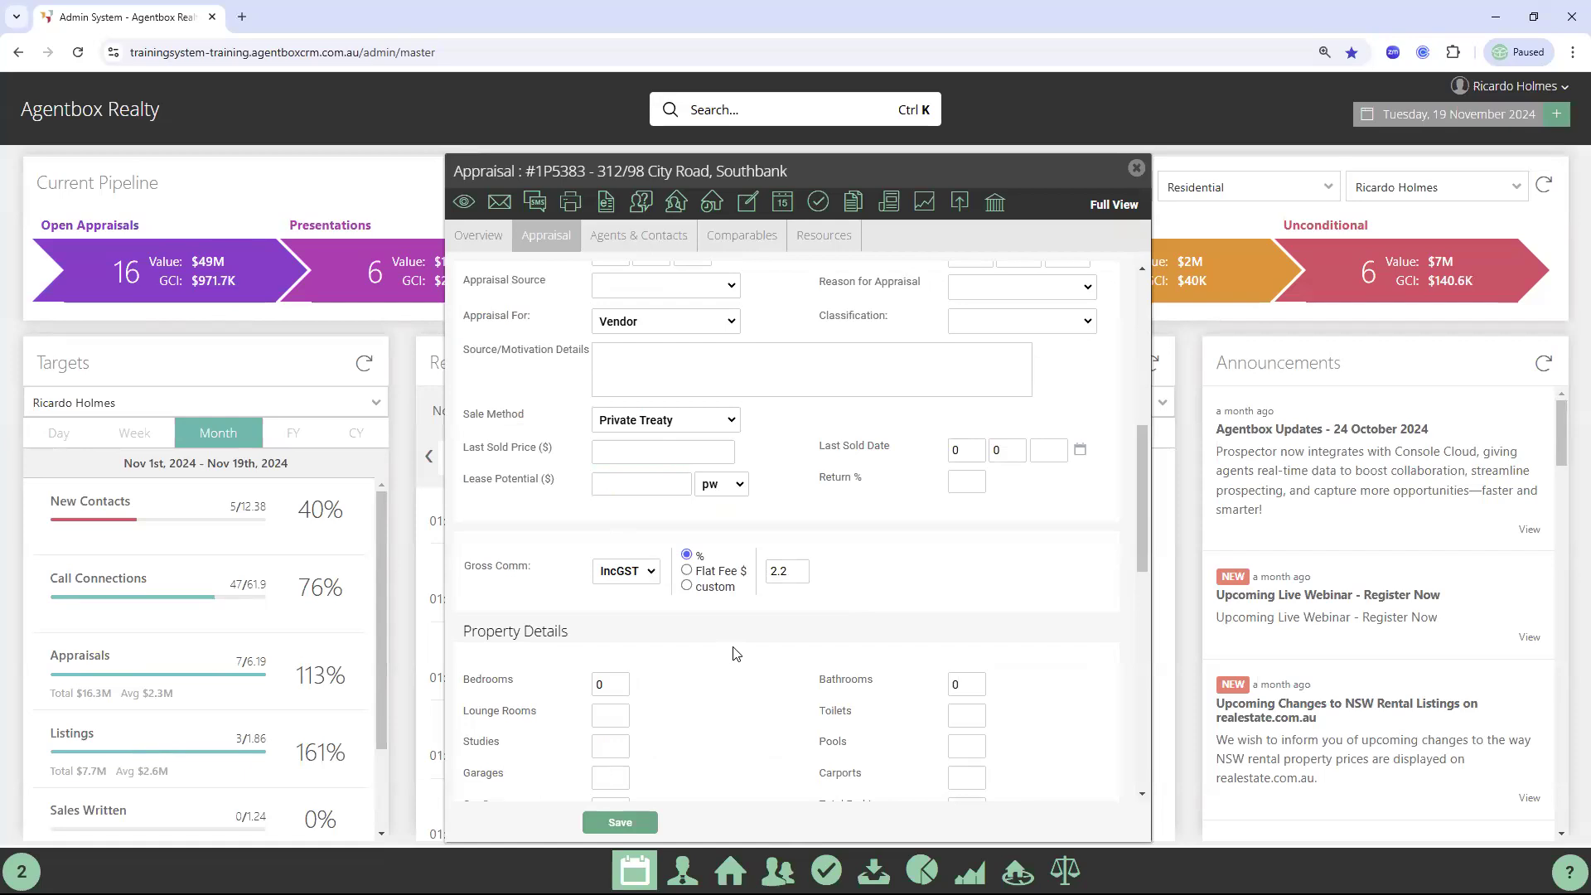
pyautogui.scroll(6, 733, 647)
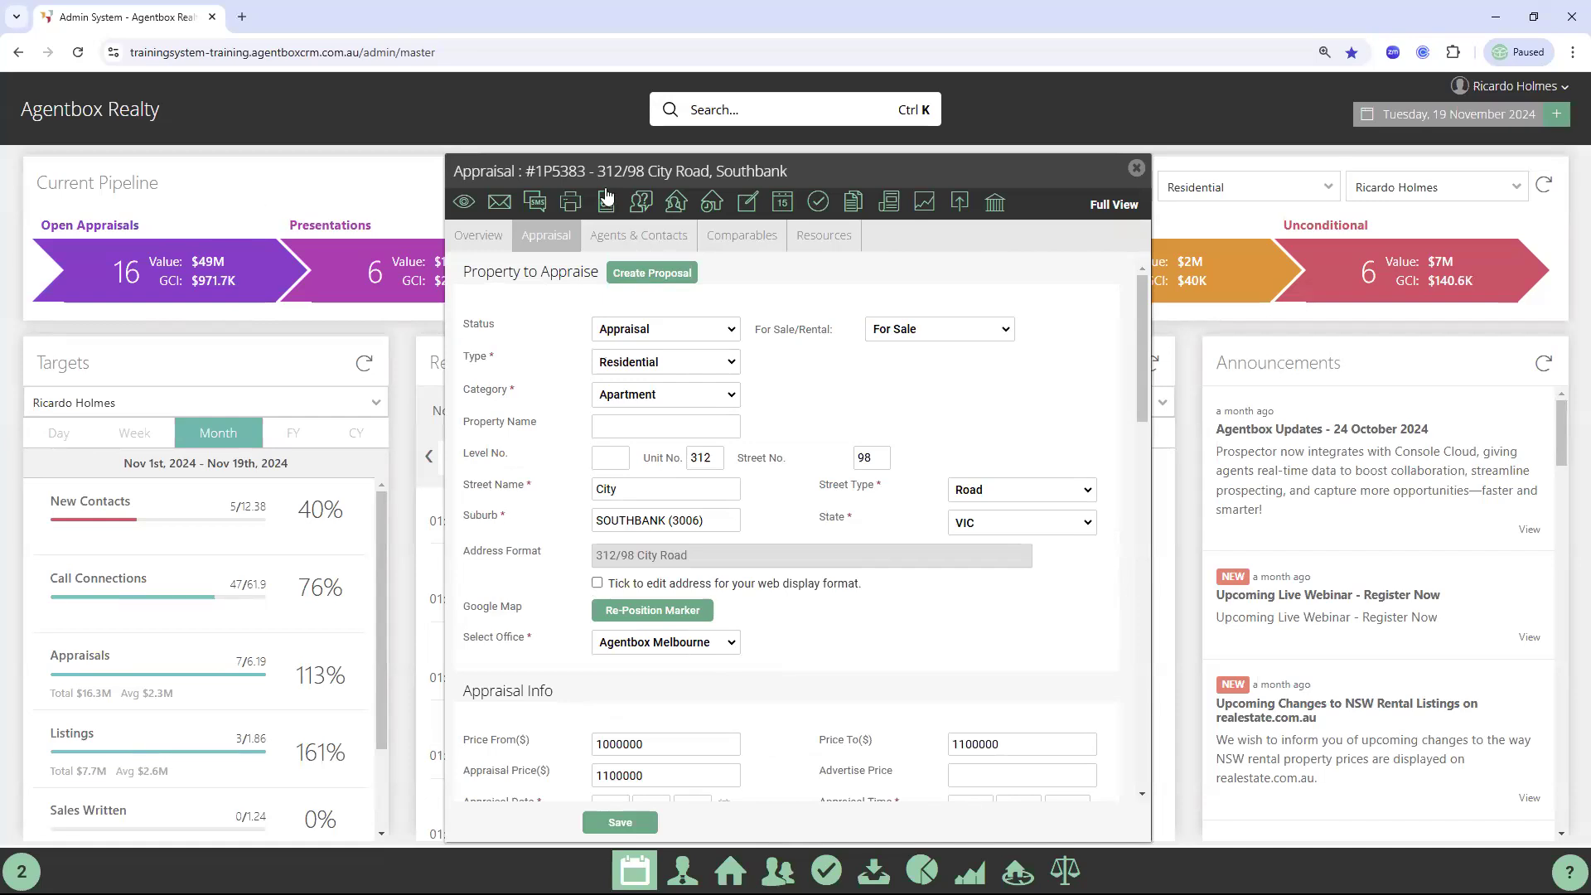
# Look over the Status options, leave it as Appraisal, and close the appraisal window
pyautogui.moveTo(660, 171); pyautogui.dragTo(703, 171)
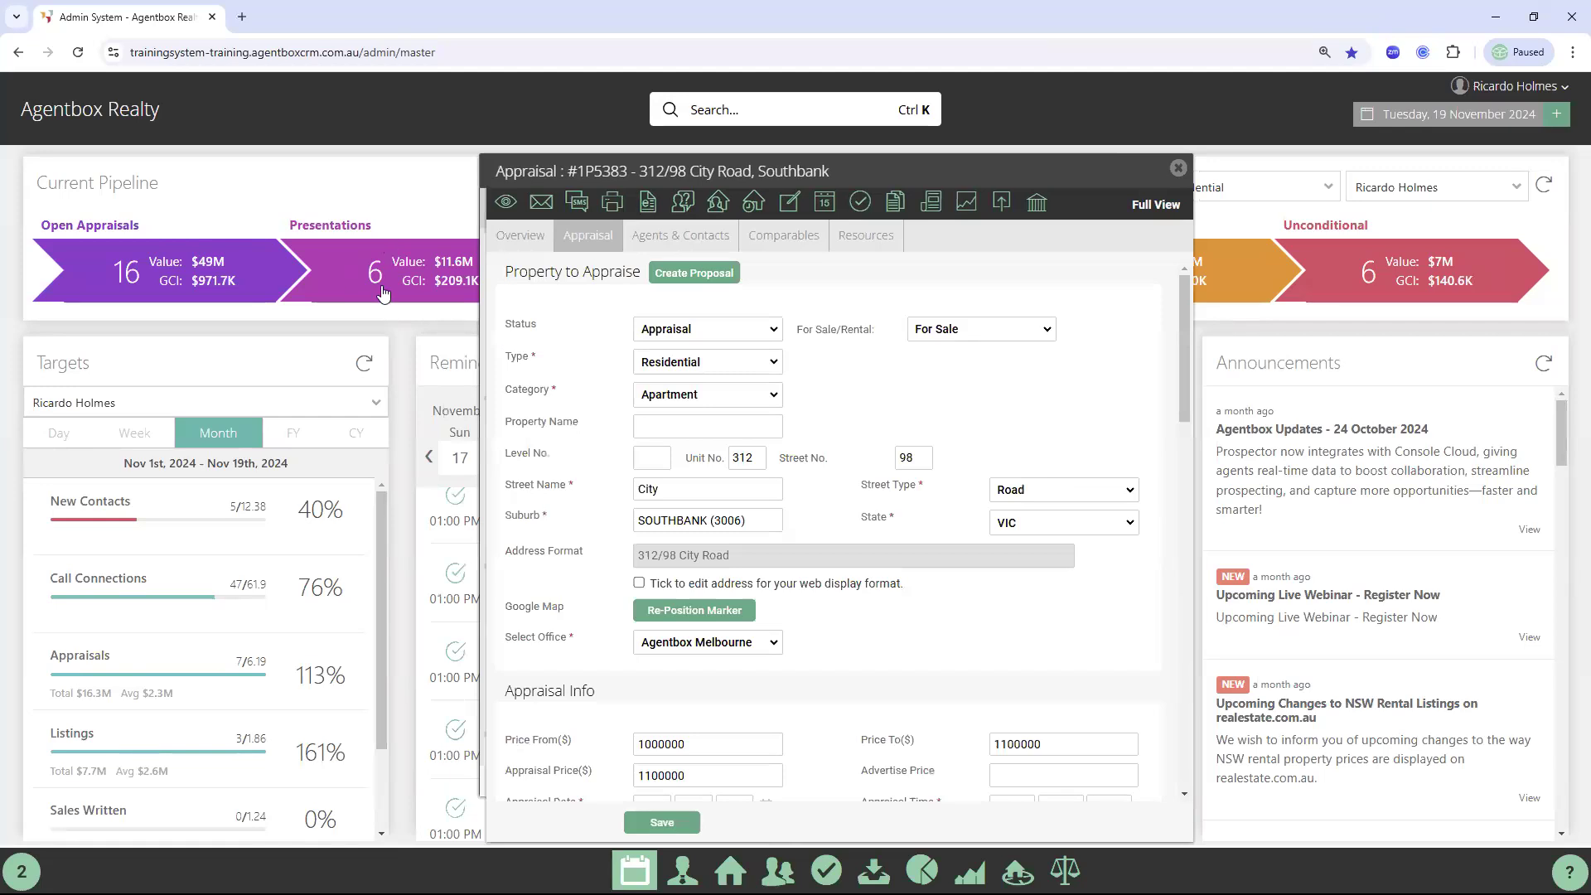
pyautogui.doubleClick(522, 328)
pyautogui.click(697, 329)
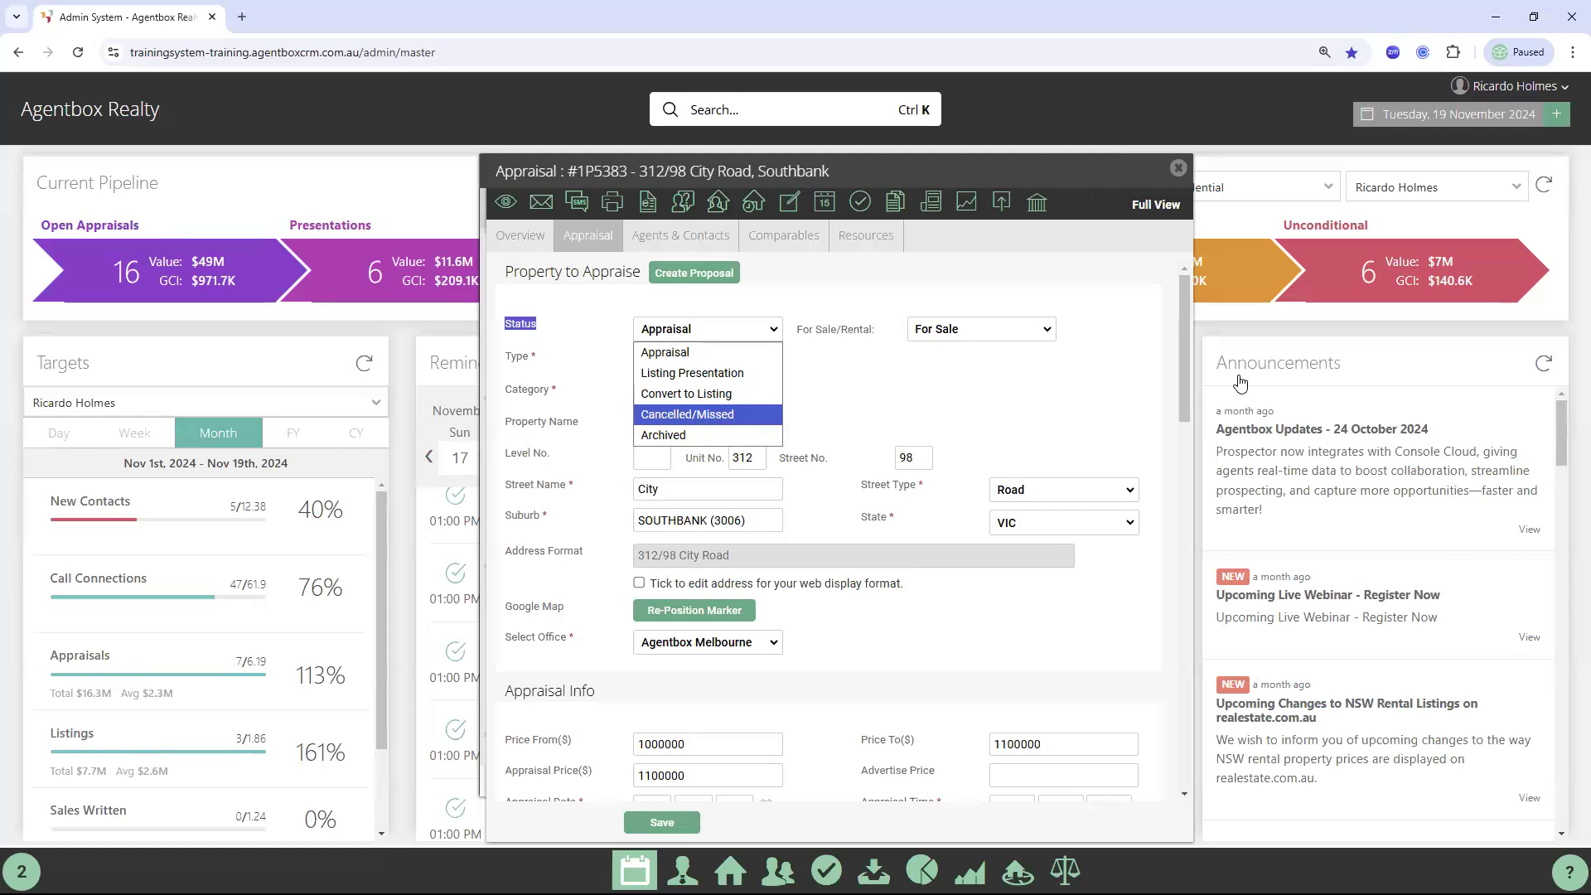
pyautogui.click(1178, 170)
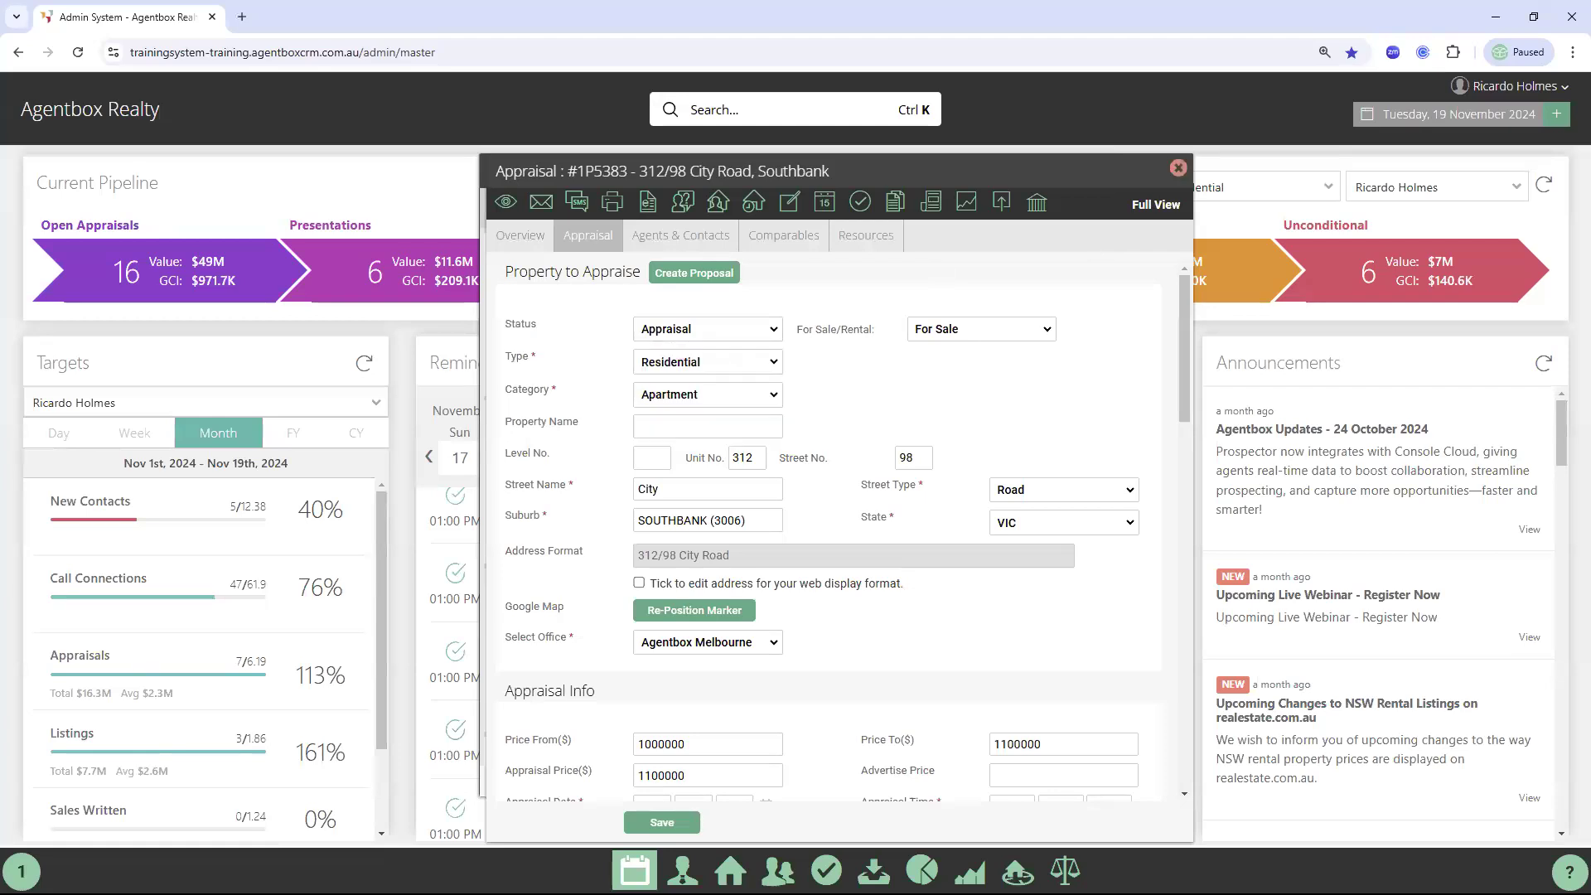
pyautogui.click(1178, 170)
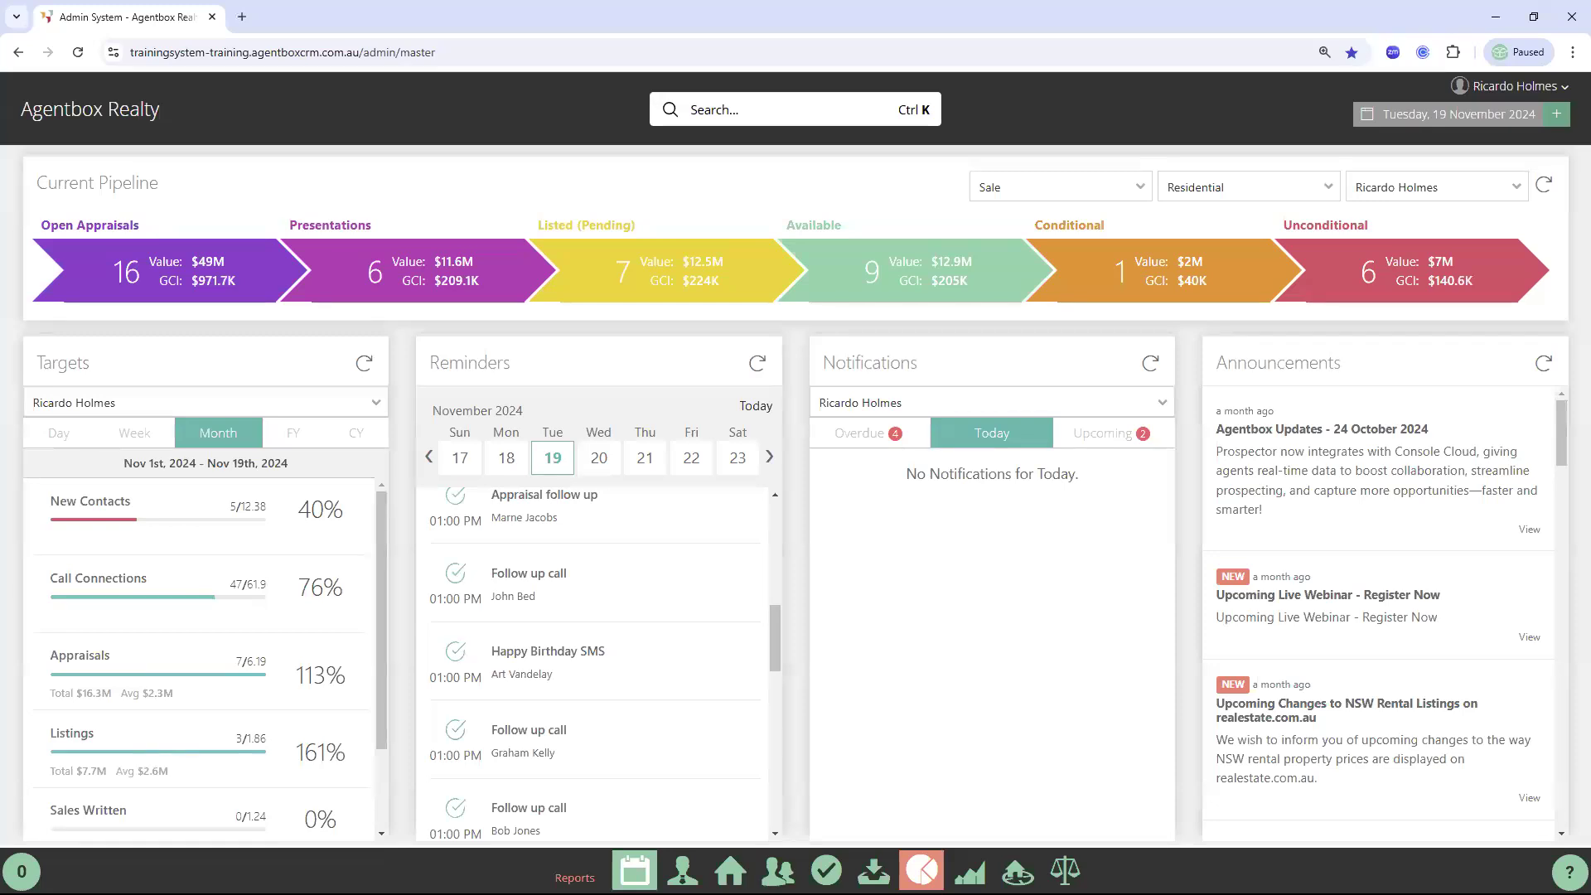
# Run the Agent Reports Appraisal Report for 01/01/2024–31/12/2024 with default settings
pyautogui.click(921, 870)
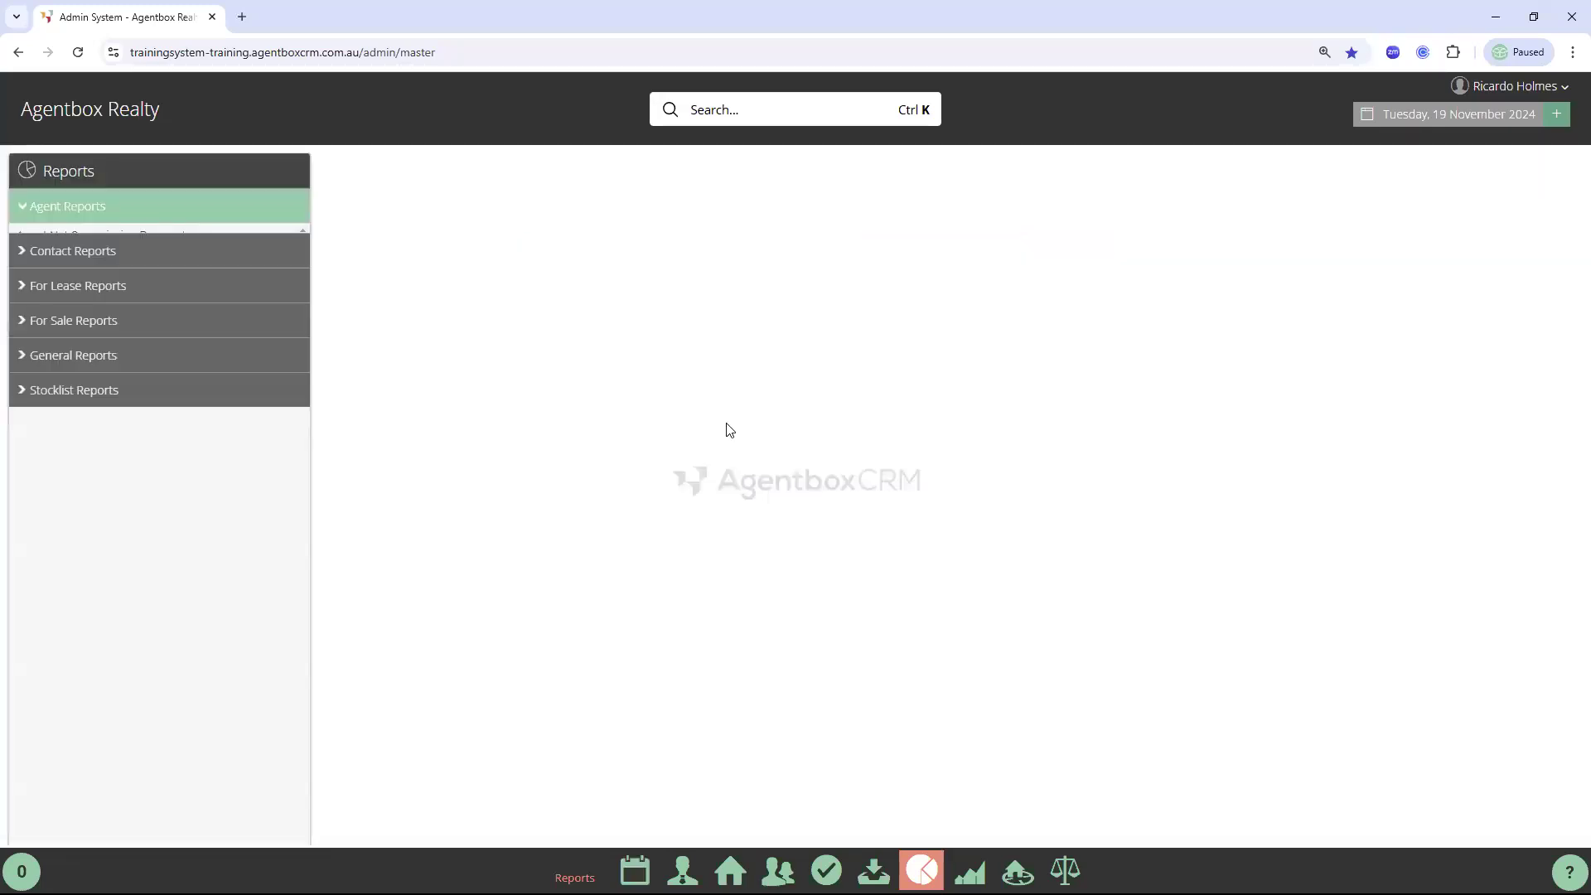
pyautogui.click(51, 211)
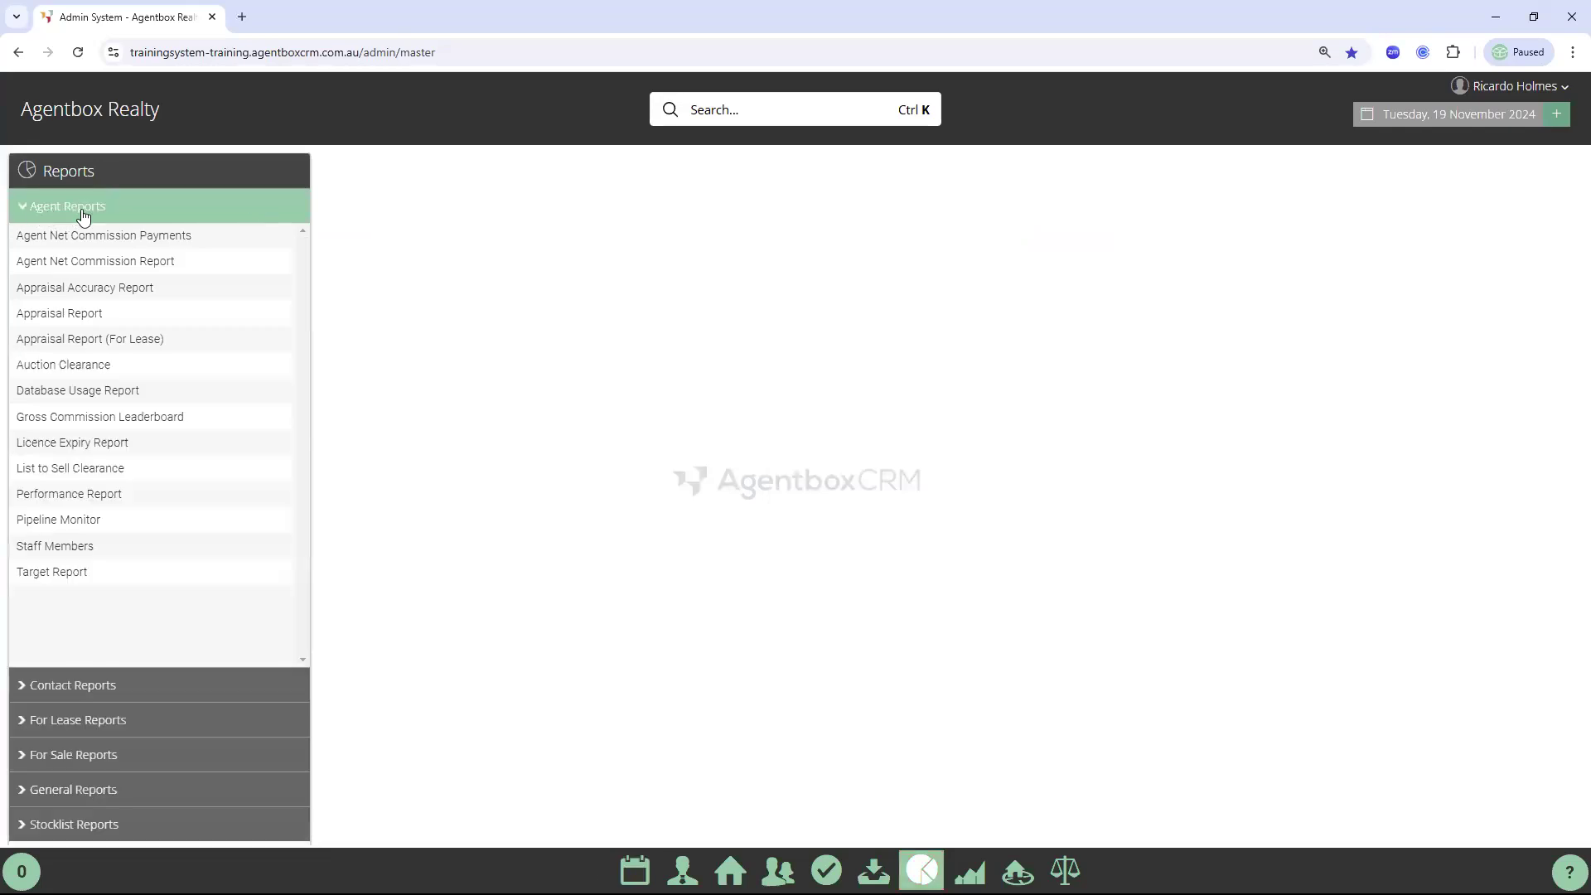
pyautogui.click(56, 322)
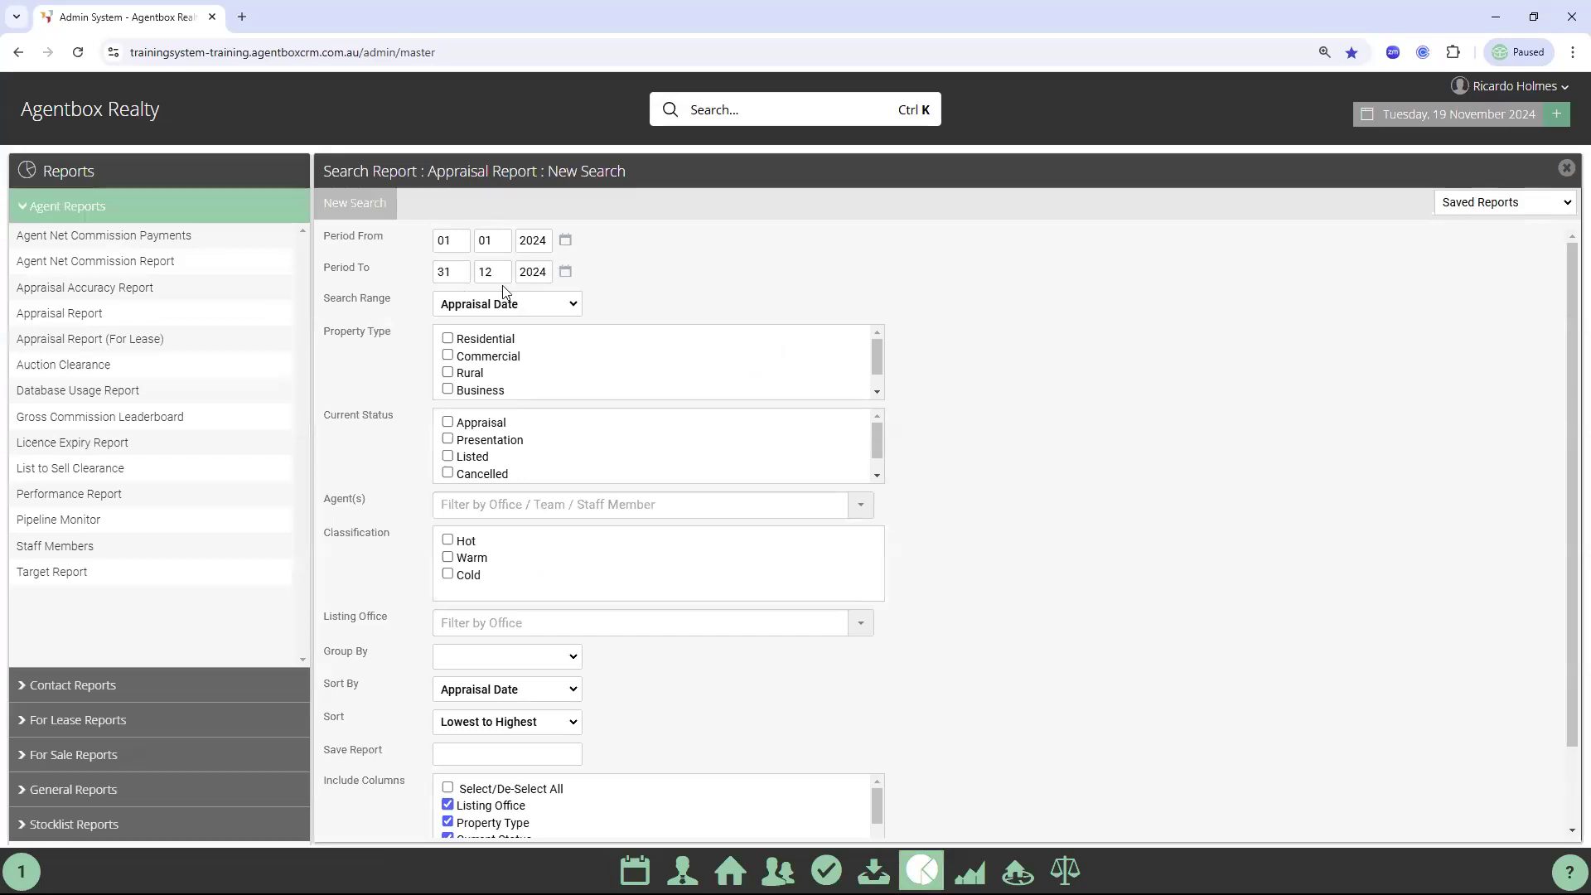
pyautogui.scroll(-1, 746, 481)
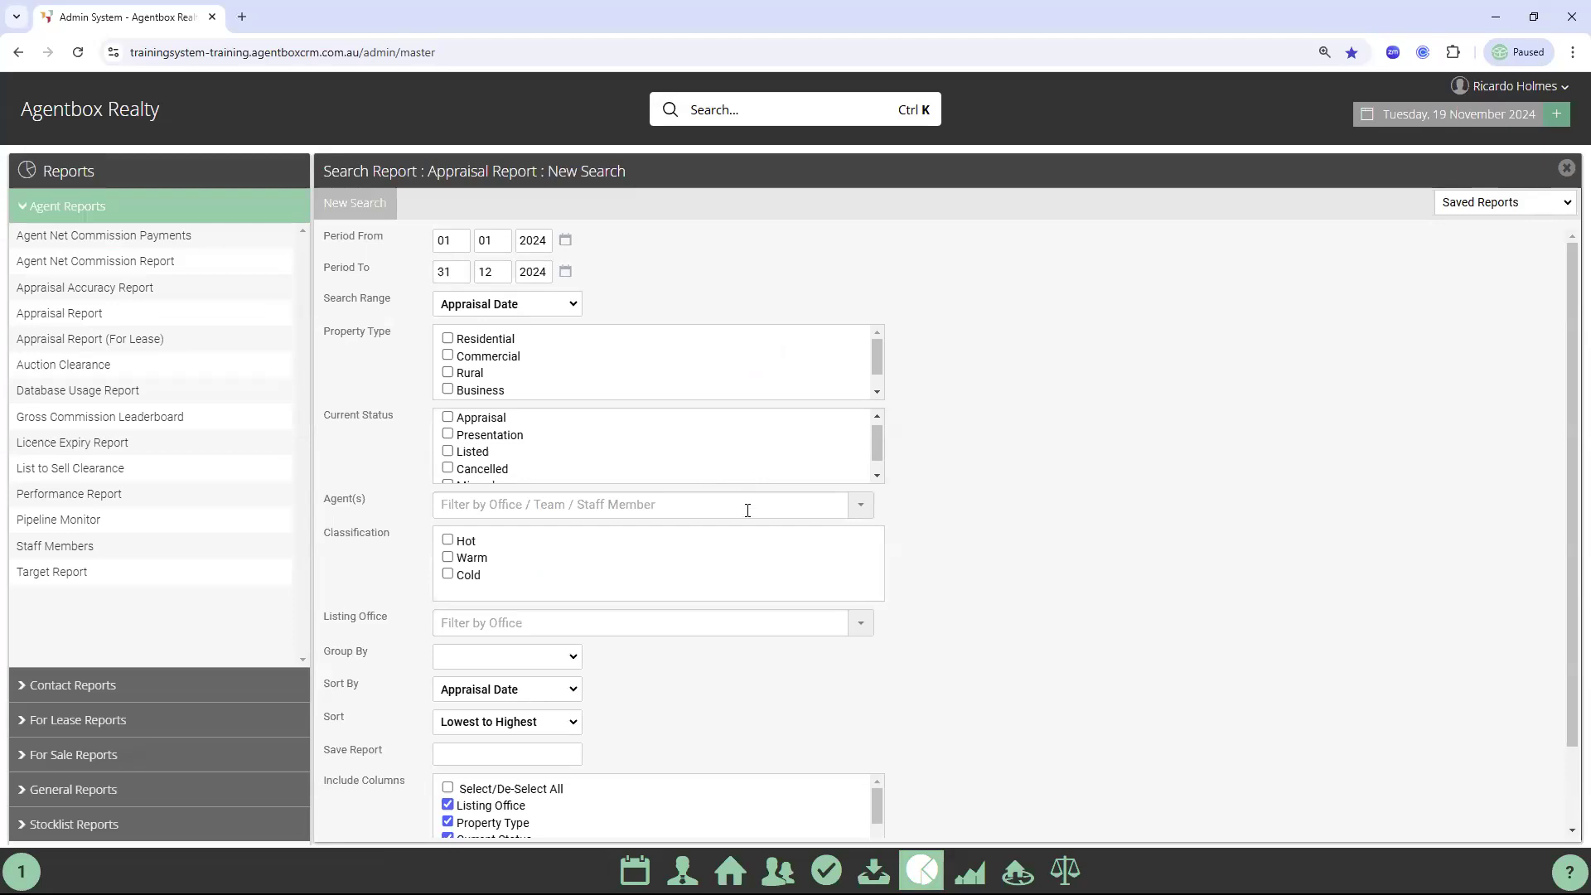
pyautogui.scroll(-1, 605, 804)
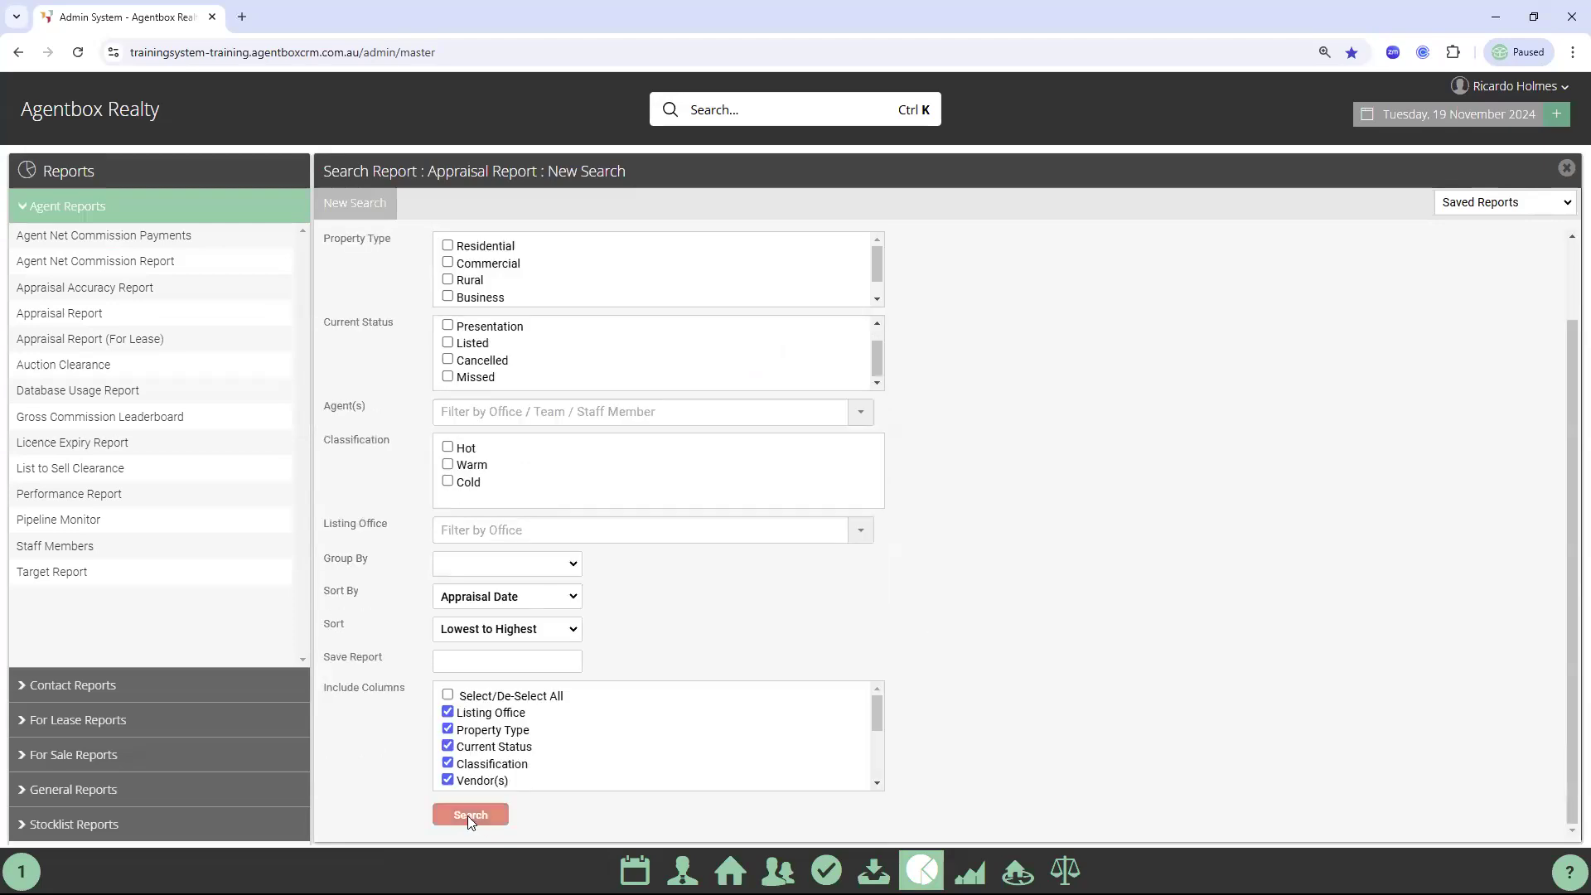
pyautogui.click(468, 815)
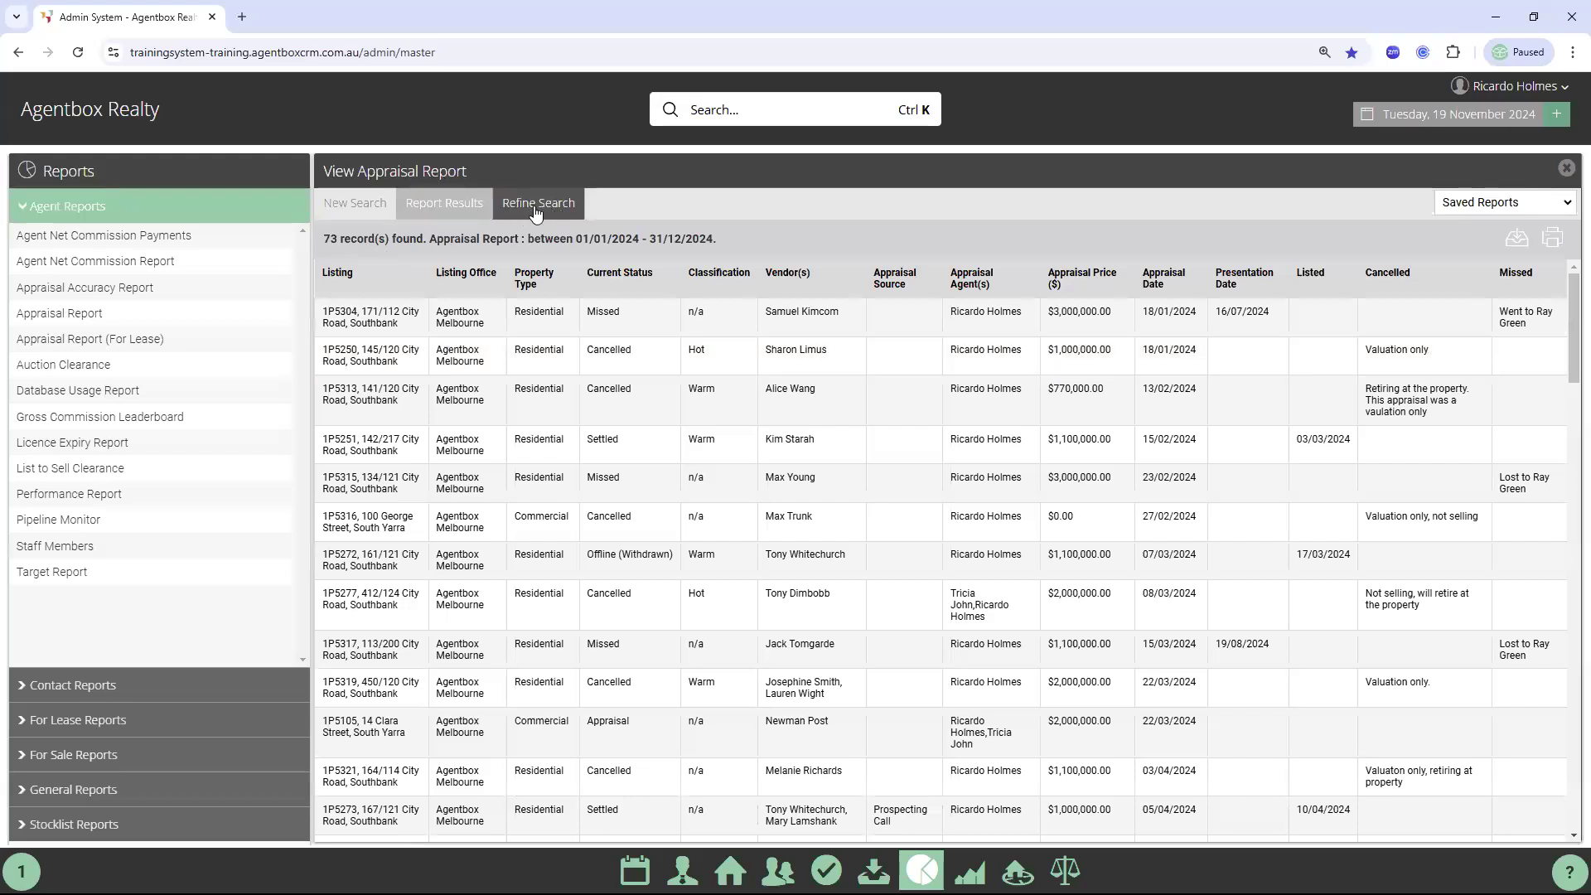
# Start a new Appraisal Report search grouped by Appraisal Agent and run it
pyautogui.click(357, 207)
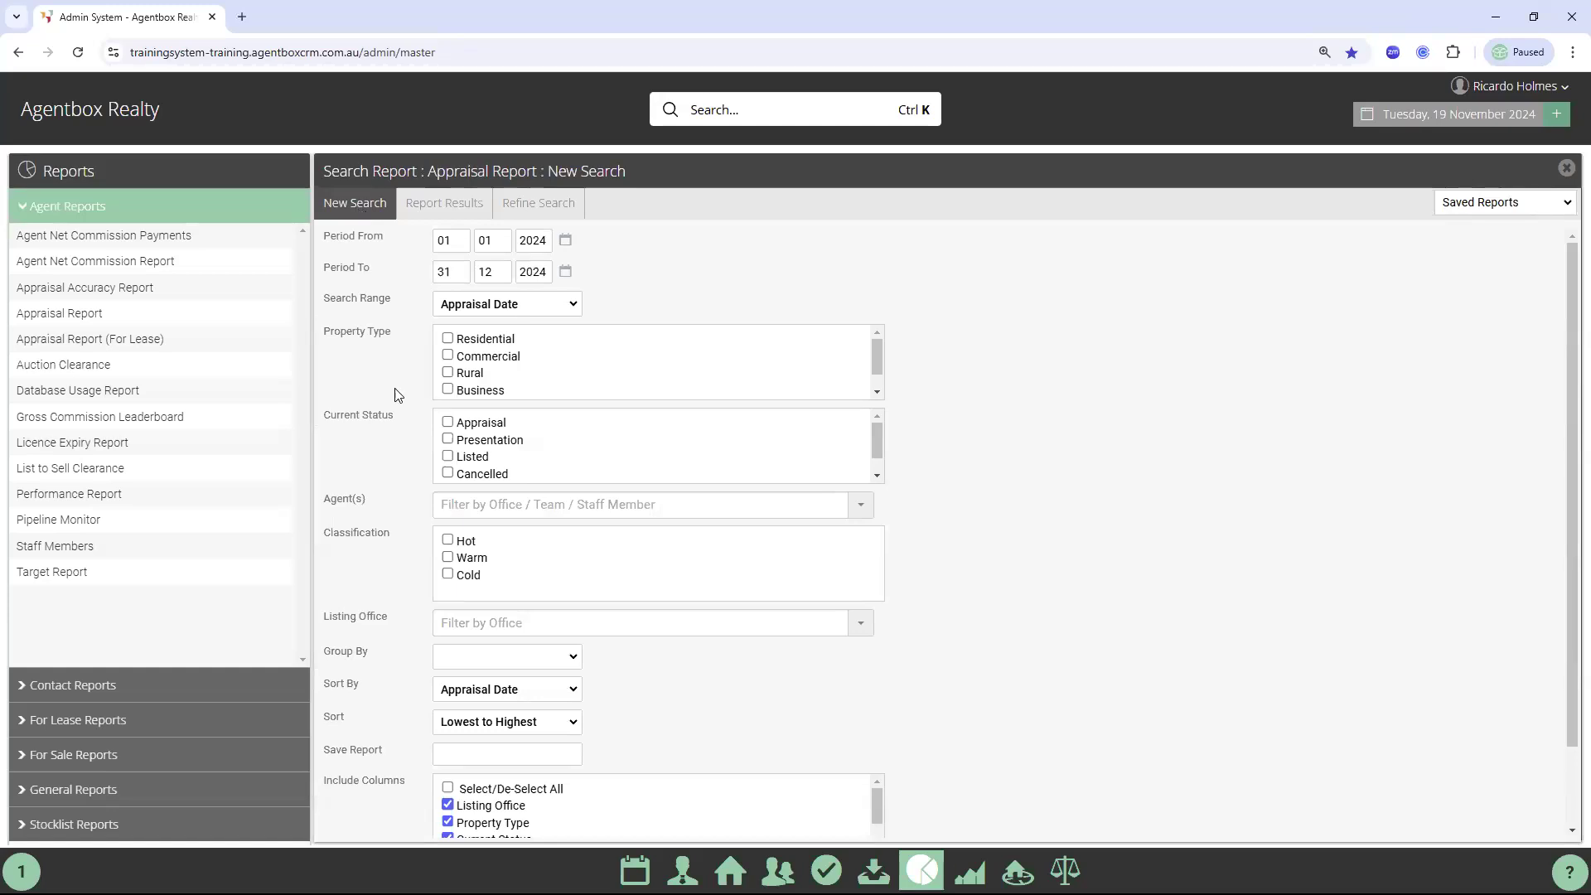
pyautogui.moveTo(327, 649); pyautogui.dragTo(374, 645)
pyautogui.click(341, 665)
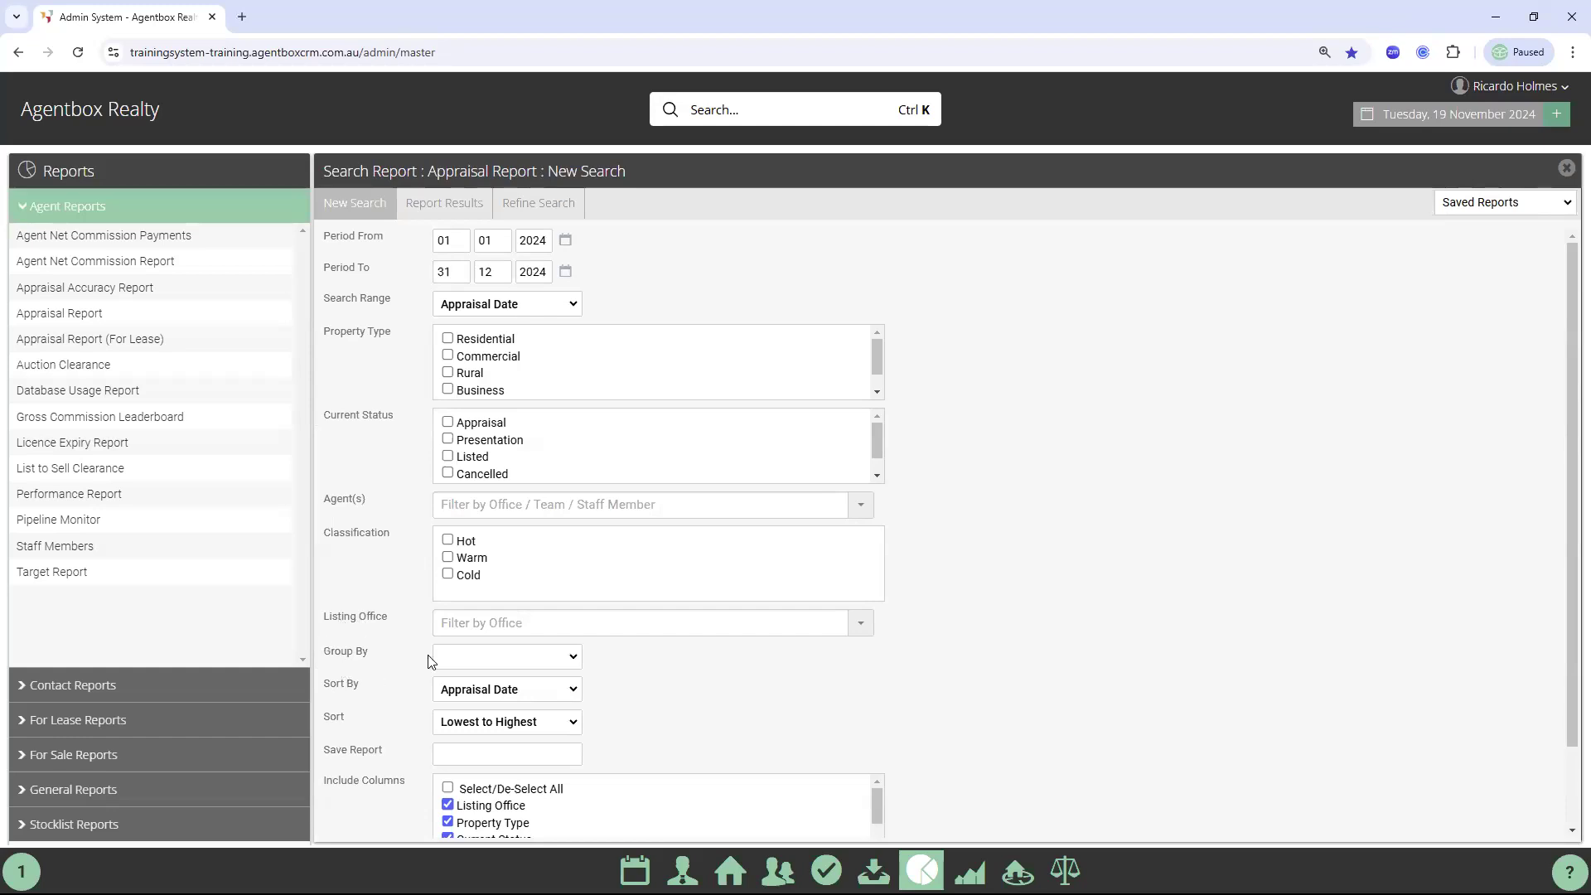
pyautogui.click(474, 656)
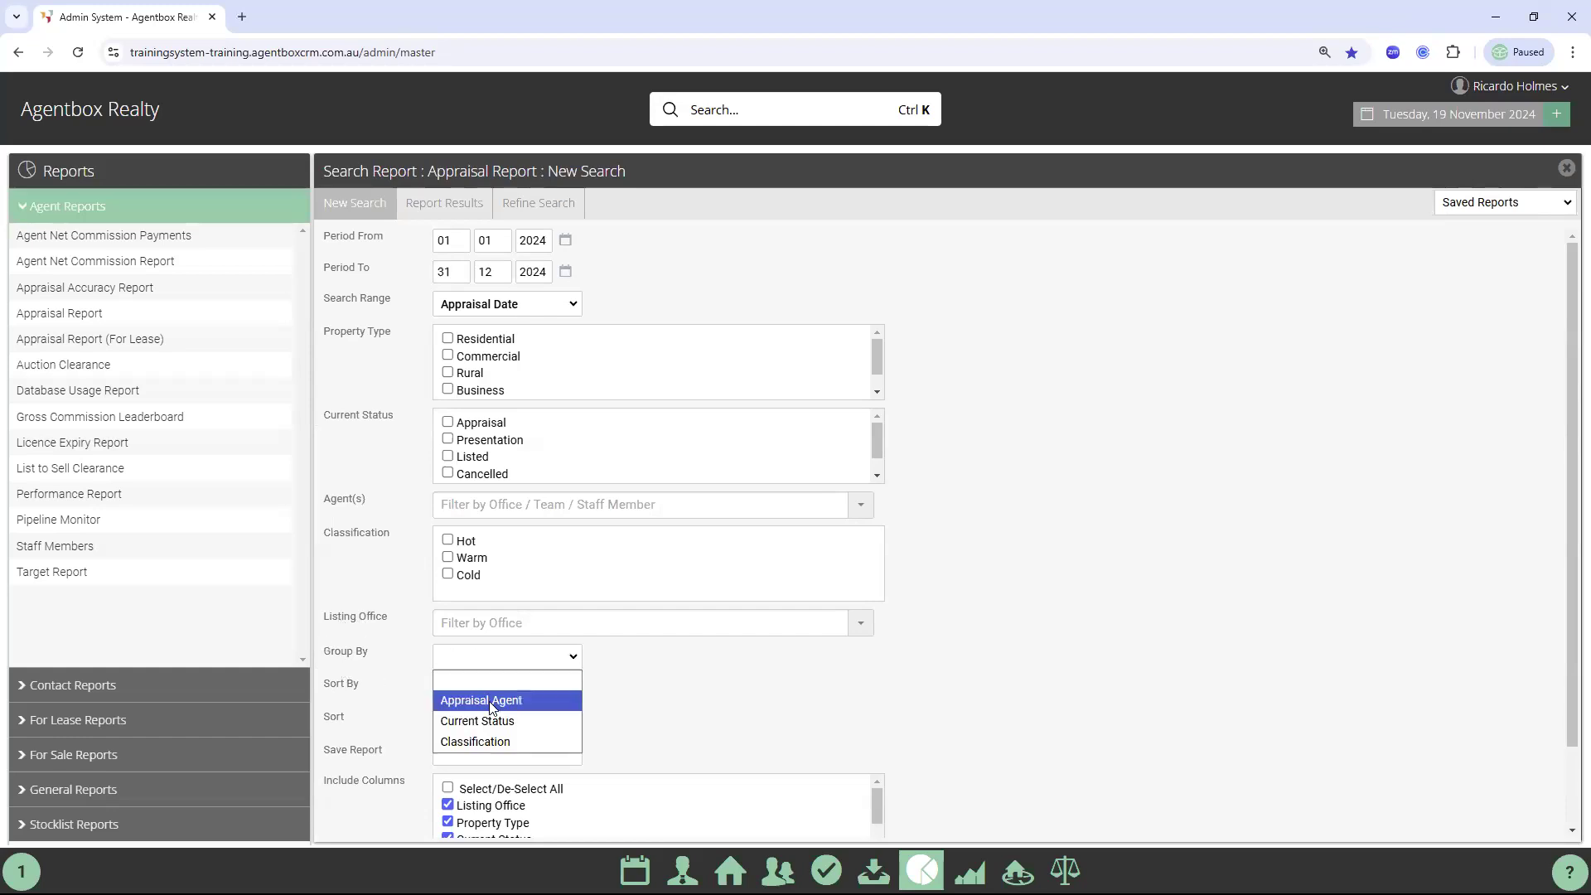
pyautogui.click(504, 706)
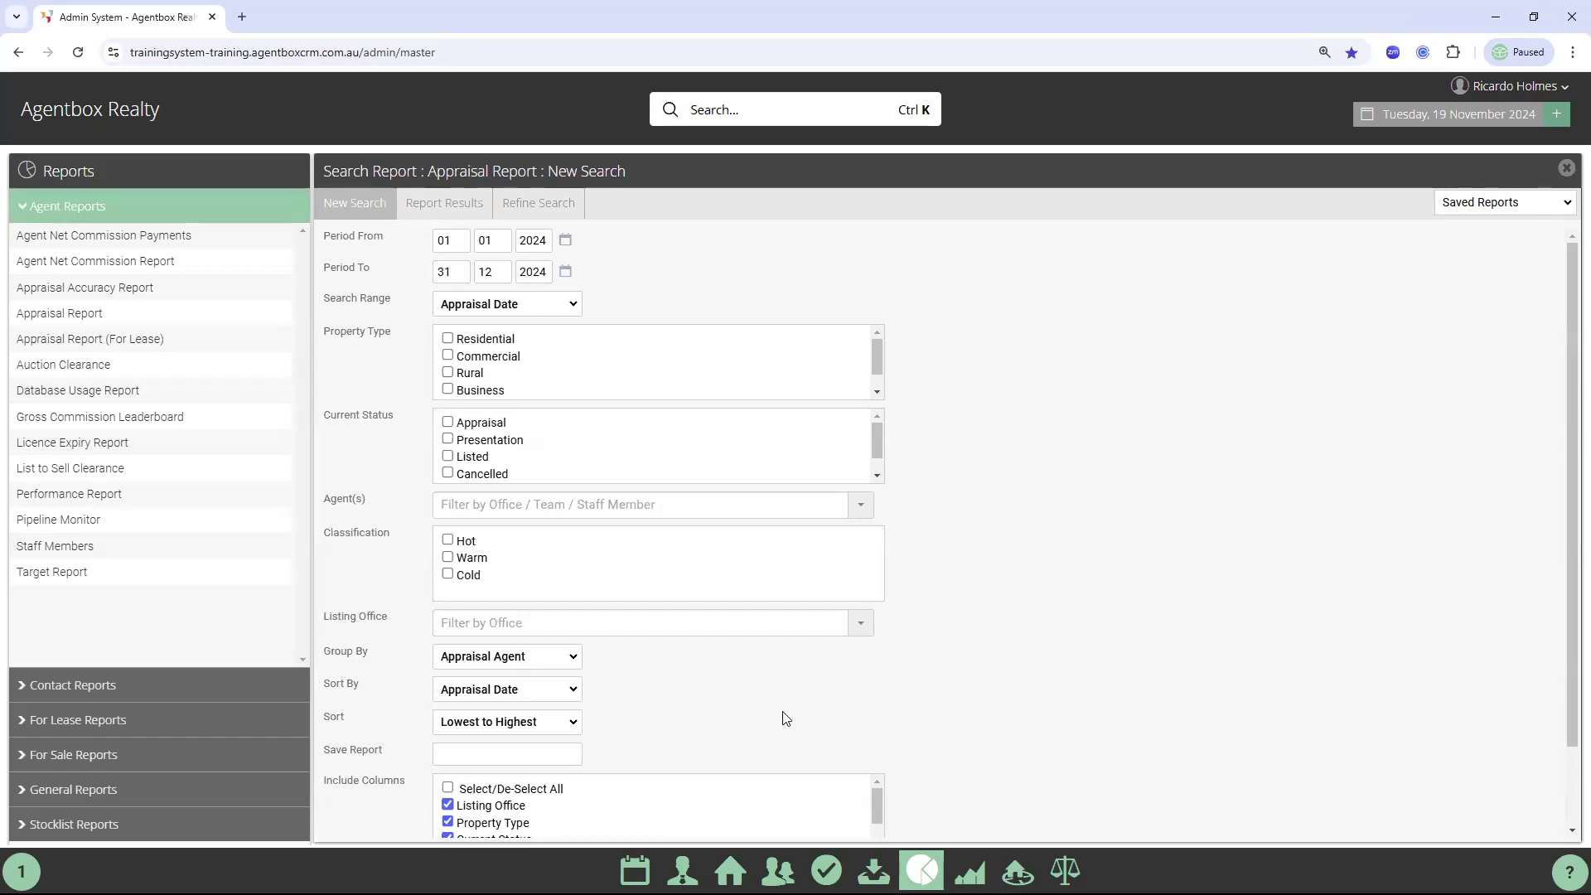
pyautogui.scroll(-1, 530, 808)
pyautogui.click(491, 816)
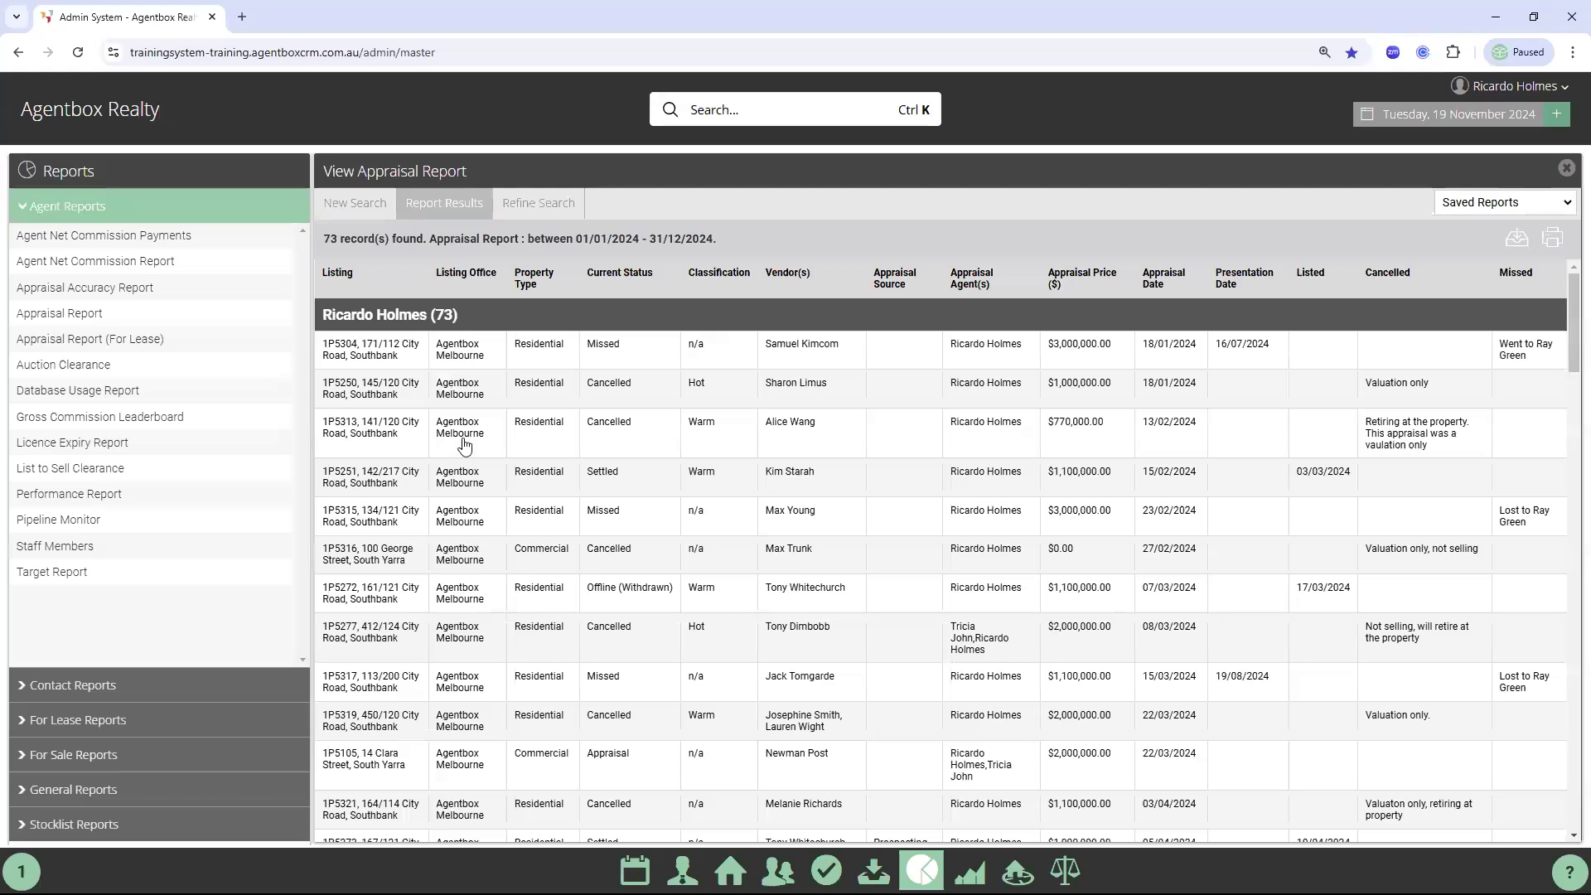
# Scroll through the agent-grouped results, then refine and start a fresh search
pyautogui.scroll(-15, 467, 456)
pyautogui.scroll(-5, 467, 456)
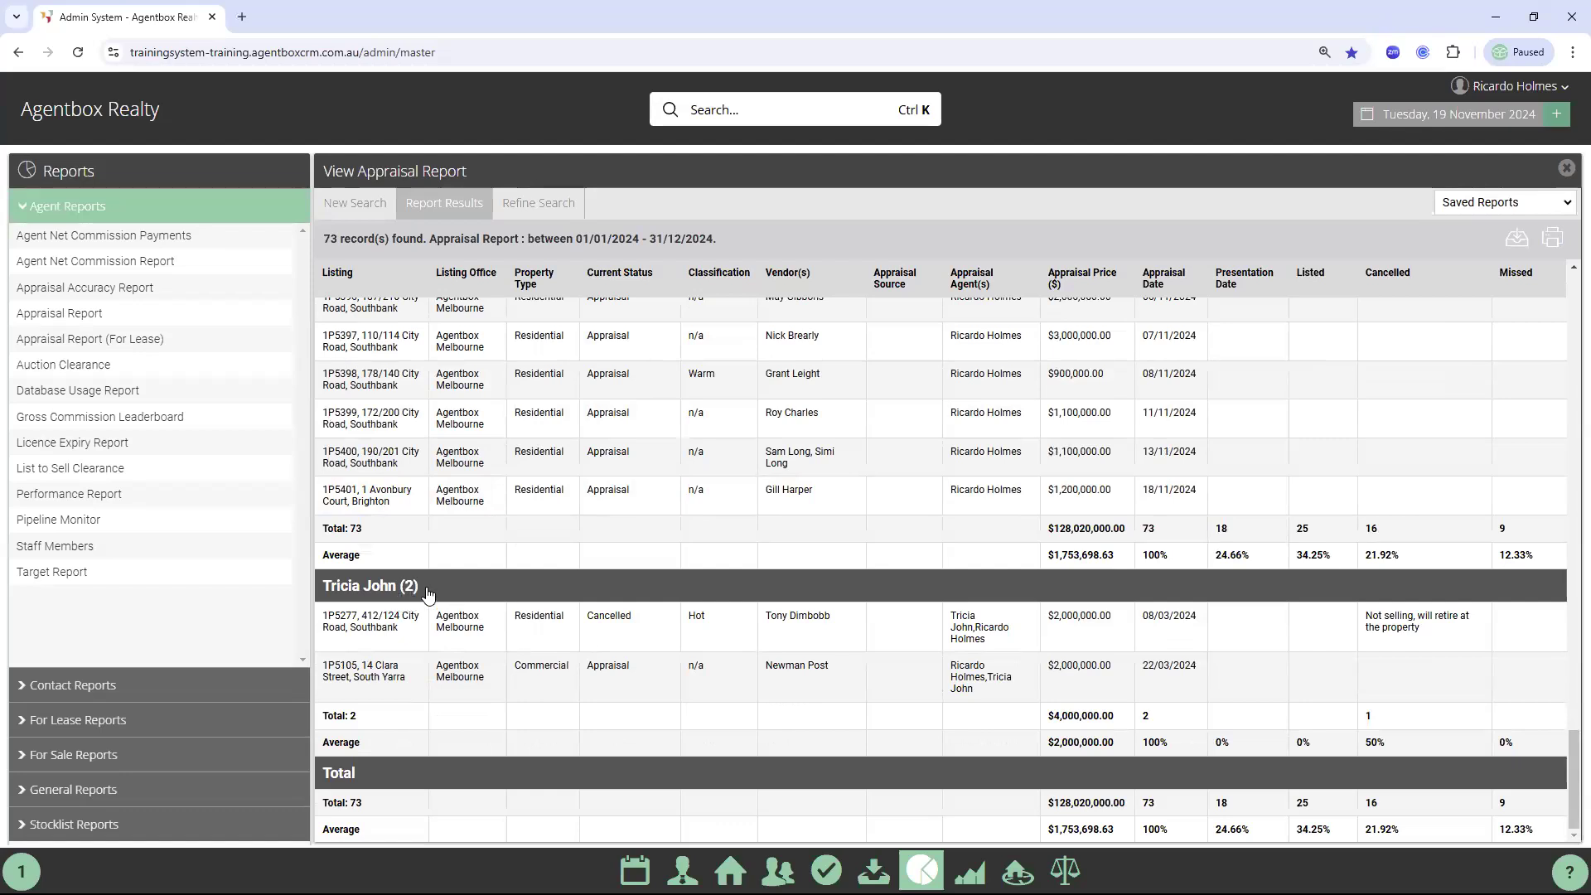
pyautogui.click(529, 207)
pyautogui.click(378, 207)
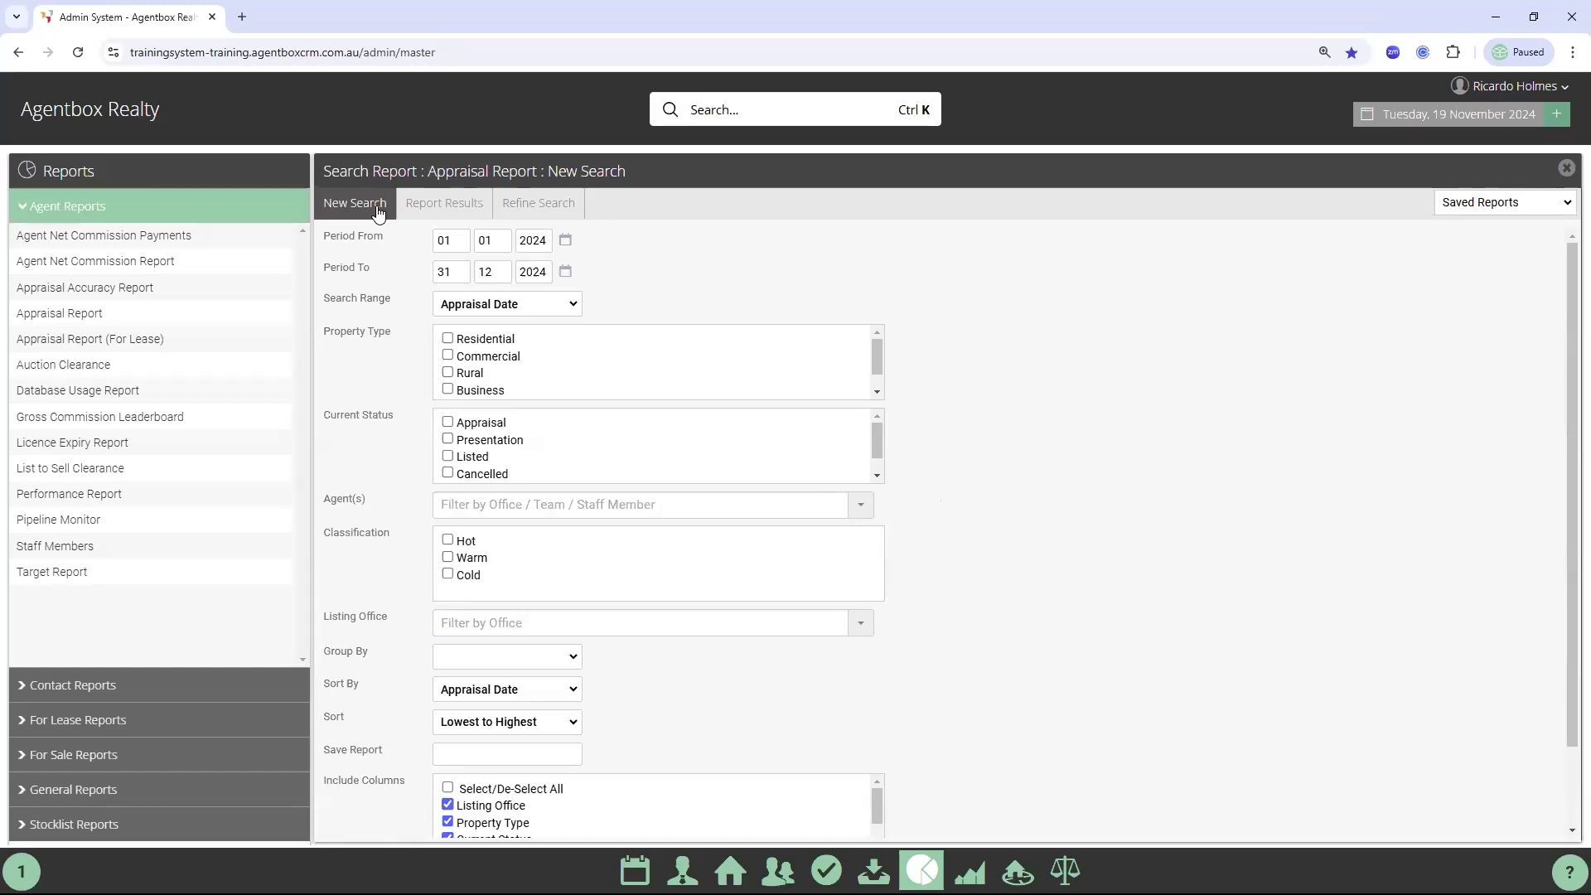
# Set the report's Group By to Current Status and run the search
pyautogui.moveTo(367, 654); pyautogui.dragTo(321, 648)
pyautogui.click(321, 648)
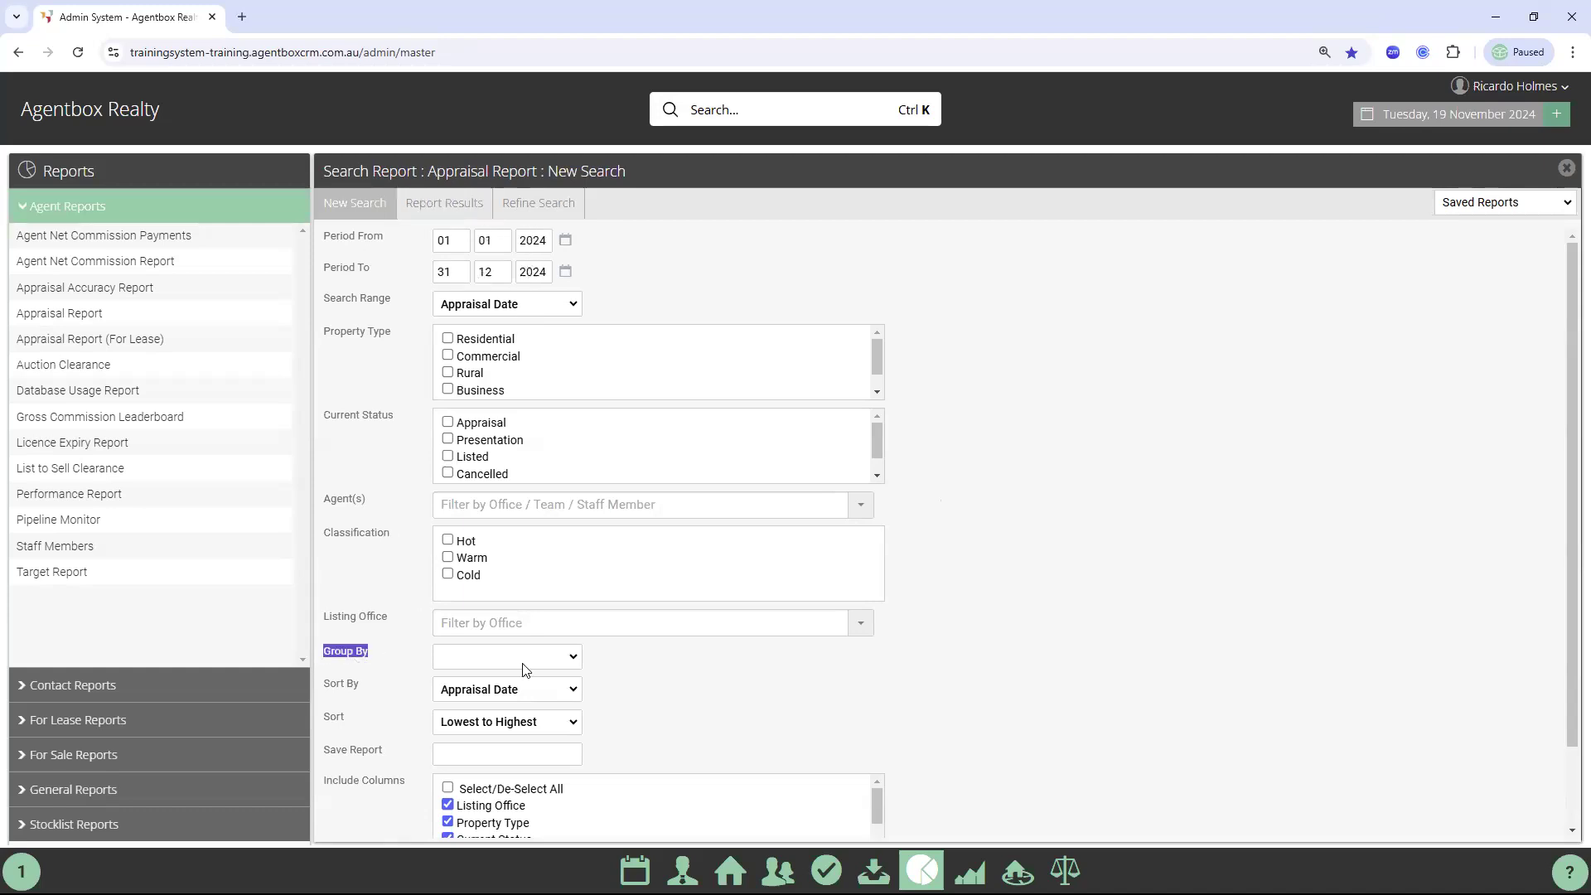
pyautogui.click(499, 663)
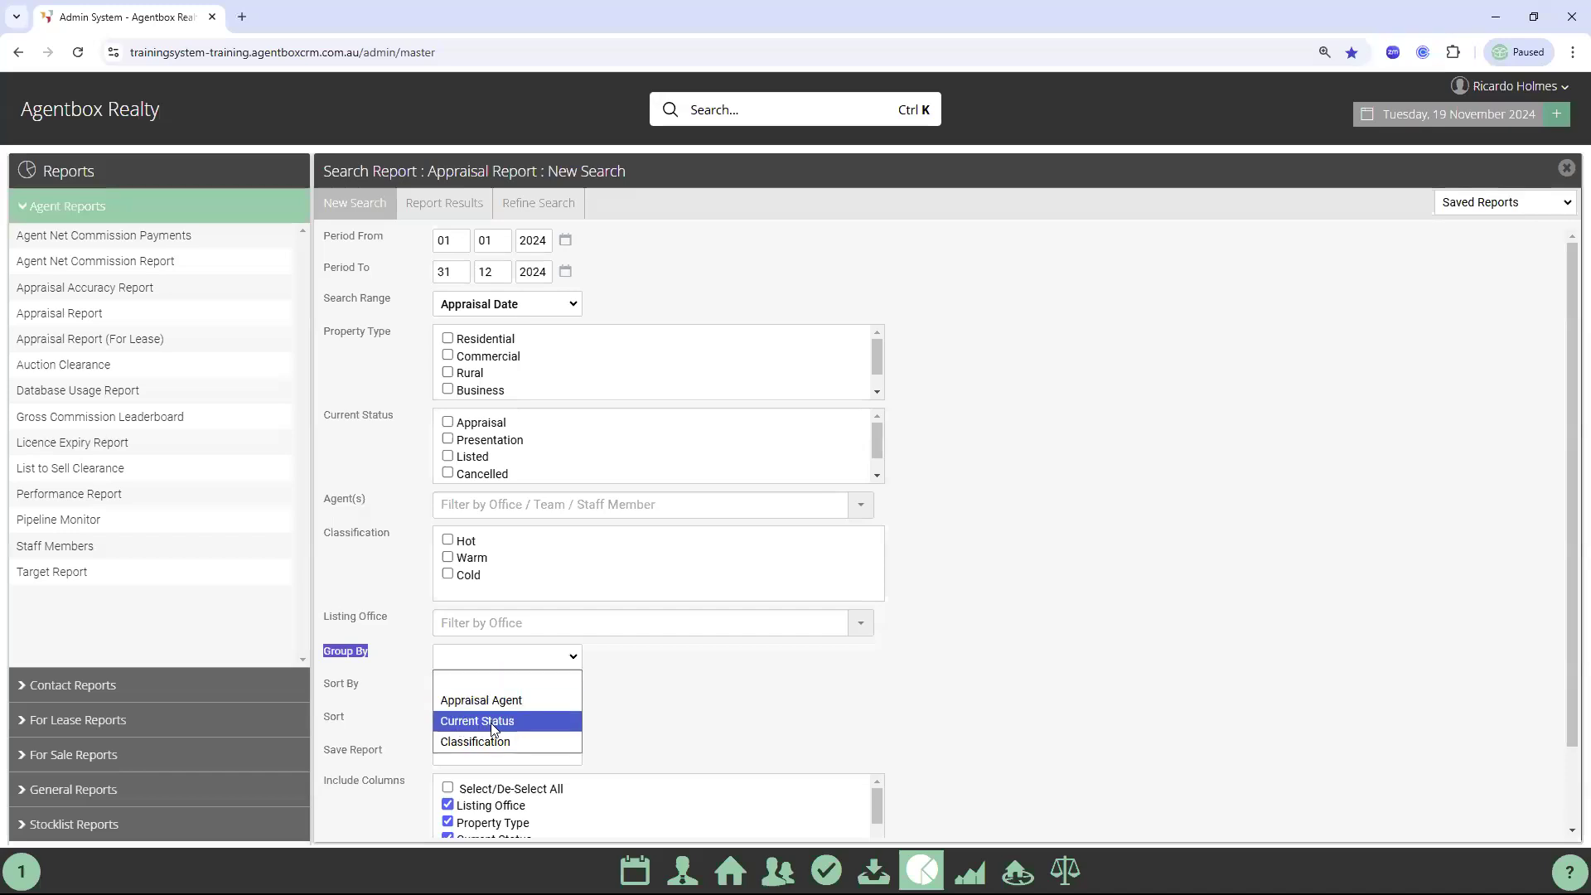
pyautogui.click(490, 721)
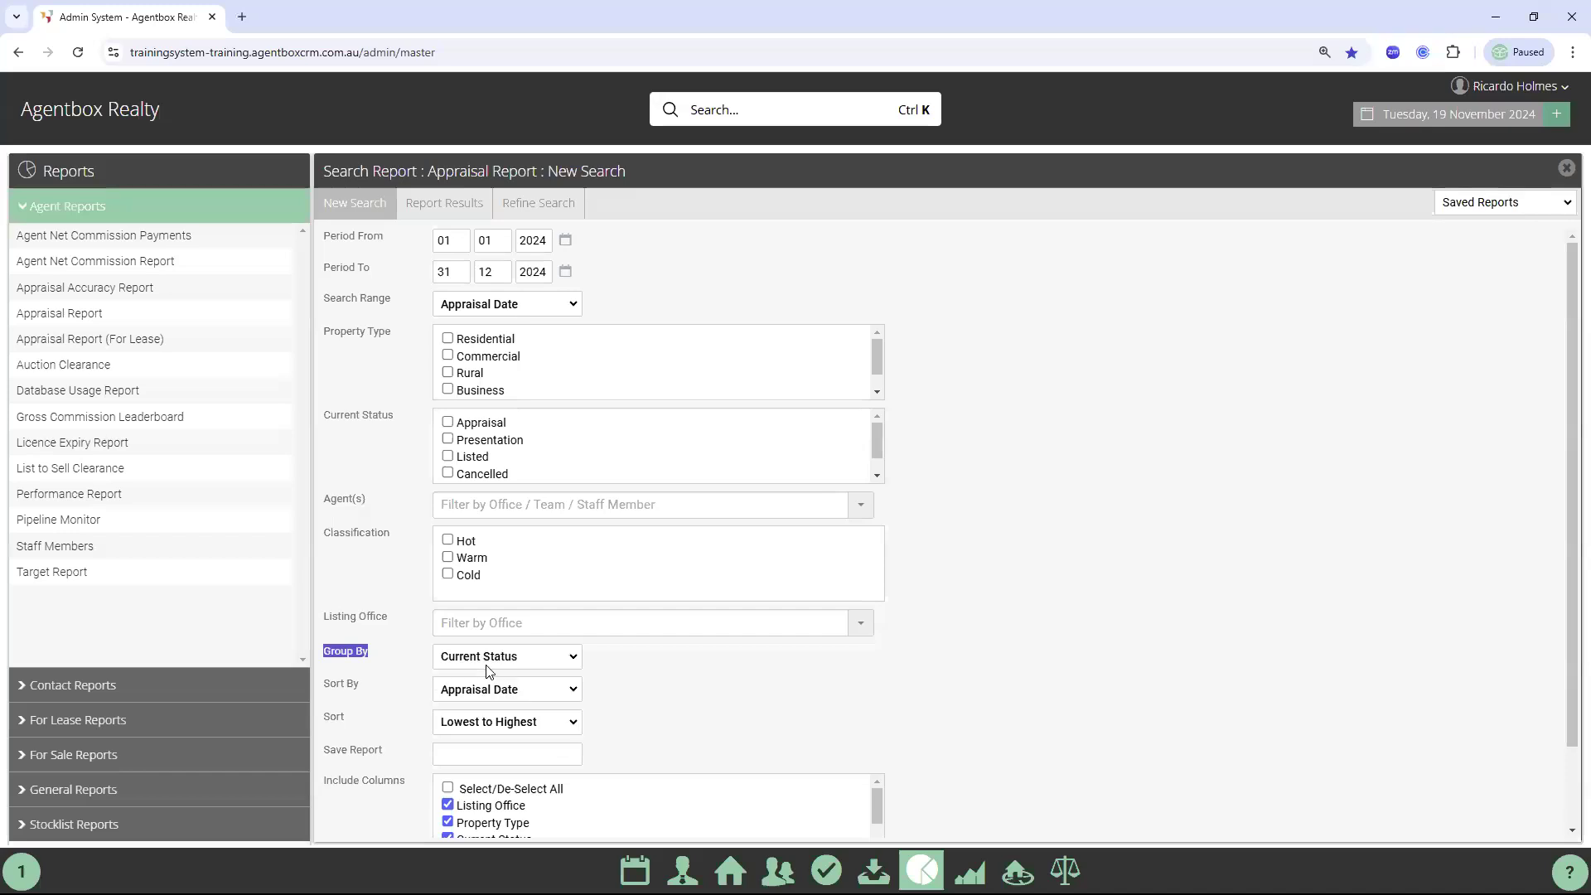
pyautogui.scroll(-1, 497, 820)
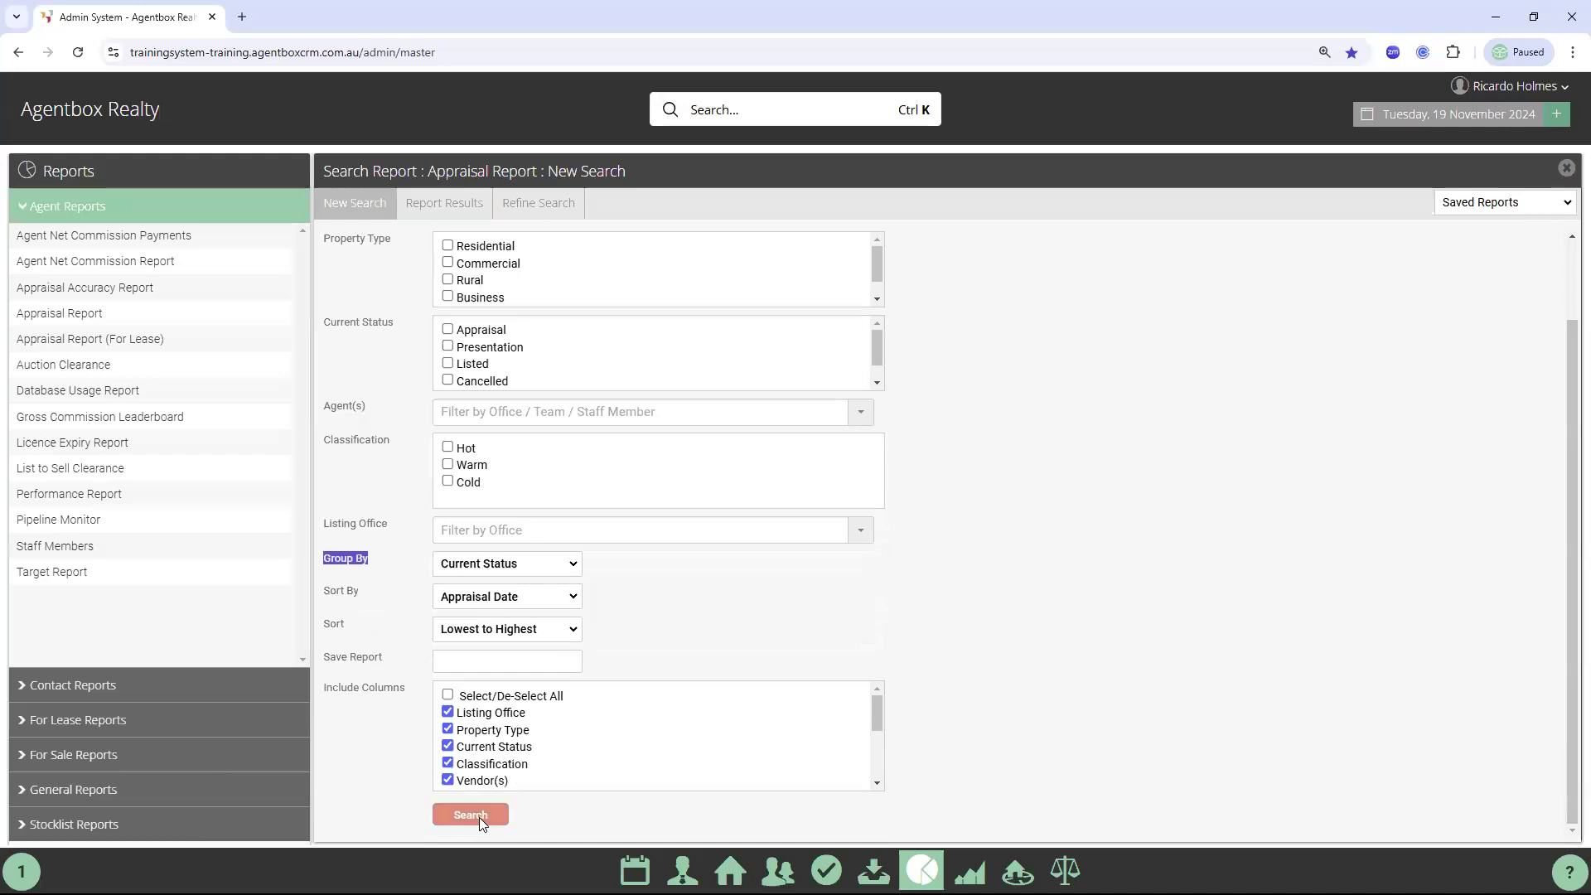
pyautogui.click(479, 818)
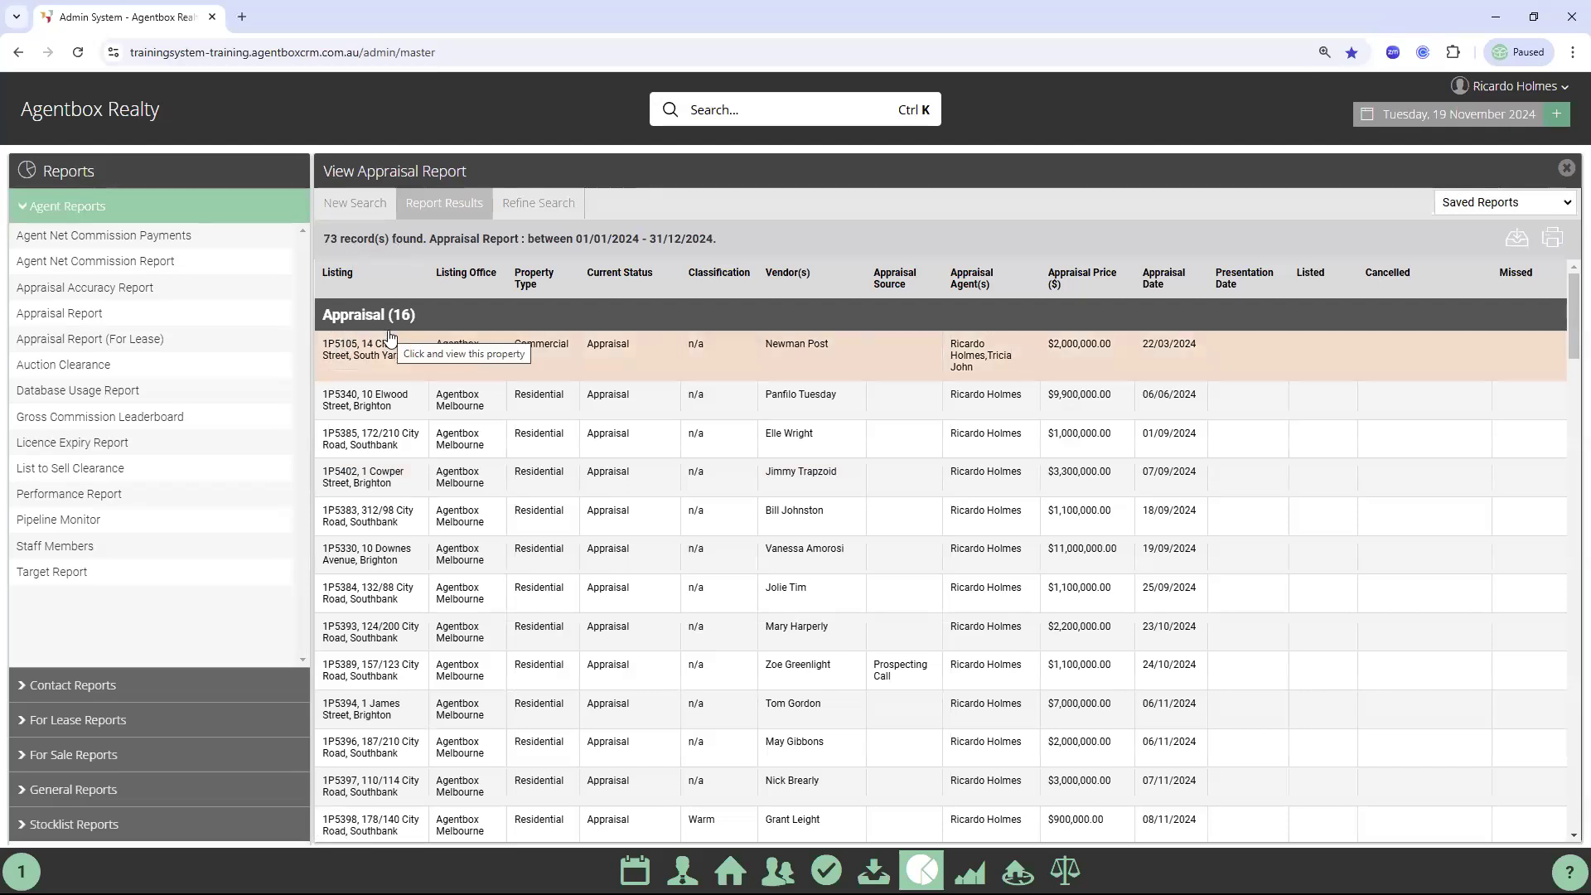
# Scroll through the 73 status-grouped records, then start a new search
pyautogui.scroll(-8, 373, 383)
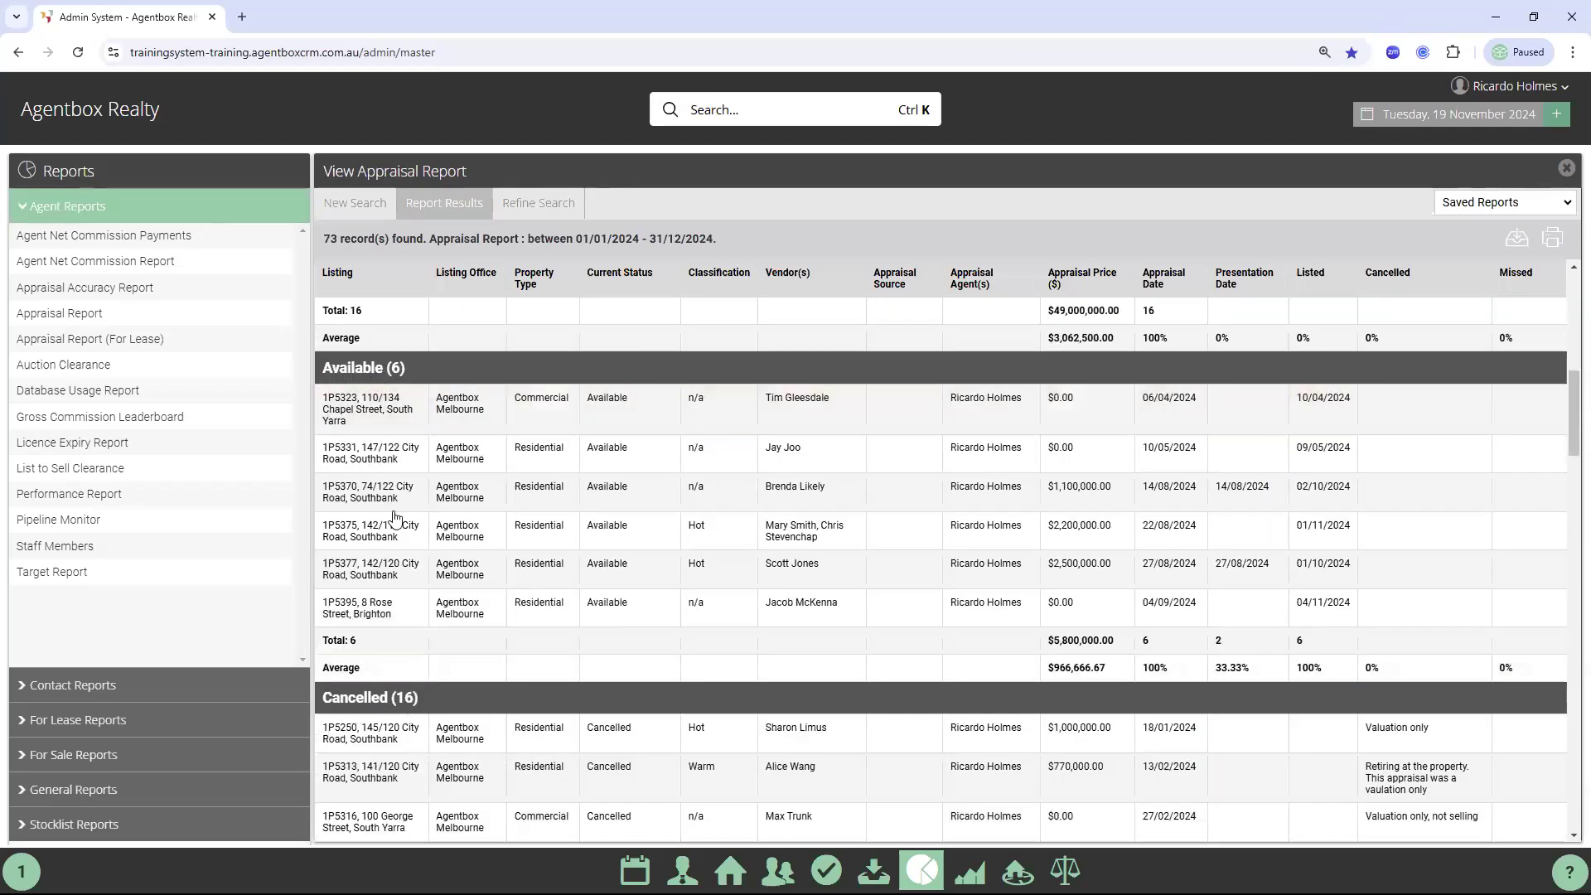
pyautogui.scroll(-3, 396, 518)
pyautogui.scroll(-10, 390, 485)
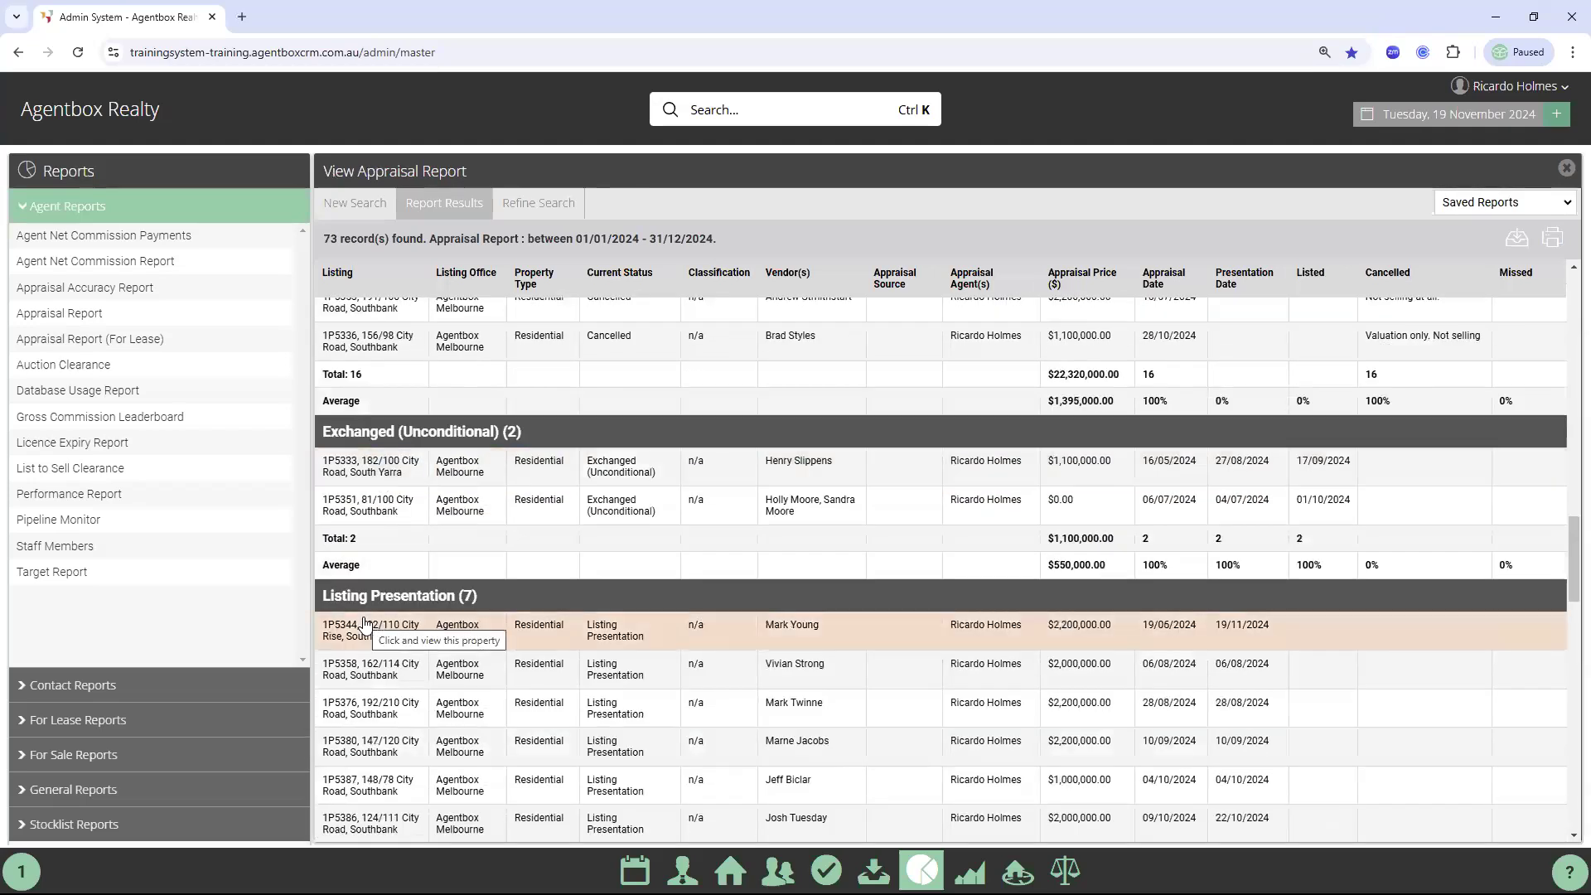
pyautogui.scroll(8, 357, 624)
pyautogui.click(362, 198)
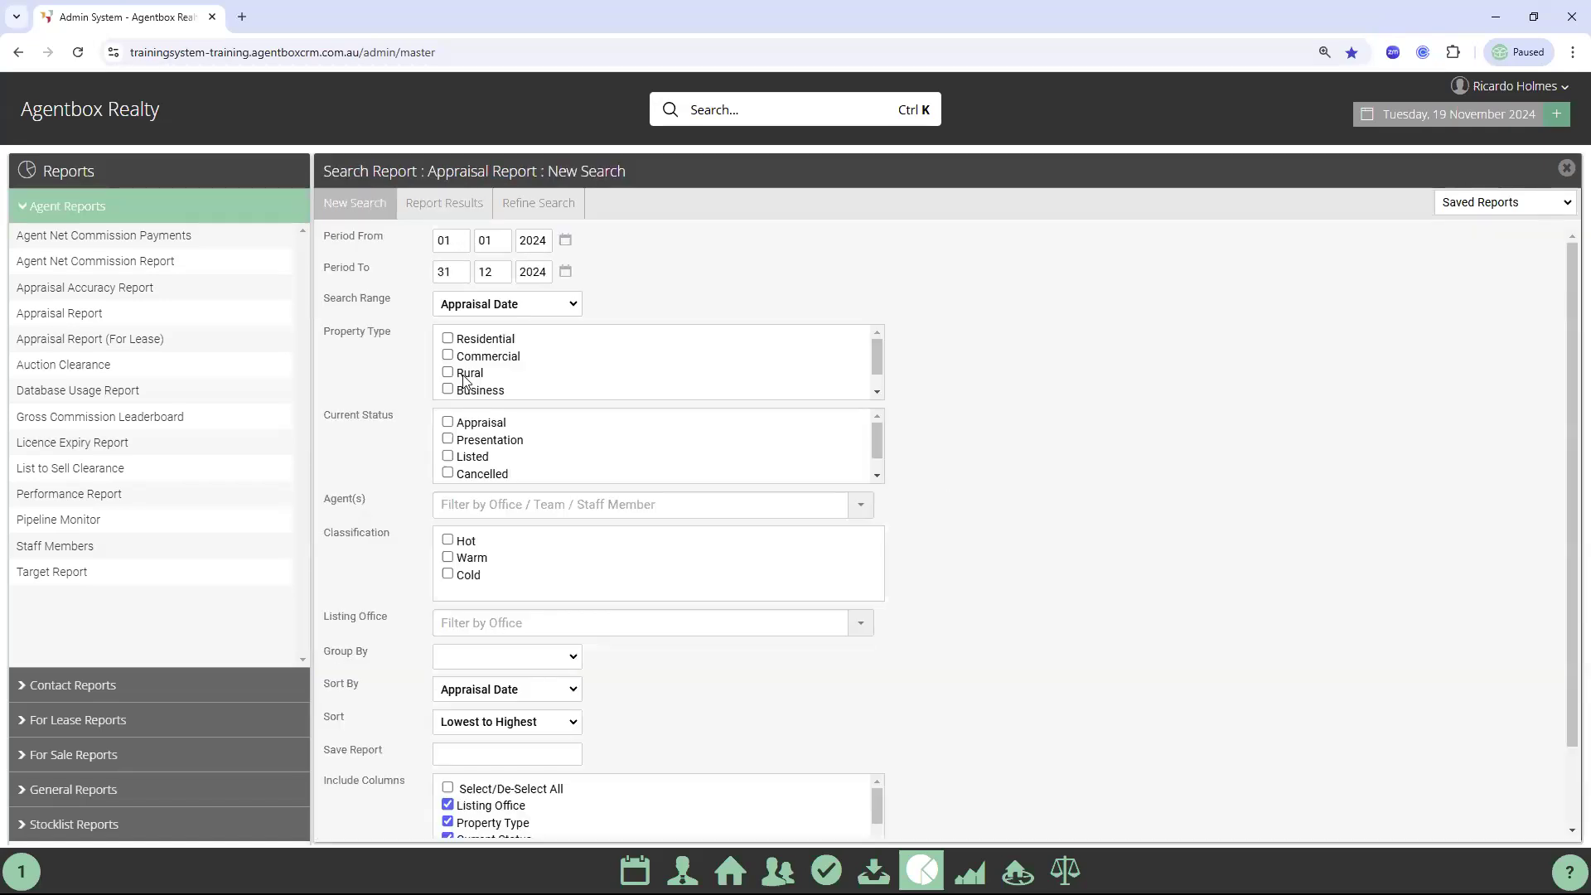
# Close the Appraisal Report panel, visit the Dashboard, then return to Reports
pyautogui.click(1566, 169)
pyautogui.click(635, 870)
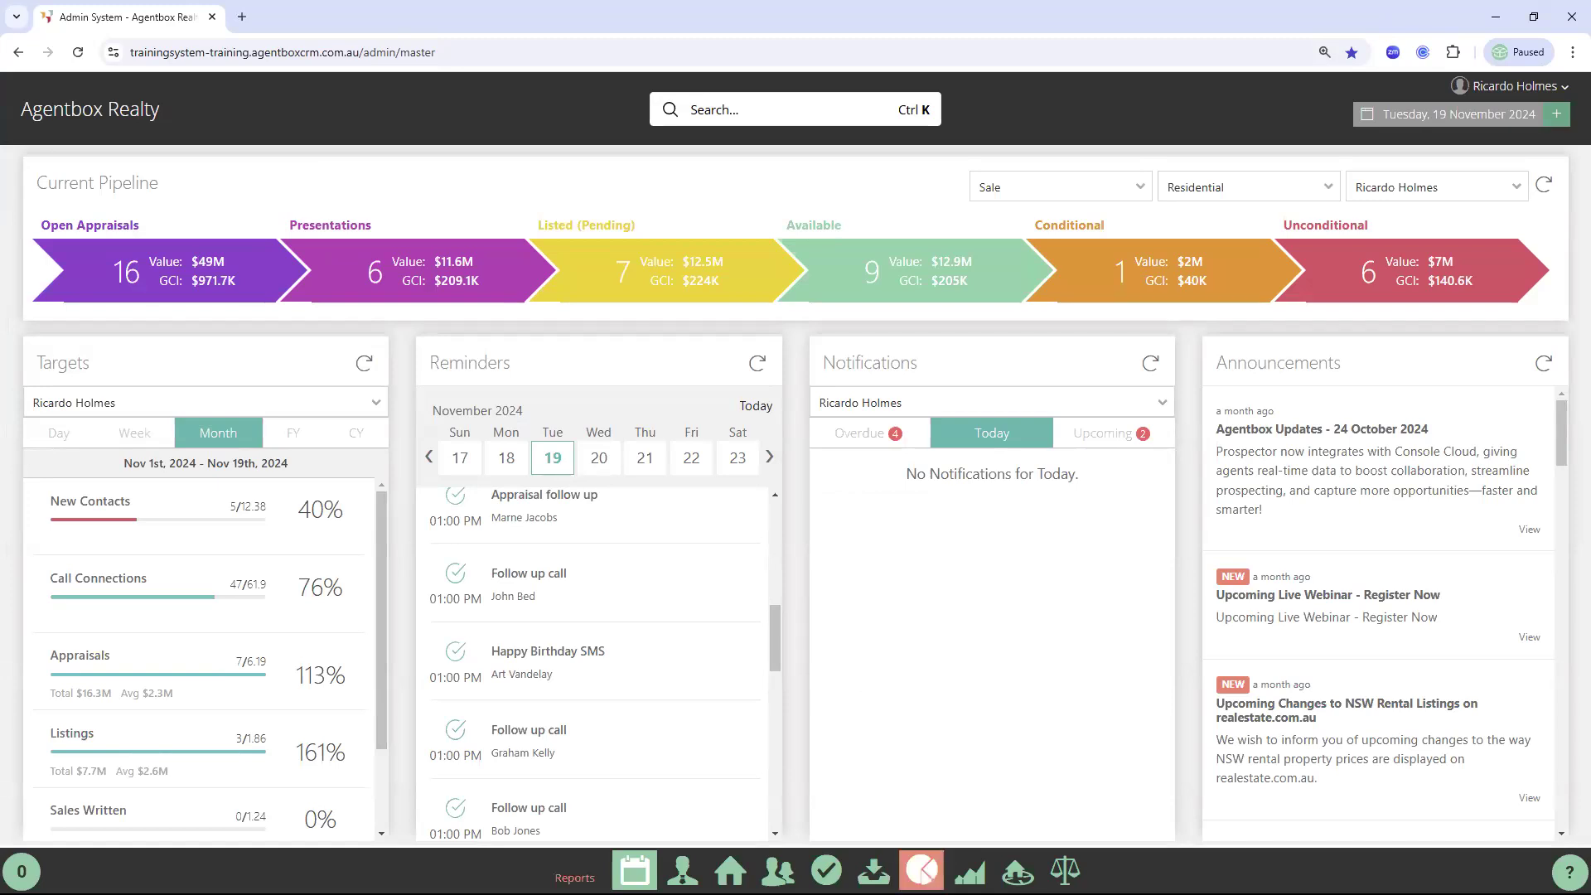
pyautogui.click(922, 870)
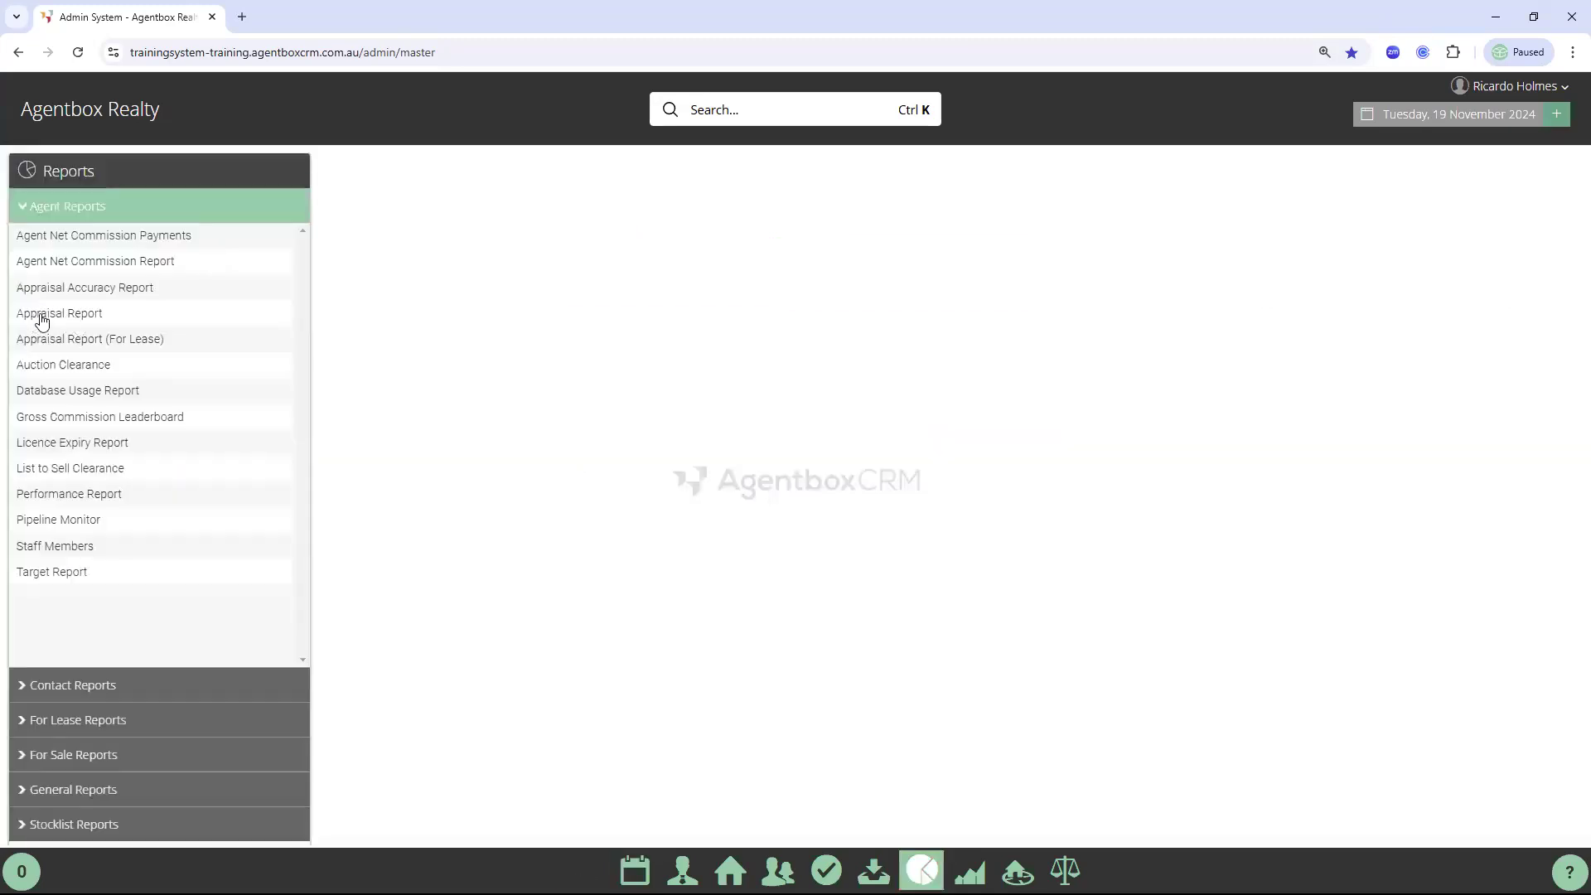
# Open the Appraisal Report and change both period years from 2024 to 2023
pyautogui.click(55, 319)
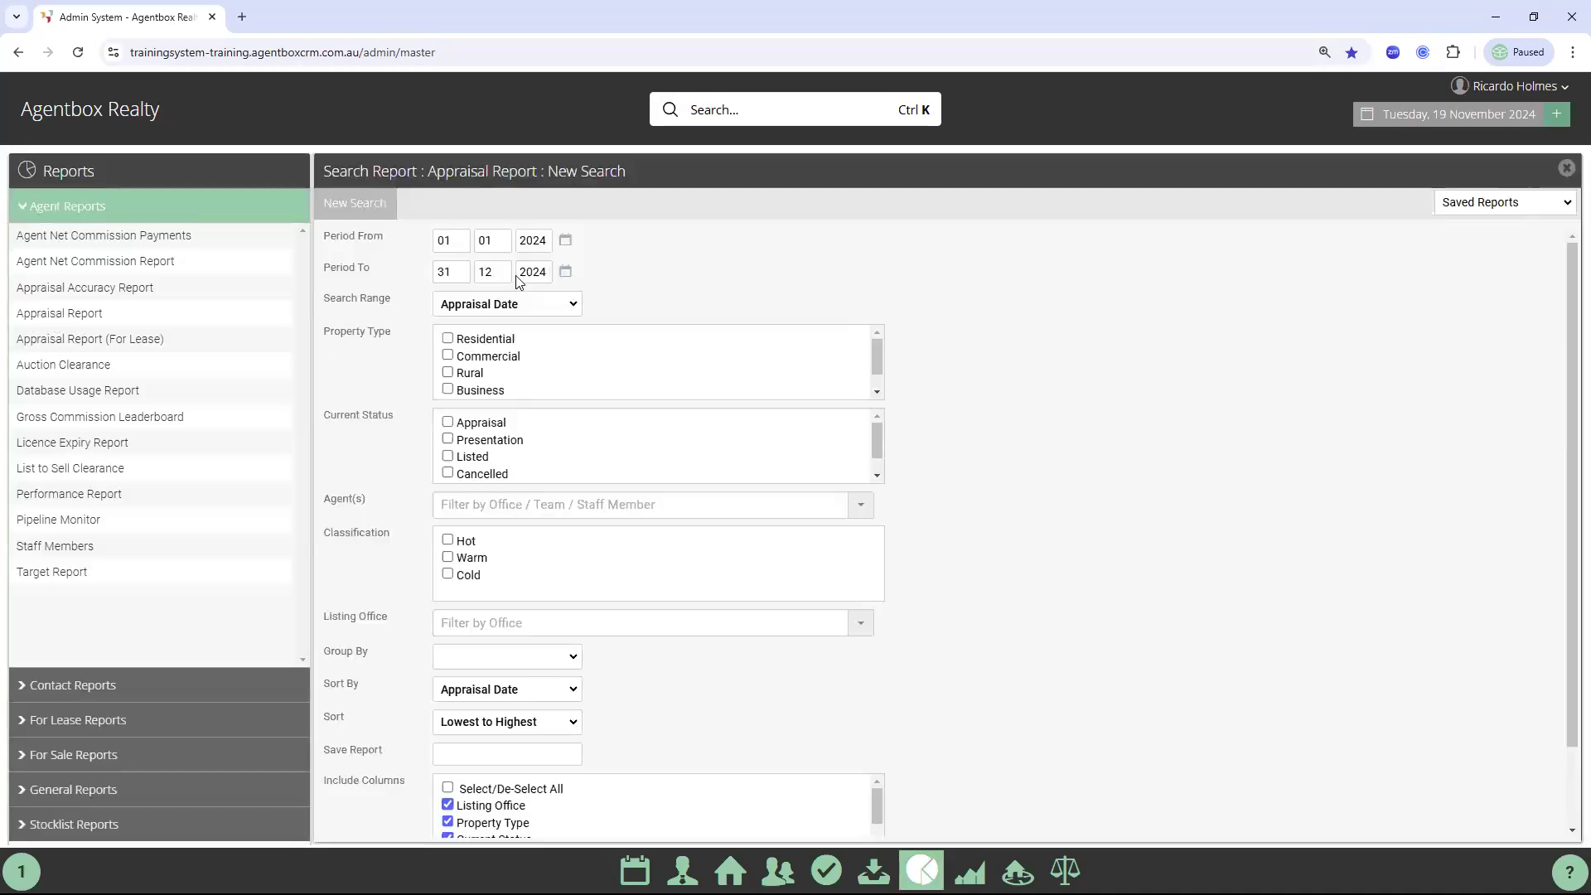
pyautogui.click(546, 239)
pyautogui.press('BackSpace')
pyautogui.click(549, 272)
pyautogui.press('BackSpace')
pyautogui.write('3')
# Tick Cancelled and Missed statuses, group by Current Status, and run the search
pyautogui.scroll(-1, 488, 444)
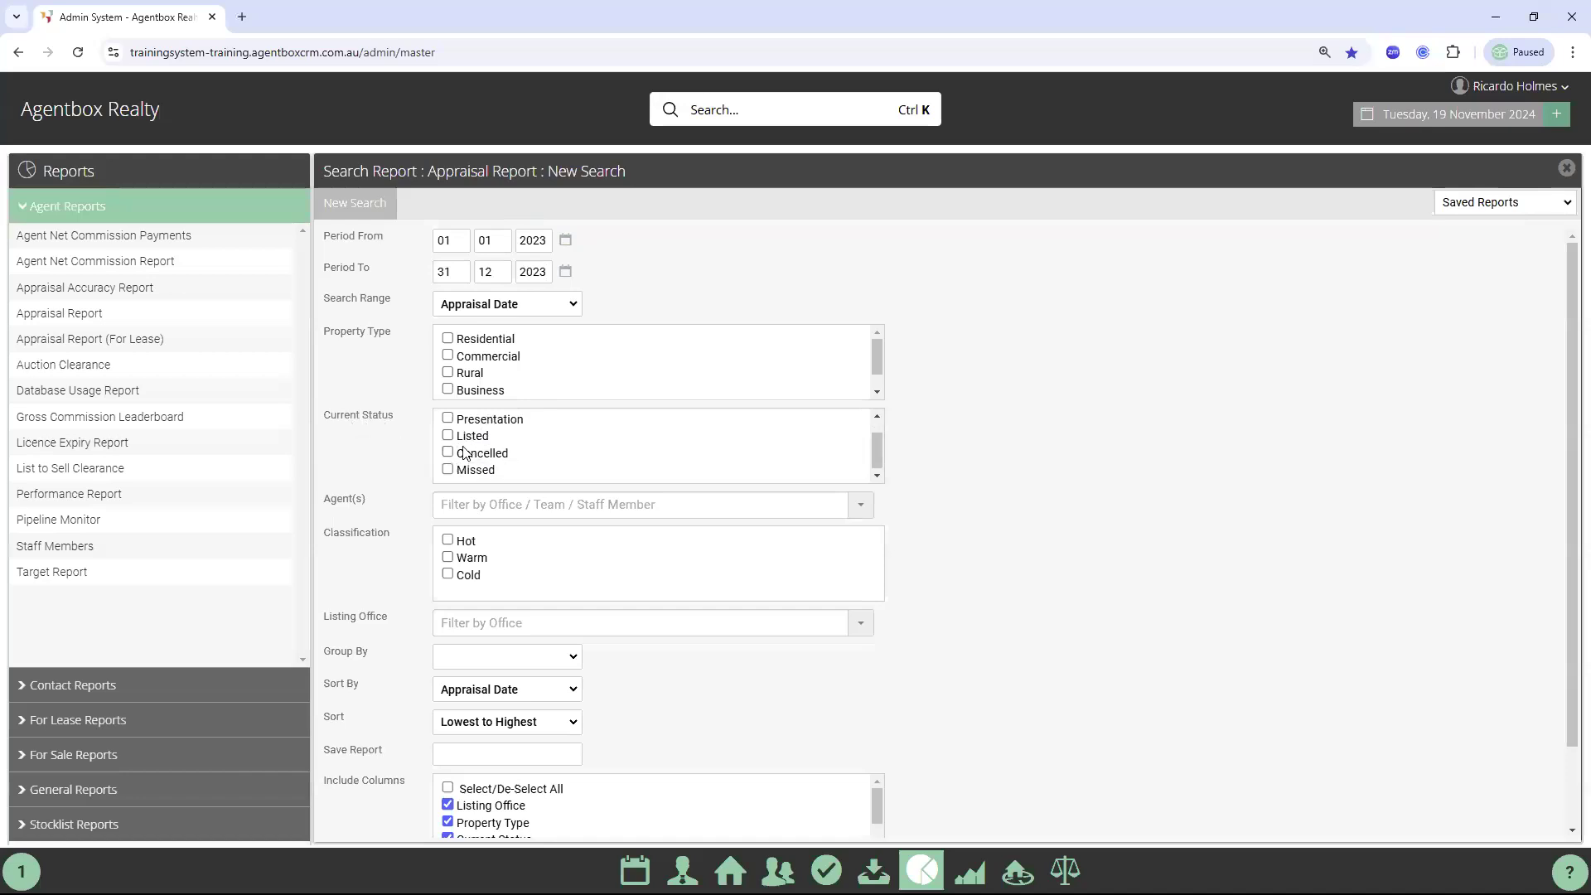
pyautogui.click(450, 452)
pyautogui.click(469, 471)
pyautogui.click(484, 659)
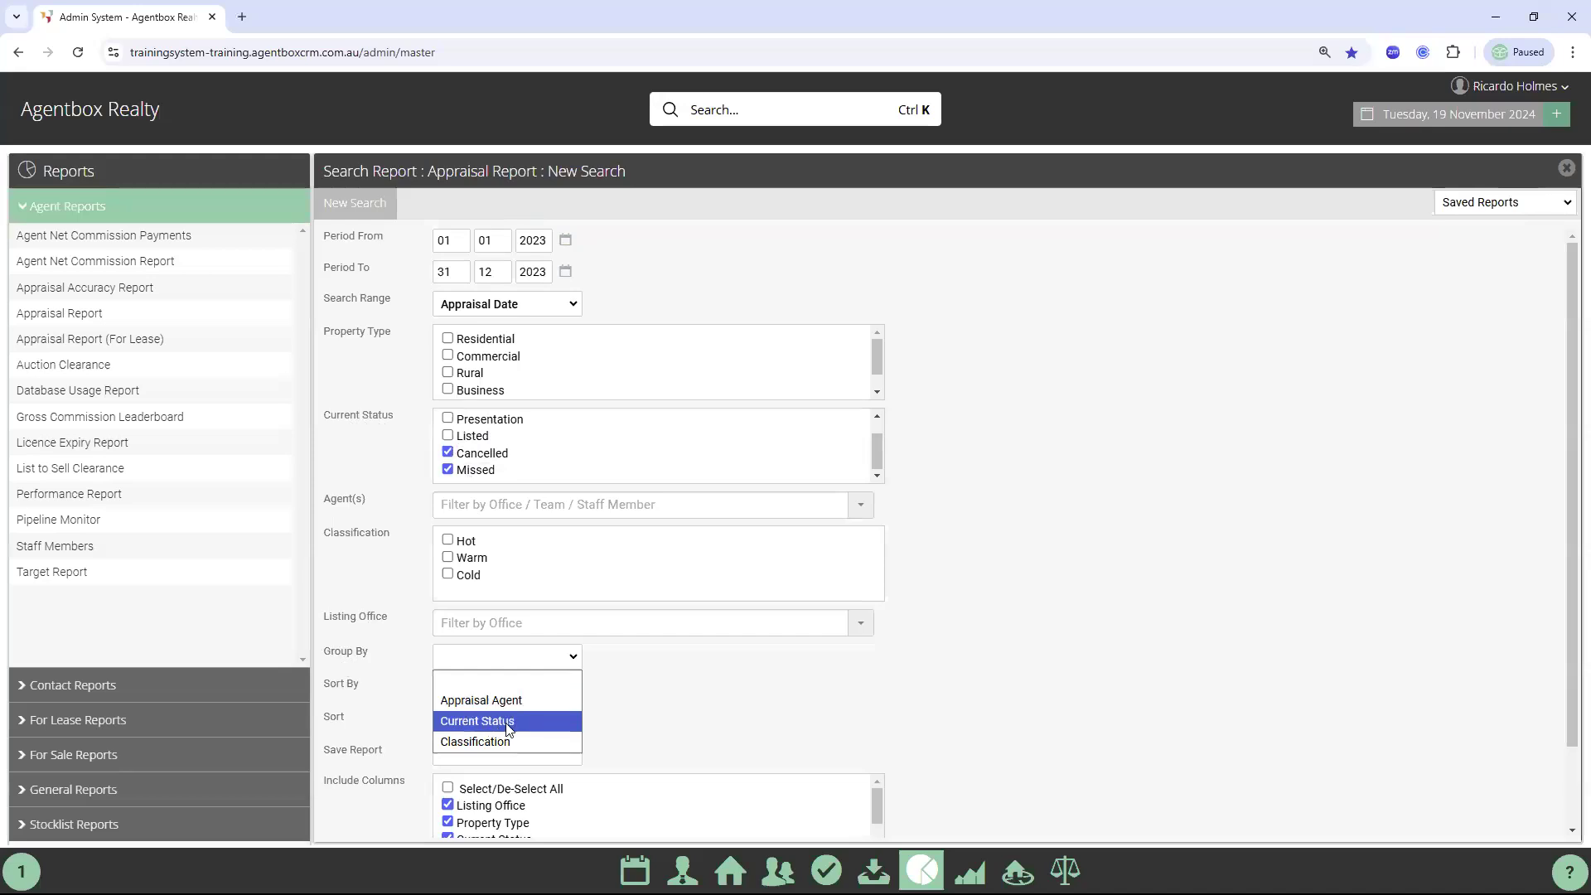
pyautogui.click(508, 721)
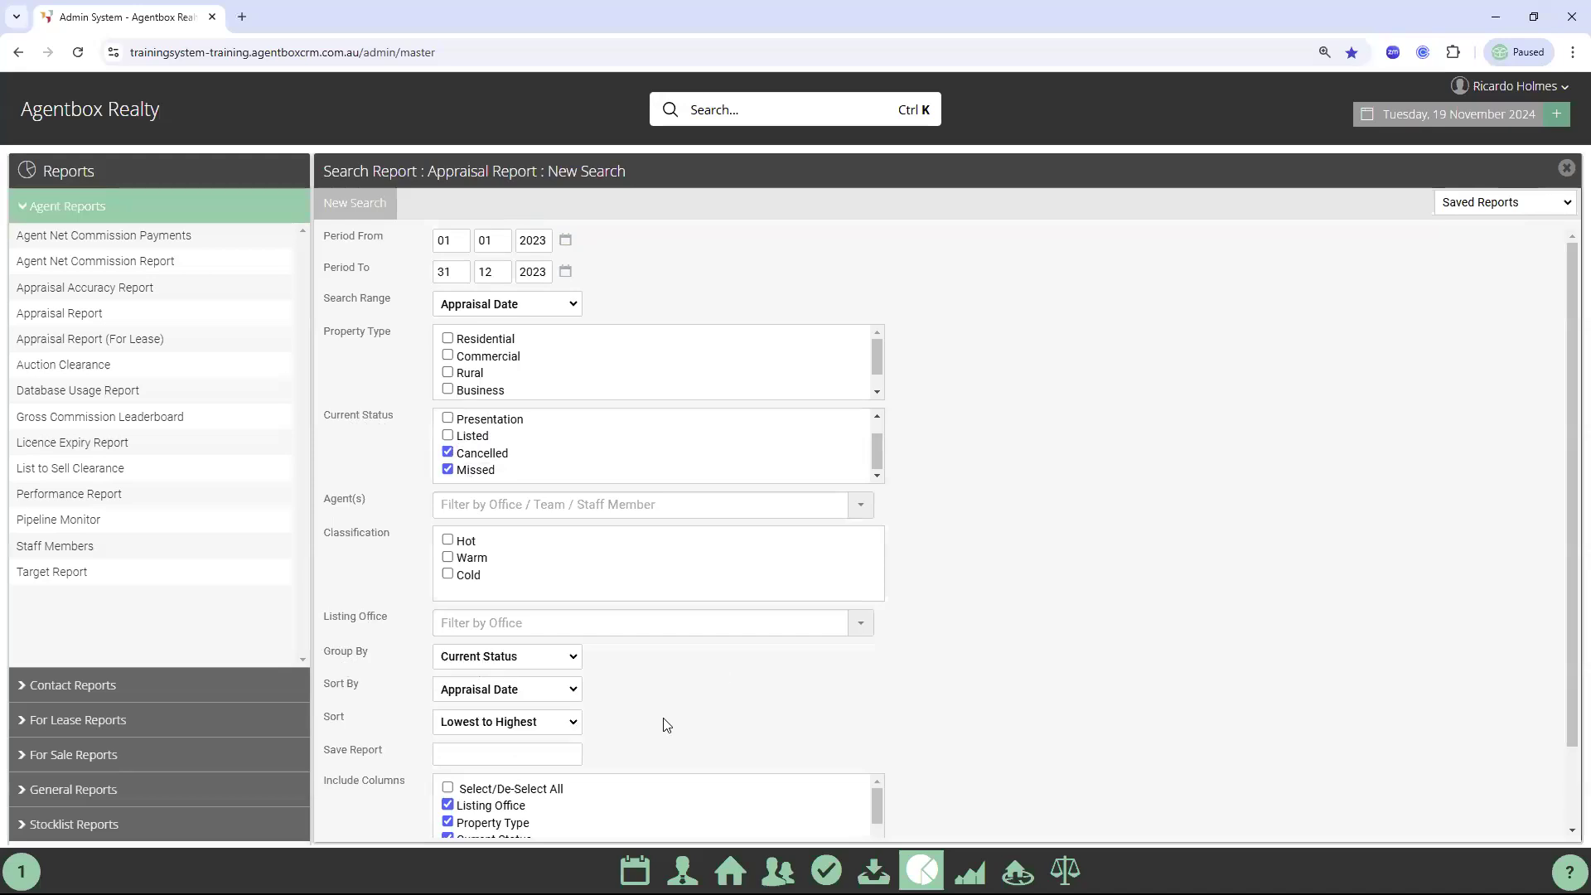
pyautogui.scroll(-1, 661, 725)
pyautogui.click(483, 814)
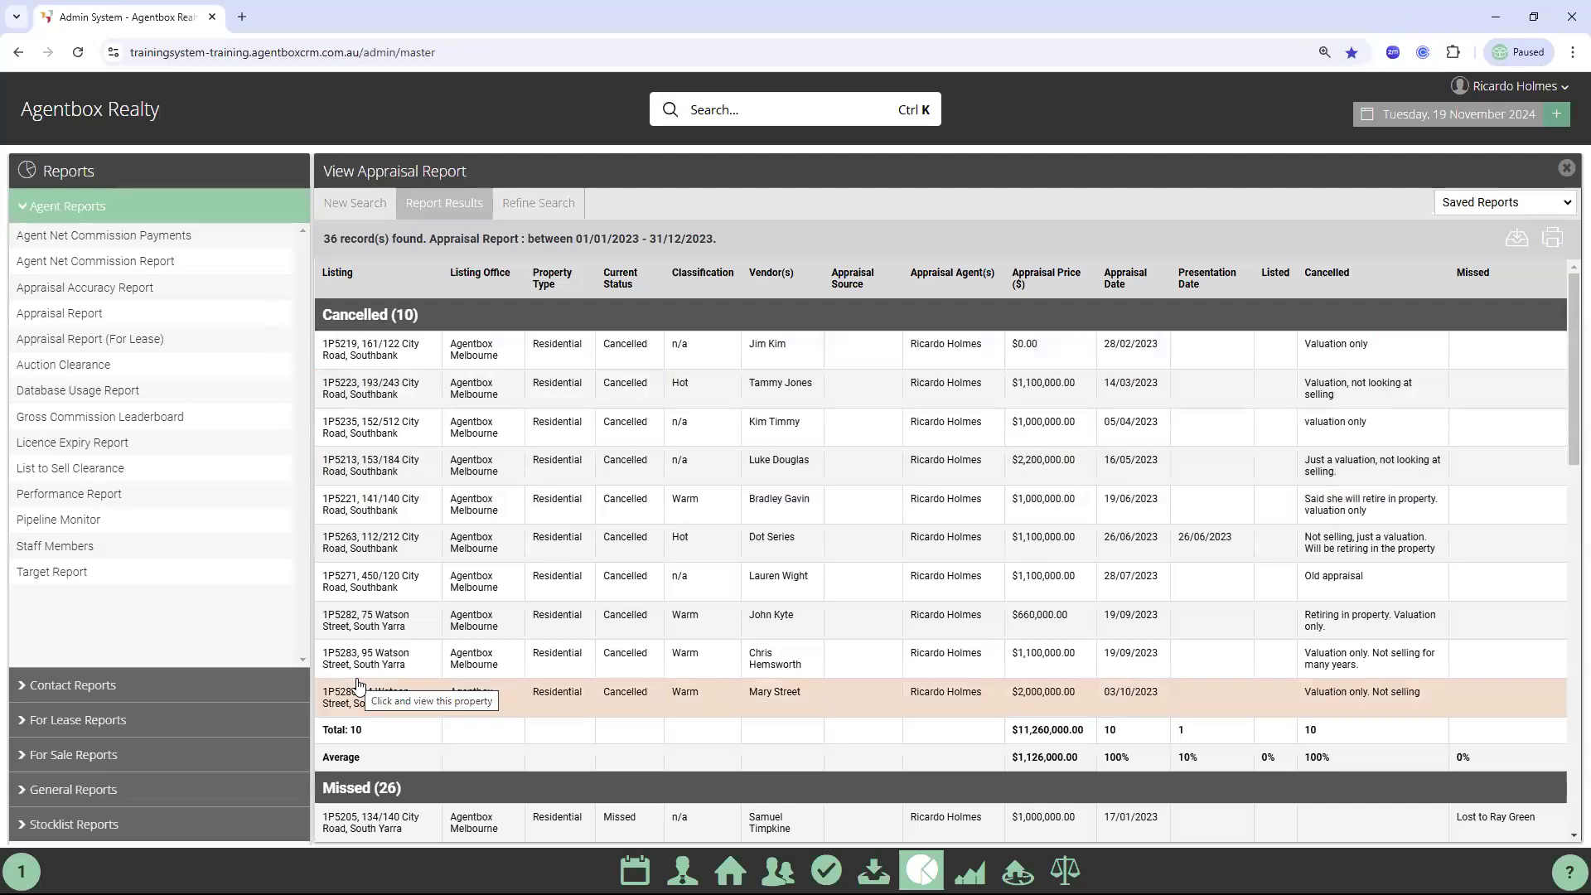
# View and close the first cancelled listing's vendor contact details
pyautogui.click(777, 348)
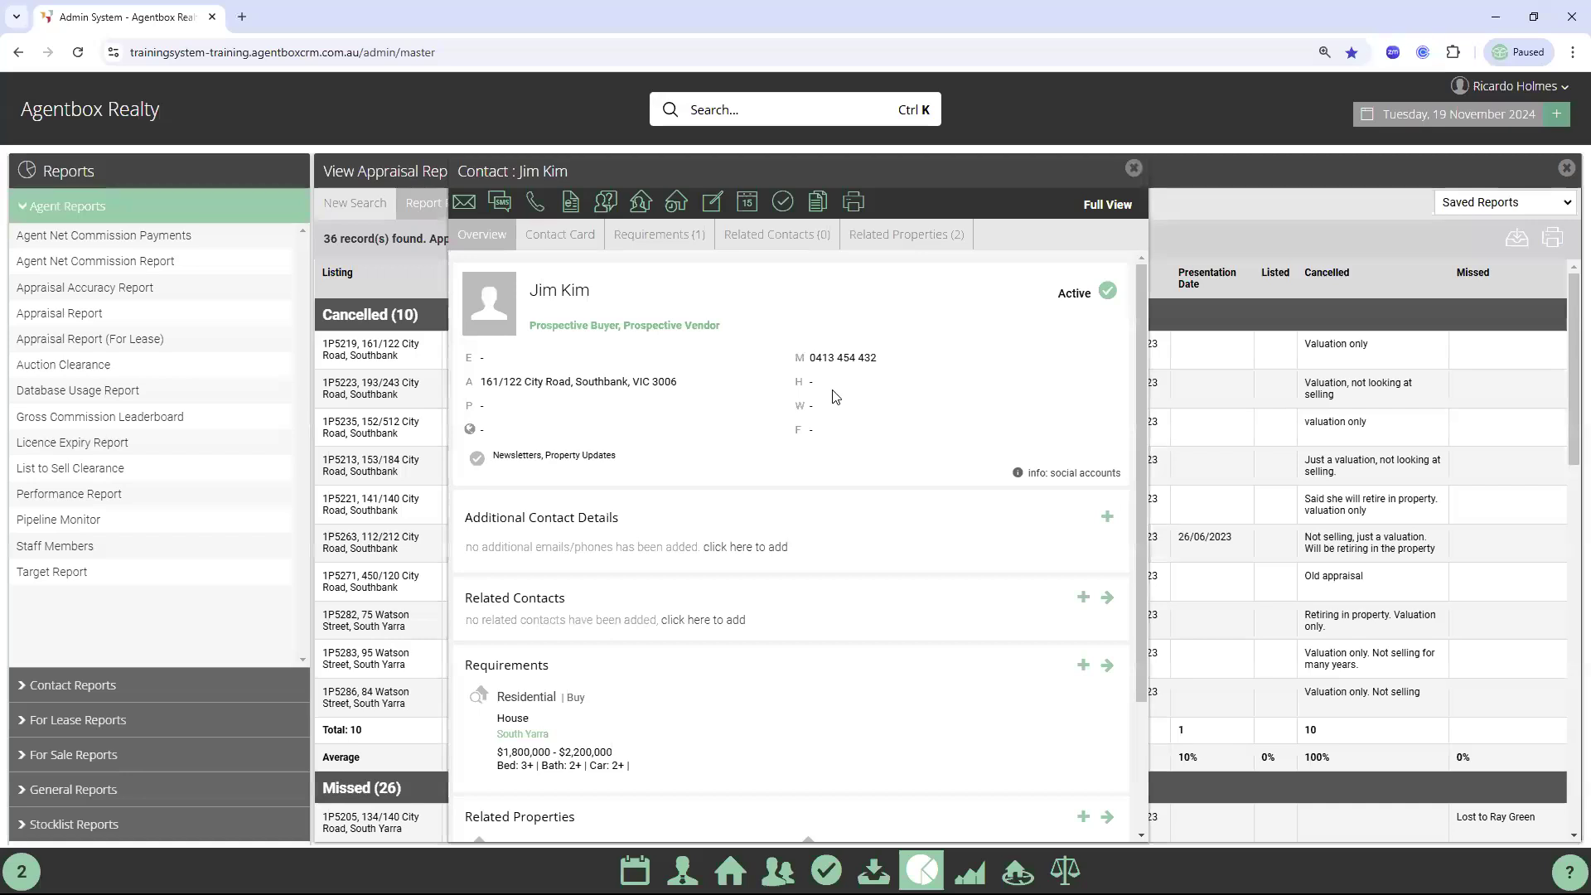
pyautogui.click(1133, 168)
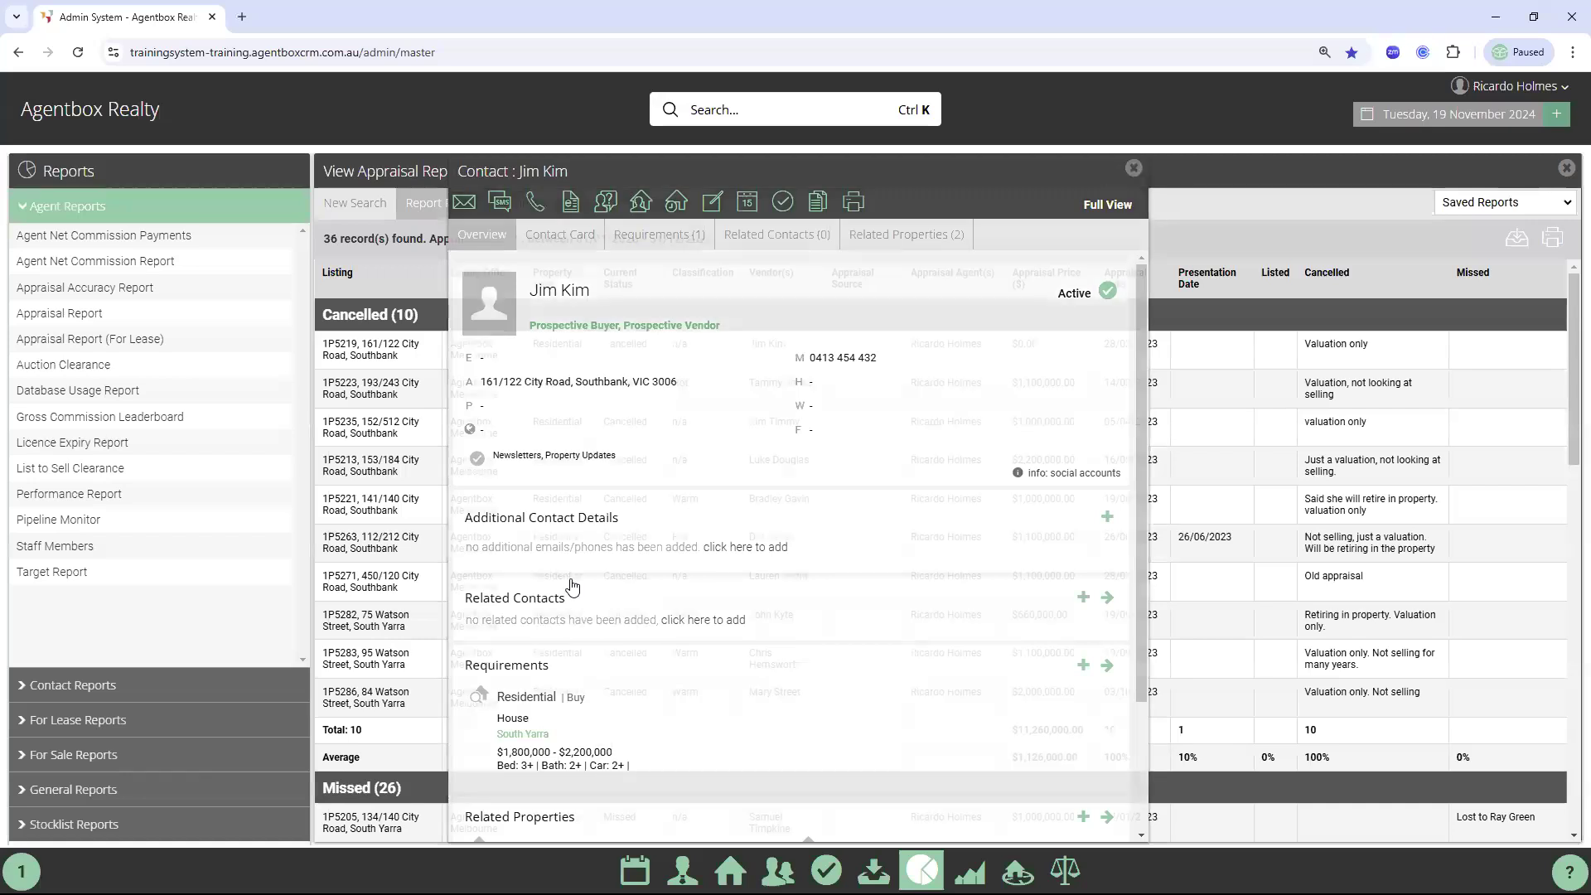
pyautogui.scroll(-3, 360, 468)
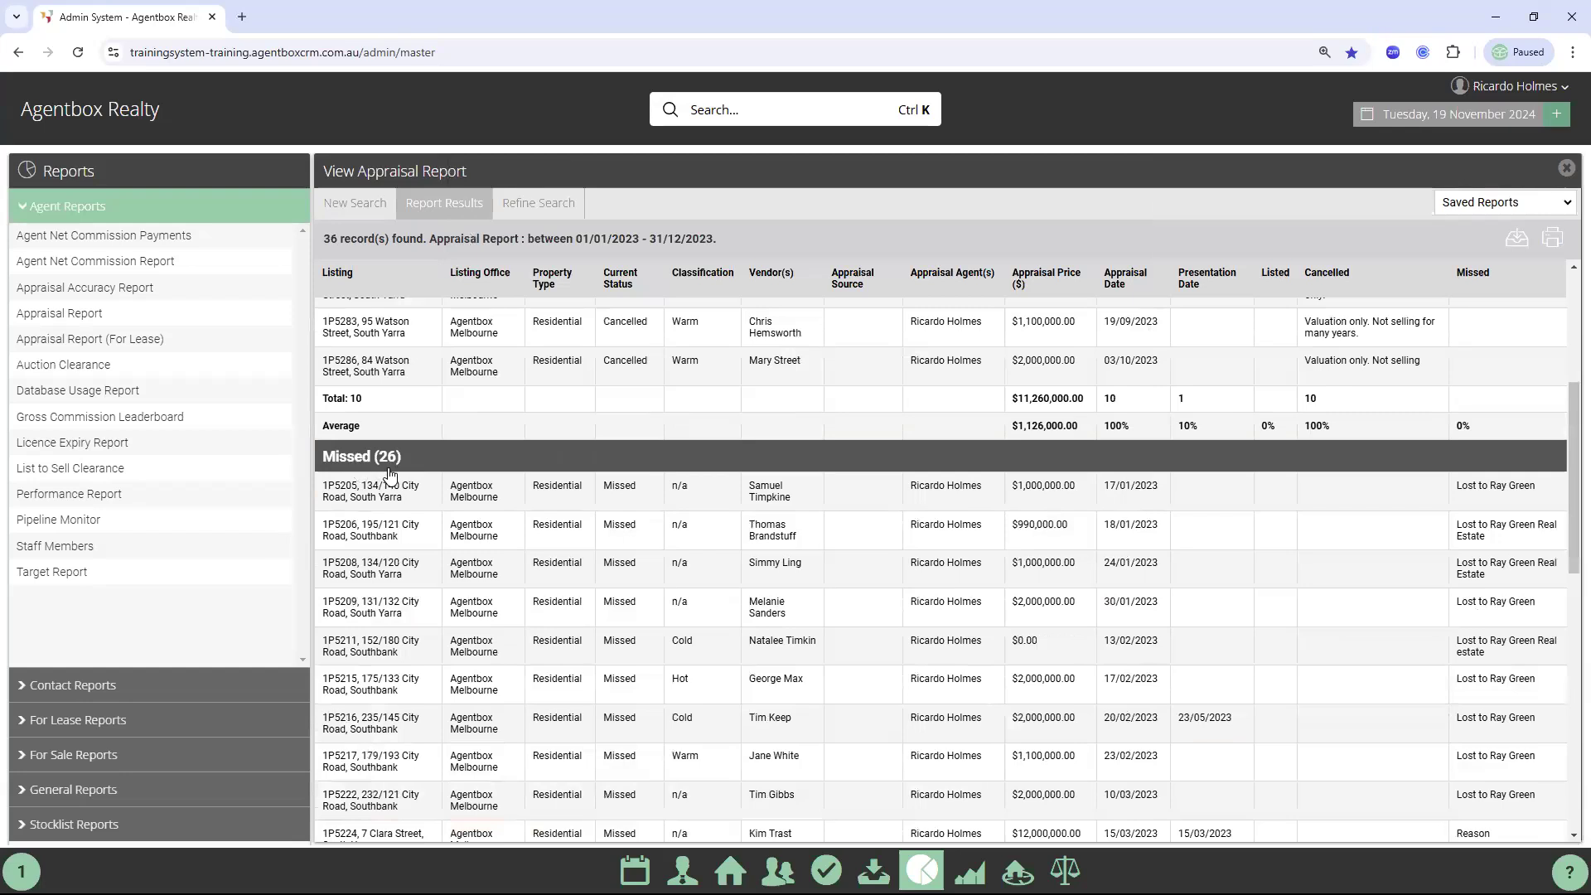
# Visit the Dashboard, return to Reports, and start a new Appraisal Report search
pyautogui.click(635, 870)
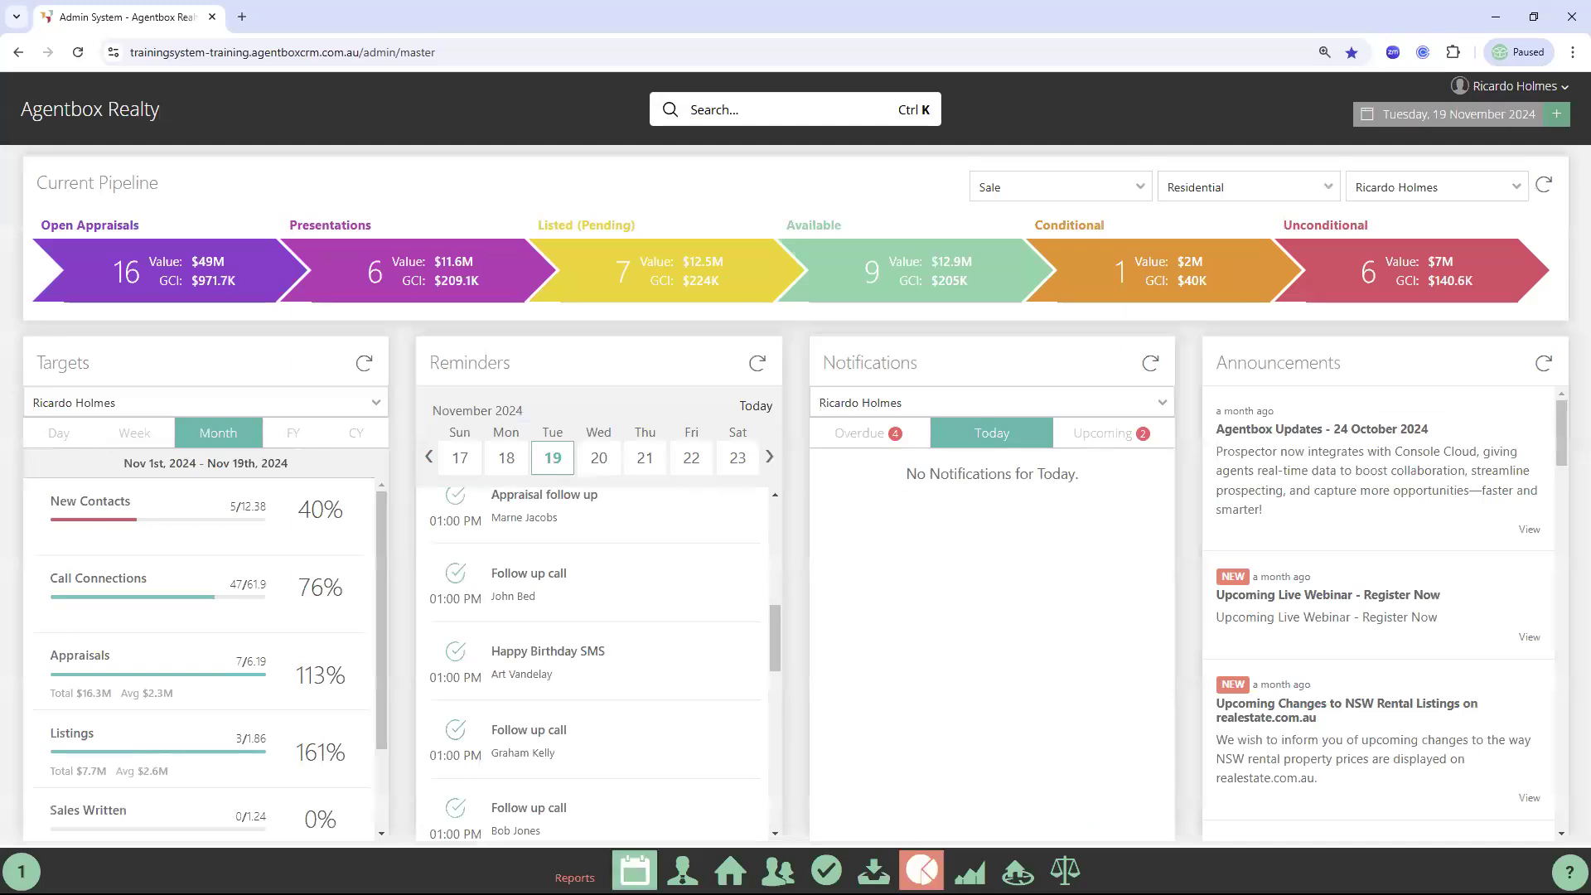
pyautogui.click(921, 870)
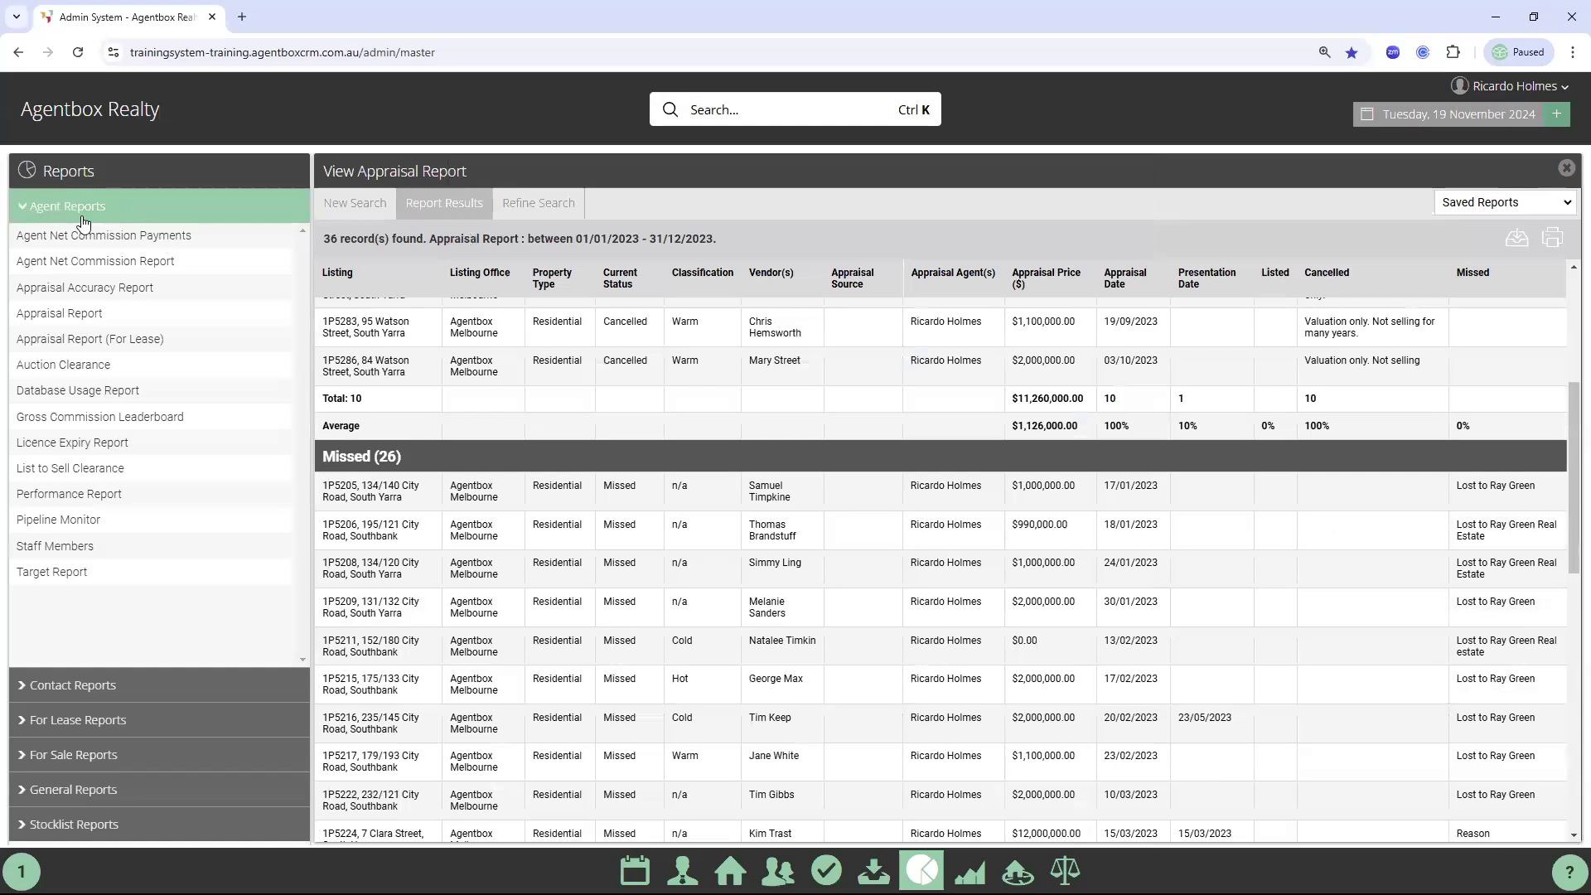
pyautogui.hotkey('ctrl', 'a')
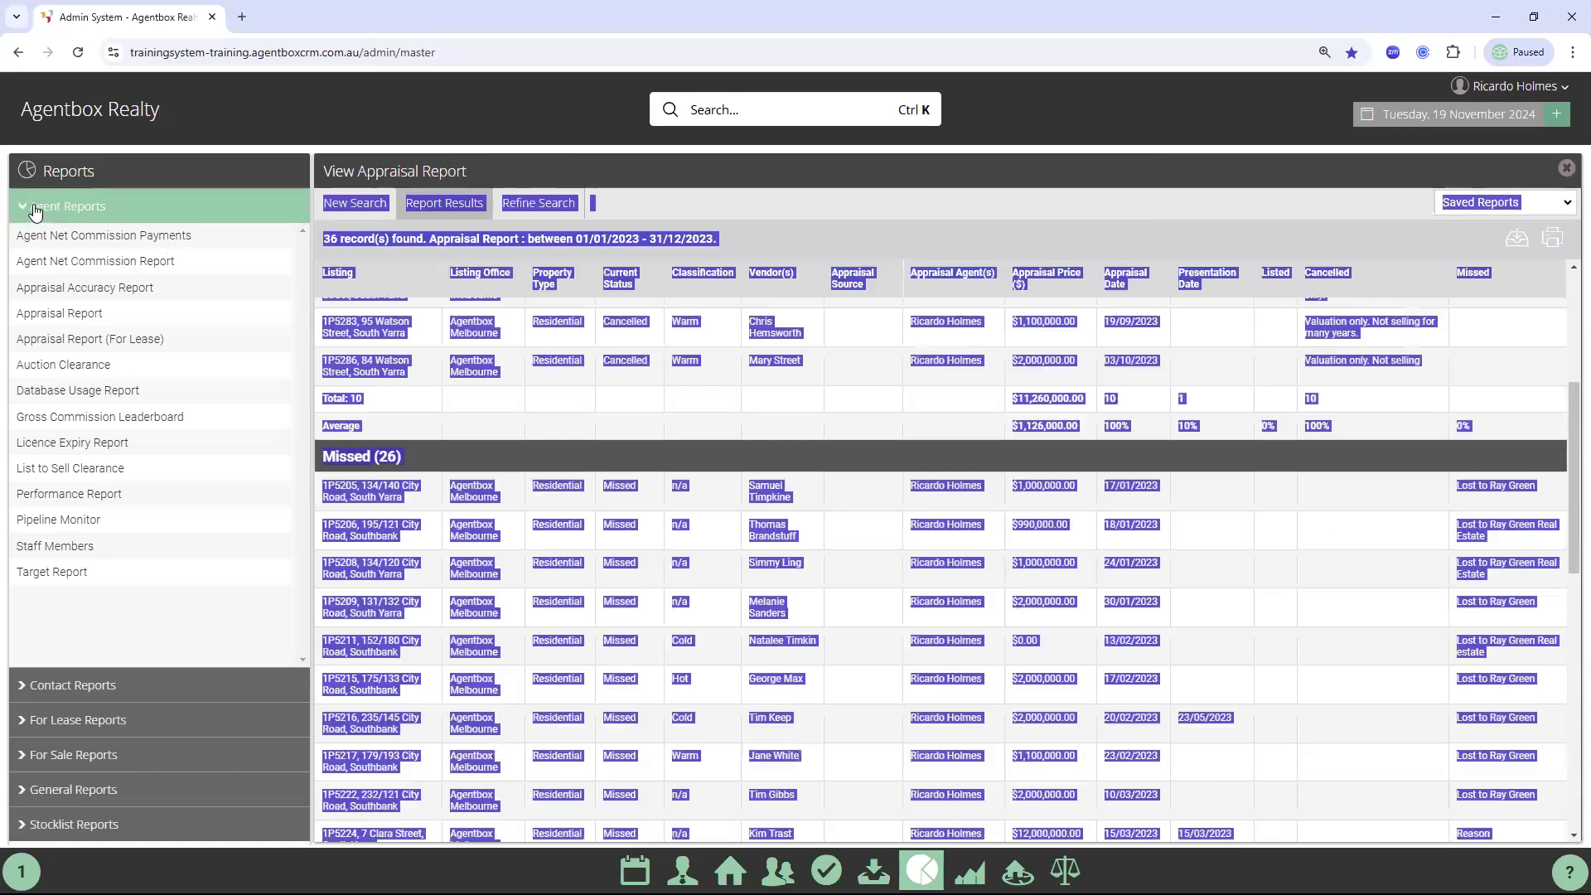
pyautogui.click(45, 213)
pyautogui.click(82, 213)
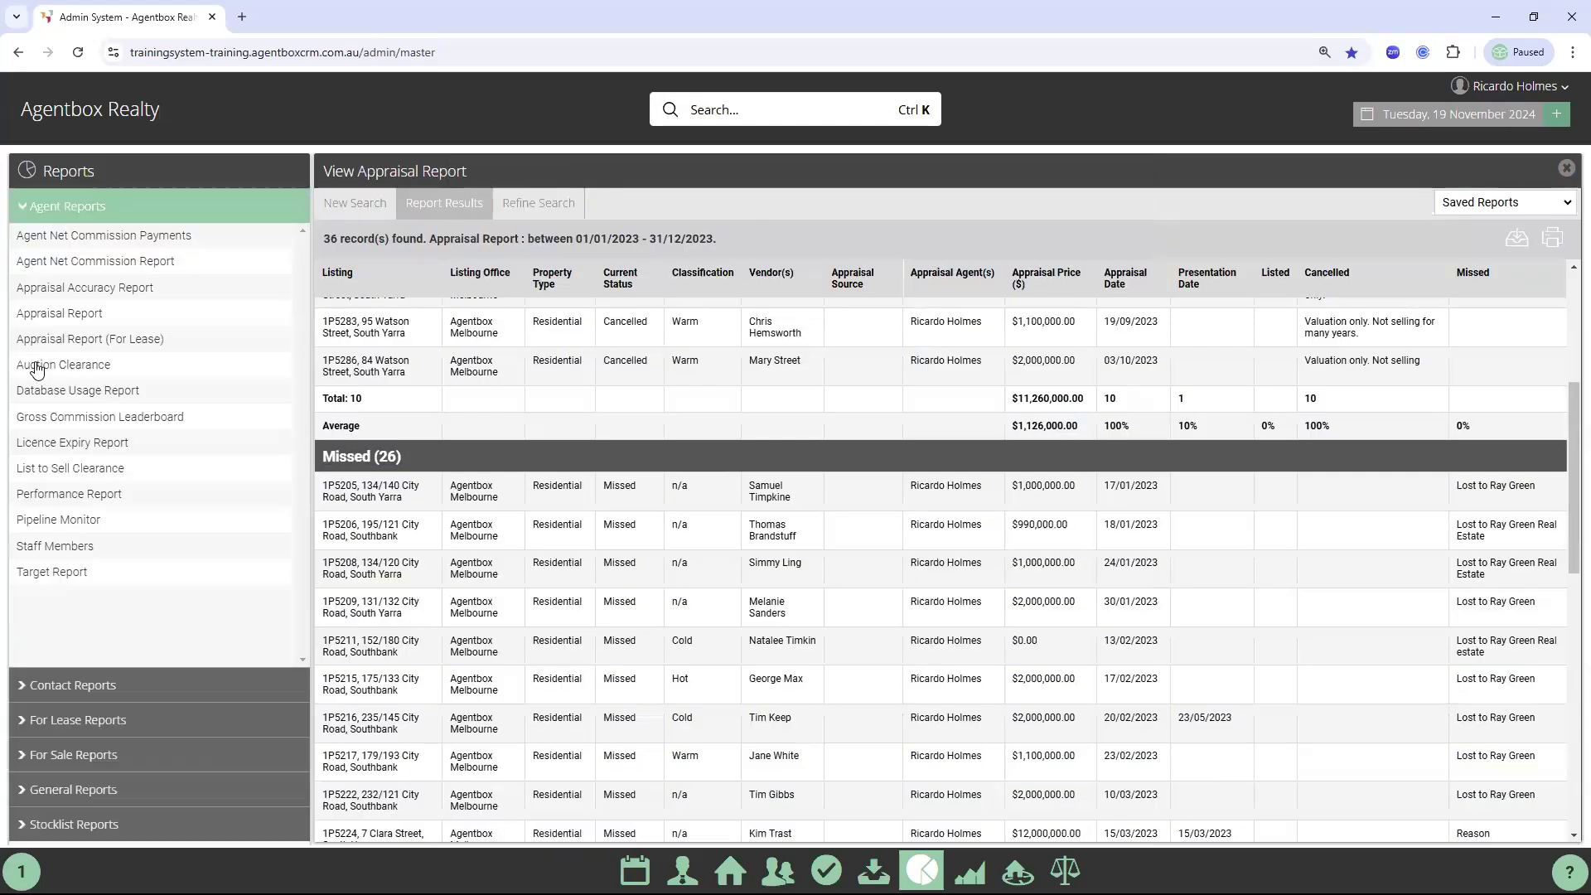
pyautogui.click(69, 315)
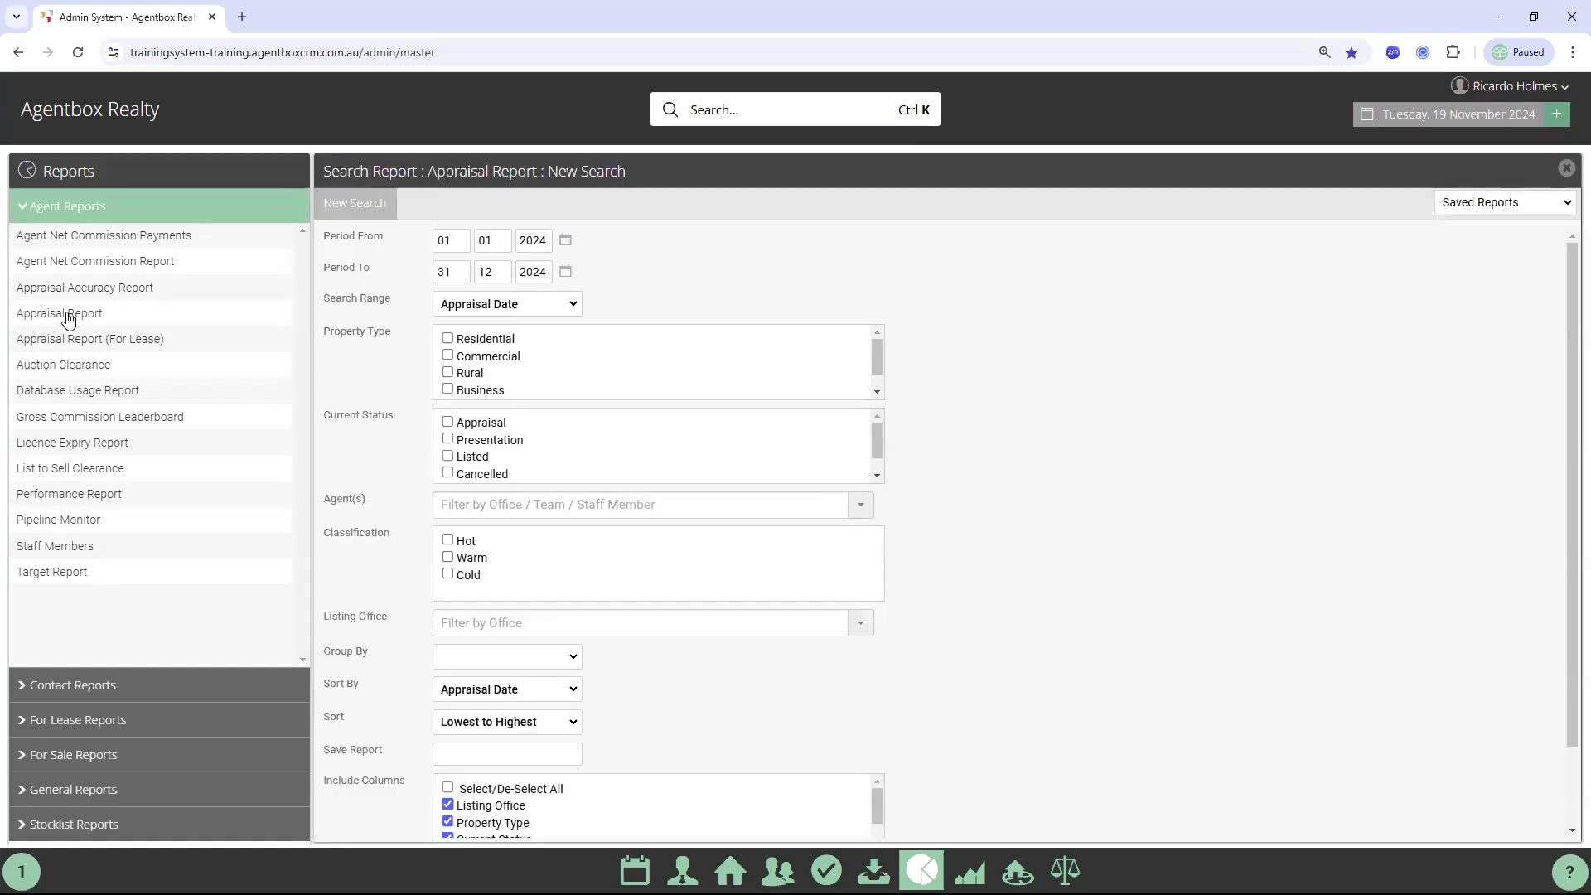
# Close the Appraisal Report panel and list the dashboard pipeline's Listed (Pending) properties
pyautogui.click(1567, 168)
pyautogui.click(631, 864)
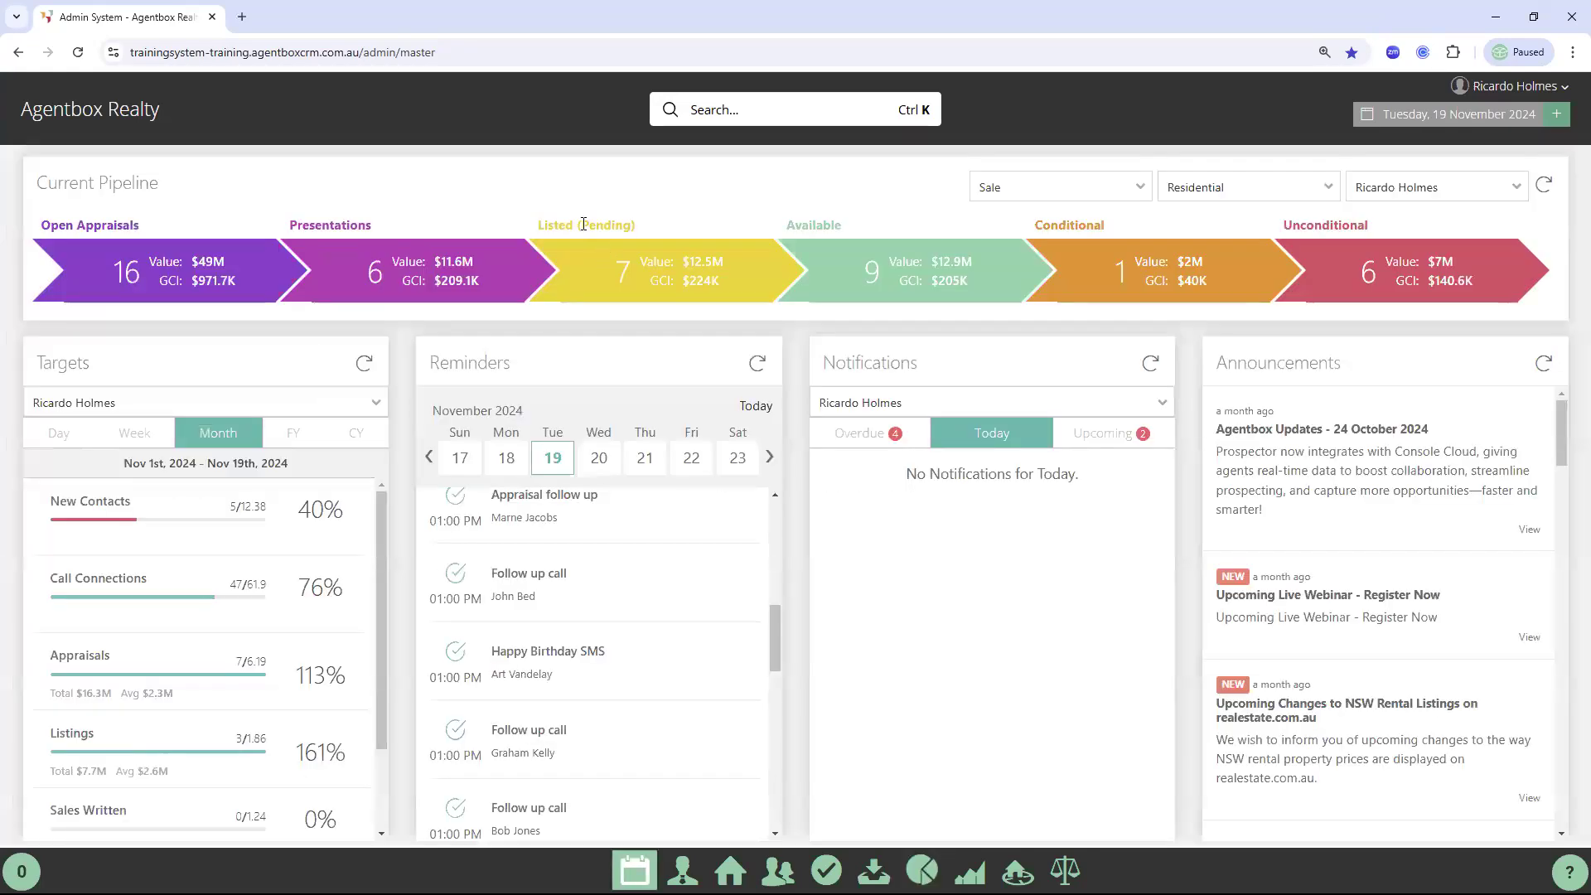
pyautogui.moveTo(539, 224); pyautogui.dragTo(665, 227)
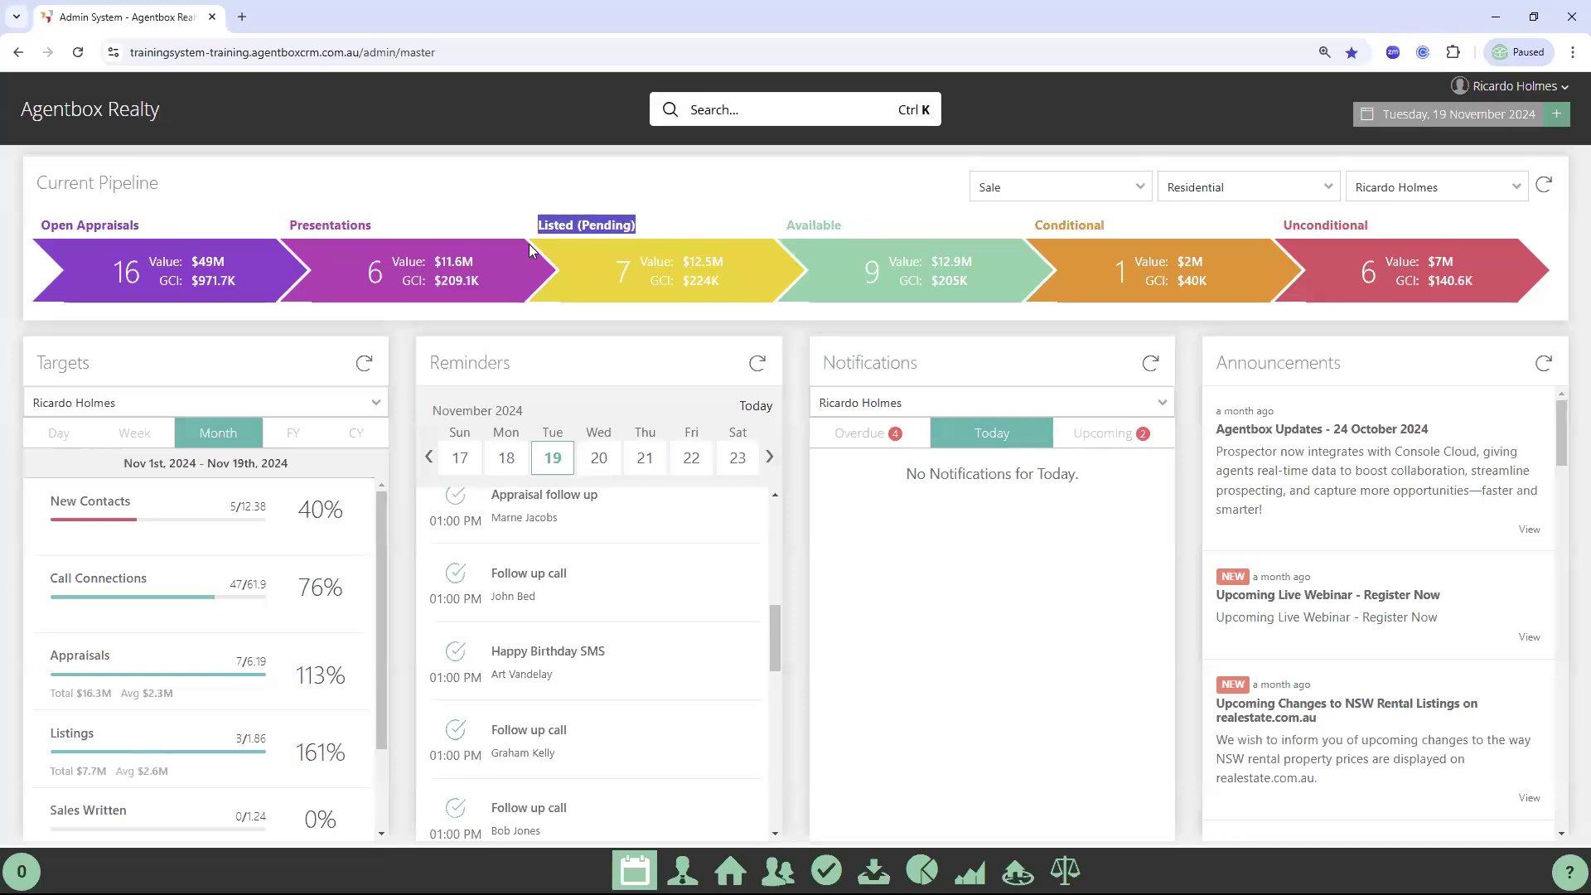
pyautogui.click(632, 225)
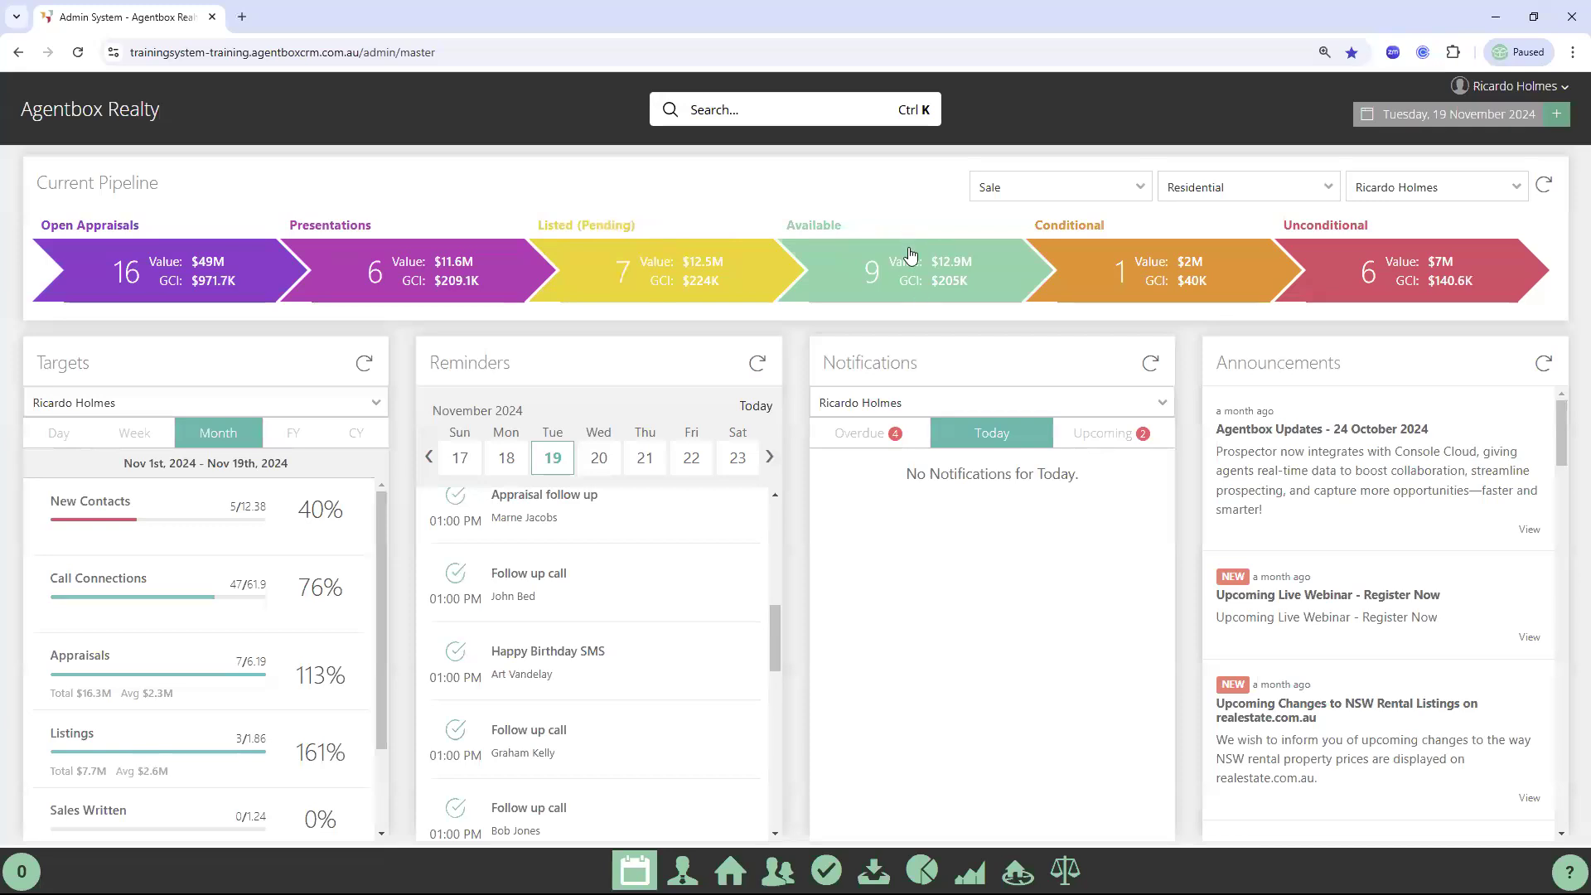
pyautogui.click(645, 271)
pyautogui.scroll(-4, 564, 439)
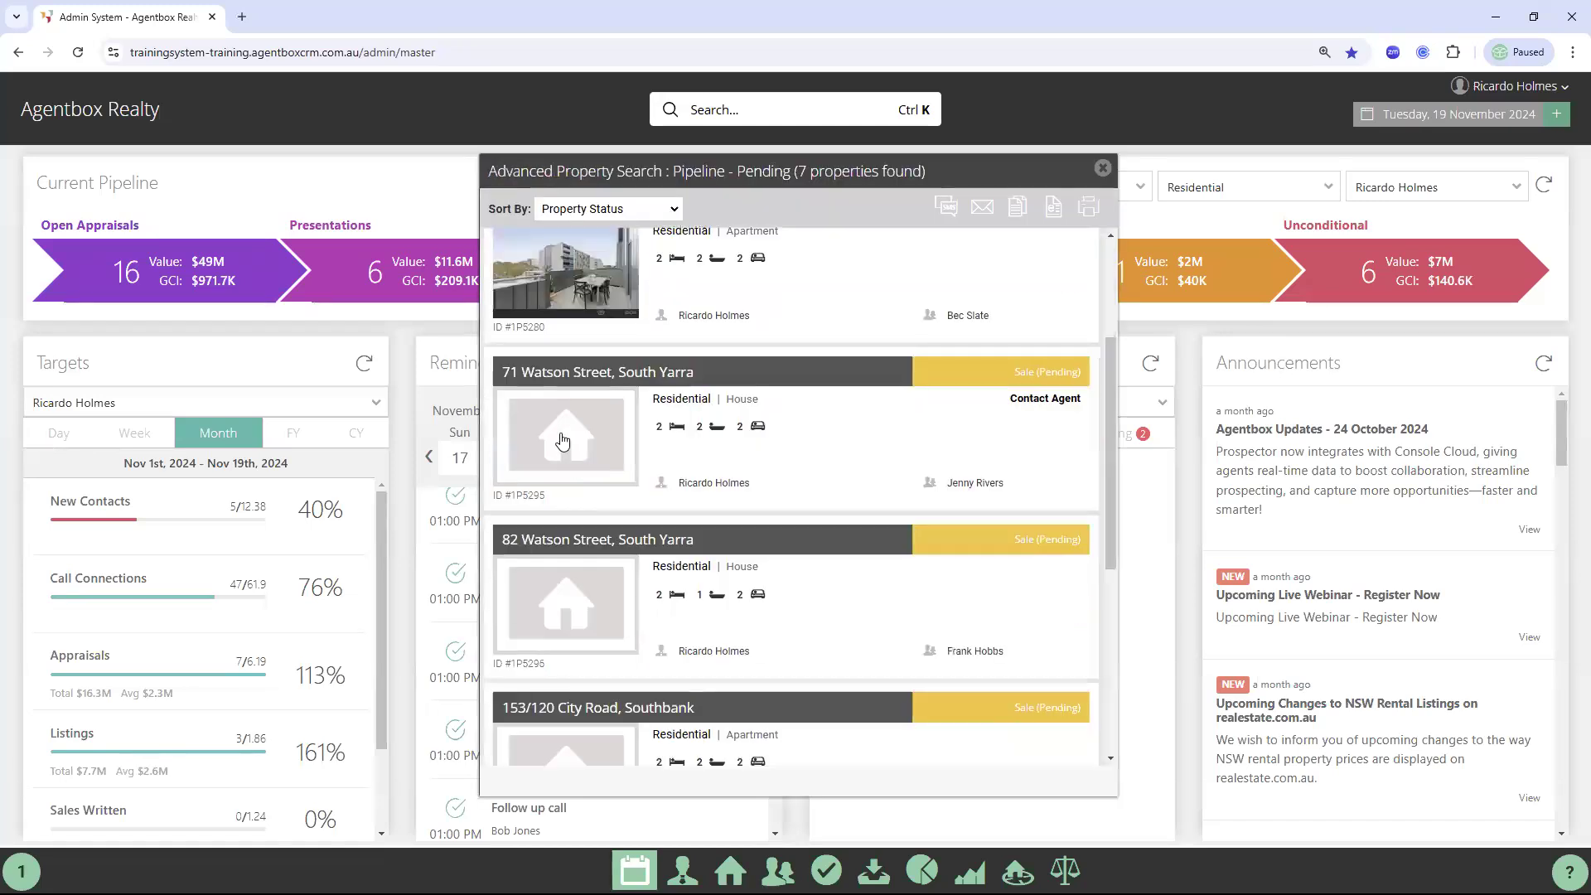
pyautogui.click(560, 429)
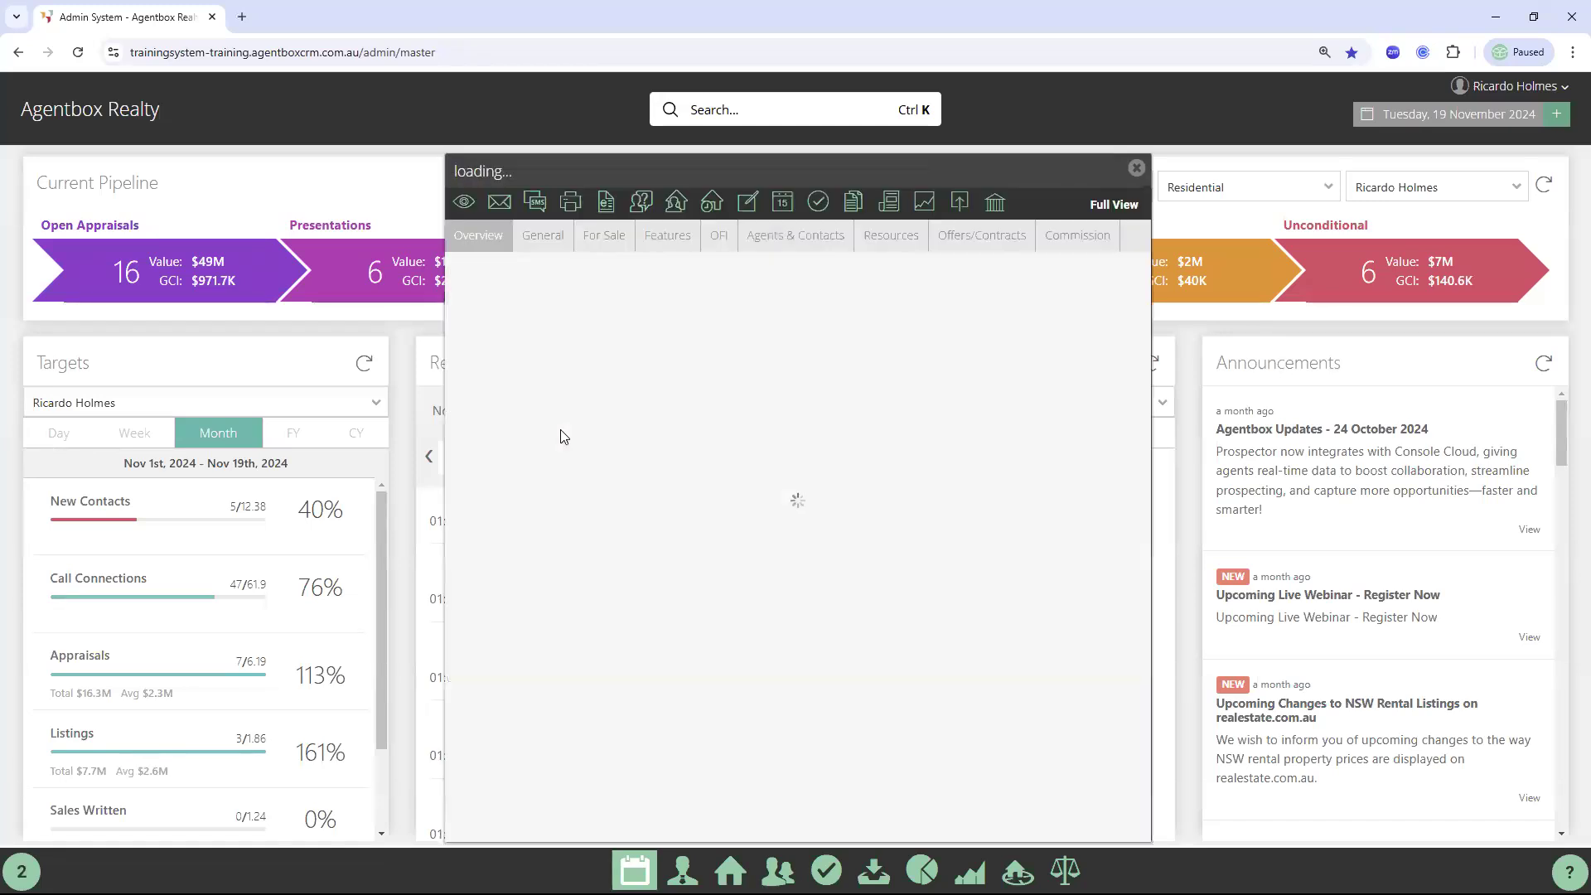
pyautogui.click(543, 240)
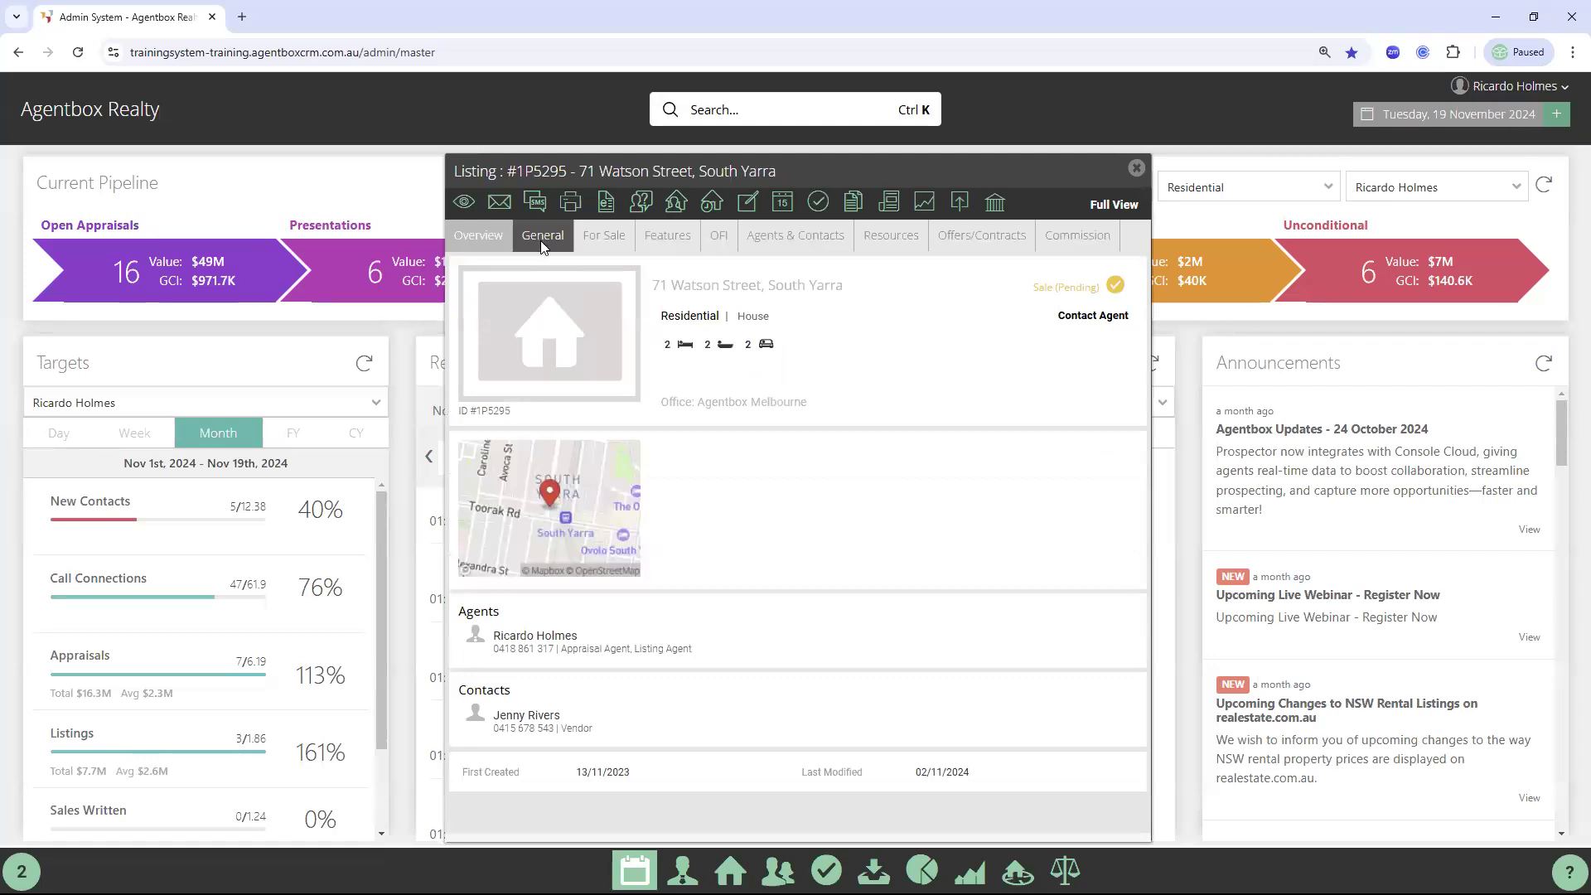
pyautogui.doubleClick(478, 278)
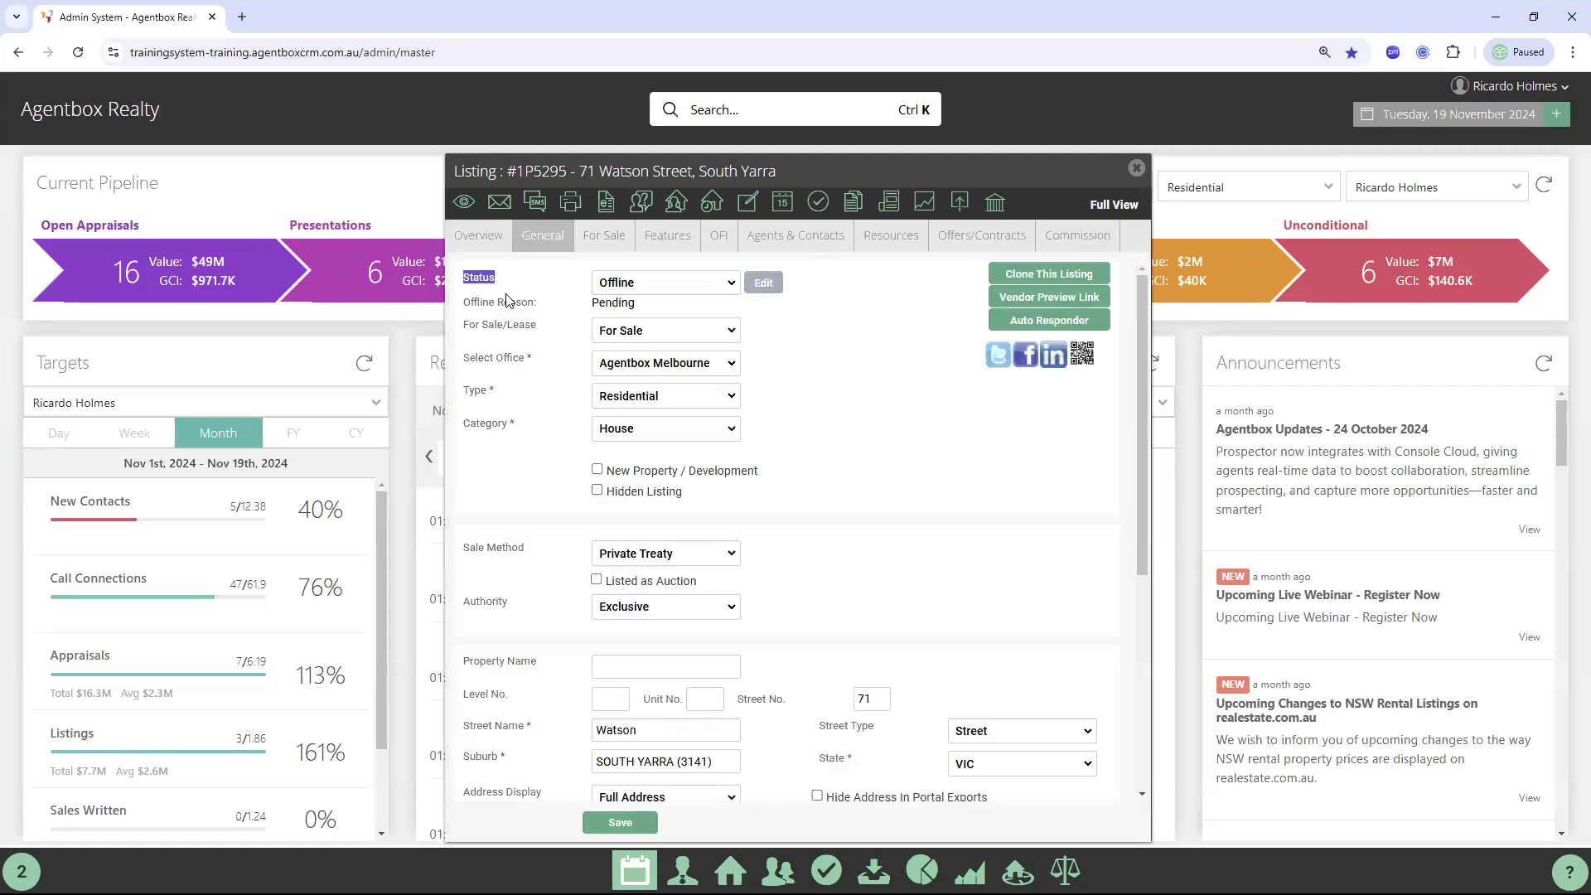
# Set the listing Offline as Withdrawn with comment 'No longer selling', then close it
pyautogui.click(645, 286)
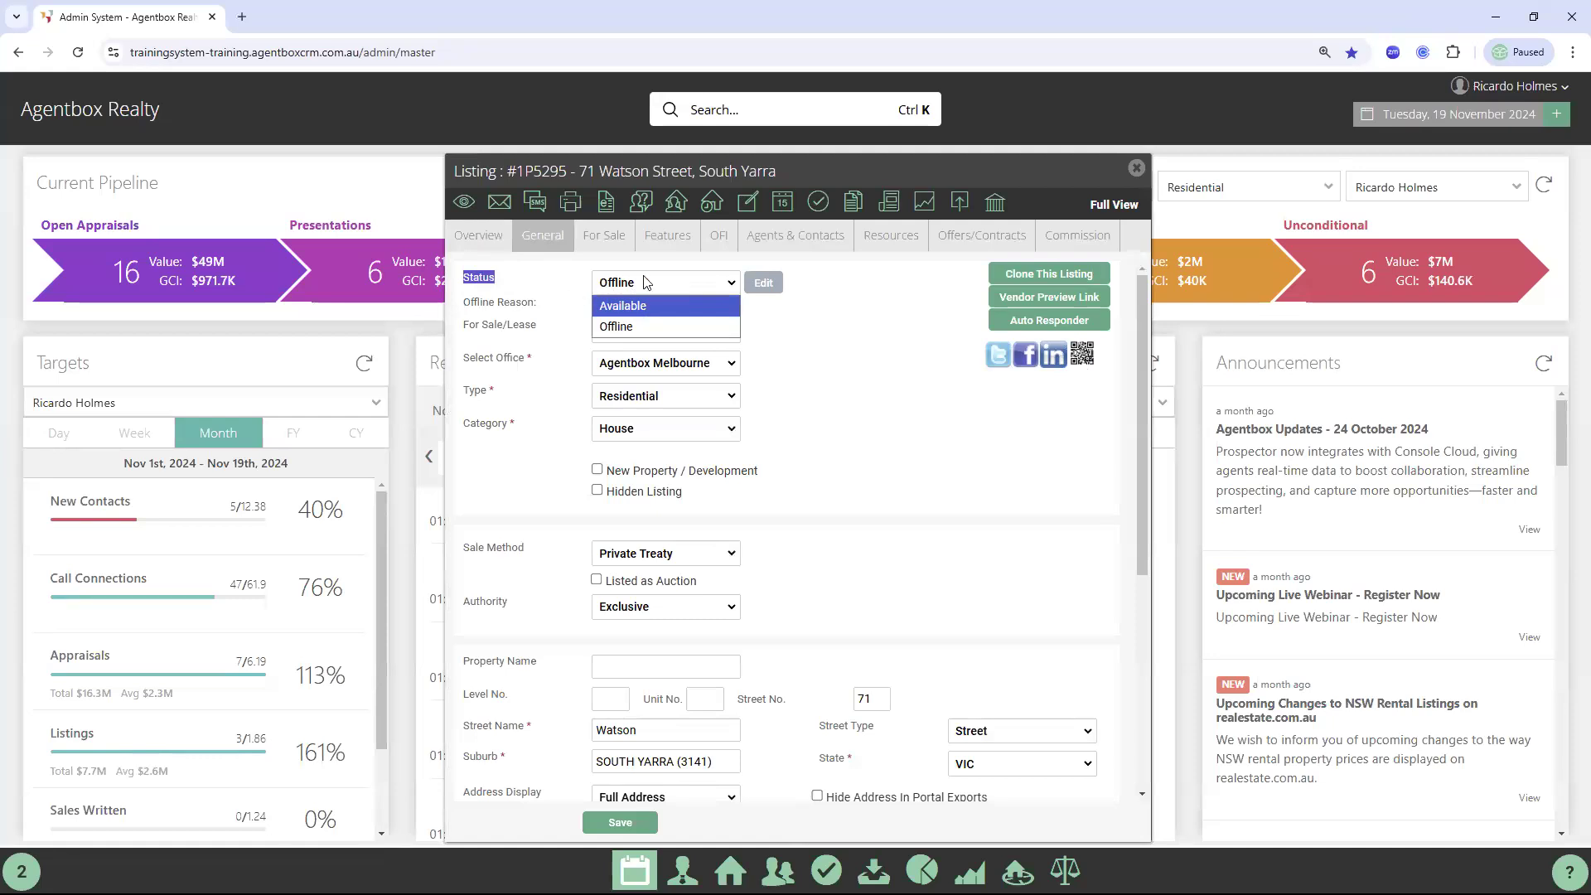
pyautogui.click(647, 283)
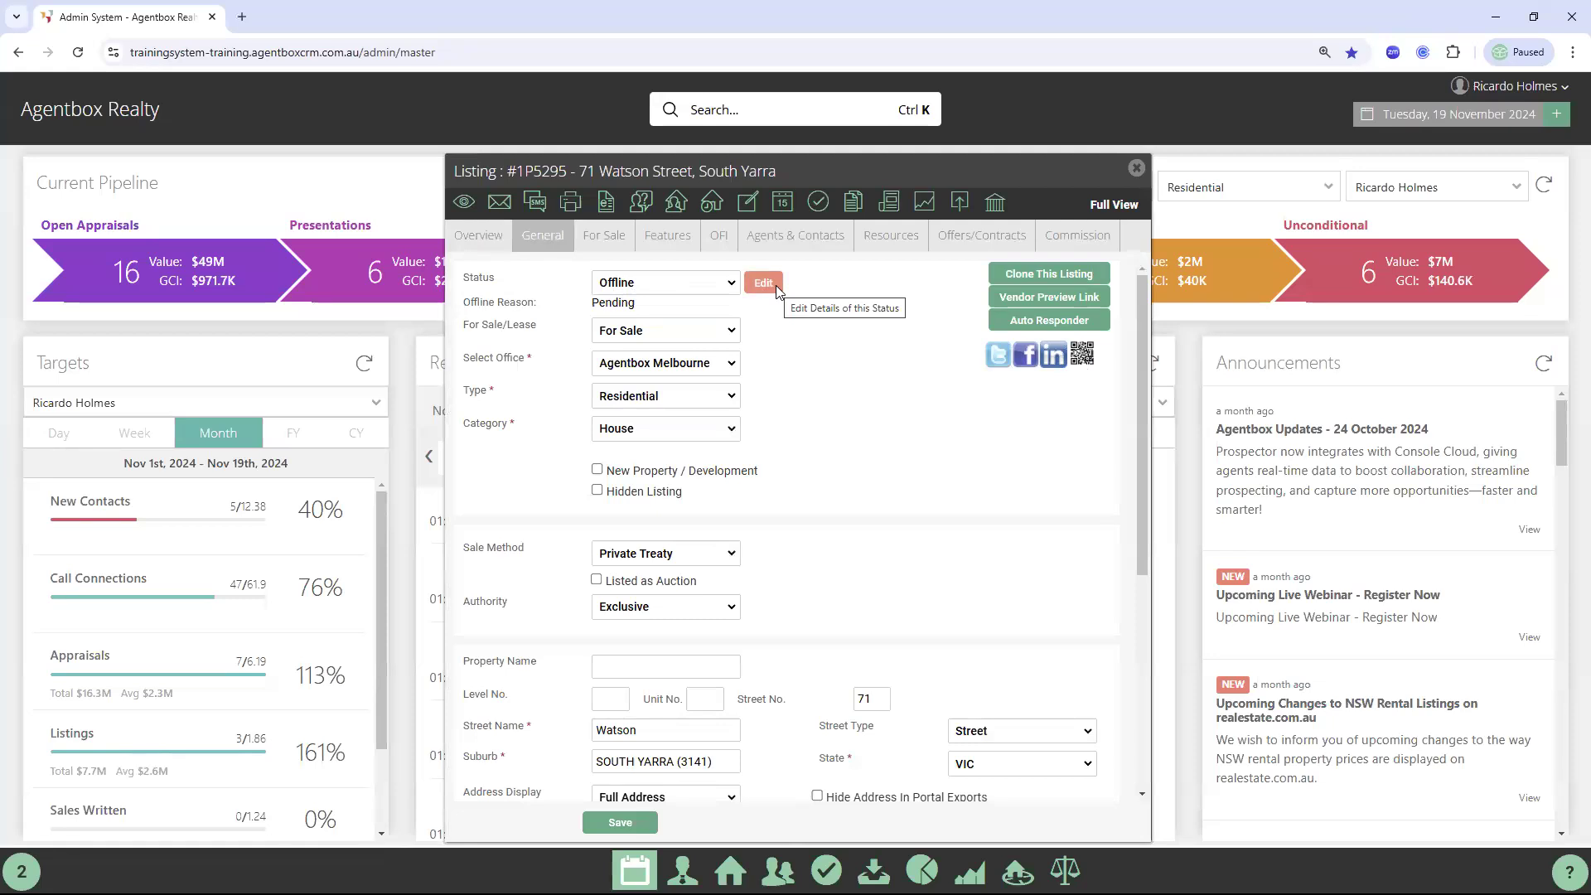
pyautogui.click(776, 288)
pyautogui.click(760, 438)
pyautogui.click(776, 519)
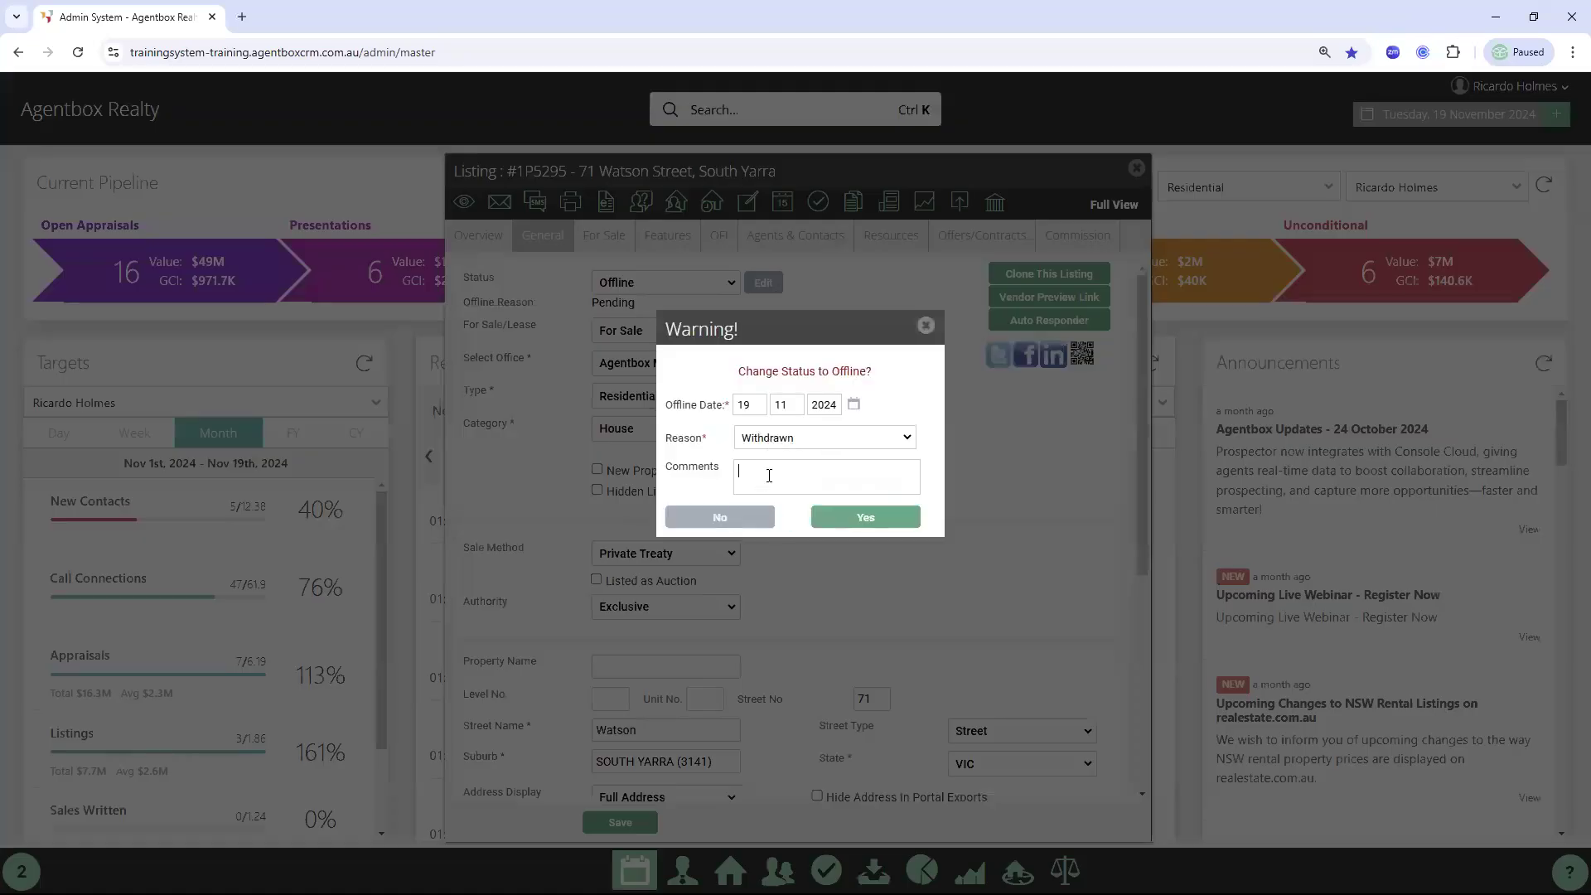
pyautogui.write('No longer selling')
pyautogui.click(883, 518)
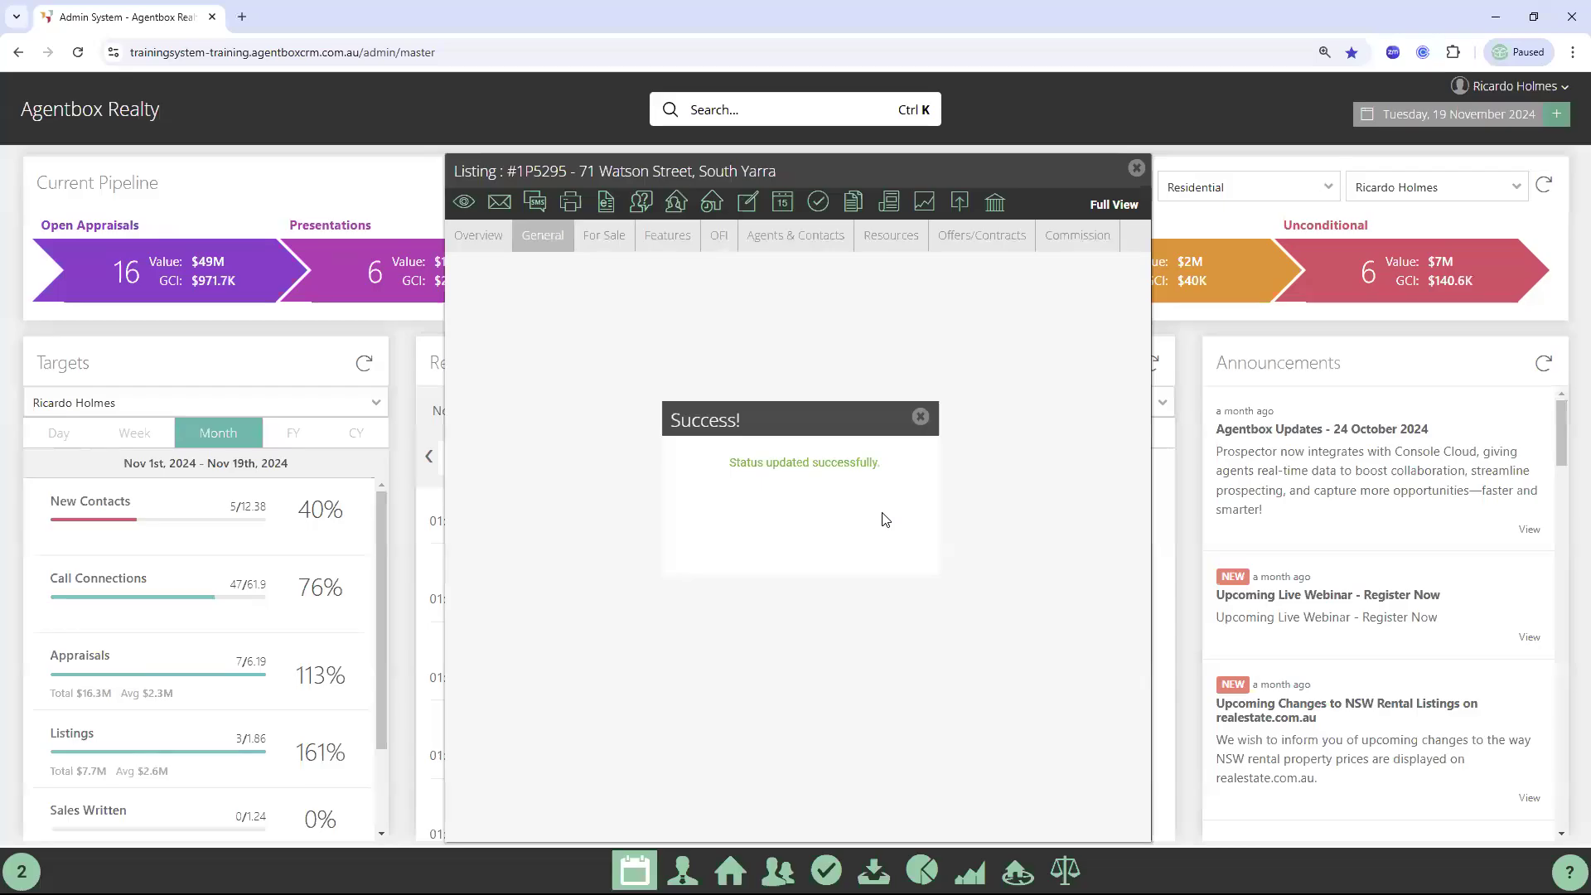
pyautogui.click(1137, 169)
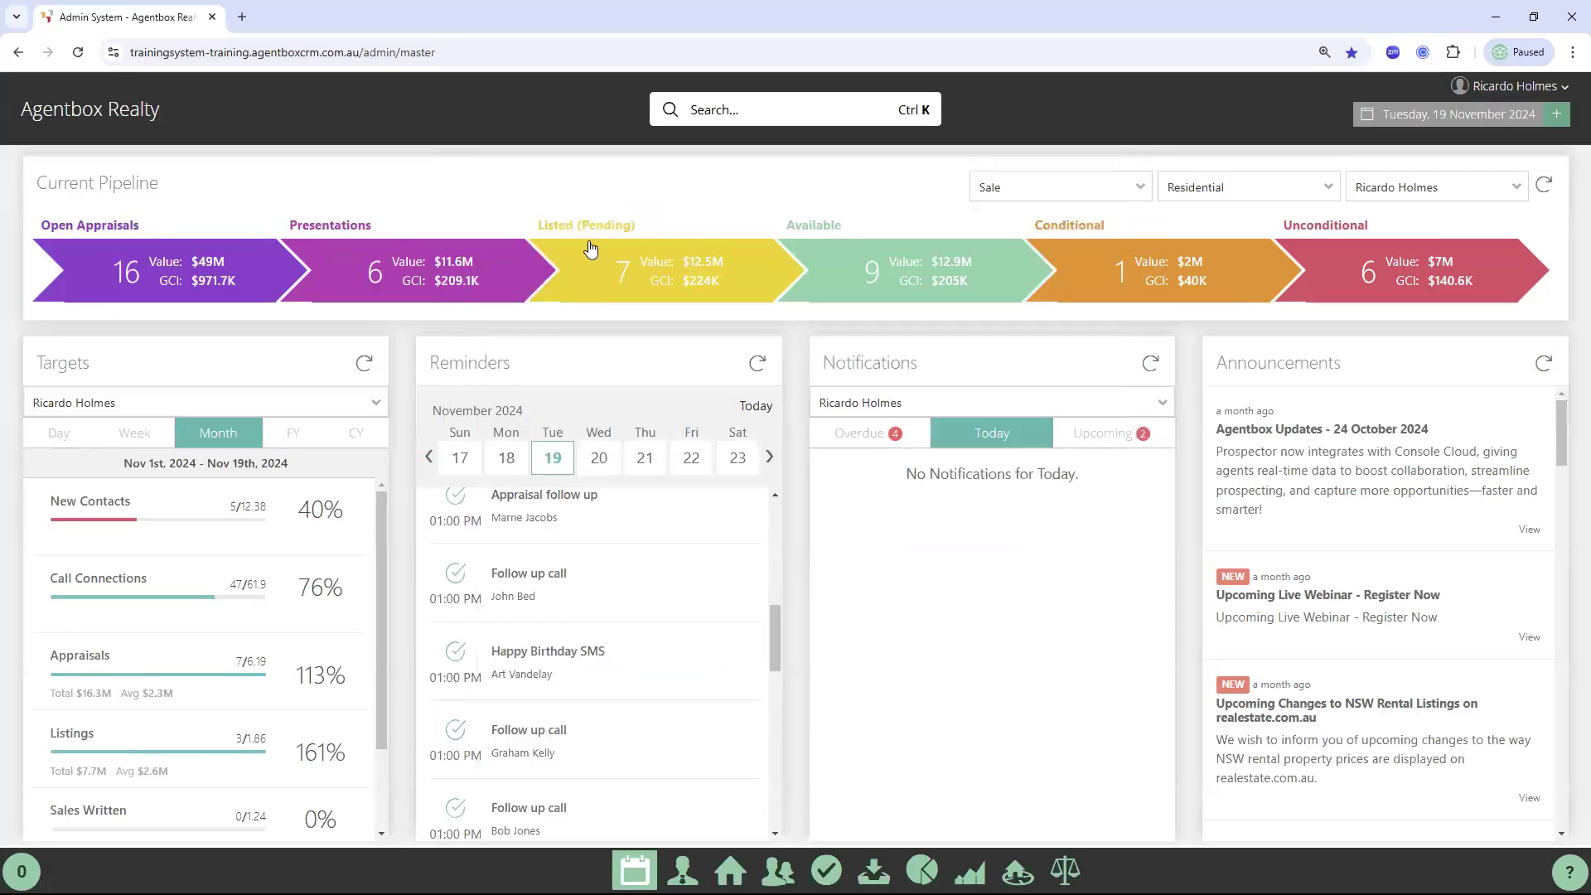
# Refresh the Current Pipeline to show 15 open appraisals and 6 listed (pending)
pyautogui.click(1544, 185)
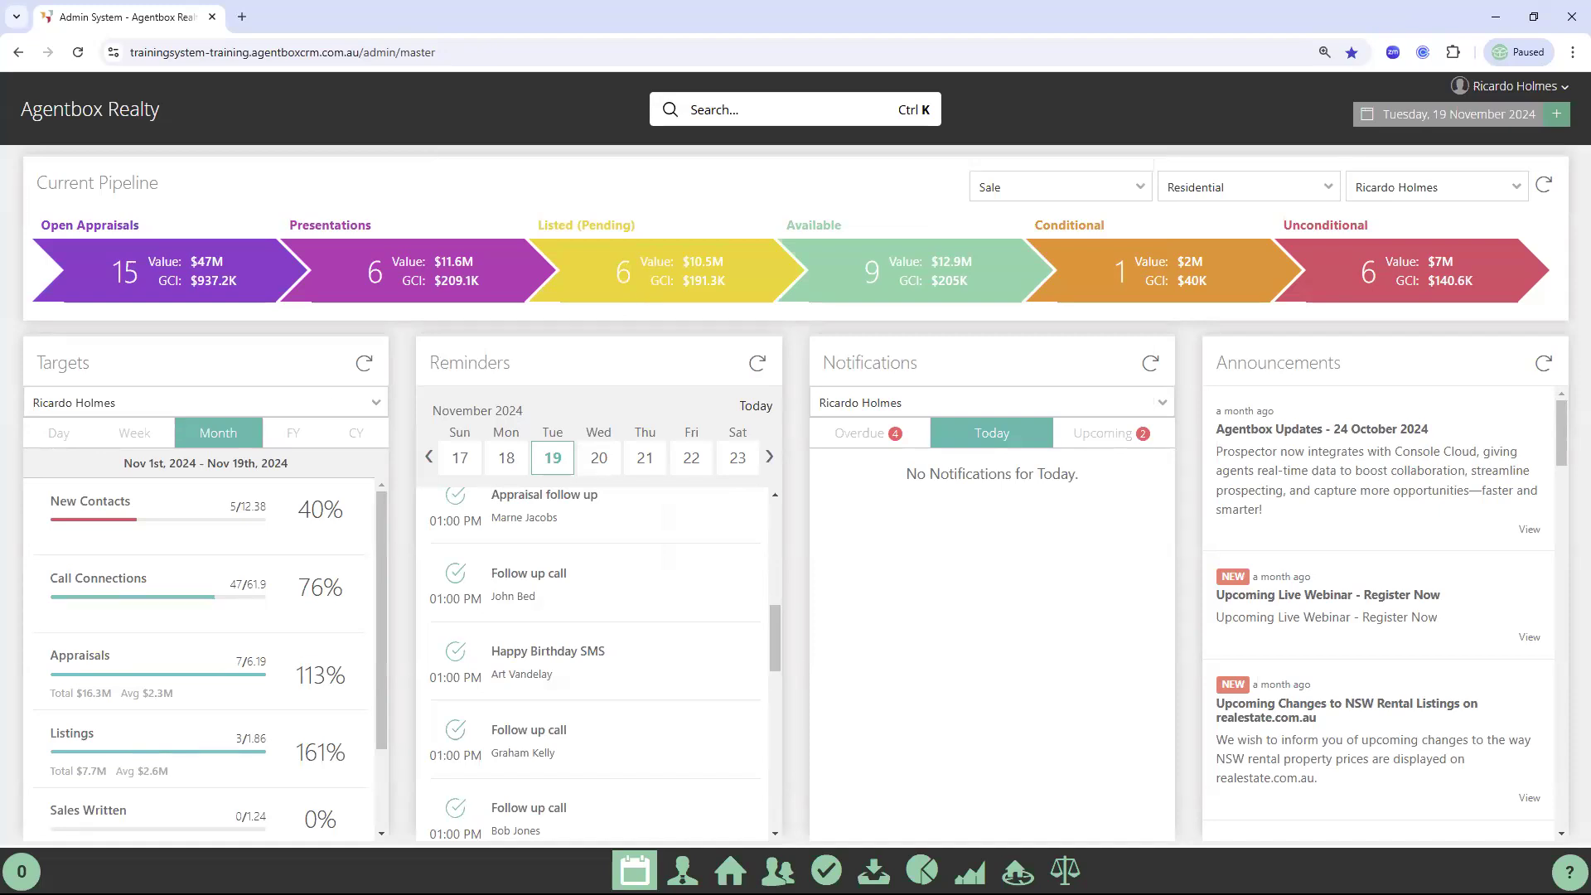
pyautogui.doubleClick(1314, 223)
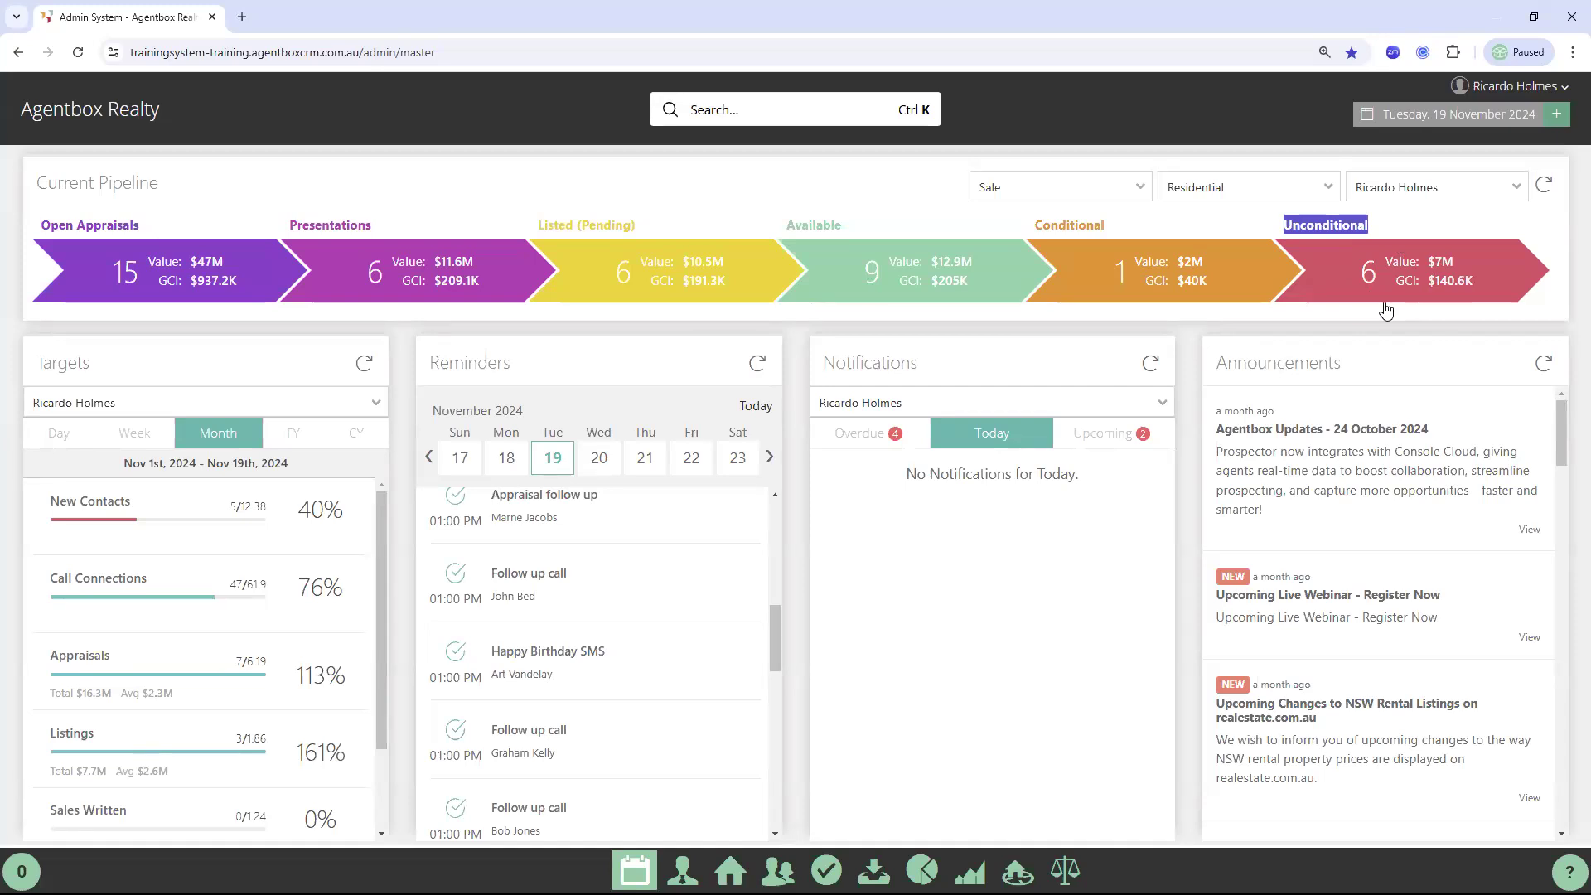
pyautogui.click(1415, 235)
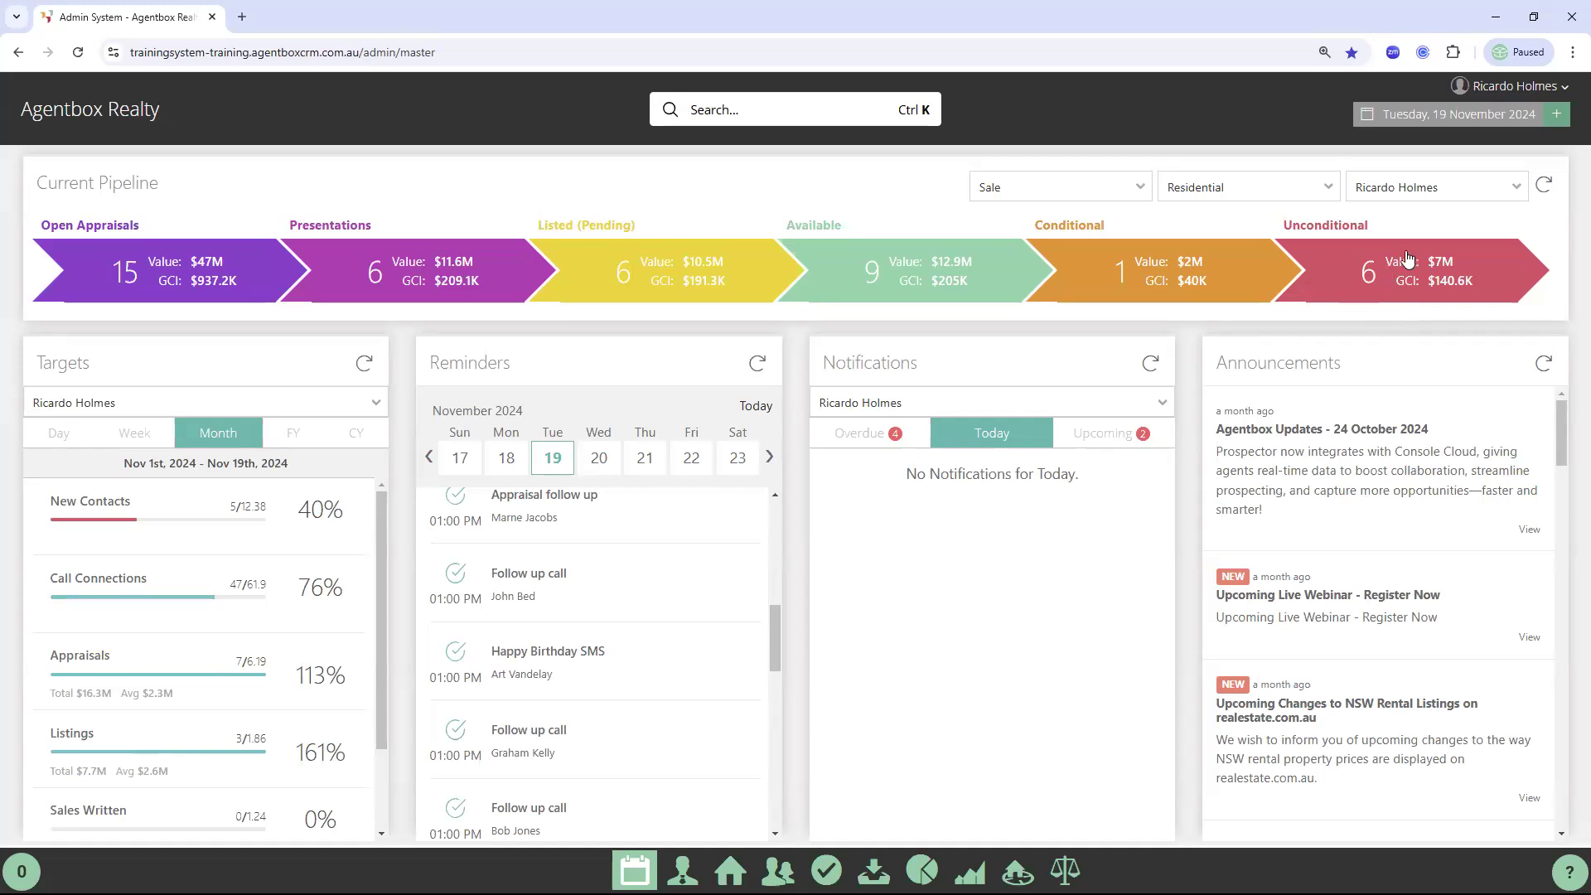
pyautogui.doubleClick(856, 362)
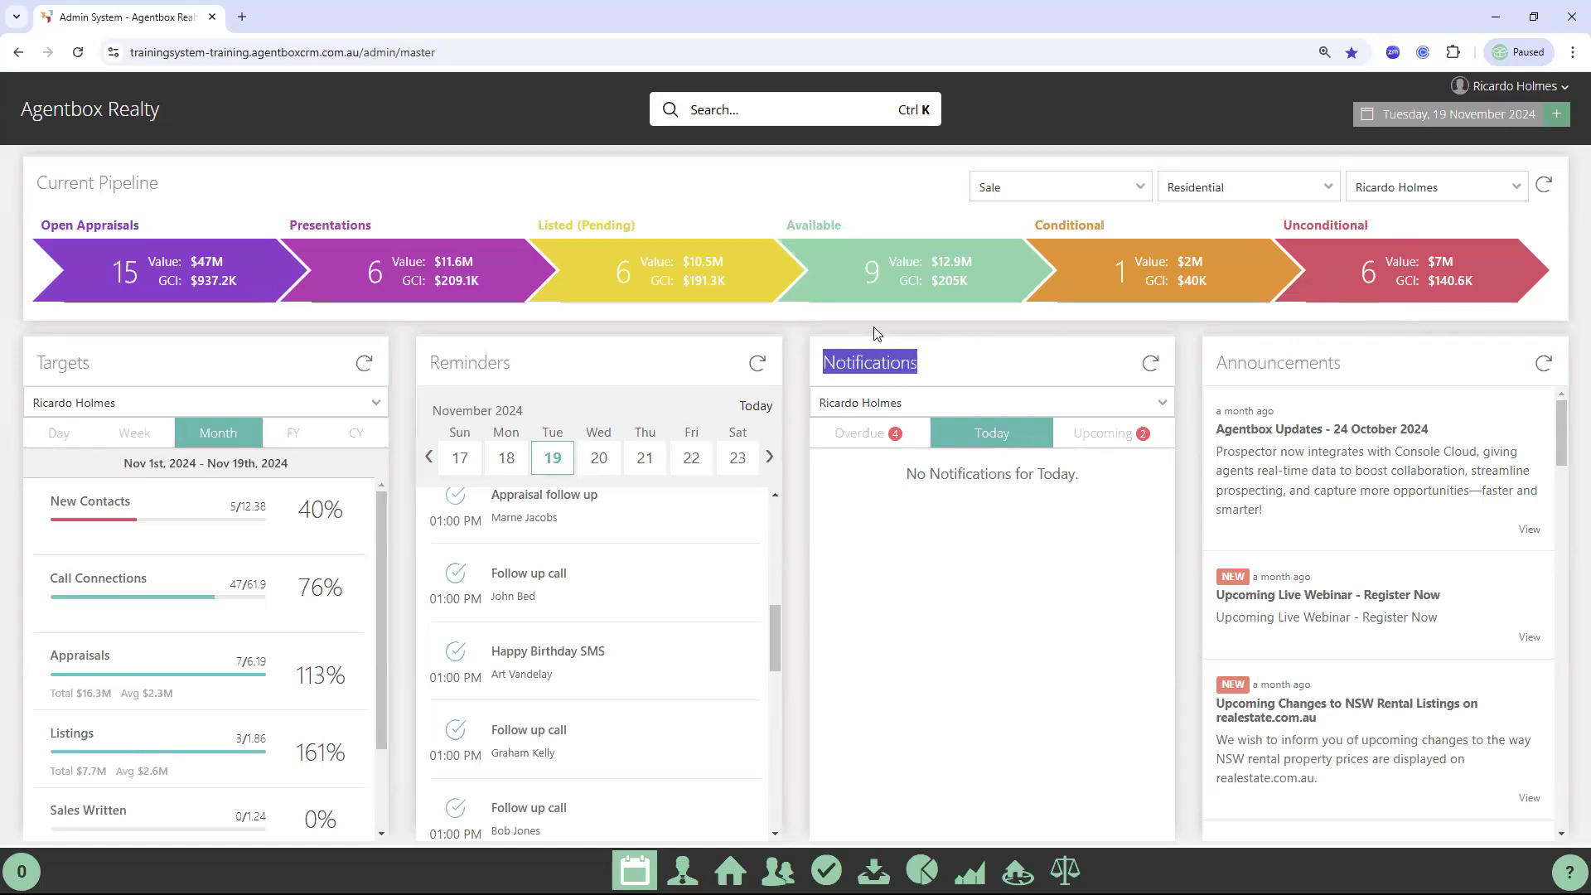
pyautogui.click(862, 341)
pyautogui.doubleClick(870, 365)
pyautogui.click(1002, 446)
pyautogui.click(1105, 447)
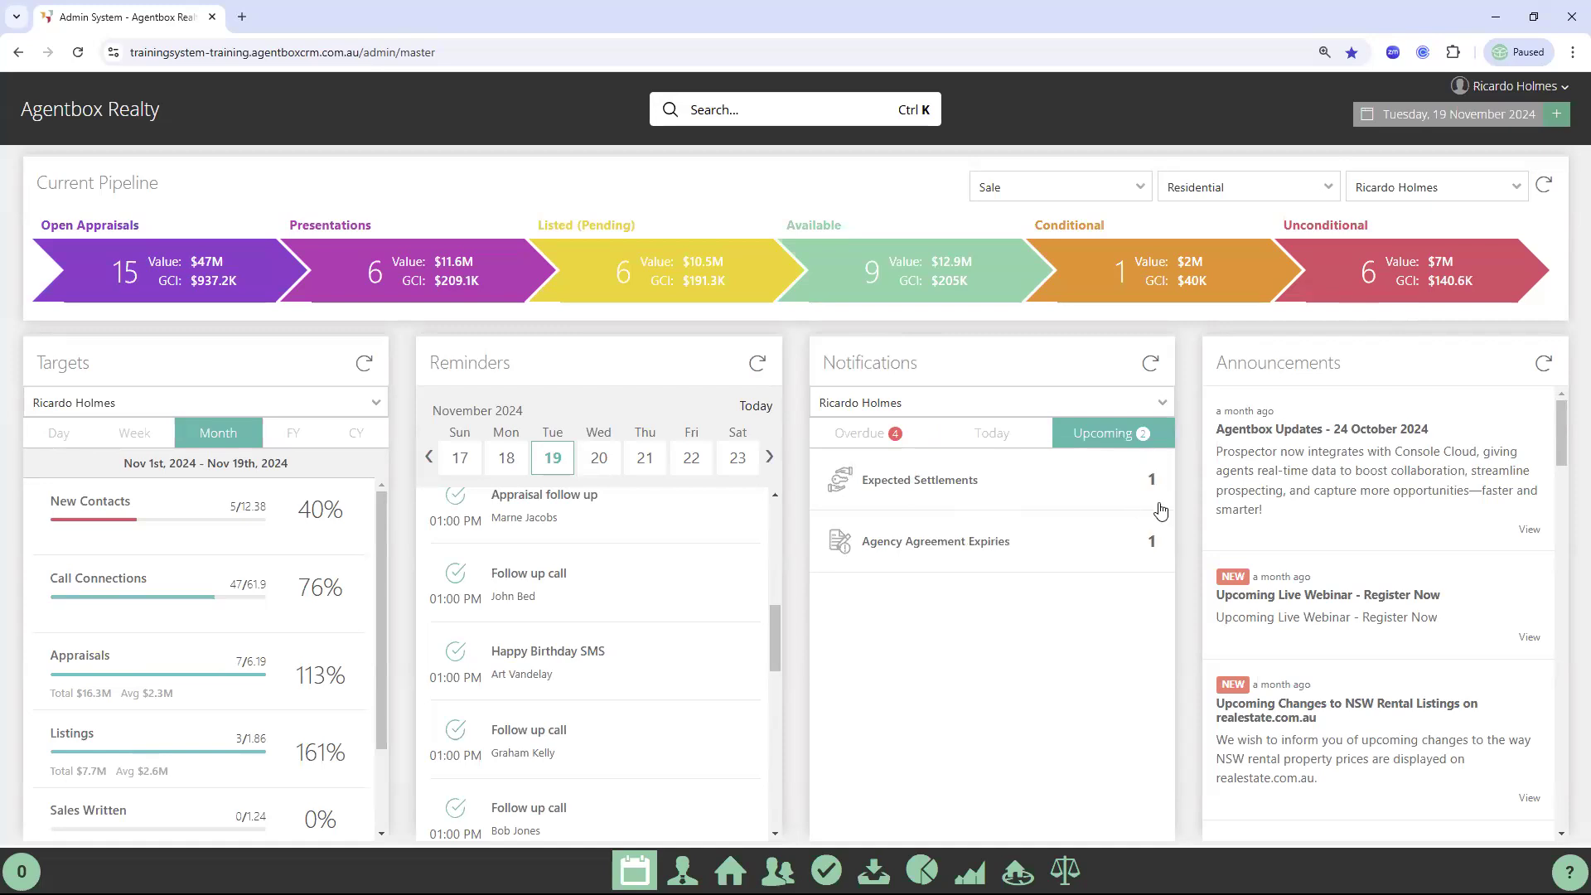
pyautogui.click(993, 447)
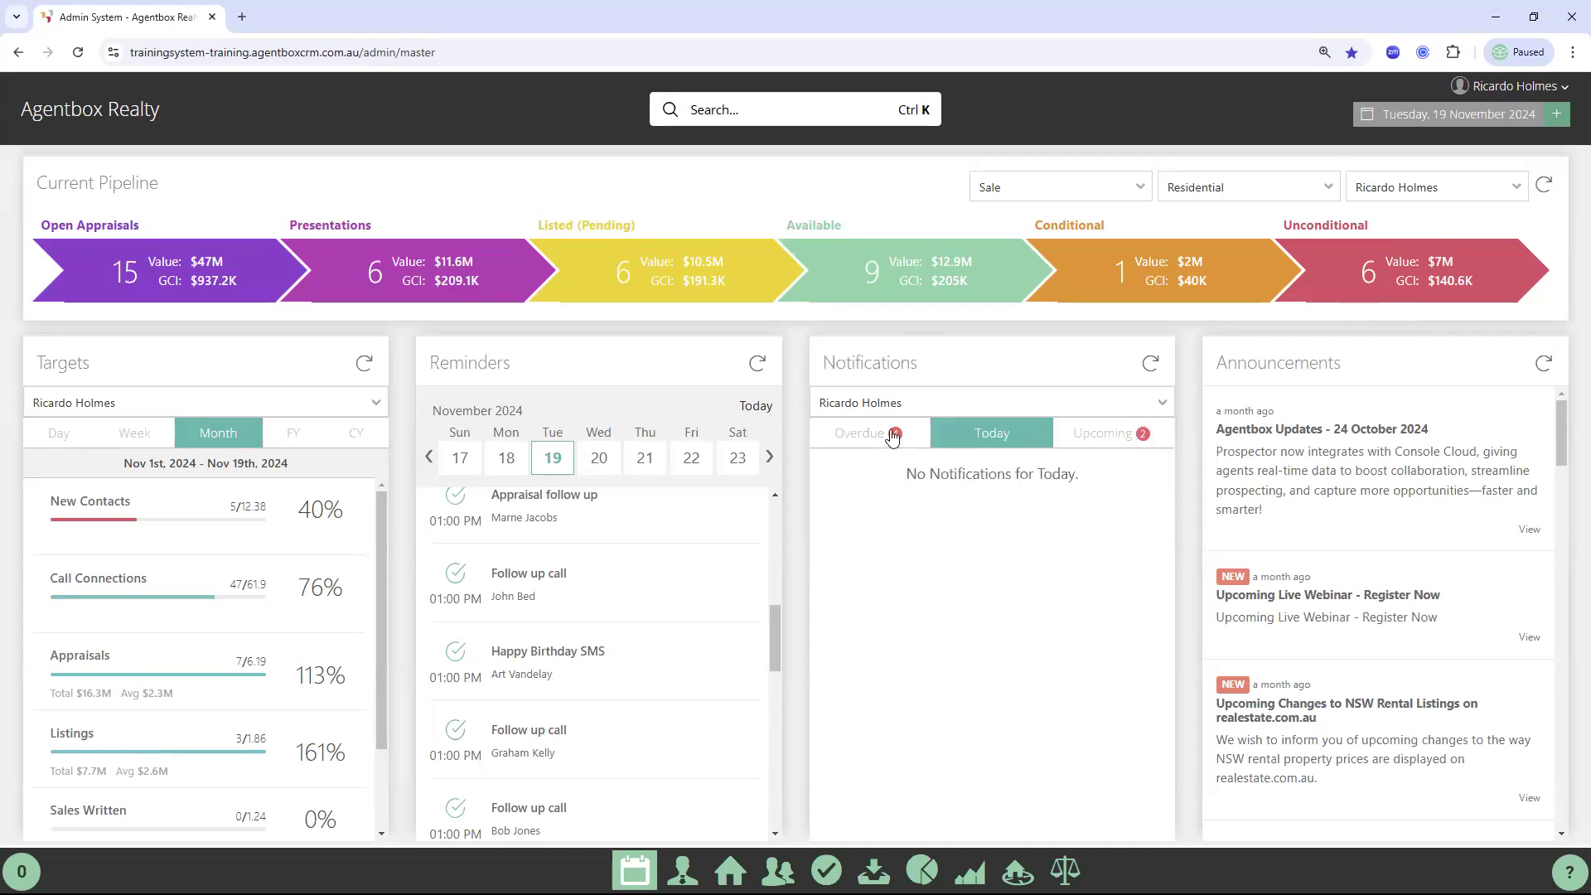
pyautogui.click(866, 437)
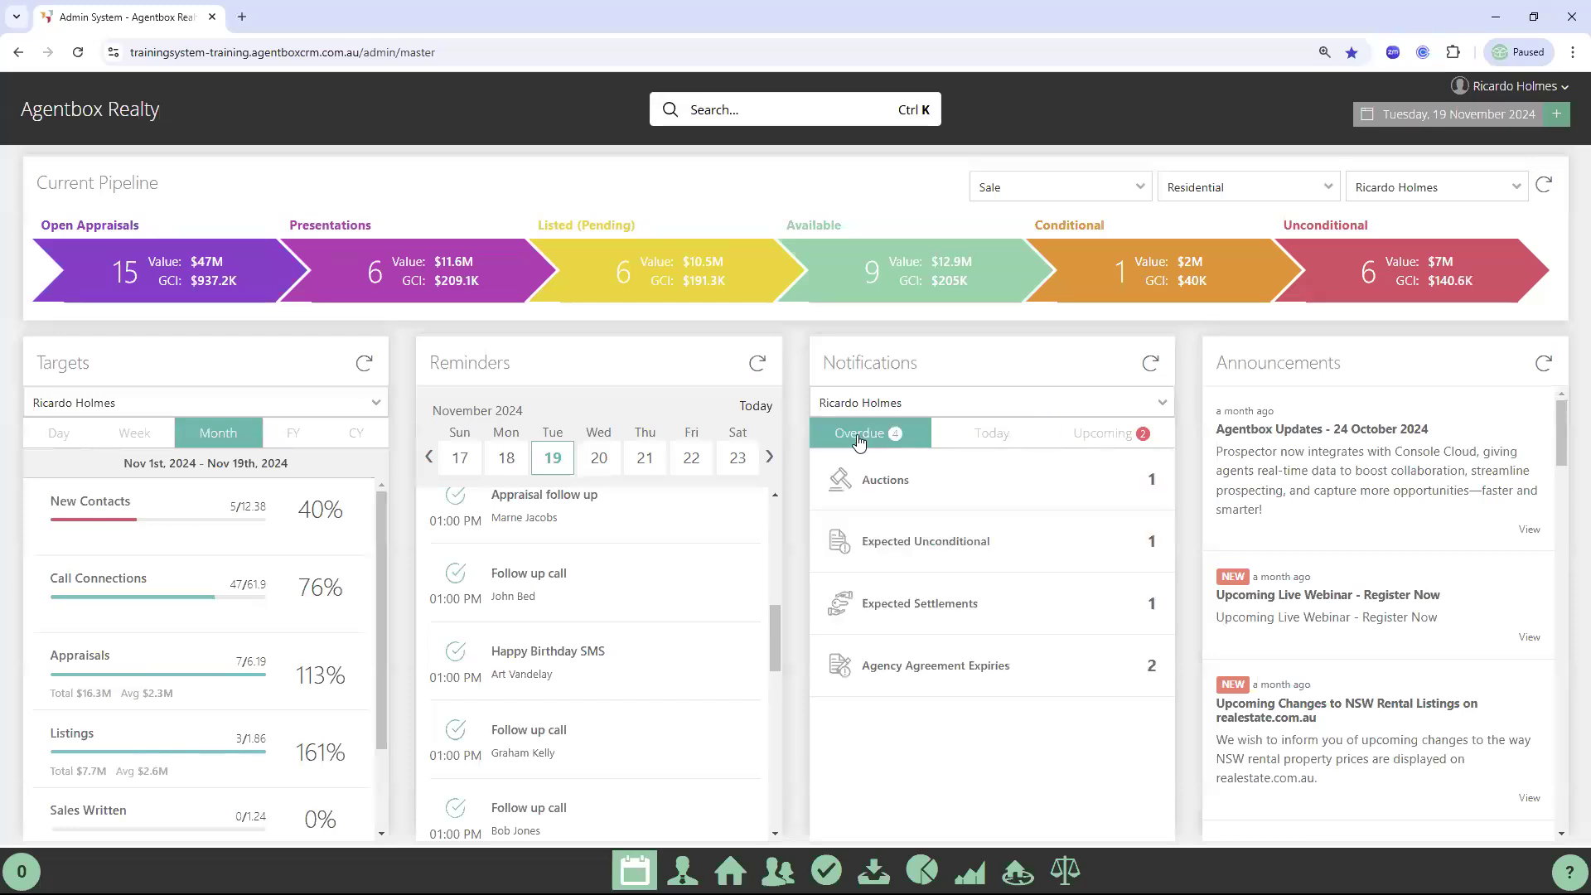
pyautogui.click(926, 620)
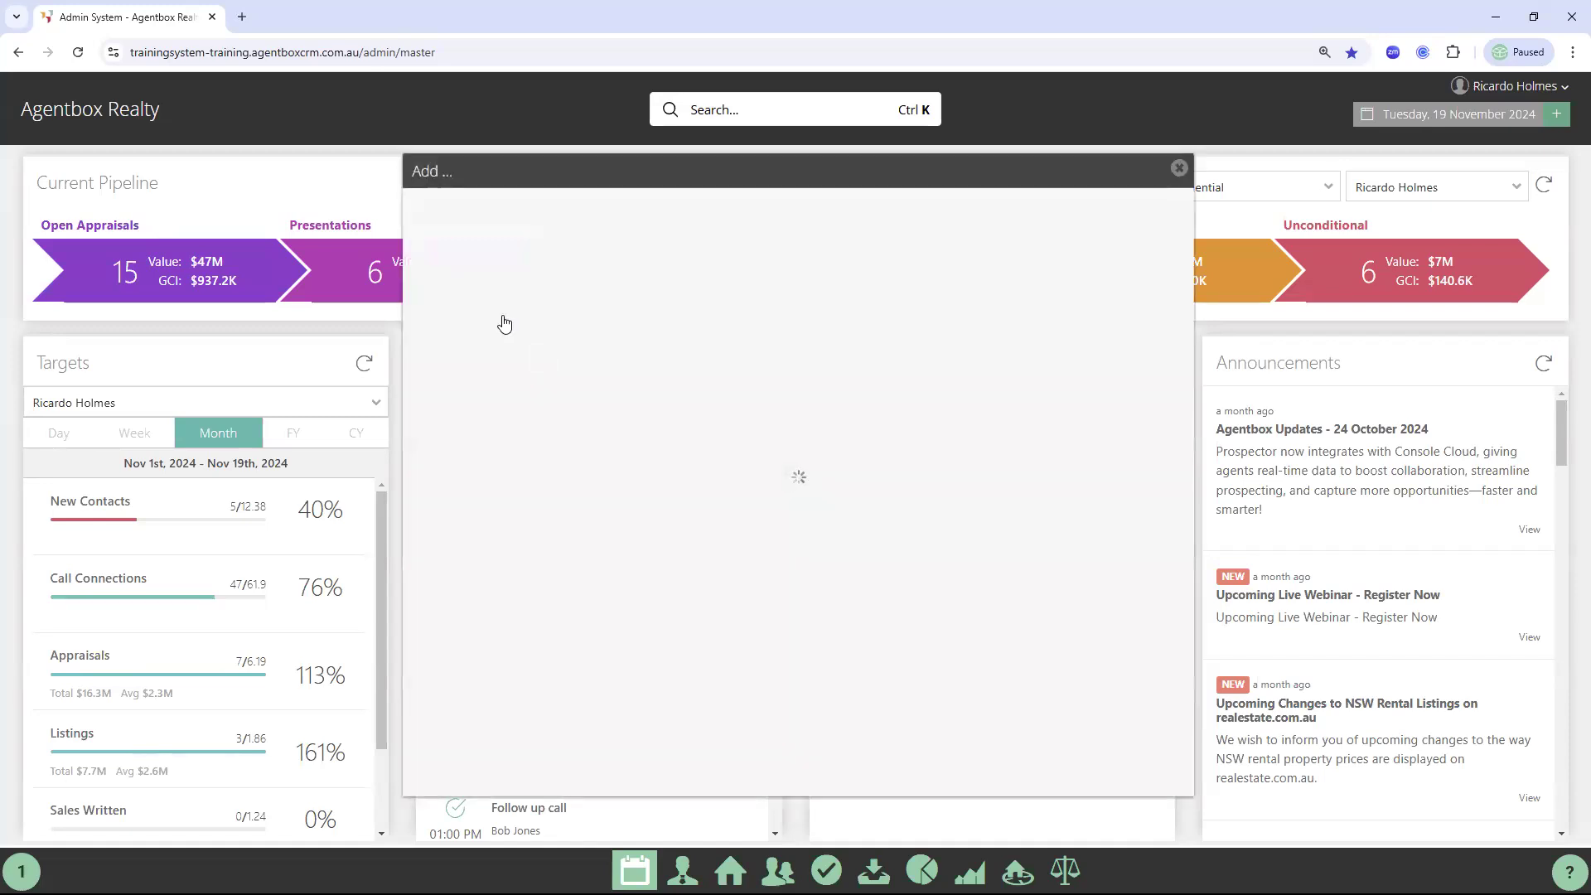
pyautogui.click(430, 358)
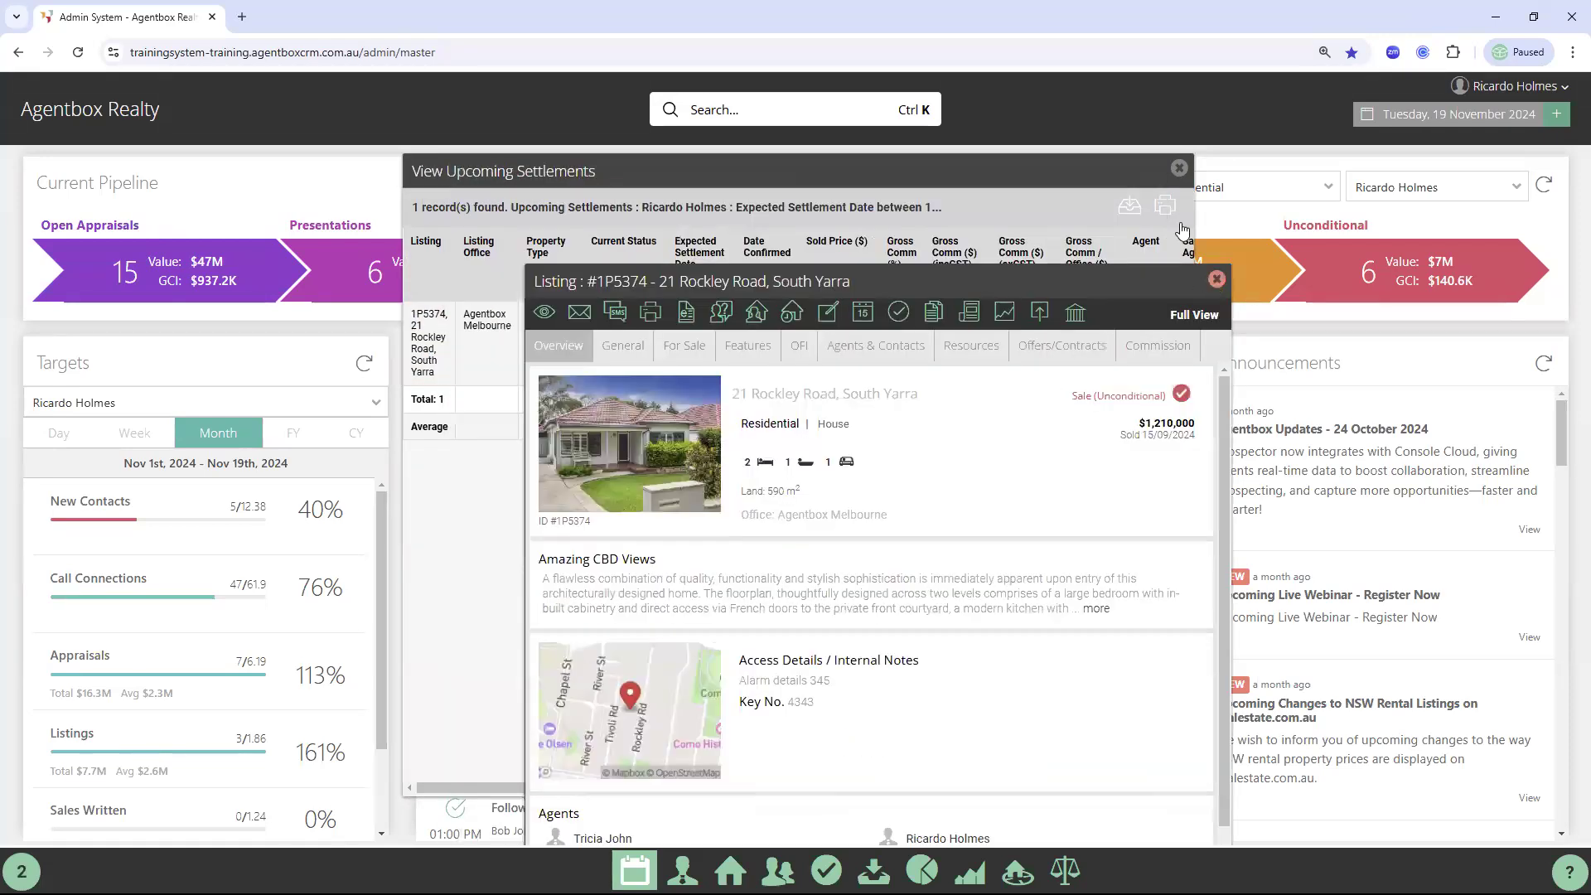
pyautogui.click(1179, 167)
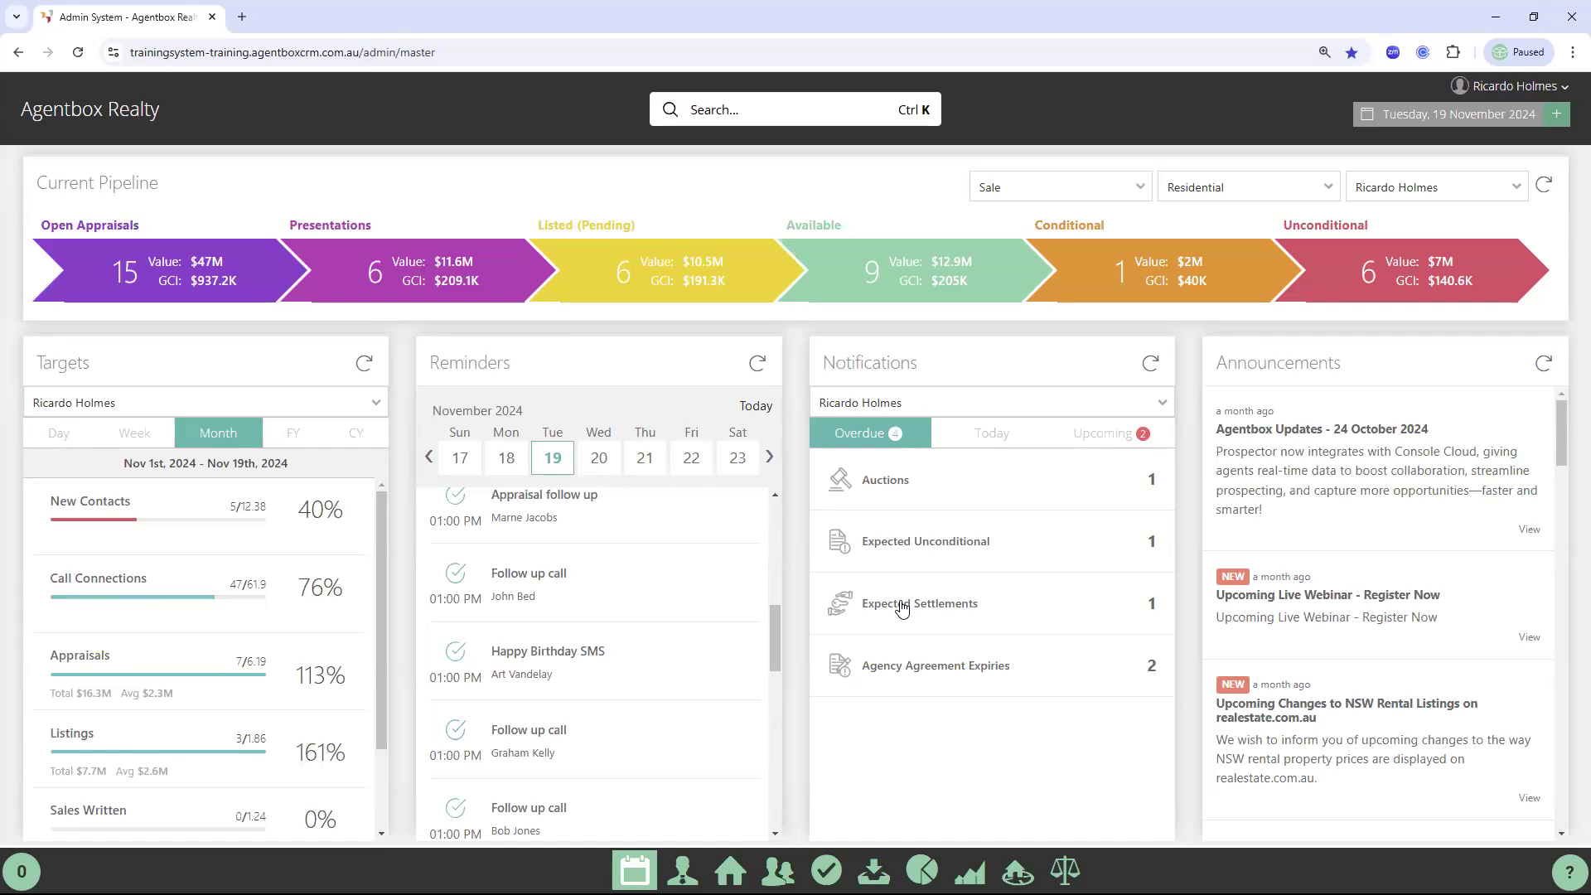
# Show today's notifications for Agentbox Sydney, then switch to the PowerPoint deck
pyautogui.doubleClick(861, 358)
pyautogui.click(857, 359)
pyautogui.doubleClick(857, 360)
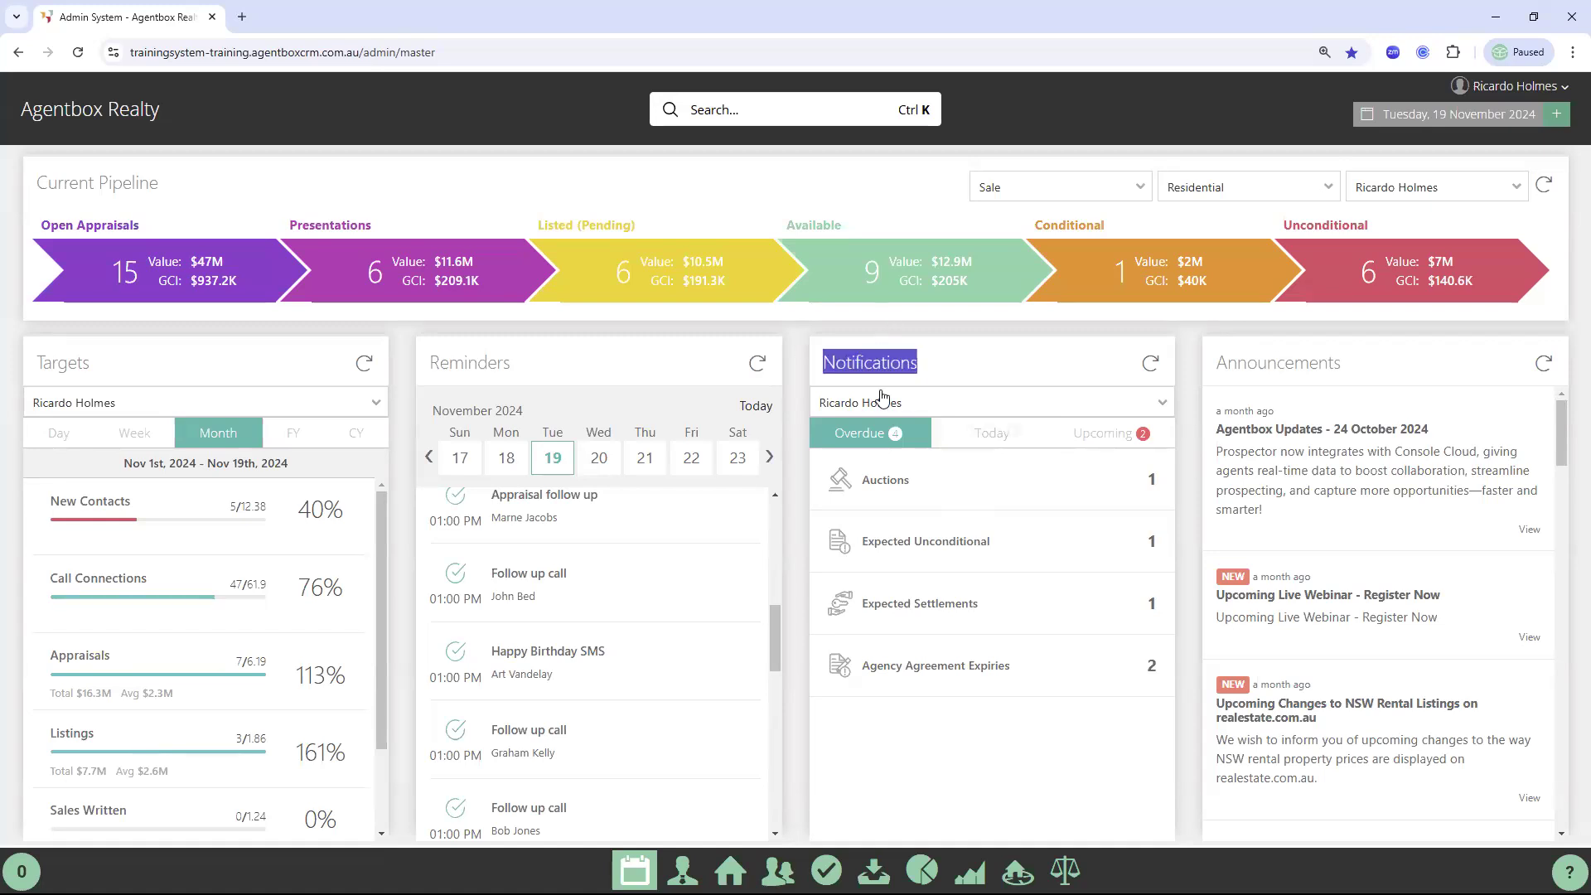
pyautogui.click(952, 408)
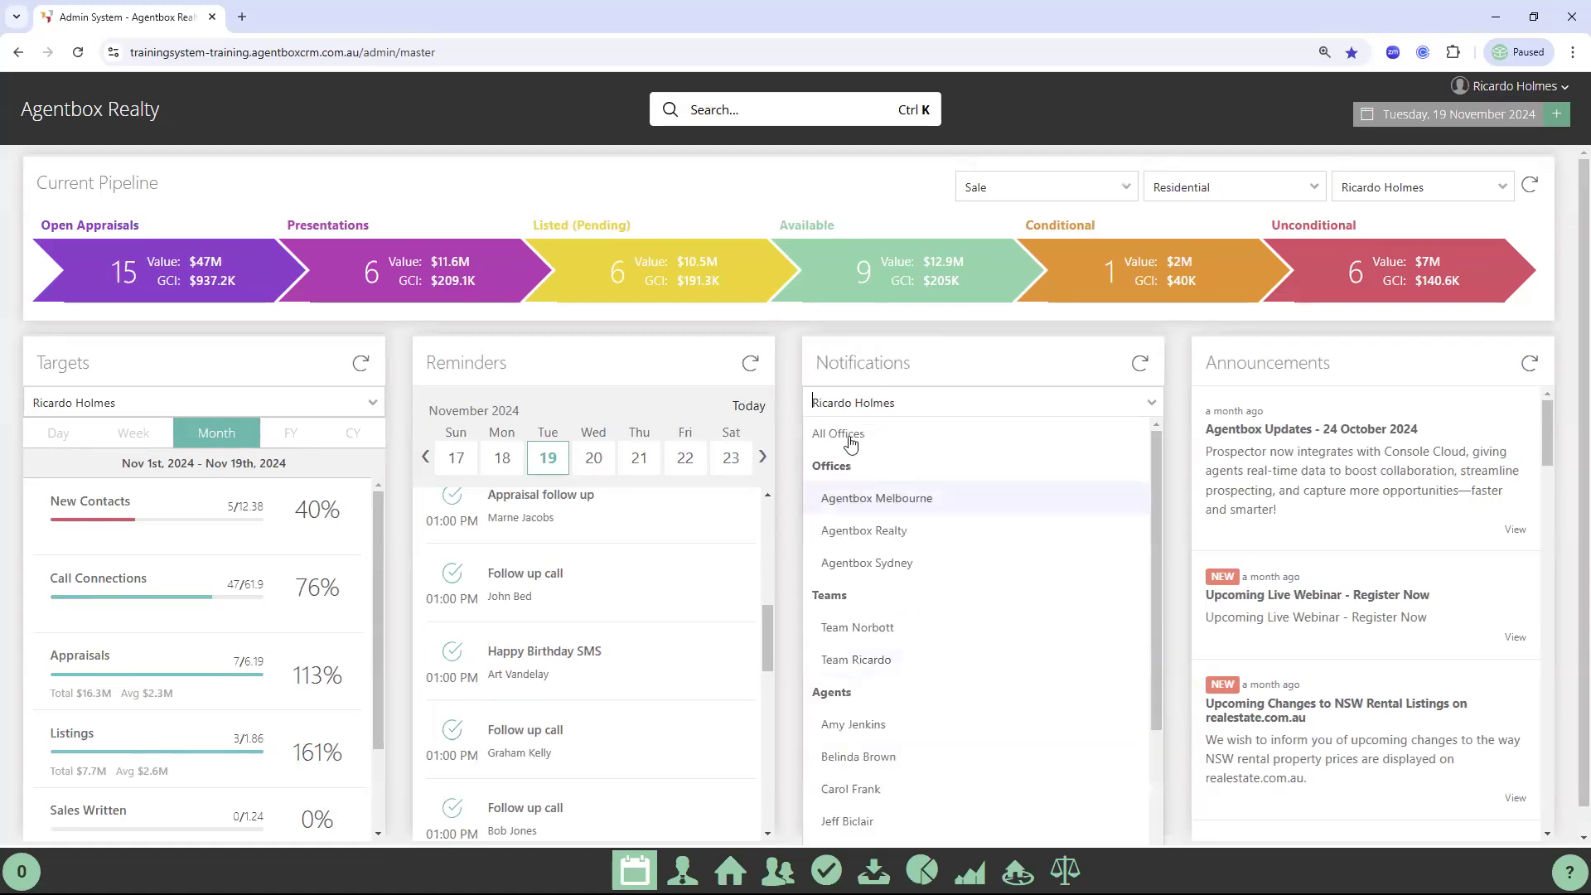
pyautogui.click(866, 507)
pyautogui.click(976, 408)
pyautogui.click(856, 562)
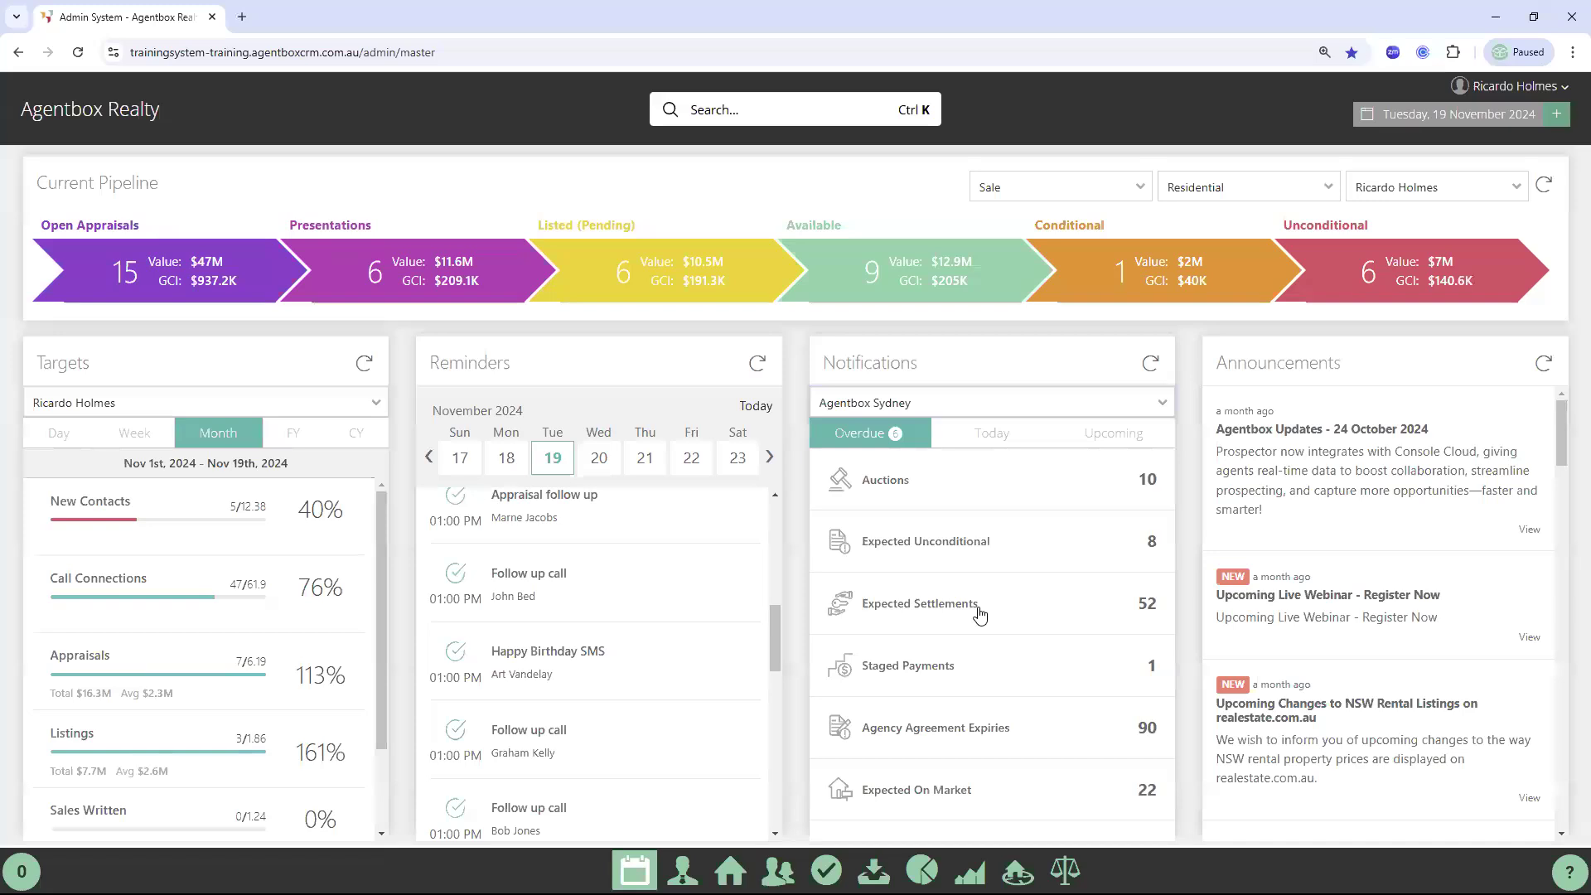
pyautogui.click(992, 436)
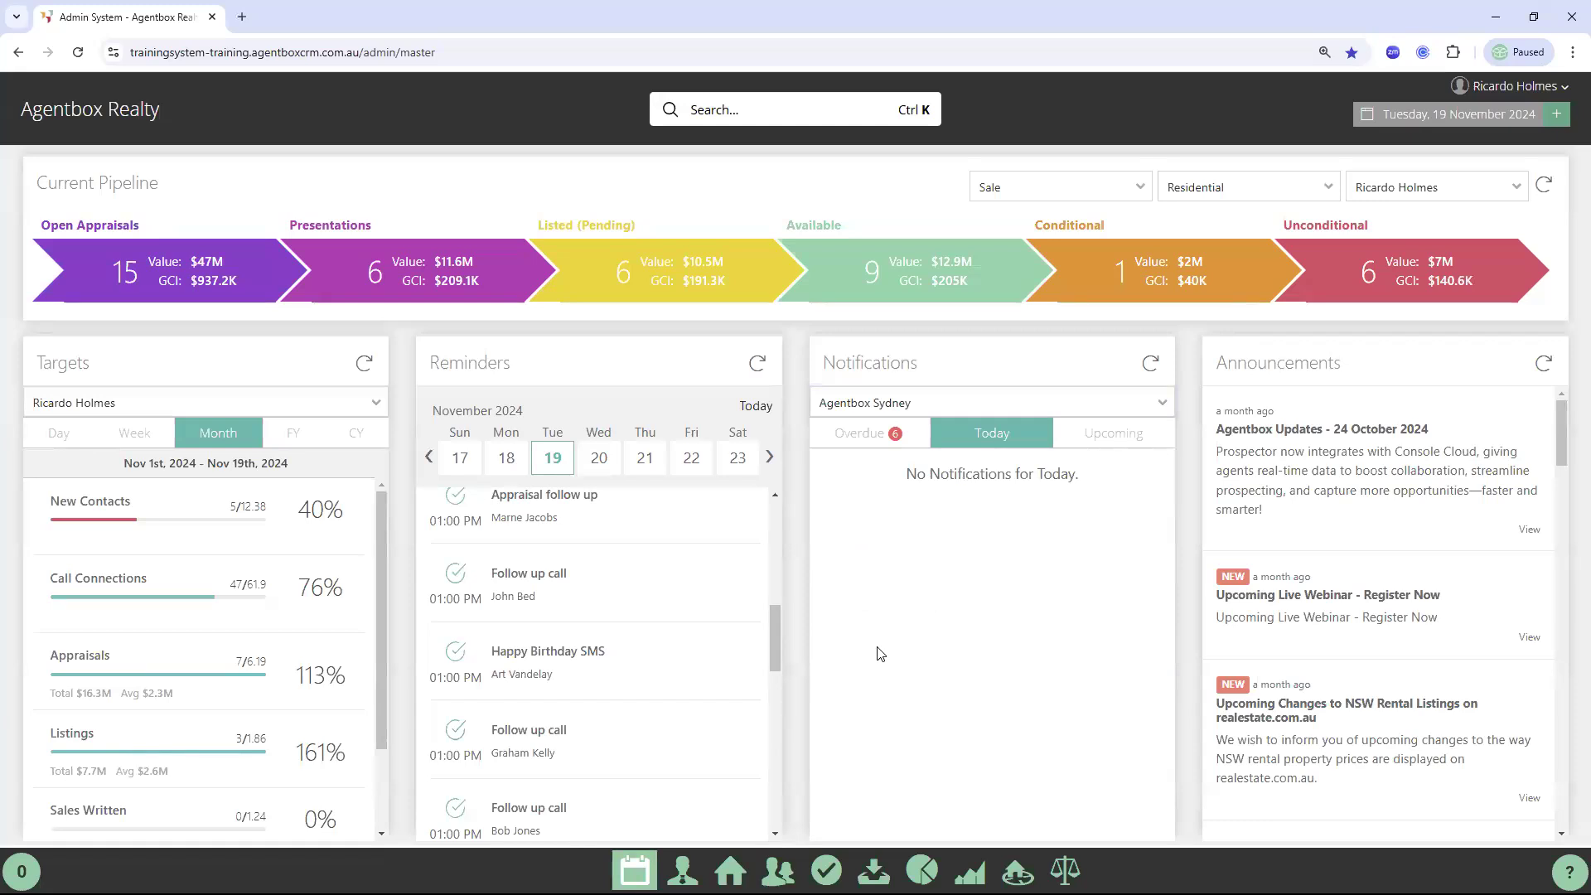
pyautogui.hotkey('alt', 'Tab')
pyautogui.click(42, 238)
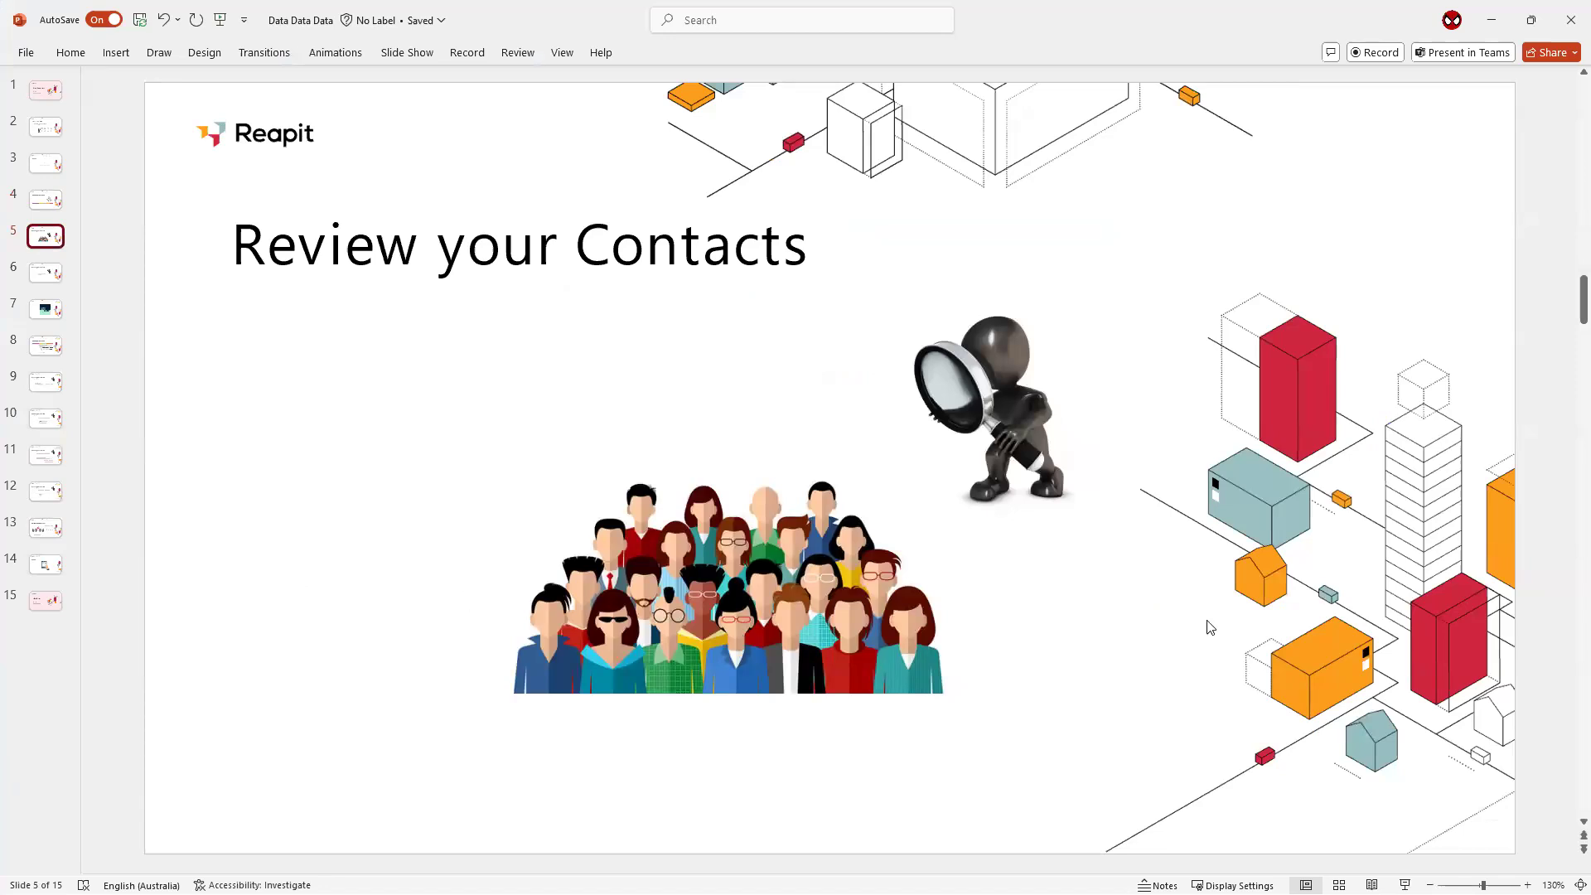
# Switch back to the Agentbox dashboard in Chrome
pyautogui.hotkey('alt', 'Tab')
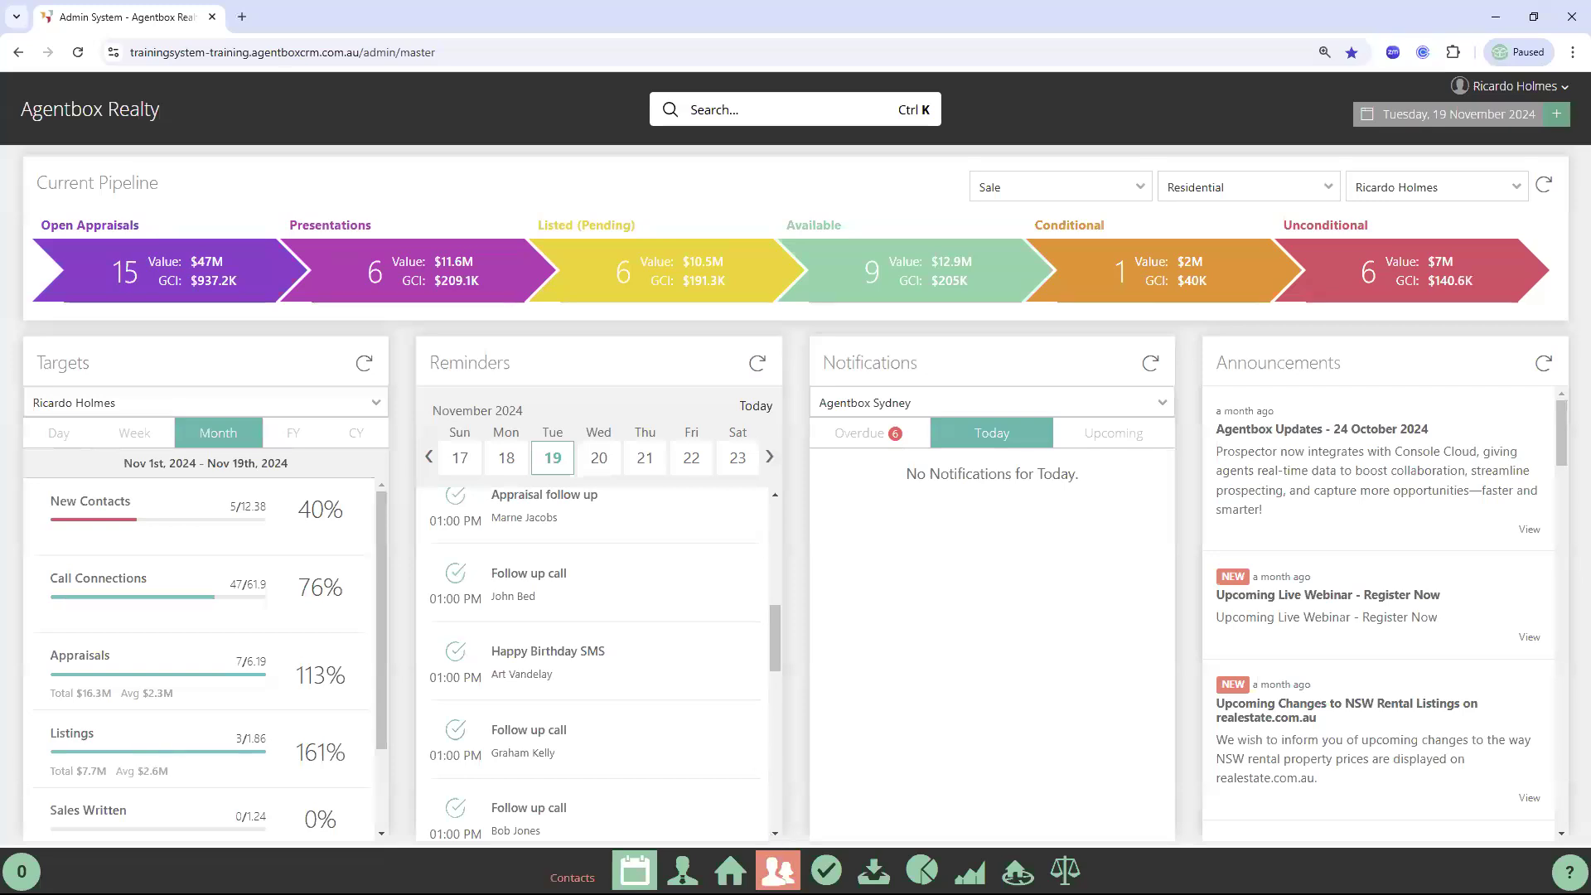
# Open Contacts Advanced Search with status limited to Active, excluding Do Not Contact and Unsubscribed
pyautogui.click(778, 870)
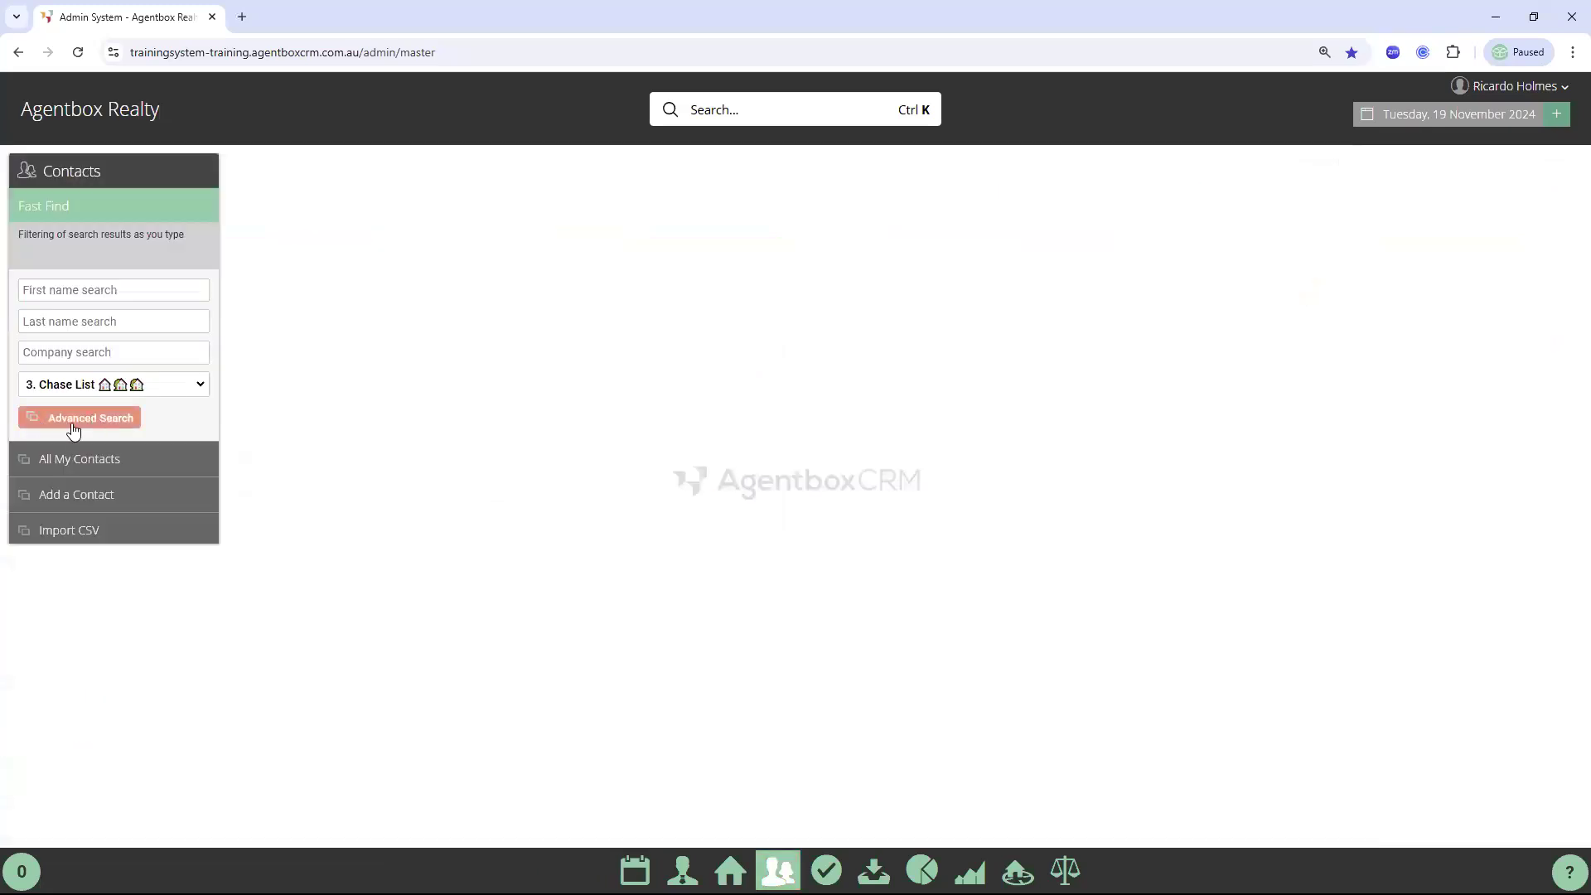
pyautogui.click(73, 421)
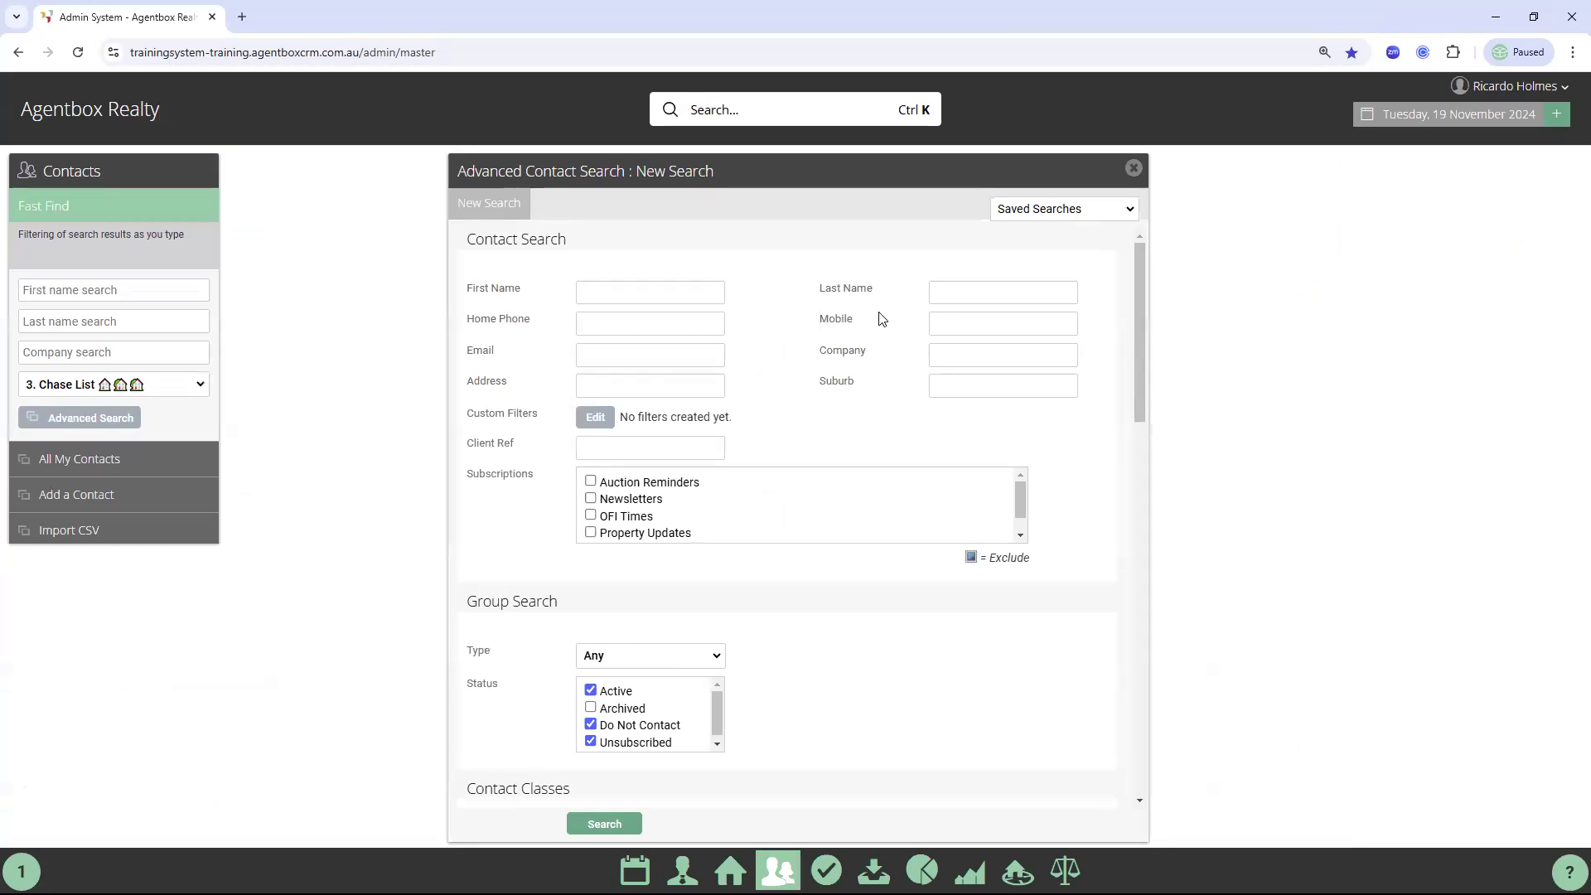
pyautogui.click(826, 386)
pyautogui.doubleClick(824, 384)
pyautogui.click(836, 386)
pyautogui.doubleClick(838, 389)
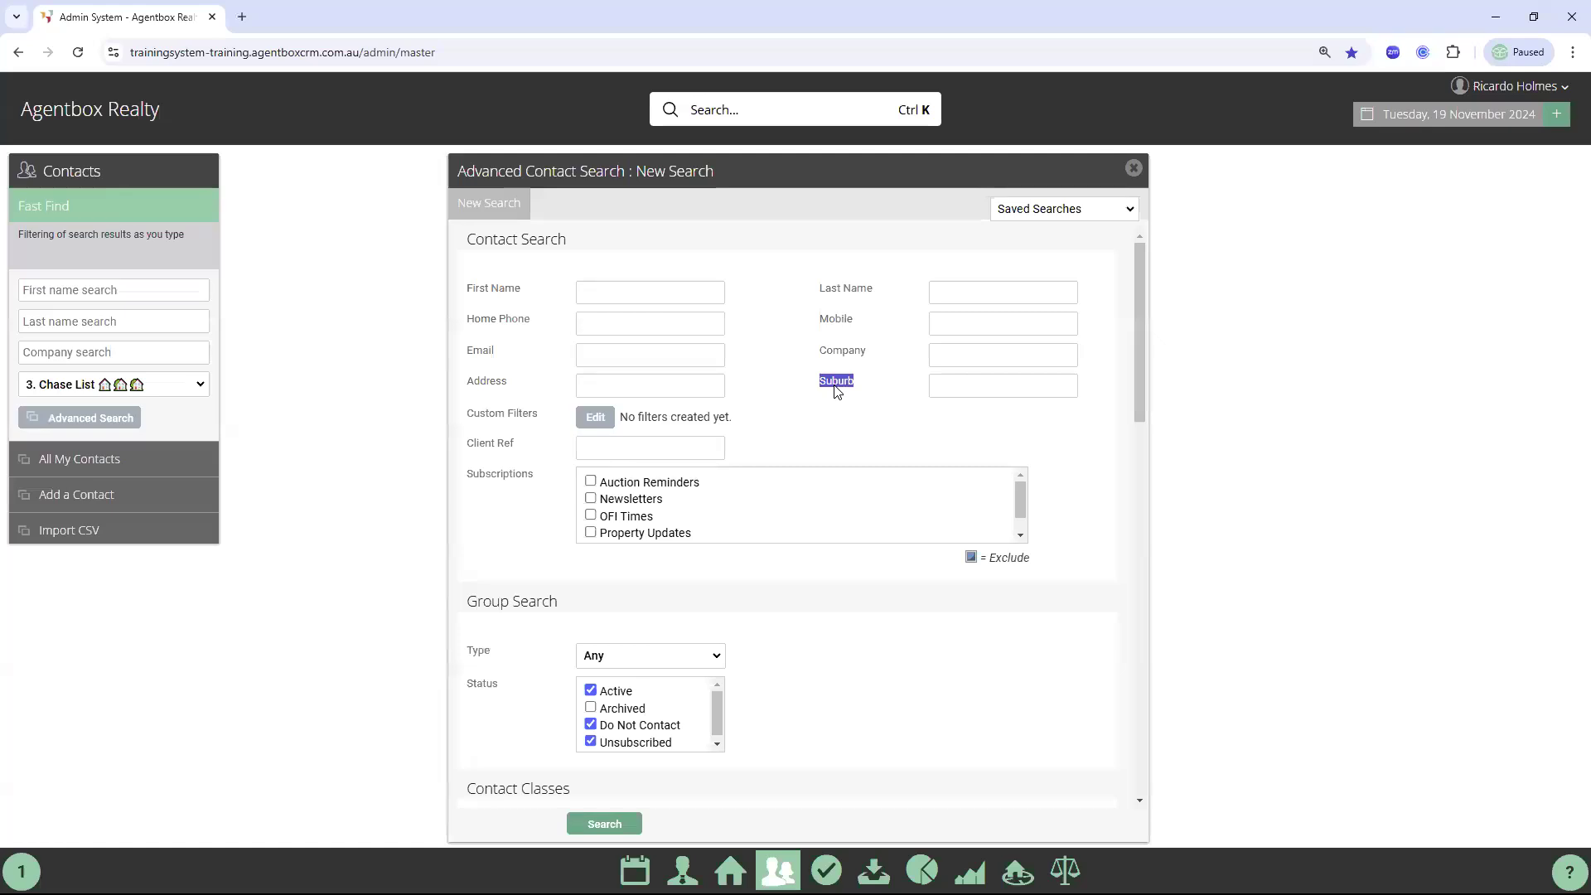
pyautogui.click(587, 742)
# Include Prospective Buyer contacts in the search
pyautogui.scroll(-3, 920, 630)
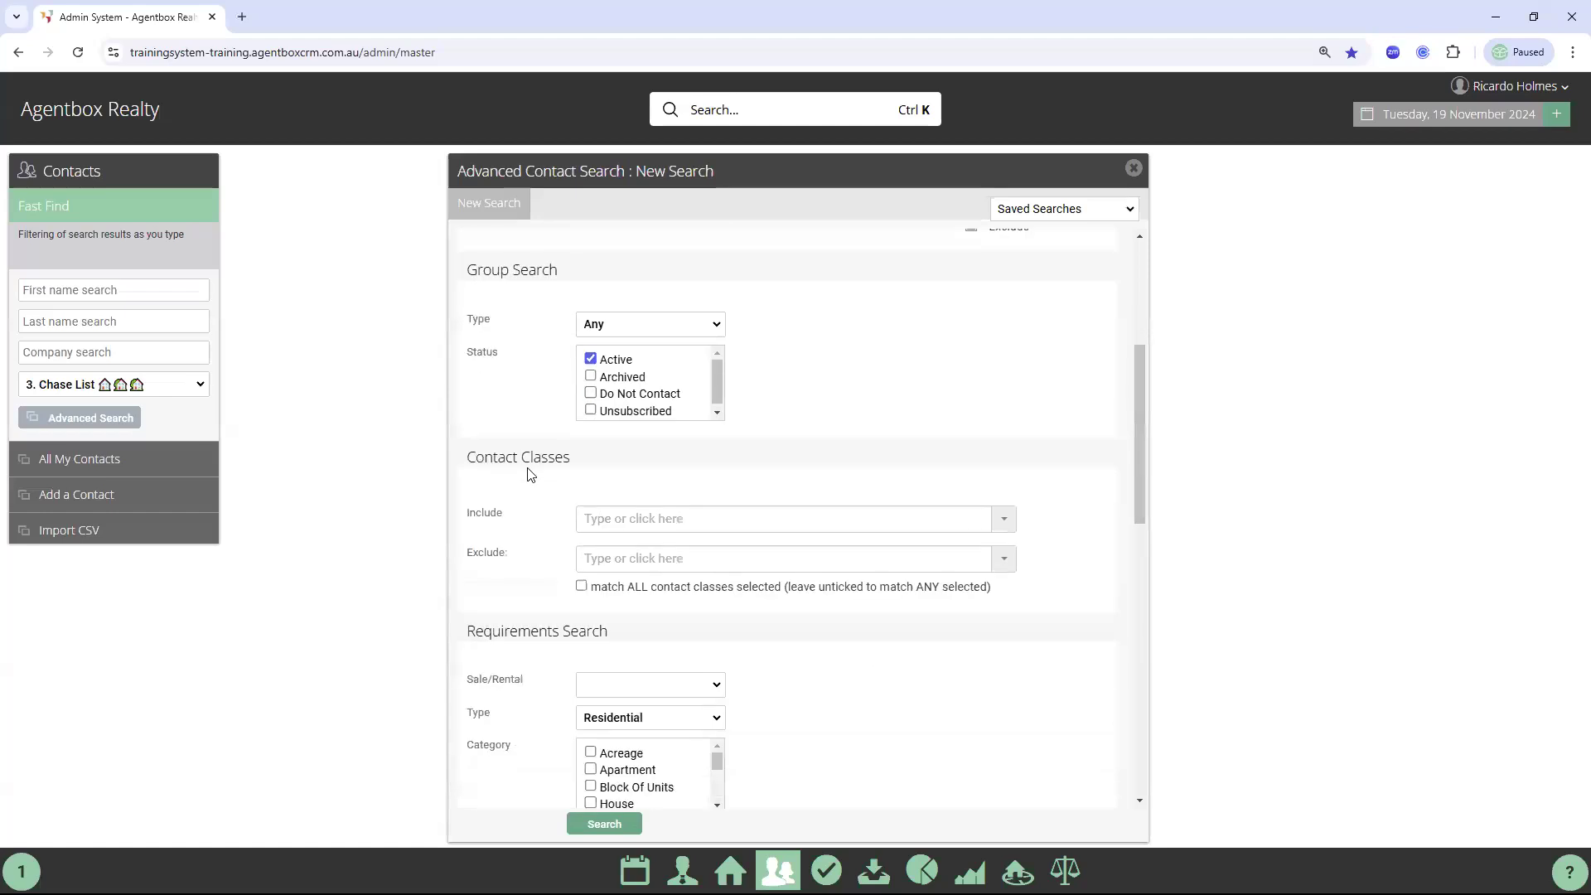
pyautogui.click(604, 522)
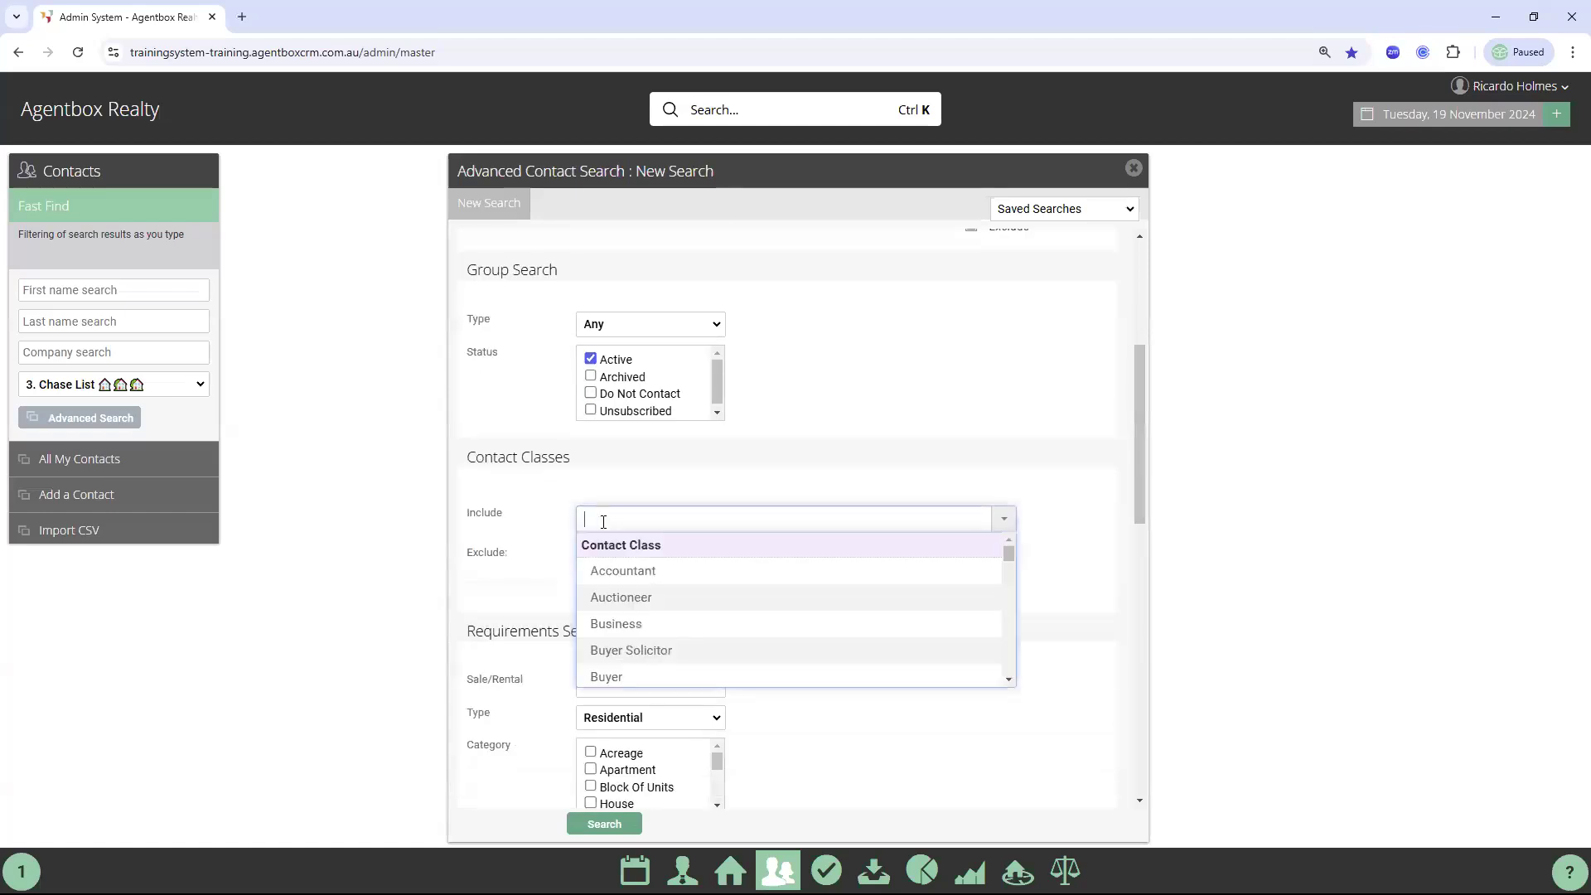
pyautogui.write('prosp')
pyautogui.click(638, 572)
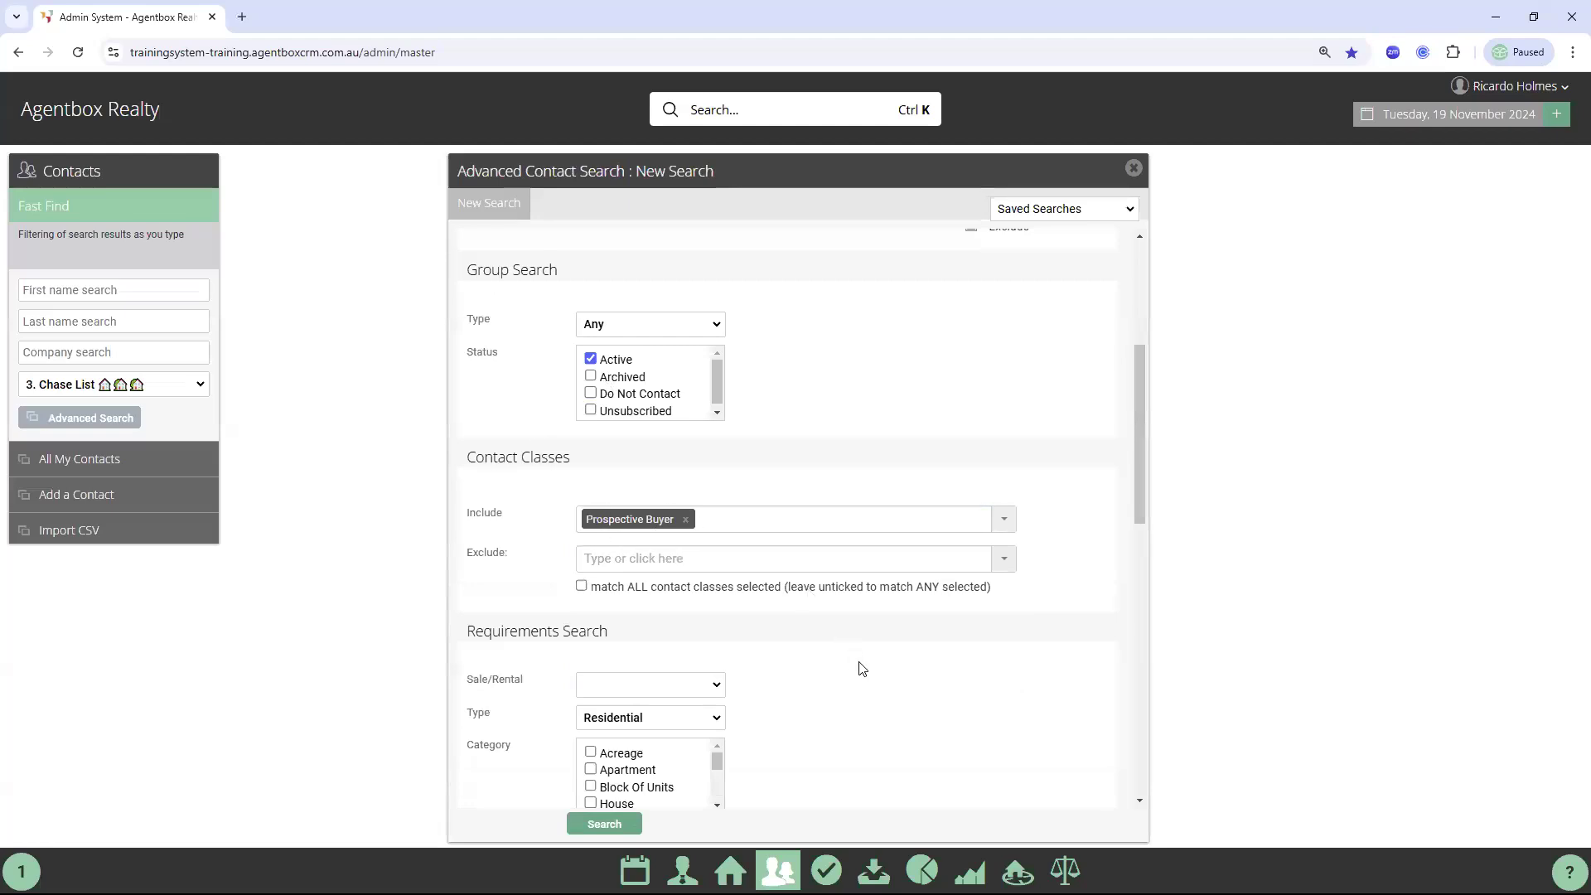
# Require the Apartment category in suburbs Southbank (3006) and South Yarra (3141)
pyautogui.scroll(-1, 789, 623)
pyautogui.doubleClick(482, 520)
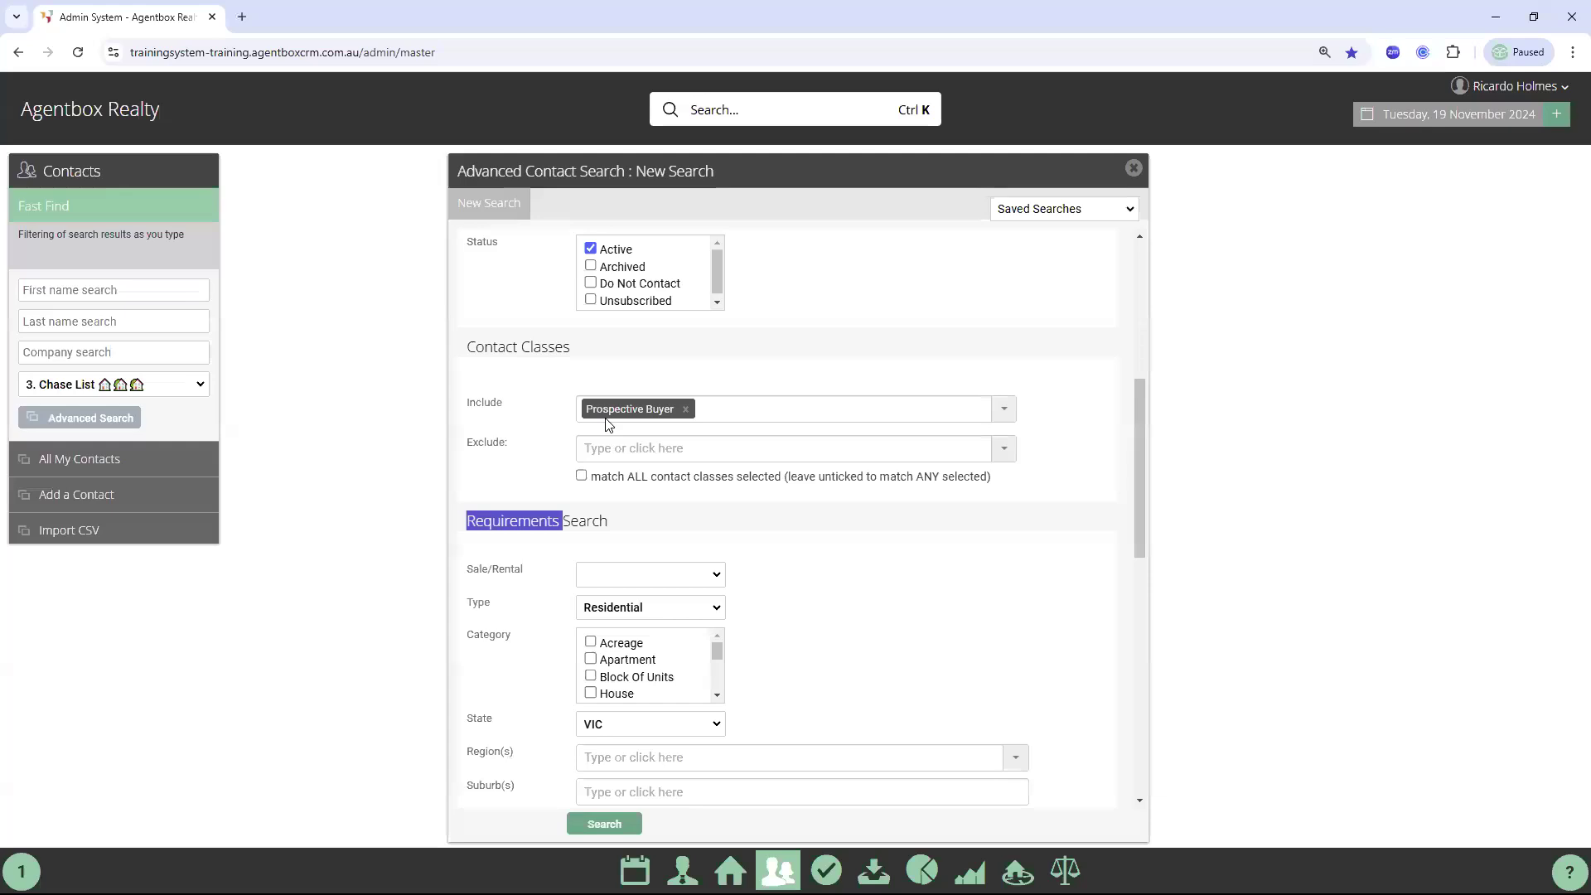
pyautogui.click(592, 660)
pyautogui.scroll(-1, 607, 662)
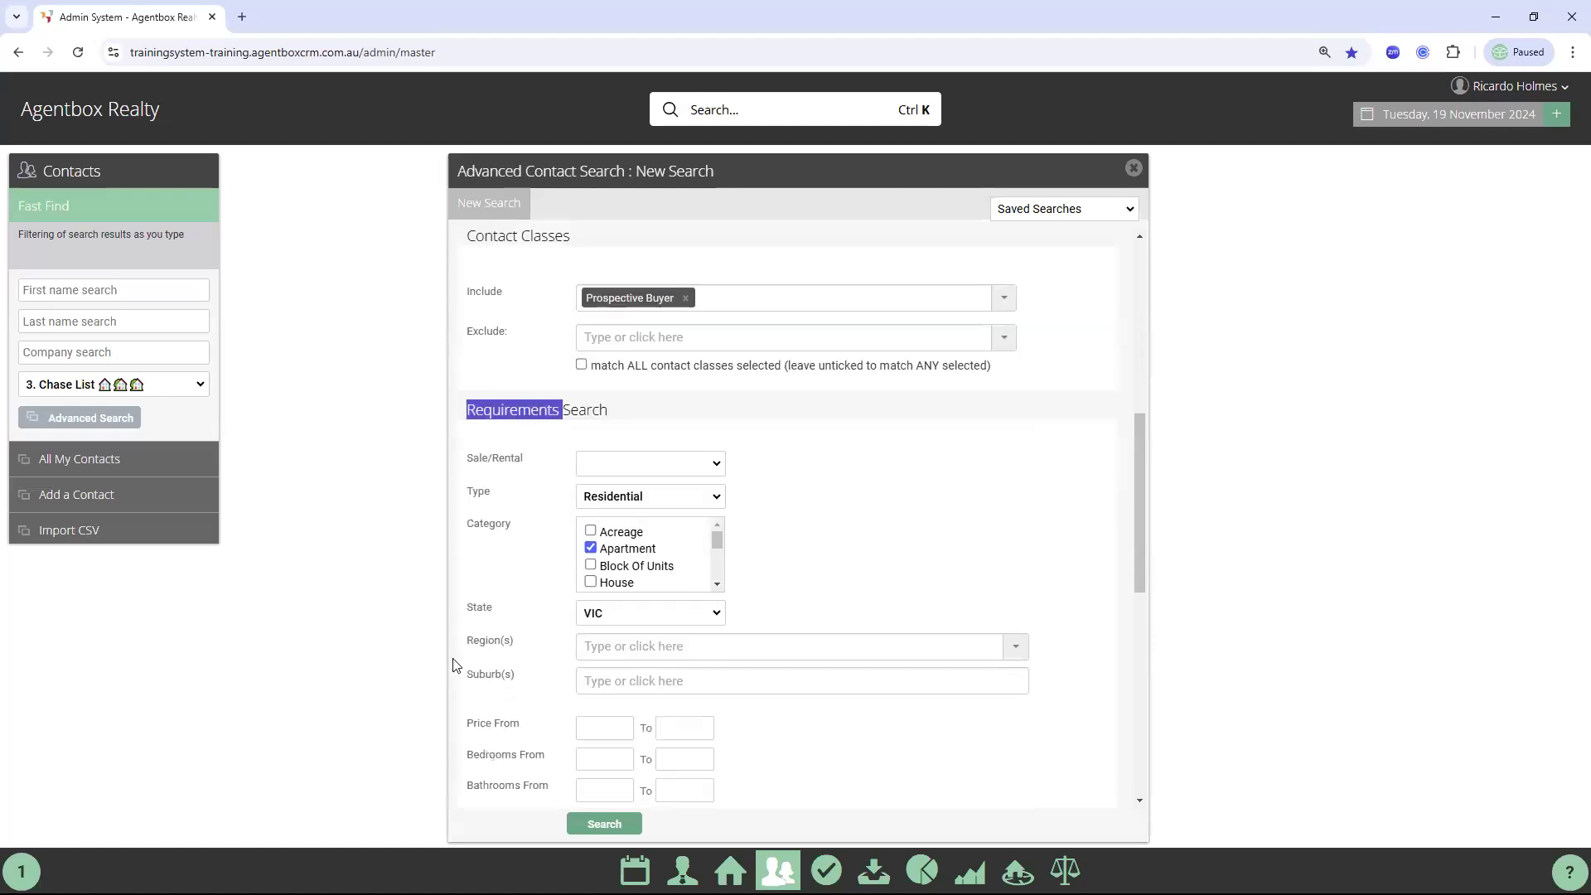
pyautogui.click(610, 681)
pyautogui.write('southbank')
pyautogui.press('Return')
pyautogui.write('south yarra')
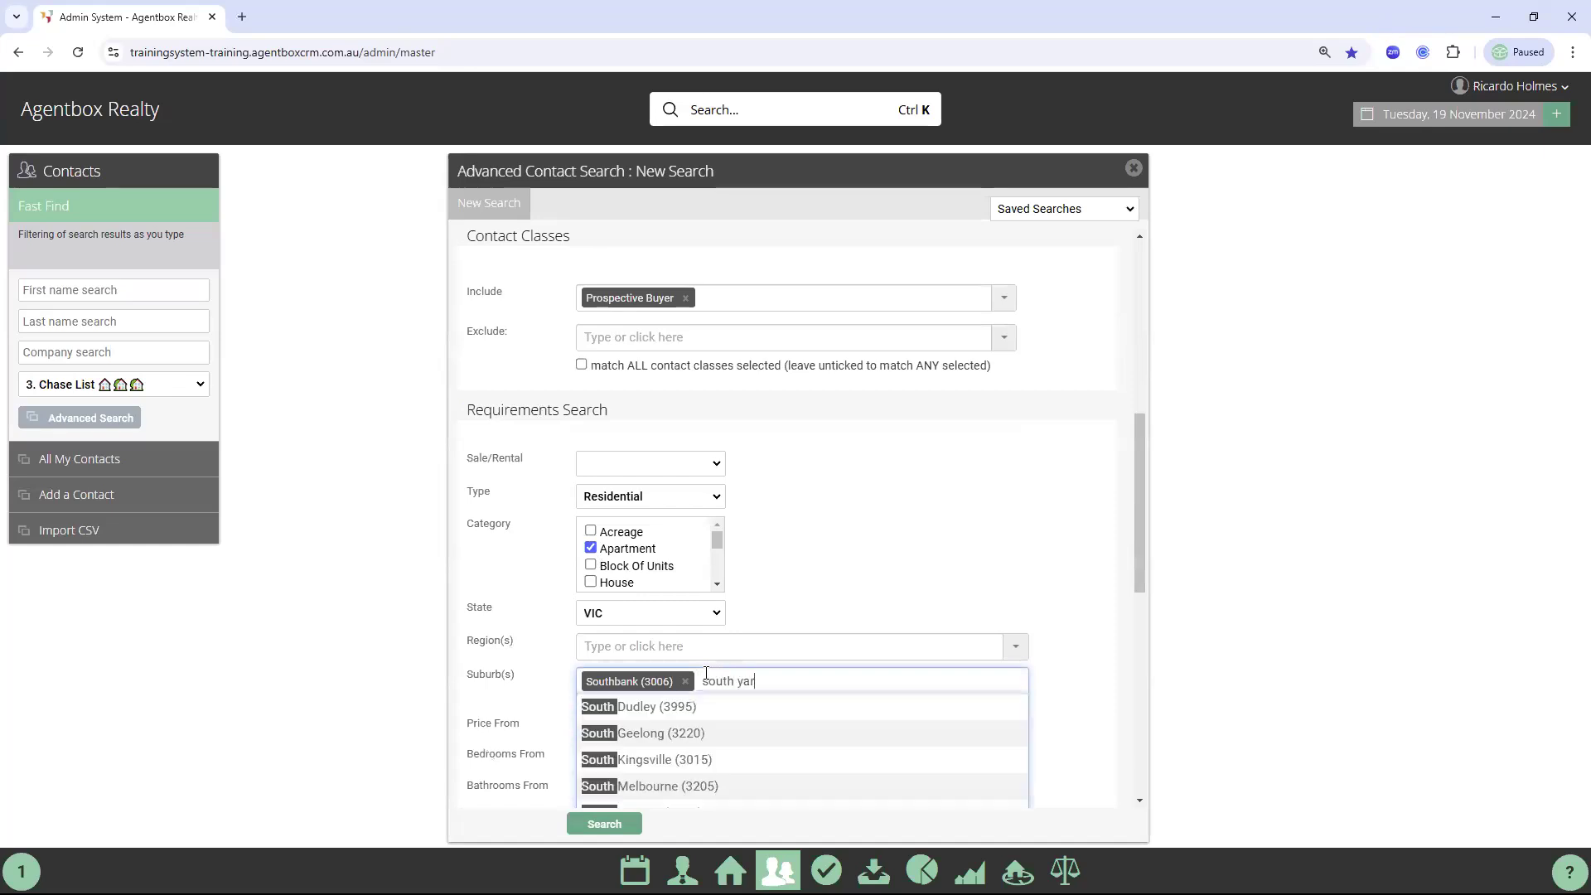
pyautogui.click(635, 710)
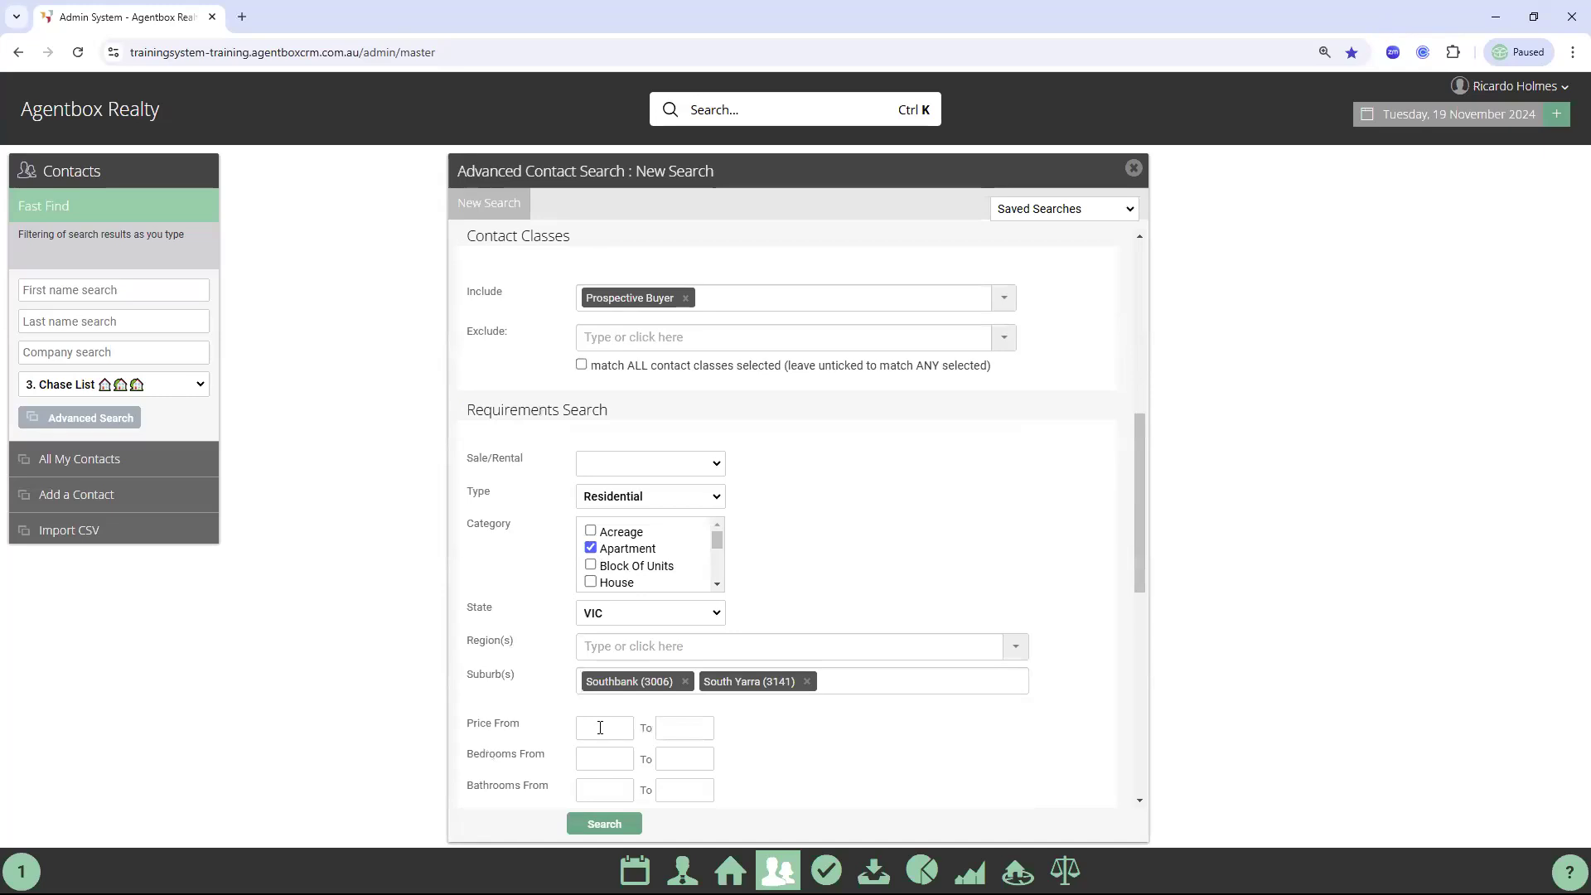
# Set the price range from 500000 to 600000
pyautogui.click(600, 728)
pyautogui.write('50000')
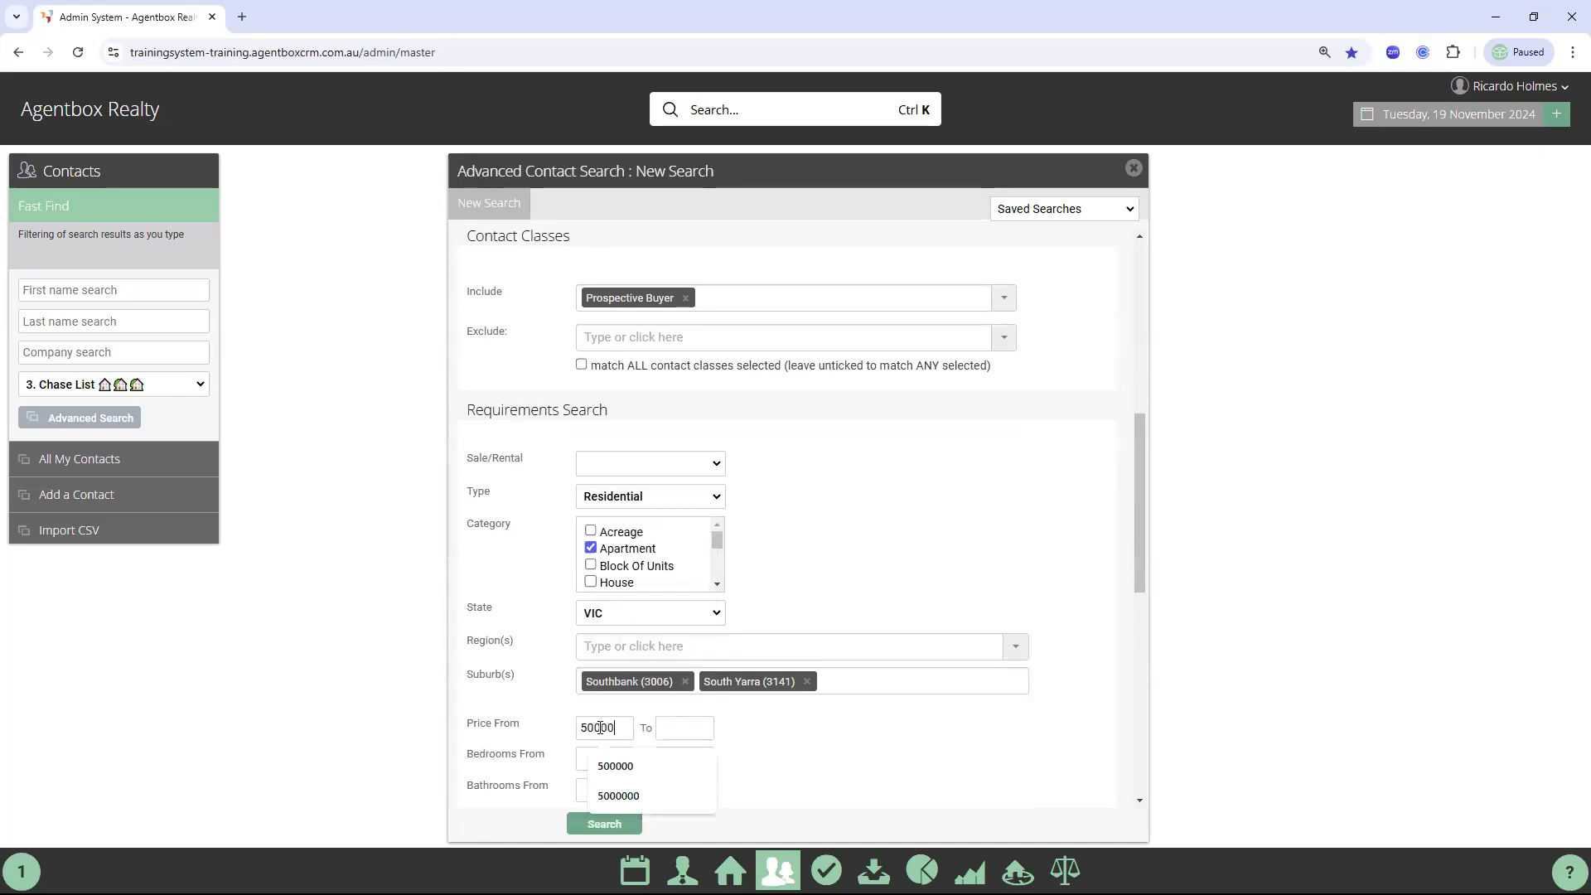
pyautogui.write('0')
pyautogui.click(672, 726)
pyautogui.write('600000')
# Leave the Created, Modified and Last Contact date ranges blank, then return to PowerPoint
pyautogui.scroll(-4, 794, 728)
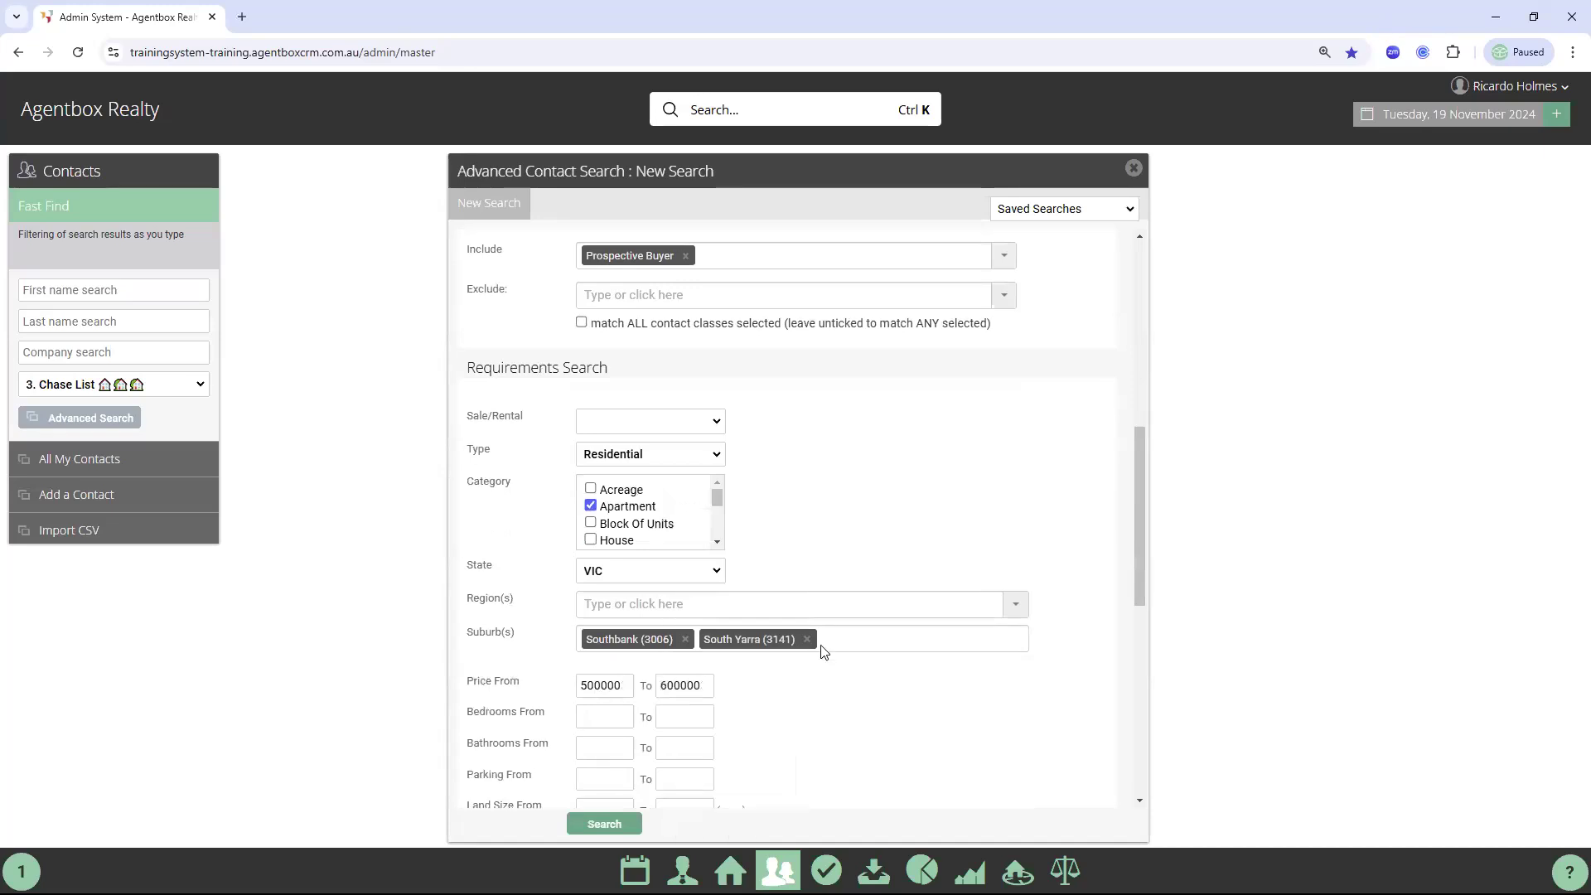
pyautogui.scroll(-4, 810, 497)
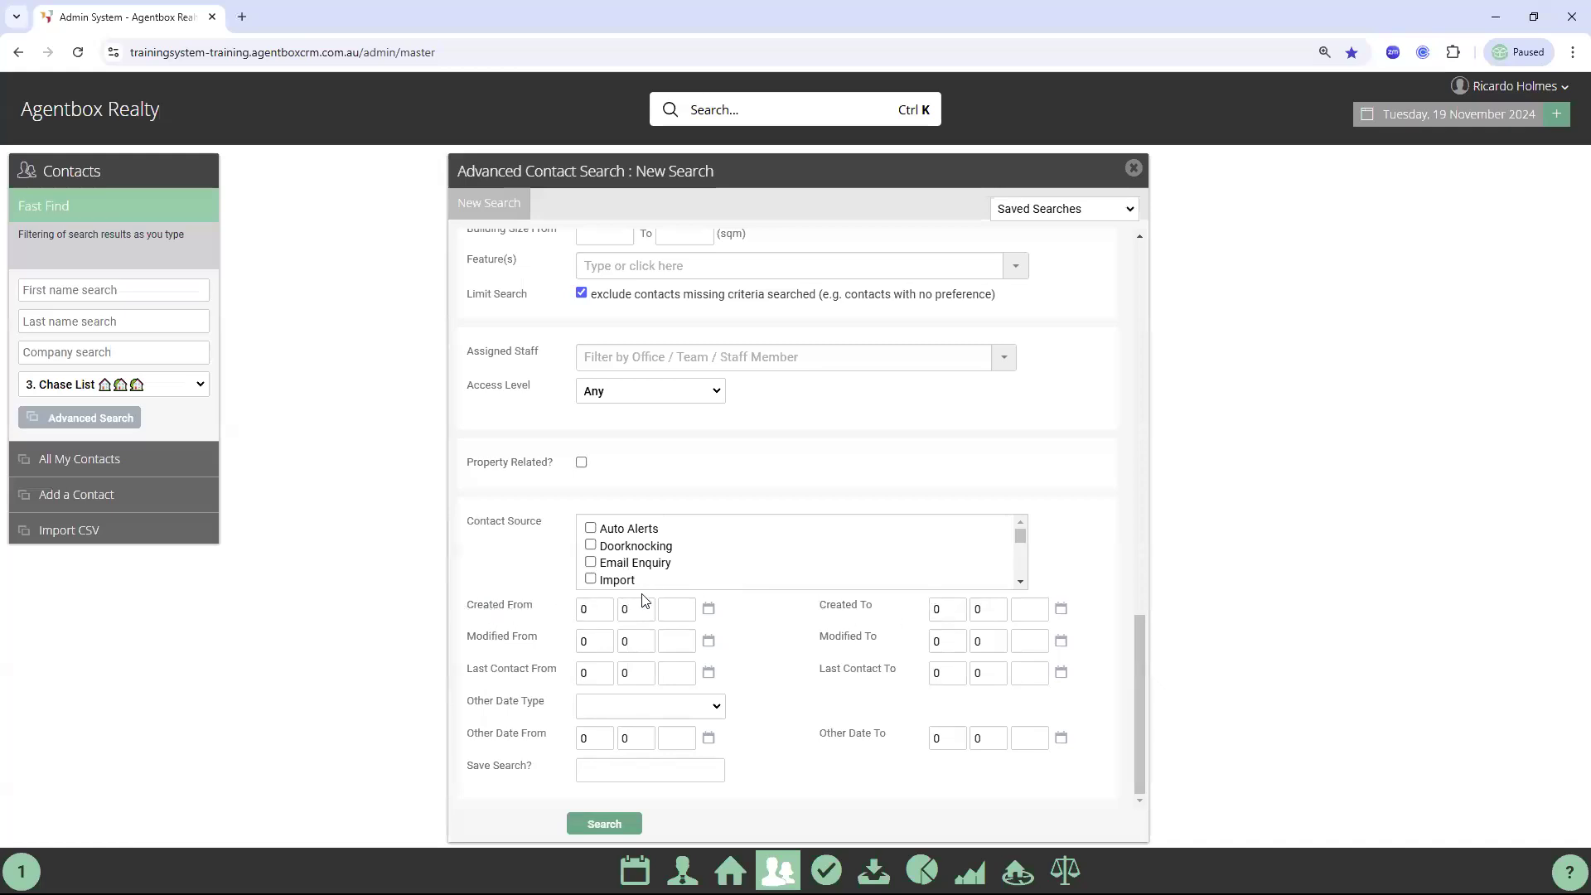
pyautogui.moveTo(831, 606); pyautogui.dragTo(976, 603)
pyautogui.doubleClick(489, 638)
pyautogui.moveTo(876, 637); pyautogui.dragTo(820, 639)
pyautogui.moveTo(504, 668); pyautogui.dragTo(490, 683)
pyautogui.click(490, 683)
pyautogui.moveTo(903, 668); pyautogui.dragTo(820, 671)
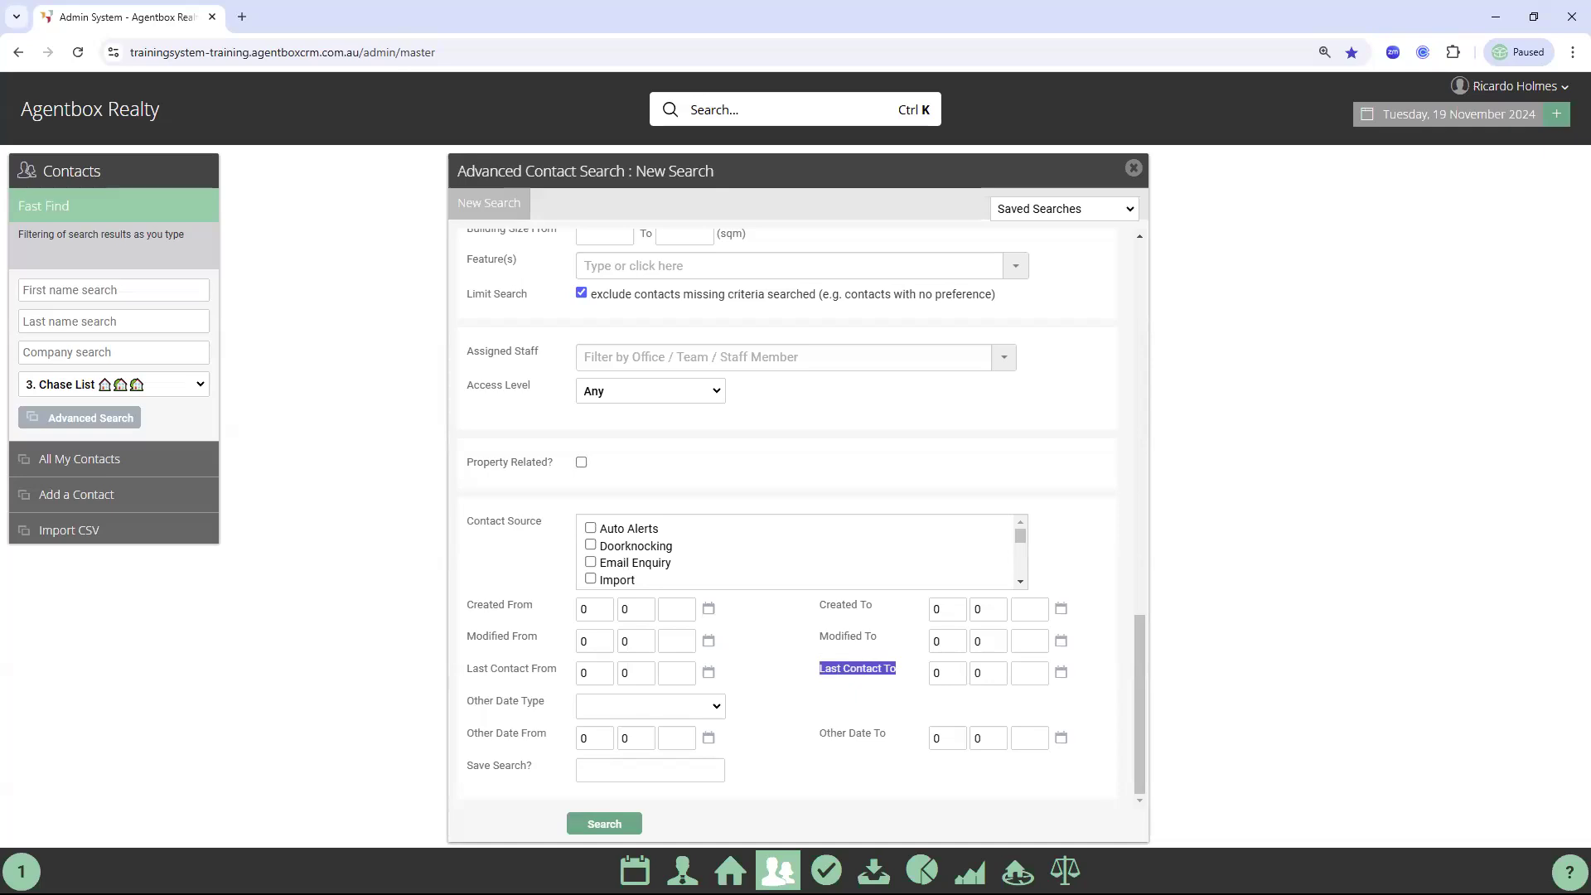
pyautogui.hotkey('alt', 'Tab')
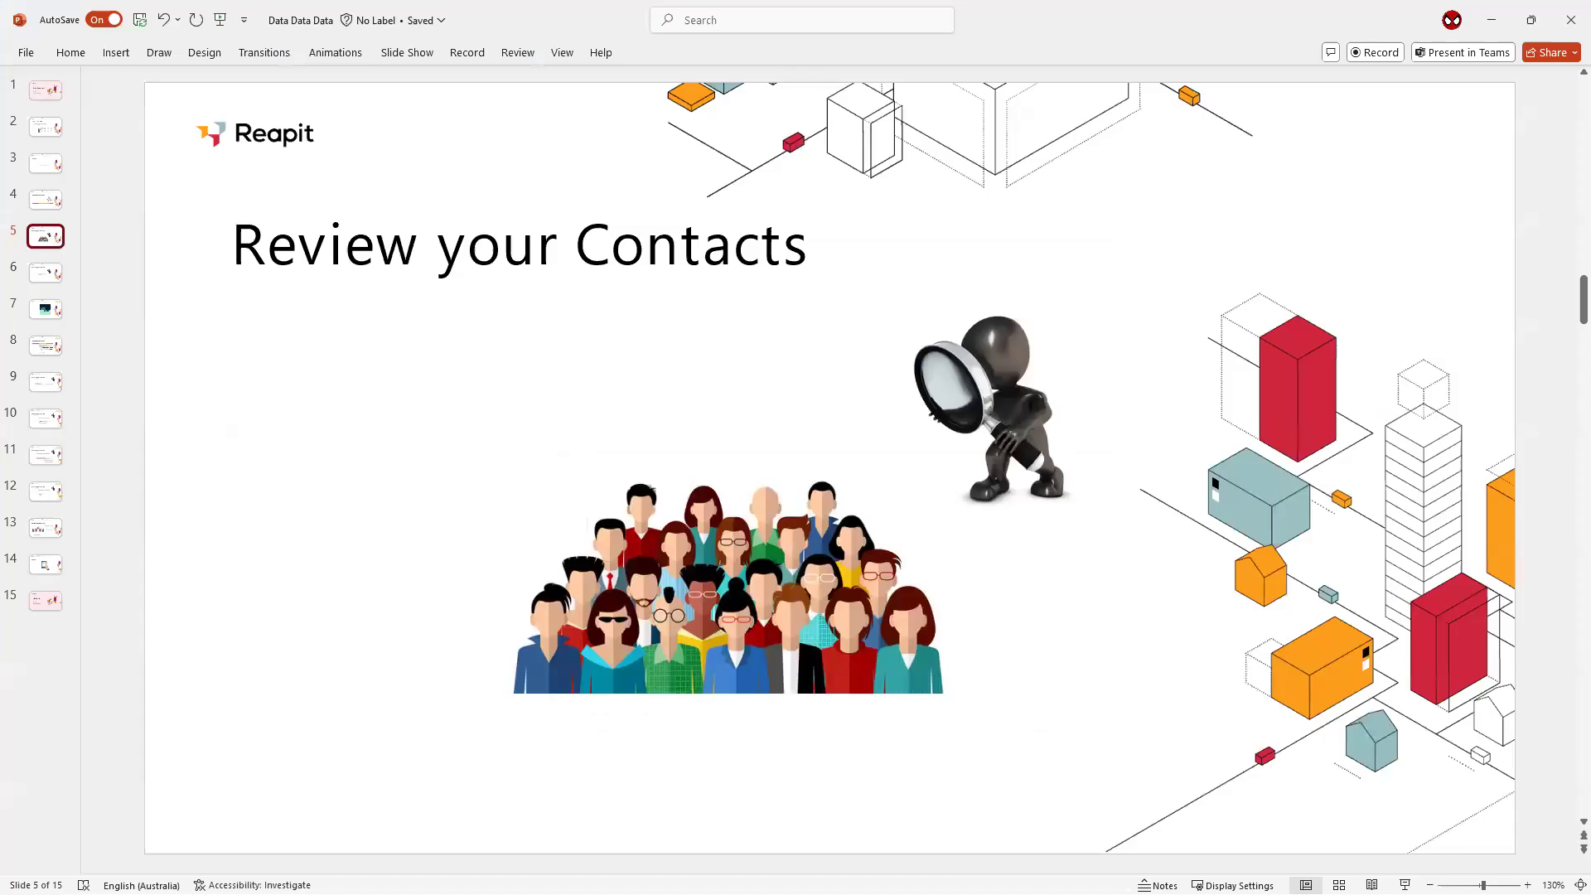
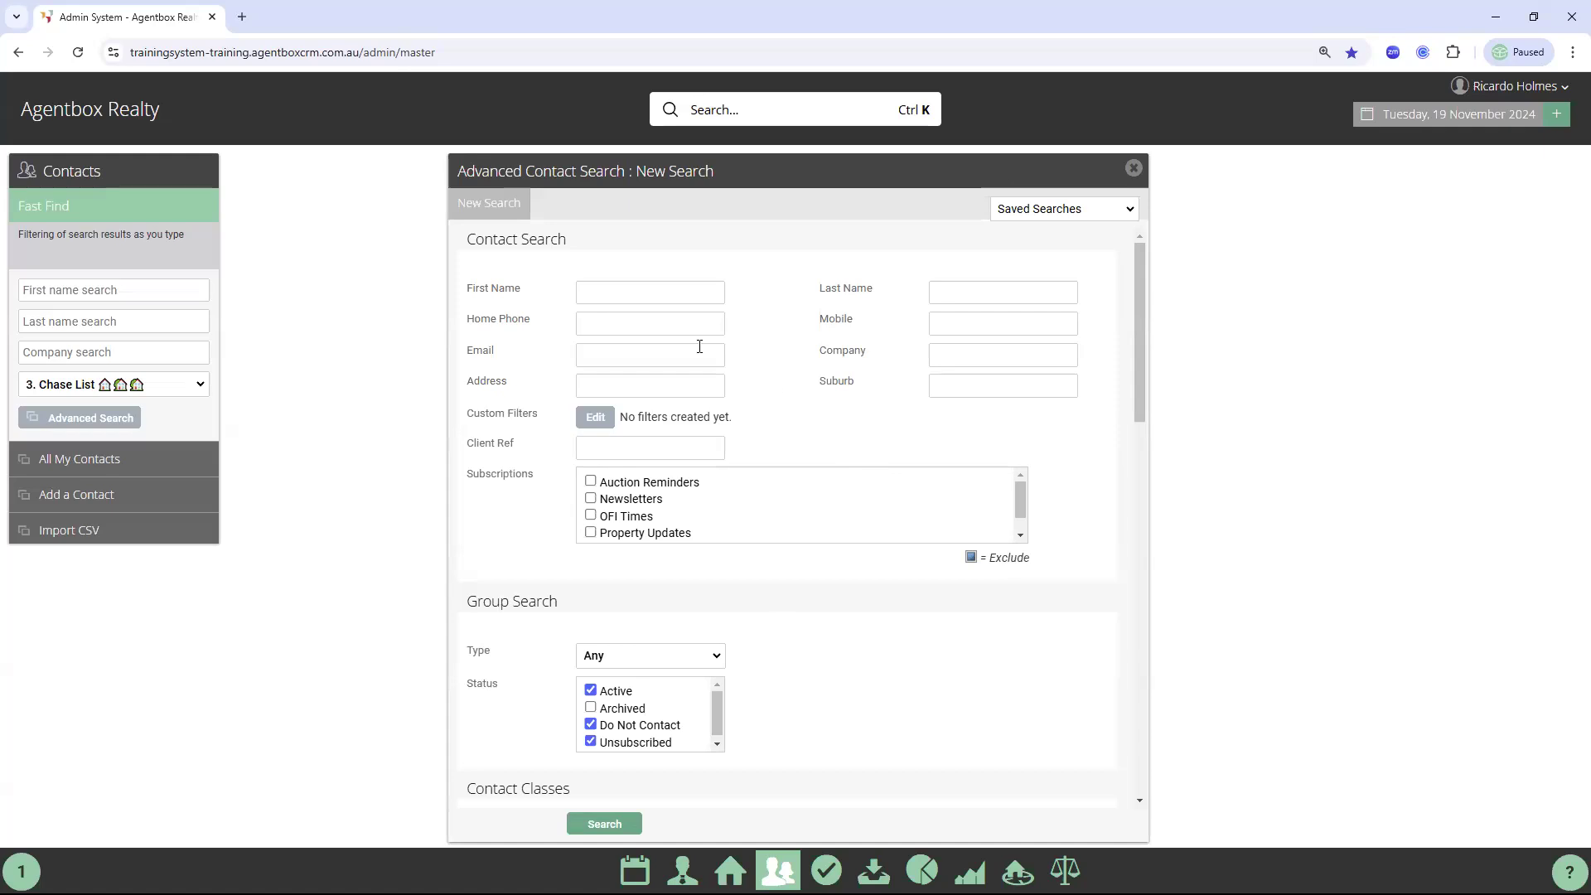
# Open the Custom Filters dialog from the Advanced Contact Search's Edit button
pyautogui.moveTo(467, 415); pyautogui.dragTo(542, 415)
pyautogui.click(513, 427)
pyautogui.click(596, 421)
pyautogui.click(599, 419)
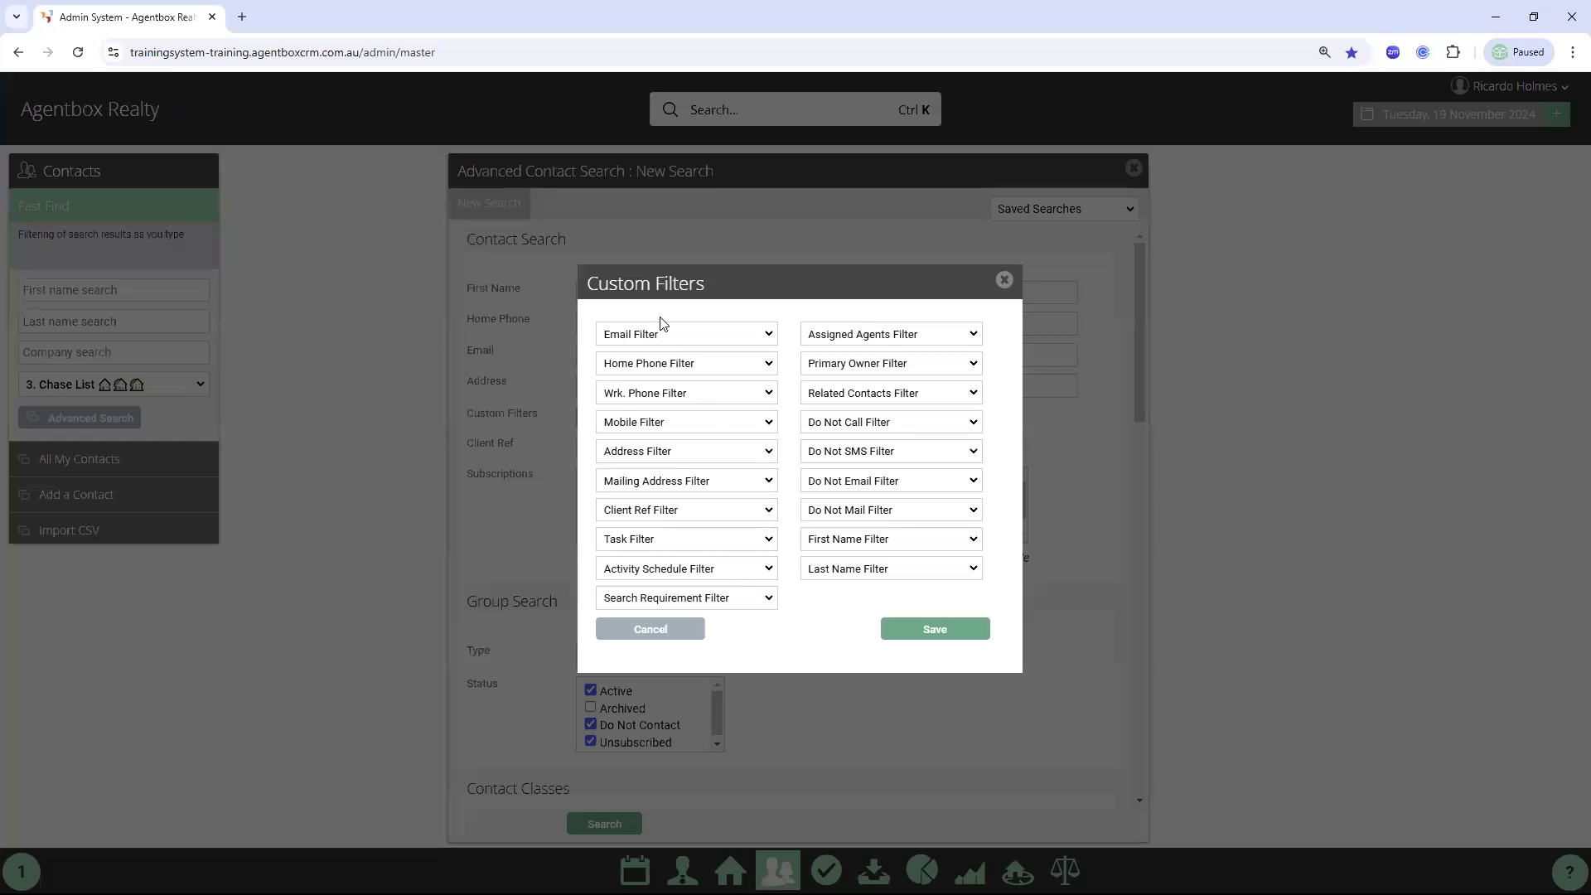
# Set the Email Filter to No Email and save the custom filter
pyautogui.click(648, 343)
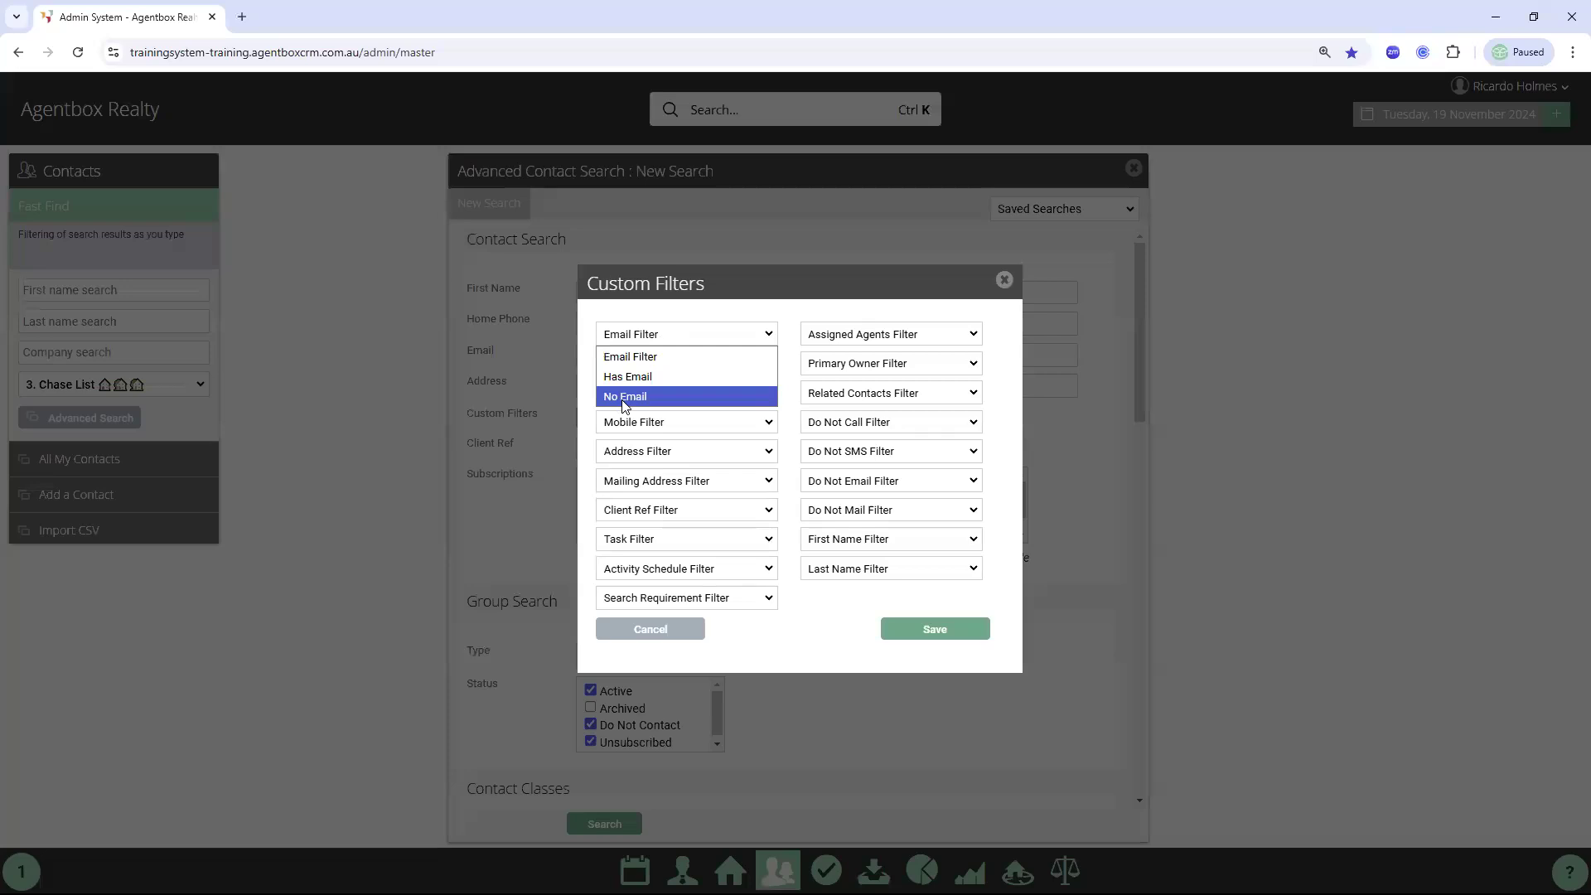
pyautogui.click(625, 398)
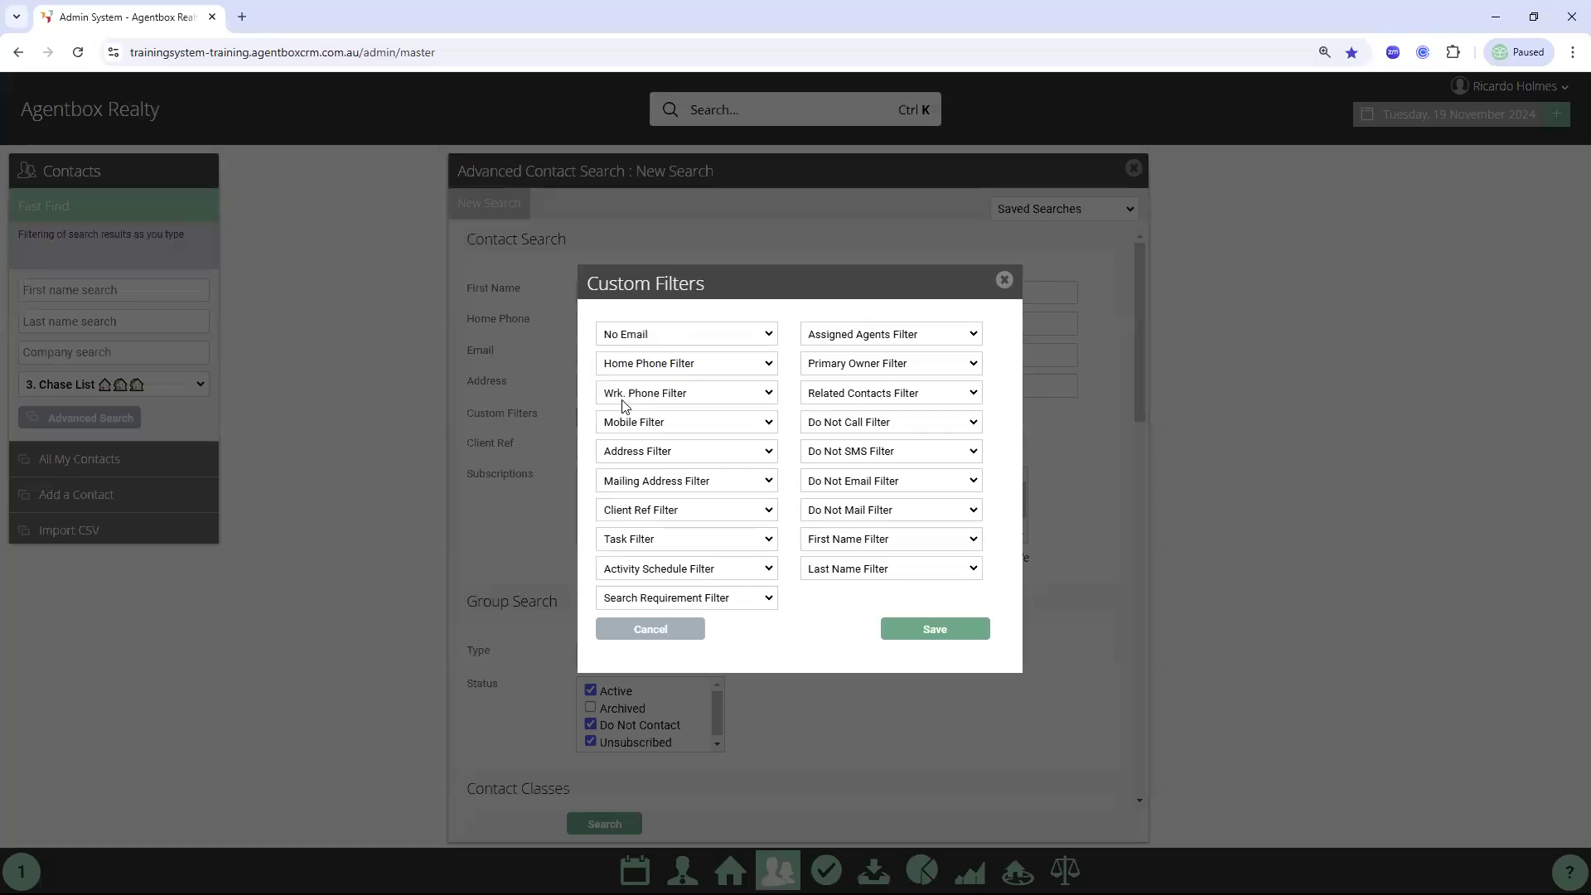
pyautogui.click(938, 631)
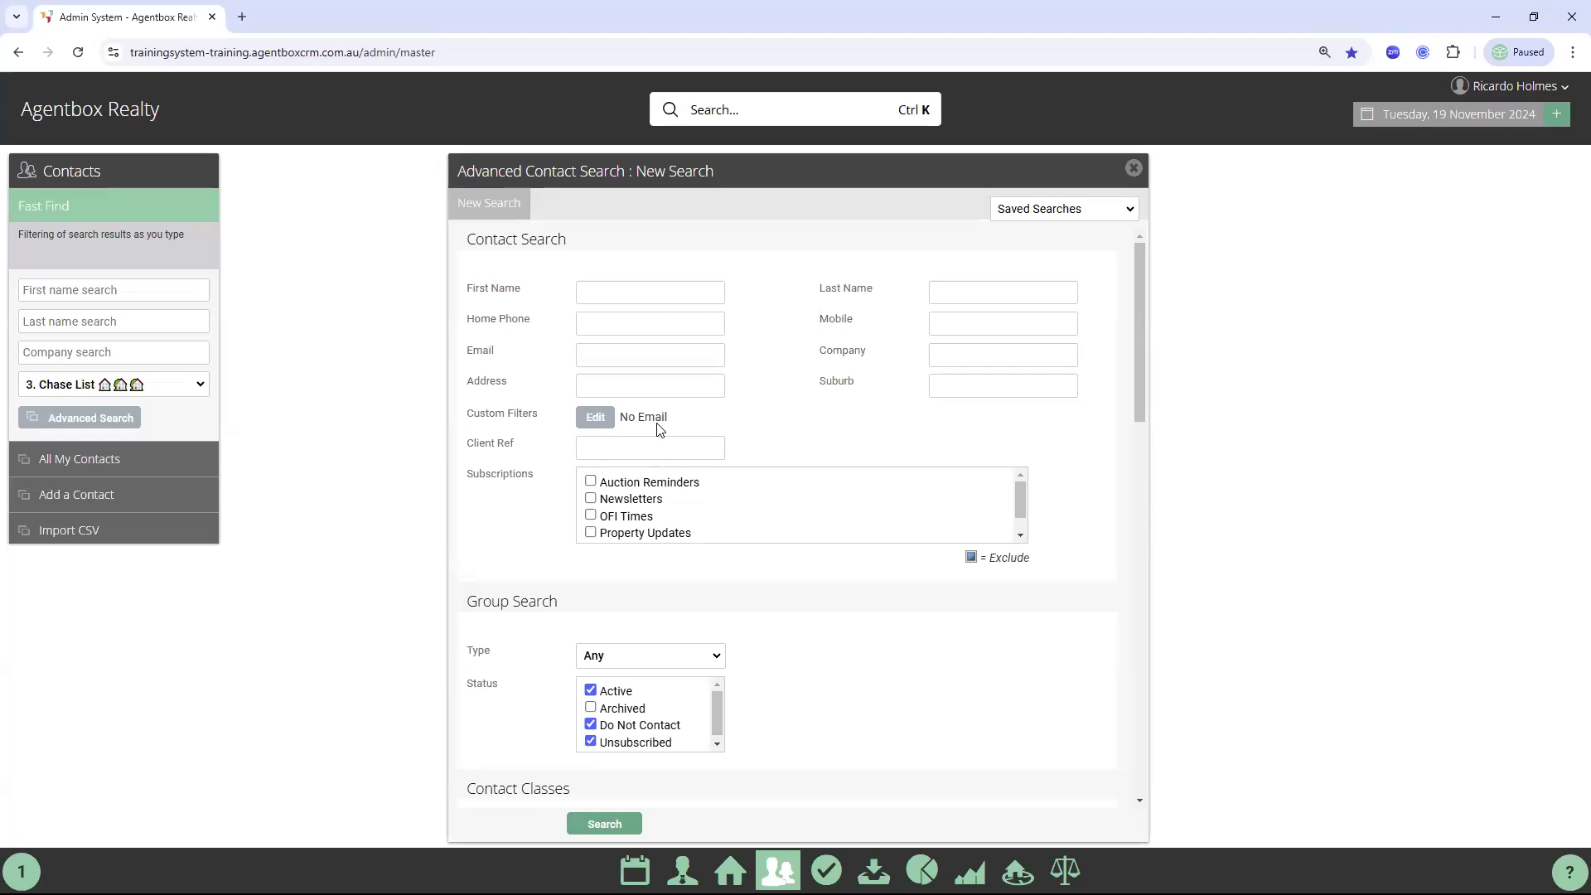
# Add one staff member to Assigned Staff by typing their first name
pyautogui.scroll(-1, 878, 531)
pyautogui.scroll(-5, 911, 522)
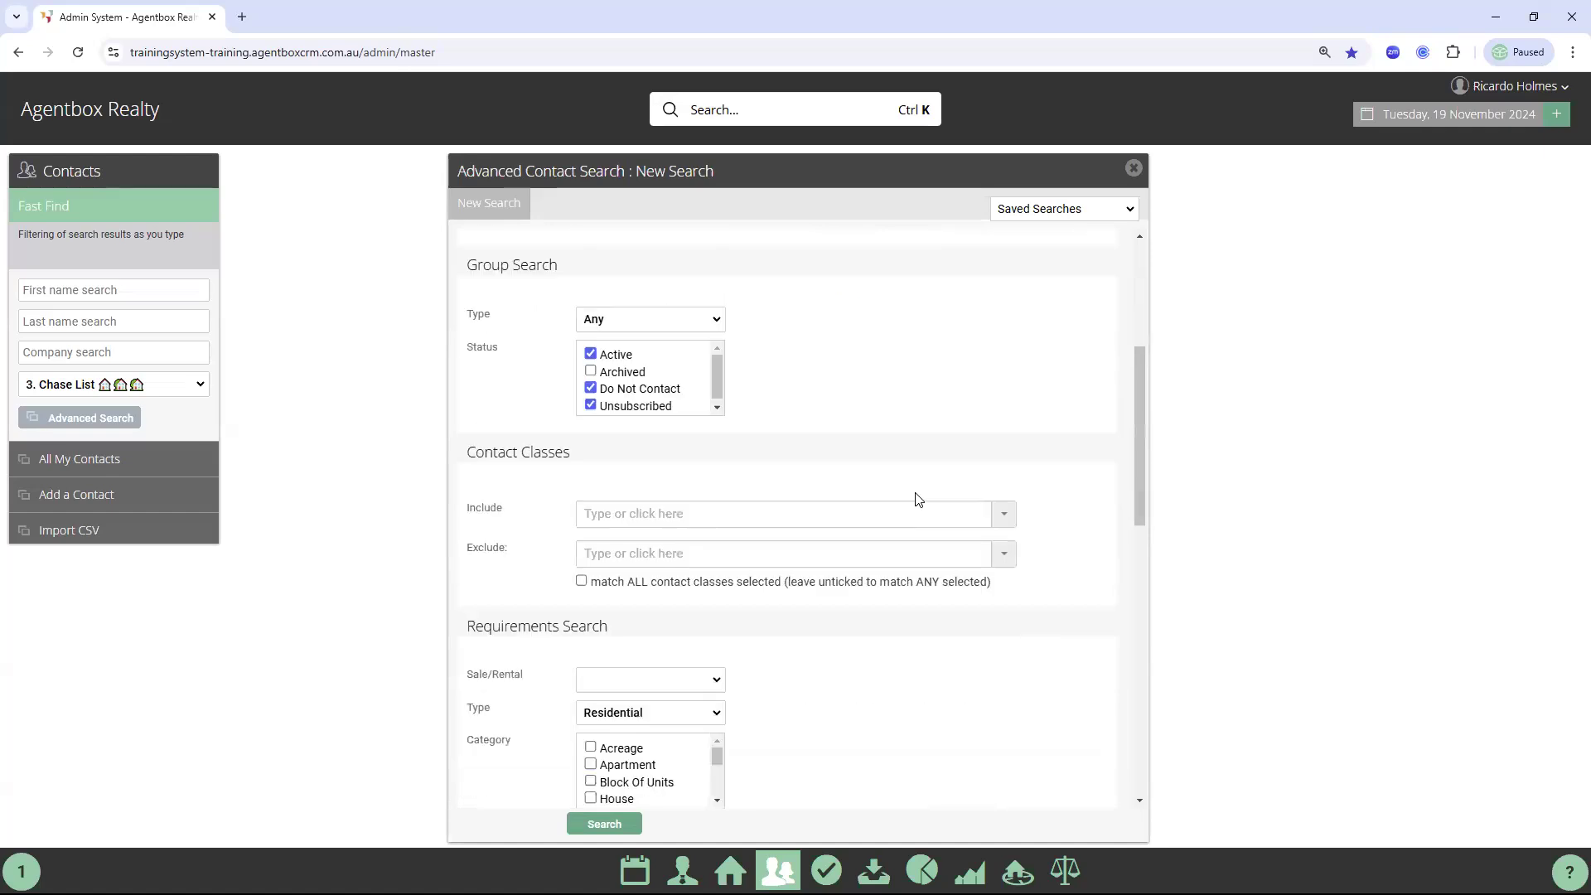
pyautogui.scroll(-1, 593, 662)
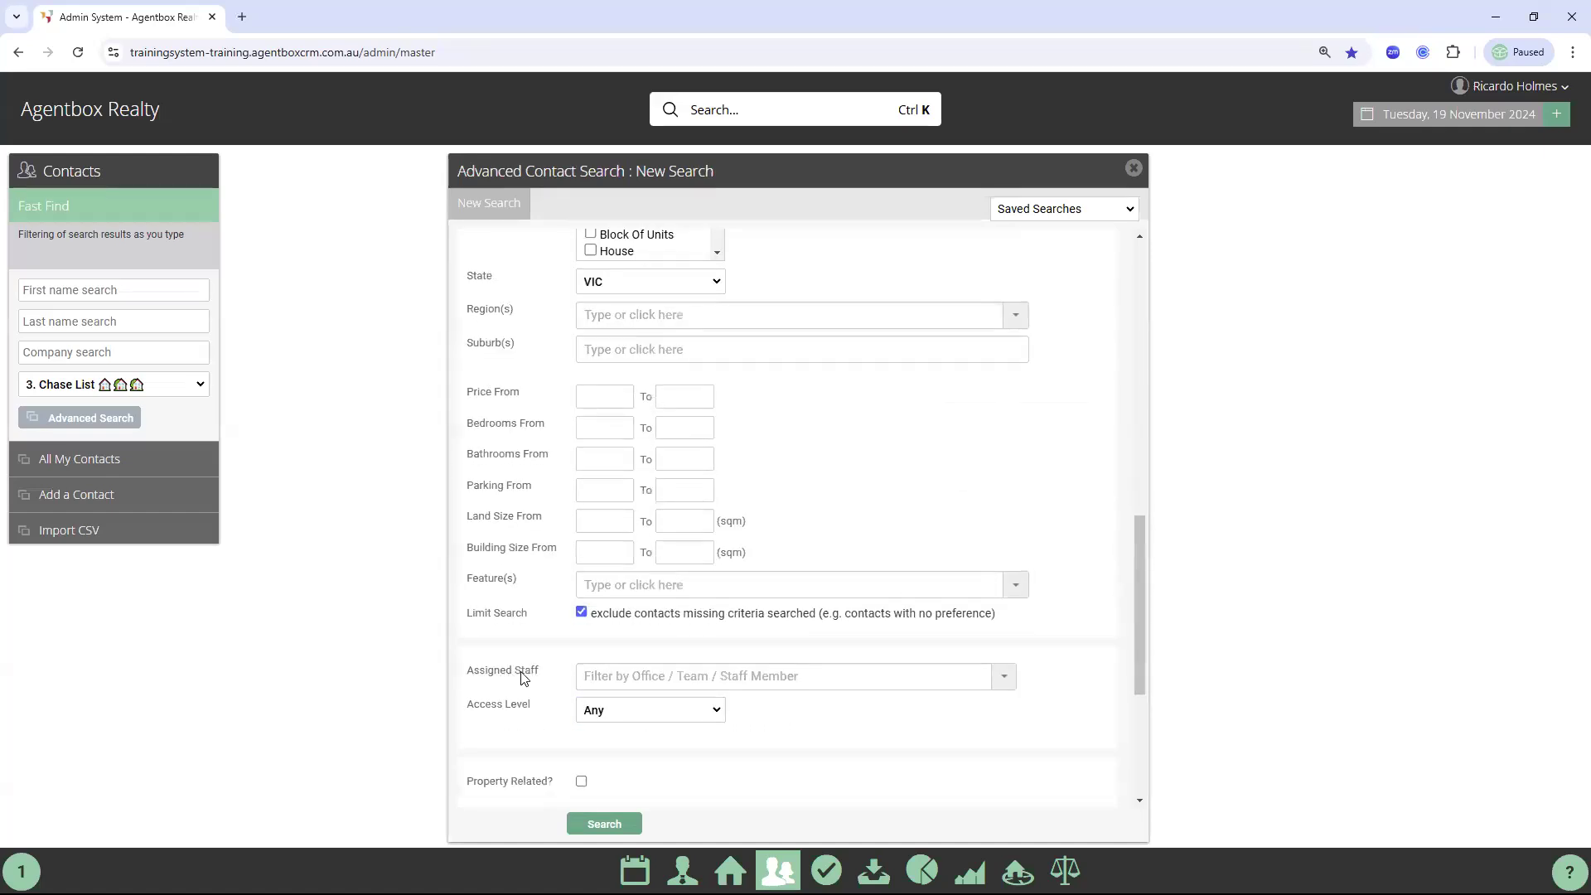
pyautogui.click(613, 675)
pyautogui.write('ricardo')
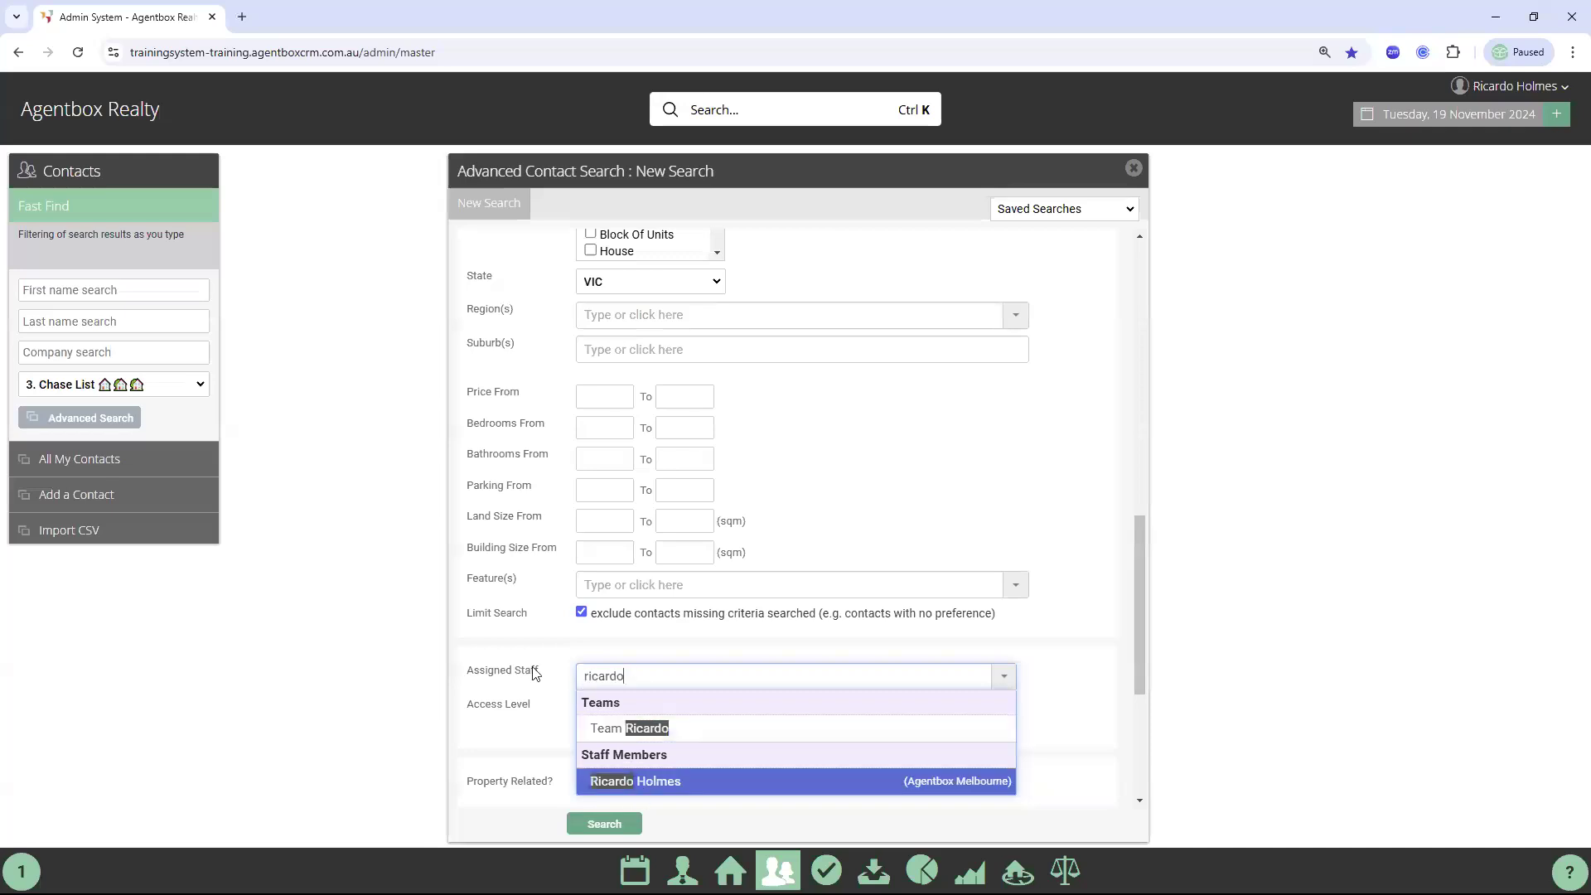
pyautogui.press('Return')
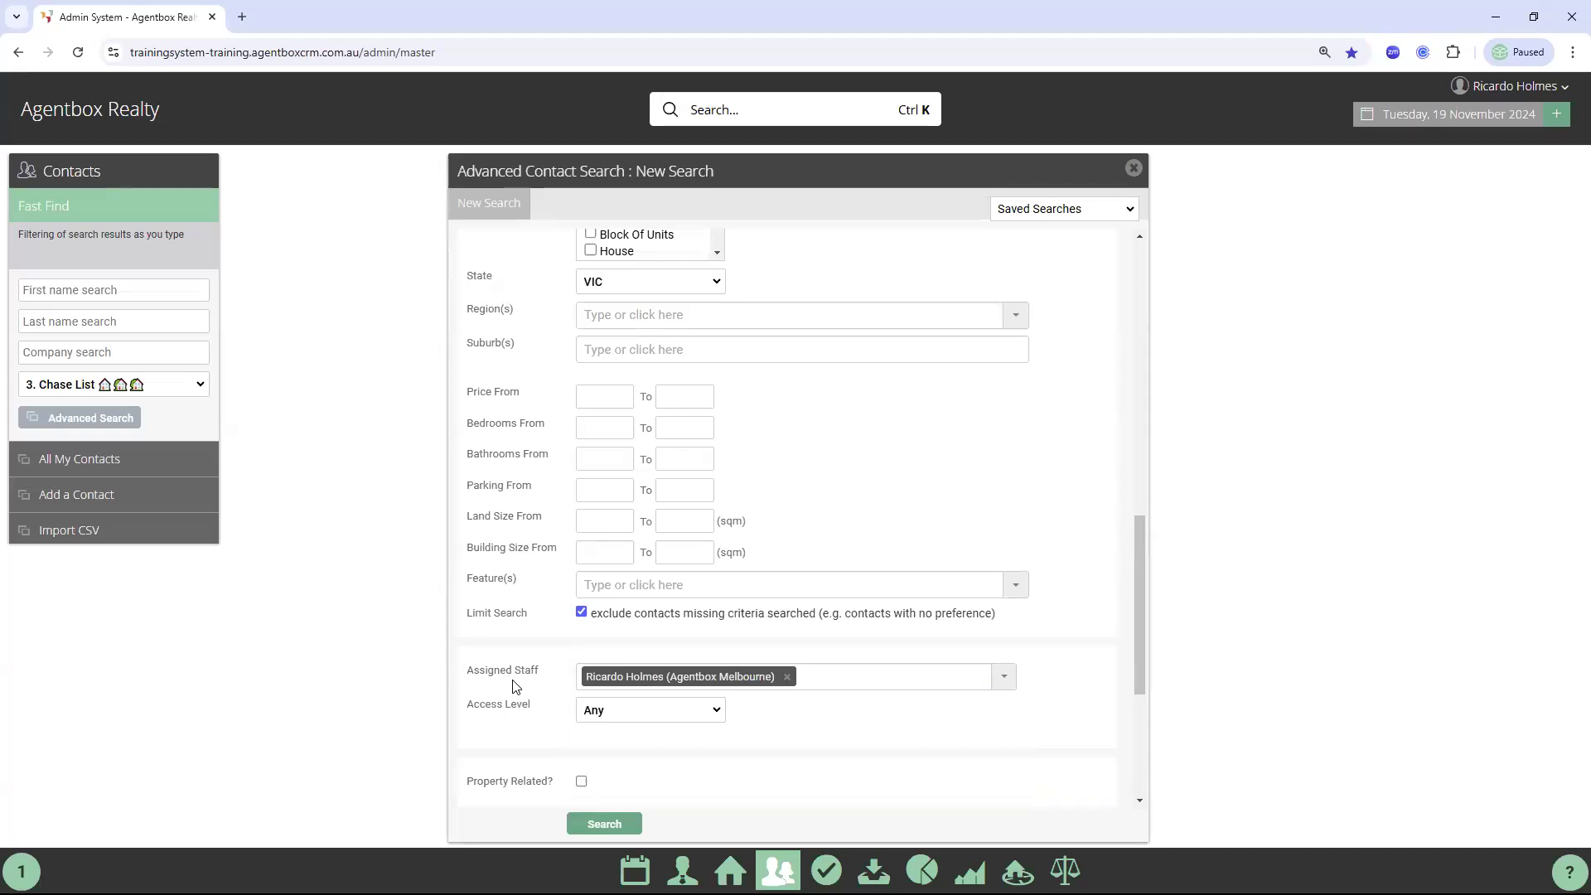
pyautogui.scroll(-5, 785, 675)
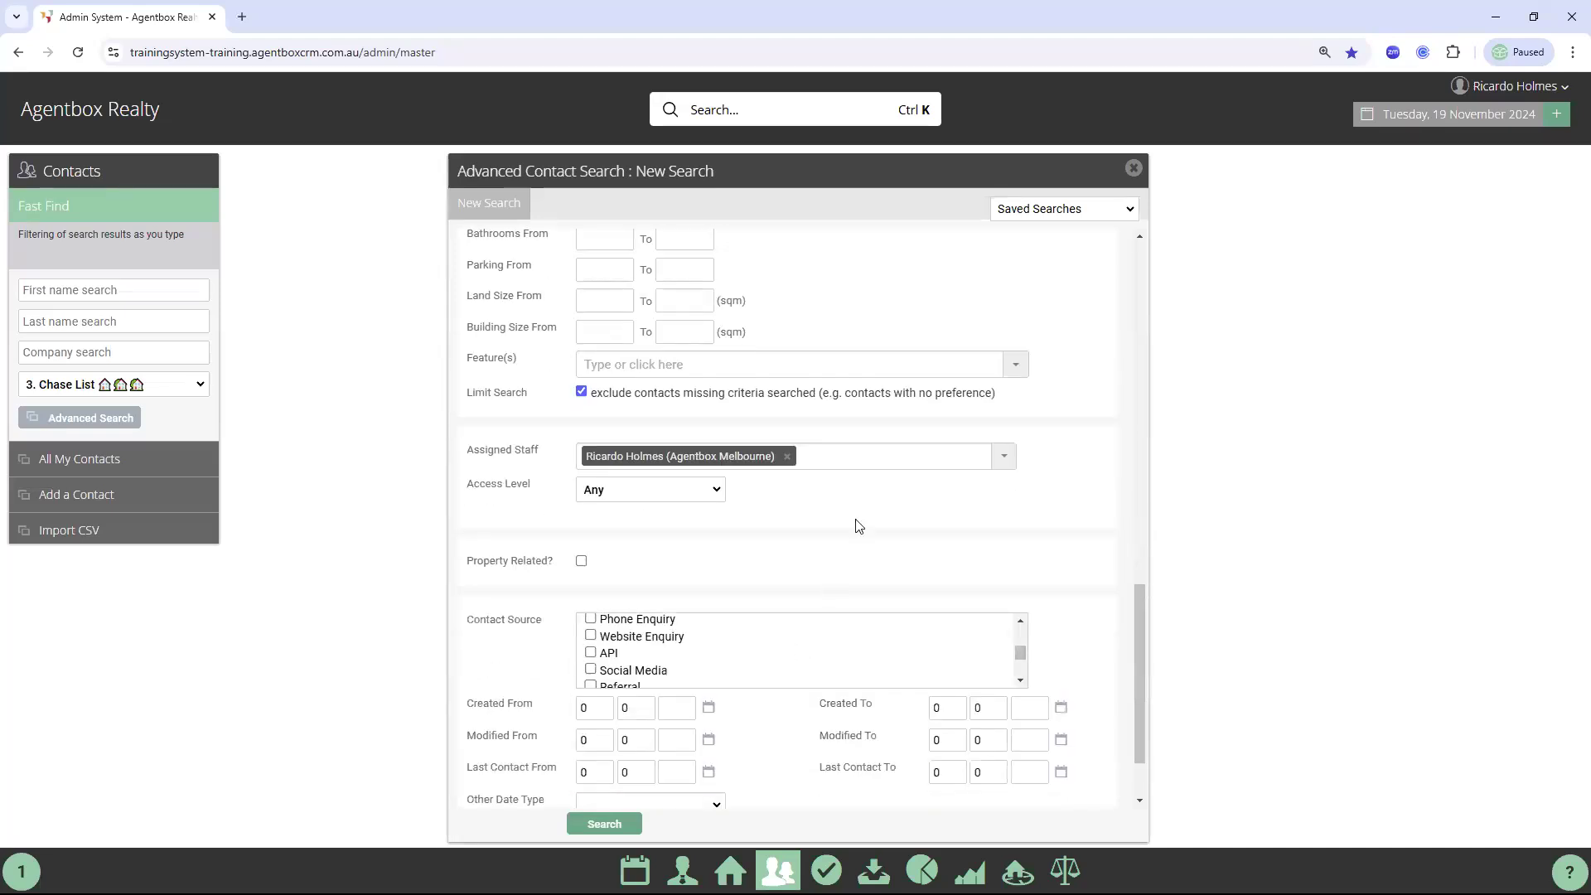
pyautogui.scroll(-2, 858, 525)
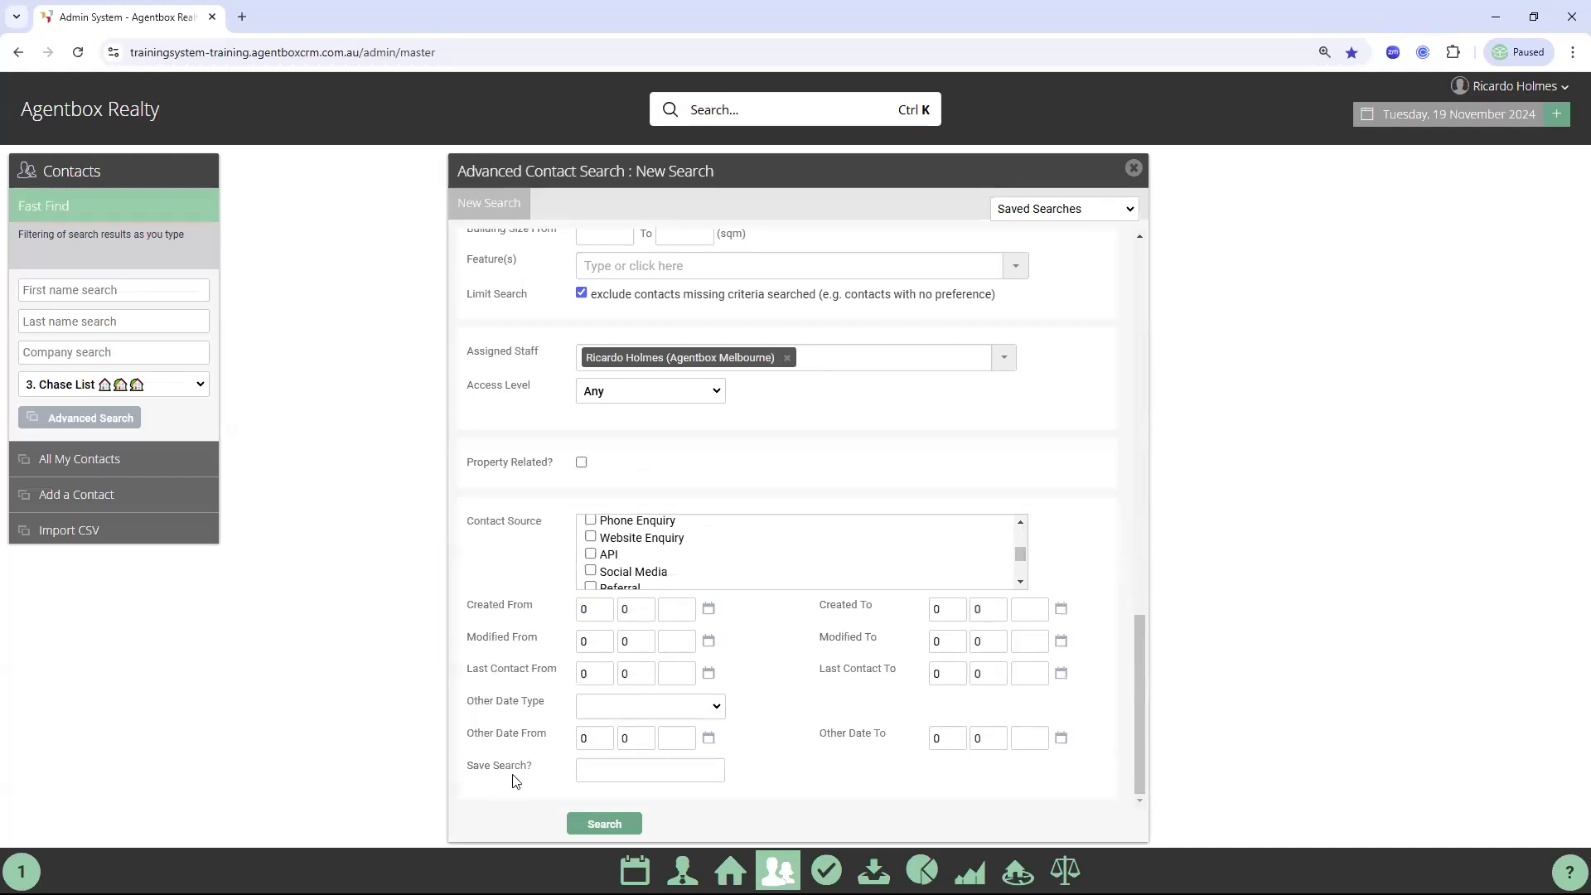
# Enter 'No Email' as the saved search name
pyautogui.click(611, 771)
pyautogui.write('No Email')
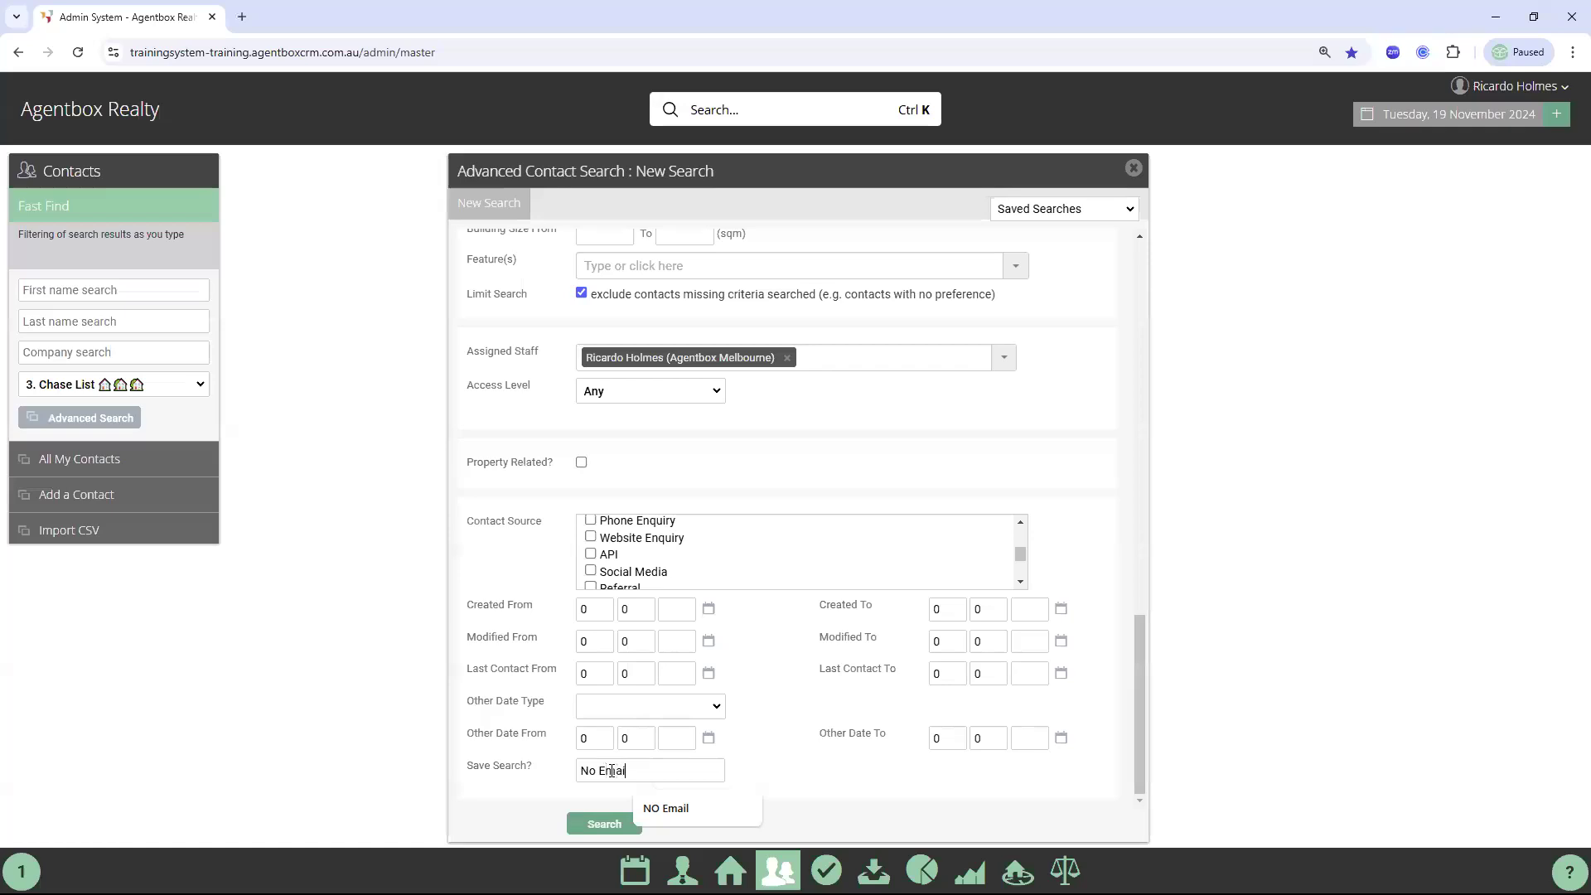
pyautogui.click(588, 827)
# Recheck the custom filters, keeping Email Filter at No Email, and save them
pyautogui.scroll(7, 803, 726)
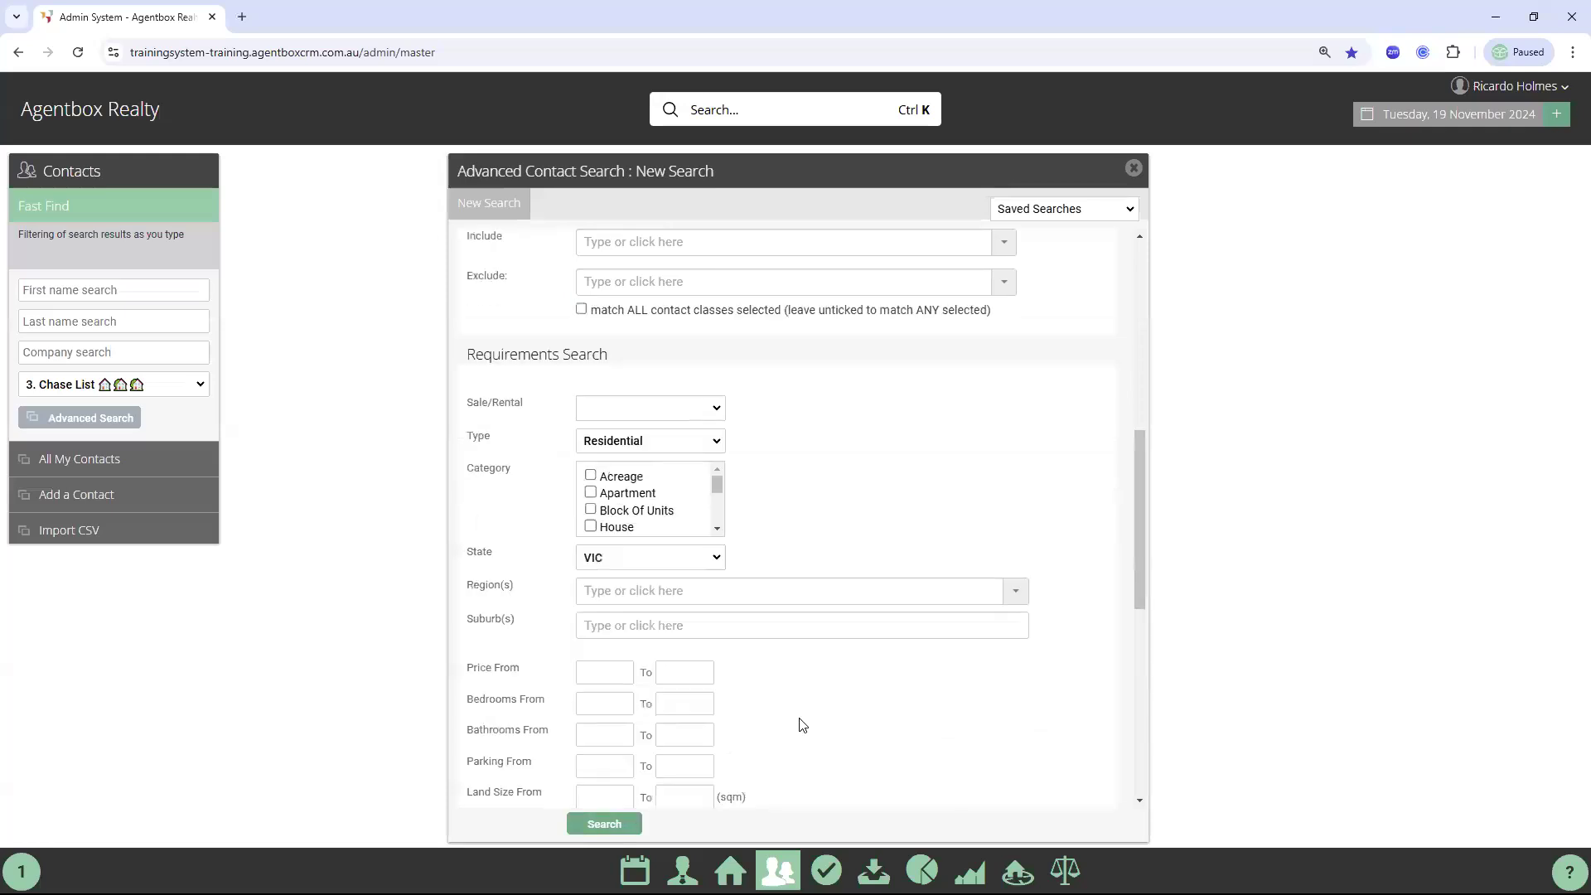
pyautogui.scroll(7, 589, 547)
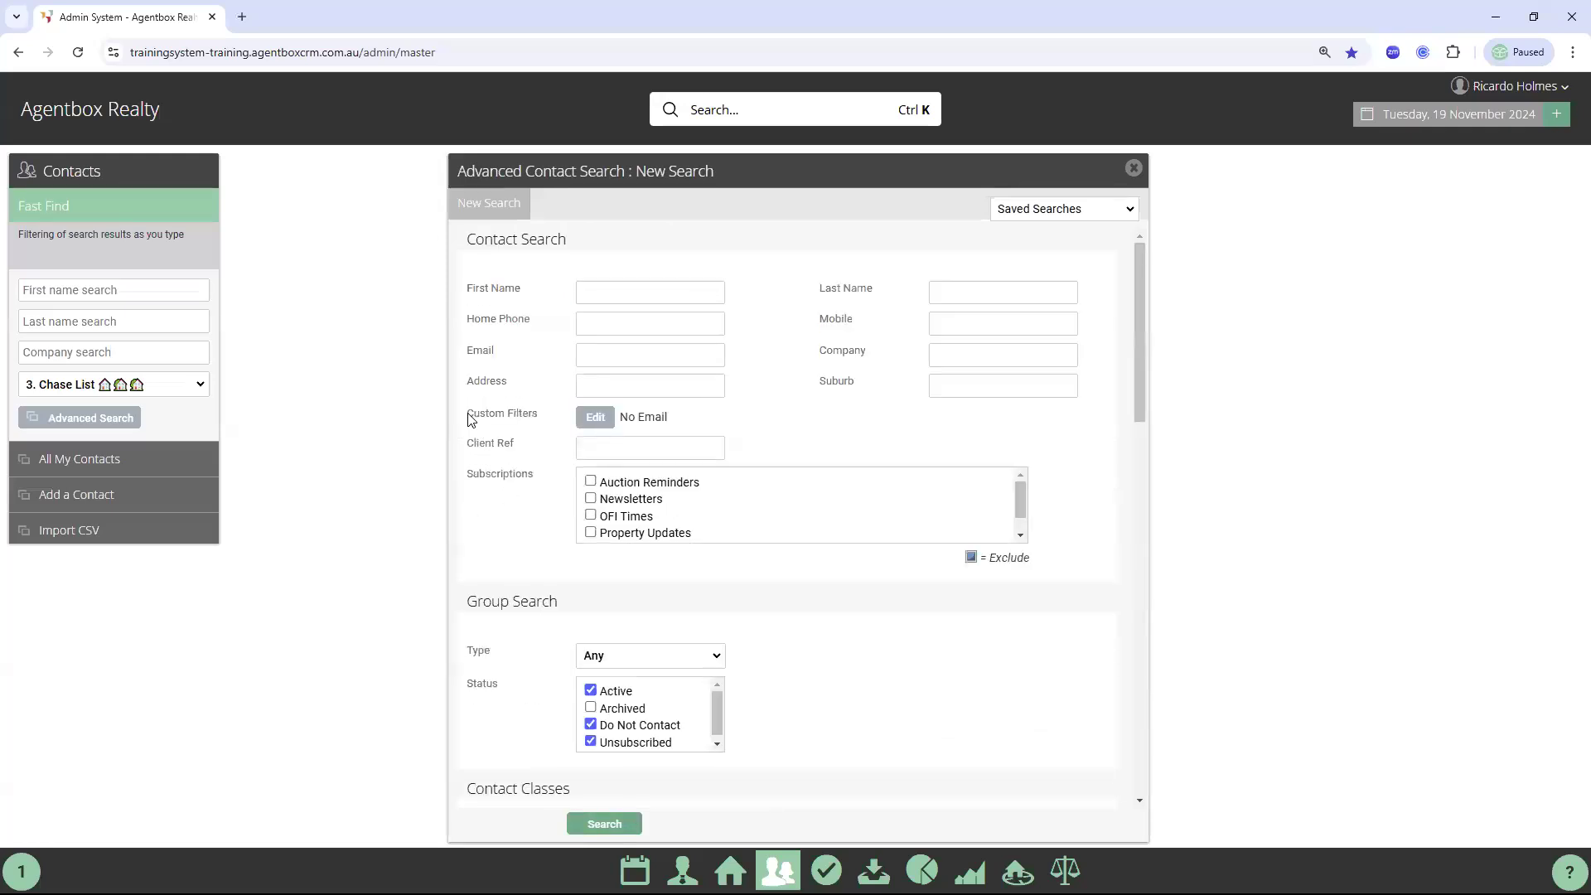
pyautogui.moveTo(468, 418); pyautogui.dragTo(536, 420)
pyautogui.click(595, 418)
pyautogui.click(613, 334)
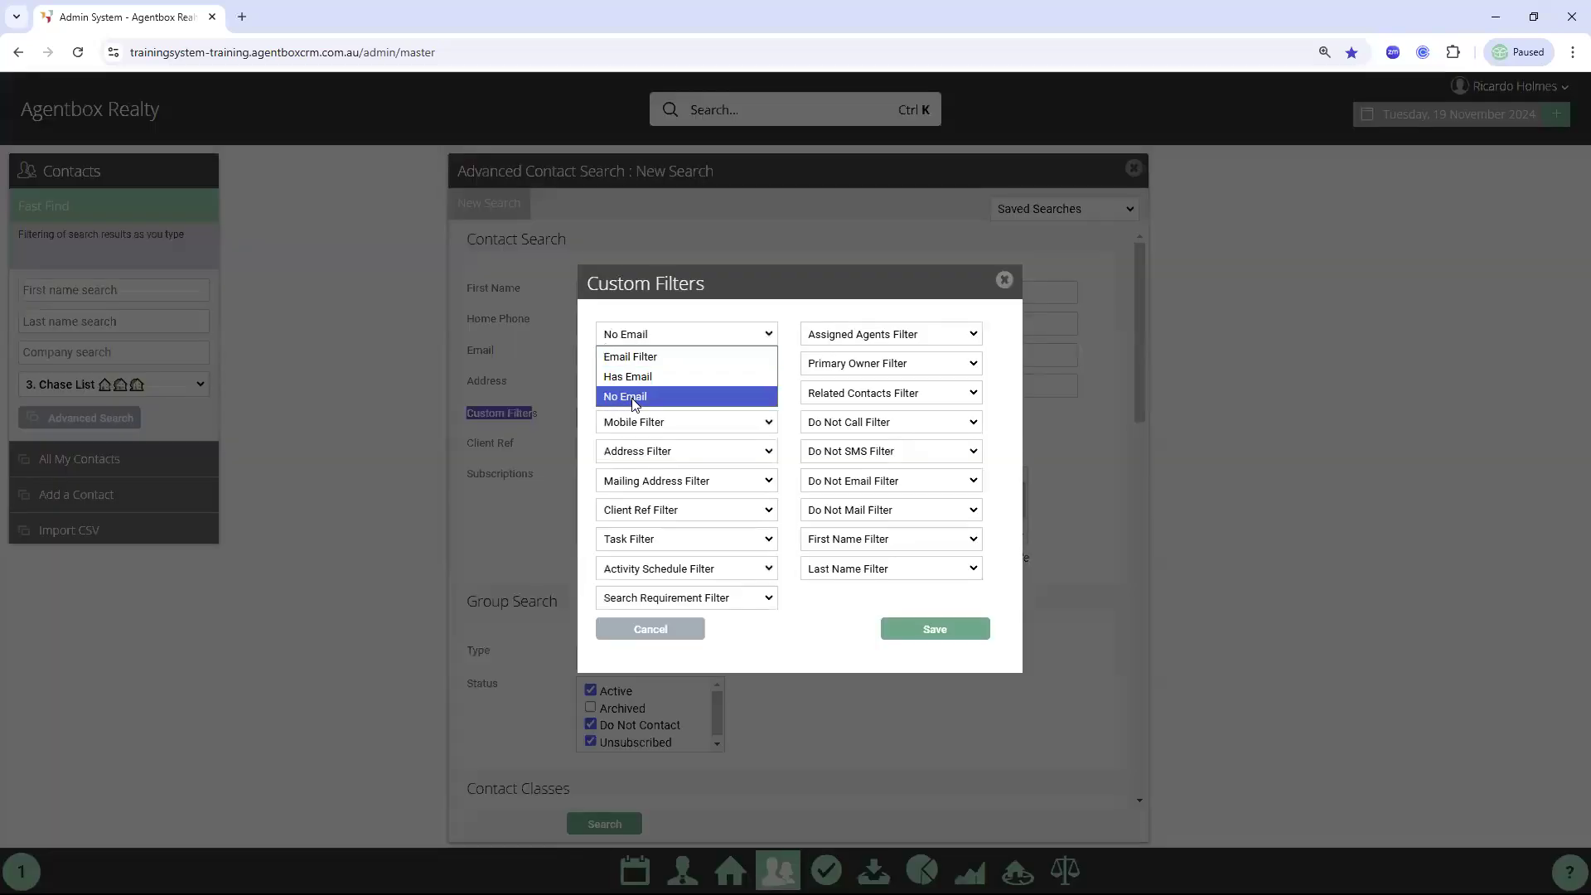
pyautogui.click(635, 403)
pyautogui.click(931, 631)
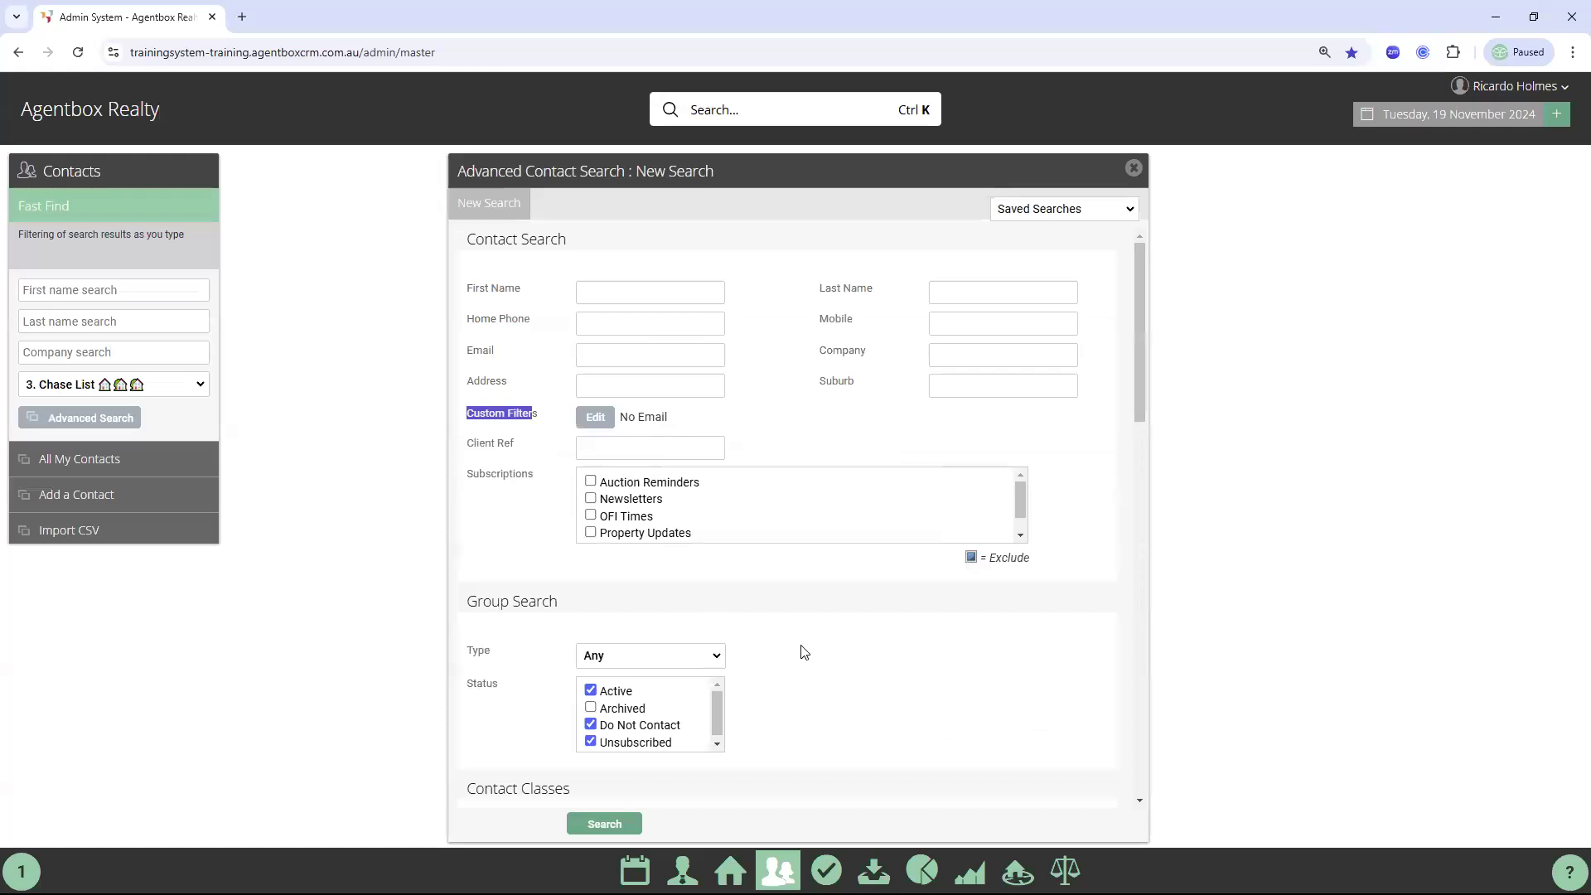
# Run the No Email search, listing 1130 contacts
pyautogui.scroll(-4, 926, 535)
pyautogui.scroll(-8, 913, 656)
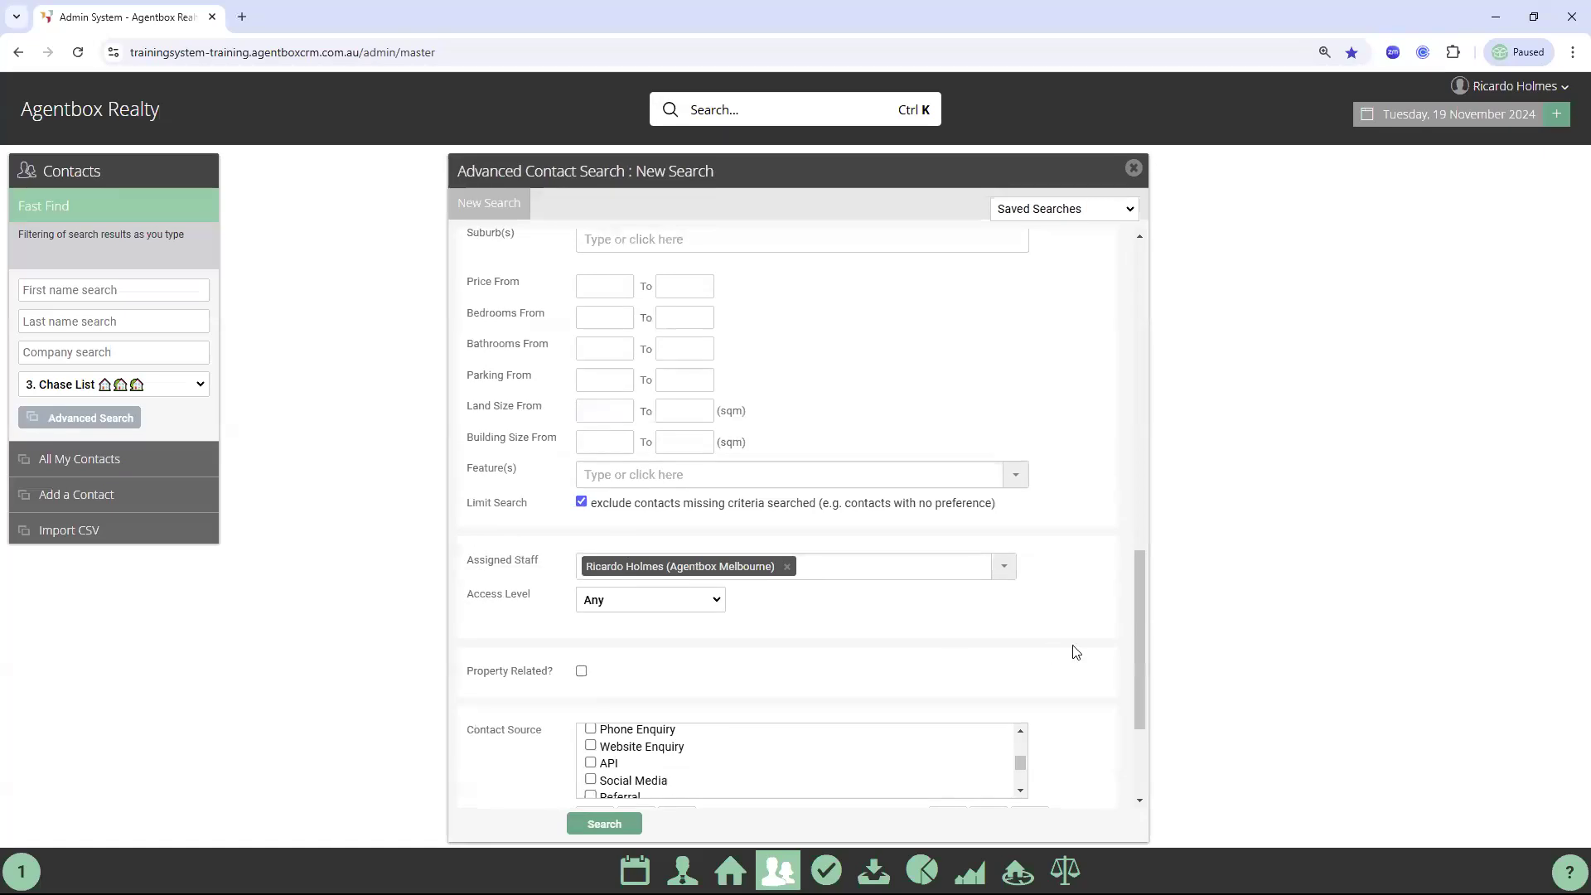
pyautogui.scroll(-1, 1088, 654)
pyautogui.scroll(-2, 1091, 657)
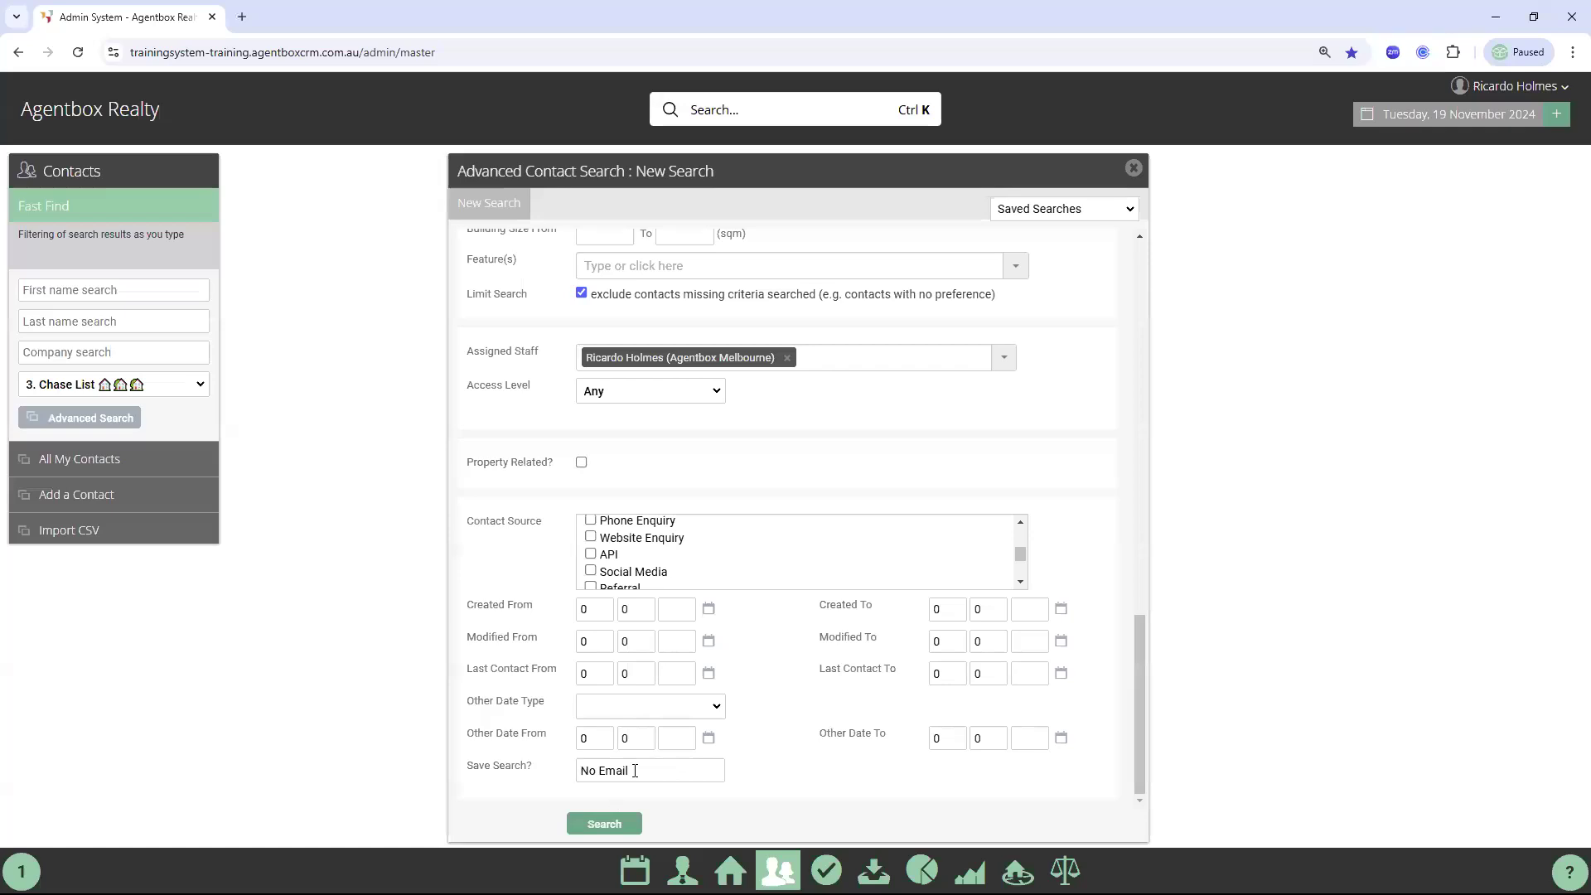
pyautogui.click(609, 832)
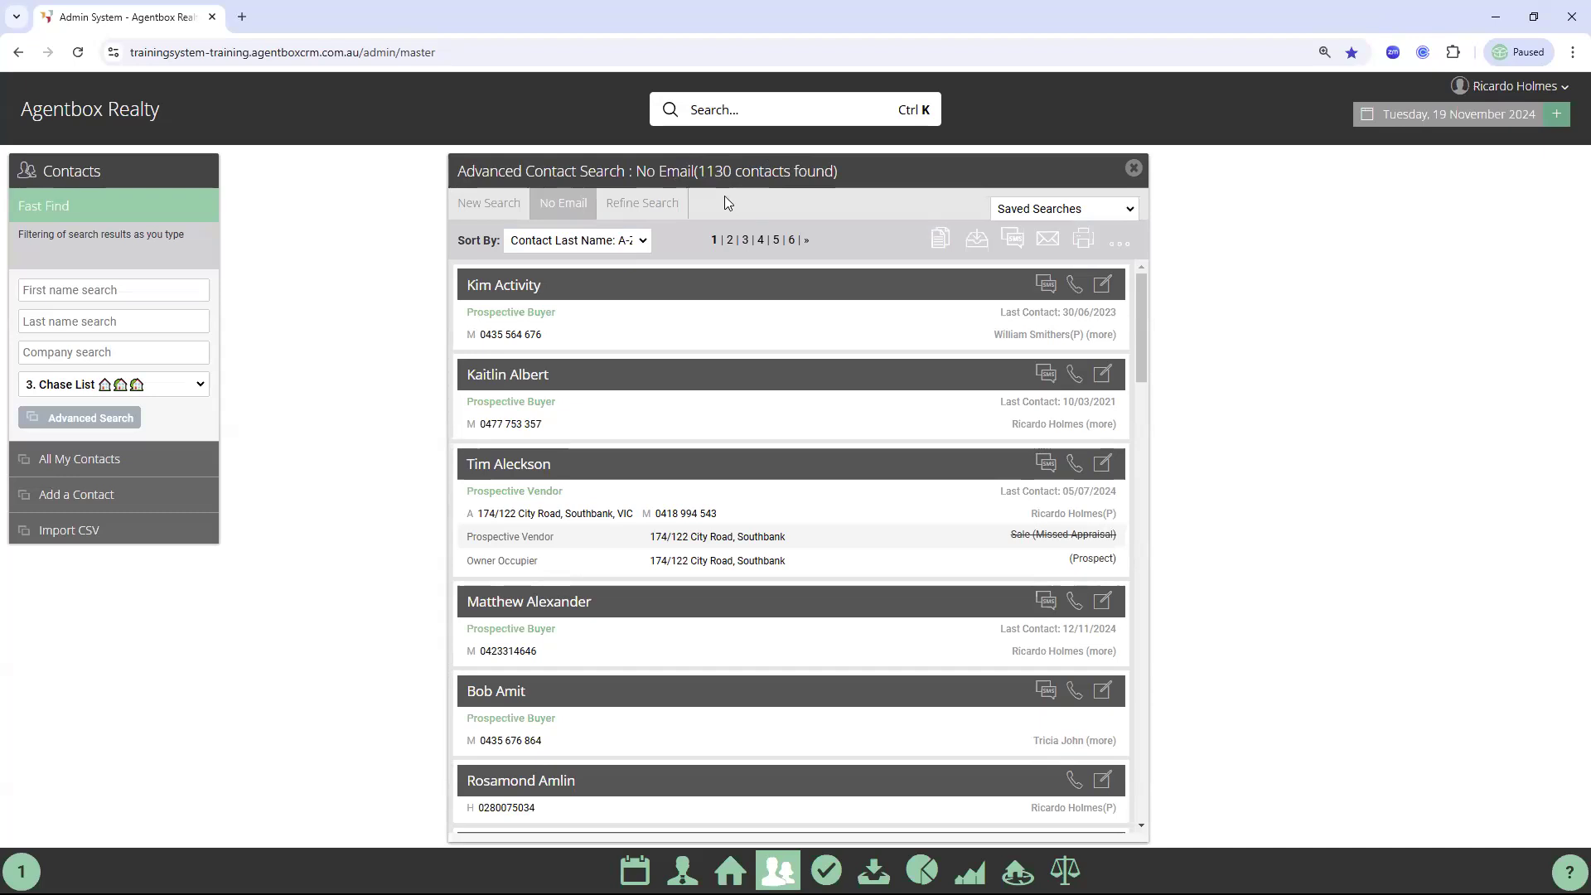
# Check Refine Search, return to the No Email results, then close the search panel
pyautogui.click(635, 211)
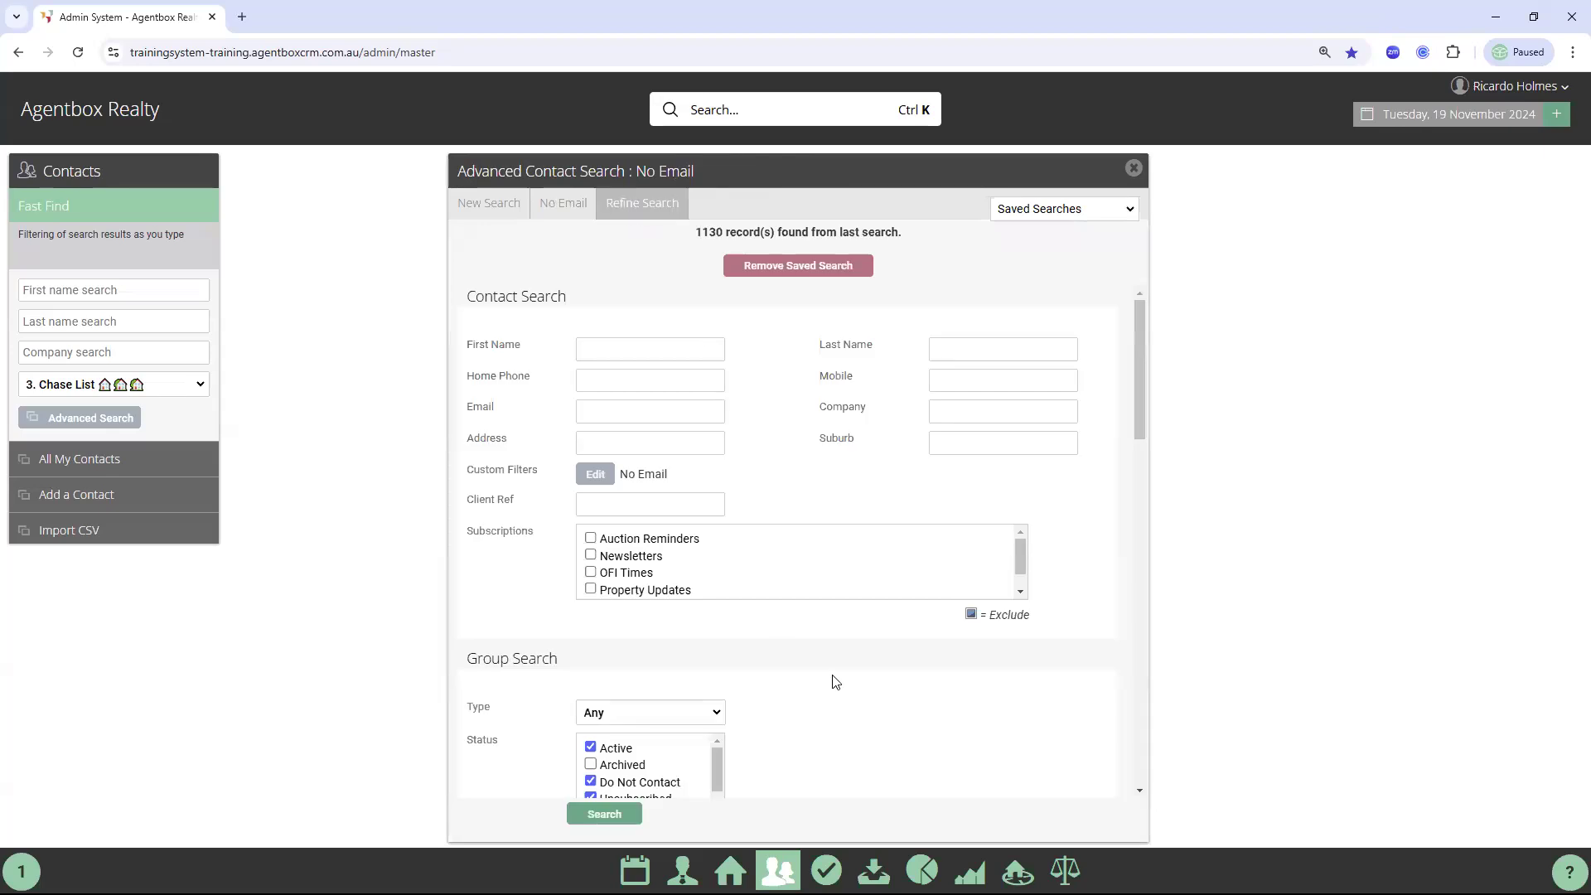
pyautogui.scroll(-4, 837, 599)
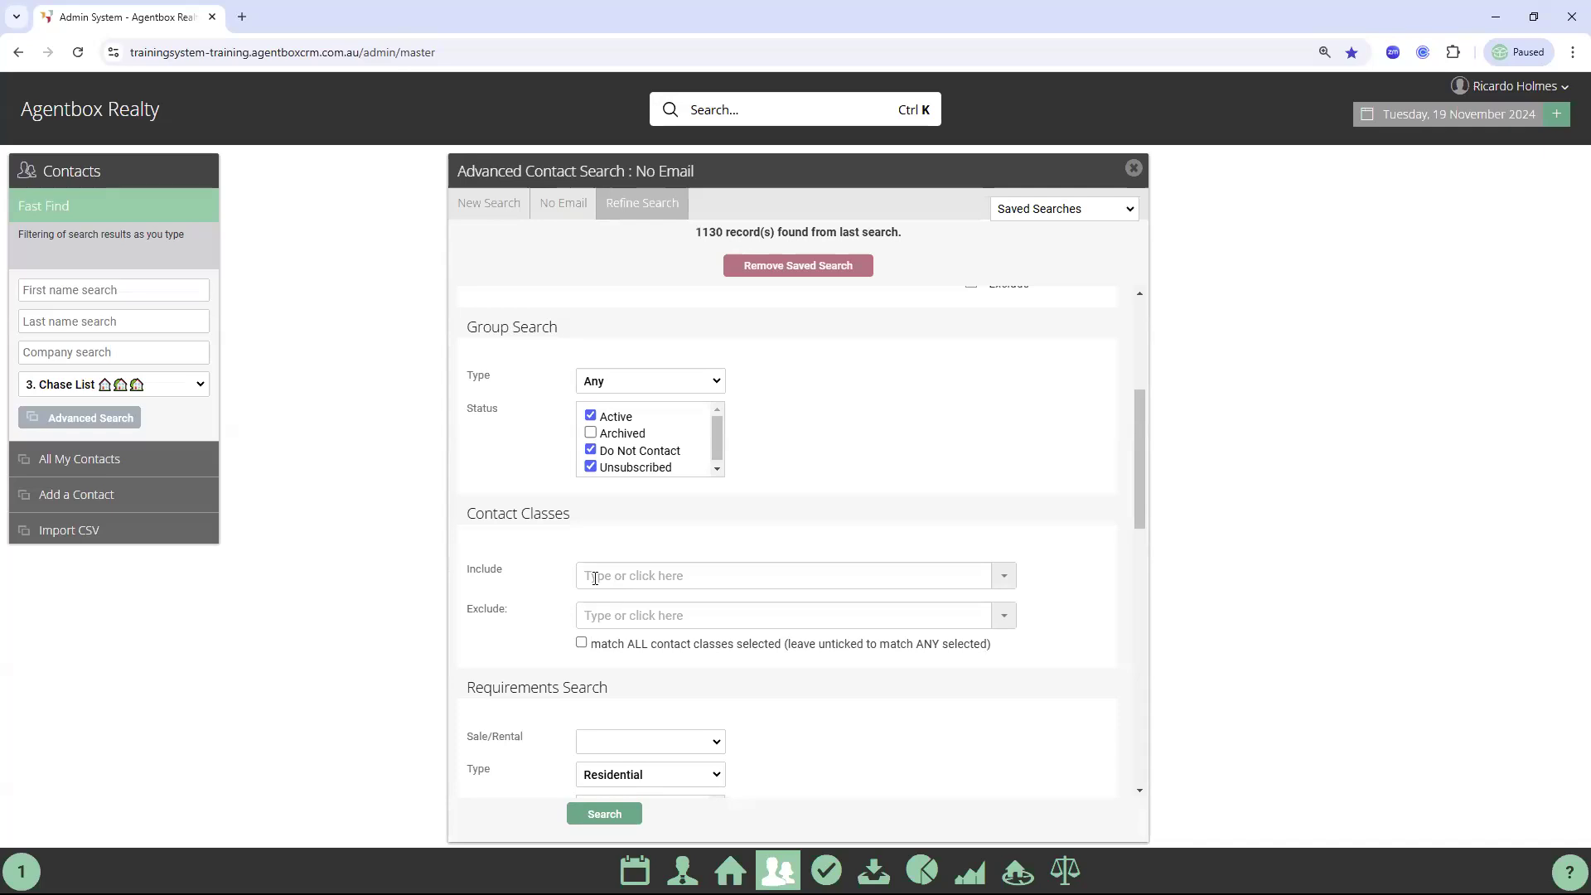
pyautogui.click(559, 207)
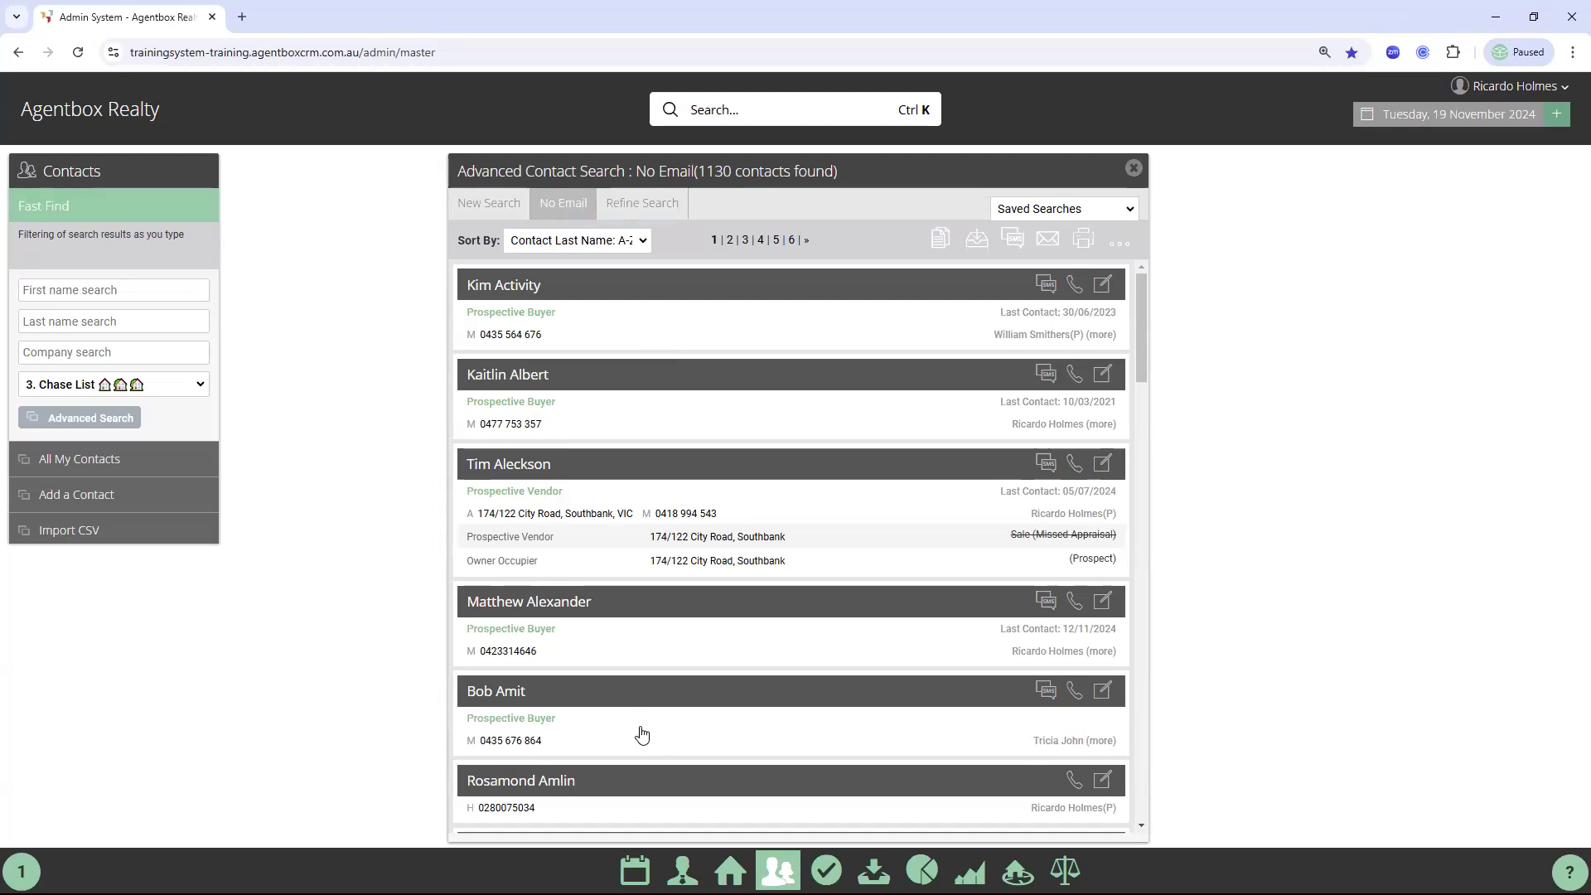
pyautogui.click(1134, 171)
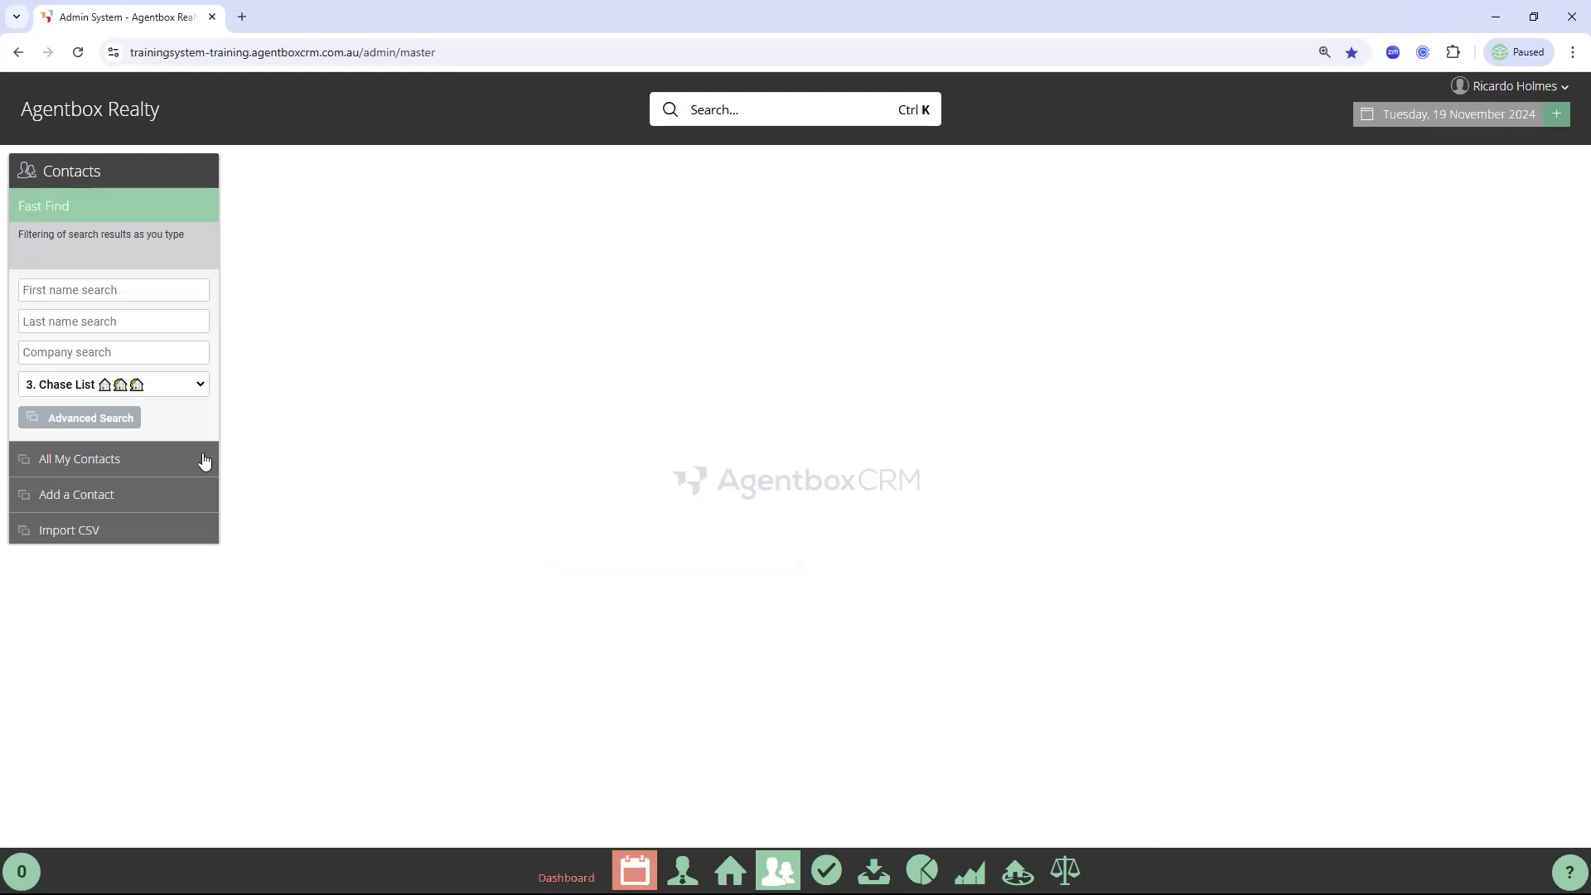
# Start a new advanced search with custom filters Has Email and Do Not Email: False
pyautogui.click(67, 420)
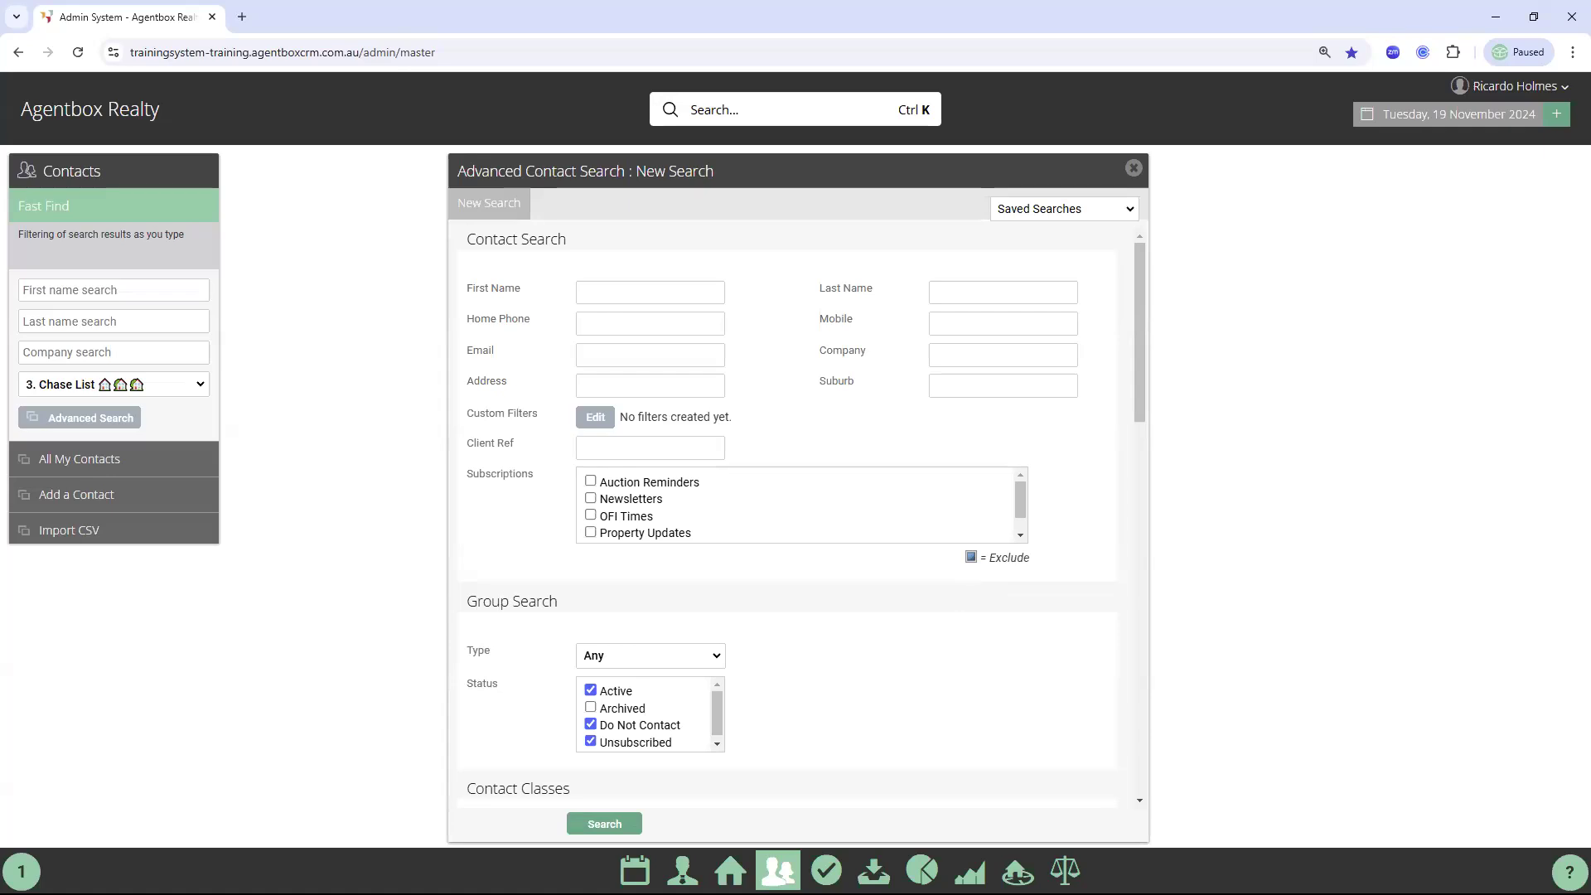
pyautogui.moveTo(476, 424); pyautogui.dragTo(544, 418)
pyautogui.click(497, 428)
pyautogui.click(605, 416)
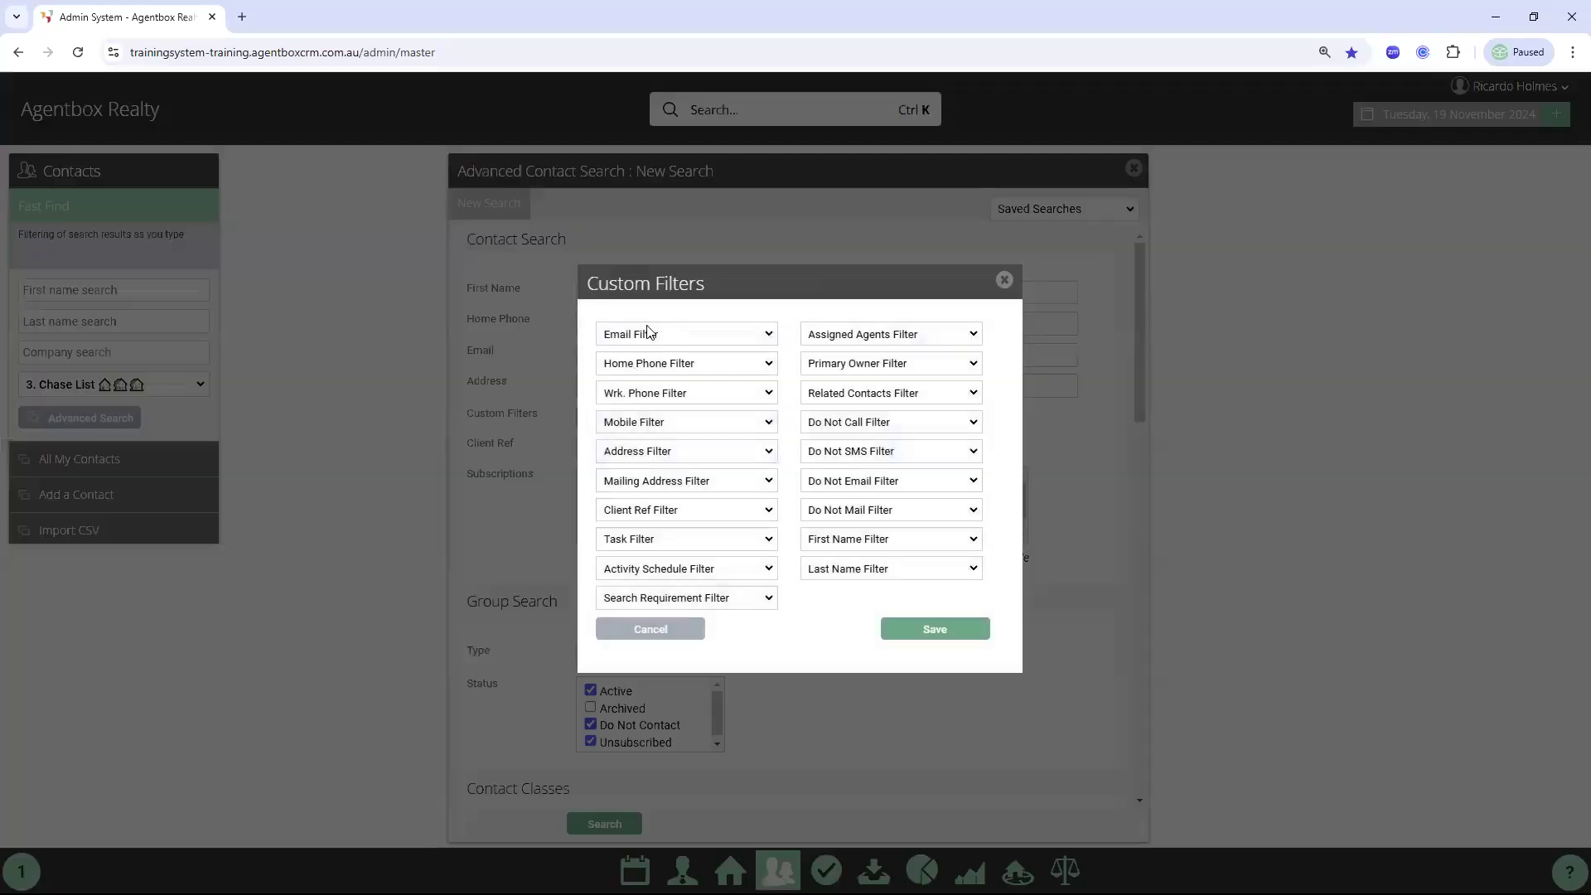
pyautogui.click(644, 341)
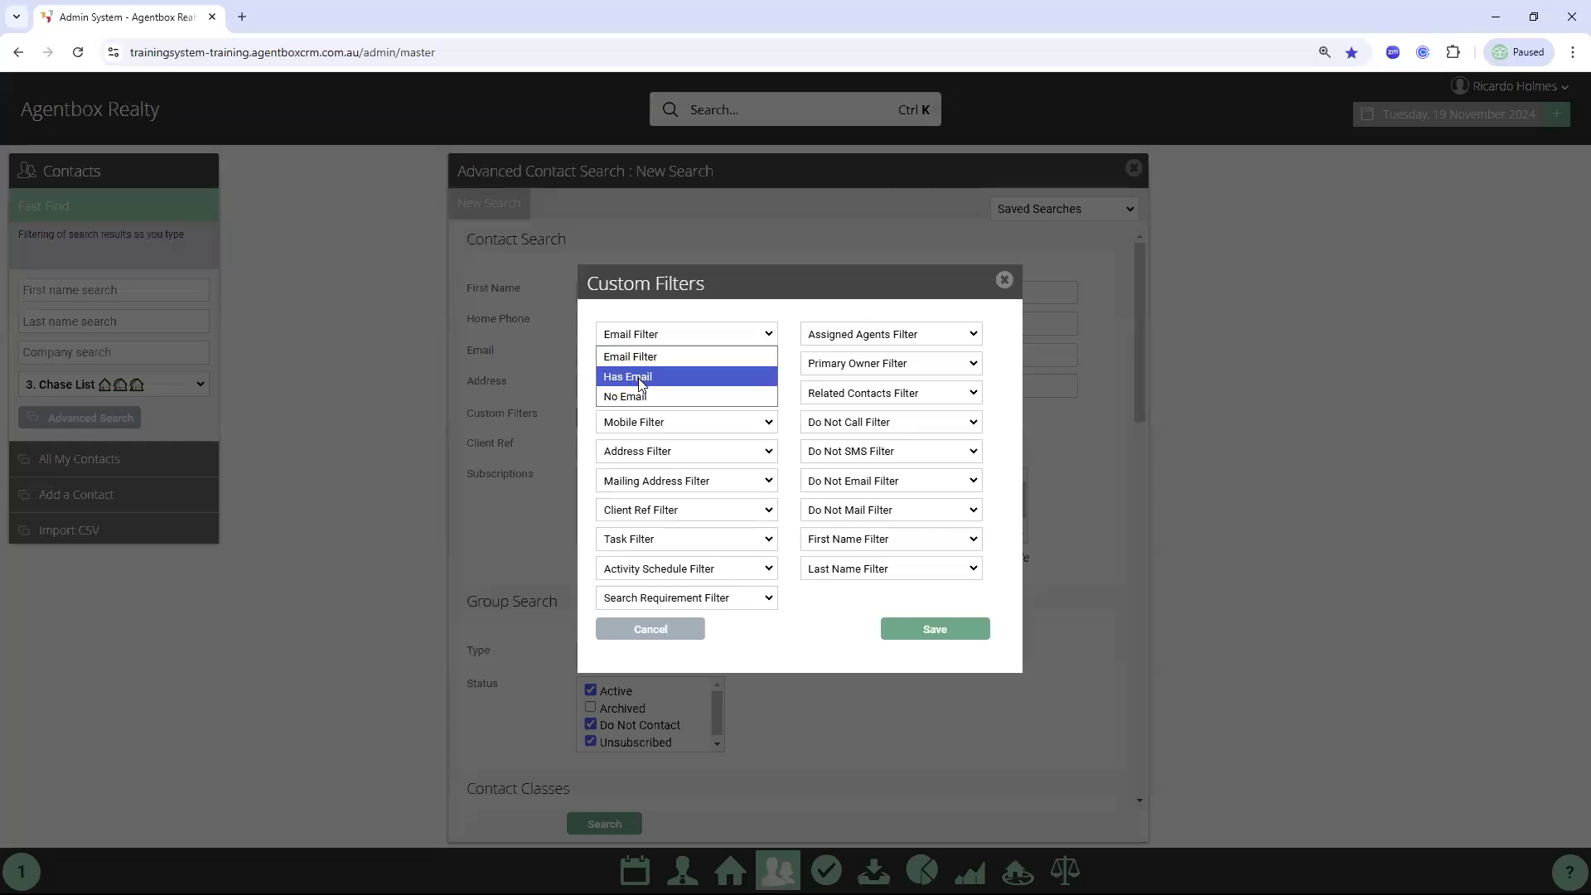
pyautogui.click(628, 373)
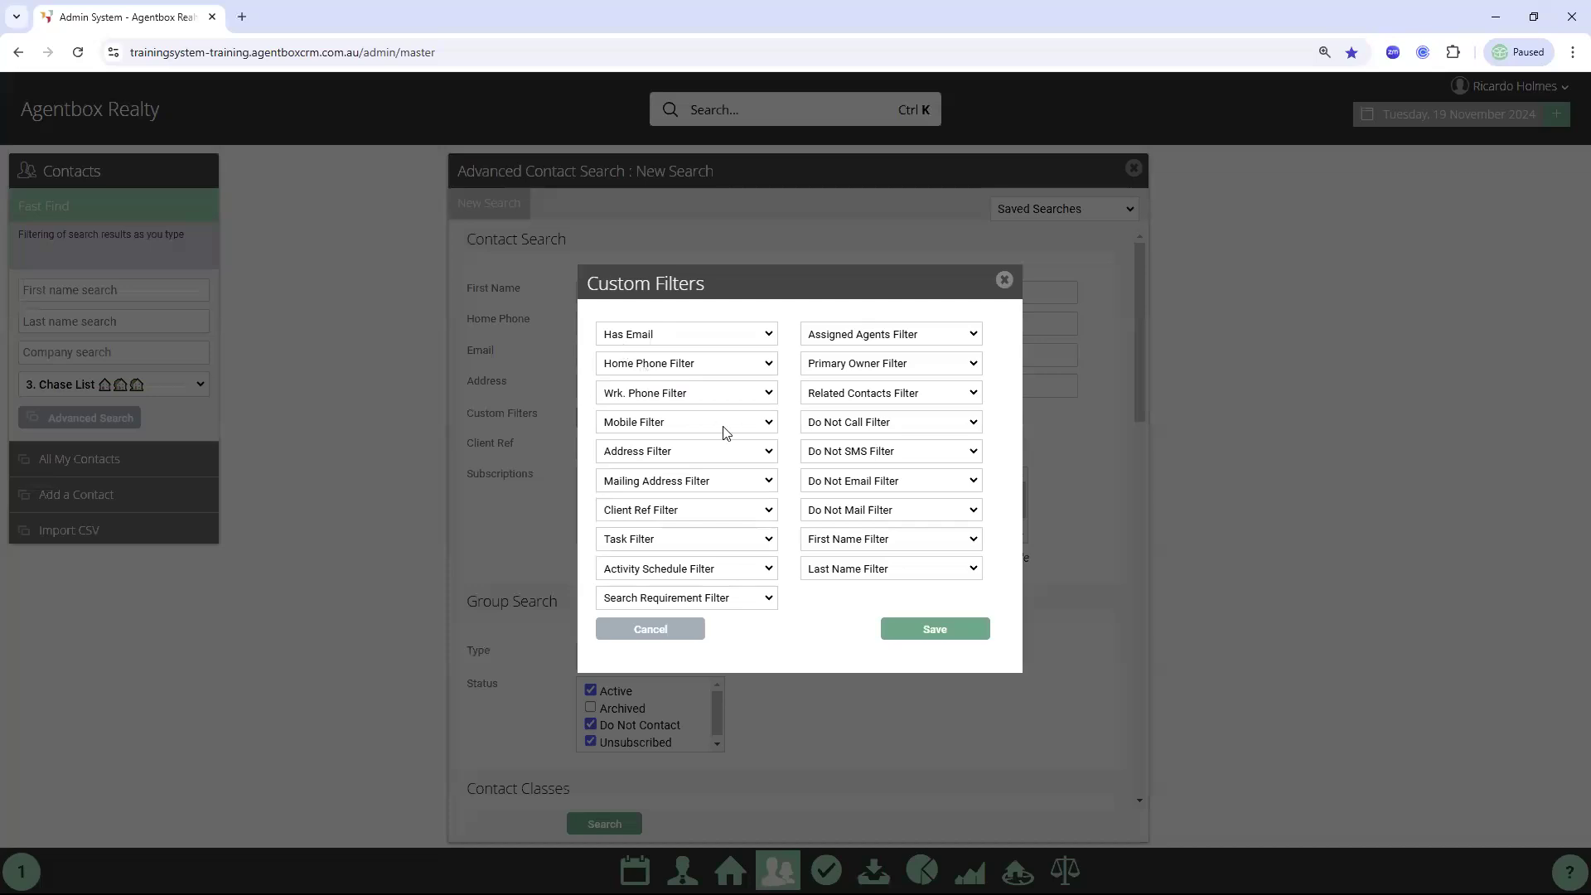
pyautogui.click(877, 488)
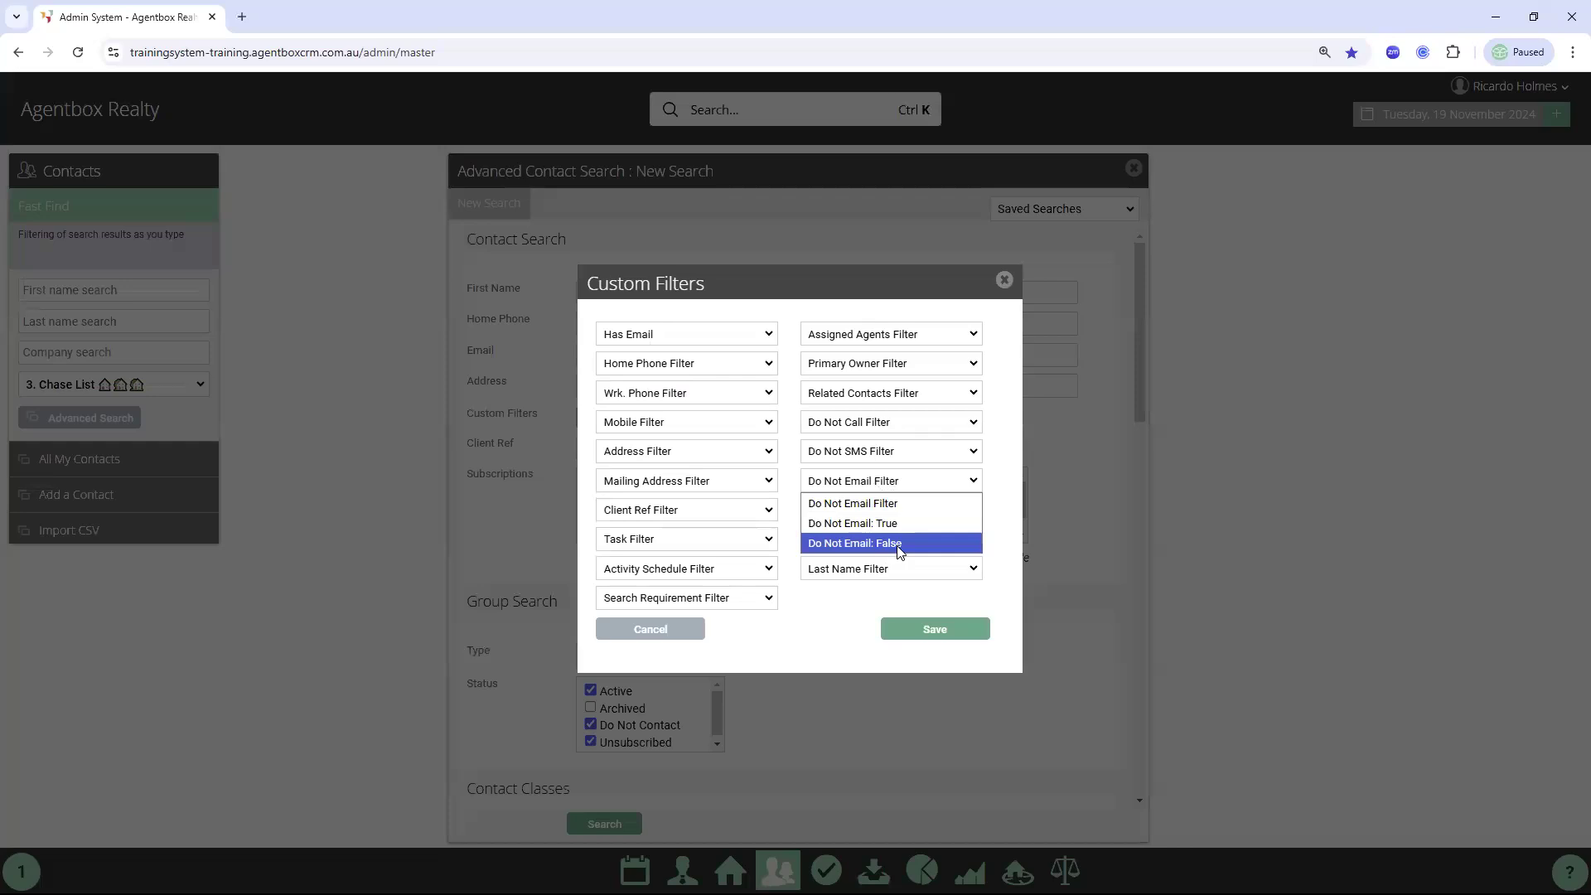
pyautogui.click(900, 544)
pyautogui.click(935, 631)
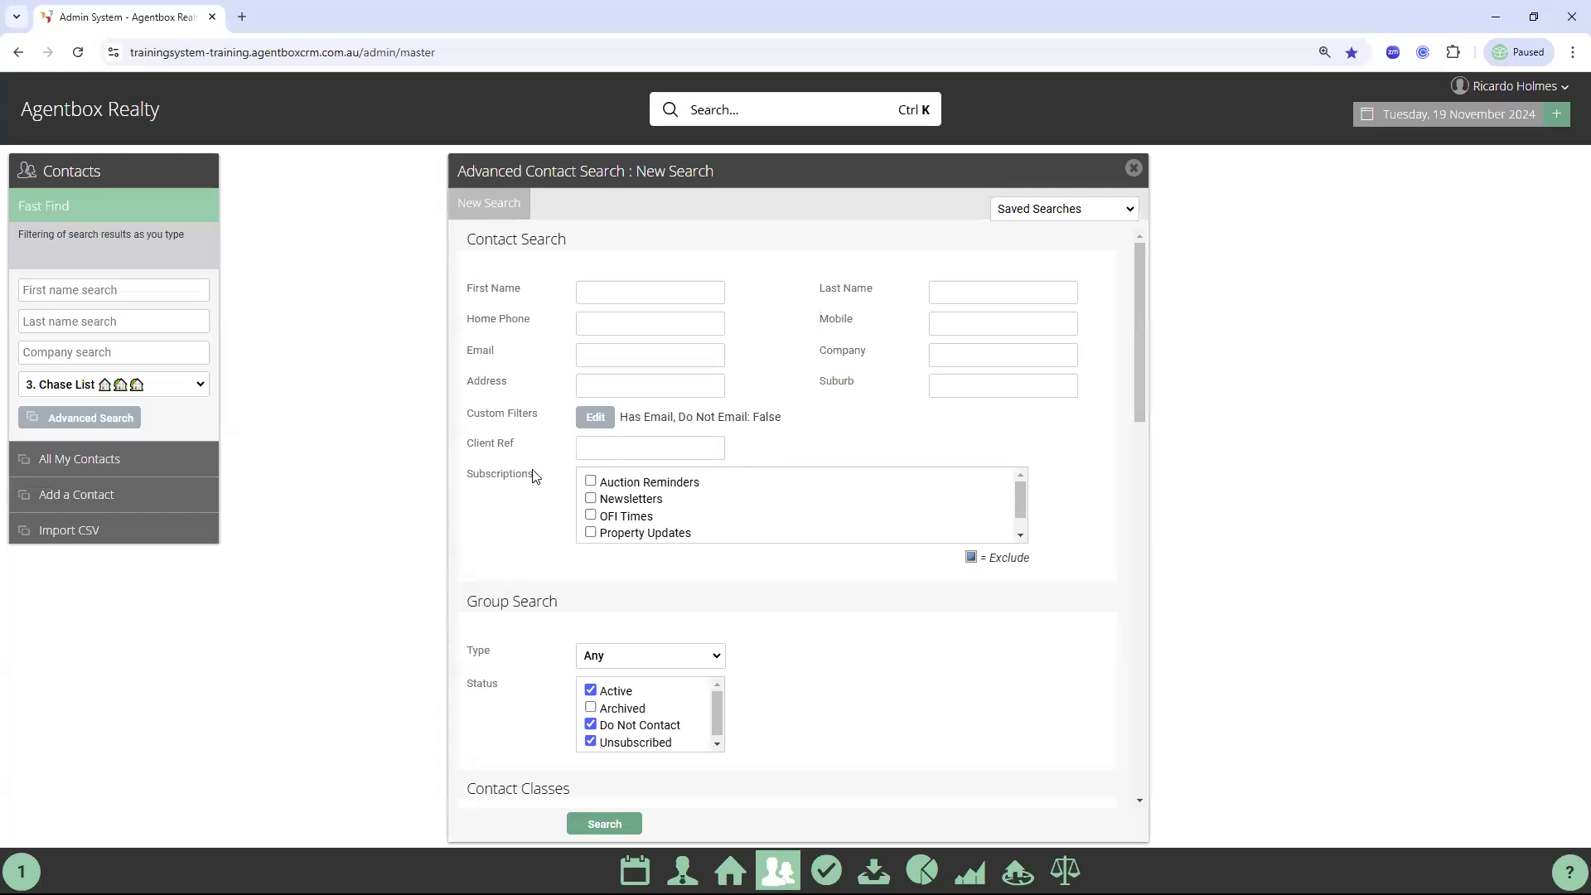
# Exclude Newsletters subscribers and unsubscribed contacts from the search
pyautogui.doubleClick(487, 478)
pyautogui.click(591, 500)
pyautogui.click(591, 500)
pyautogui.scroll(-1, 685, 599)
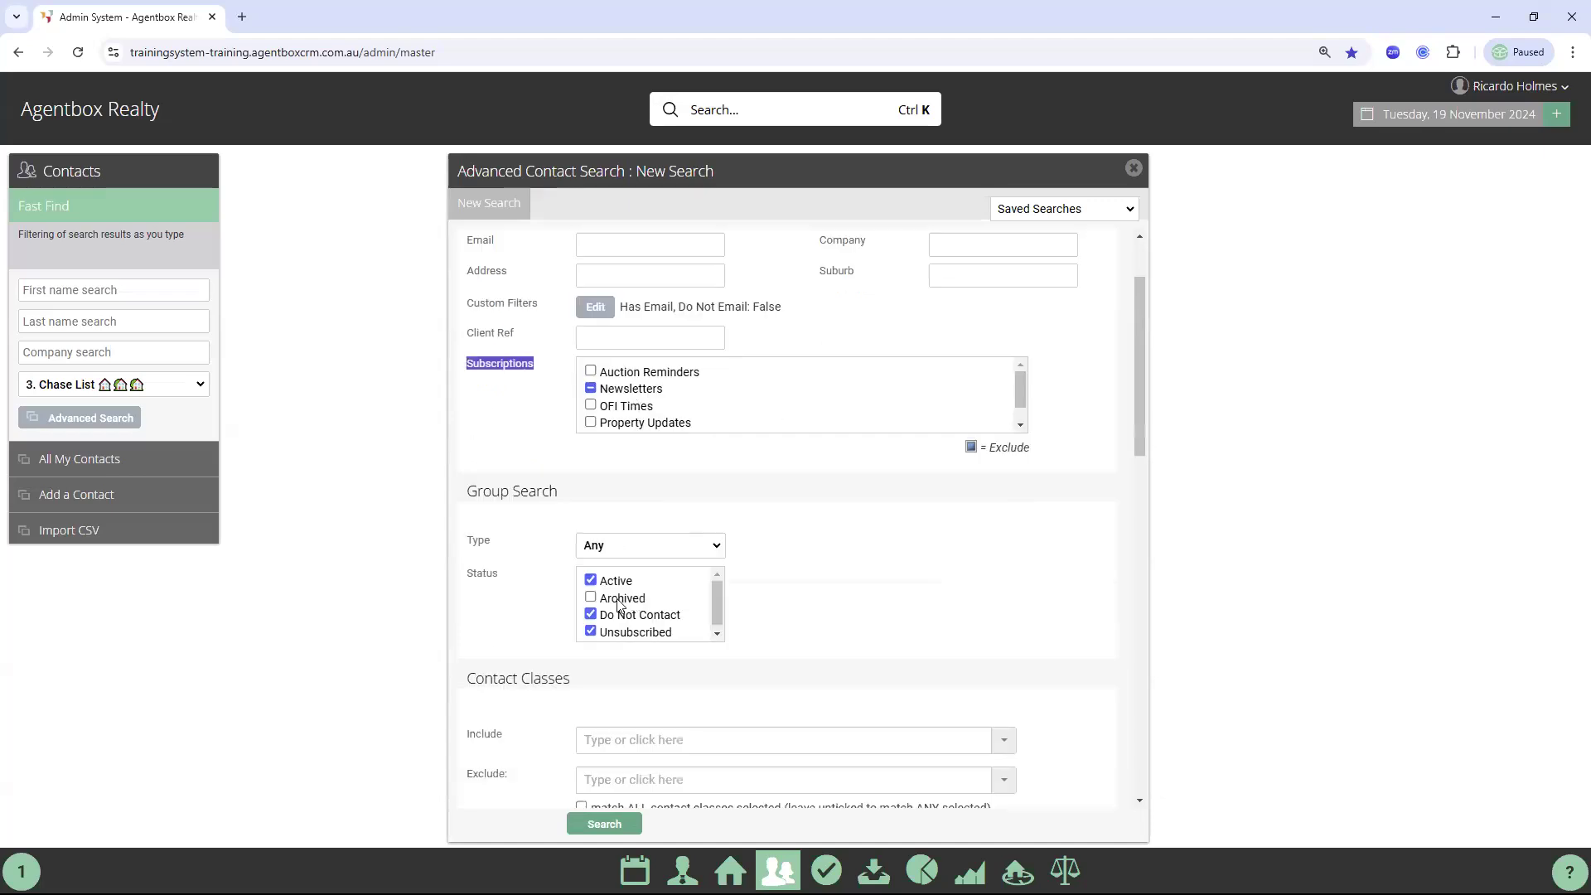
pyautogui.click(590, 632)
# Limit Assigned Staff to one staff member found by typing their first name
pyautogui.scroll(-2, 1113, 598)
pyautogui.scroll(-8, 1113, 598)
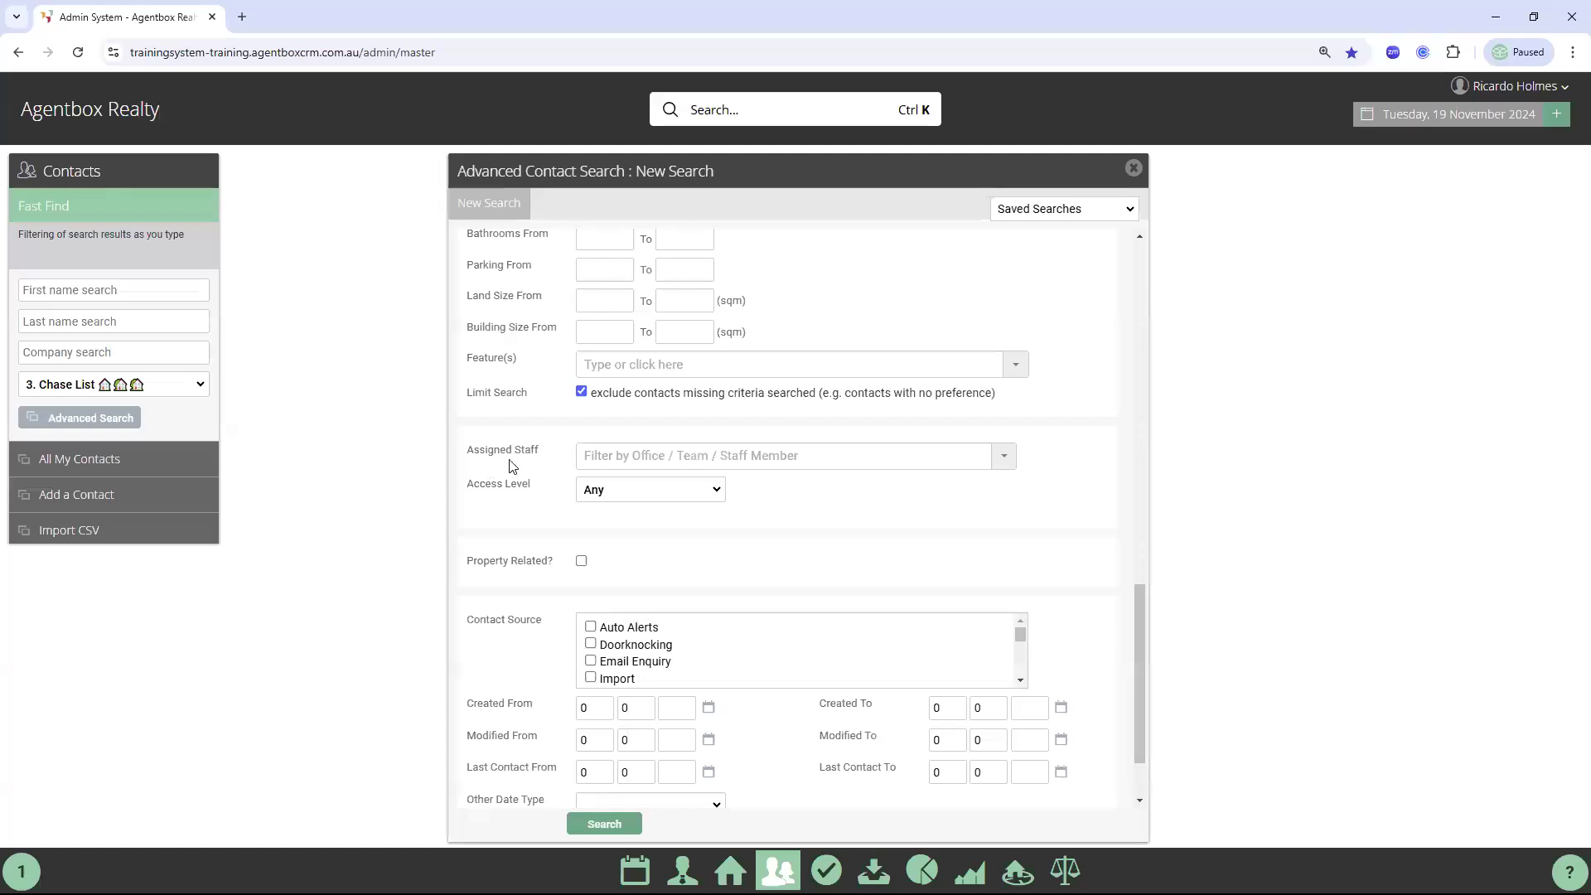
pyautogui.click(635, 458)
pyautogui.write('ricardo')
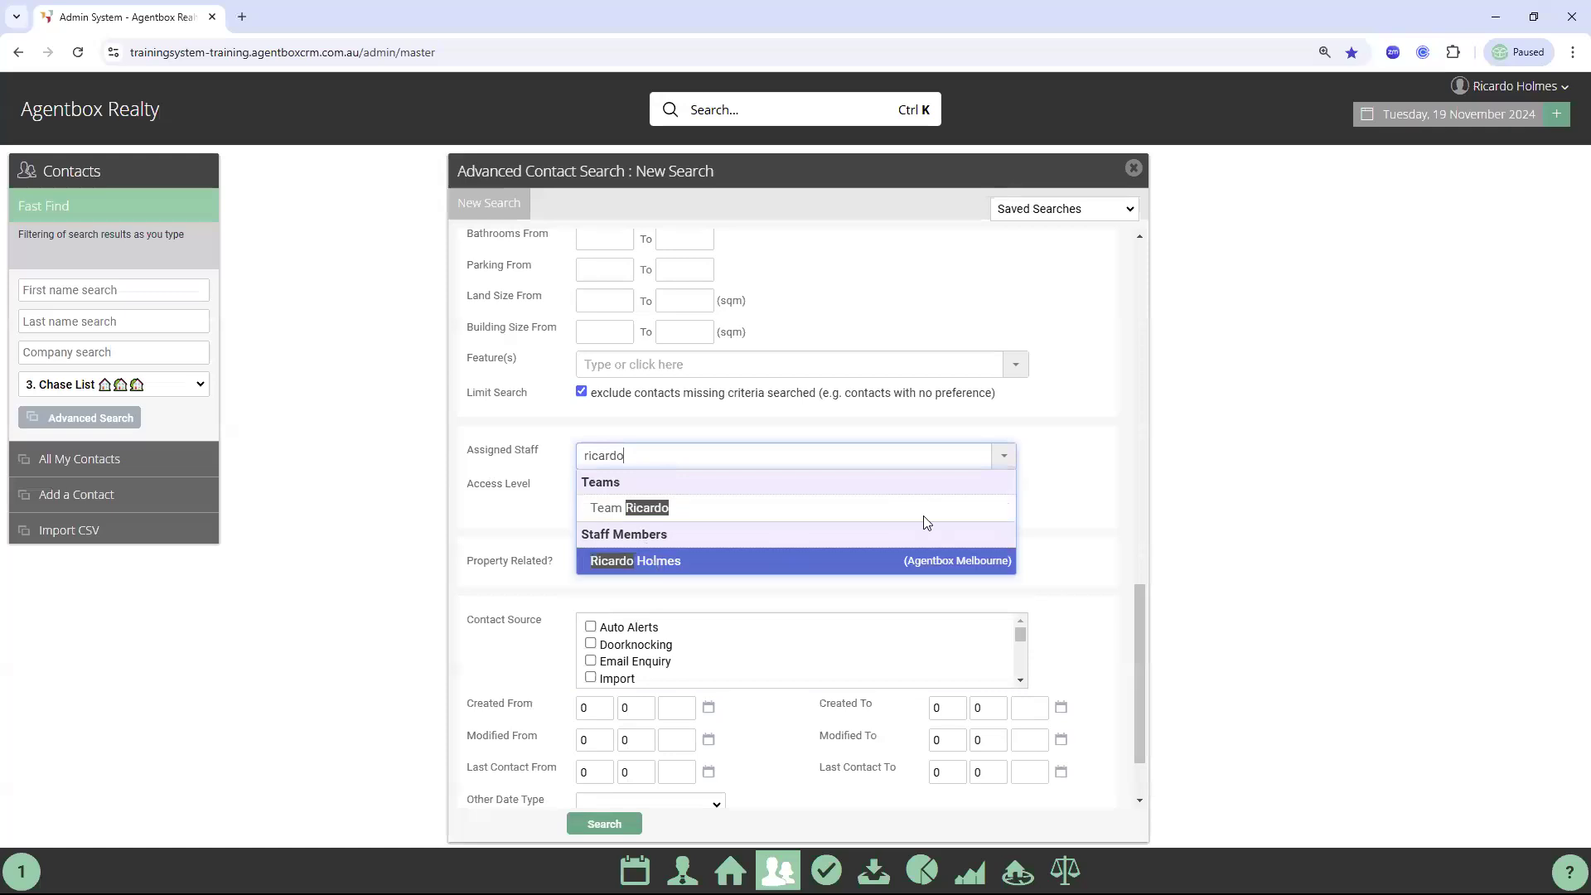
pyautogui.click(654, 563)
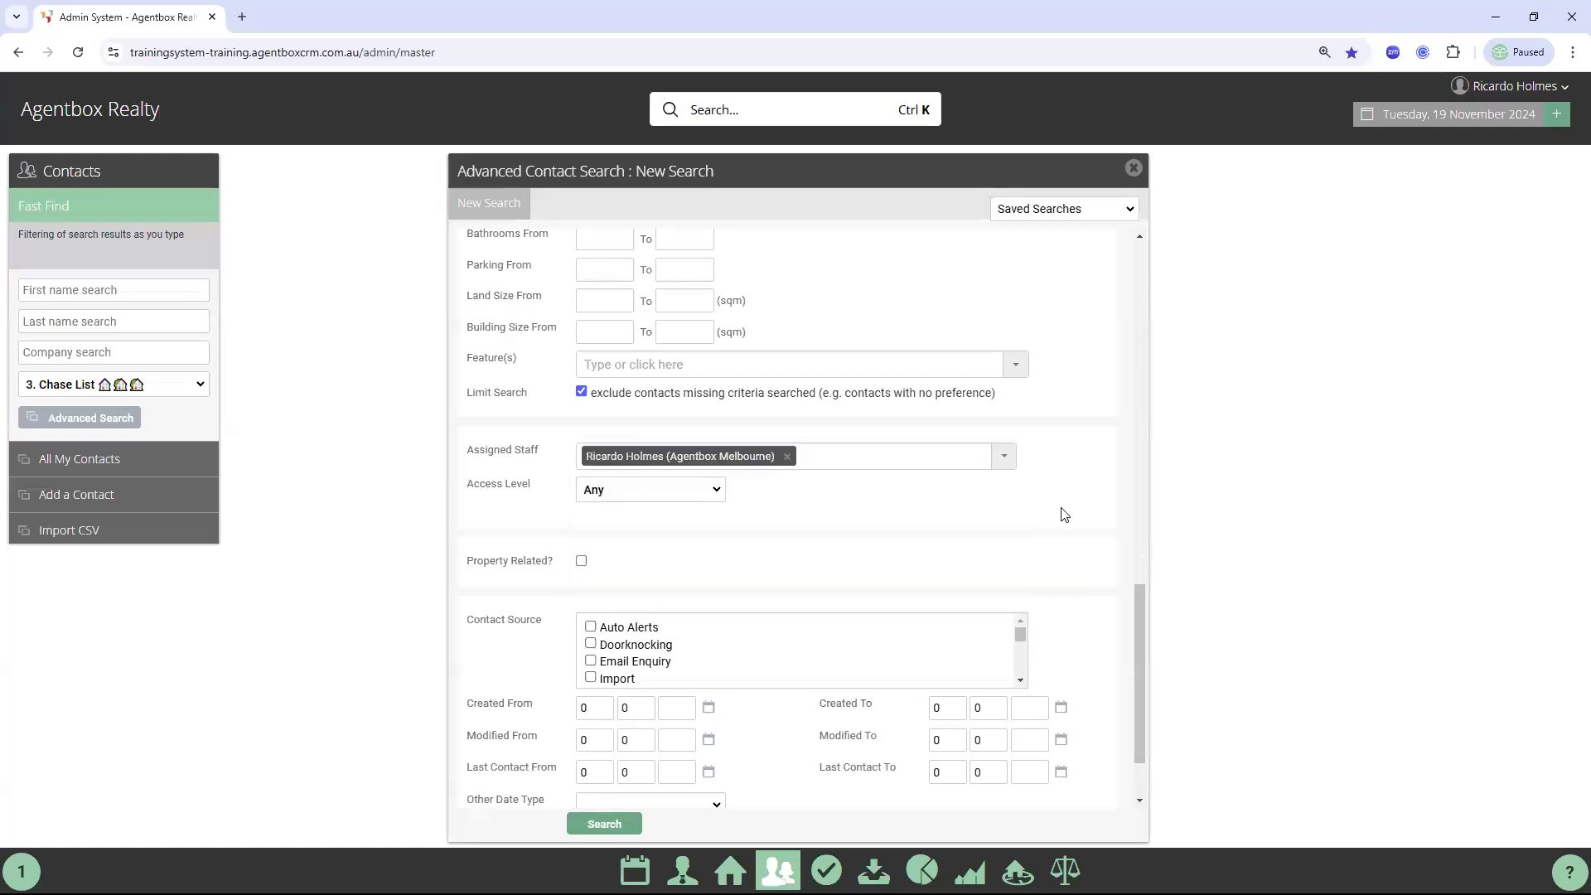
pyautogui.scroll(-2, 1061, 511)
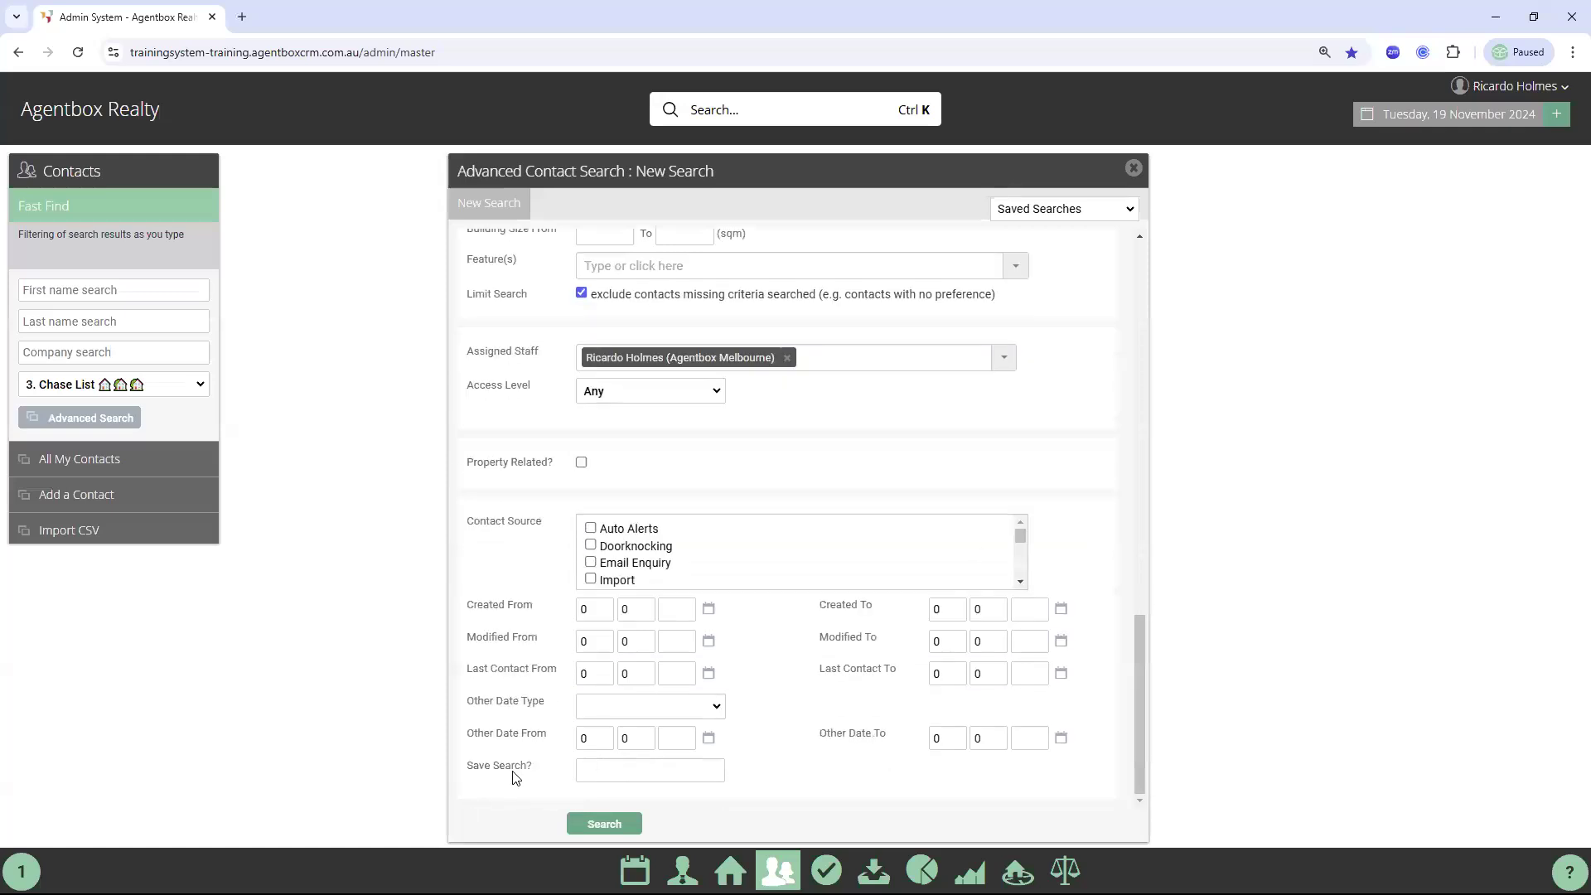
# Reuse the existing 'NO Newsletter Subscription' name as the saved search name
pyautogui.click(582, 771)
pyautogui.write('No Newsle')
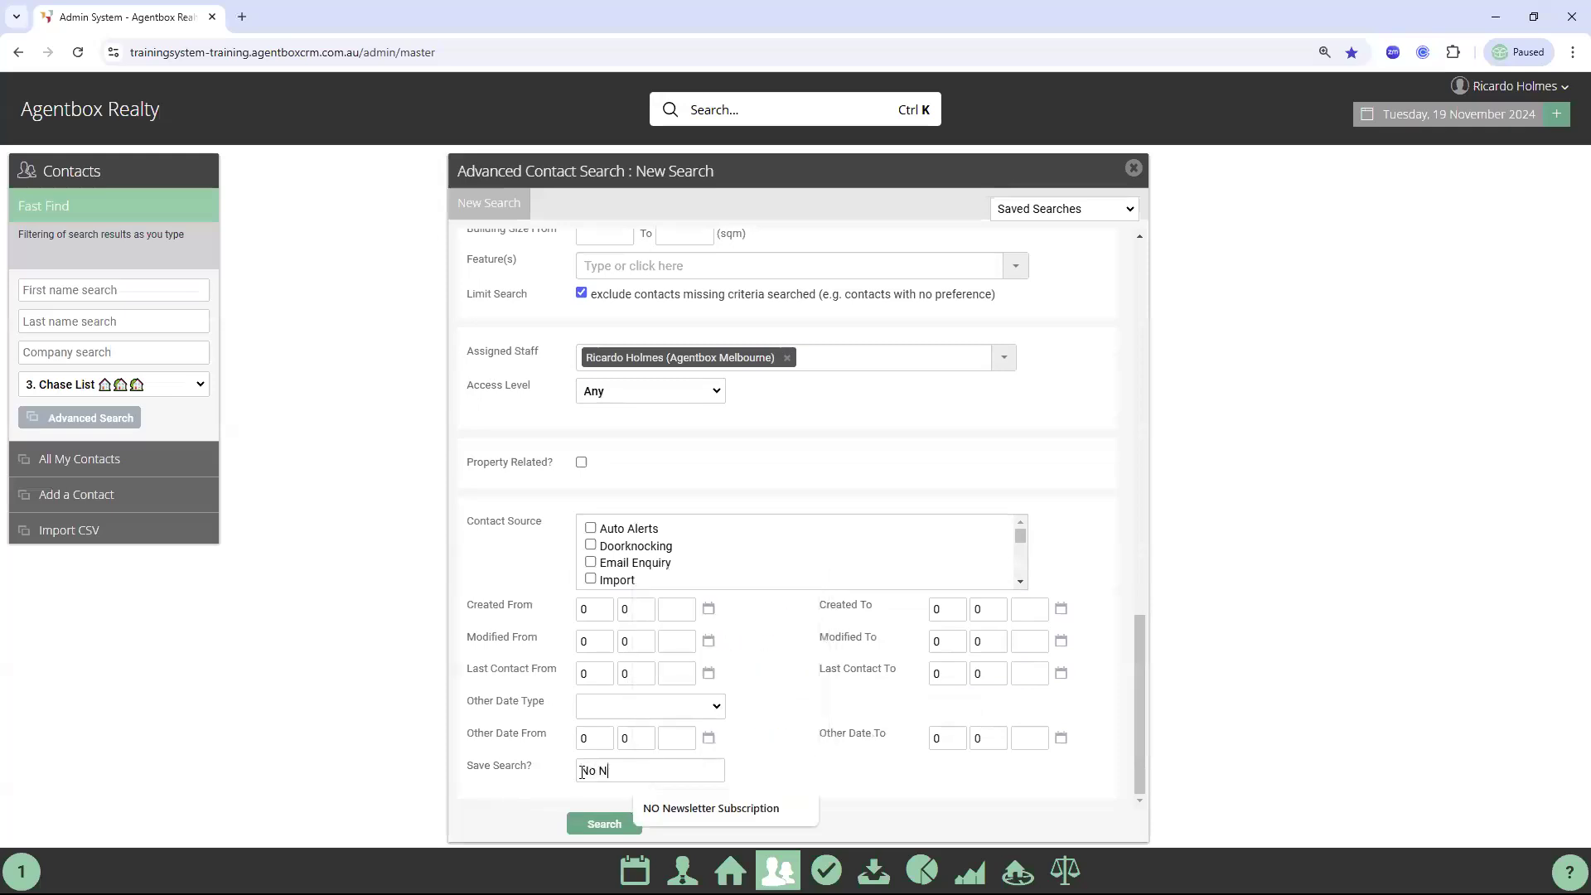
pyautogui.click(703, 809)
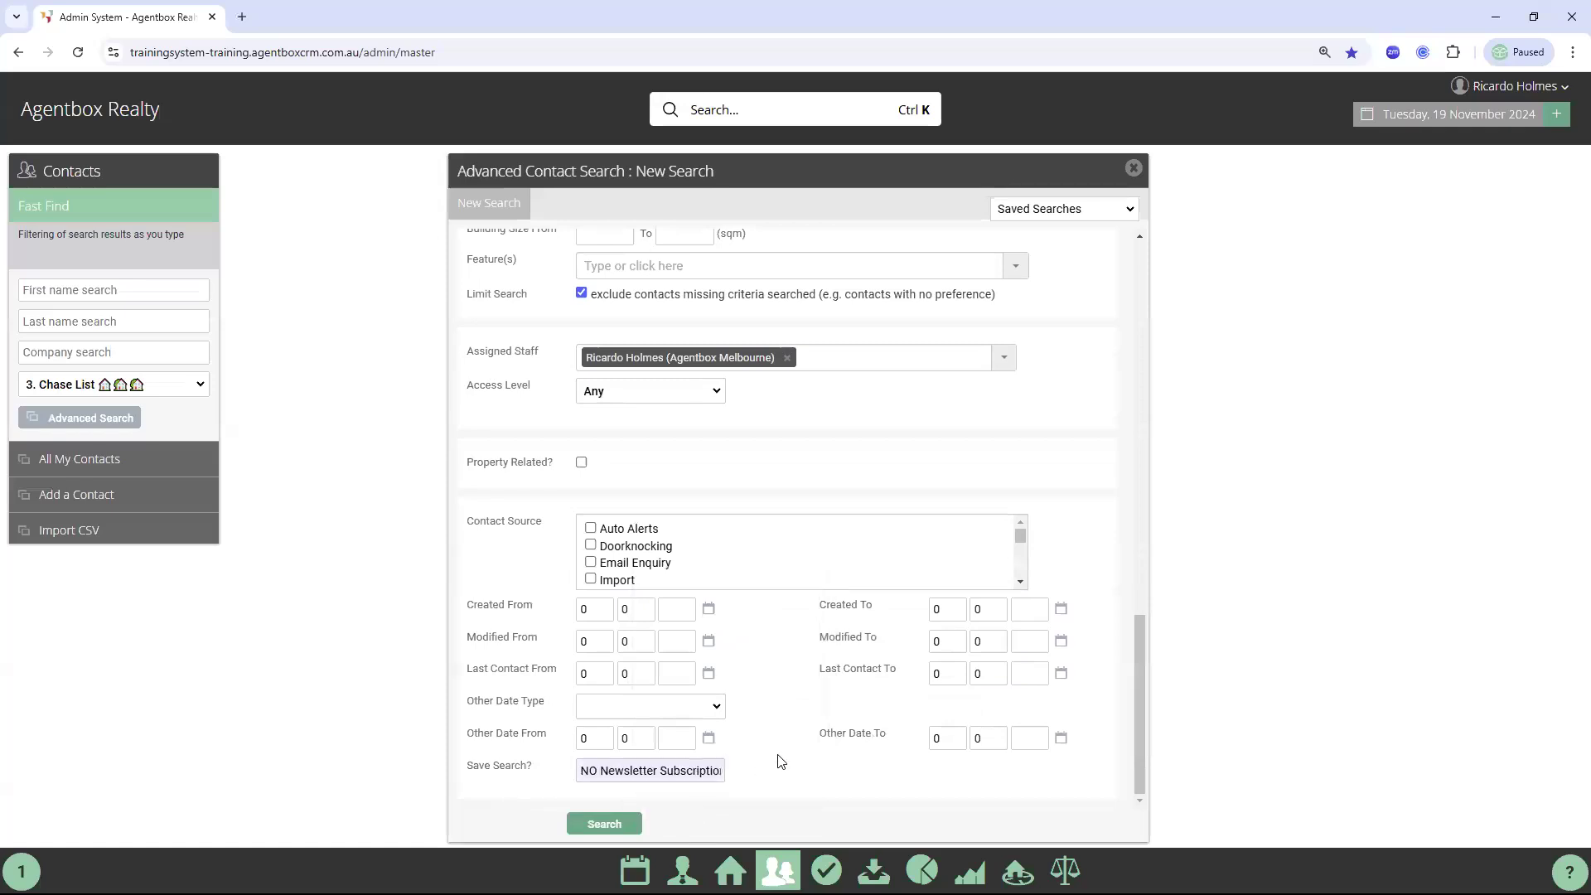
# Review the custom filters without changes, then run the search, finding 72 contacts
pyautogui.scroll(15, 779, 759)
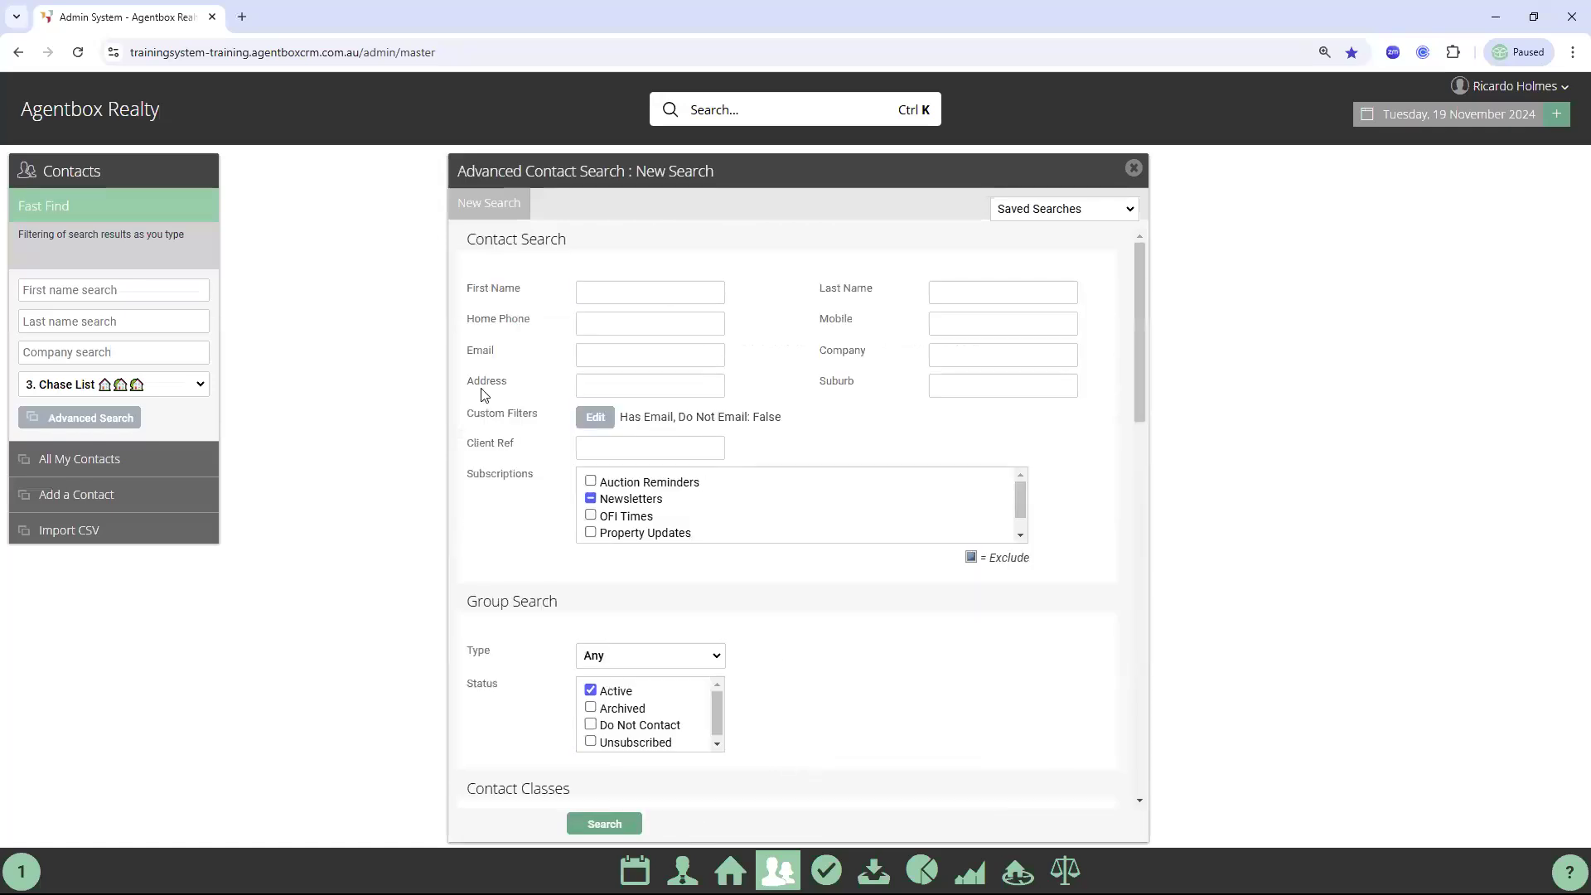
pyautogui.click(607, 423)
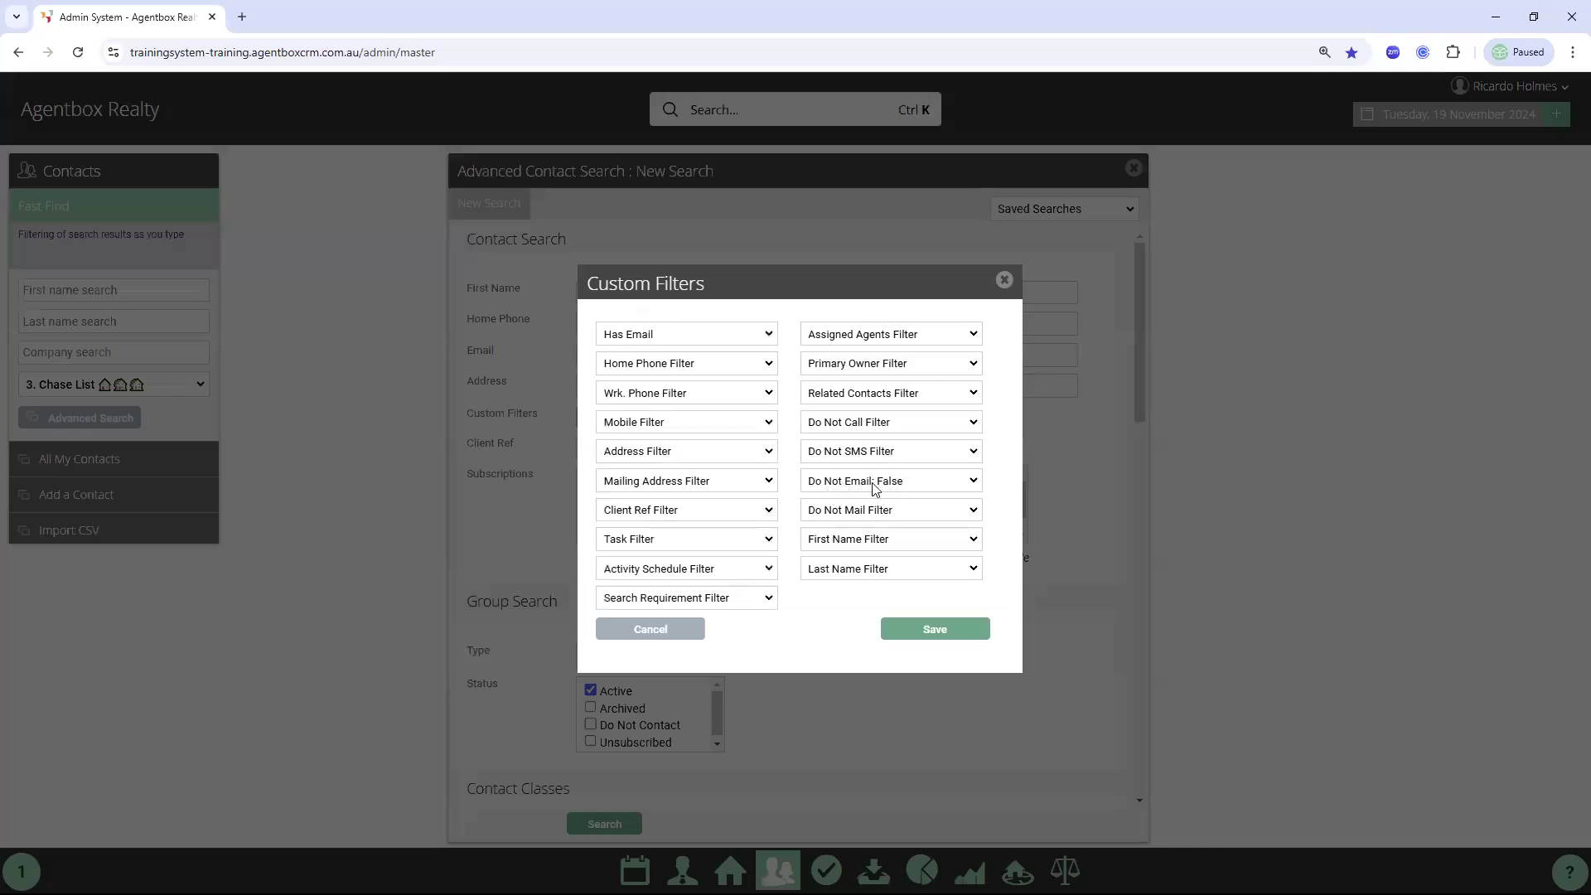
pyautogui.click(1004, 280)
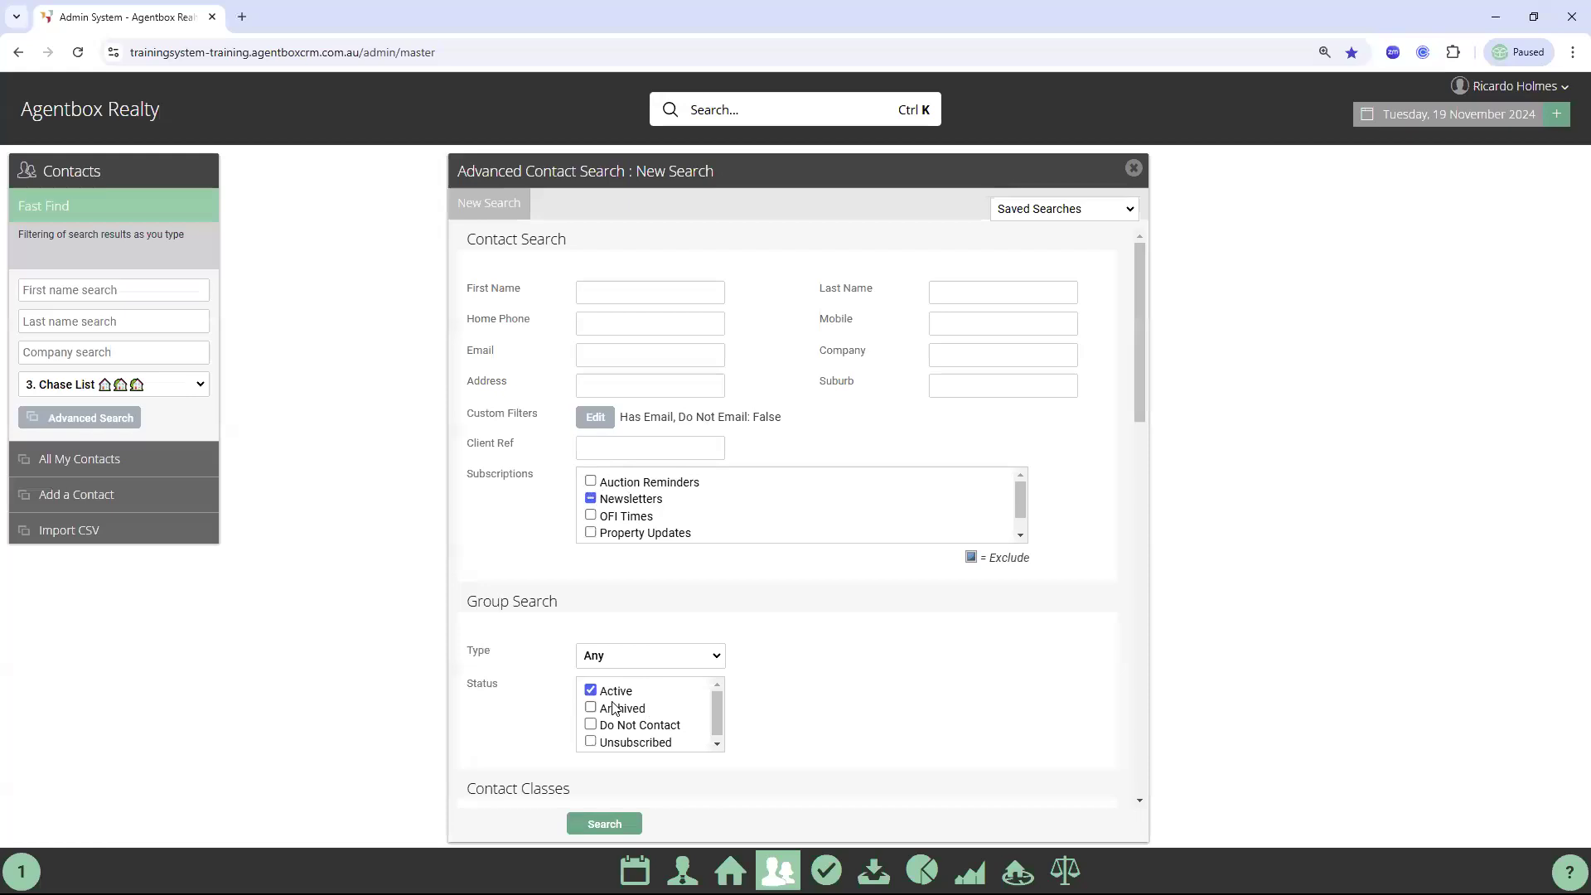
pyautogui.scroll(-4, 829, 672)
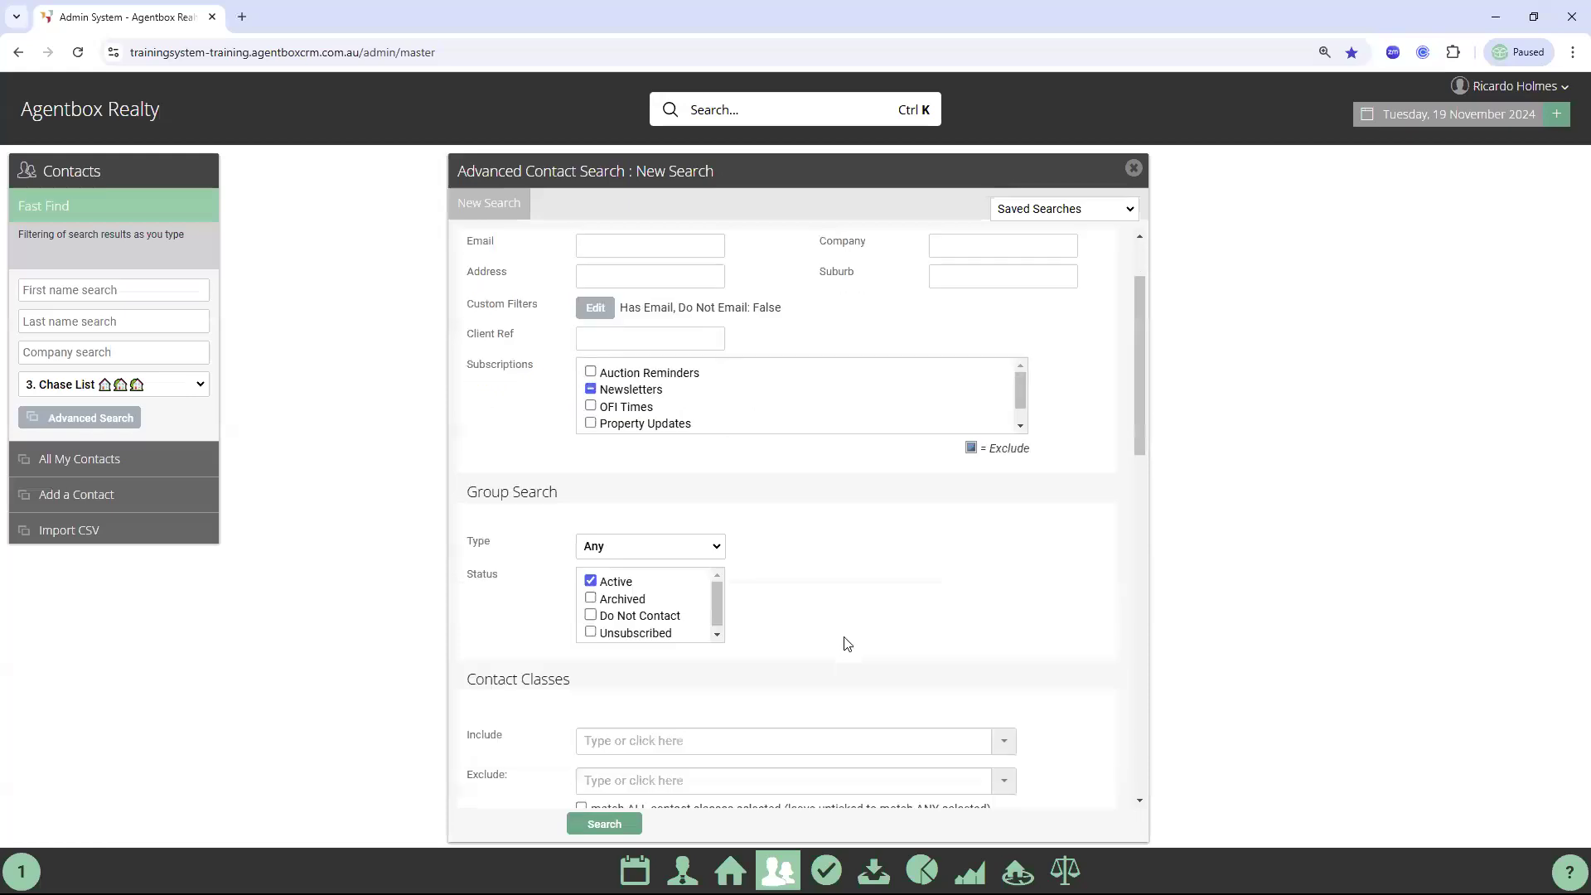
pyautogui.scroll(-10, 1053, 660)
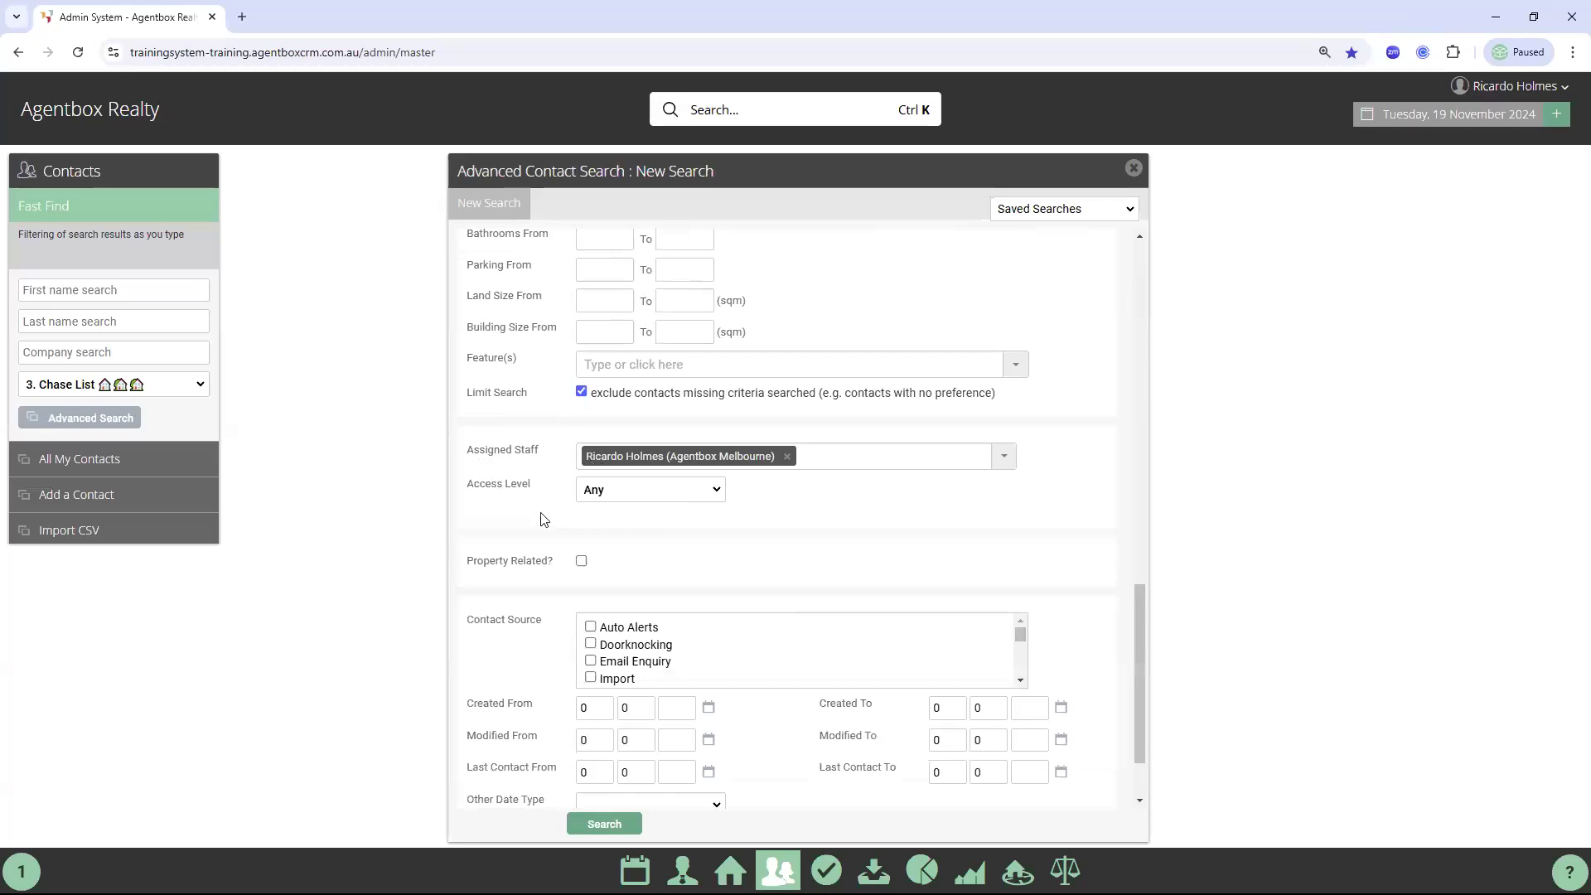
pyautogui.scroll(-1, 551, 580)
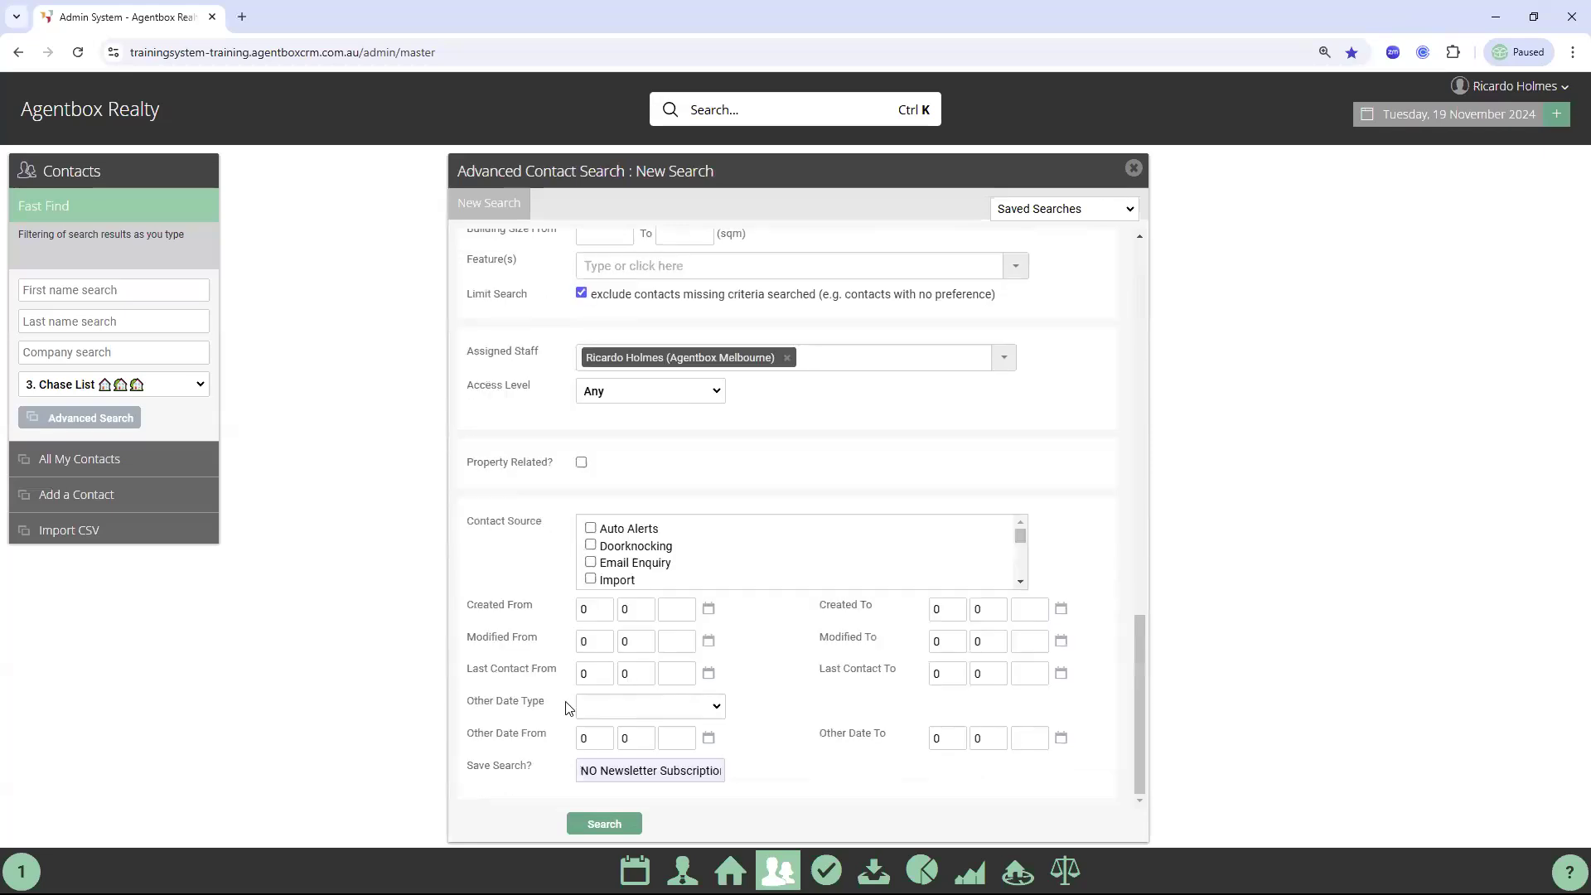
pyautogui.click(605, 824)
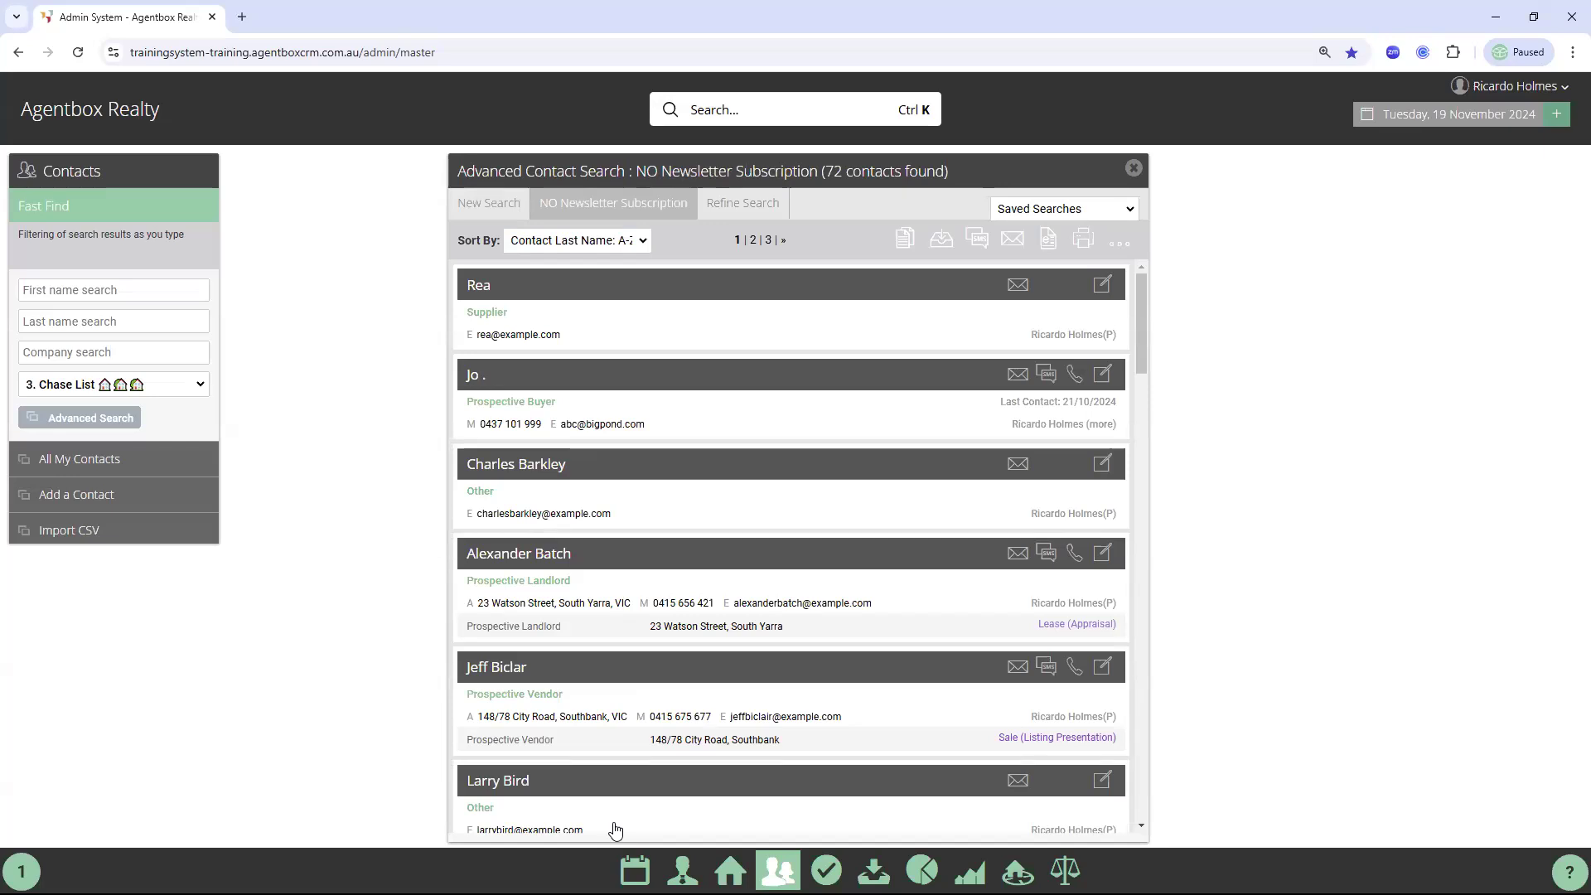
# Leave the 72-contact results for a blank New Search
pyautogui.click(492, 218)
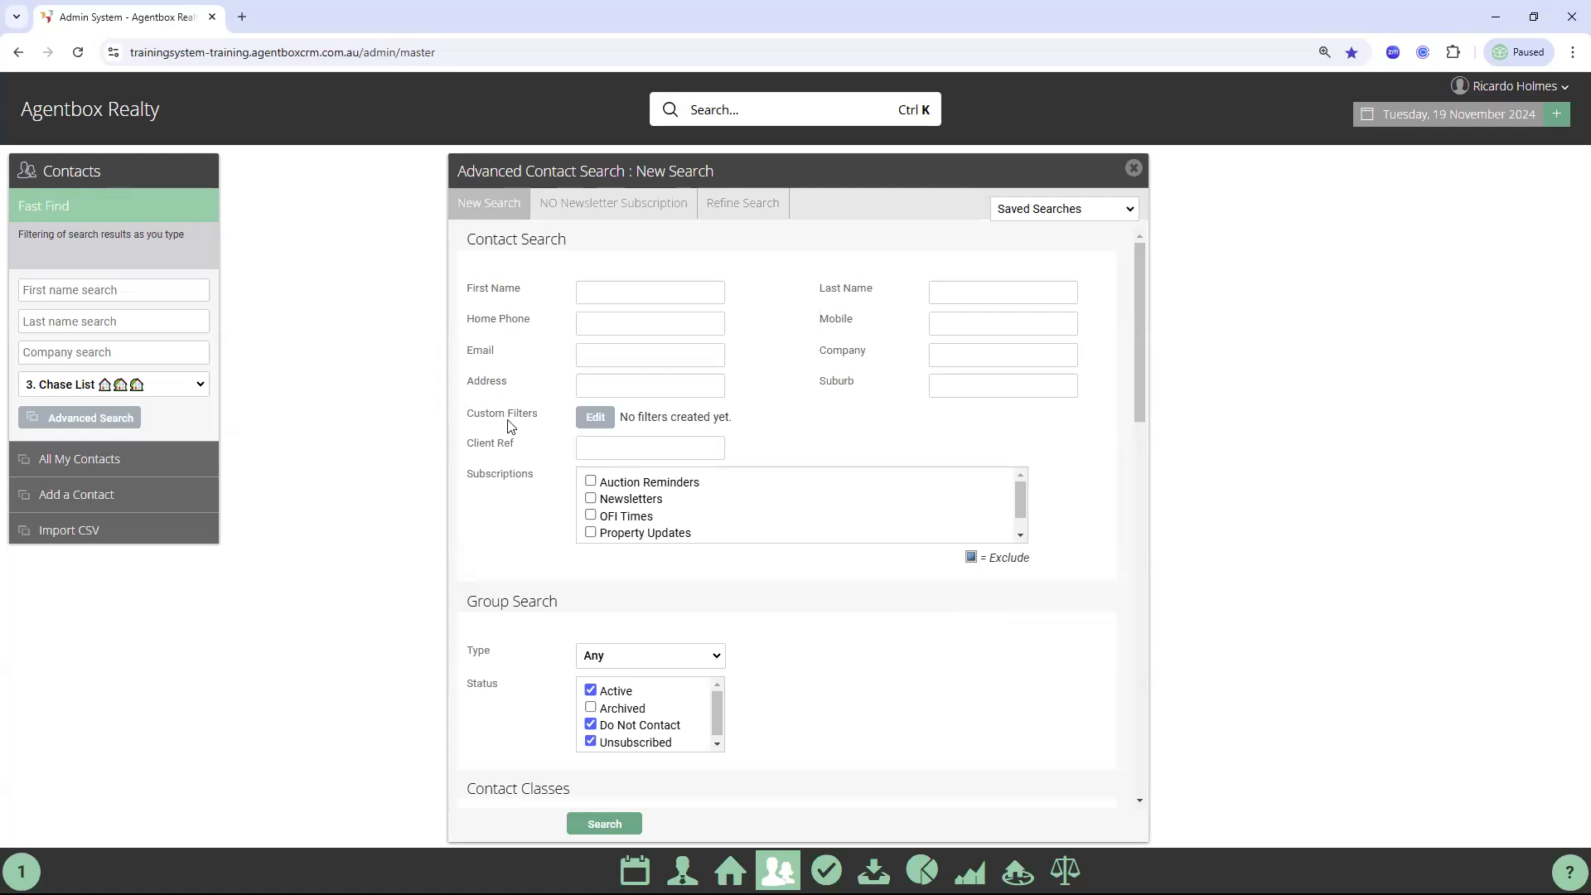
# Set the Last Name Filter to No Last Name and save the custom filters
pyautogui.click(599, 418)
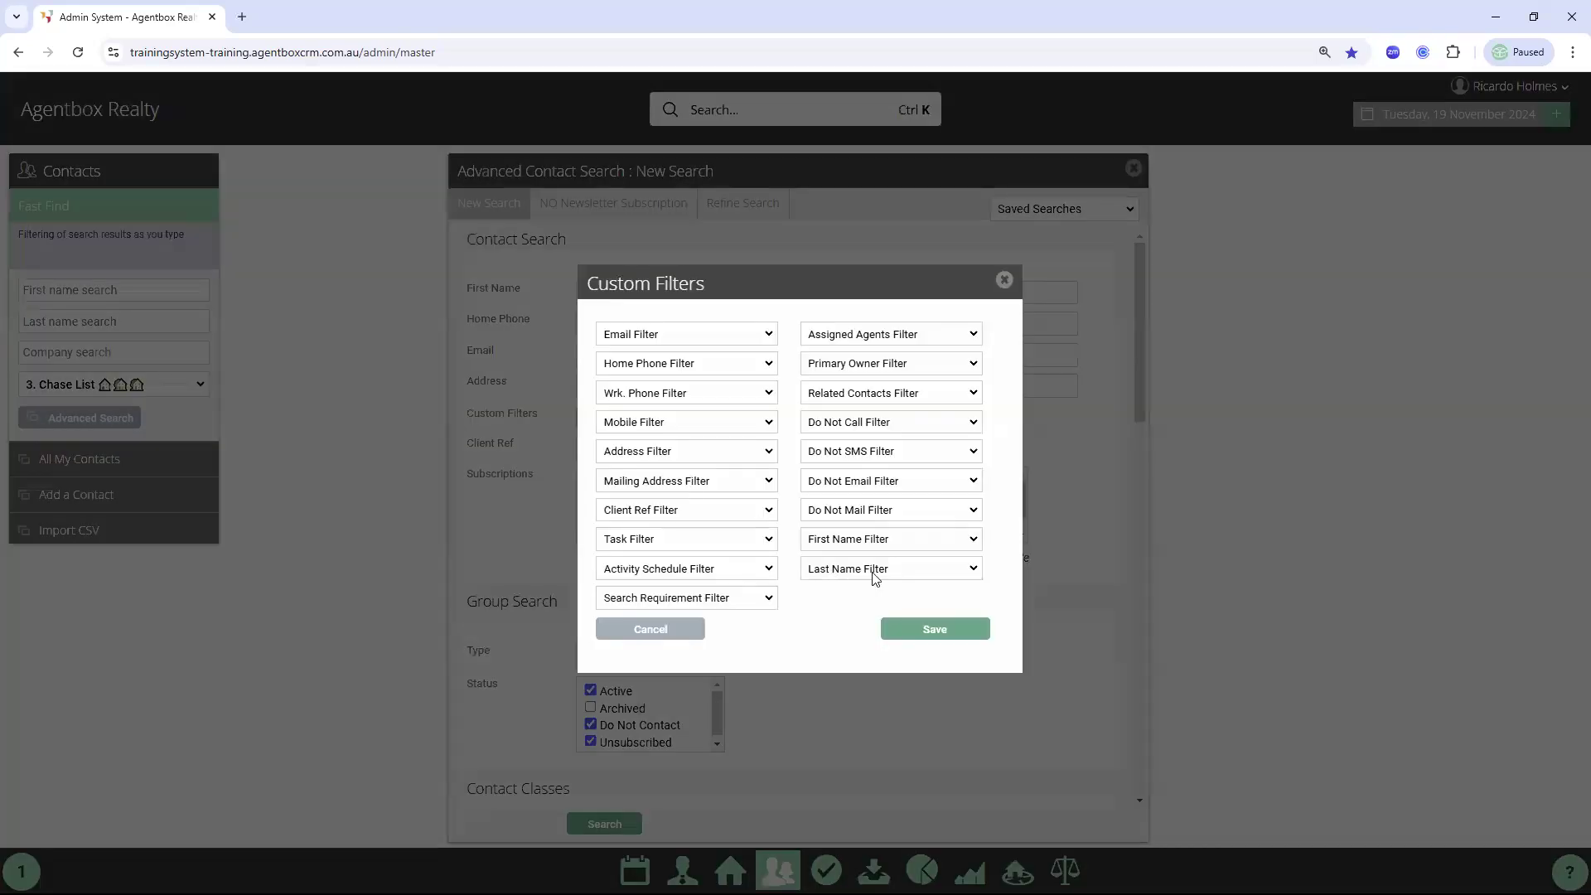
pyautogui.click(867, 574)
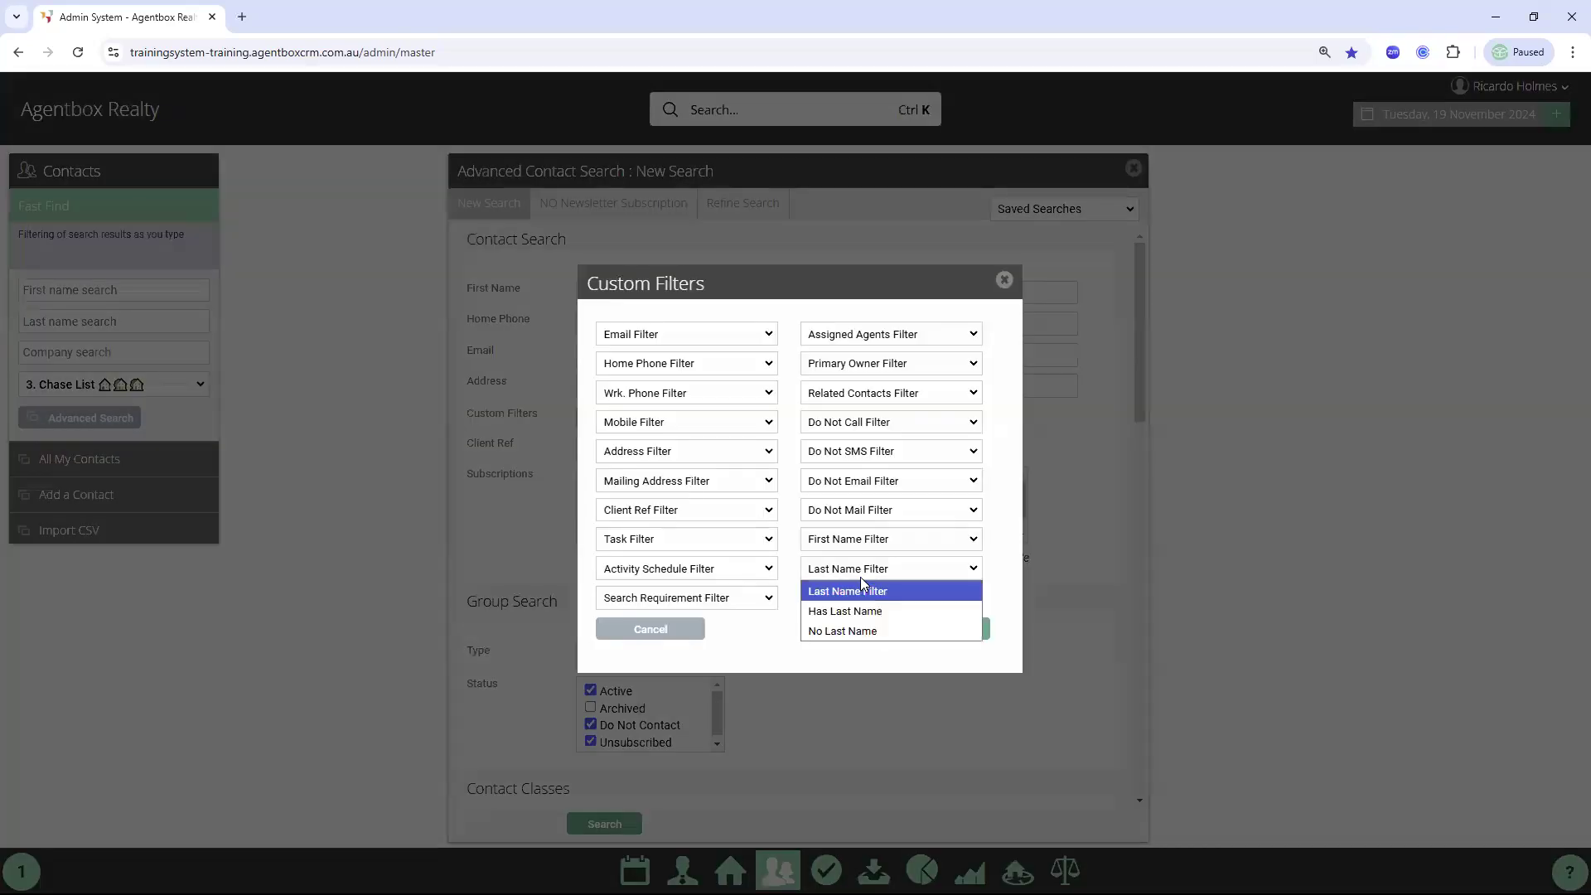
pyautogui.click(826, 632)
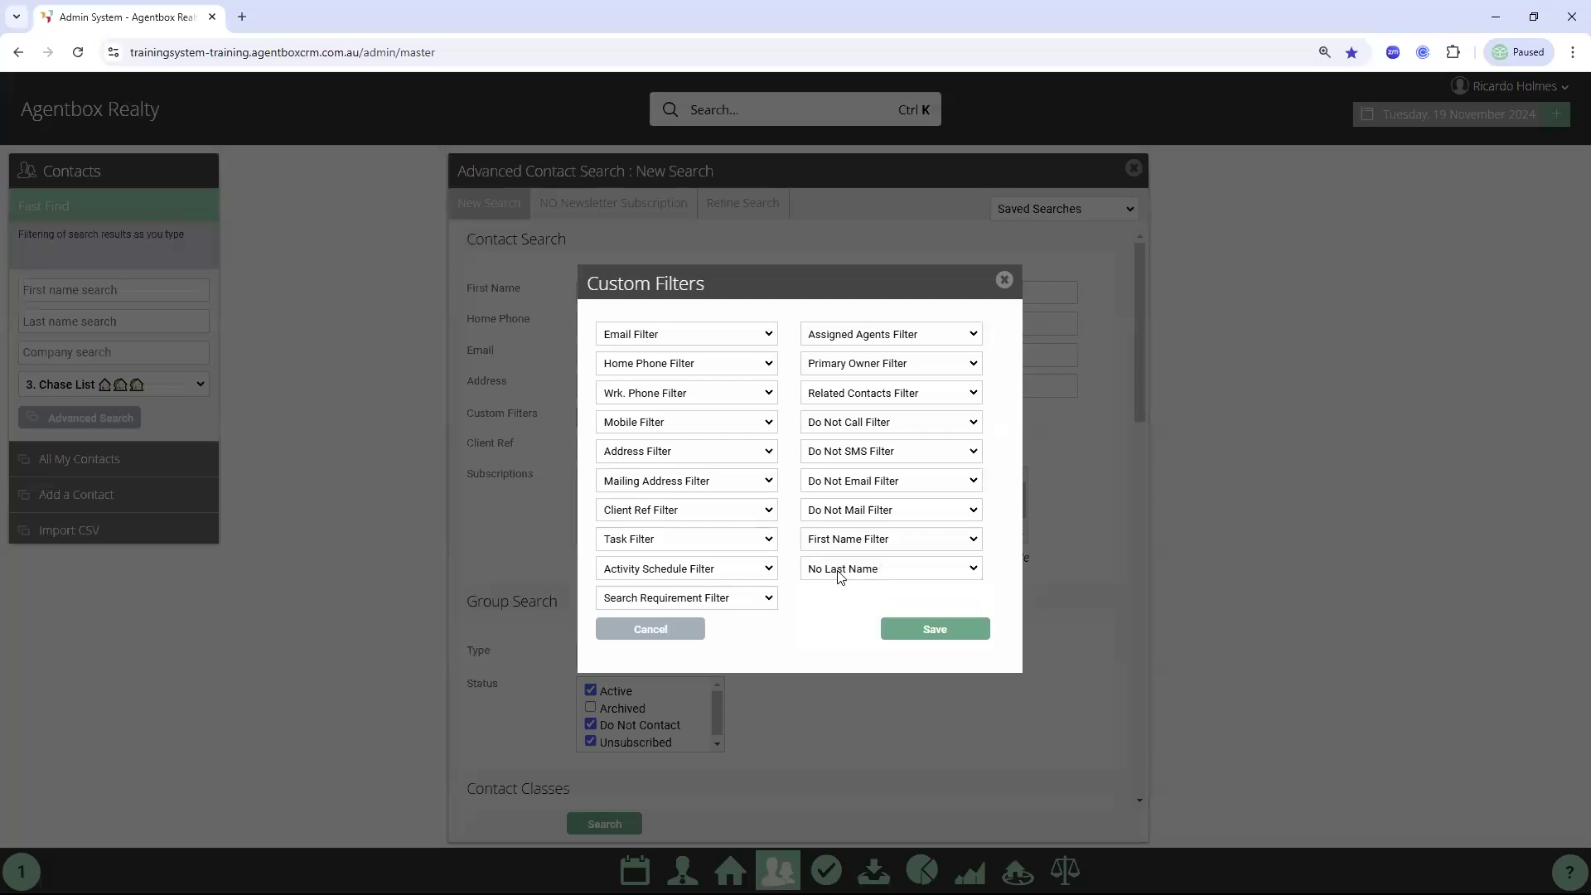
pyautogui.click(935, 631)
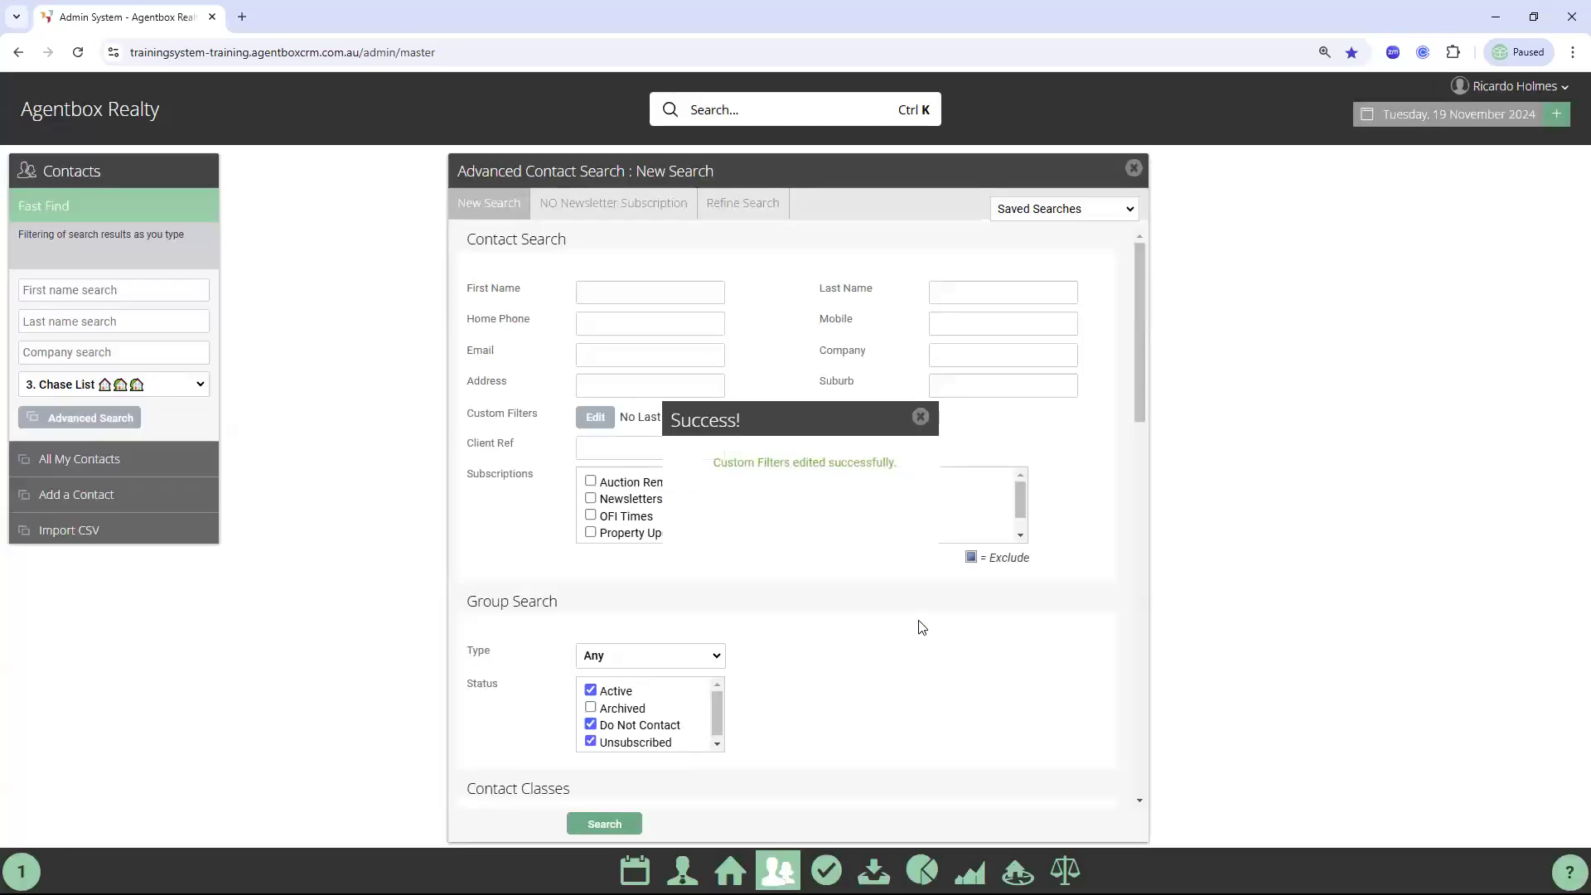
# Limit the advanced contact search to the Person contact type
pyautogui.scroll(-3, 928, 588)
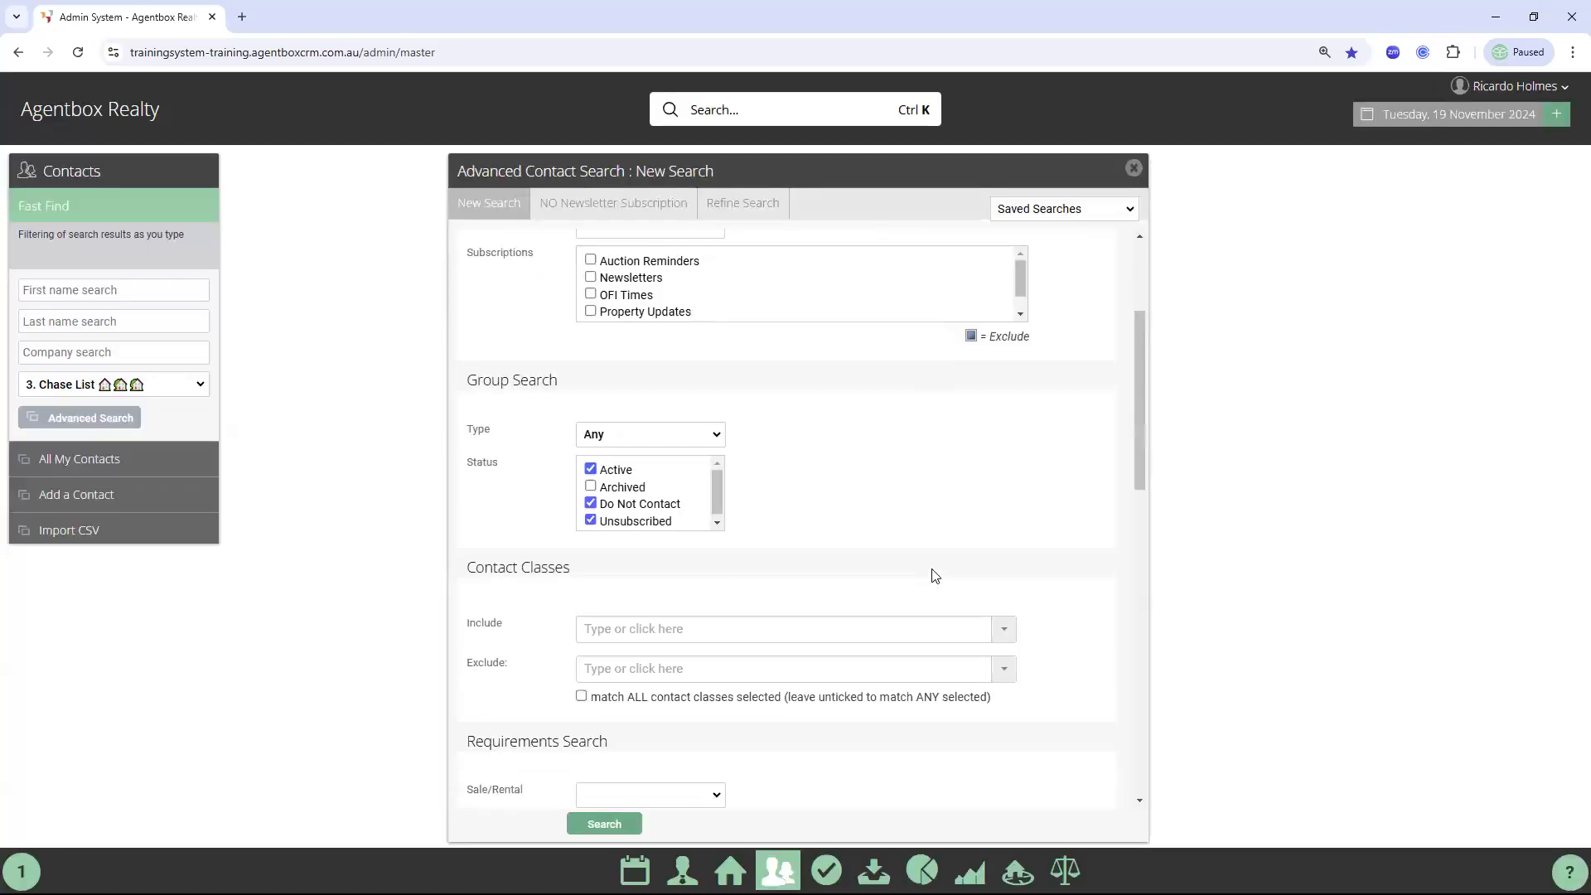
pyautogui.scroll(-2, 934, 576)
pyautogui.scroll(3, 829, 414)
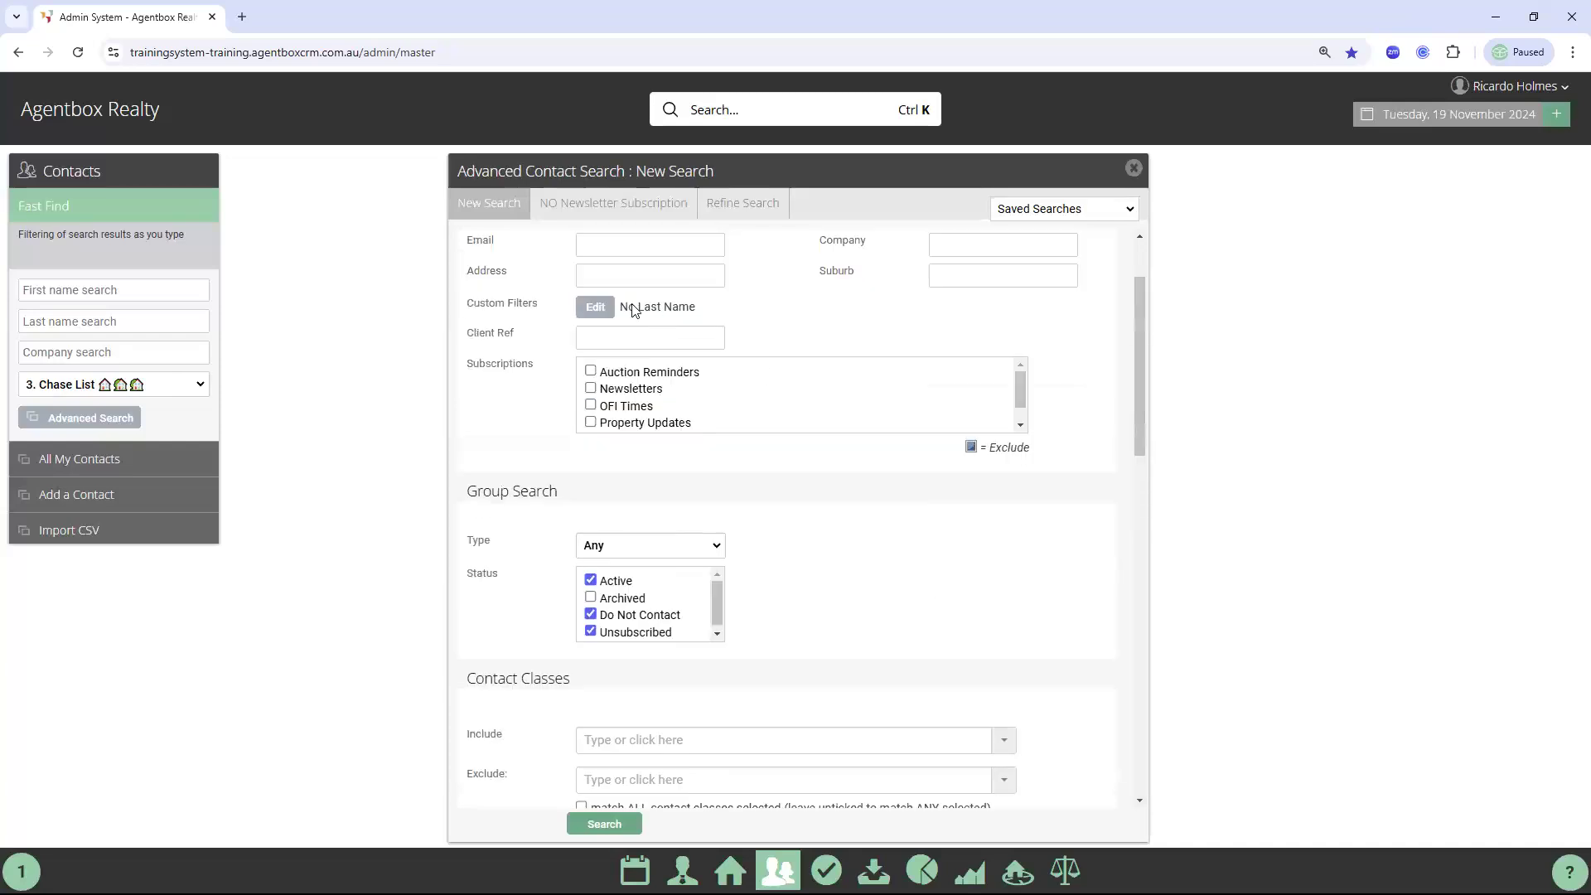
pyautogui.doubleClick(474, 543)
pyautogui.click(624, 550)
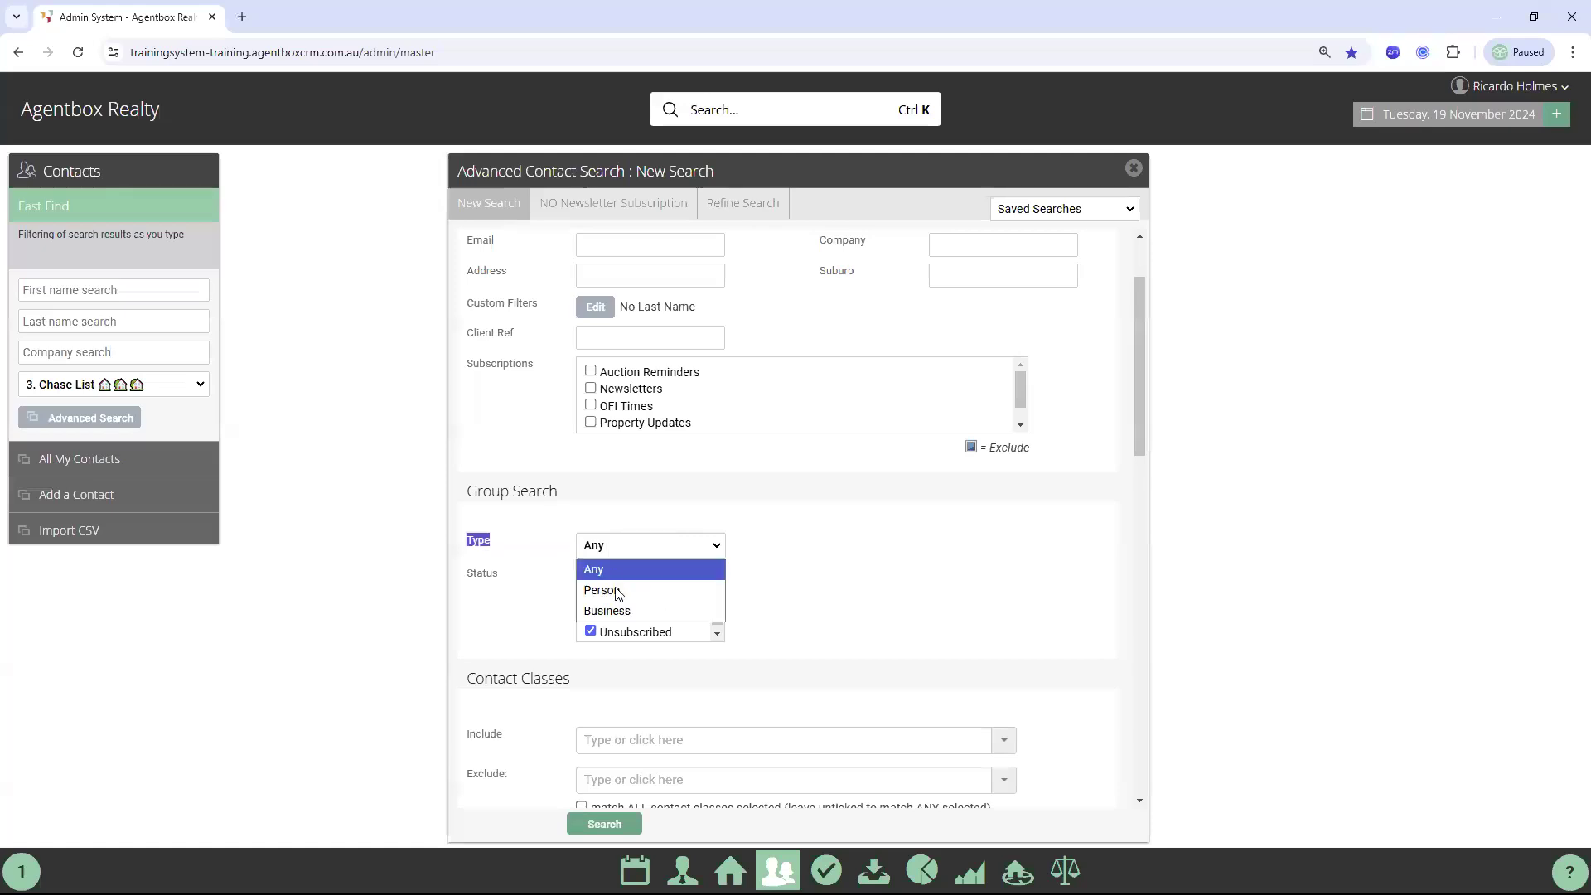
pyautogui.click(618, 590)
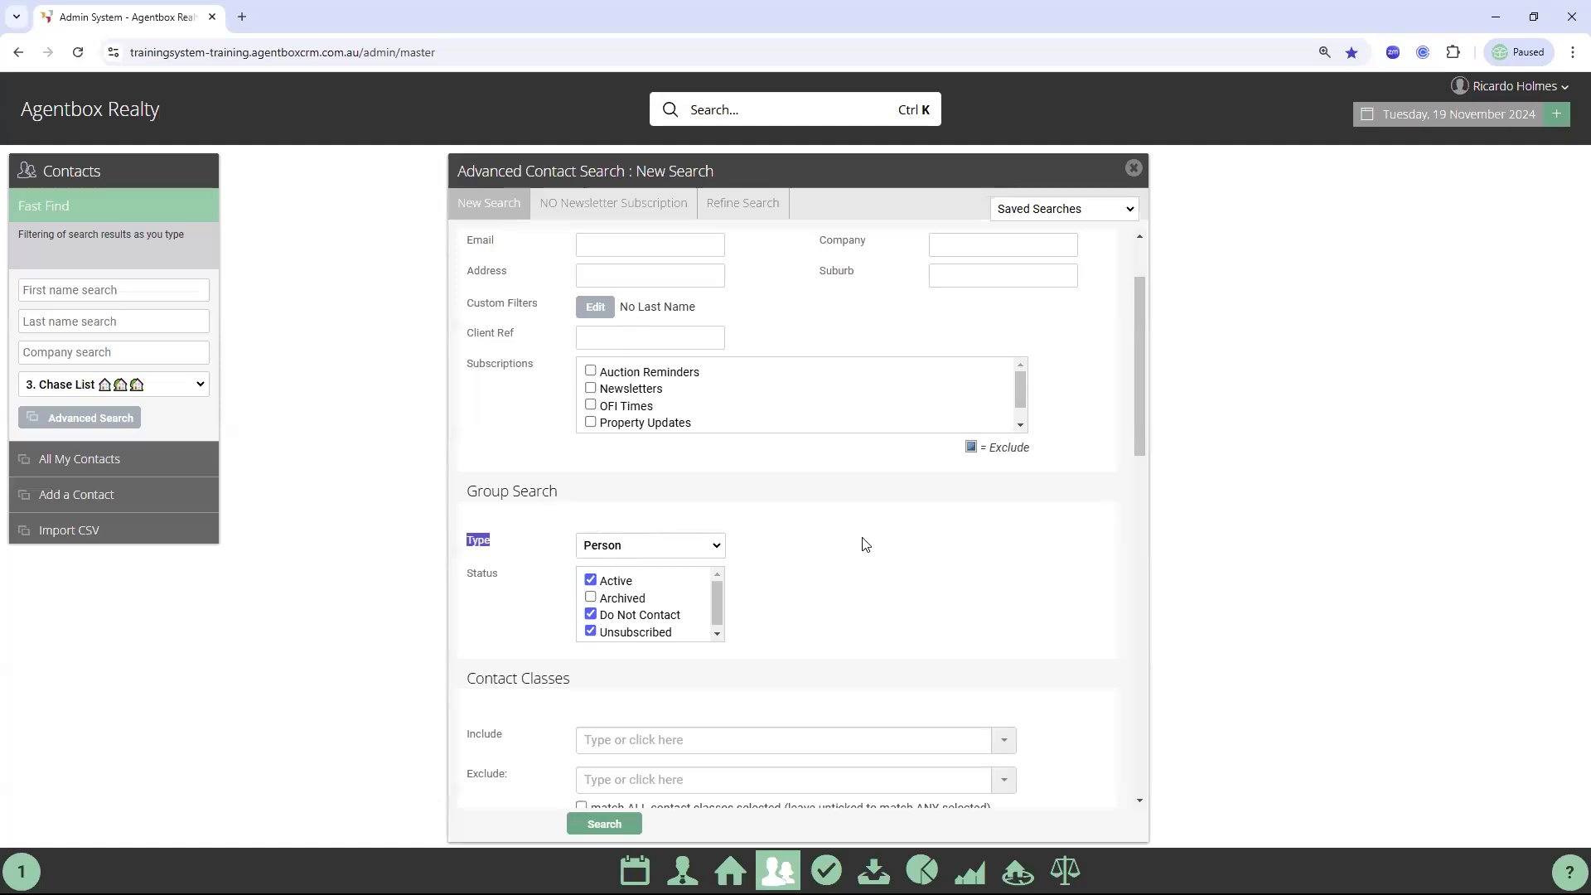
# Restrict the search to contacts assigned to the logged-in staff member
pyautogui.scroll(-15, 1057, 667)
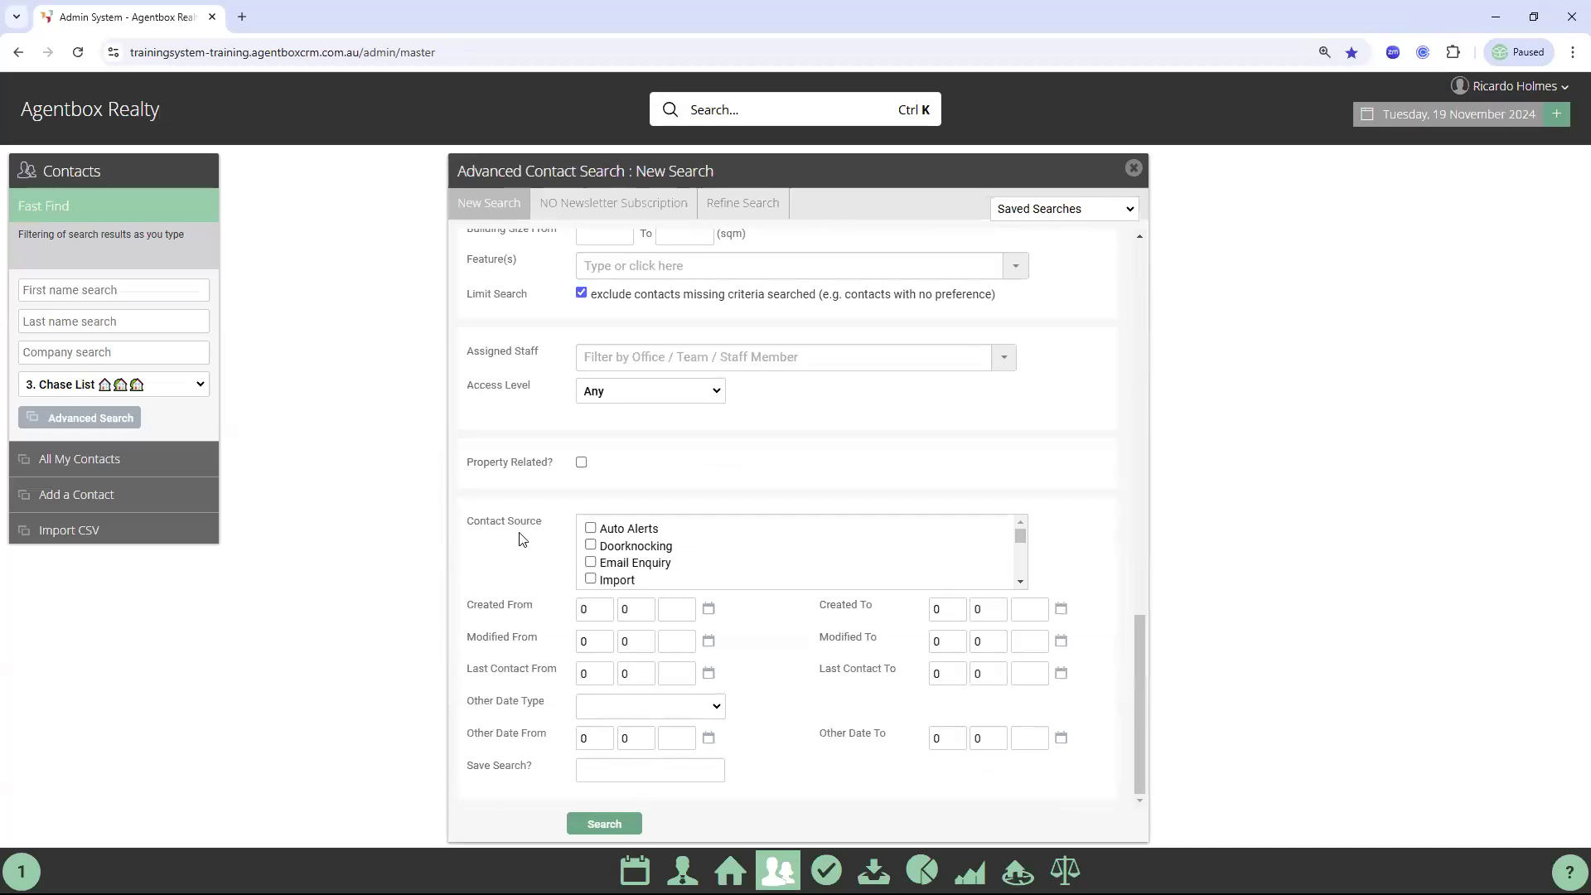
pyautogui.click(651, 359)
pyautogui.write('ricardo')
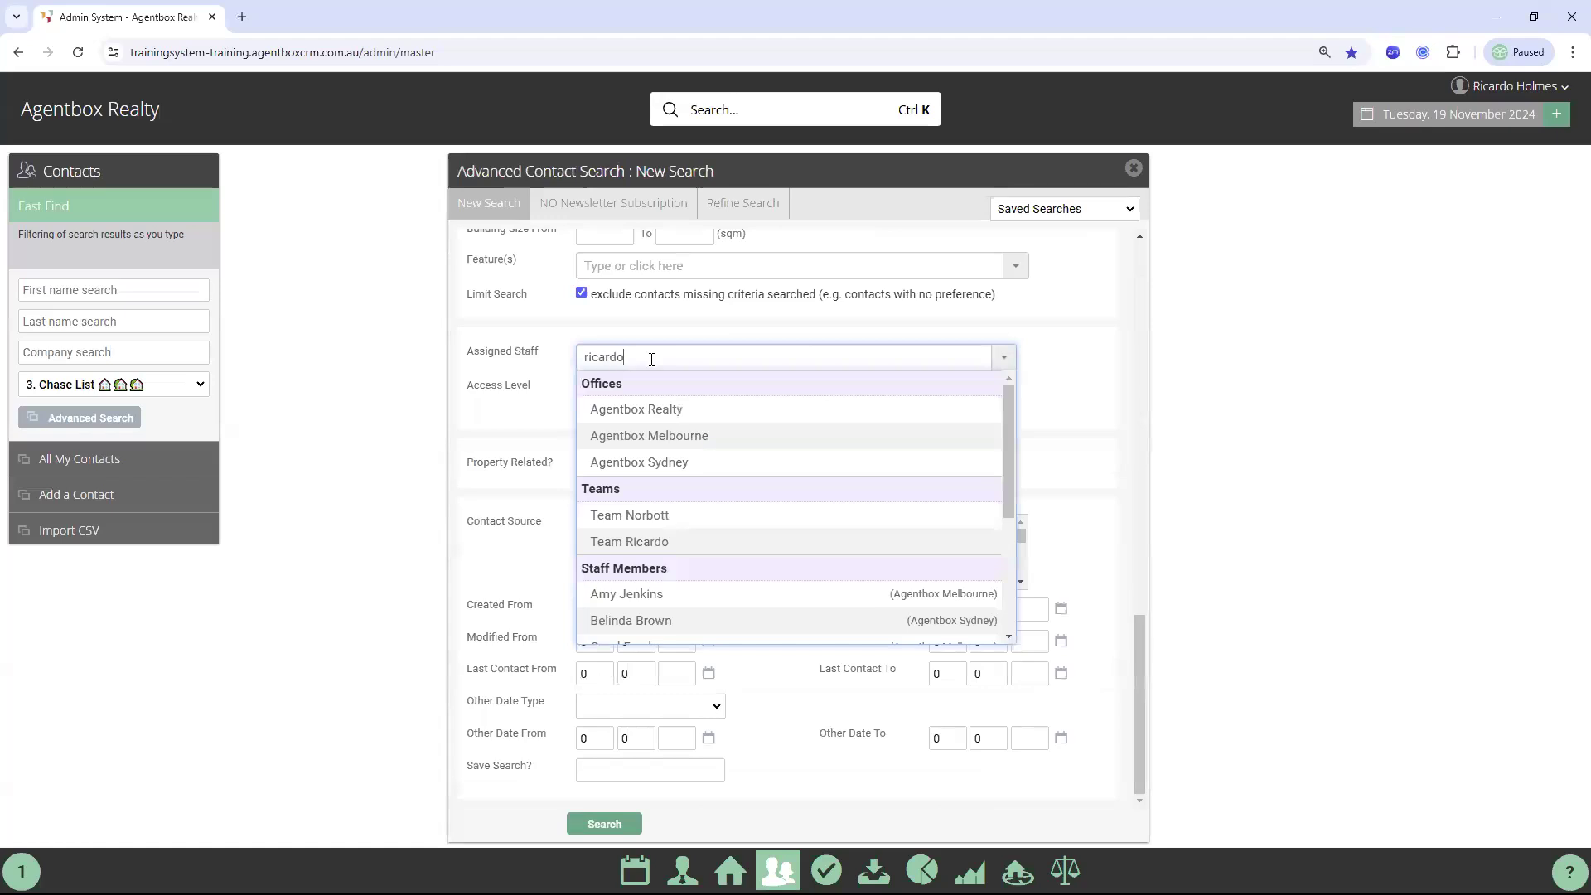
pyautogui.click(650, 455)
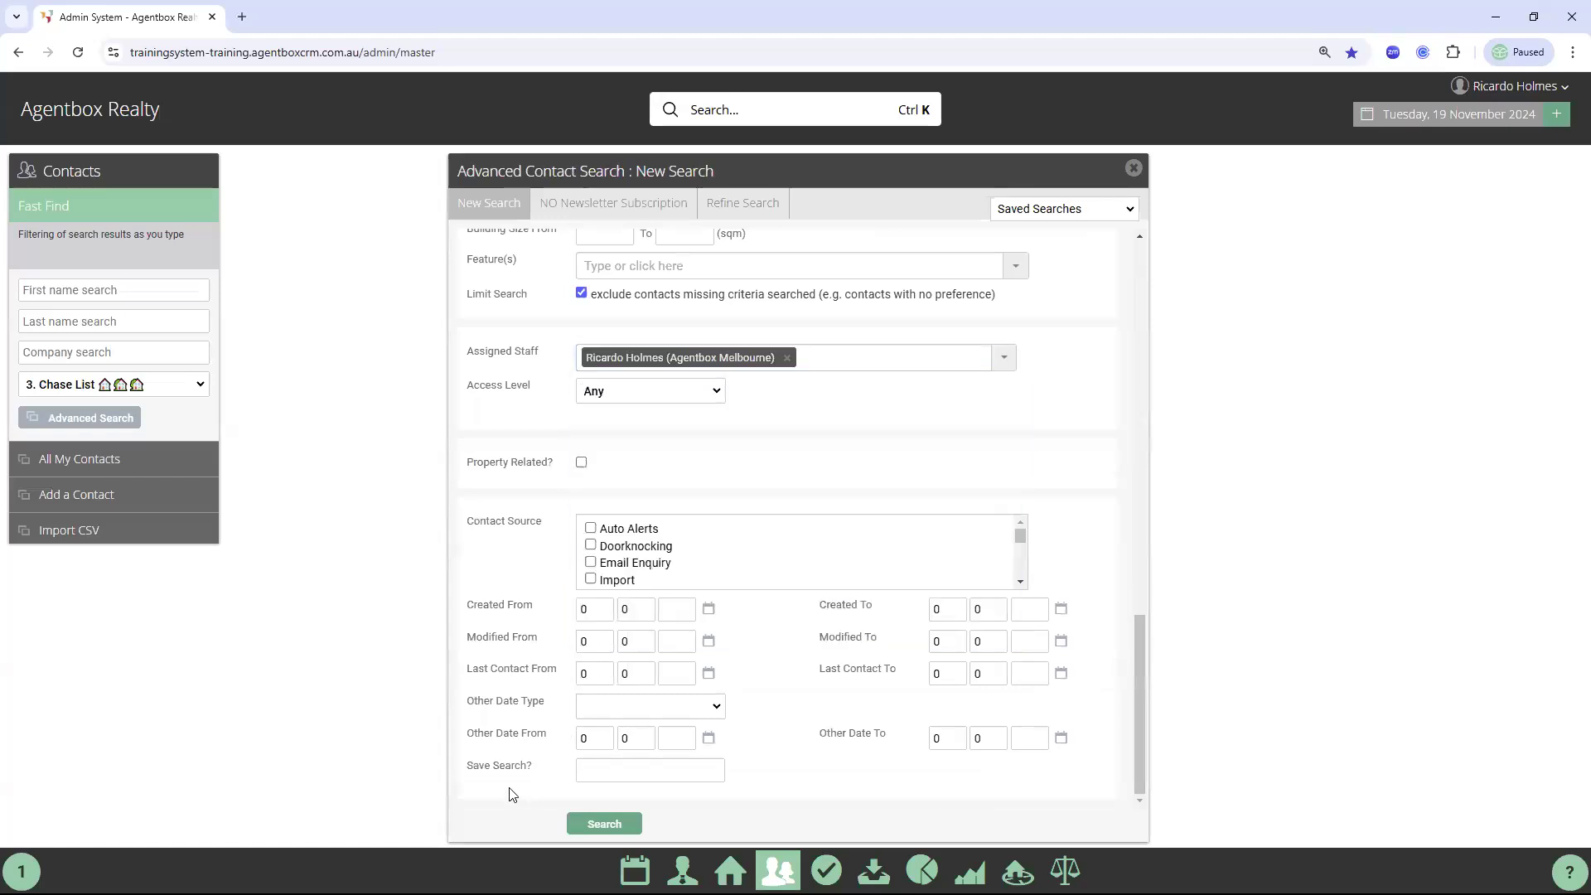
# Save and run the search as 'No Last Name', then return to a blank search form
pyautogui.click(602, 768)
pyautogui.write('No')
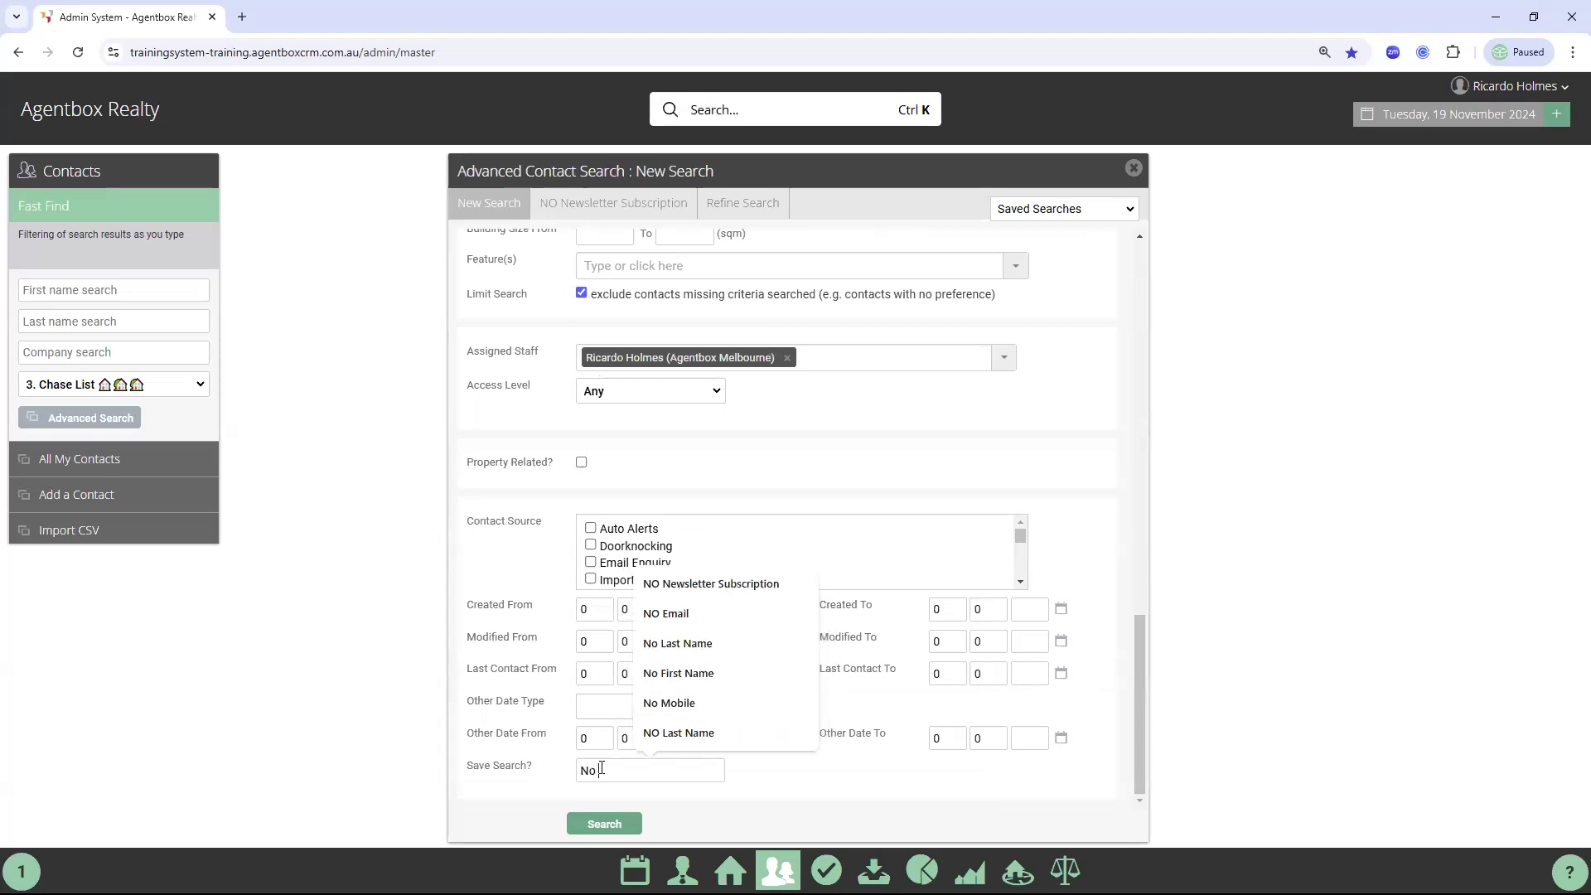
pyautogui.write(' Last Name')
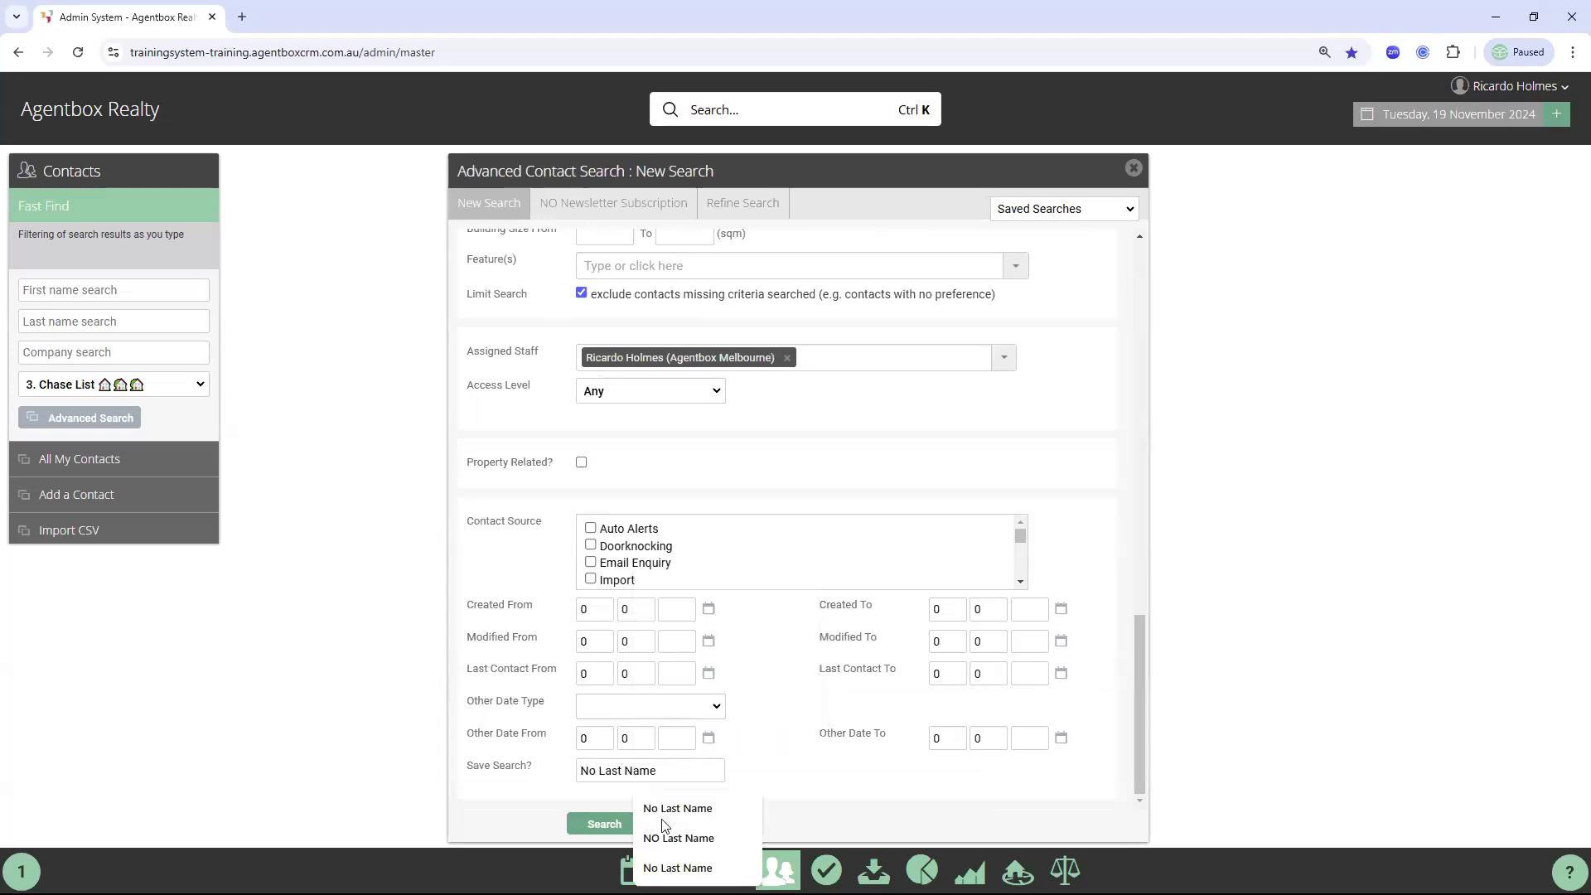
pyautogui.click(613, 824)
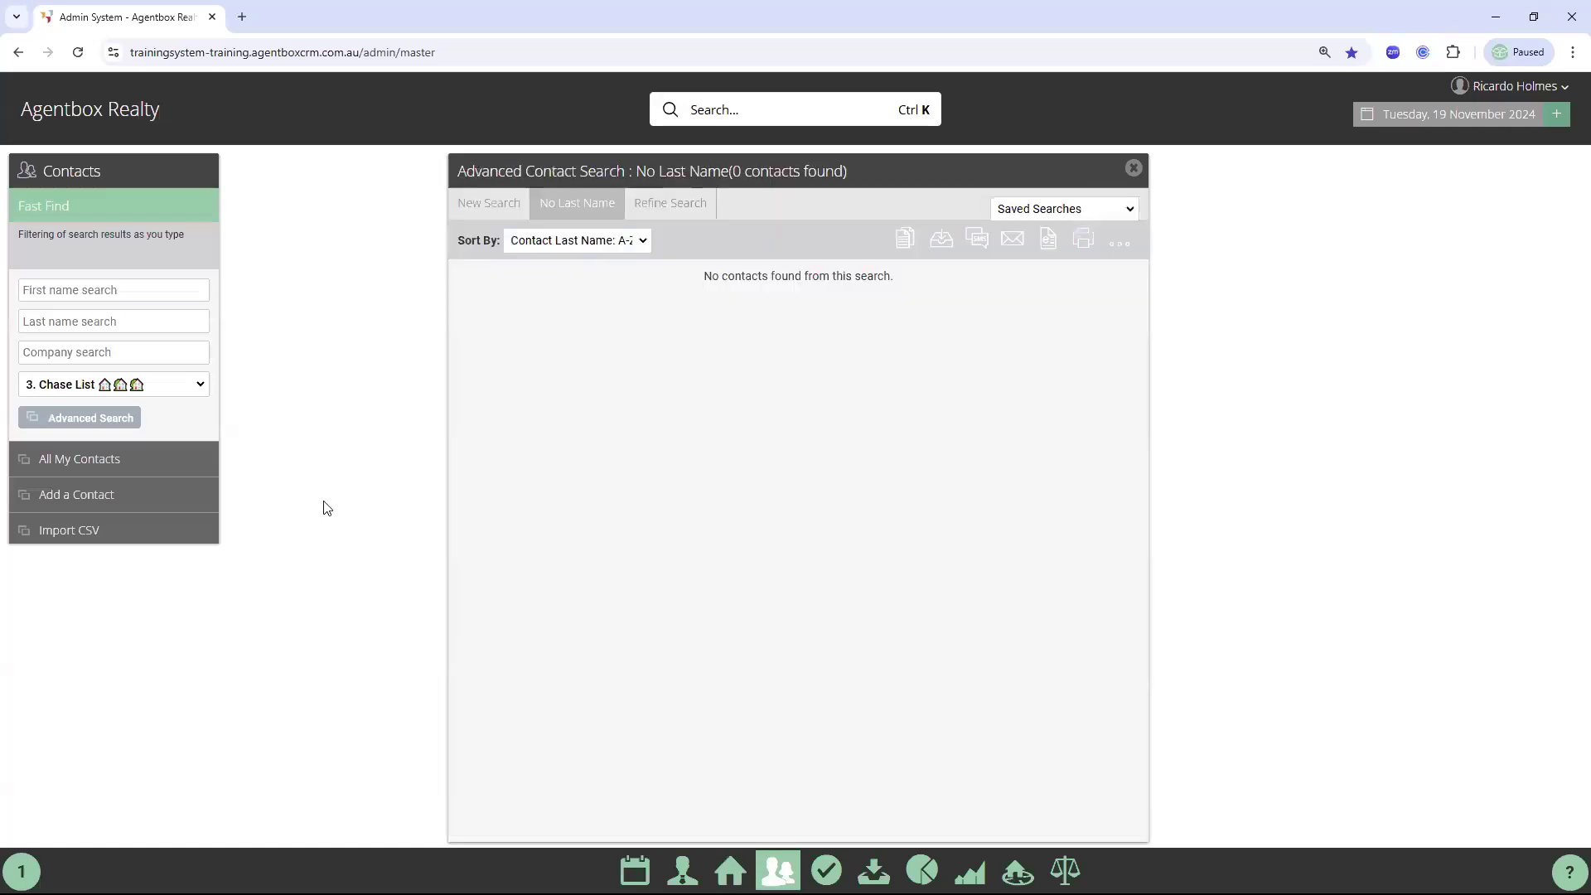
pyautogui.click(487, 207)
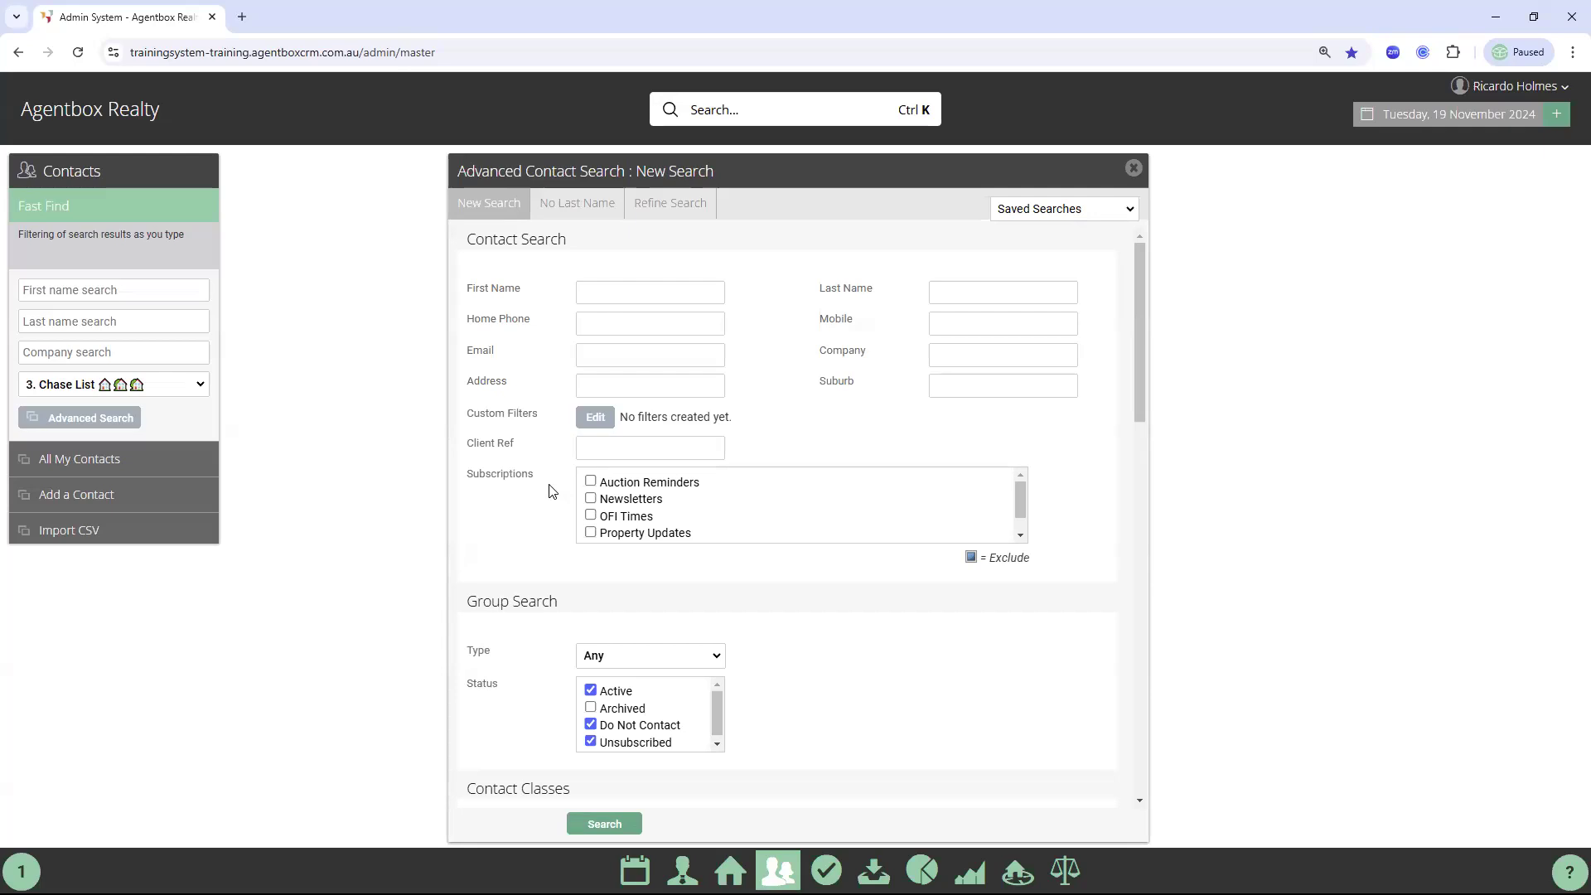
# Set the custom Mobile Filter to Has Mobile
pyautogui.click(494, 205)
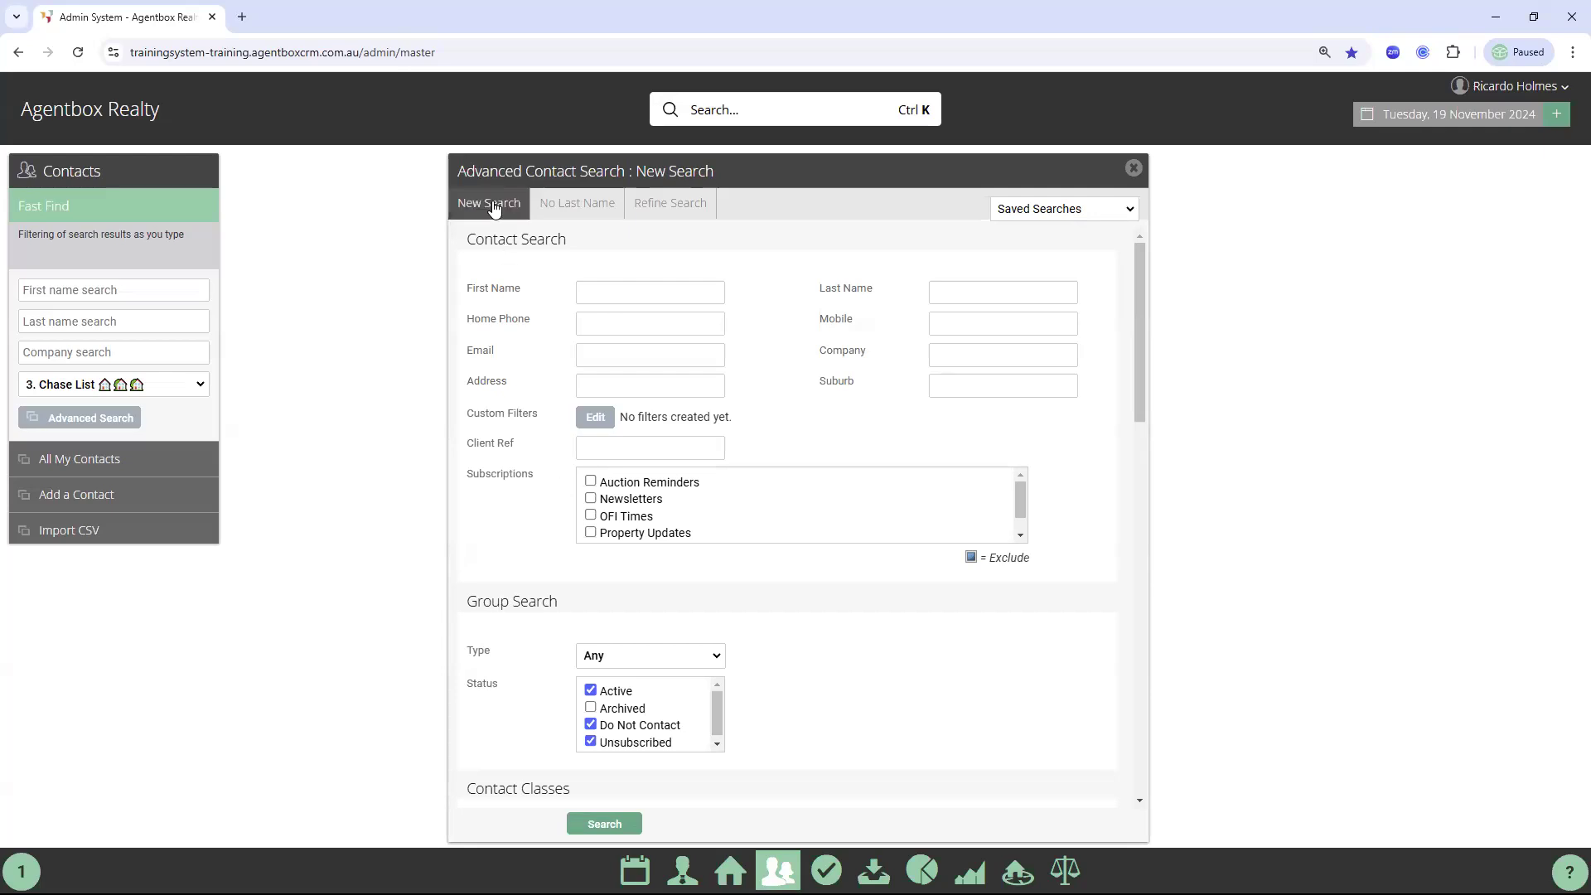
pyautogui.scroll(-1, 871, 526)
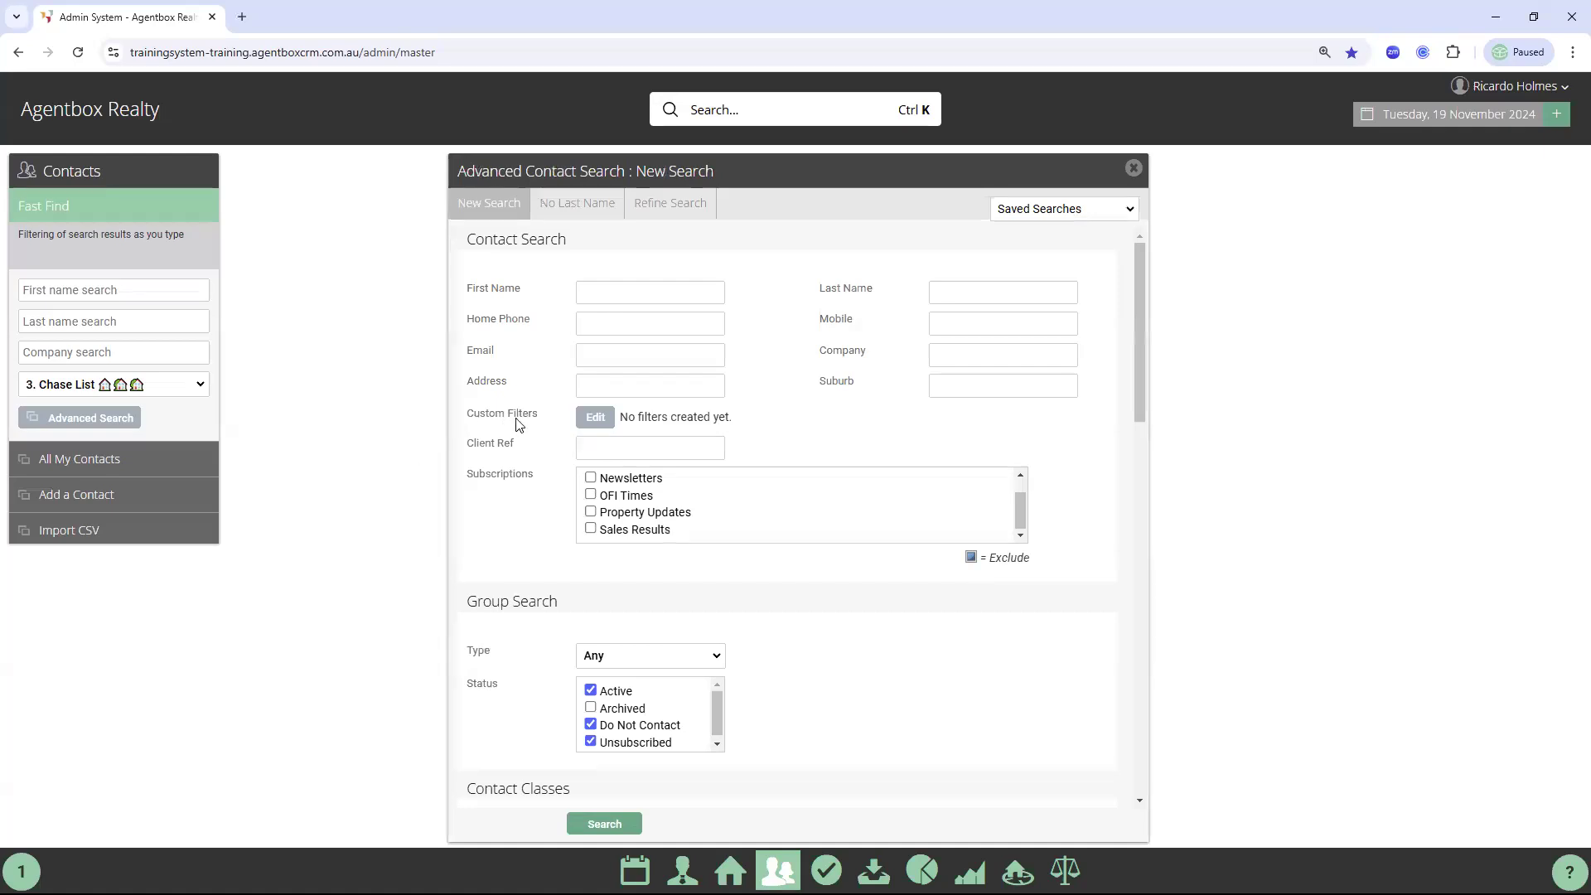
pyautogui.click(605, 416)
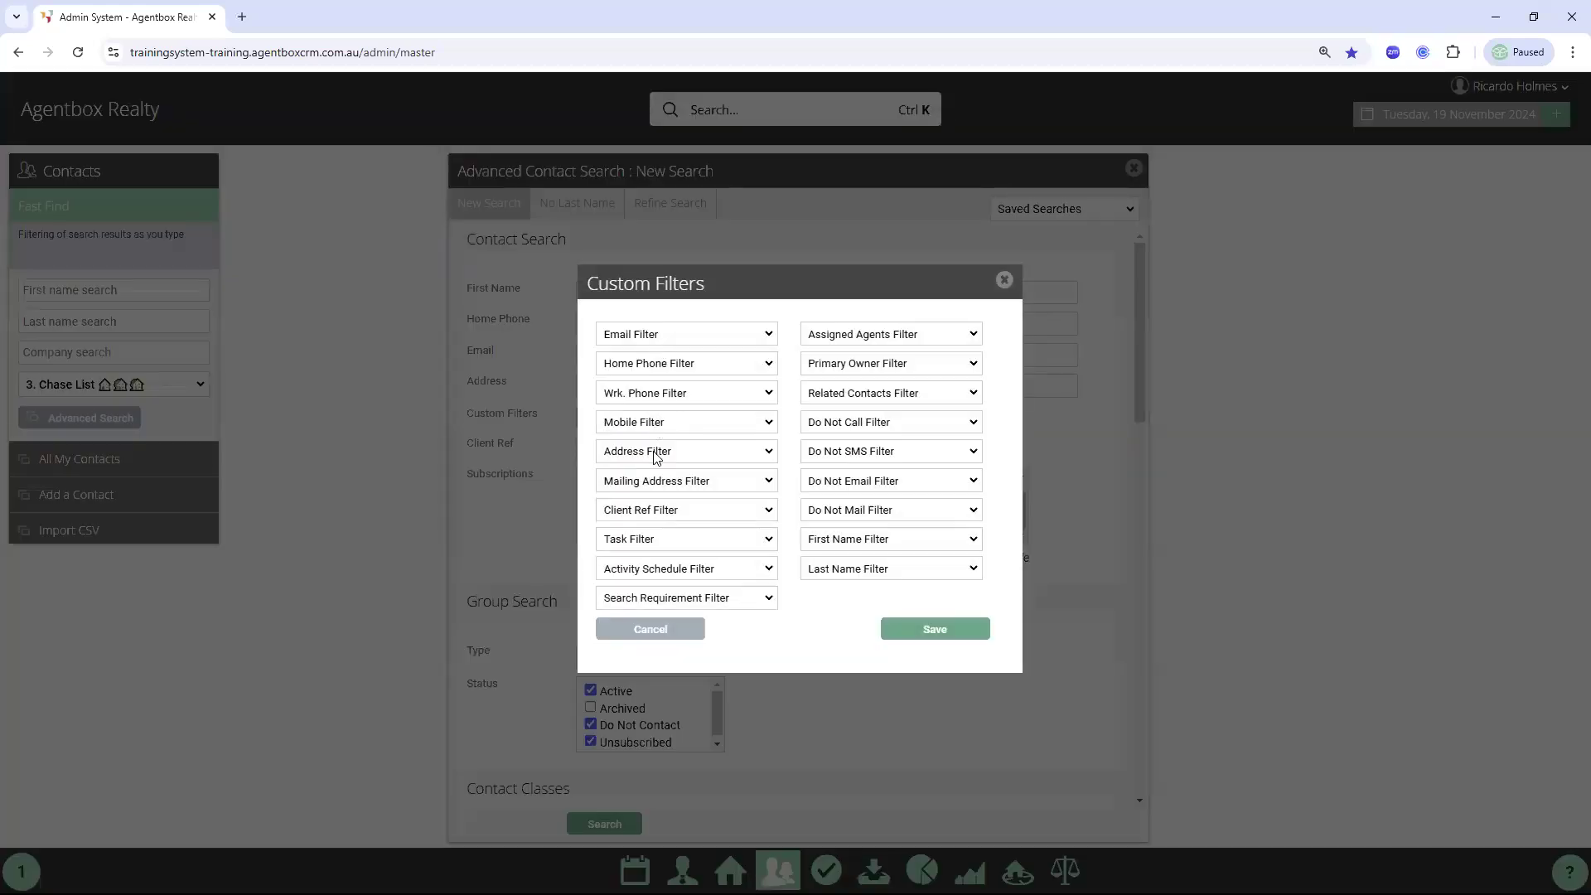
pyautogui.click(646, 422)
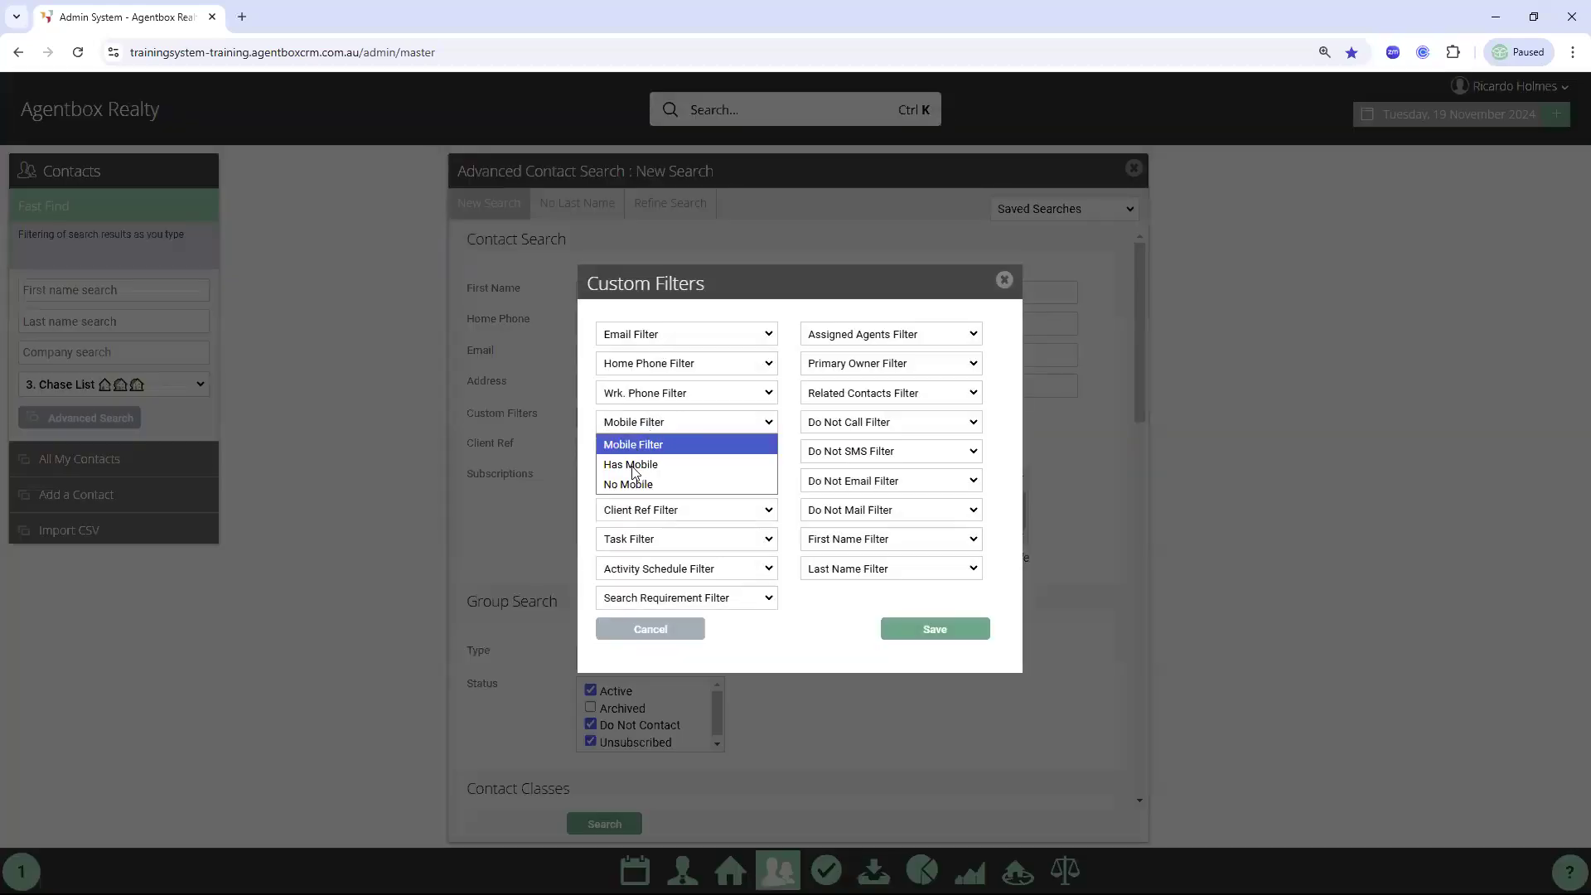
pyautogui.click(632, 466)
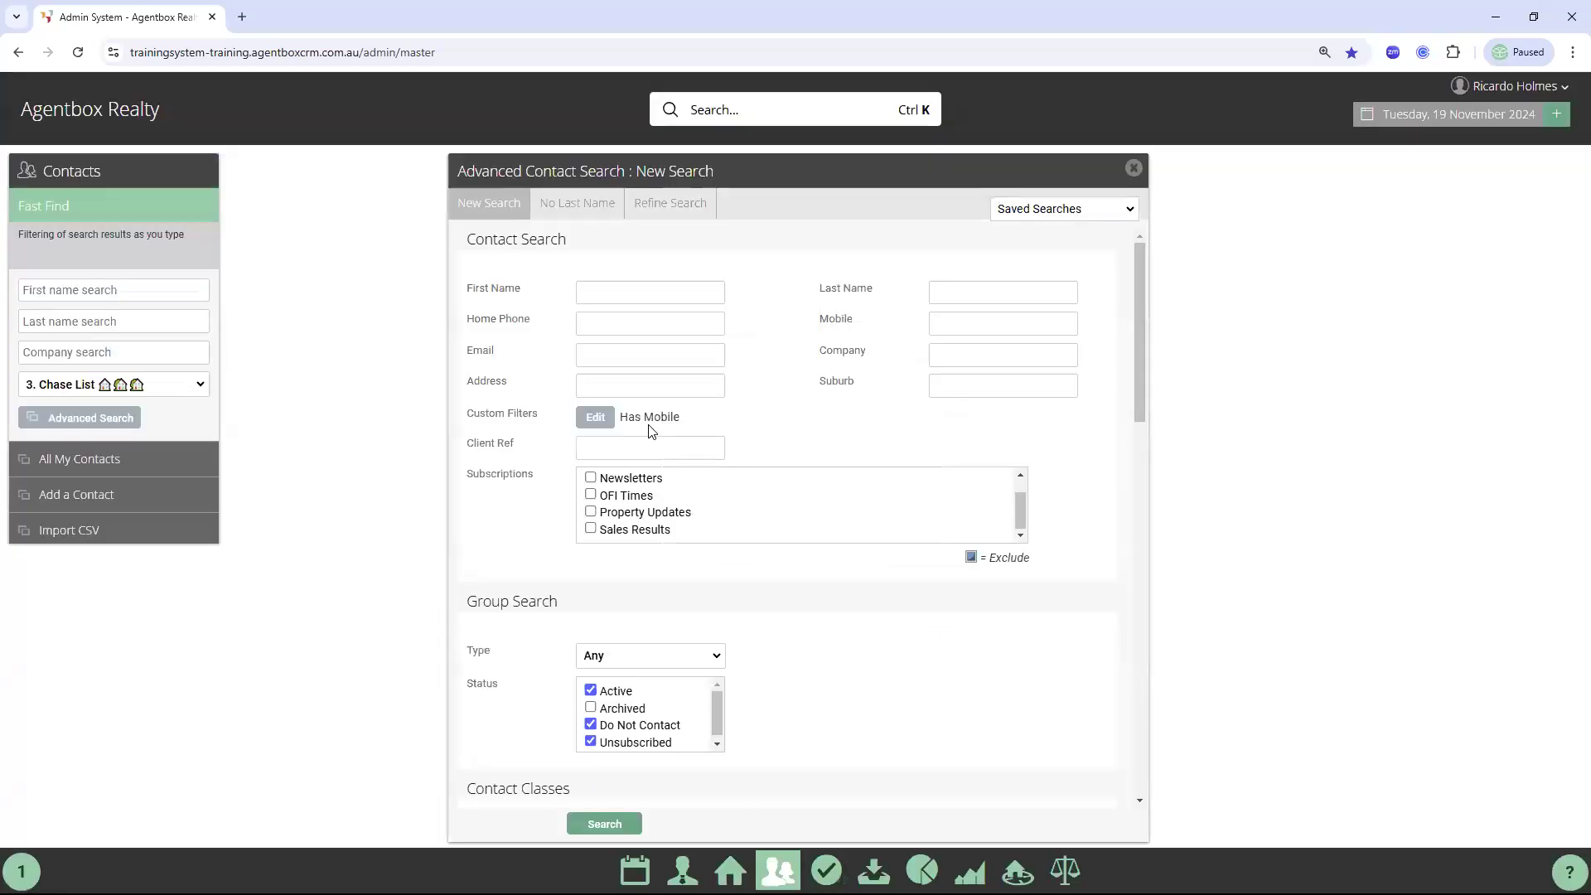
# Include the Prospective Buyer contact class in the search
pyautogui.scroll(-1, 789, 584)
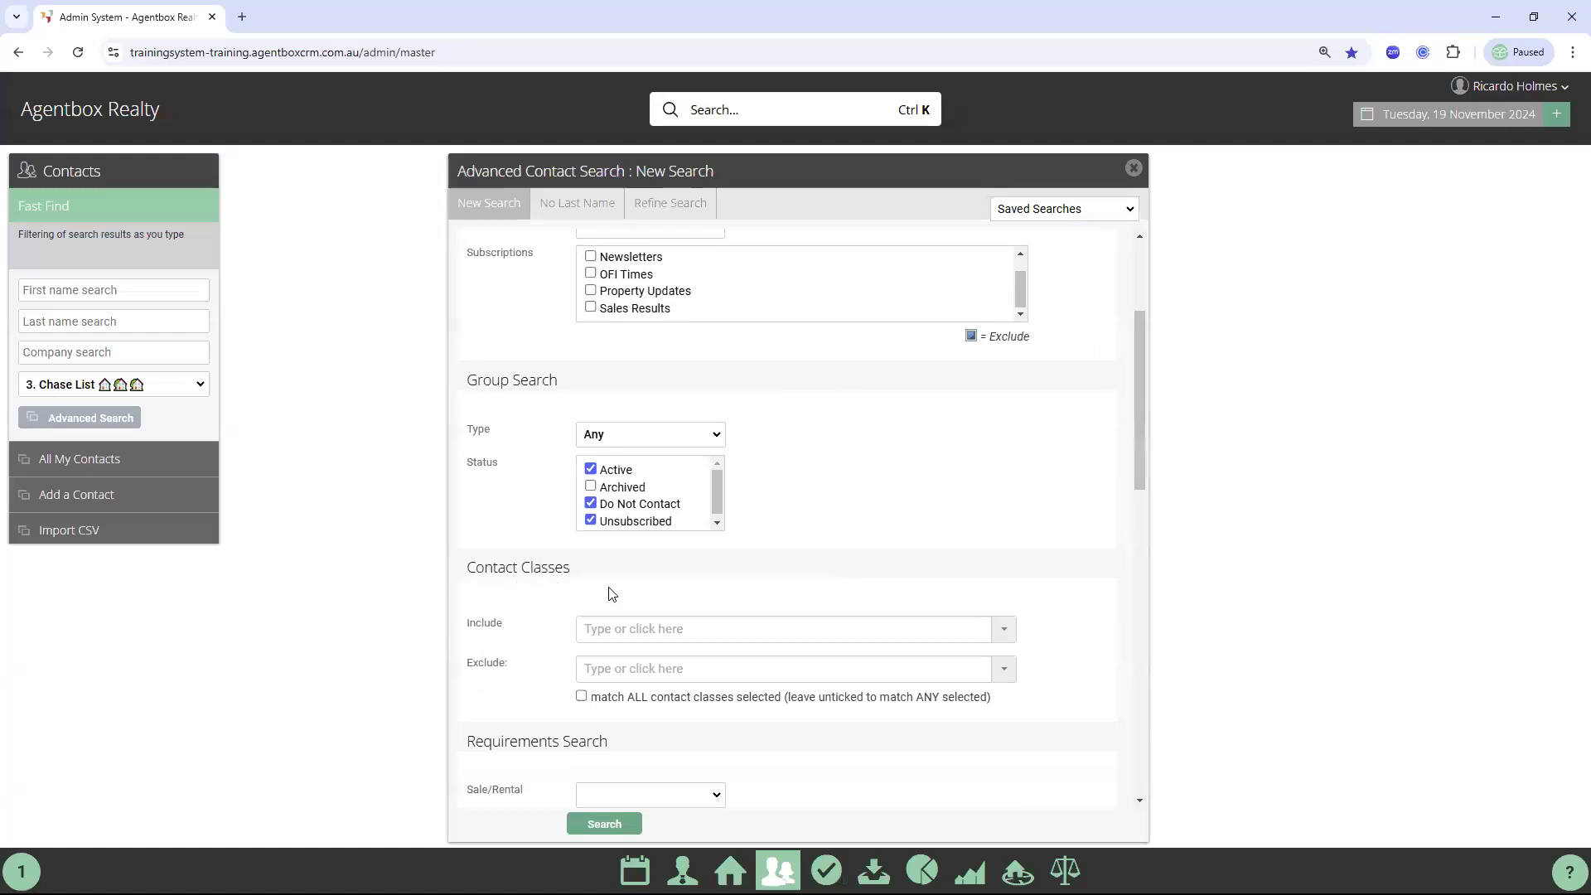
pyautogui.click(640, 628)
pyautogui.write('prosp')
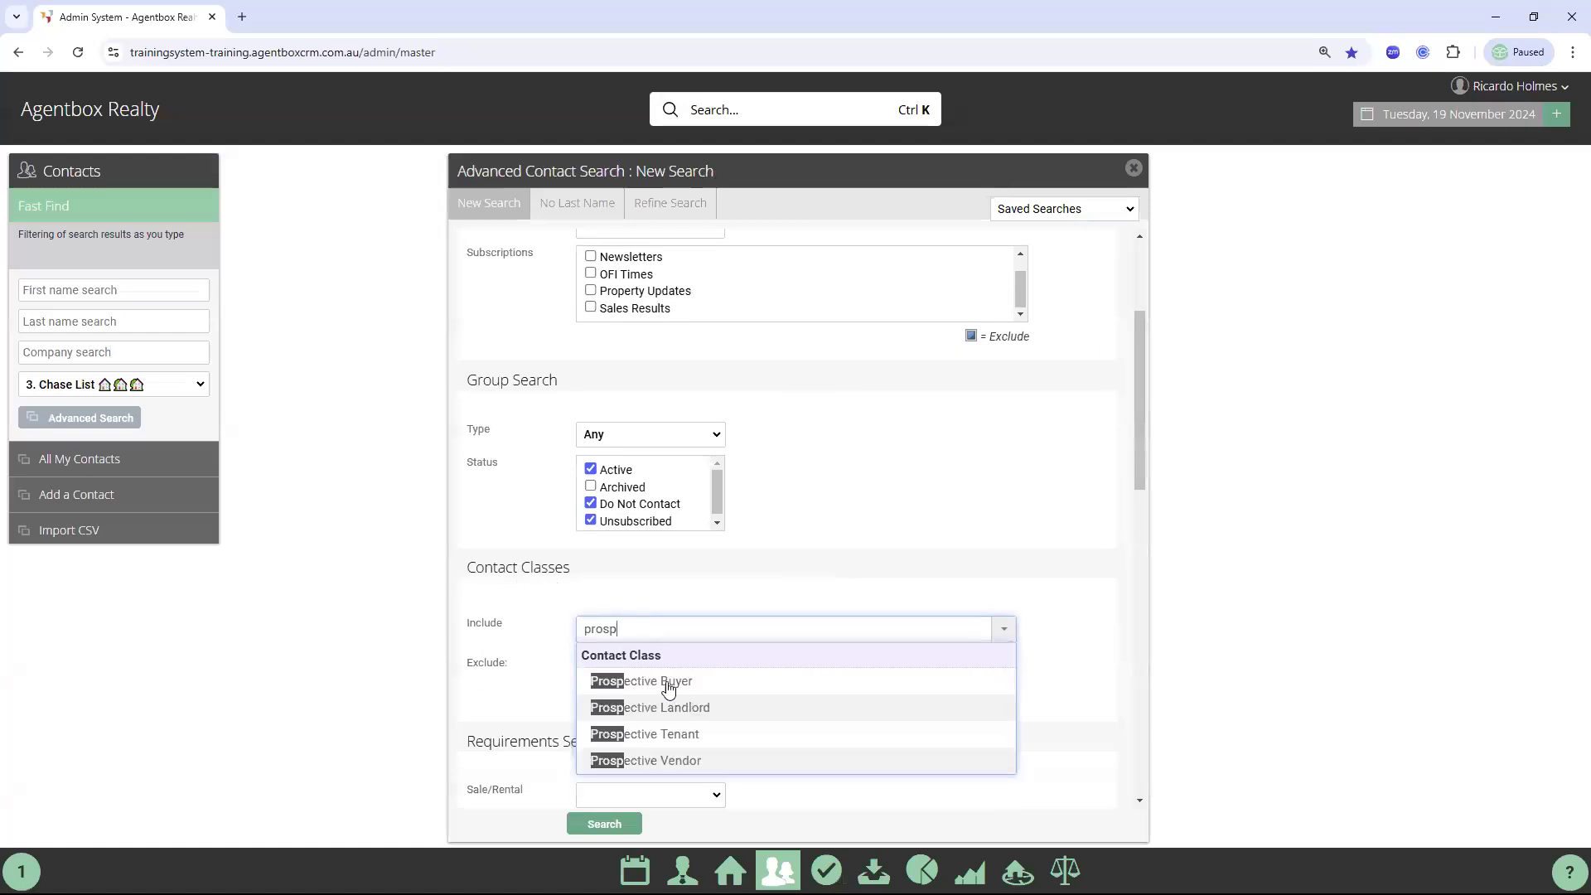
pyautogui.click(669, 689)
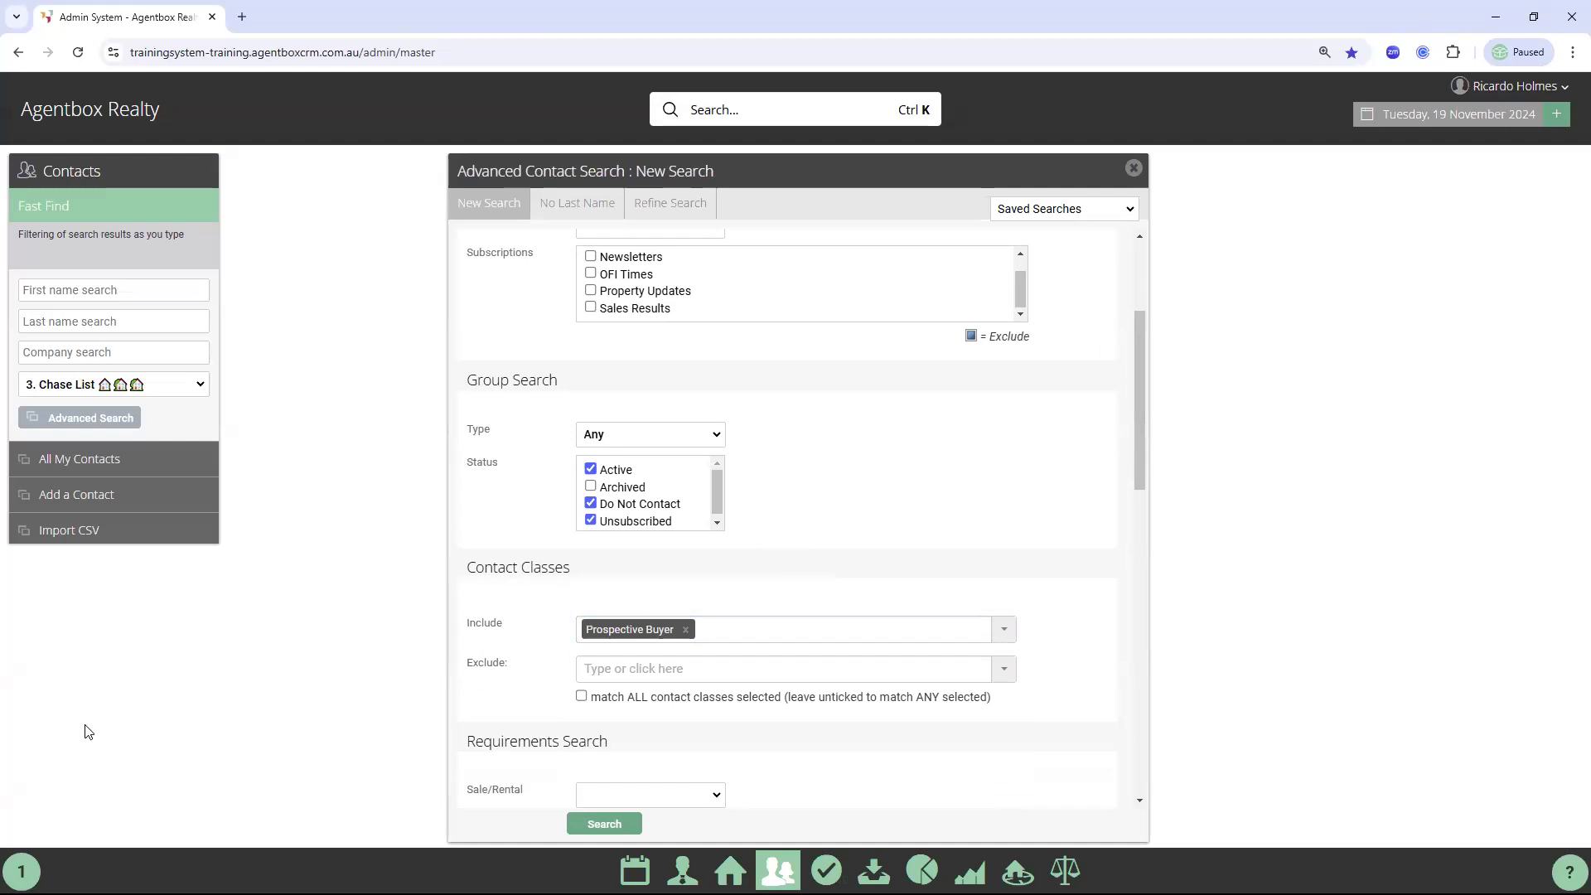
pyautogui.scroll(-1, 742, 705)
pyautogui.scroll(-2, 775, 607)
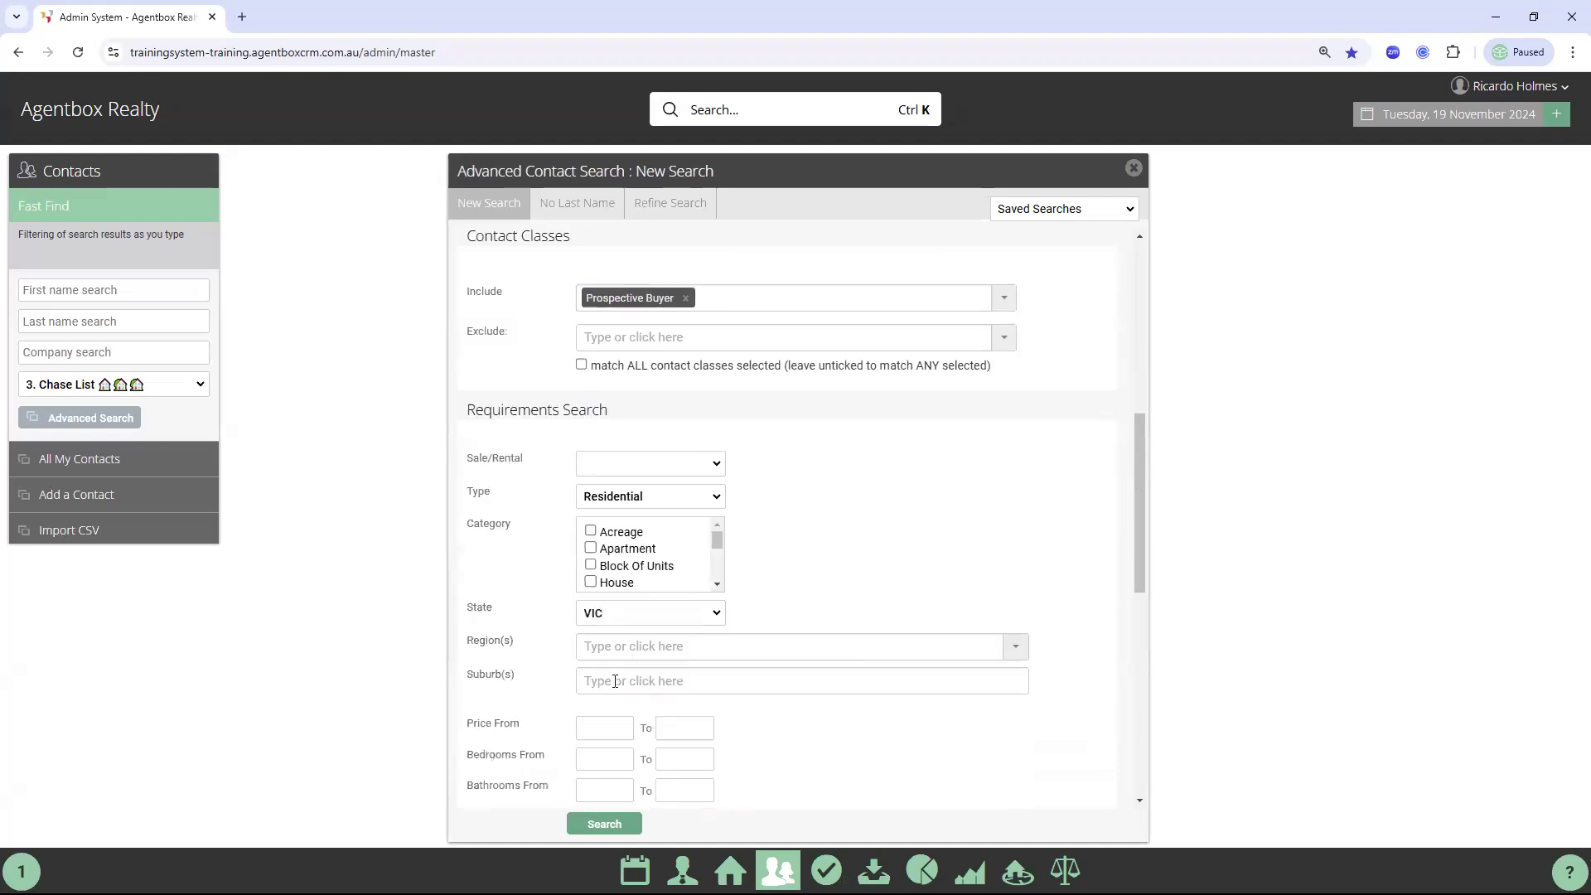
pyautogui.doubleClick(508, 415)
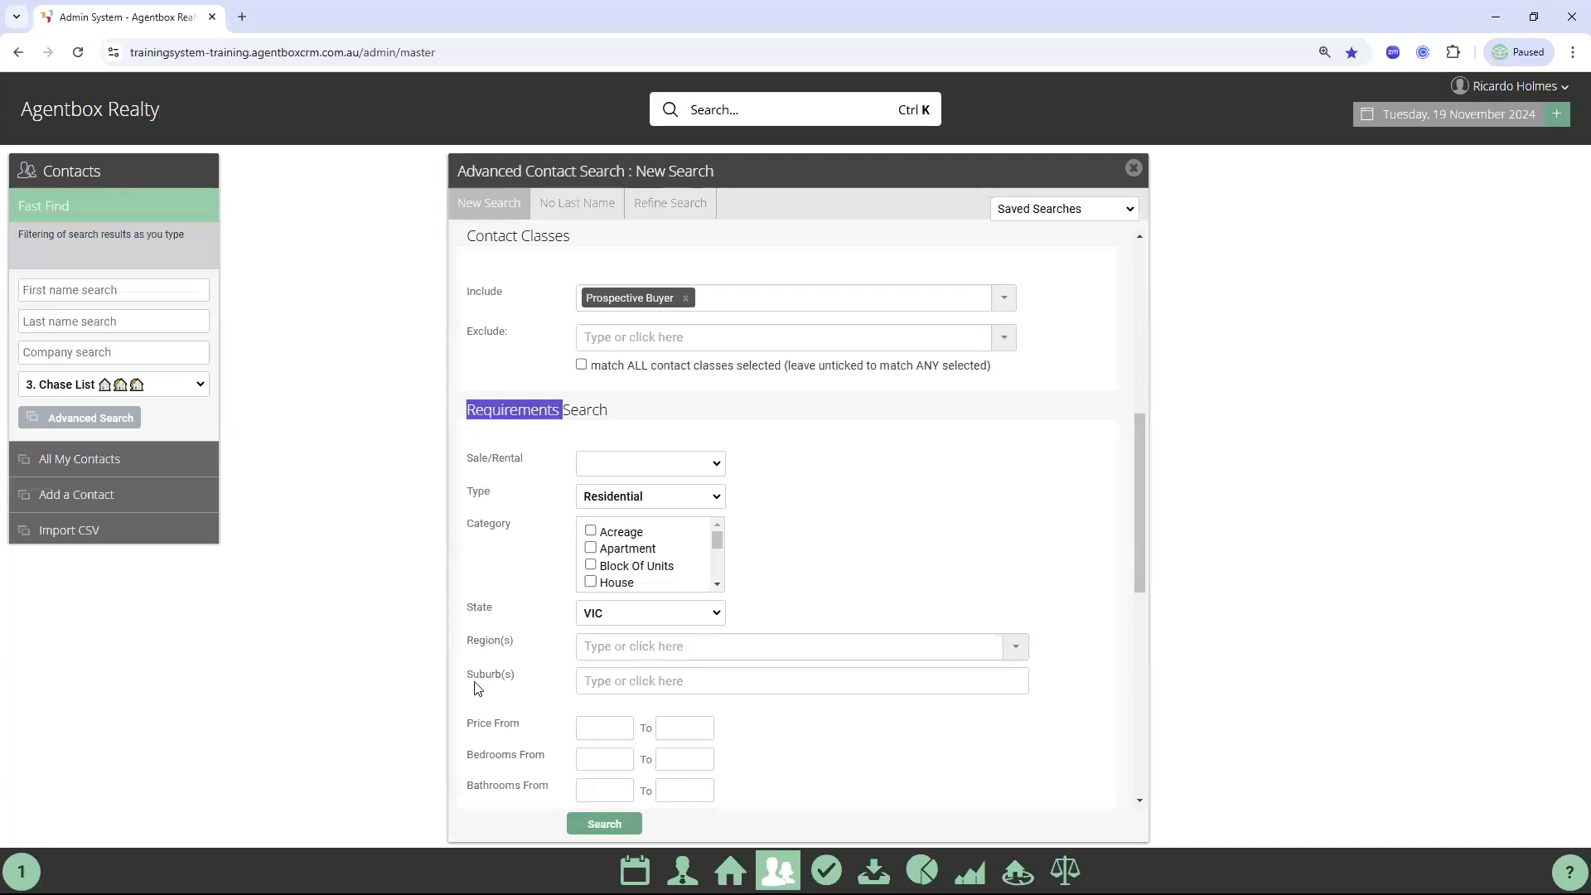
pyautogui.click(610, 679)
pyautogui.write('southbank')
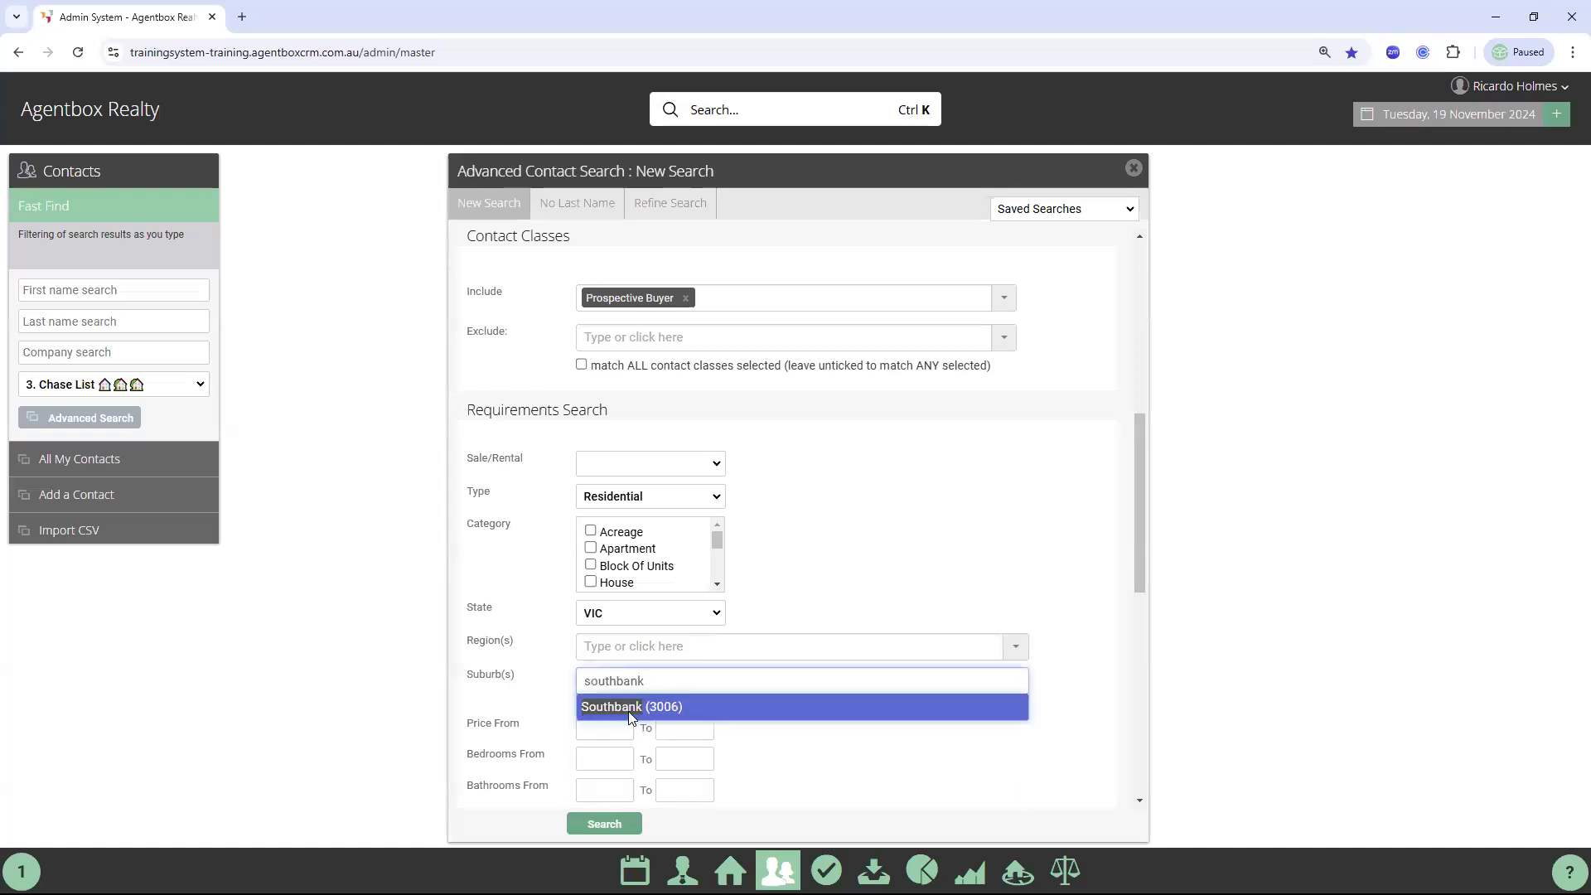
pyautogui.click(628, 708)
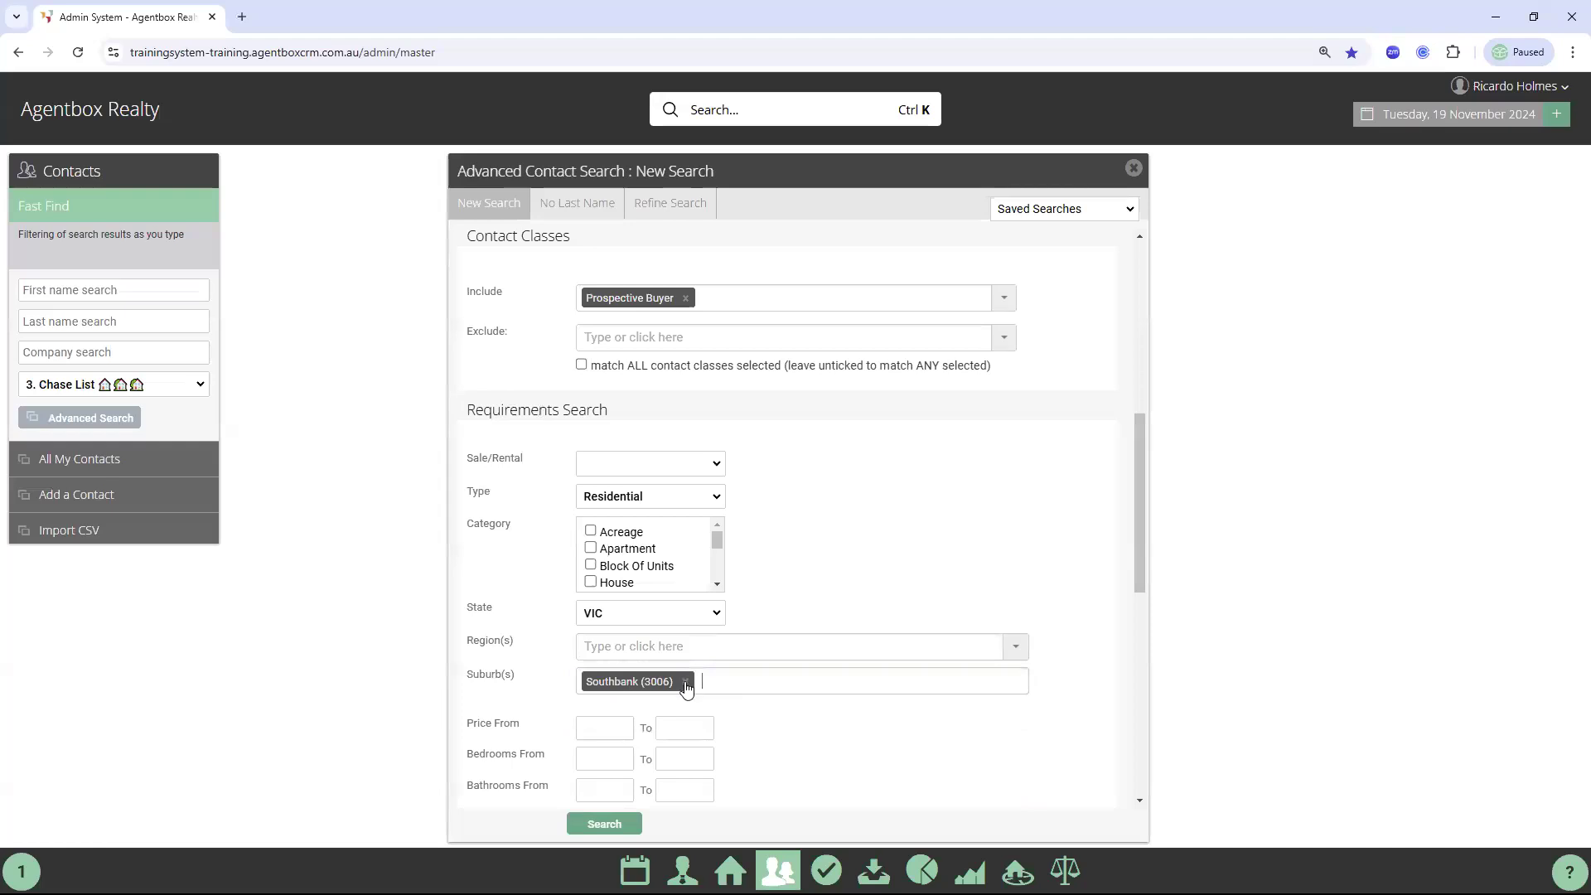
pyautogui.click(685, 681)
pyautogui.click(477, 682)
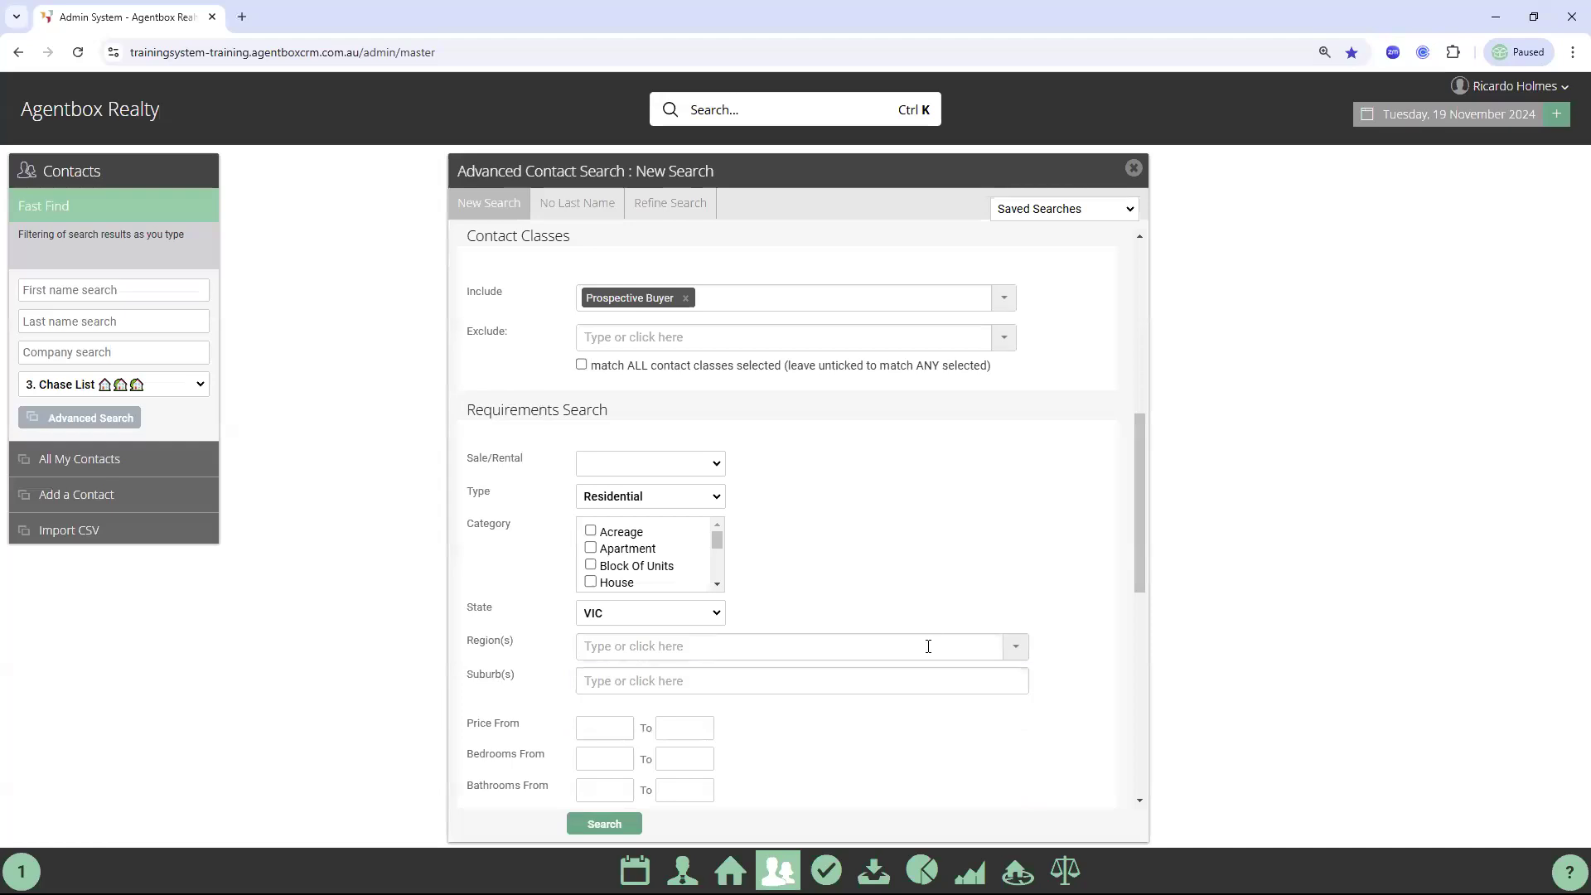
pyautogui.scroll(-1, 924, 625)
pyautogui.scroll(-5, 987, 613)
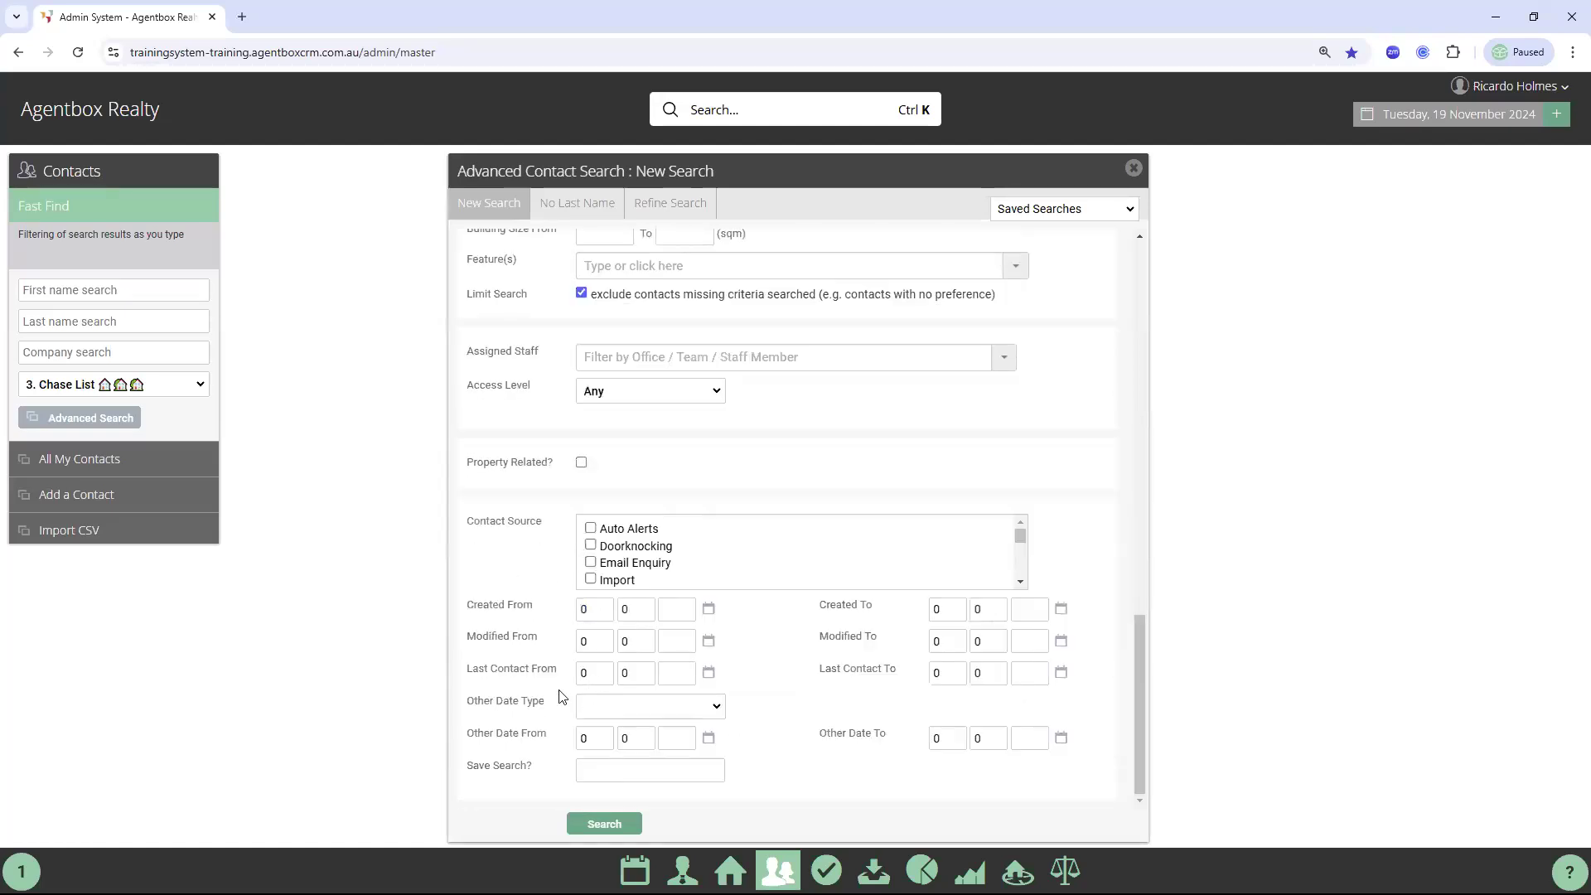
pyautogui.moveTo(545, 639); pyautogui.dragTo(471, 639)
pyautogui.moveTo(828, 639); pyautogui.dragTo(1046, 649)
# Set the Modified To date to 01/05/2024
pyautogui.click(1061, 641)
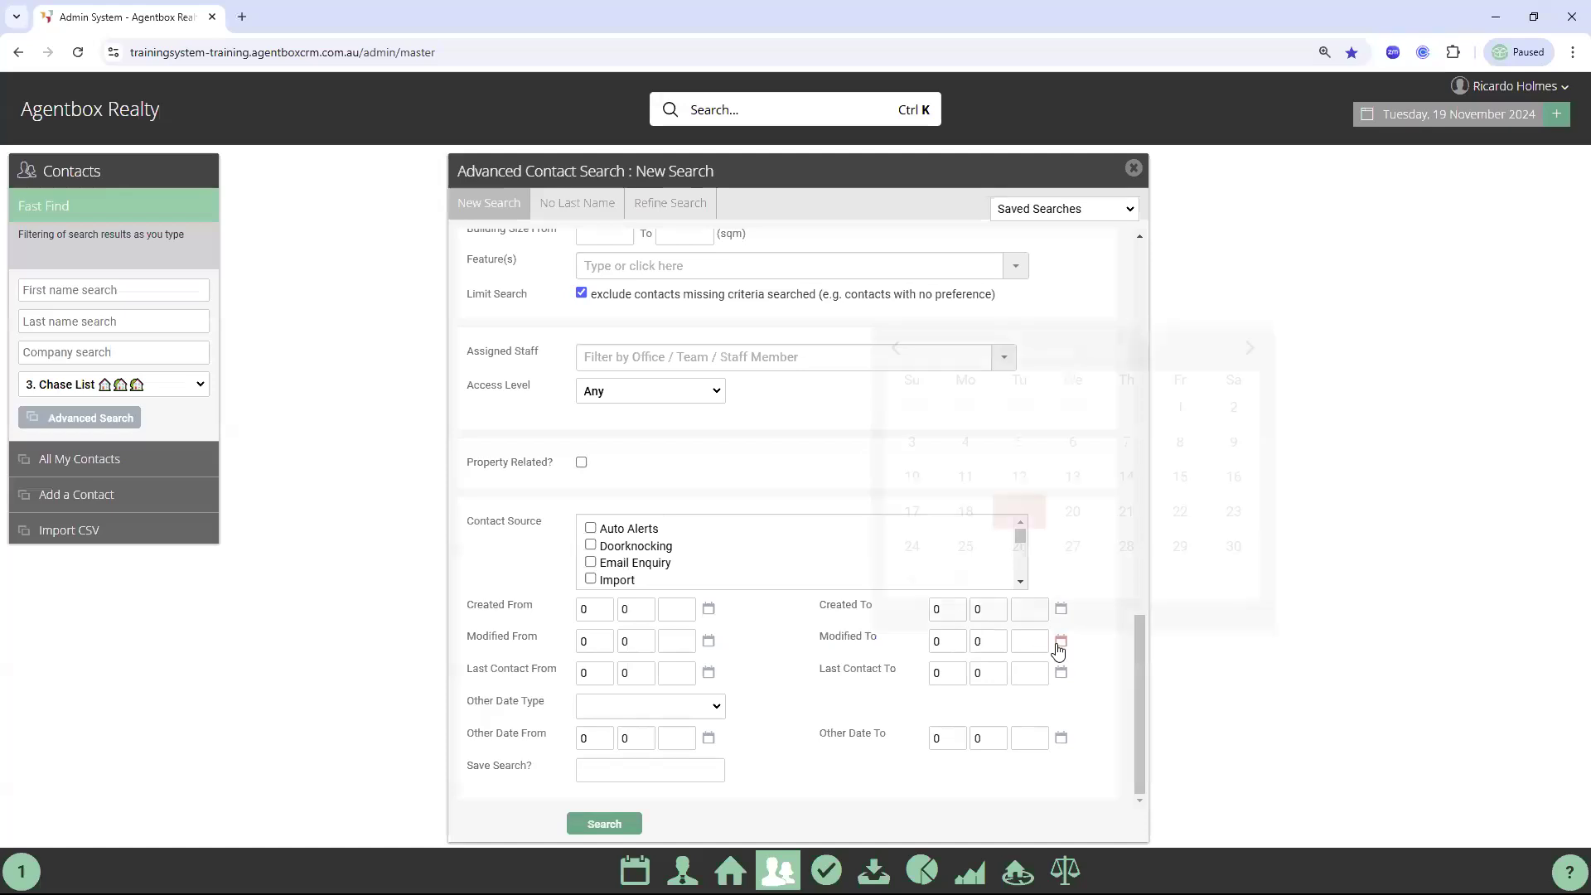
pyautogui.click(896, 350)
pyautogui.click(897, 350)
pyautogui.click(896, 350)
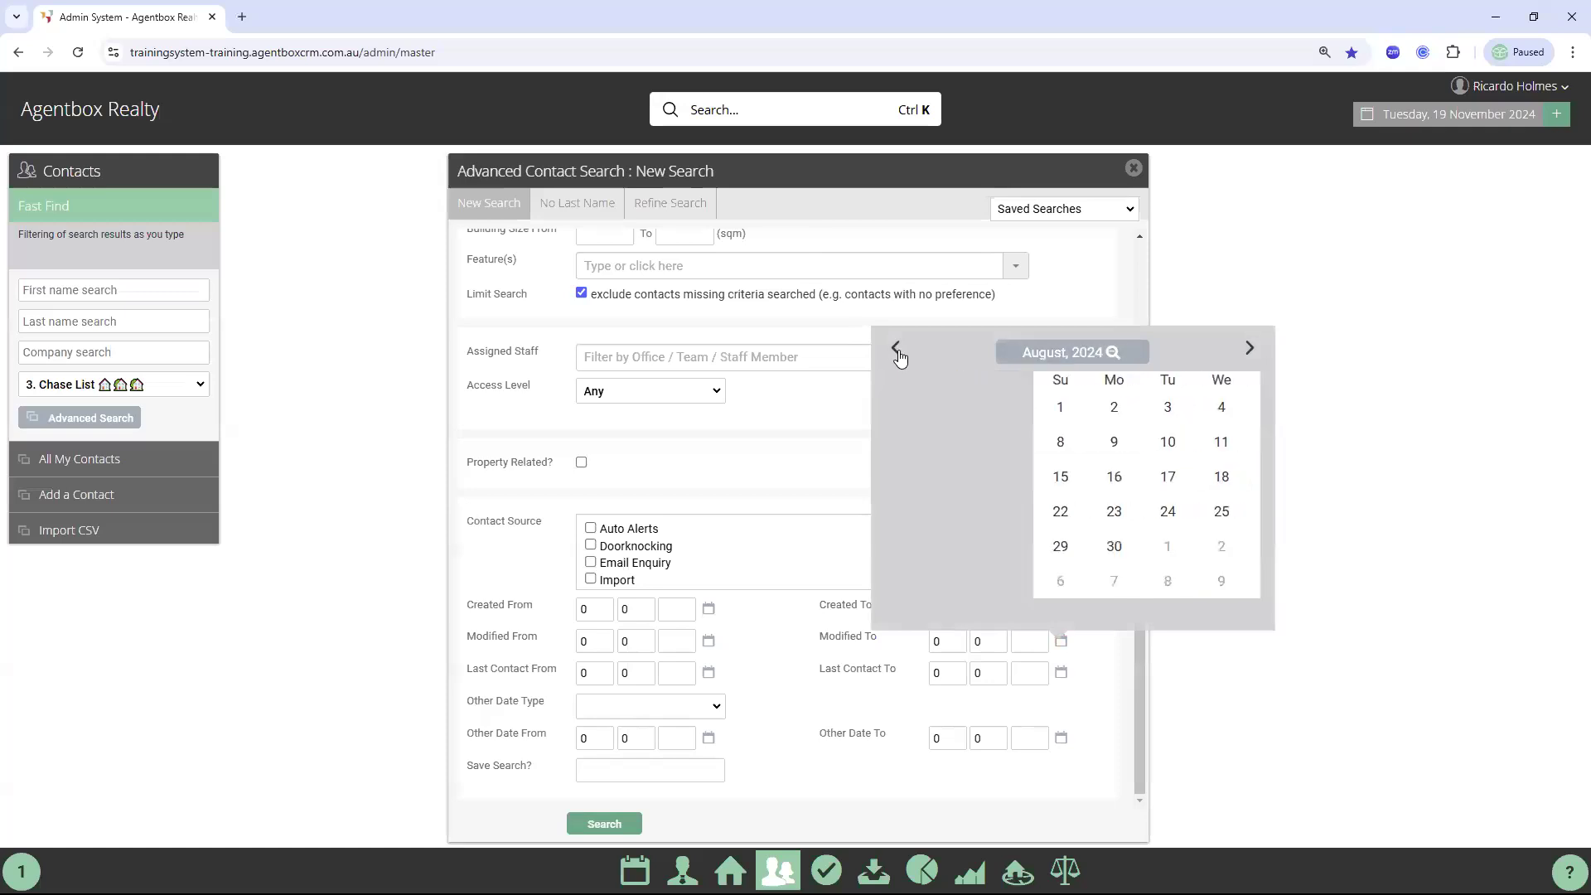
pyautogui.click(898, 351)
pyautogui.click(898, 351)
pyautogui.click(898, 351)
pyautogui.click(1072, 401)
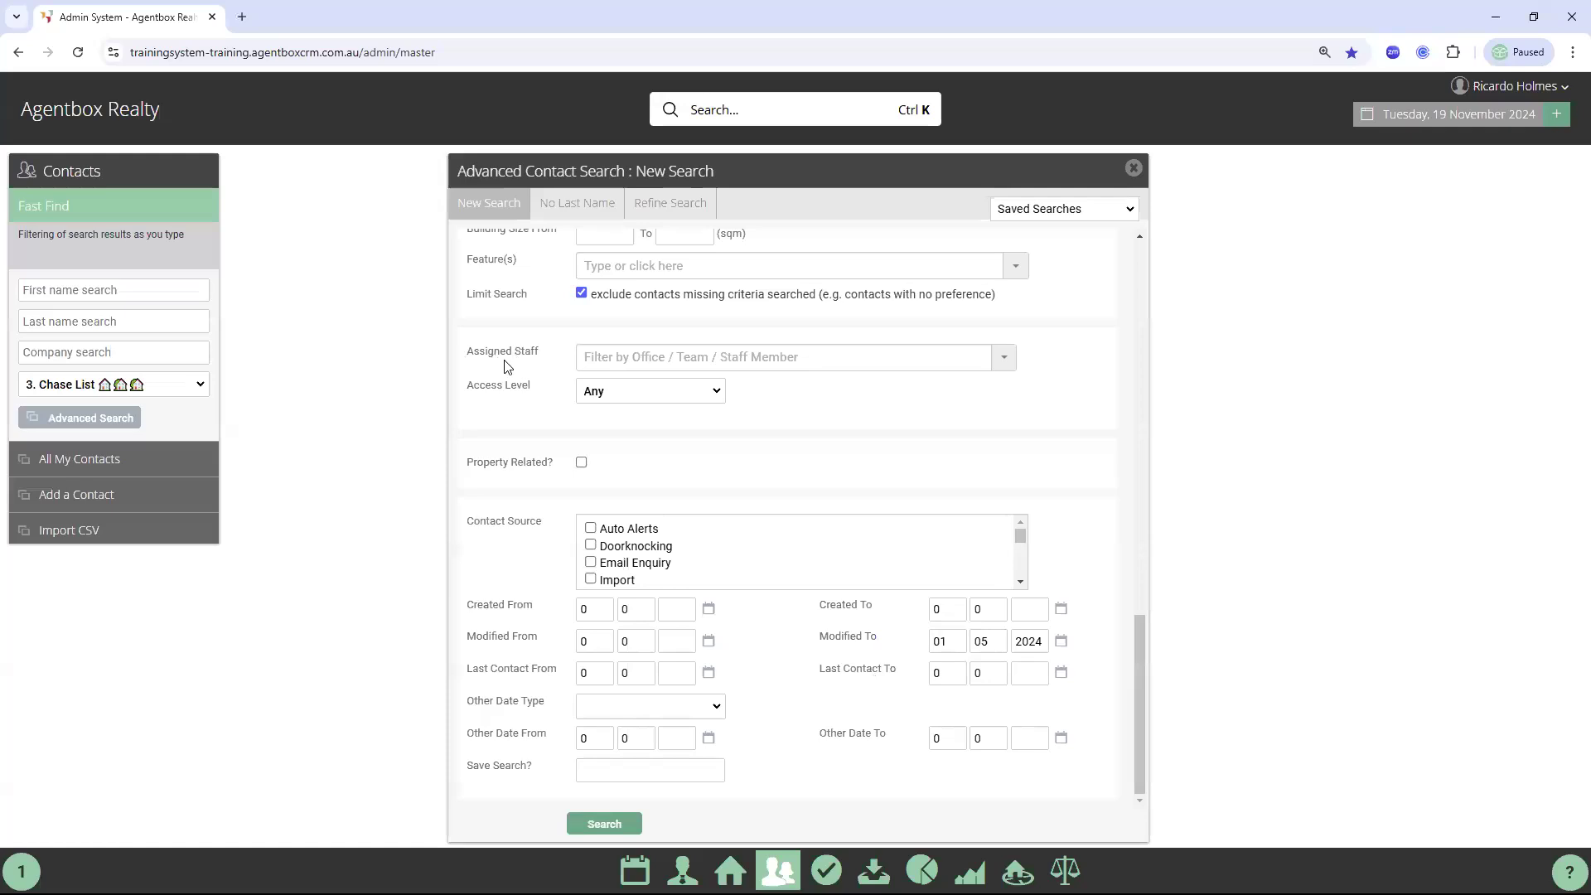
# Limit Assigned Staff to the logged-in staff member
pyautogui.click(607, 359)
pyautogui.write('ricardo')
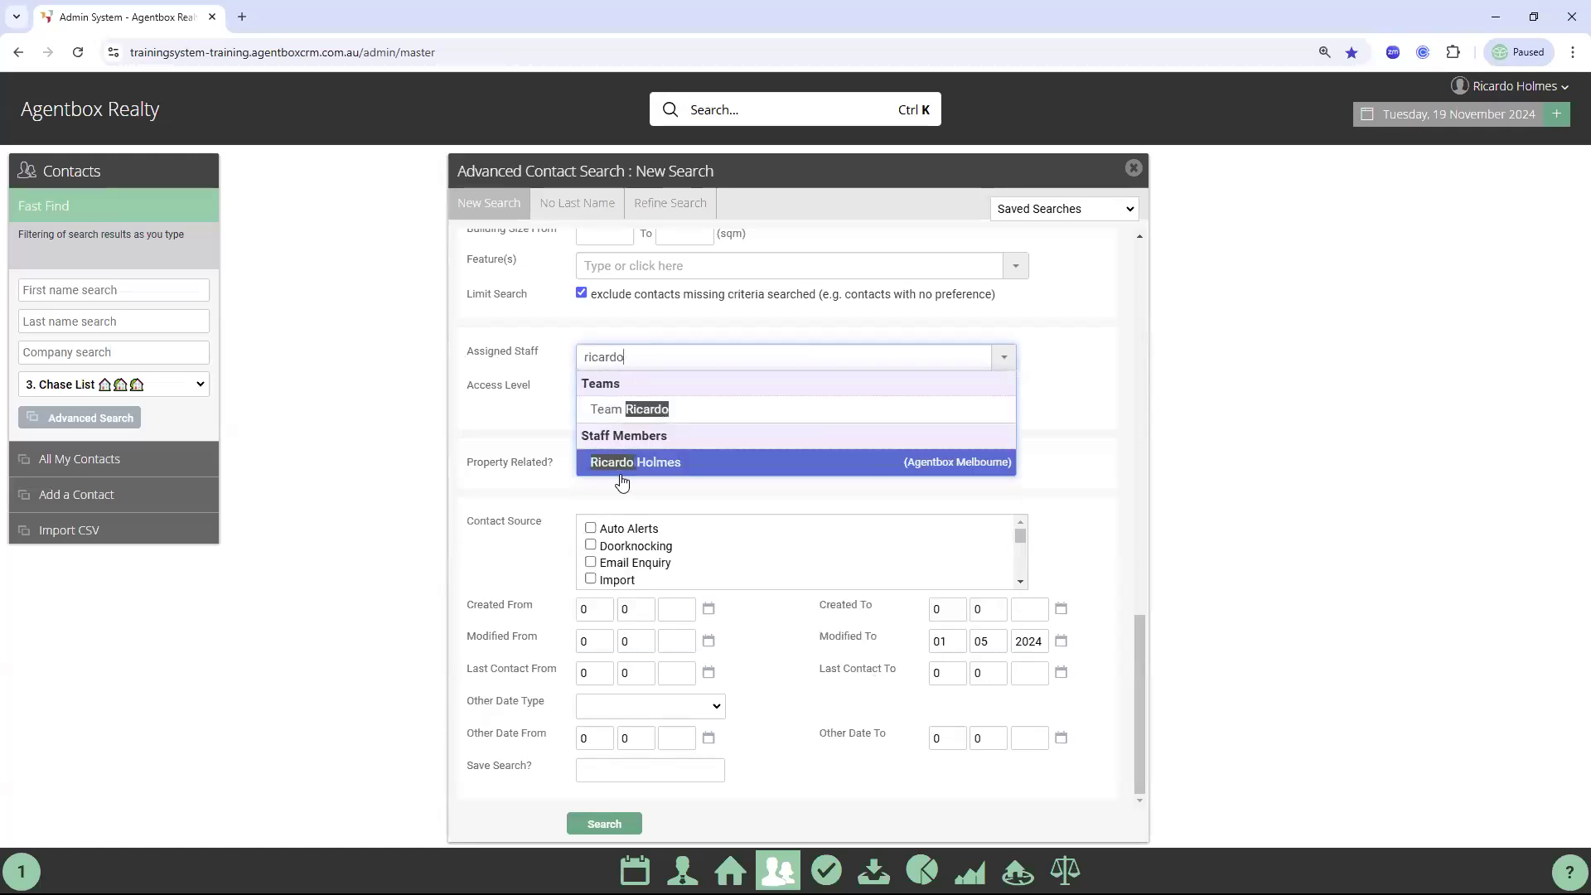
pyautogui.click(628, 462)
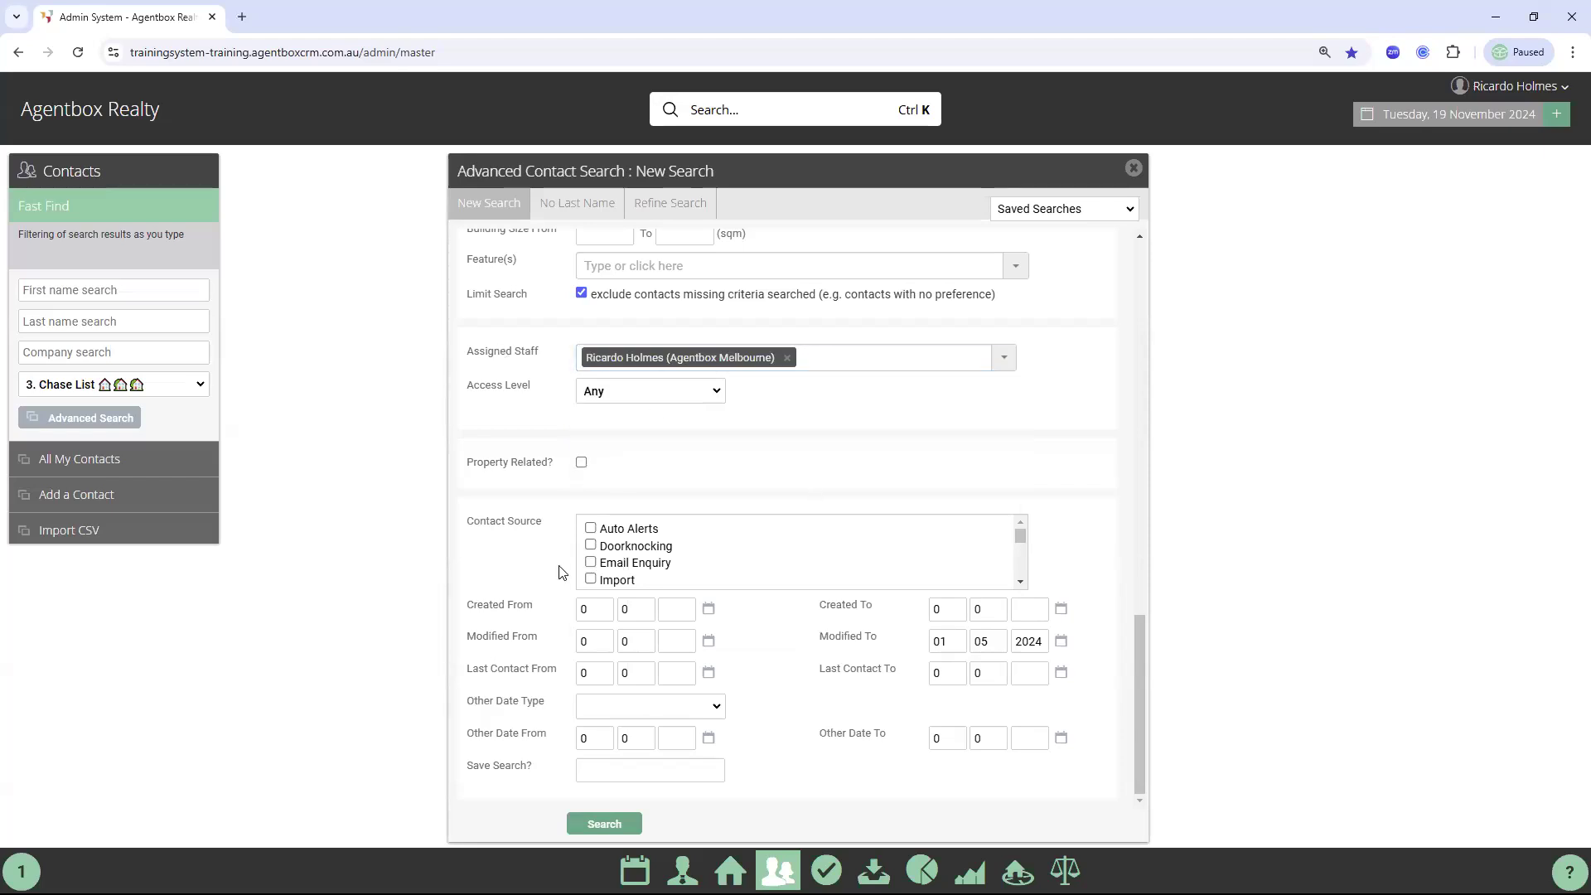
# Name the search 'Prospectives Buyers modified upto 1st May' for saving
pyautogui.click(620, 771)
pyautogui.write('Pros')
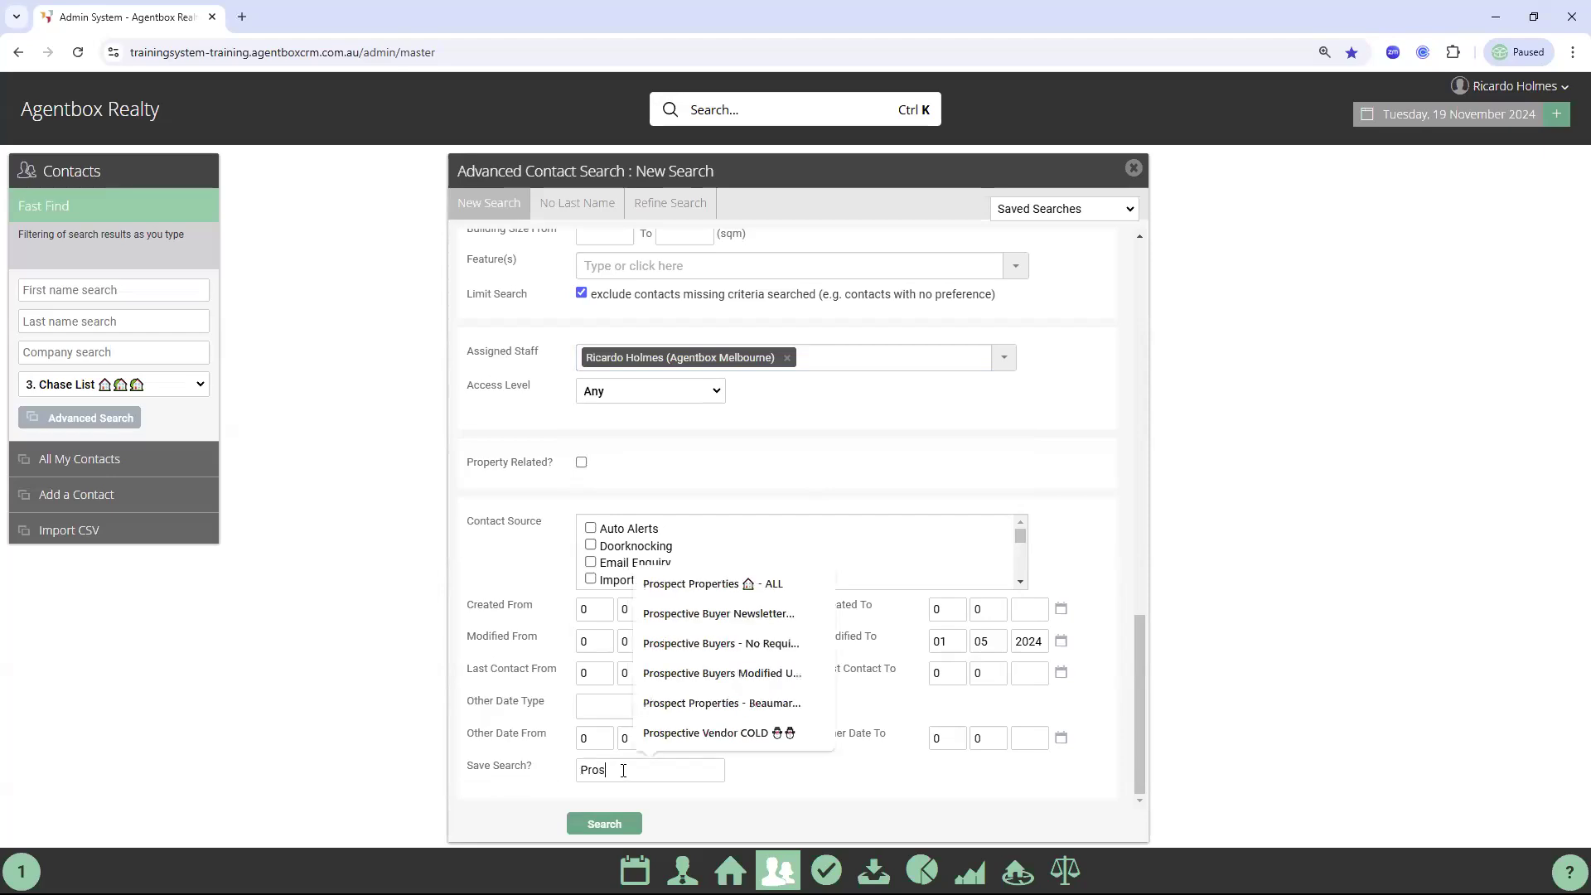
pyautogui.write('pectives ')
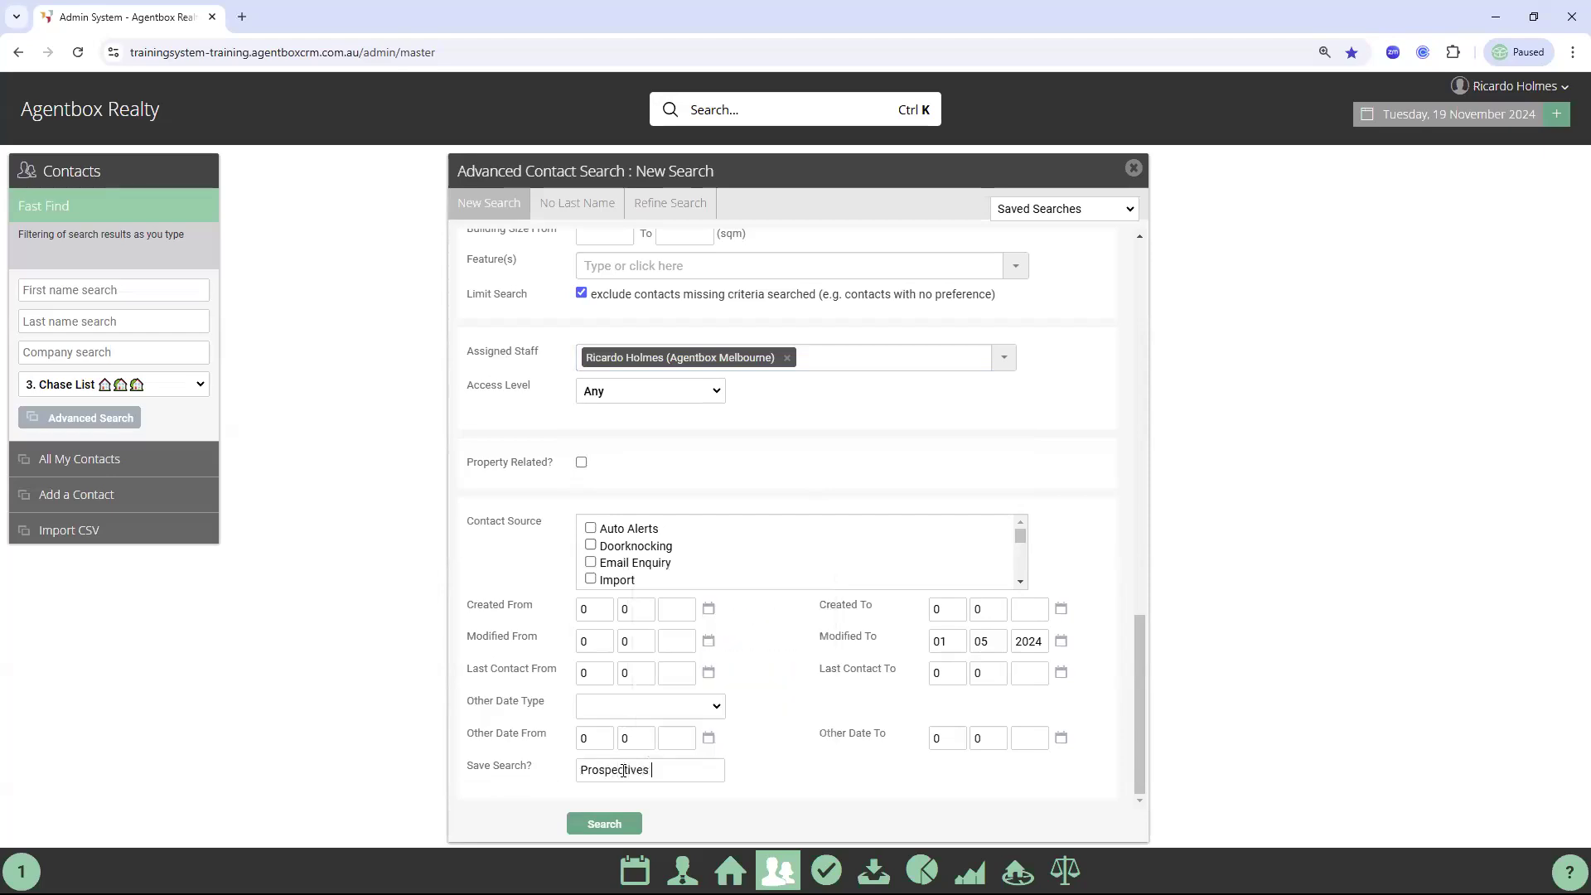
pyautogui.write('Buyers modie')
pyautogui.press('BackSpace')
pyautogui.write('fied prior t')
pyautogui.press('BackSpace')
pyautogui.press('BackSpace')
pyautogui.press('BackSpace')
pyautogui.press('BackSpace')
pyautogui.press('BackSpace')
pyautogui.press('BackSpace')
pyautogui.press('BackSpace')
pyautogui.press('BackSpace')
pyautogui.write('upto 1st May')
# Run and save the search, finding 1501 contacts, and open the first contact's record
pyautogui.click(611, 827)
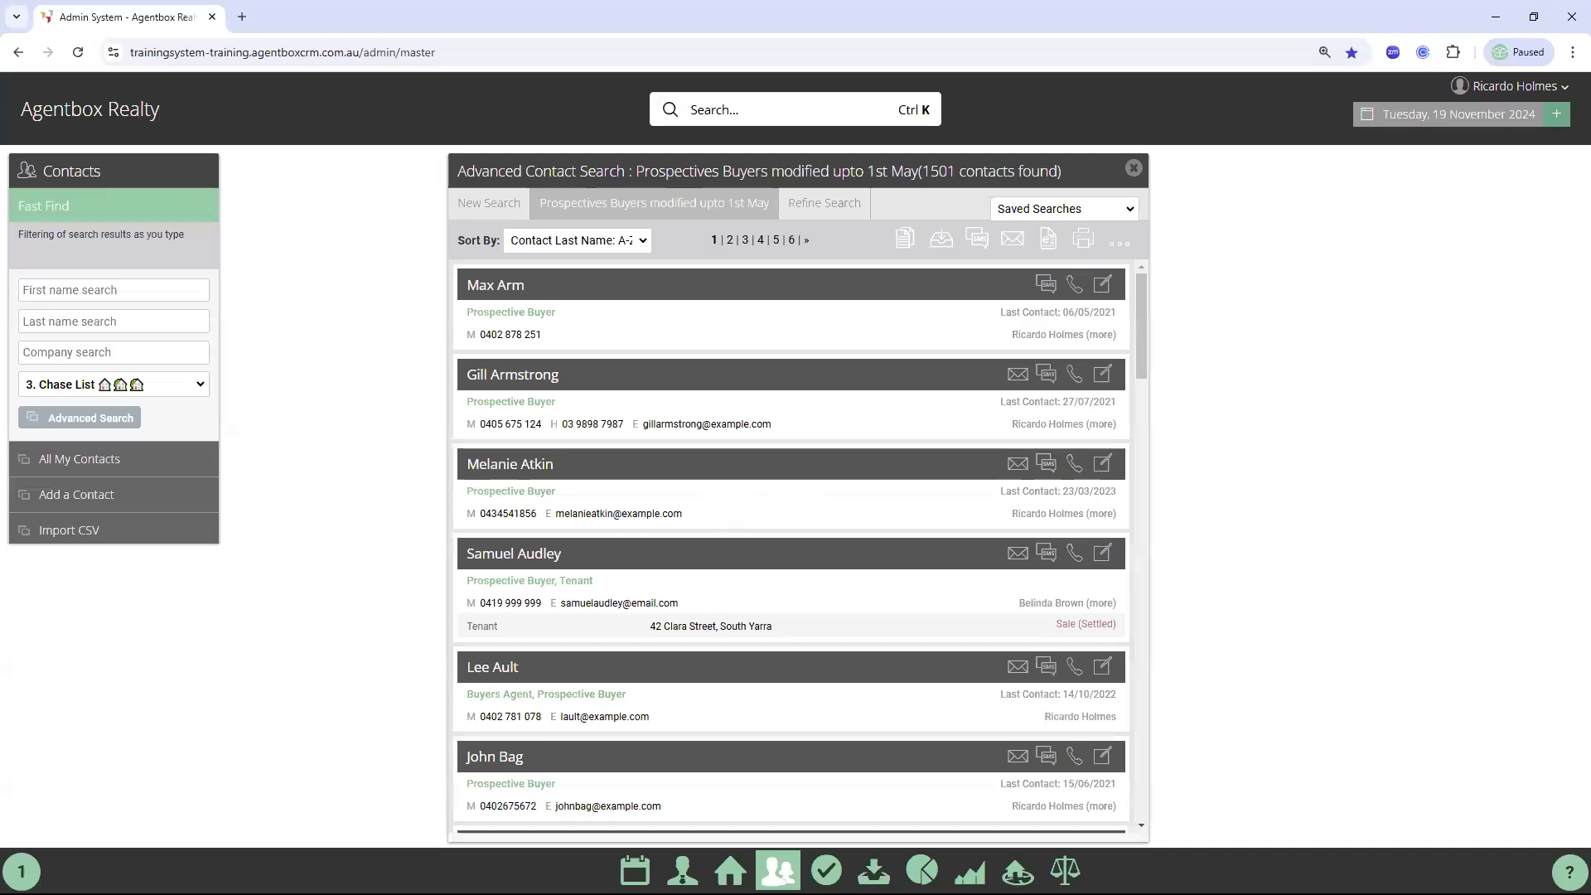
pyautogui.click(522, 300)
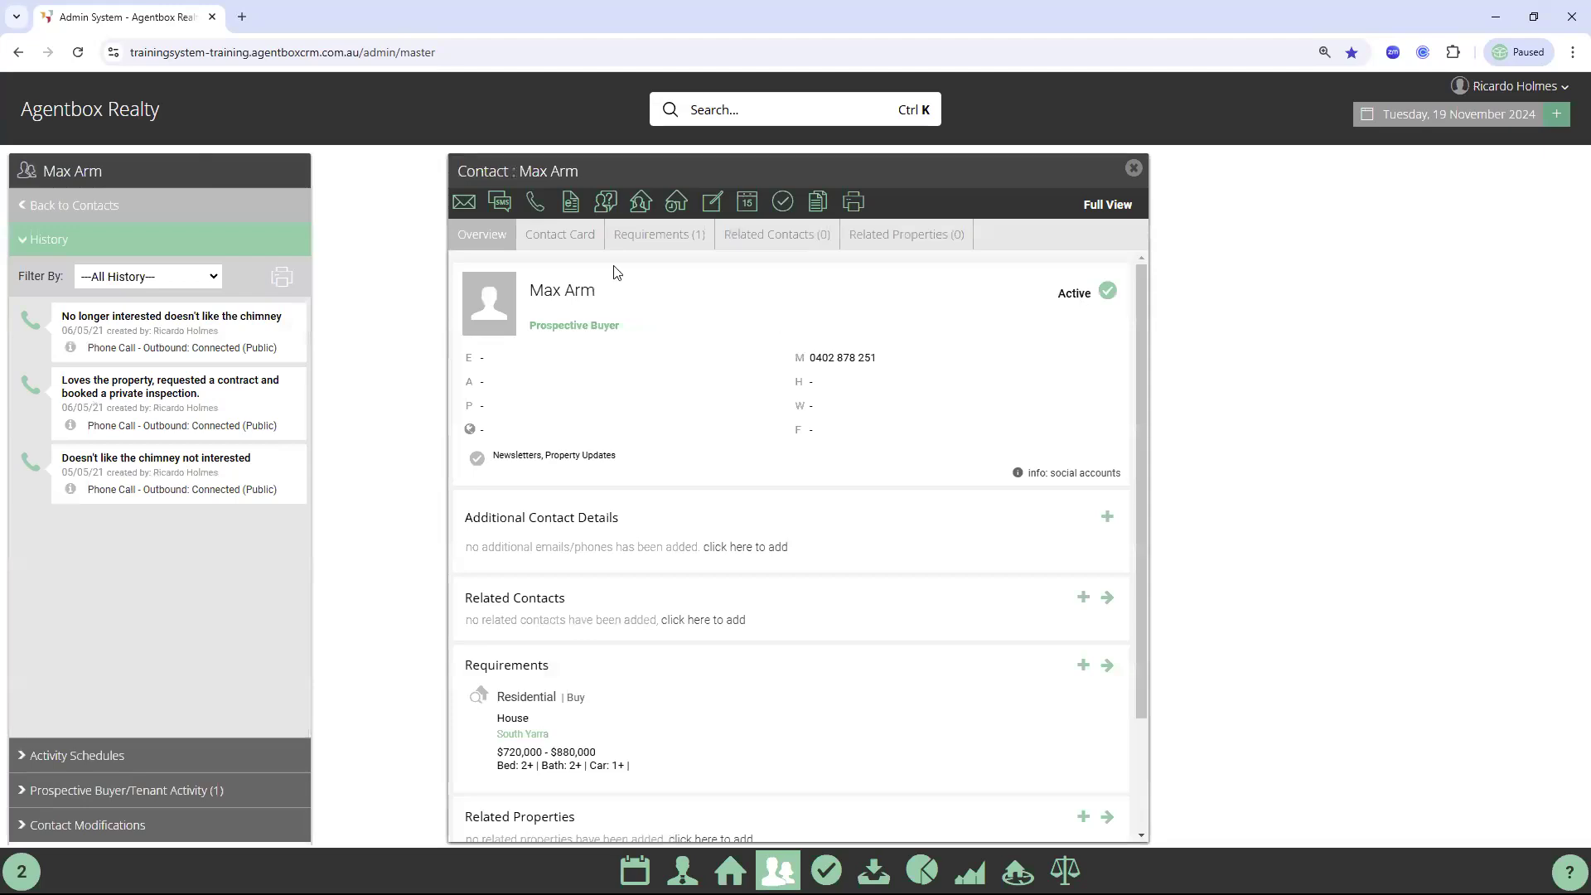
pyautogui.click(584, 235)
pyautogui.click(70, 243)
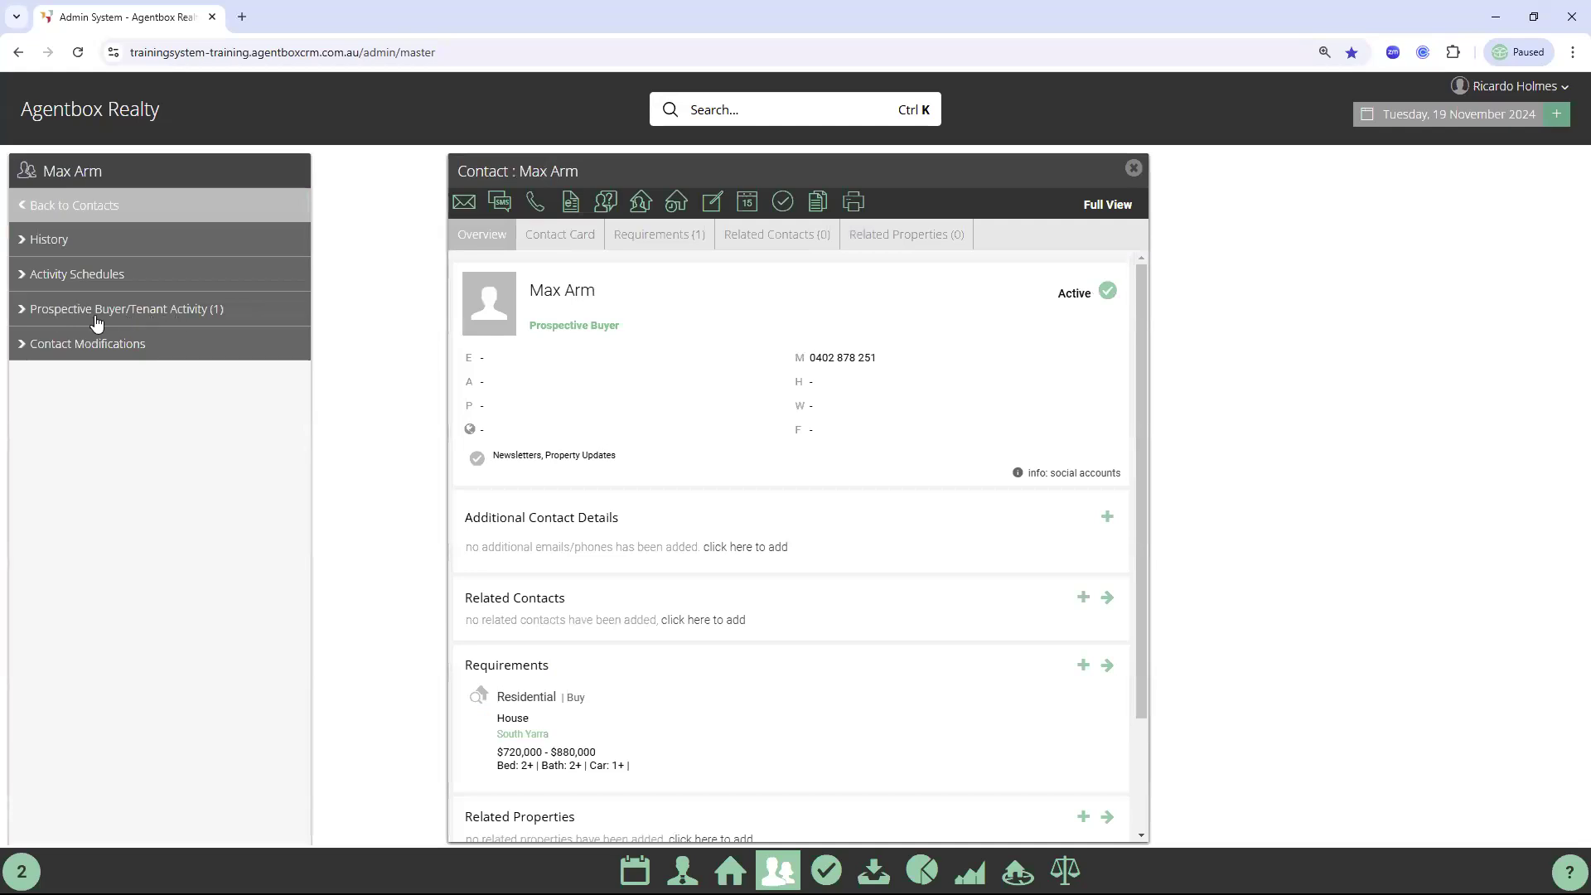
pyautogui.click(101, 319)
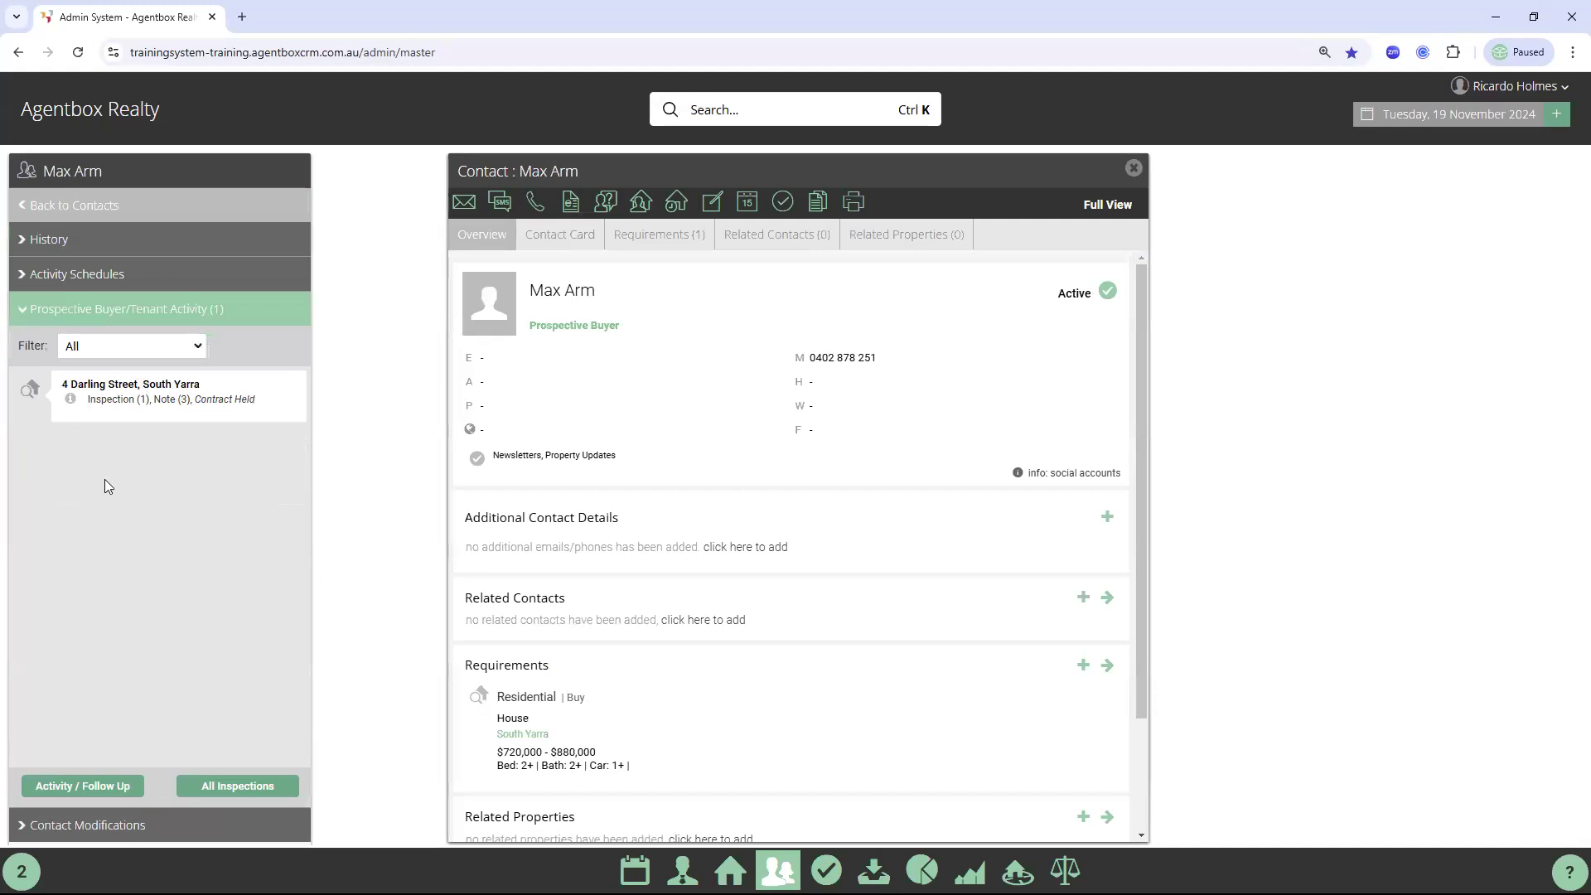
pyautogui.click(114, 412)
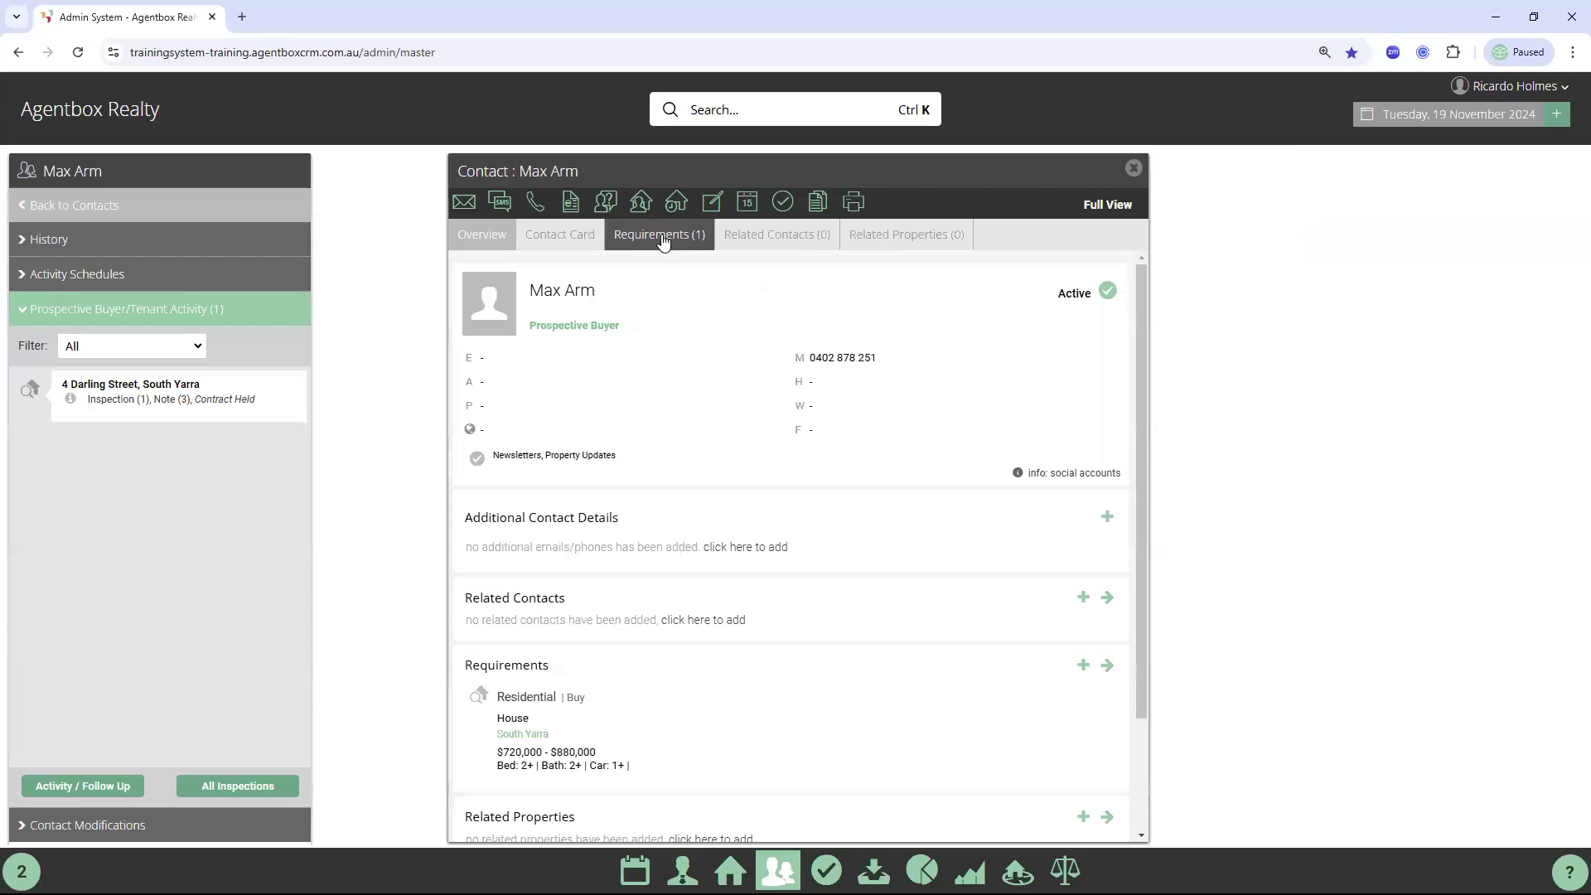
# Review the Requirements and Related Properties tabs, then begin a new phone-call note
pyautogui.click(663, 238)
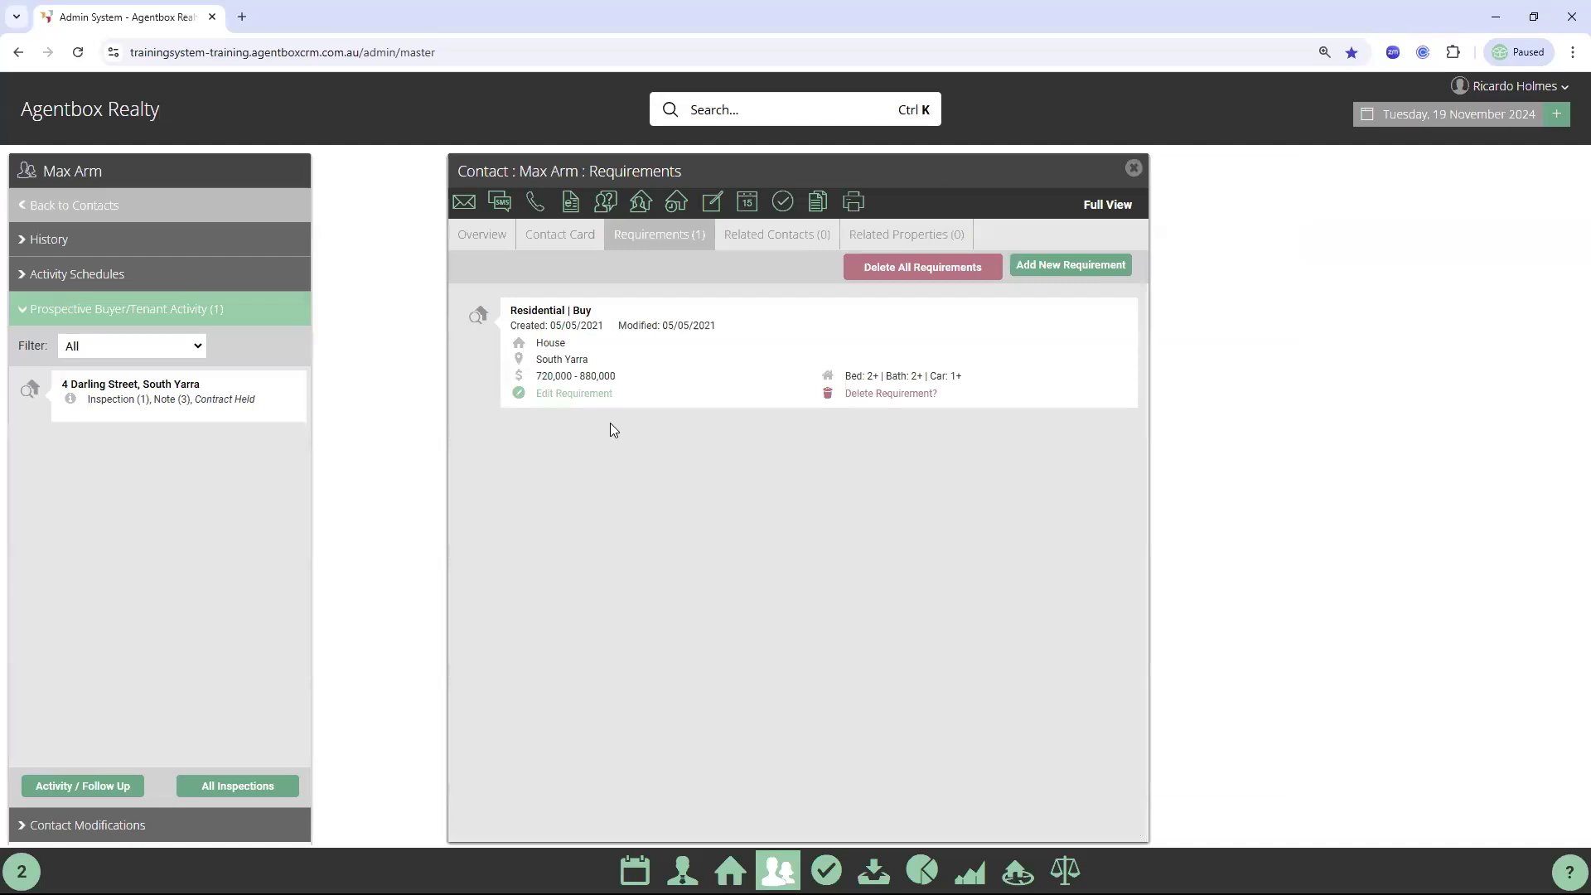
pyautogui.click(487, 238)
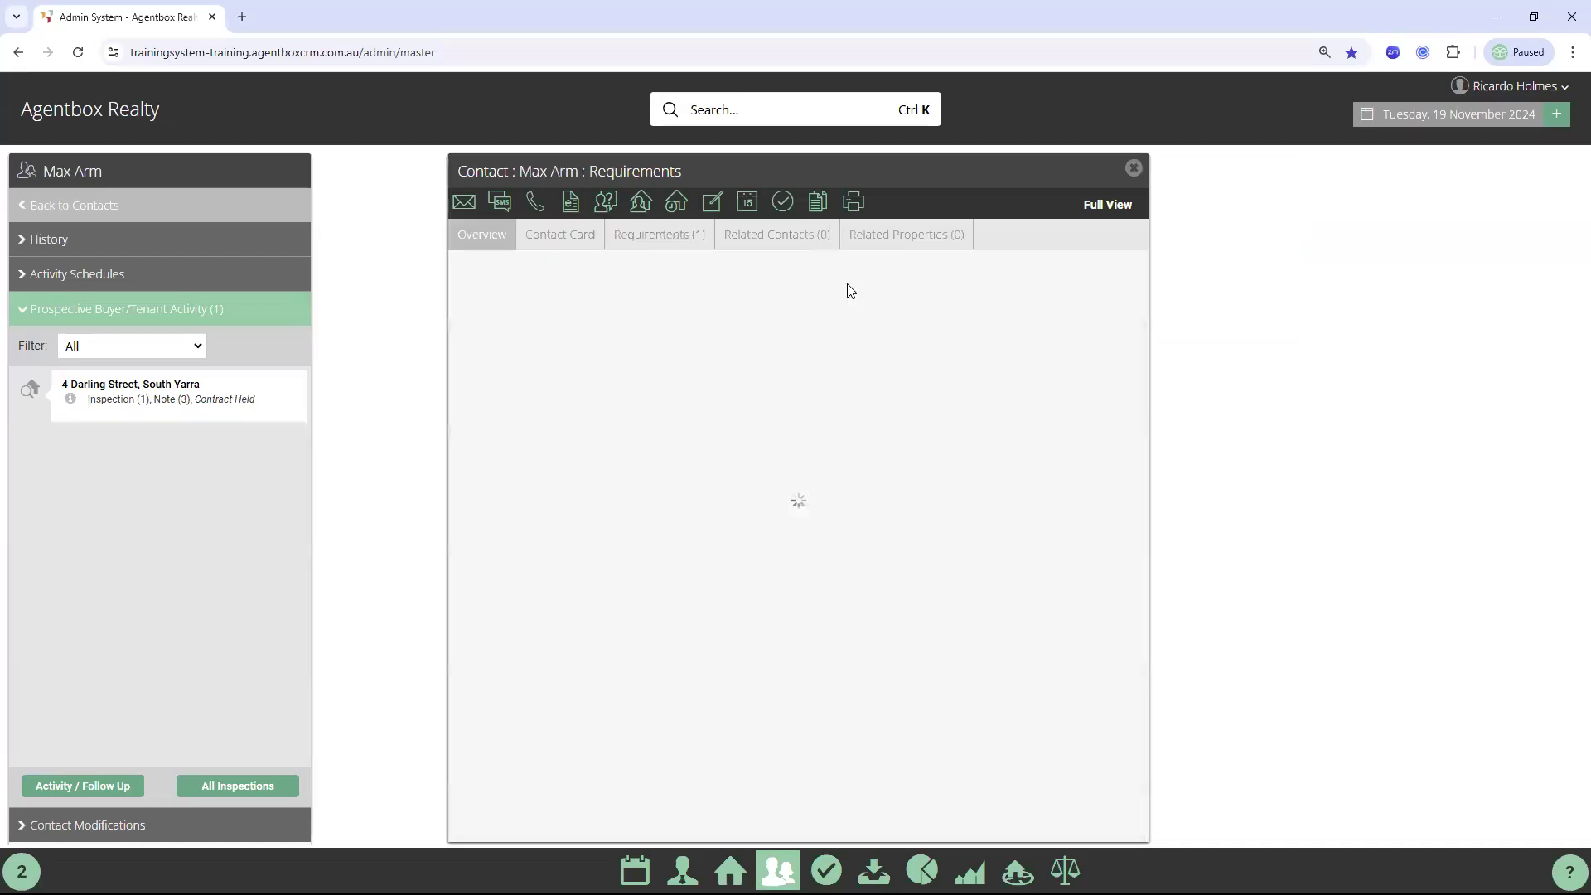
pyautogui.click(917, 241)
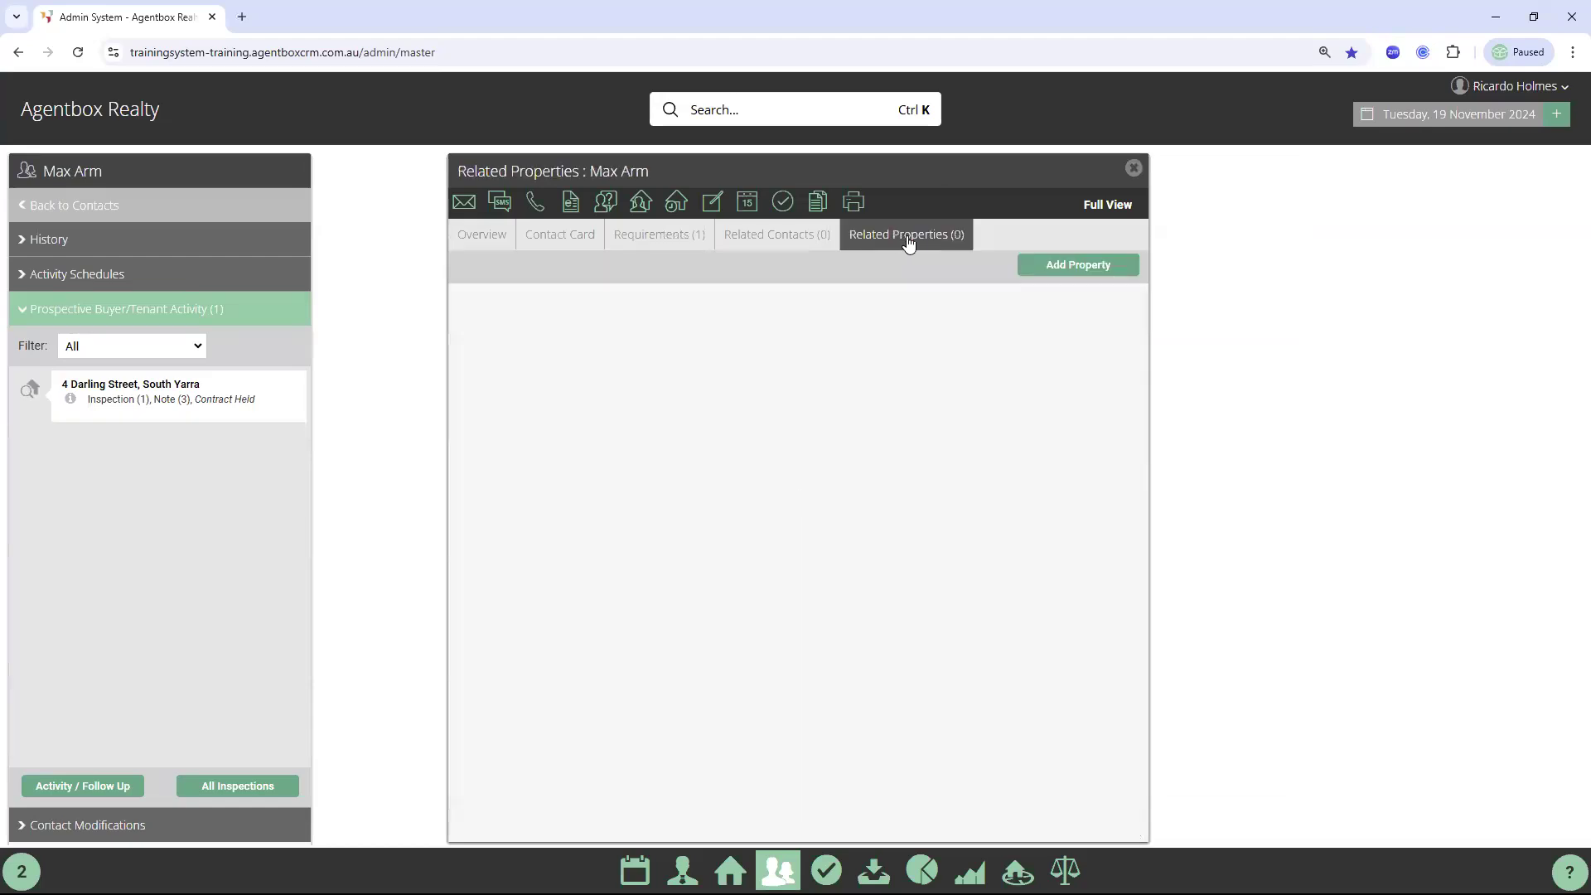
pyautogui.click(474, 242)
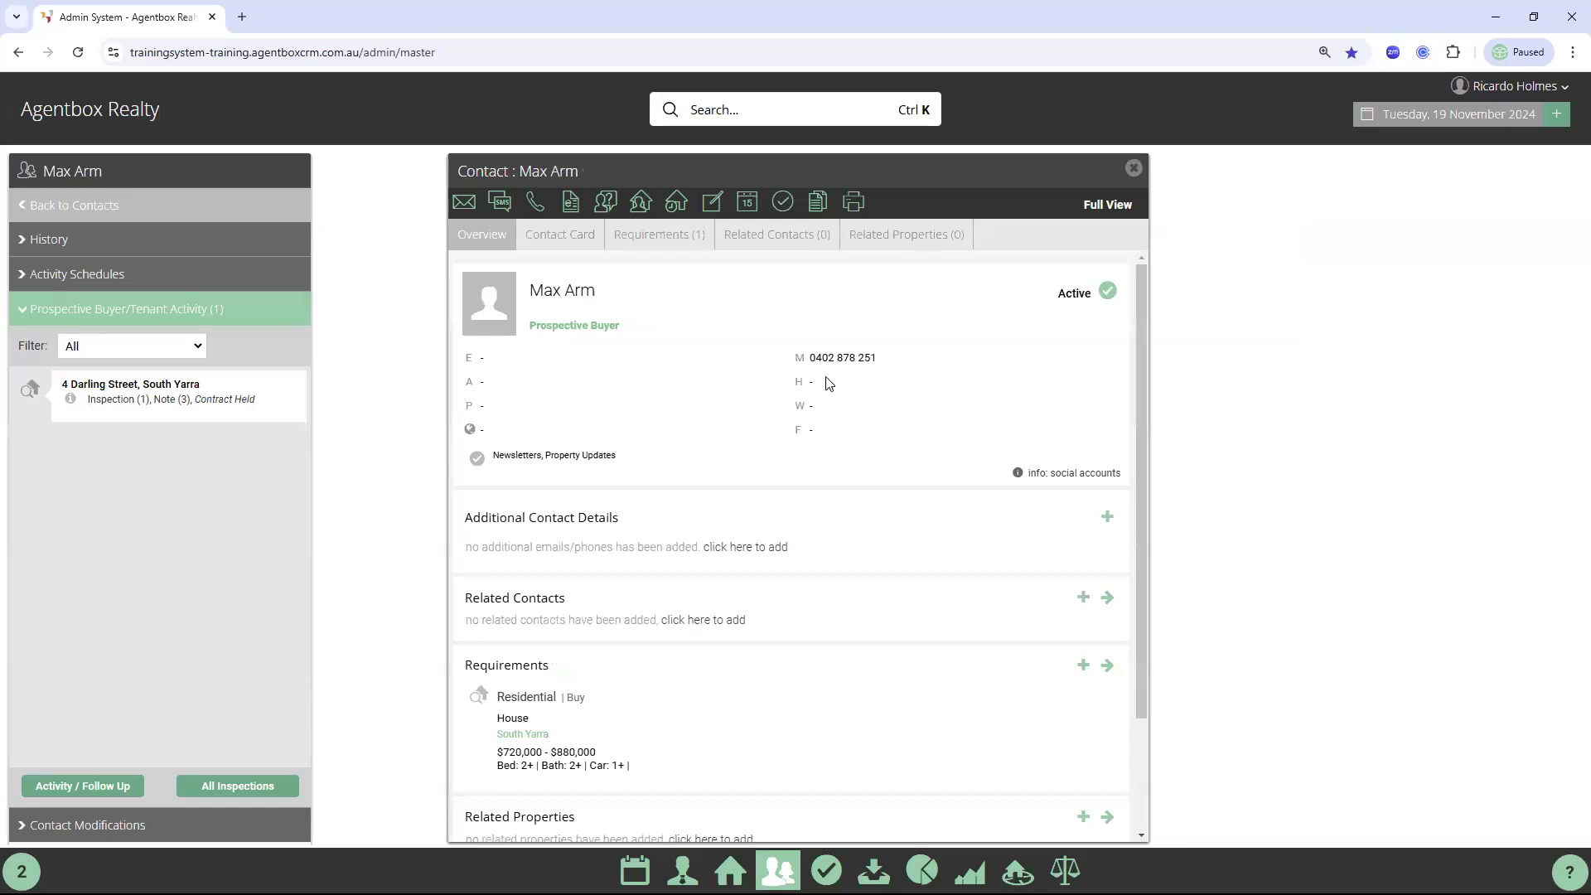
pyautogui.click(535, 211)
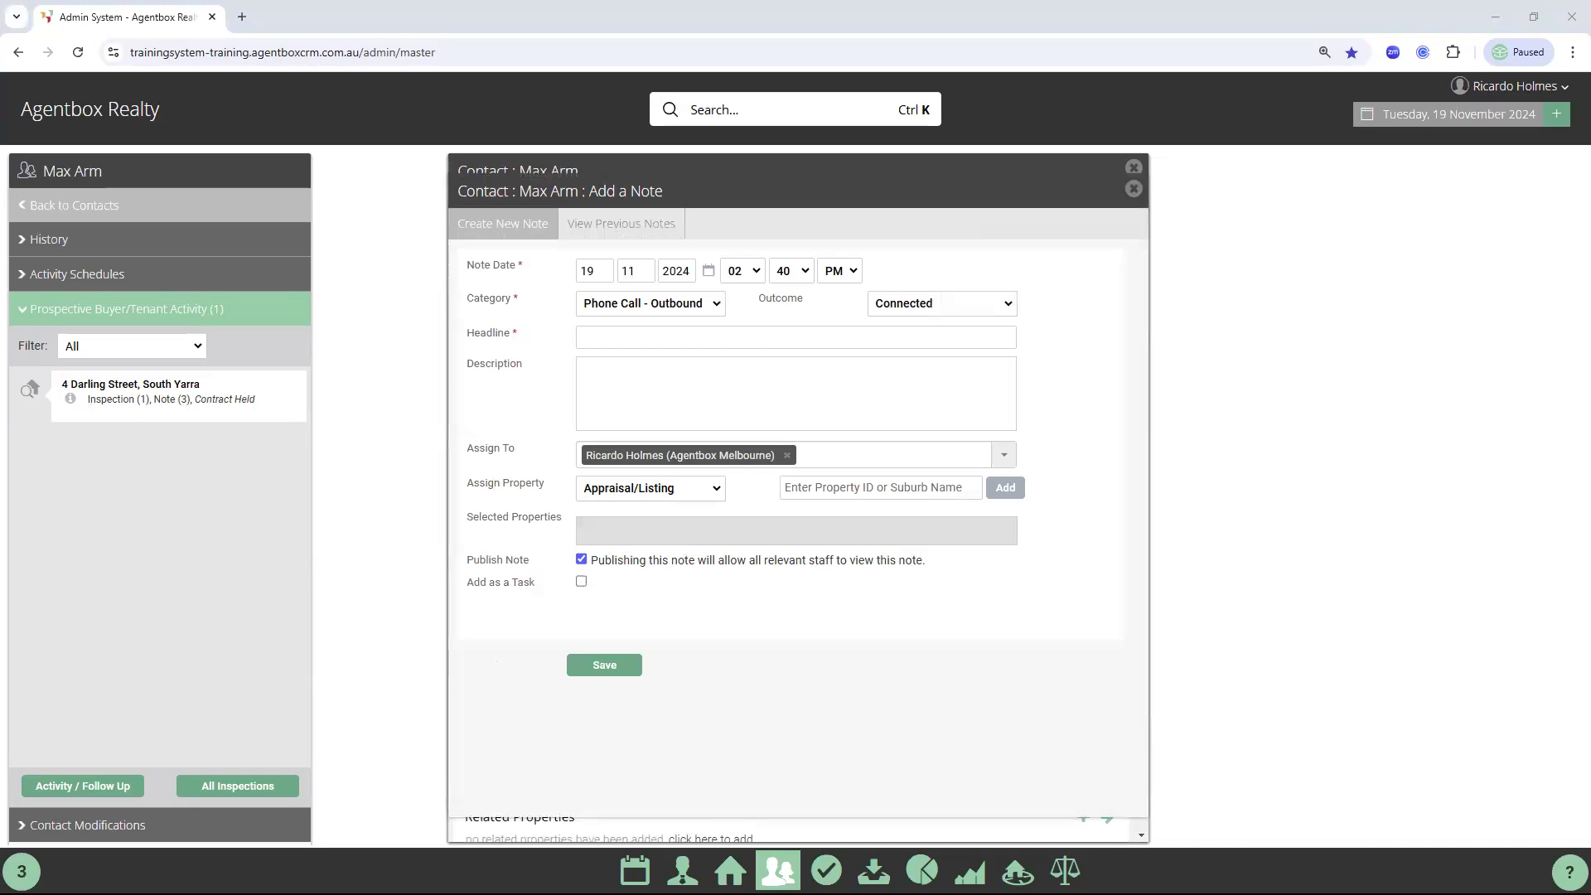
# Save a 'Prospecting call' note with the pasted description and close the note window
pyautogui.click(659, 344)
pyautogui.write('Pro')
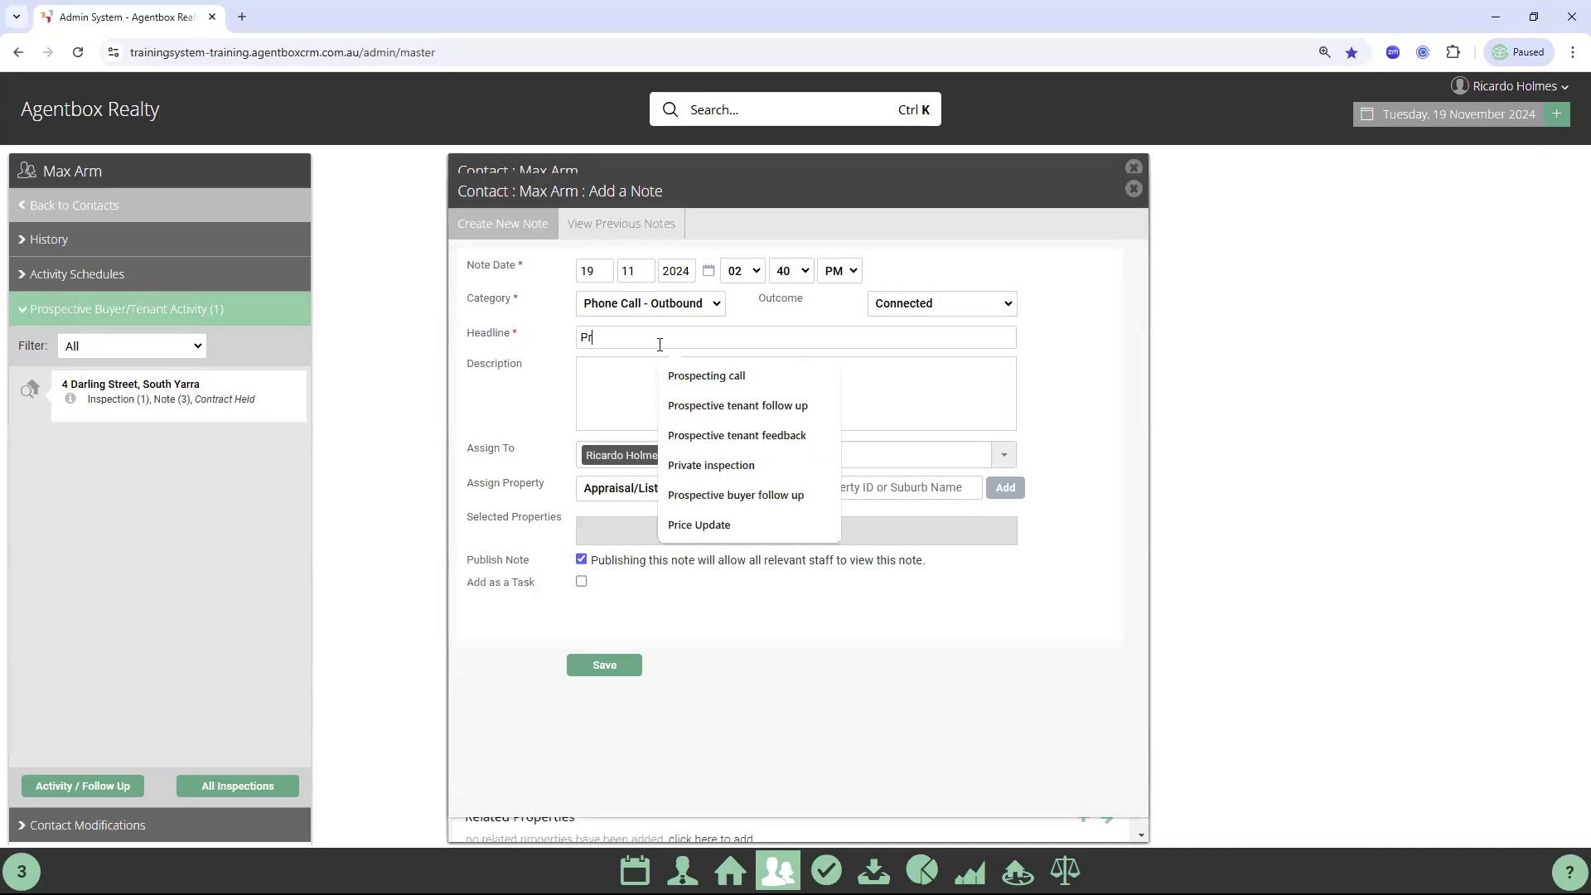
pyautogui.click(630, 392)
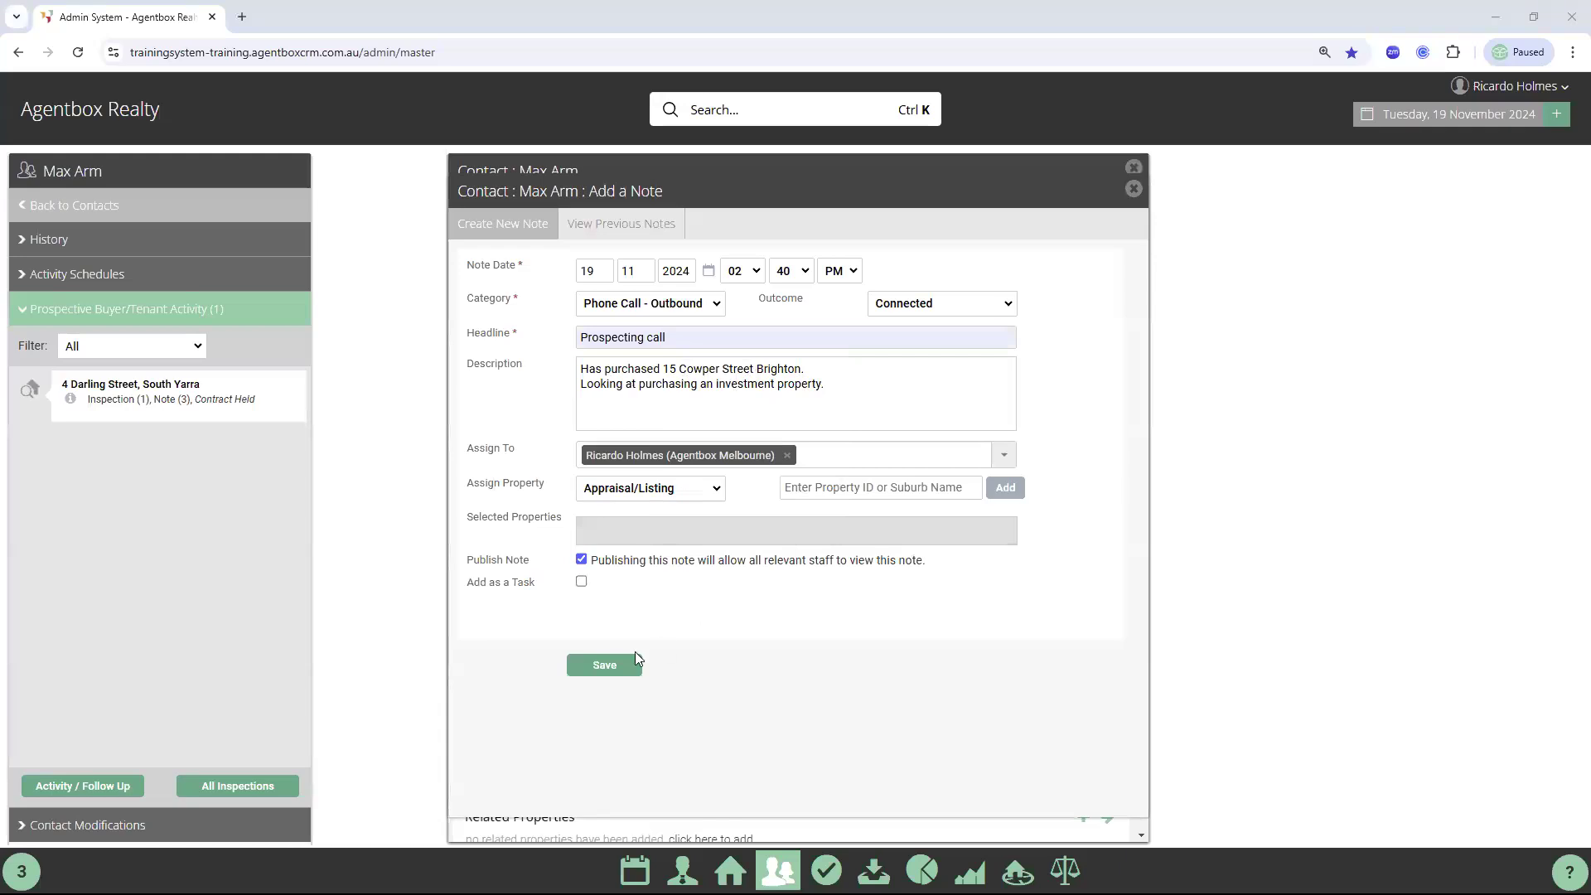
pyautogui.click(610, 666)
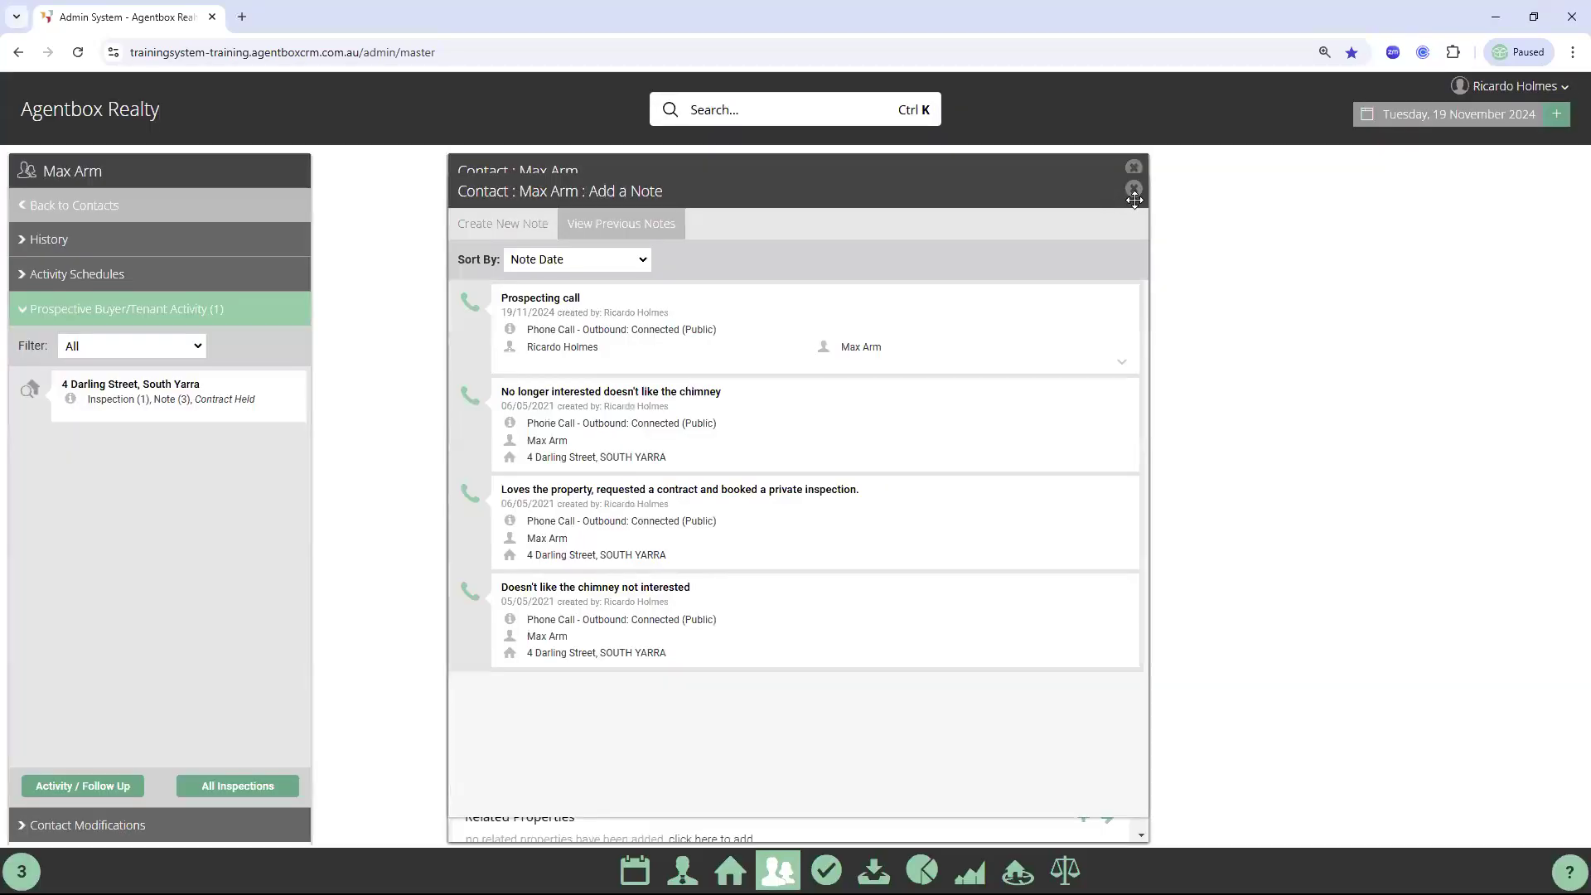
pyautogui.click(1134, 190)
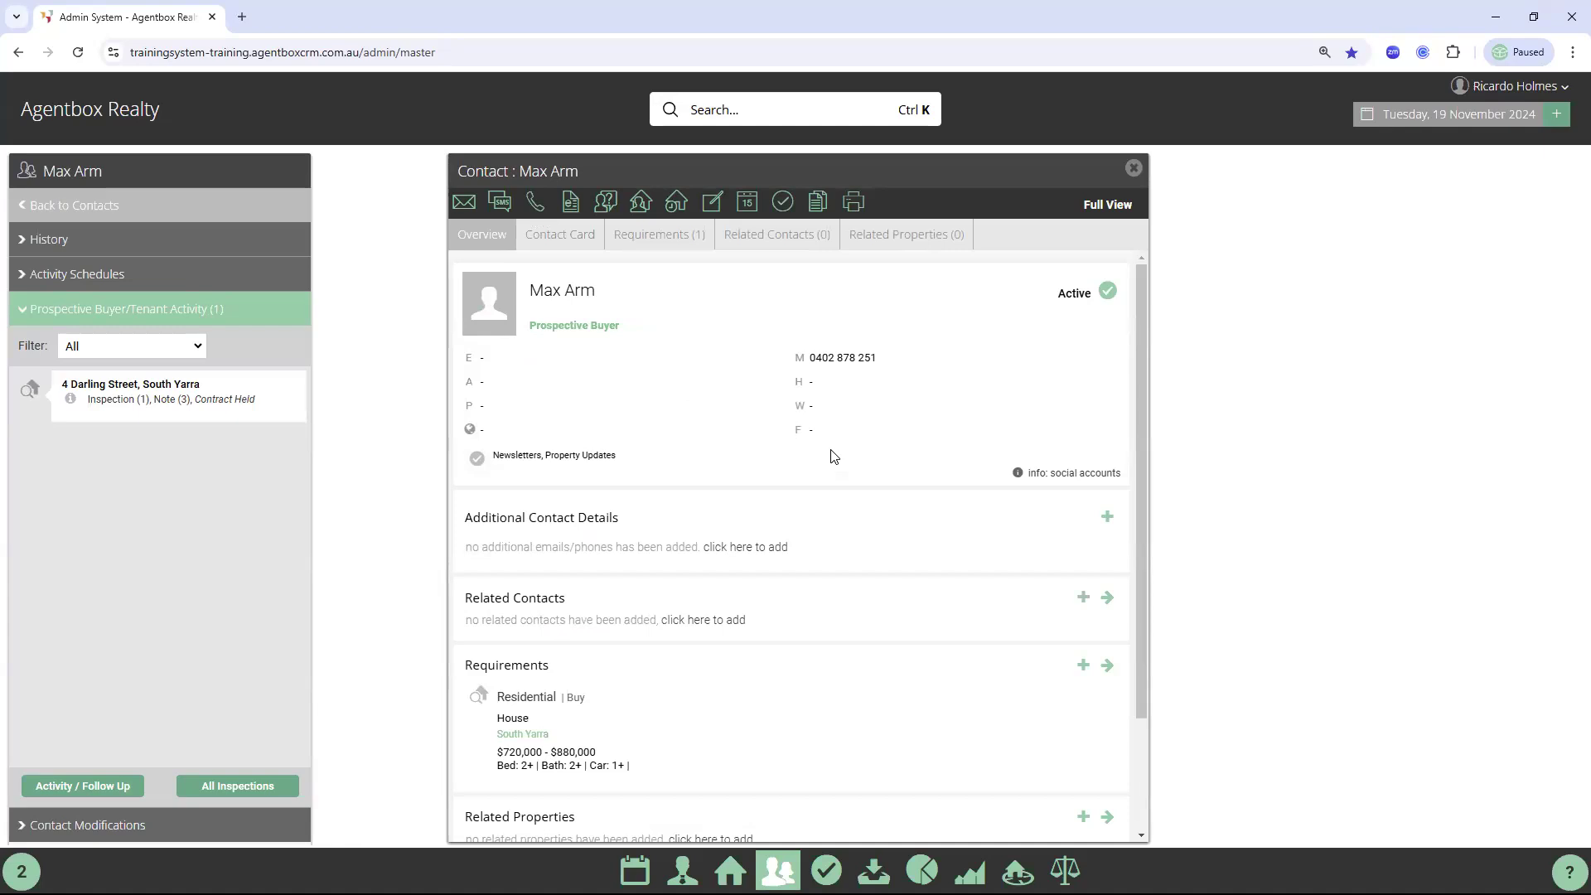
pyautogui.click(561, 240)
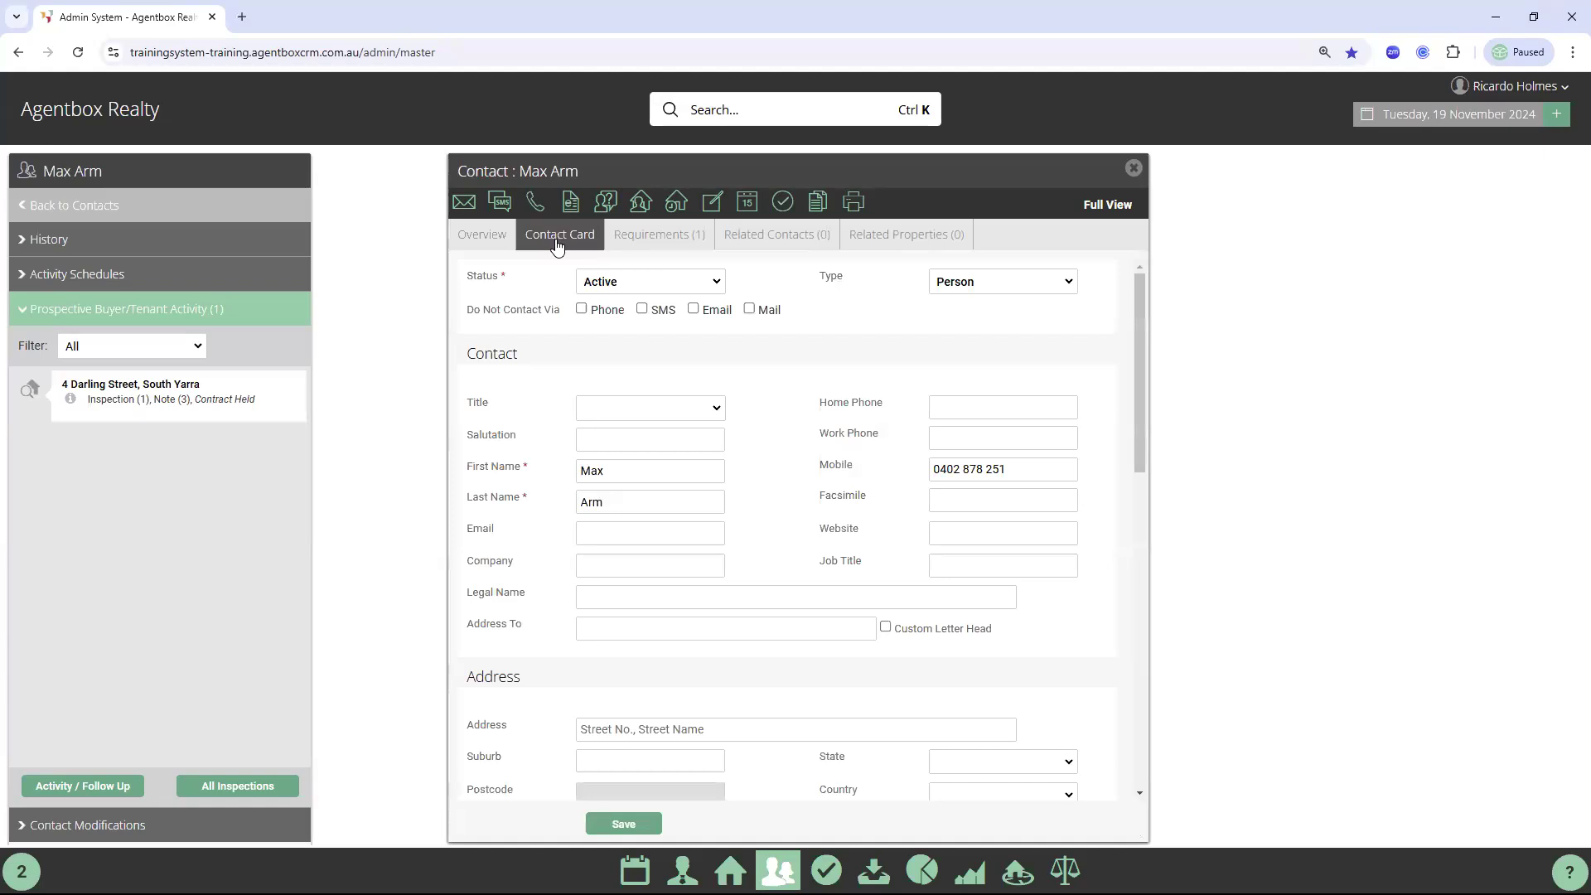
pyautogui.scroll(-1, 527, 544)
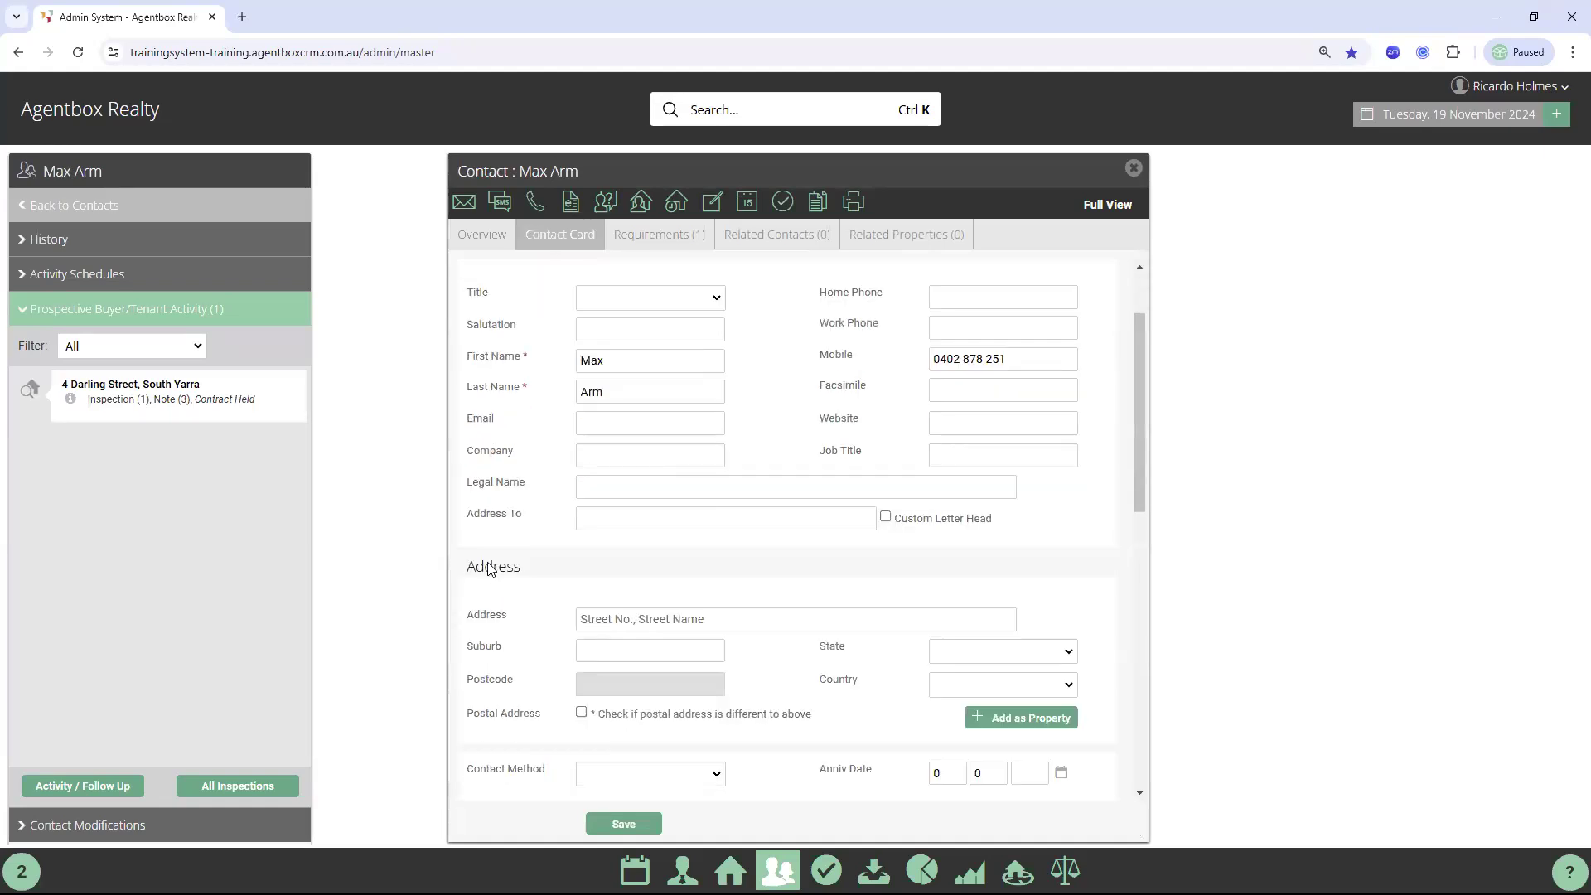
pyautogui.doubleClick(544, 566)
pyautogui.click(635, 620)
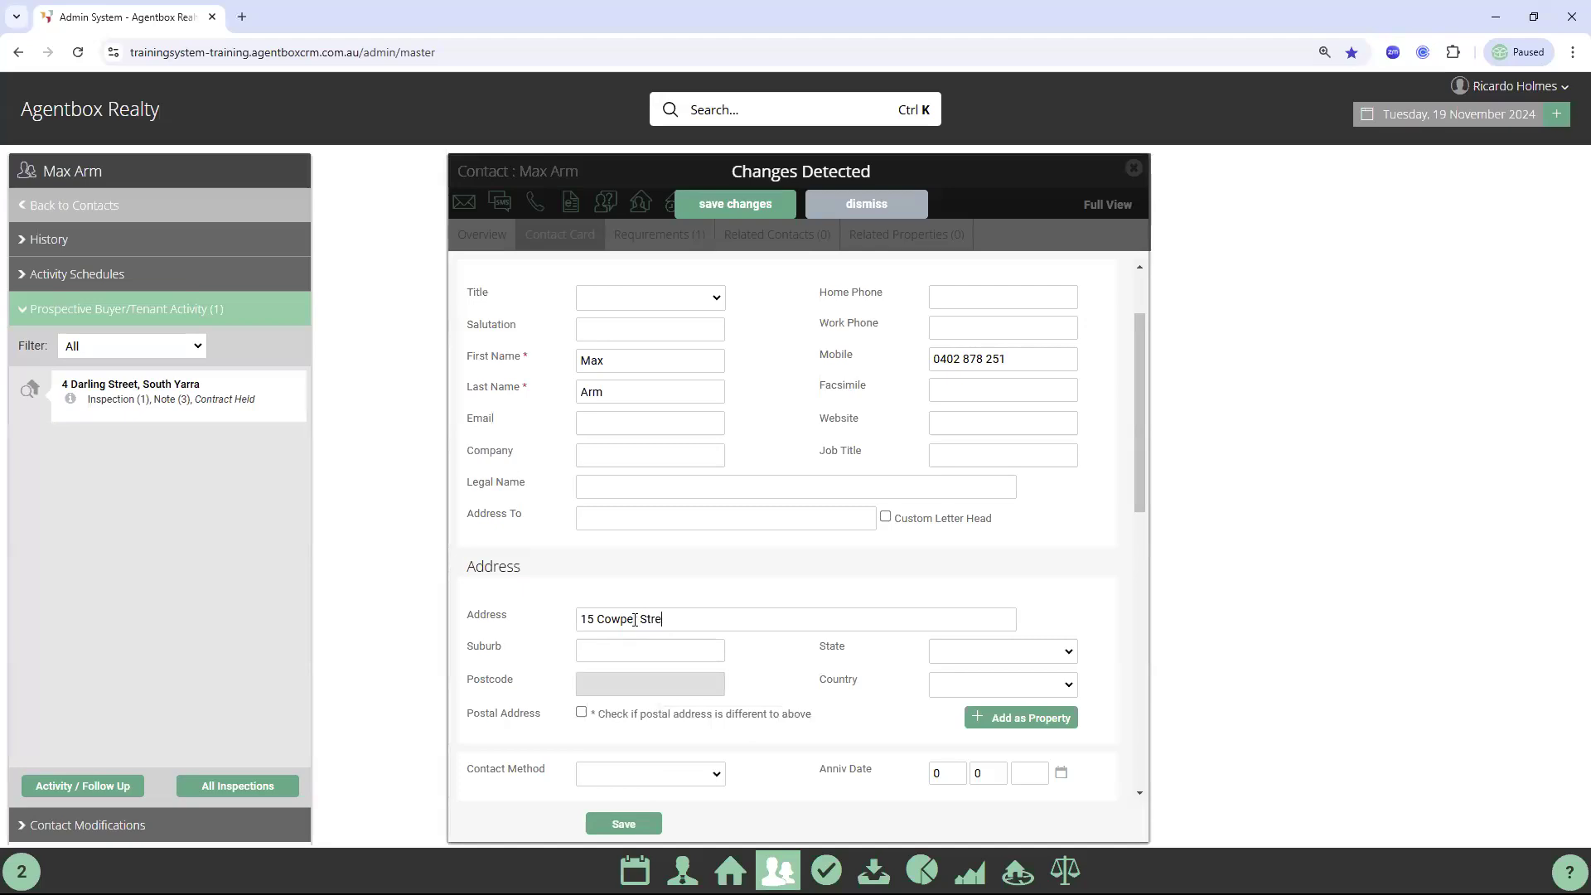
pyautogui.click(624, 642)
pyautogui.write('brighton')
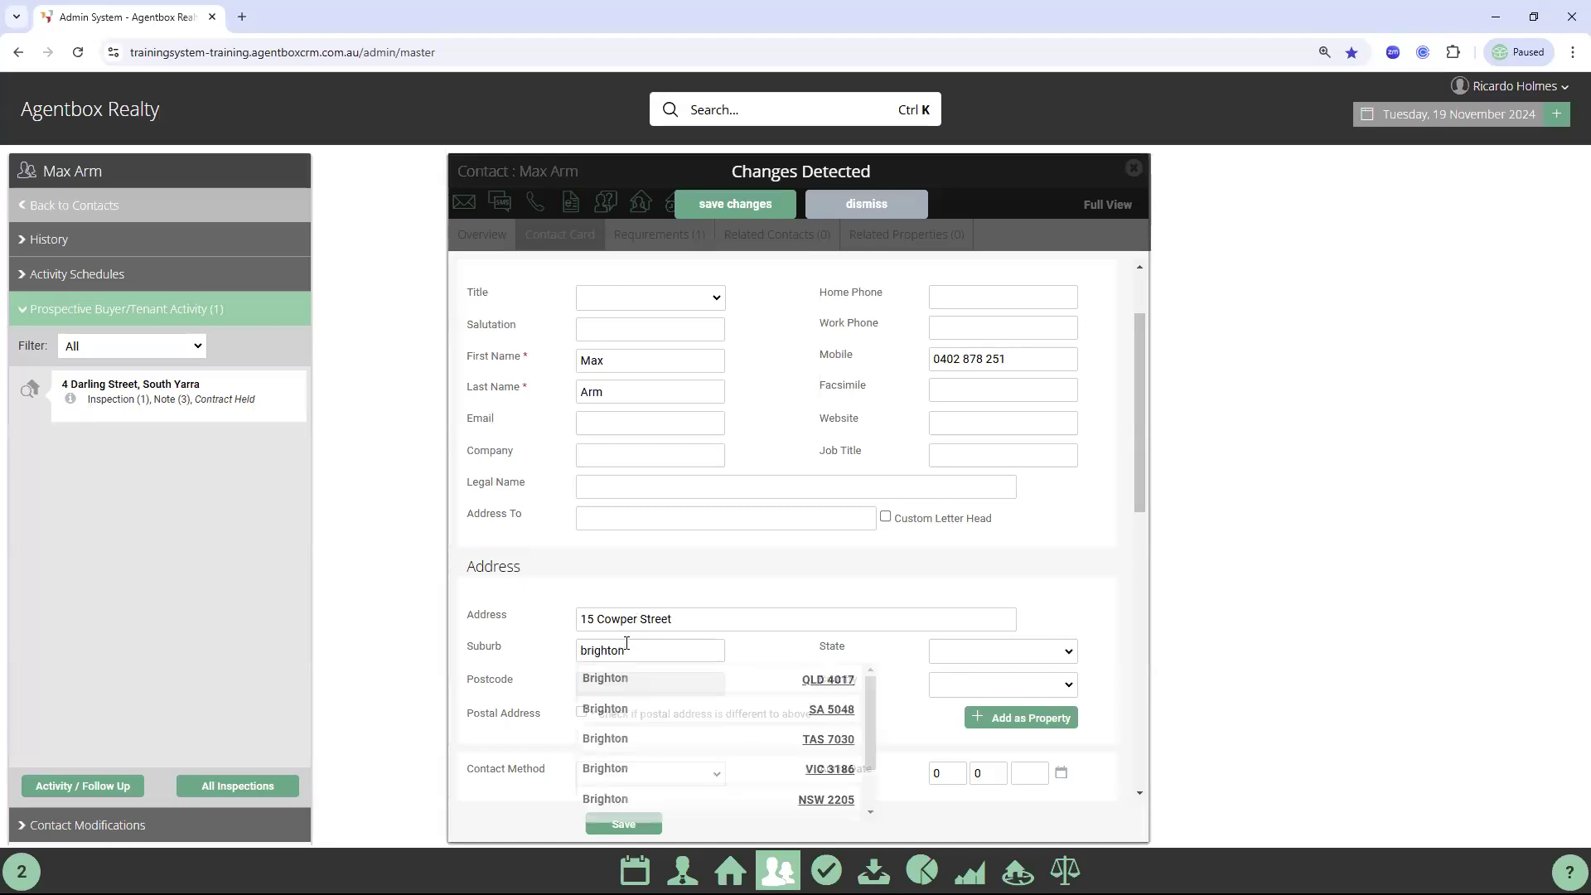
pyautogui.click(620, 766)
pyautogui.click(624, 825)
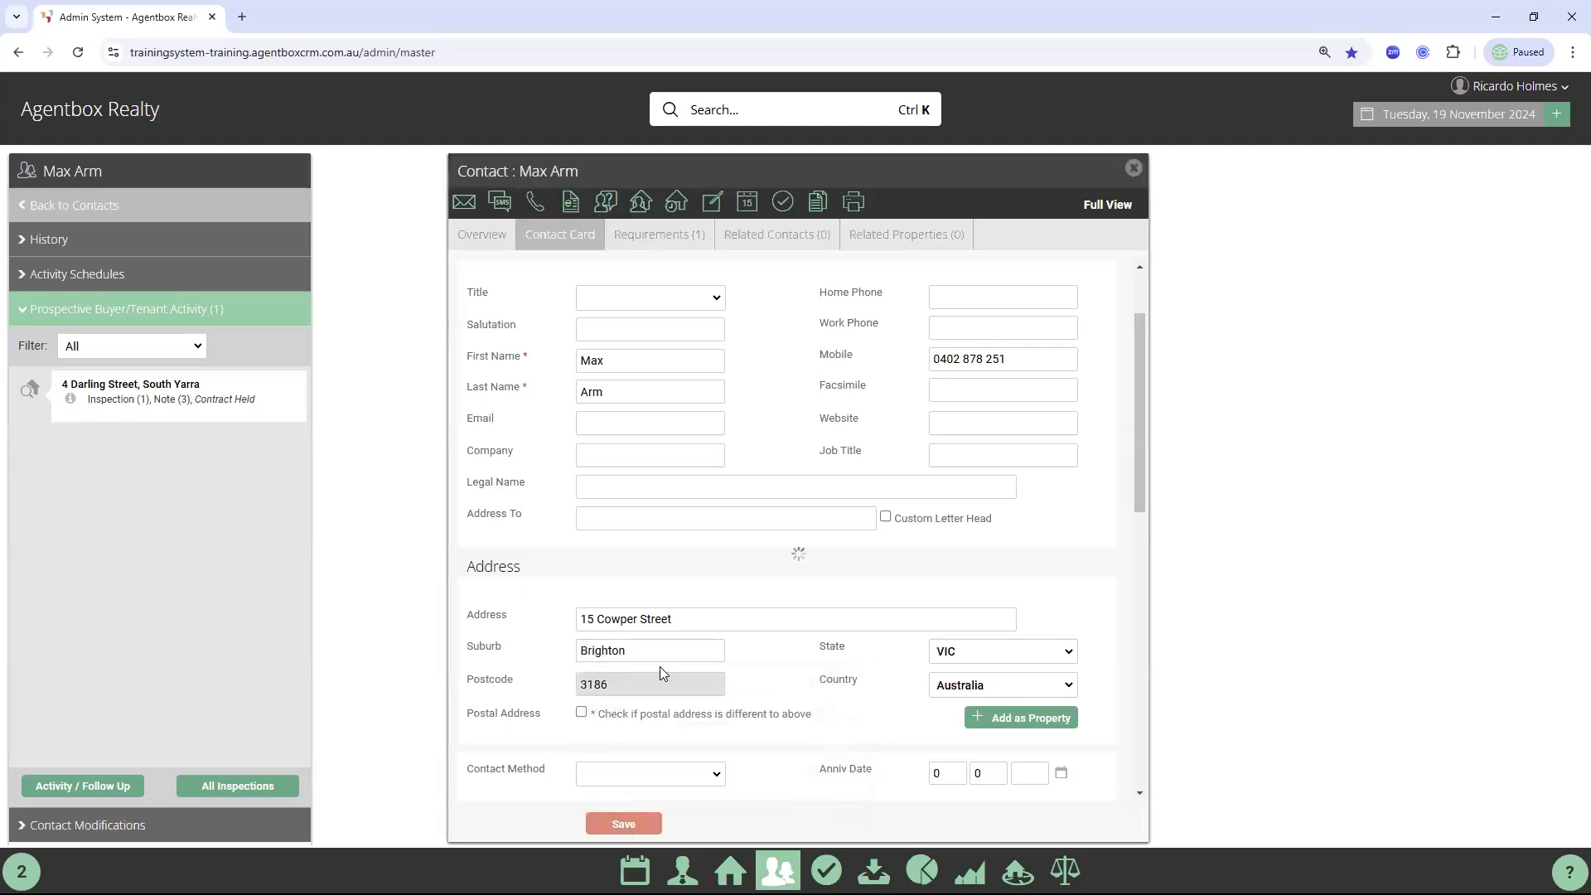
# Bring up the Add as Property options for the contact's address
pyautogui.scroll(-3, 694, 526)
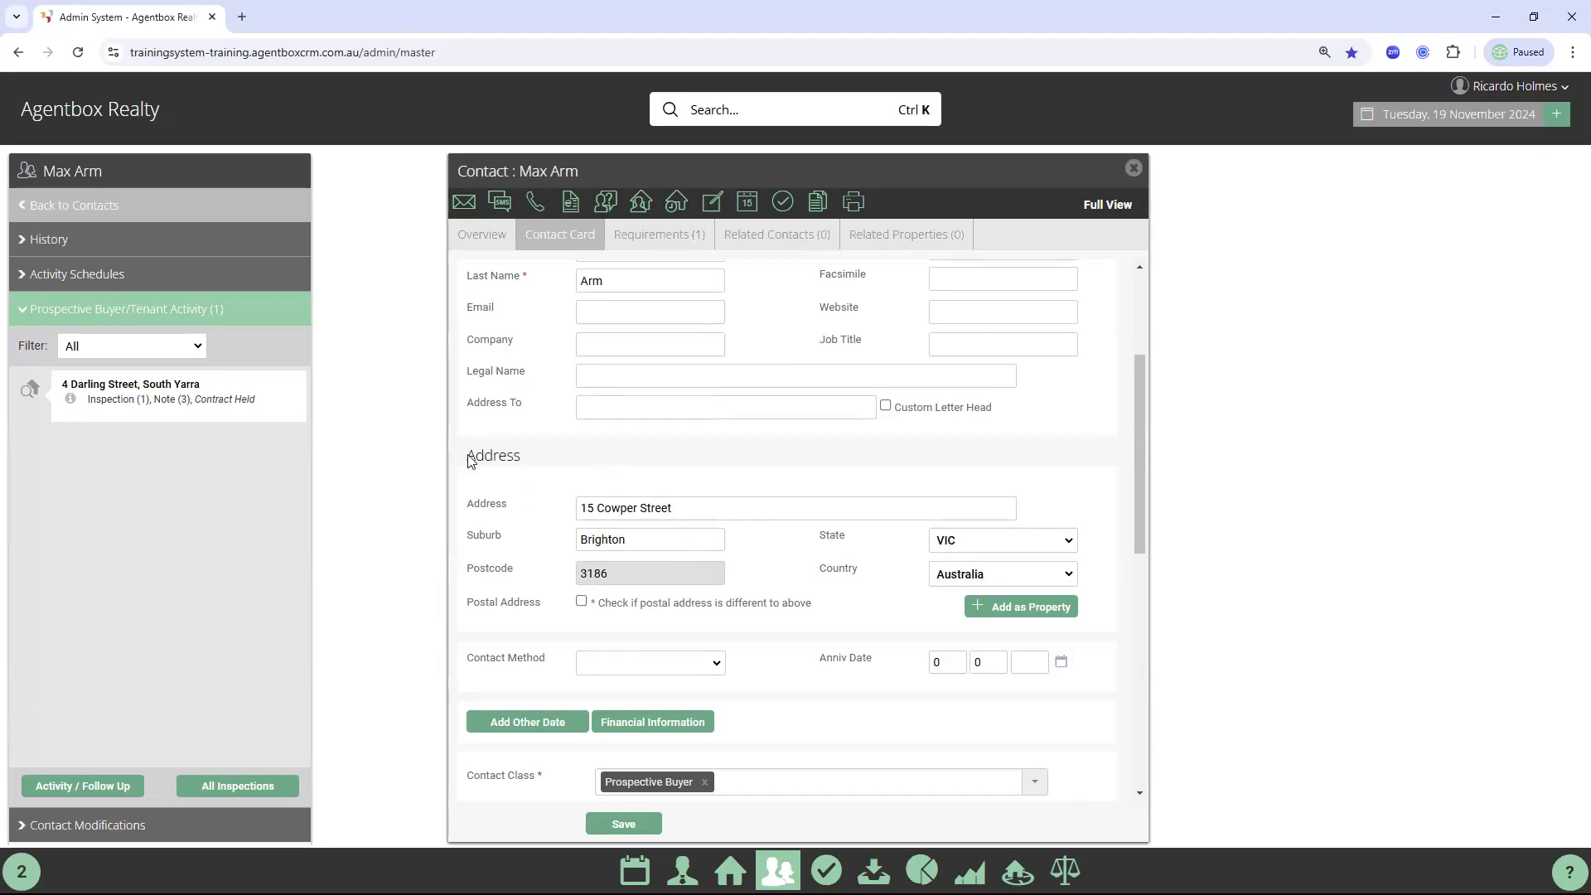
pyautogui.doubleClick(612, 491)
pyautogui.click(994, 615)
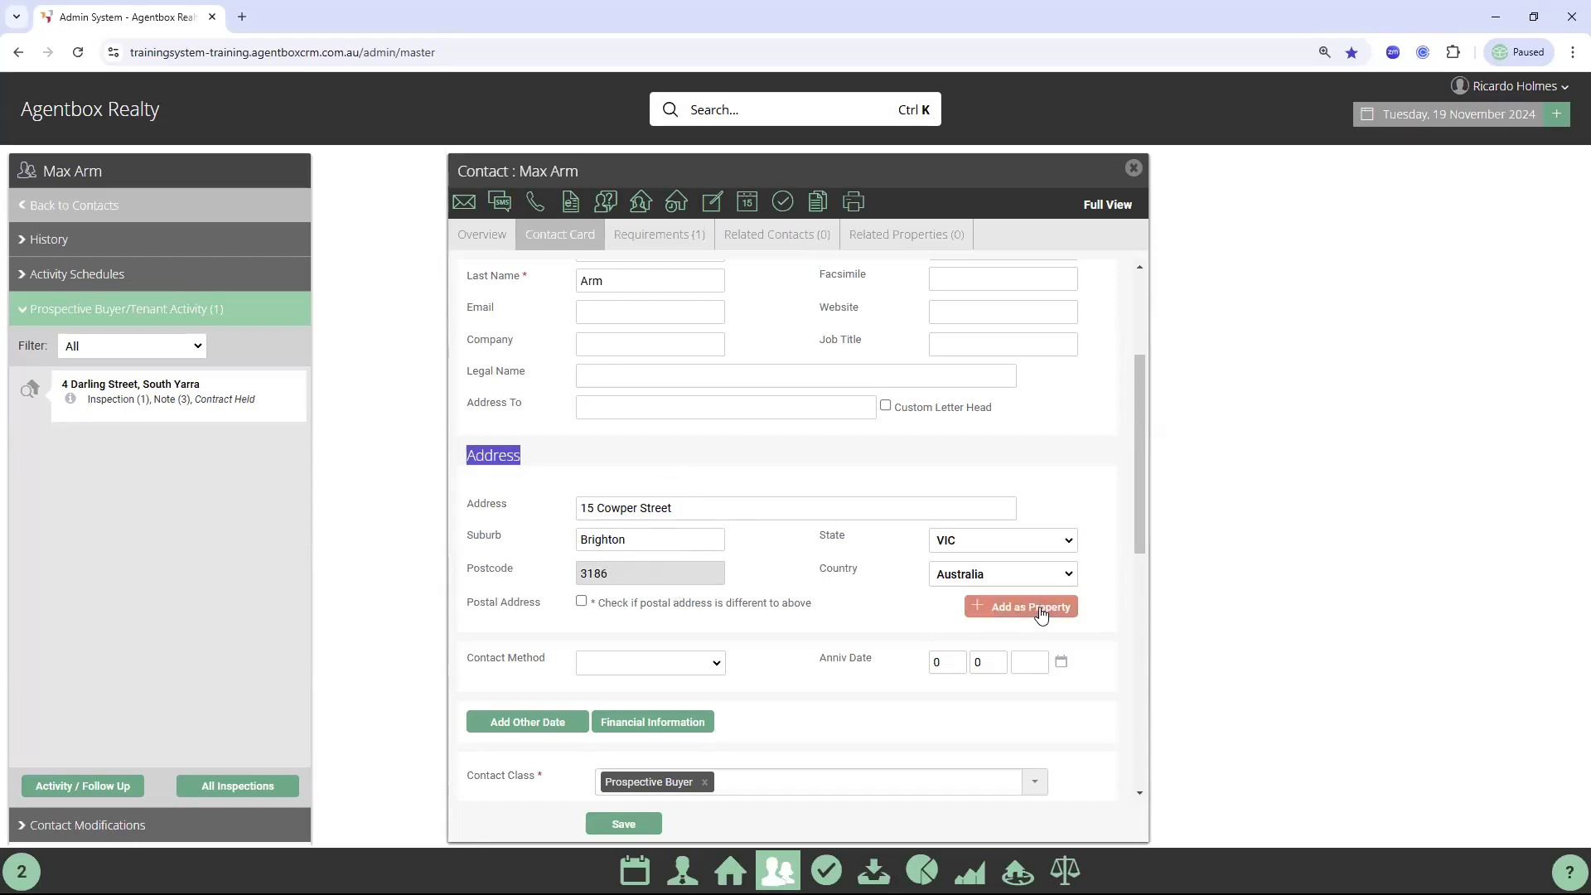
pyautogui.click(1041, 617)
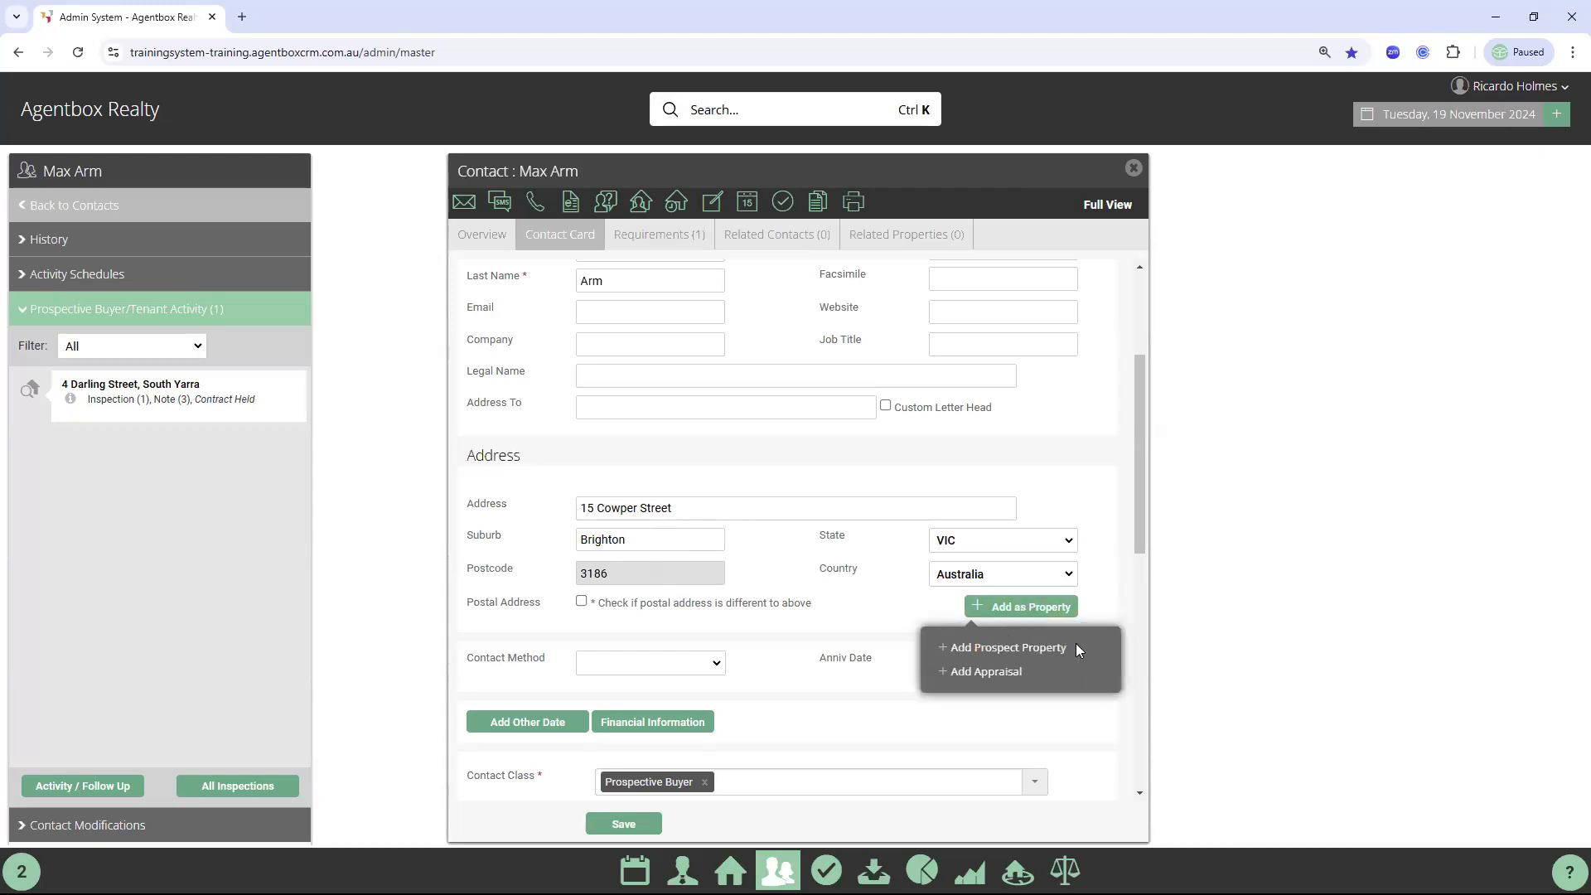
pyautogui.click(1006, 647)
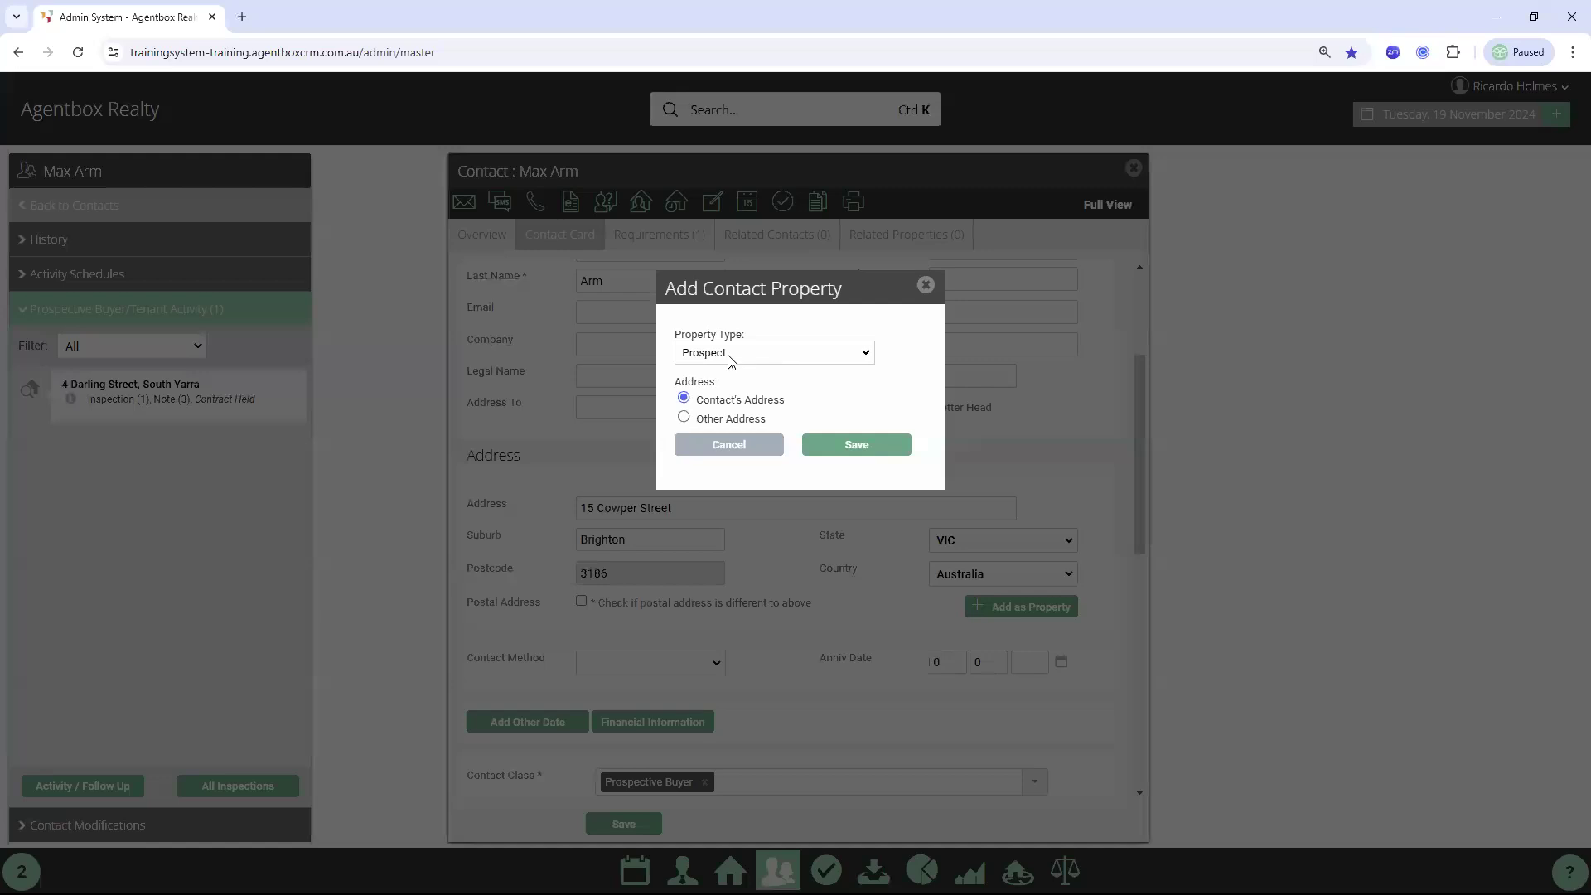
pyautogui.click(861, 460)
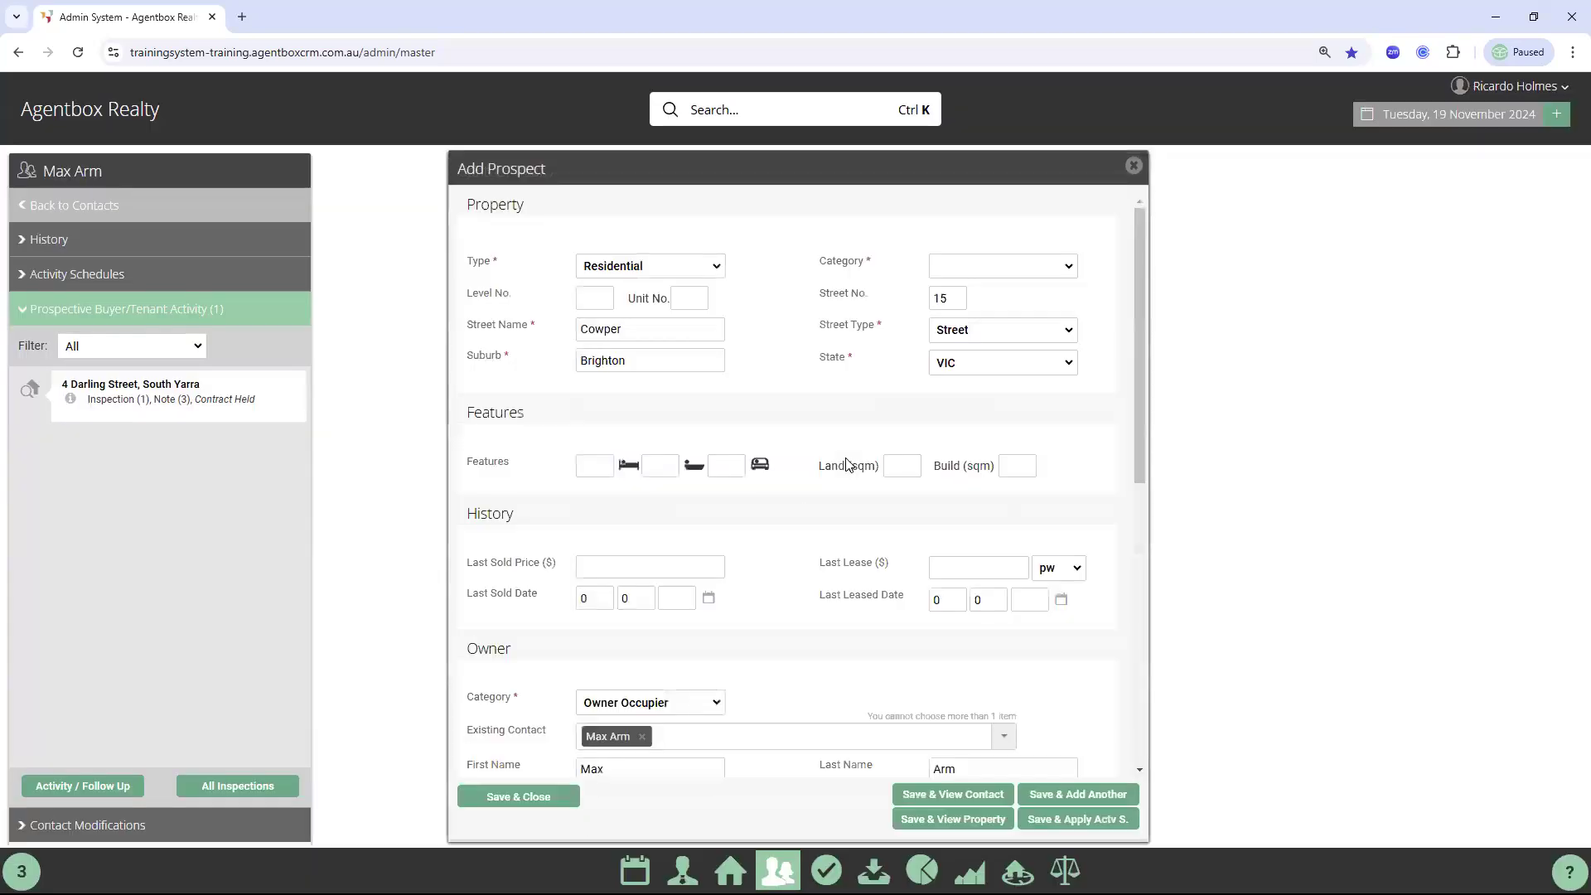
pyautogui.doubleClick(841, 261)
pyautogui.click(1039, 267)
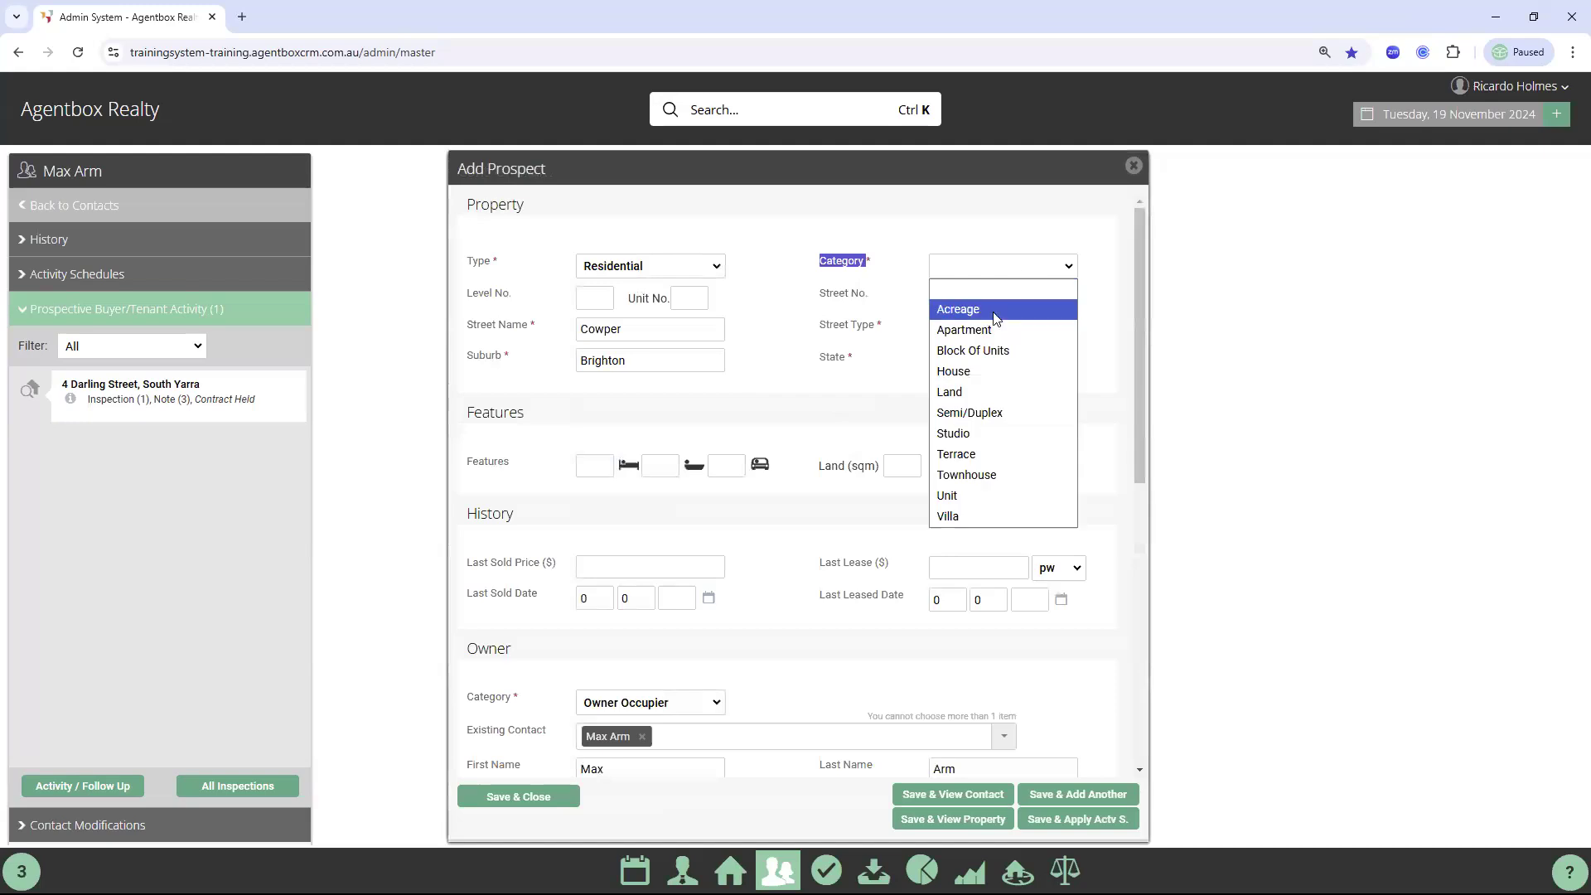
pyautogui.click(973, 365)
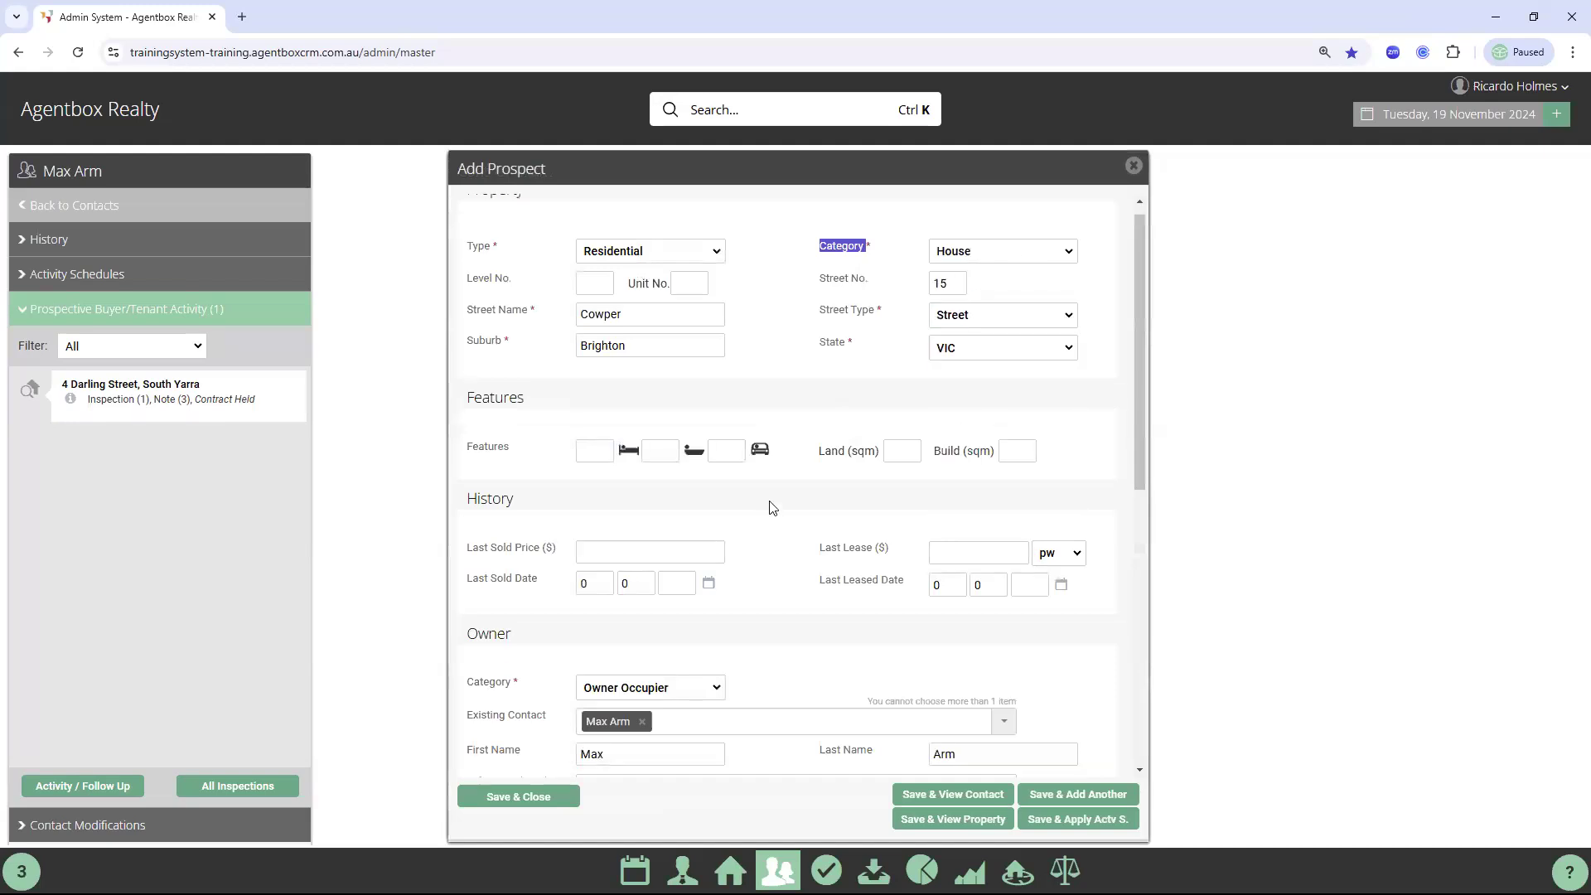
# Give the follow-up headline 'Owner follow up' and description 'Looking at selling in spring of 2026'
pyautogui.scroll(-1, 771, 508)
pyautogui.scroll(-3, 770, 508)
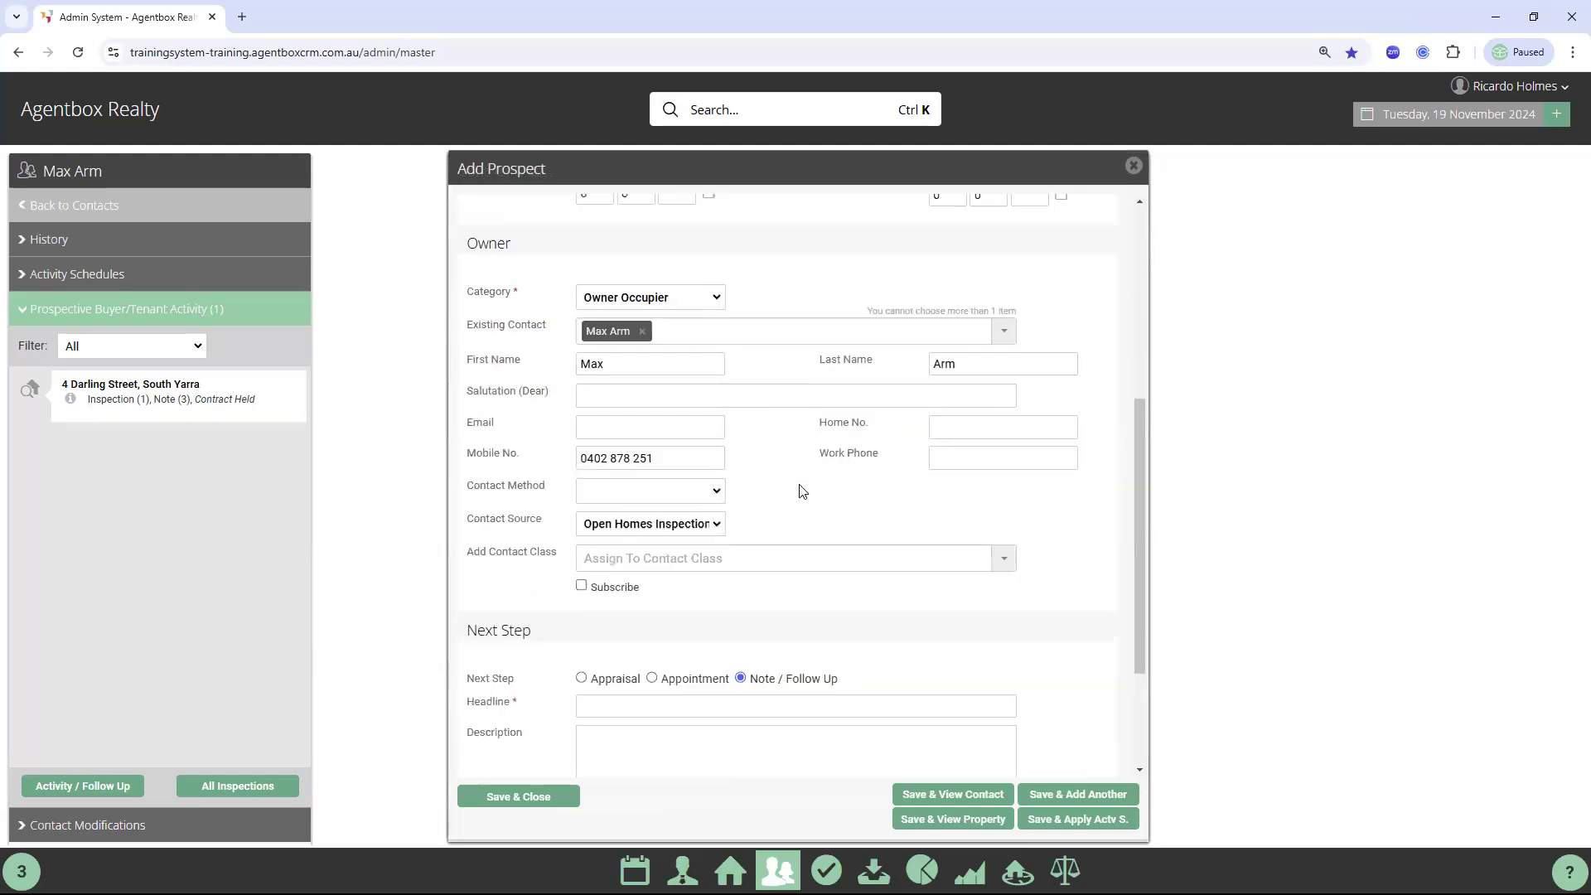
pyautogui.moveTo(471, 602); pyautogui.dragTo(542, 597)
pyautogui.click(541, 600)
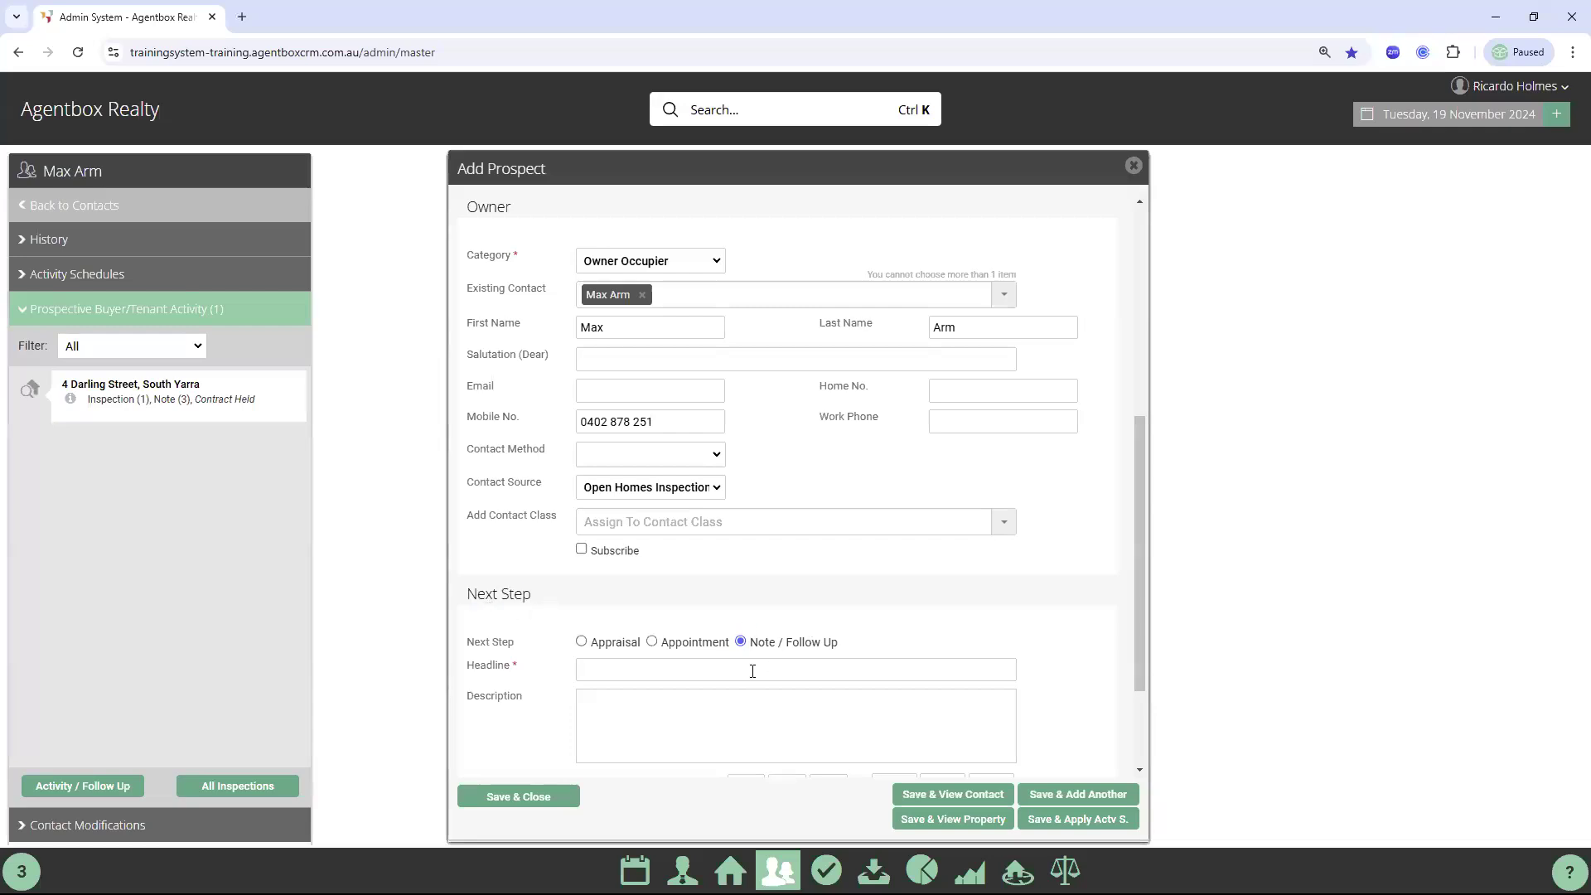
pyautogui.scroll(-2, 767, 633)
pyautogui.click(648, 518)
pyautogui.write('Own')
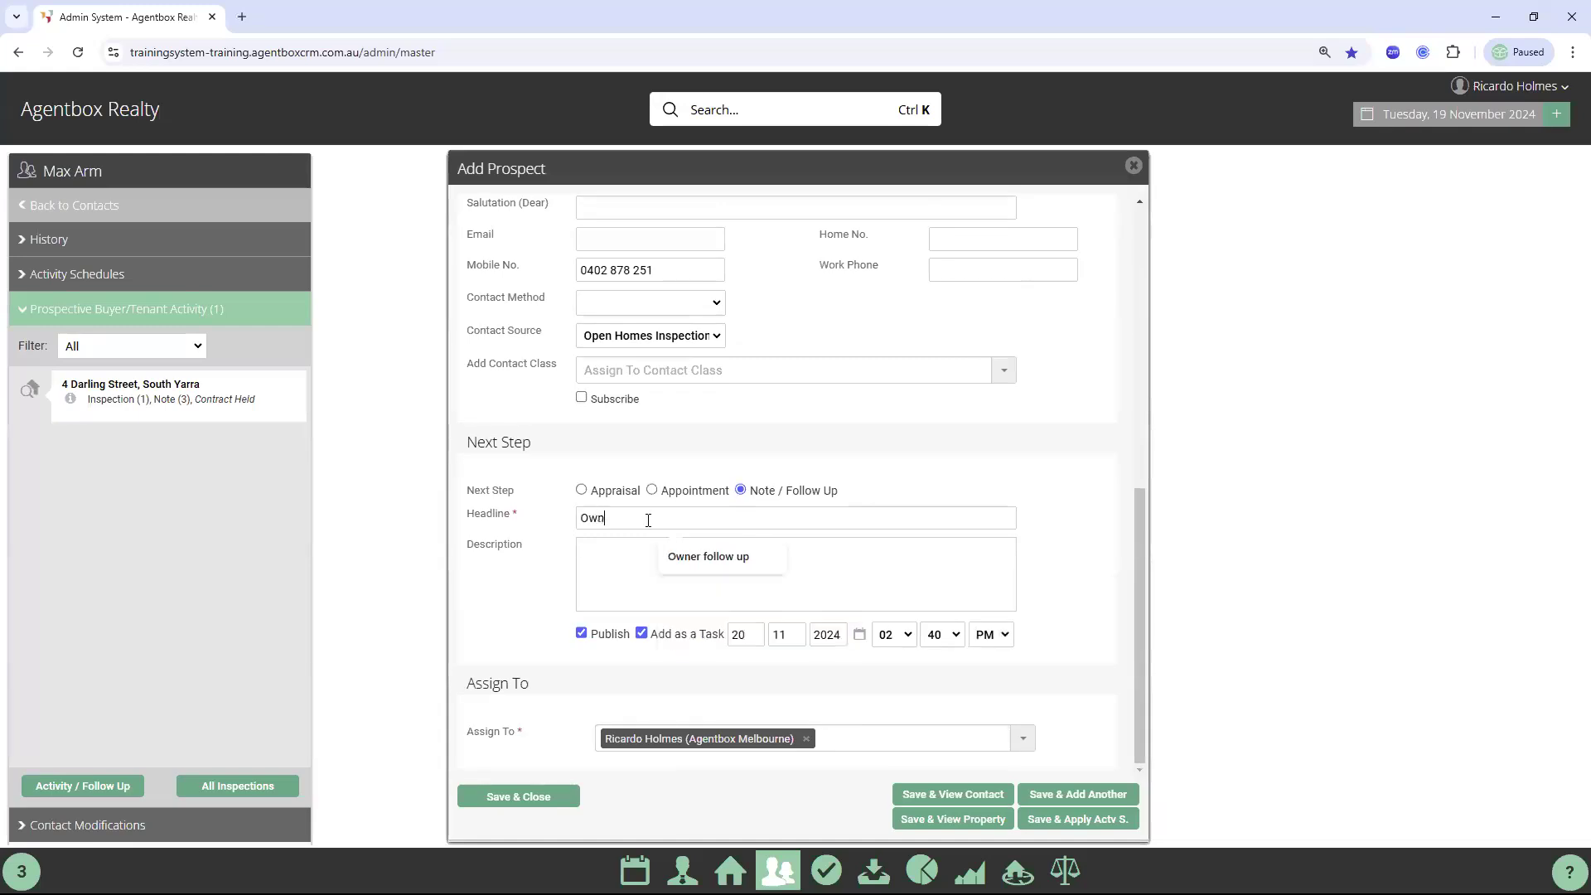
pyautogui.click(688, 556)
pyautogui.click(641, 557)
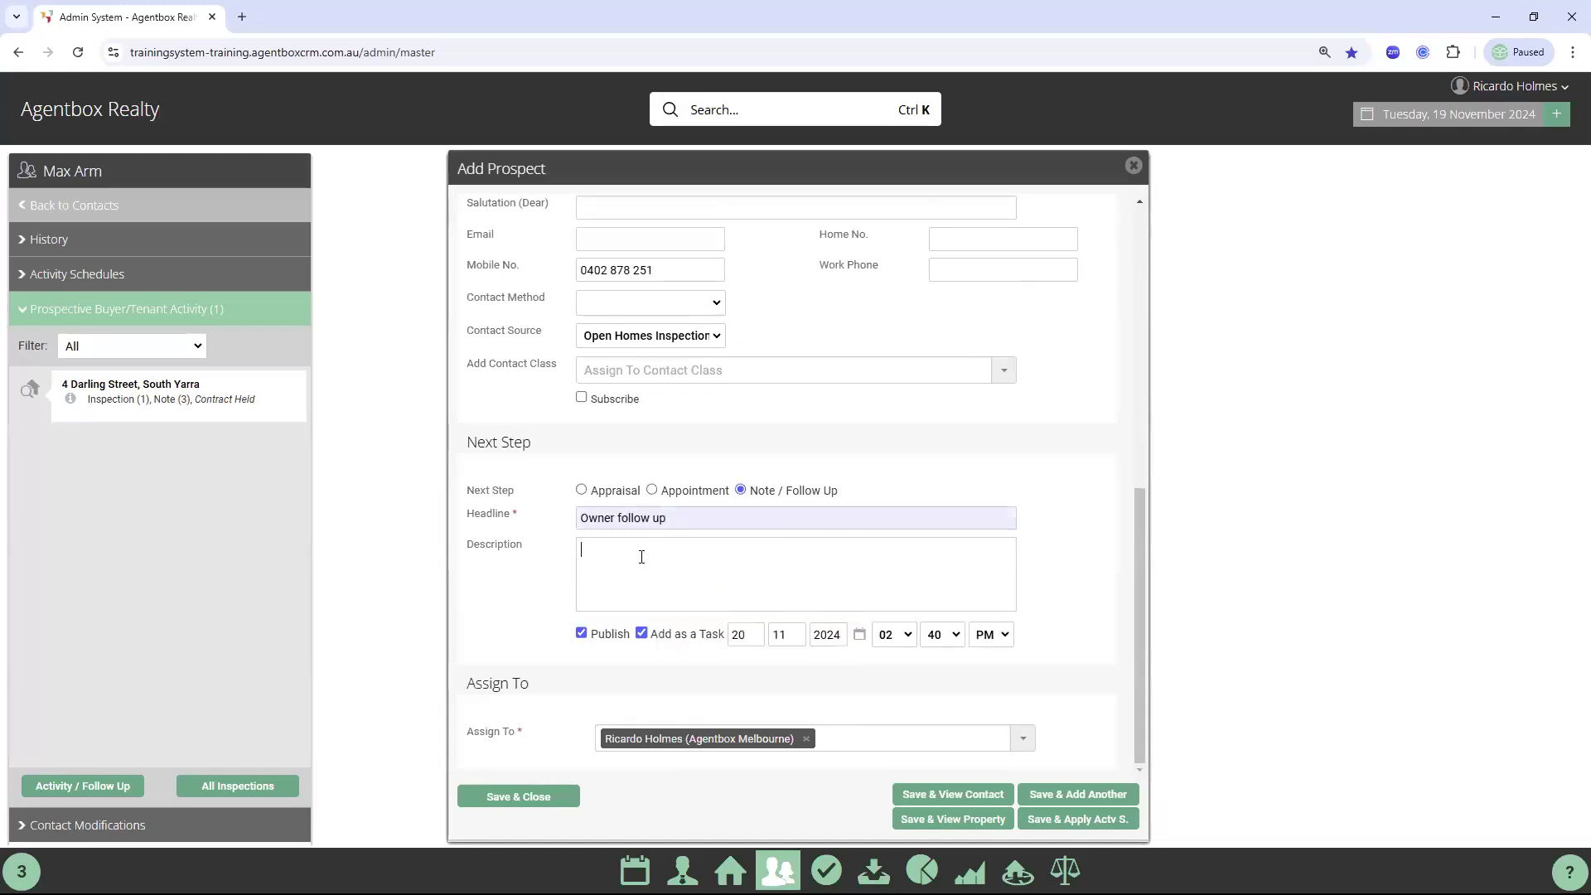
pyautogui.write('Looking at selling in spring of 2026')
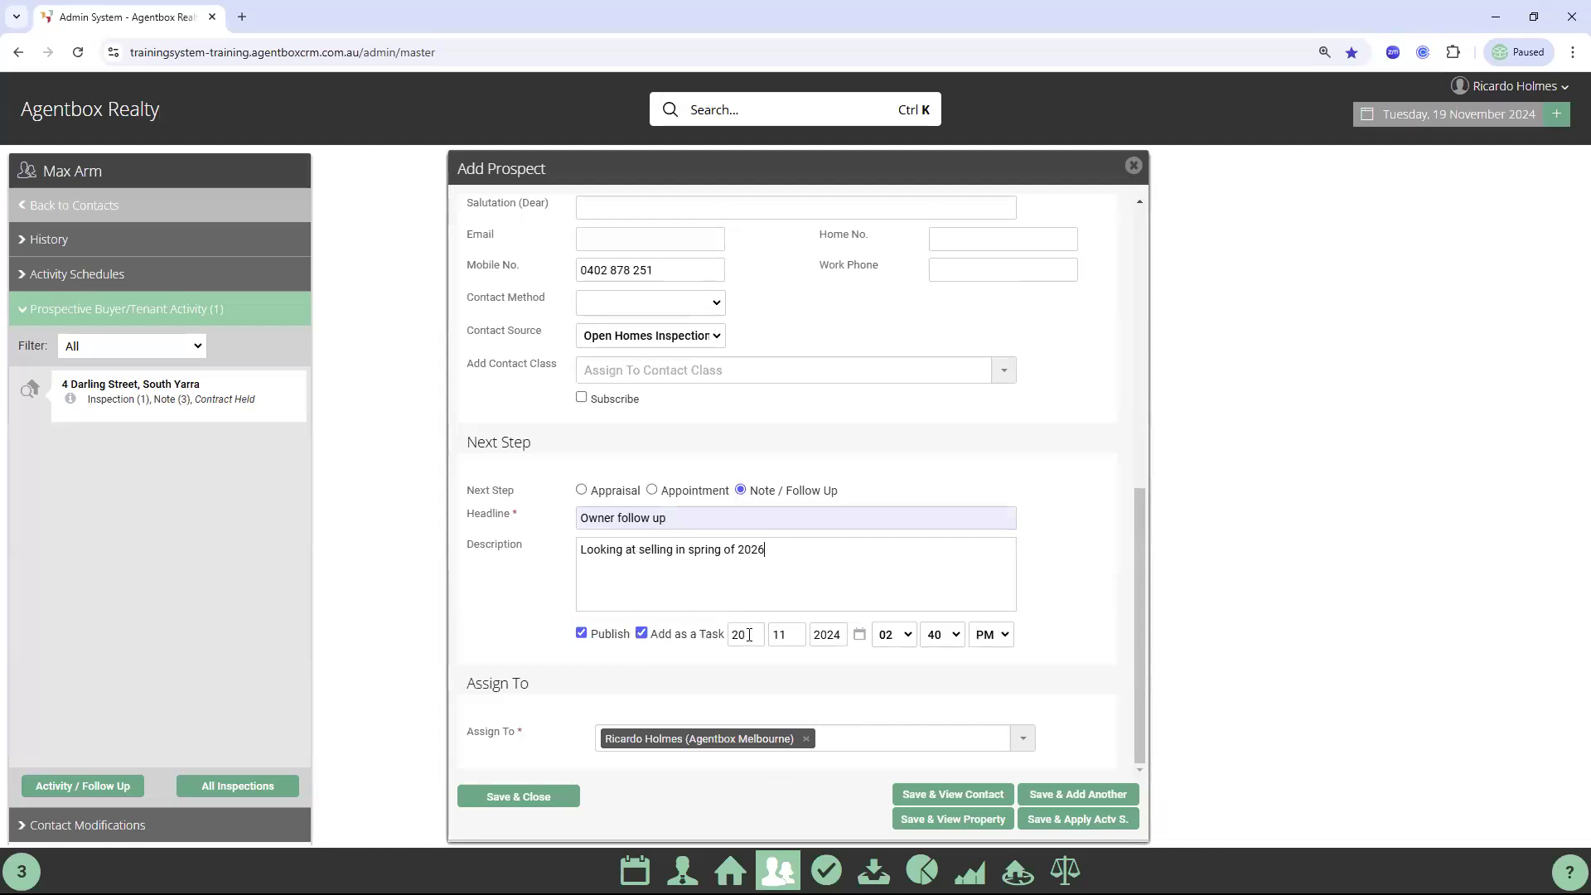
# Set the task date to 19/02/2025 and save and close the prospect
pyautogui.click(861, 637)
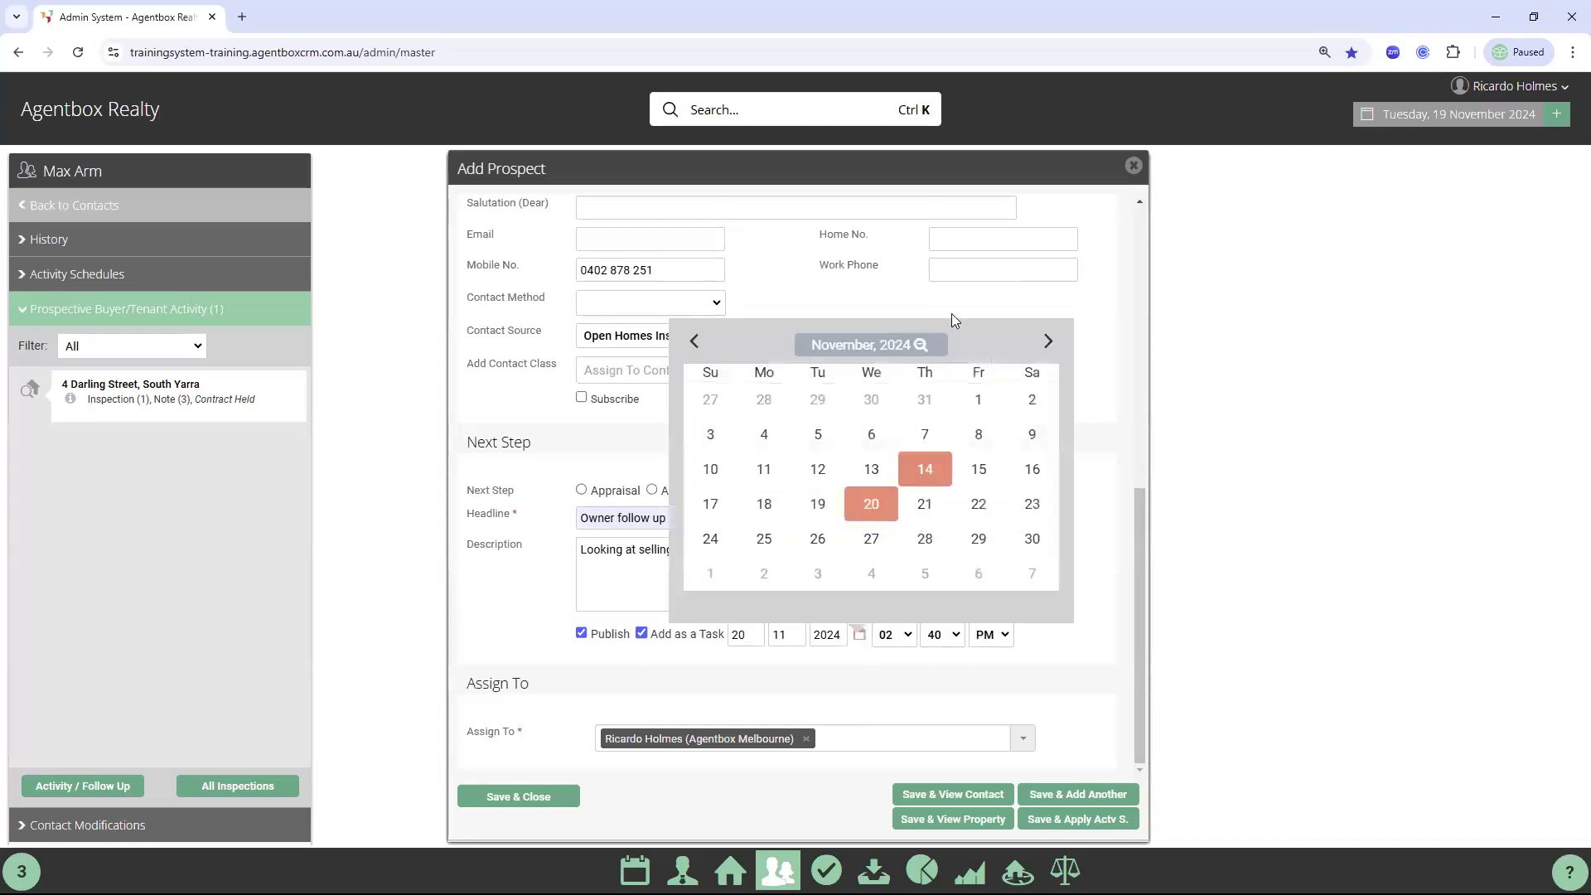
pyautogui.click(1048, 343)
pyautogui.click(1048, 342)
pyautogui.click(1048, 342)
pyautogui.click(875, 511)
pyautogui.click(524, 796)
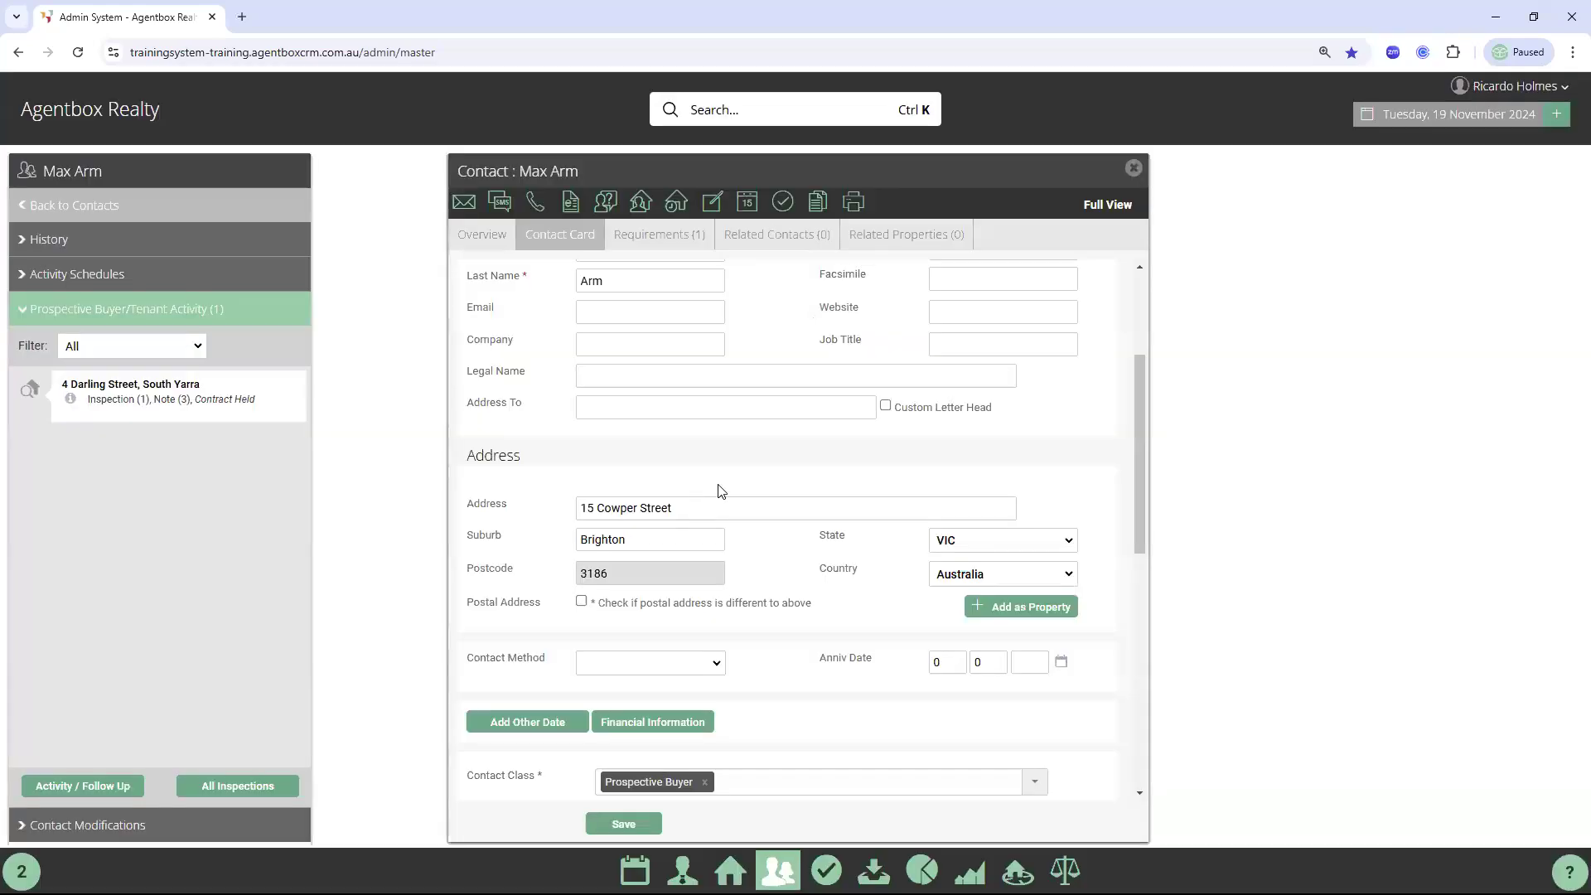
pyautogui.click(570, 234)
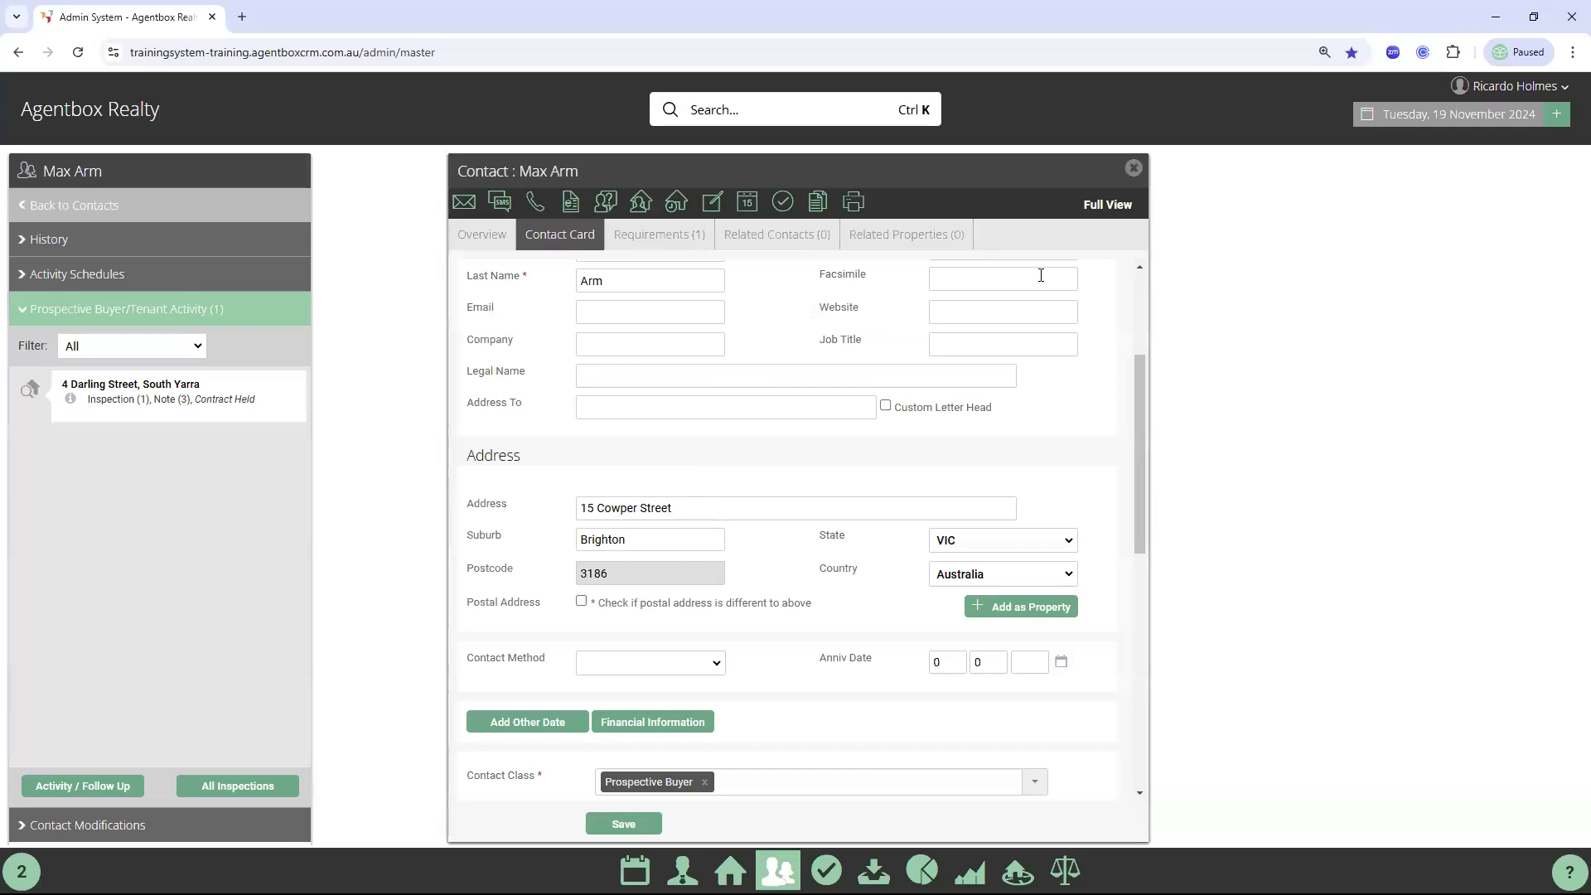
pyautogui.click(1107, 204)
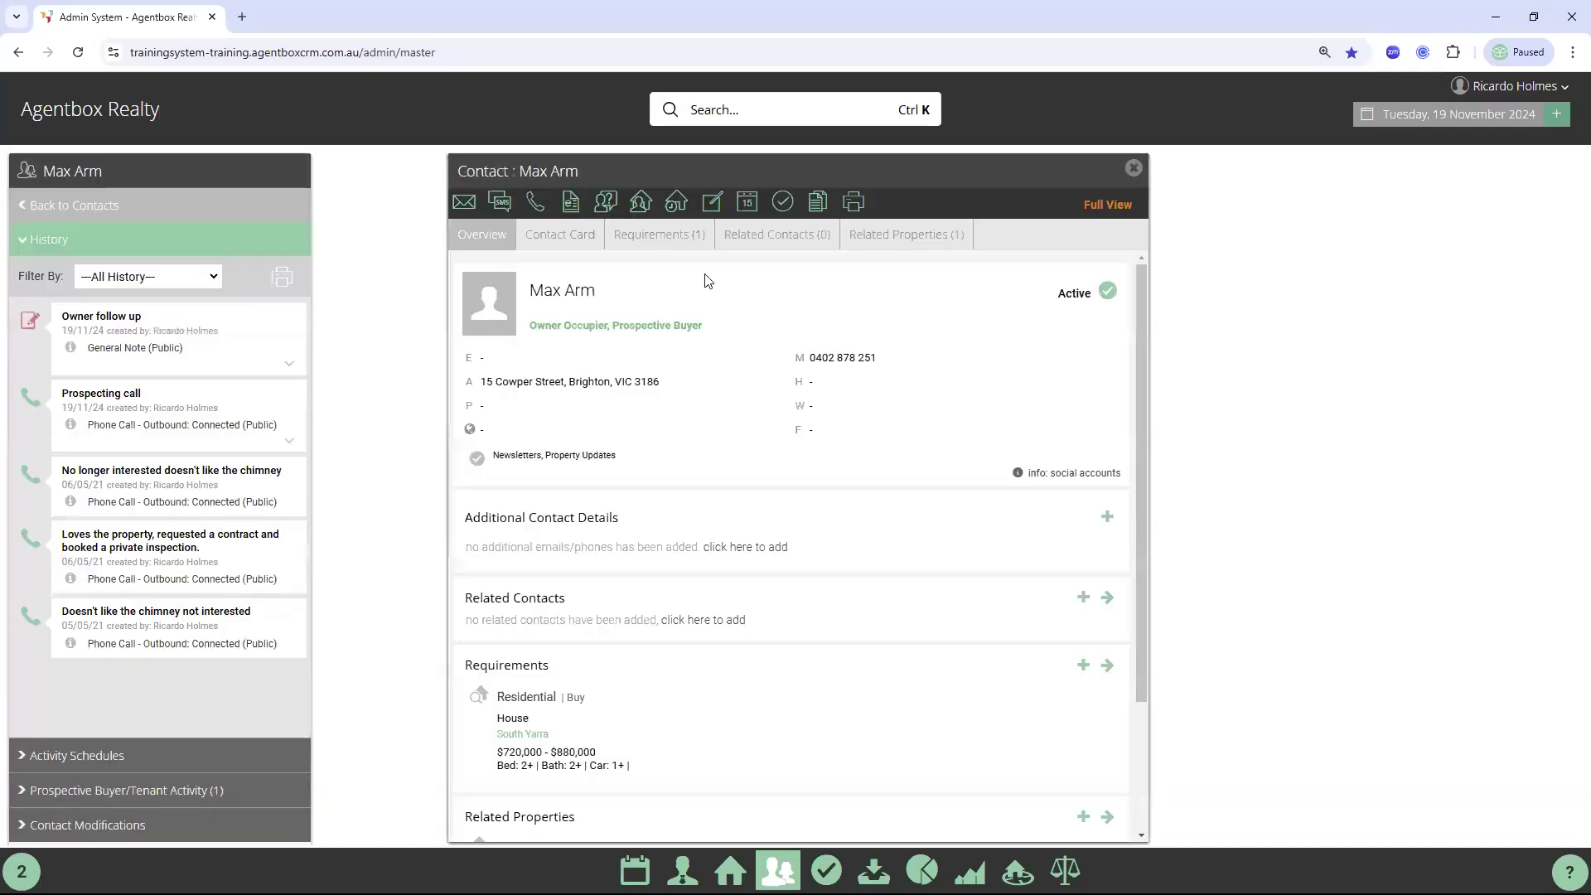
pyautogui.click(571, 240)
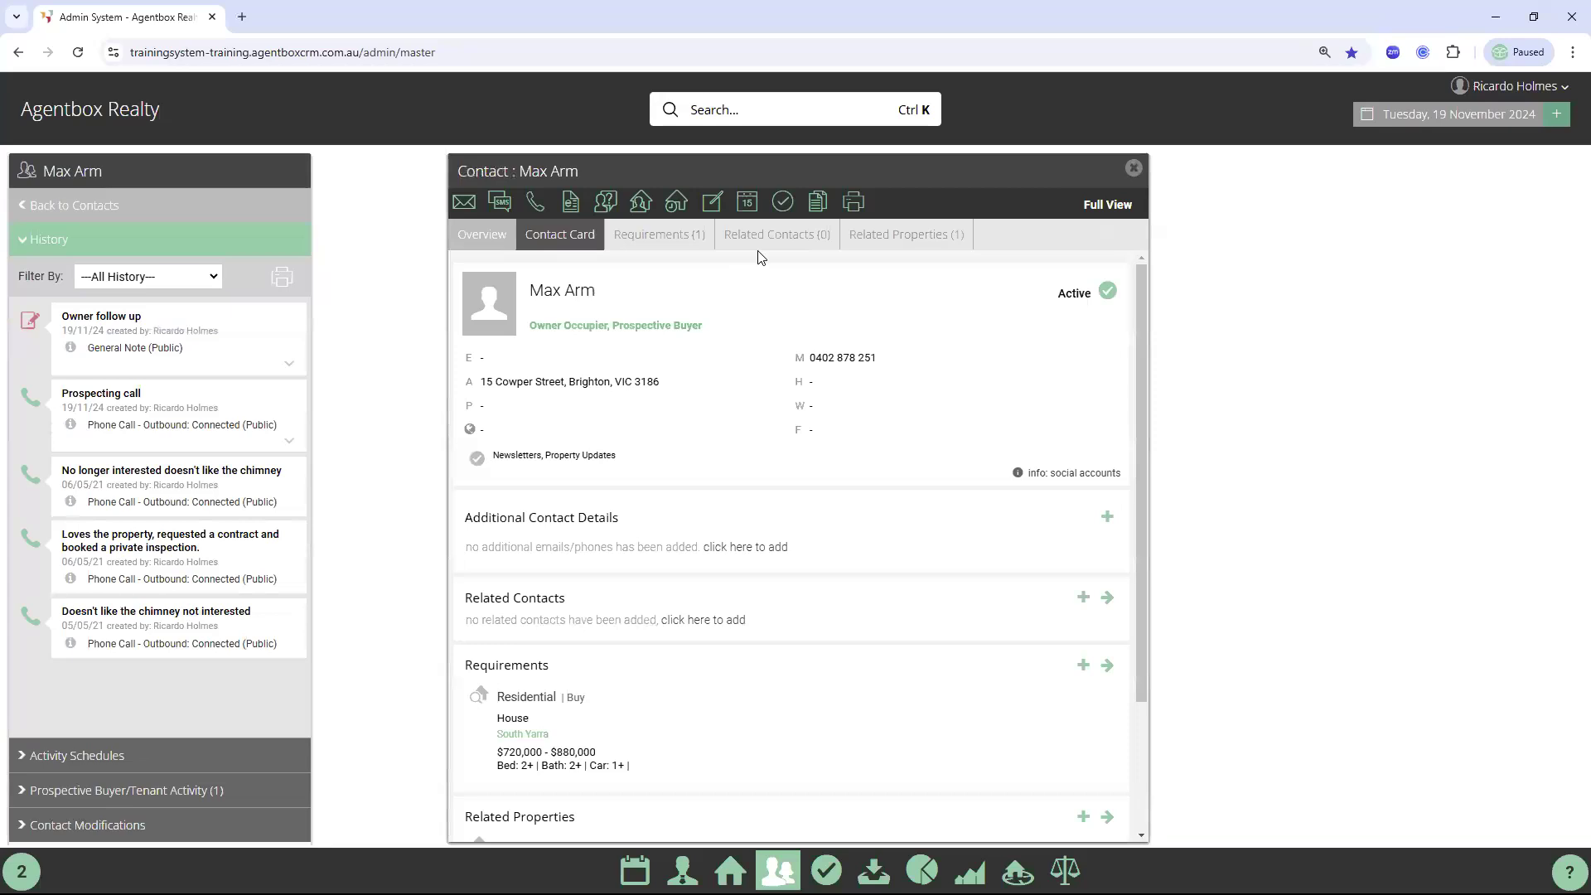
pyautogui.click(556, 242)
pyautogui.scroll(-1, 638, 614)
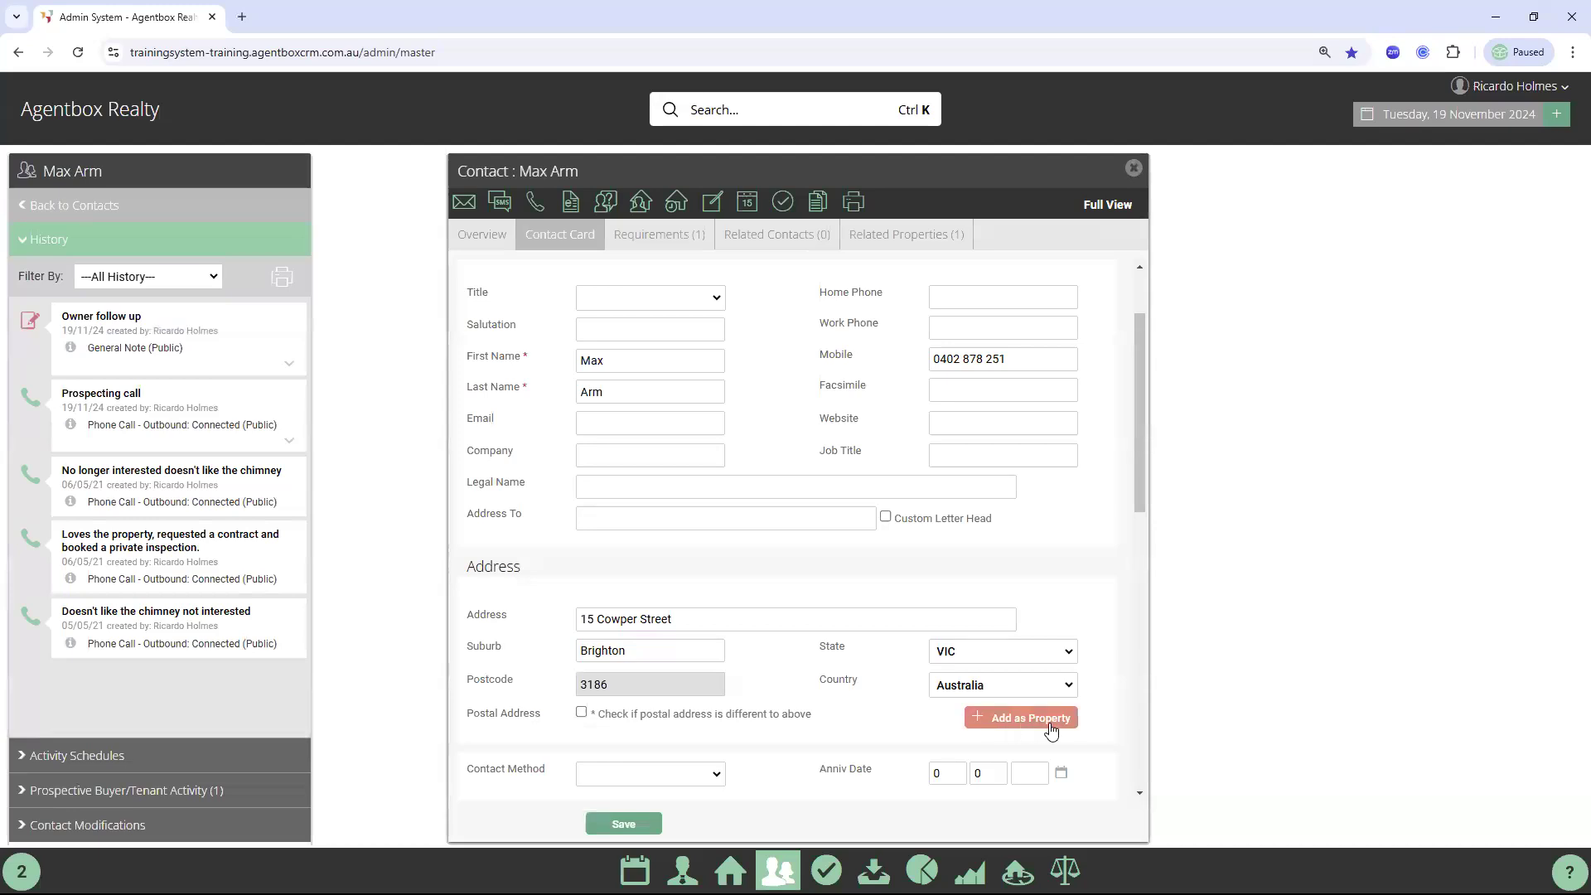
pyautogui.click(910, 243)
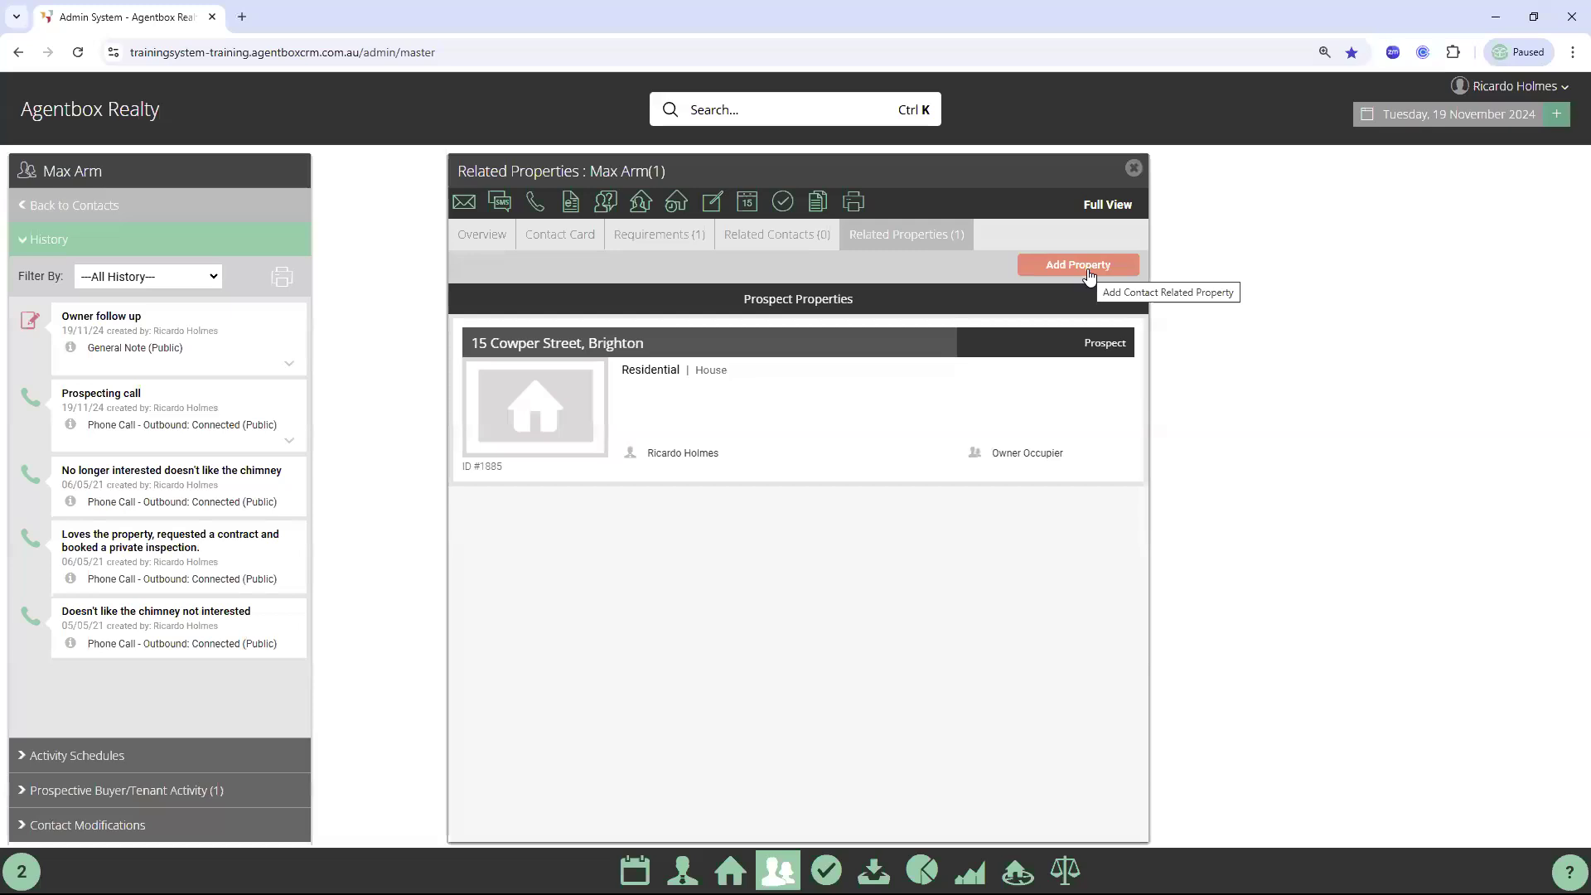
pyautogui.click(548, 251)
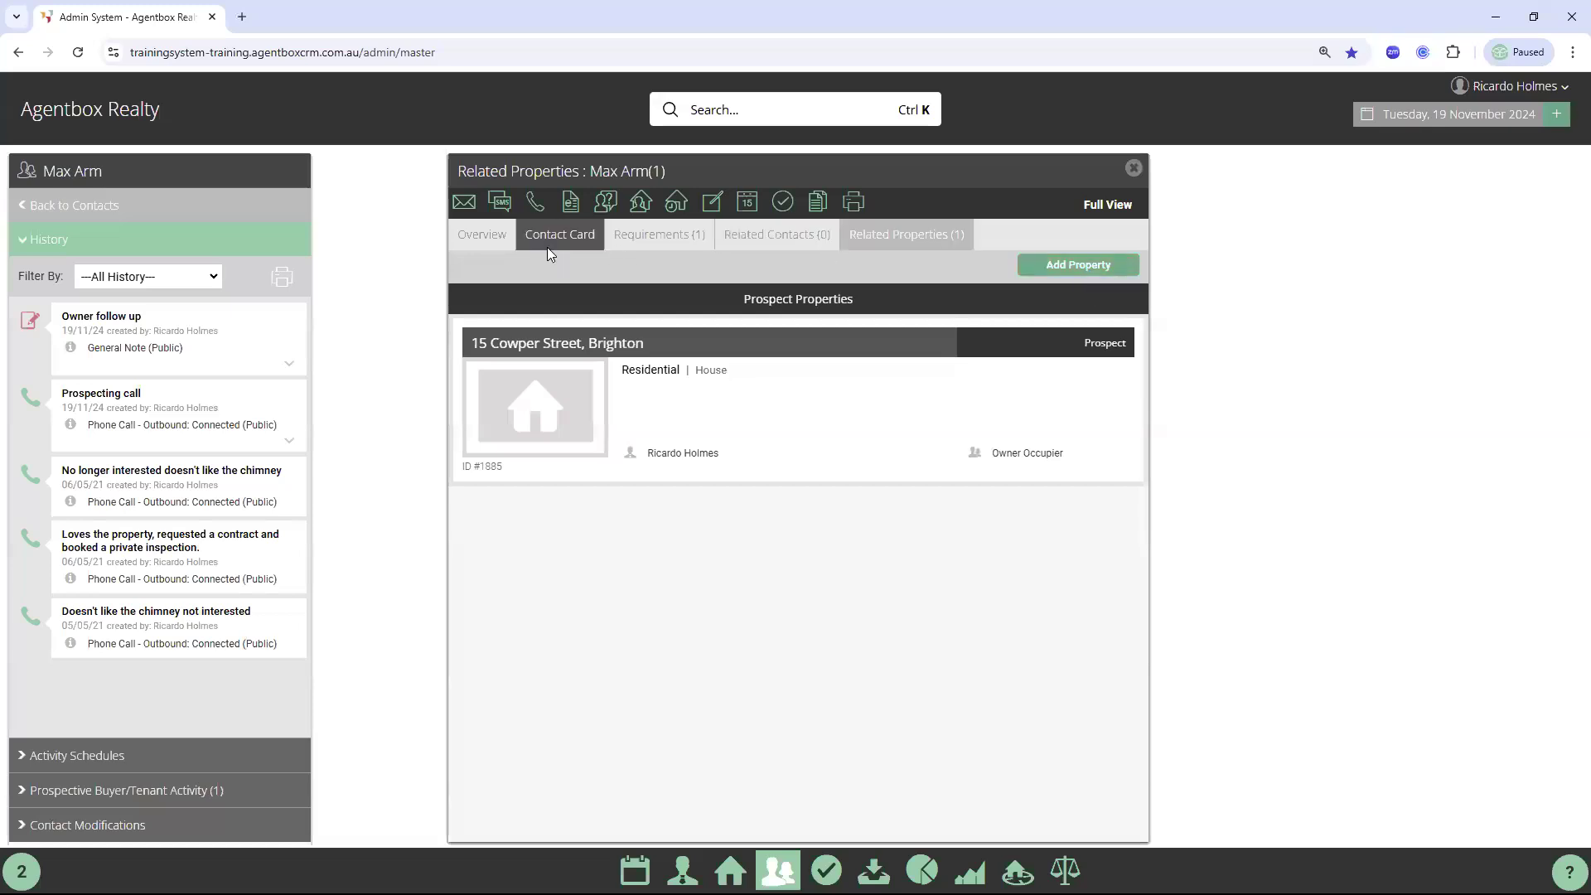
pyautogui.scroll(-5, 812, 487)
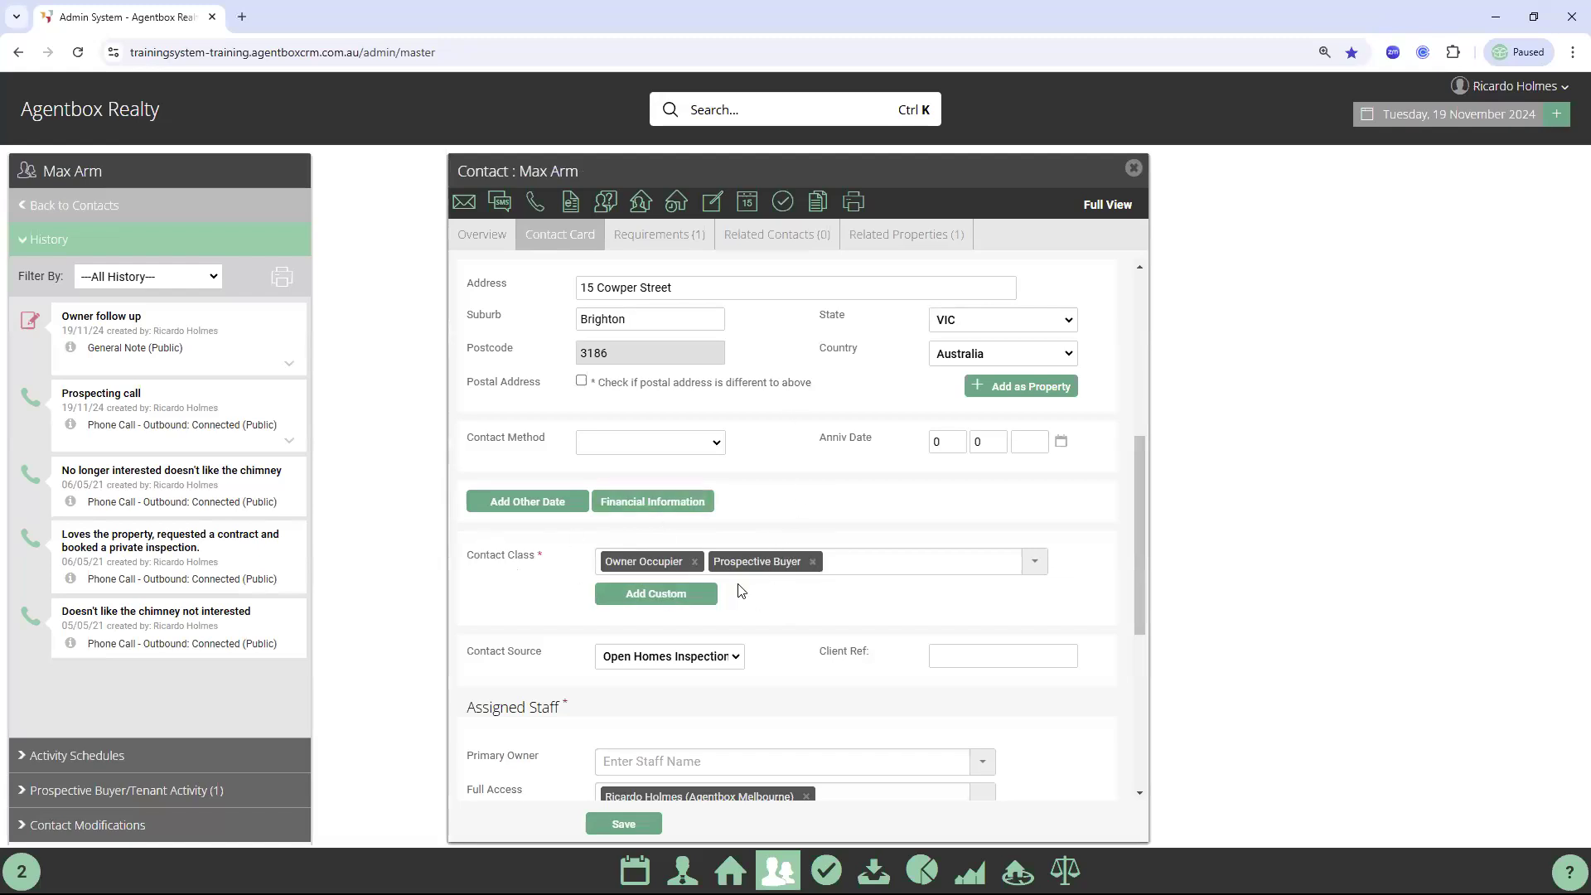
pyautogui.click(655, 235)
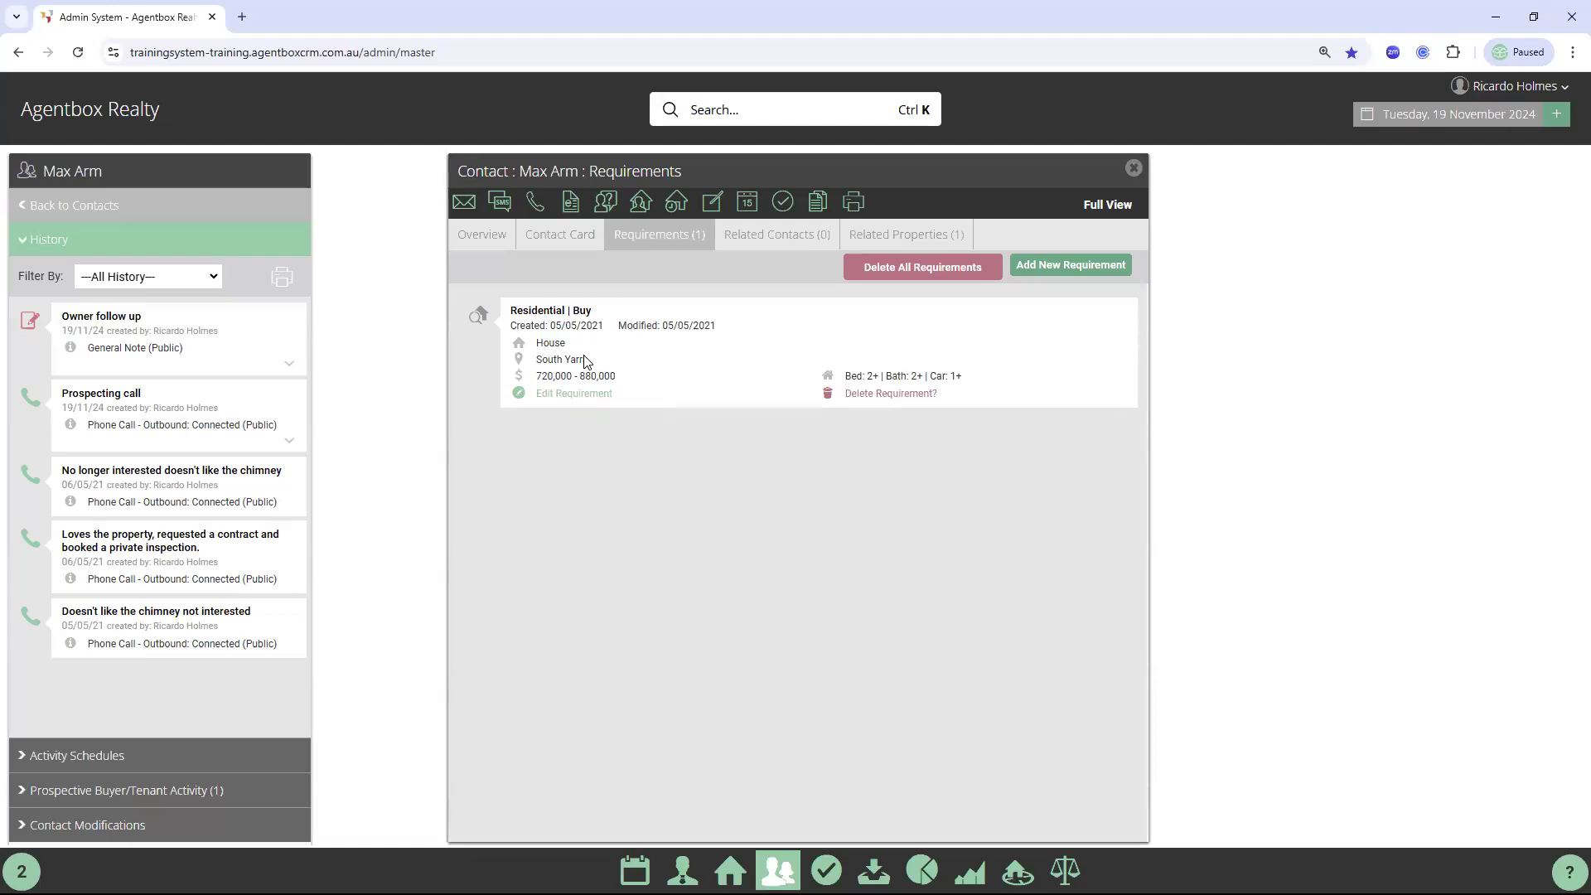
# Delete all the contact's requirements, confirming with Yes, and start a new requirement
pyautogui.click(916, 273)
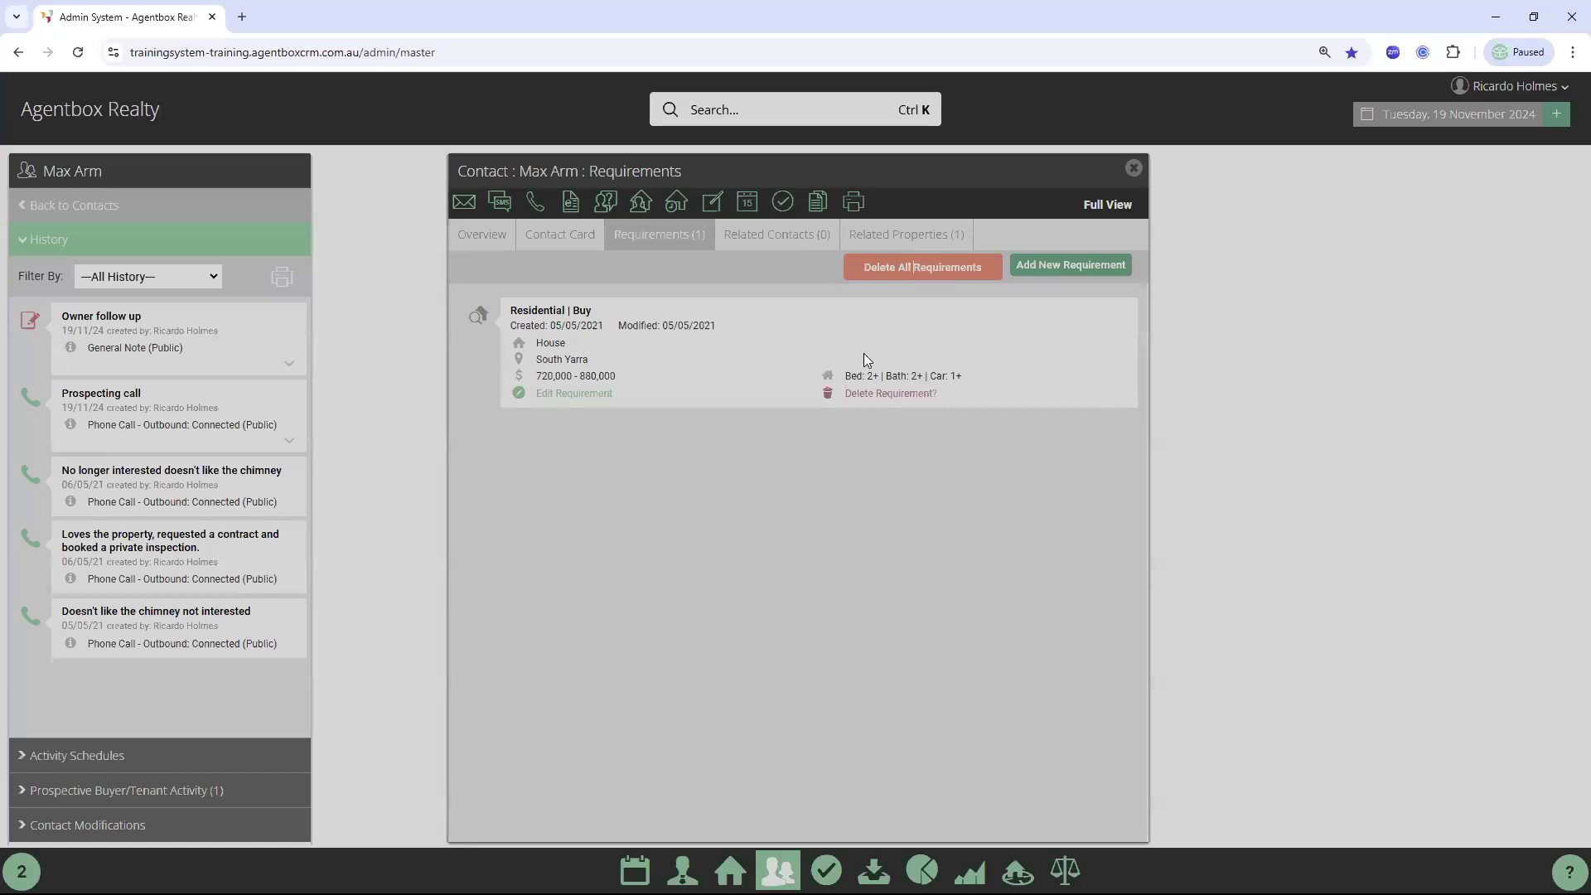
pyautogui.click(852, 470)
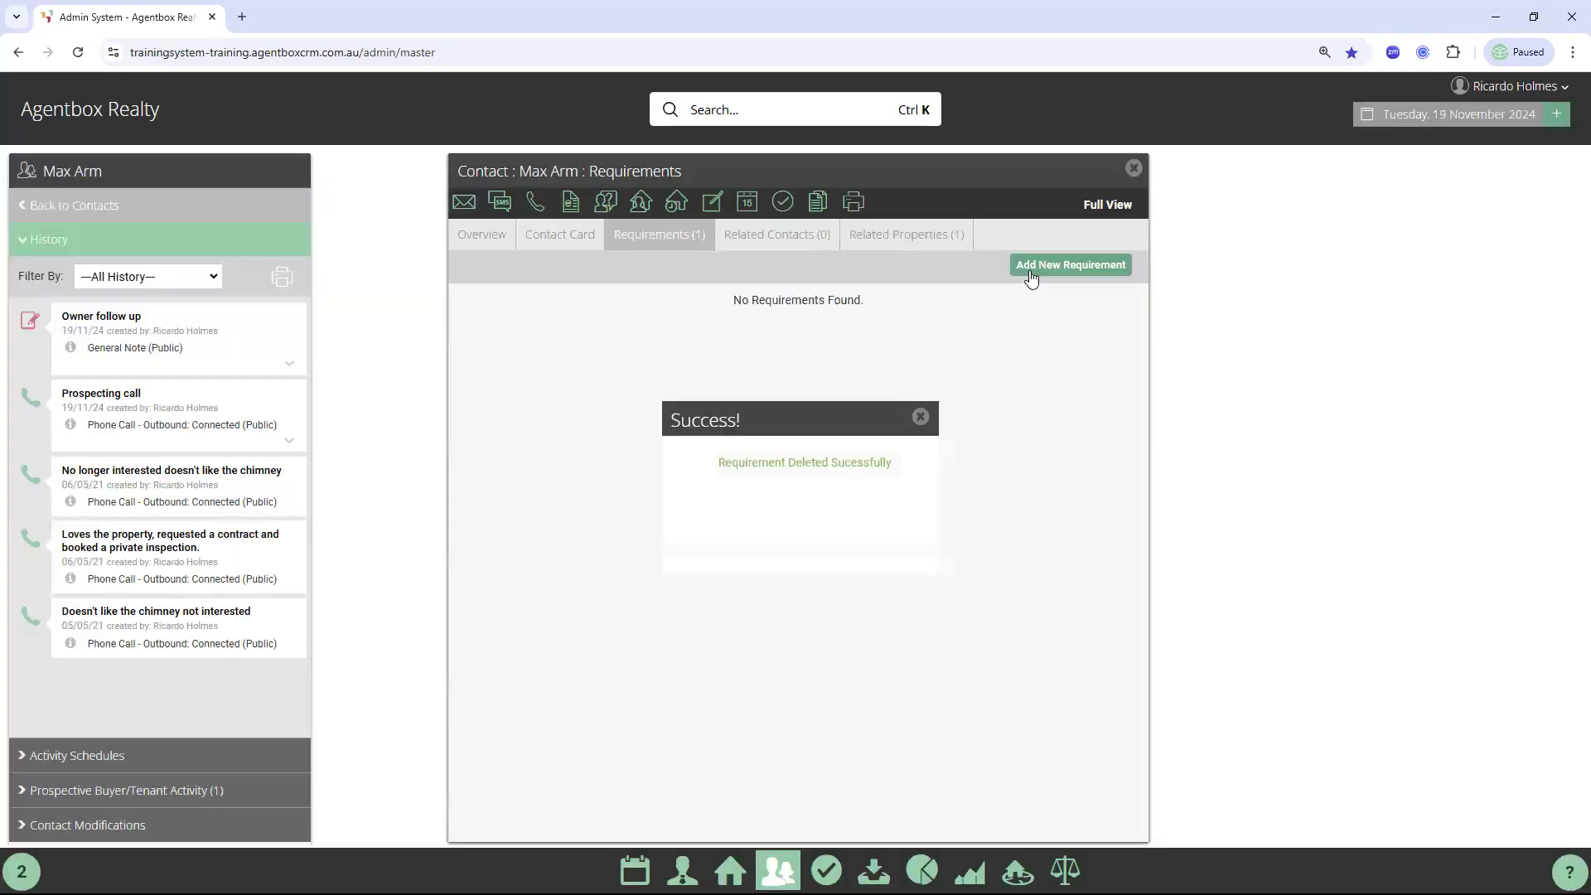
pyautogui.click(1069, 267)
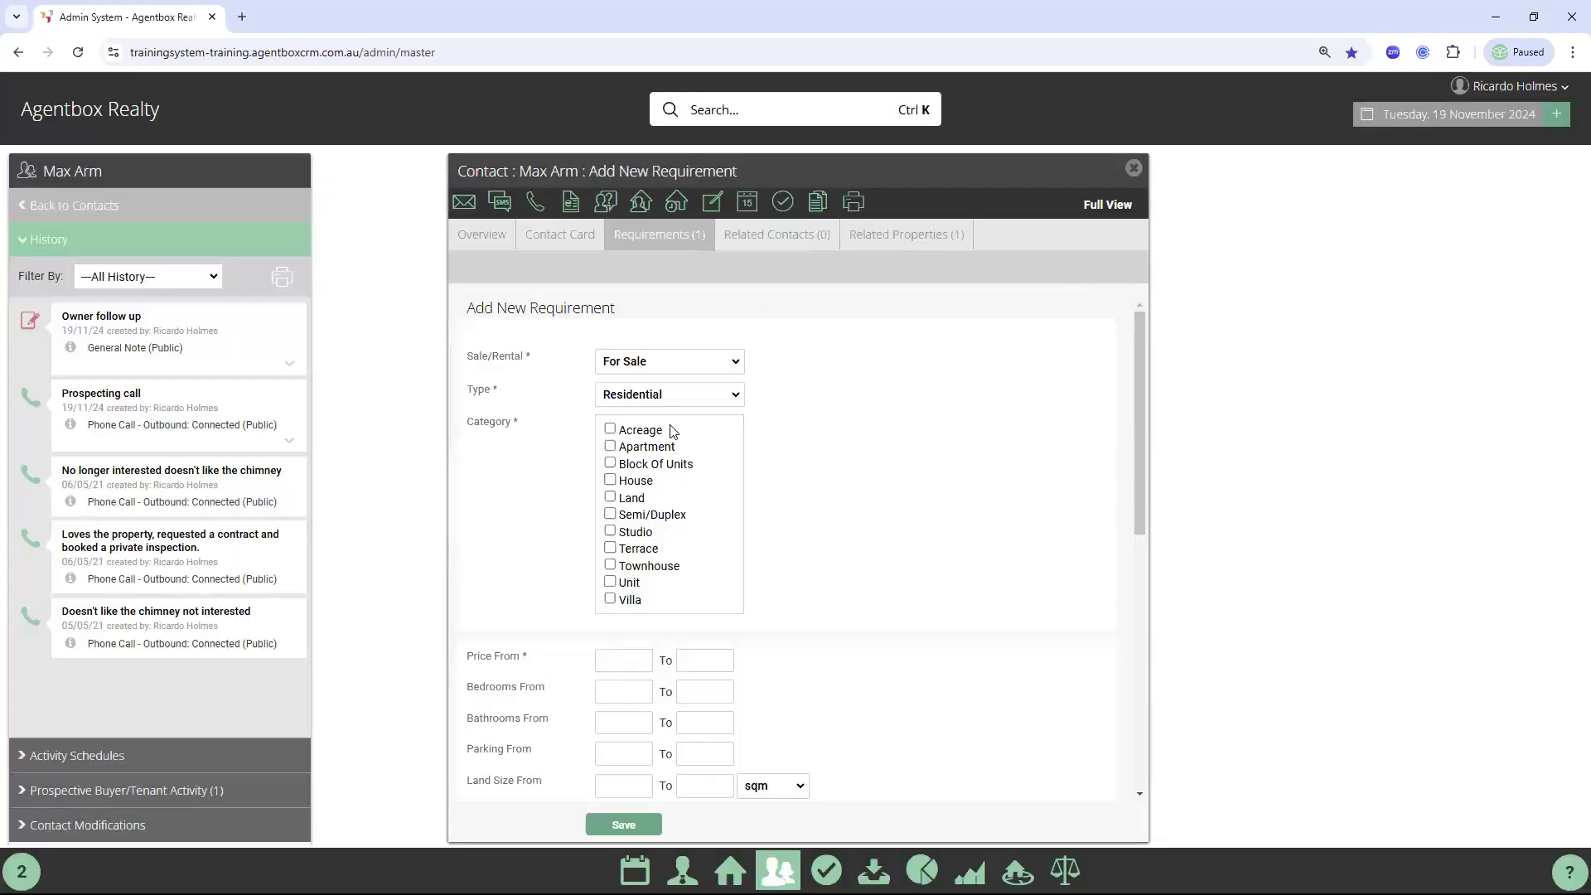
# Choose Apartment and Townhouse, price 5000000 to 1200000, 2+ bedrooms and 1+ parking
pyautogui.click(654, 449)
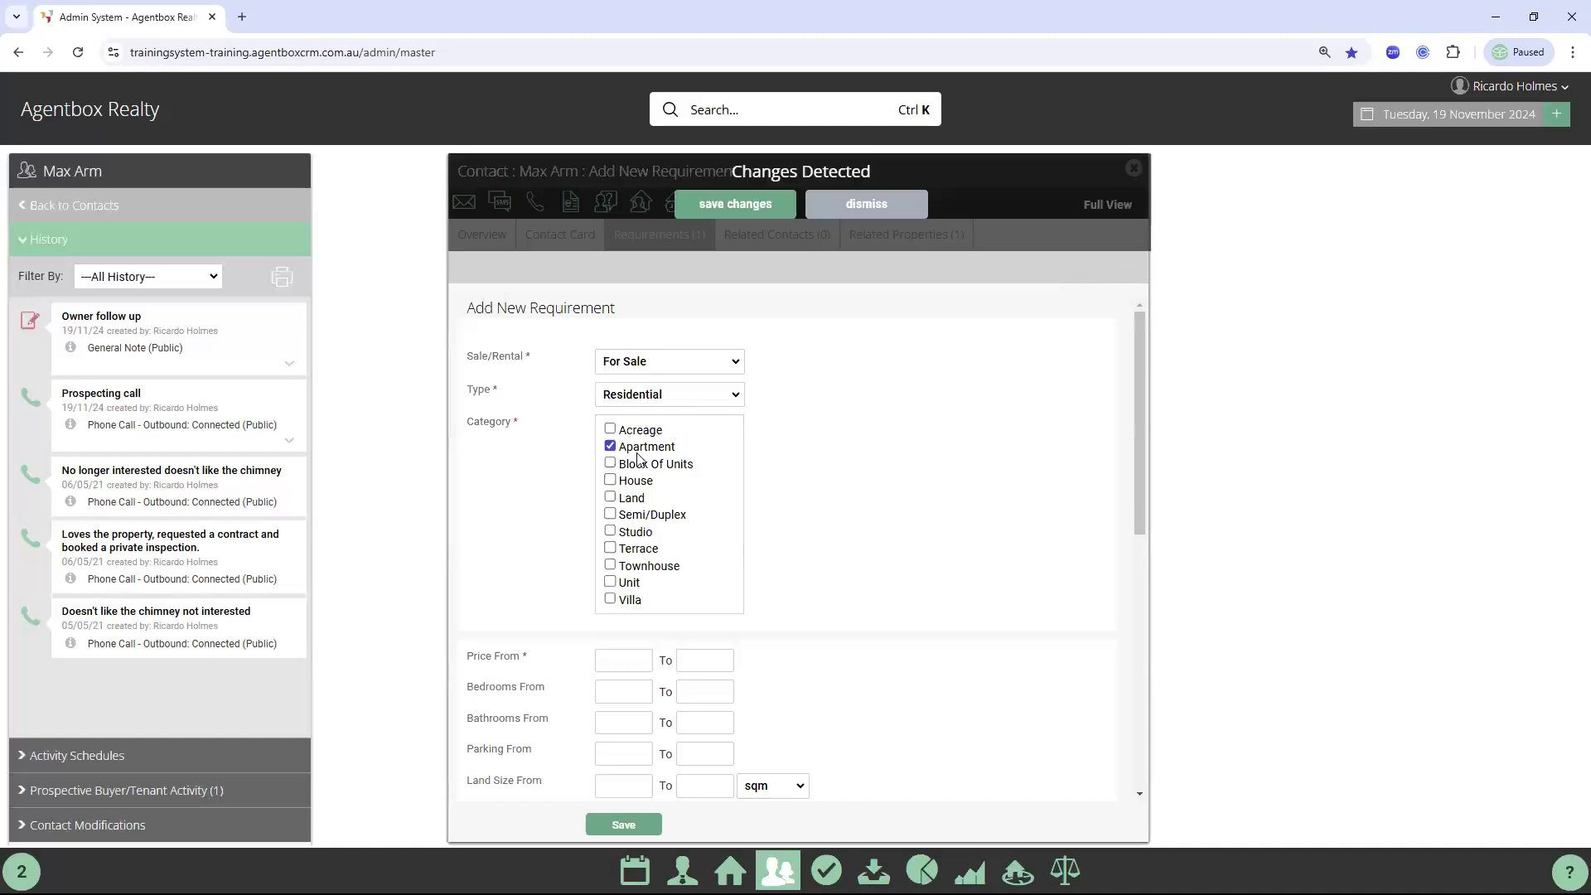
pyautogui.click(611, 565)
pyautogui.click(616, 662)
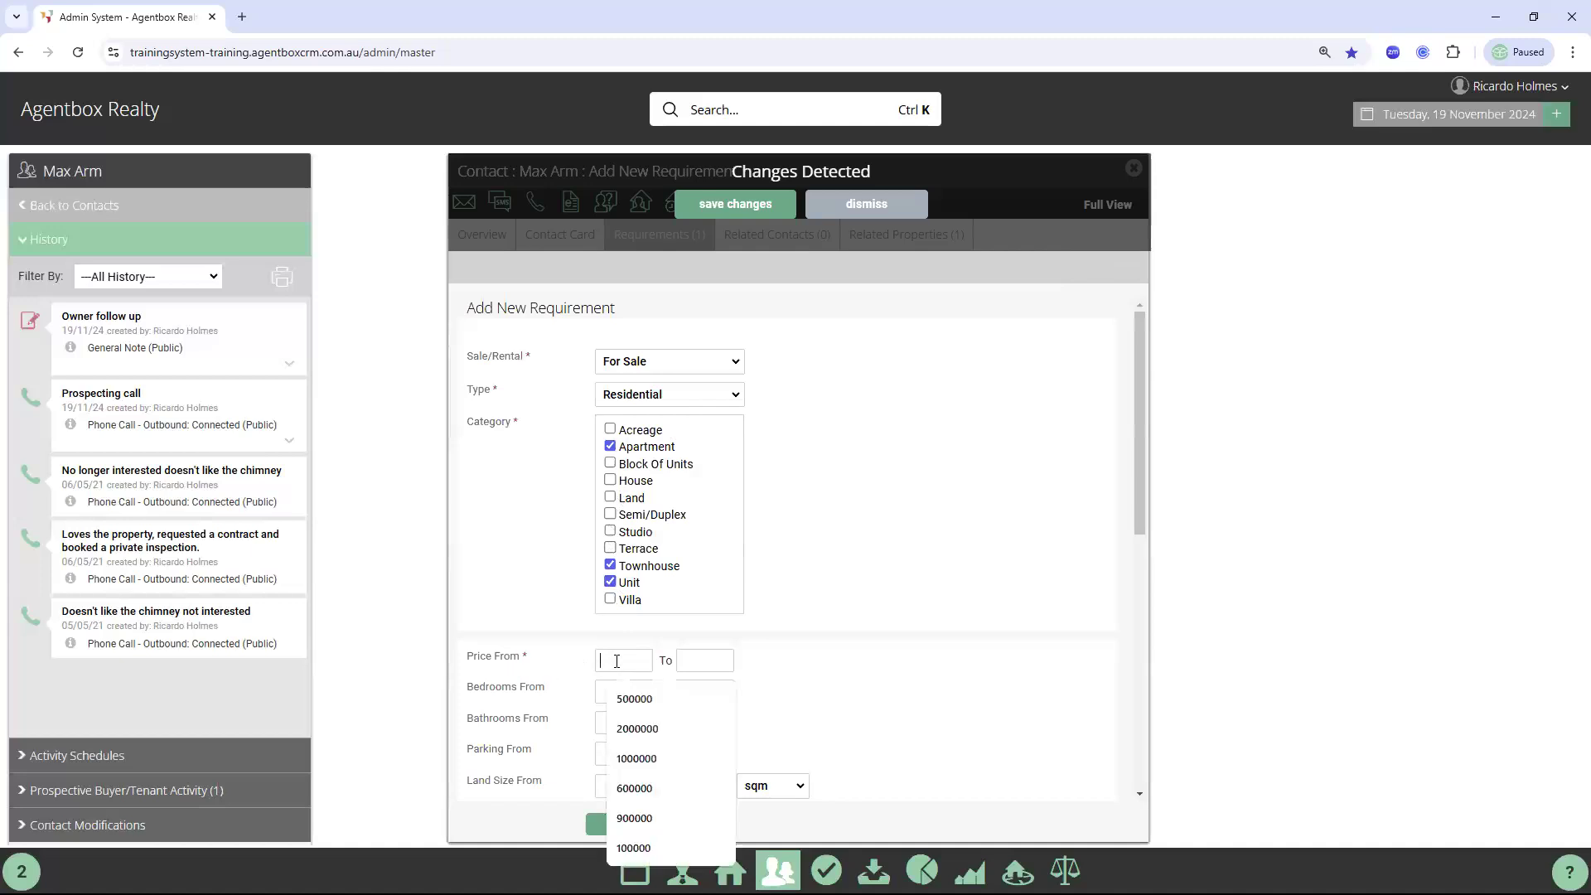
pyautogui.write('500')
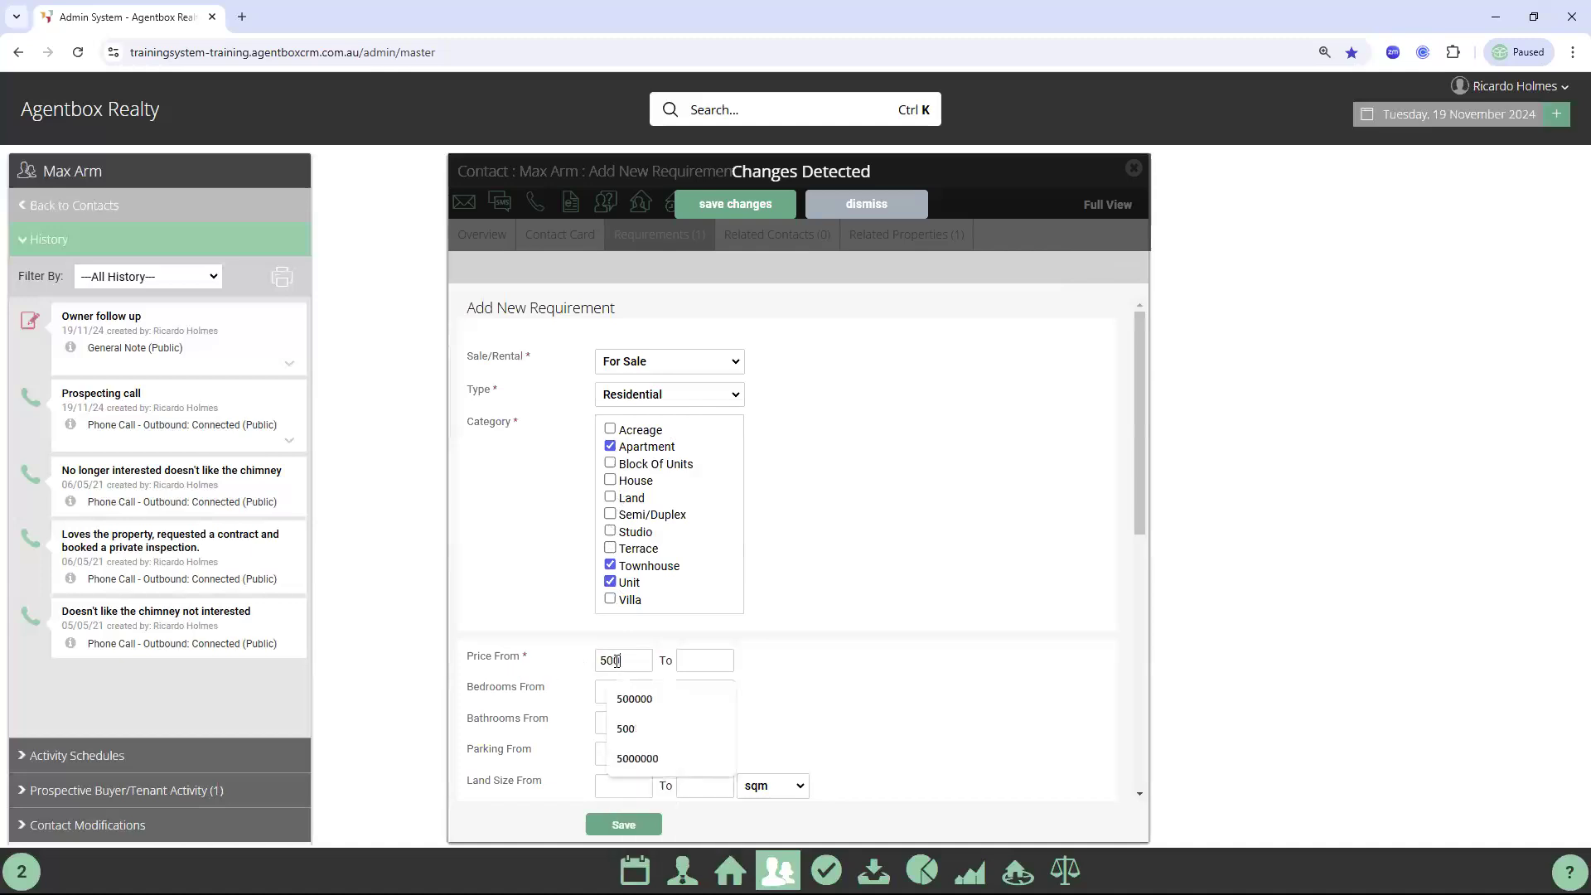
pyautogui.write('0000')
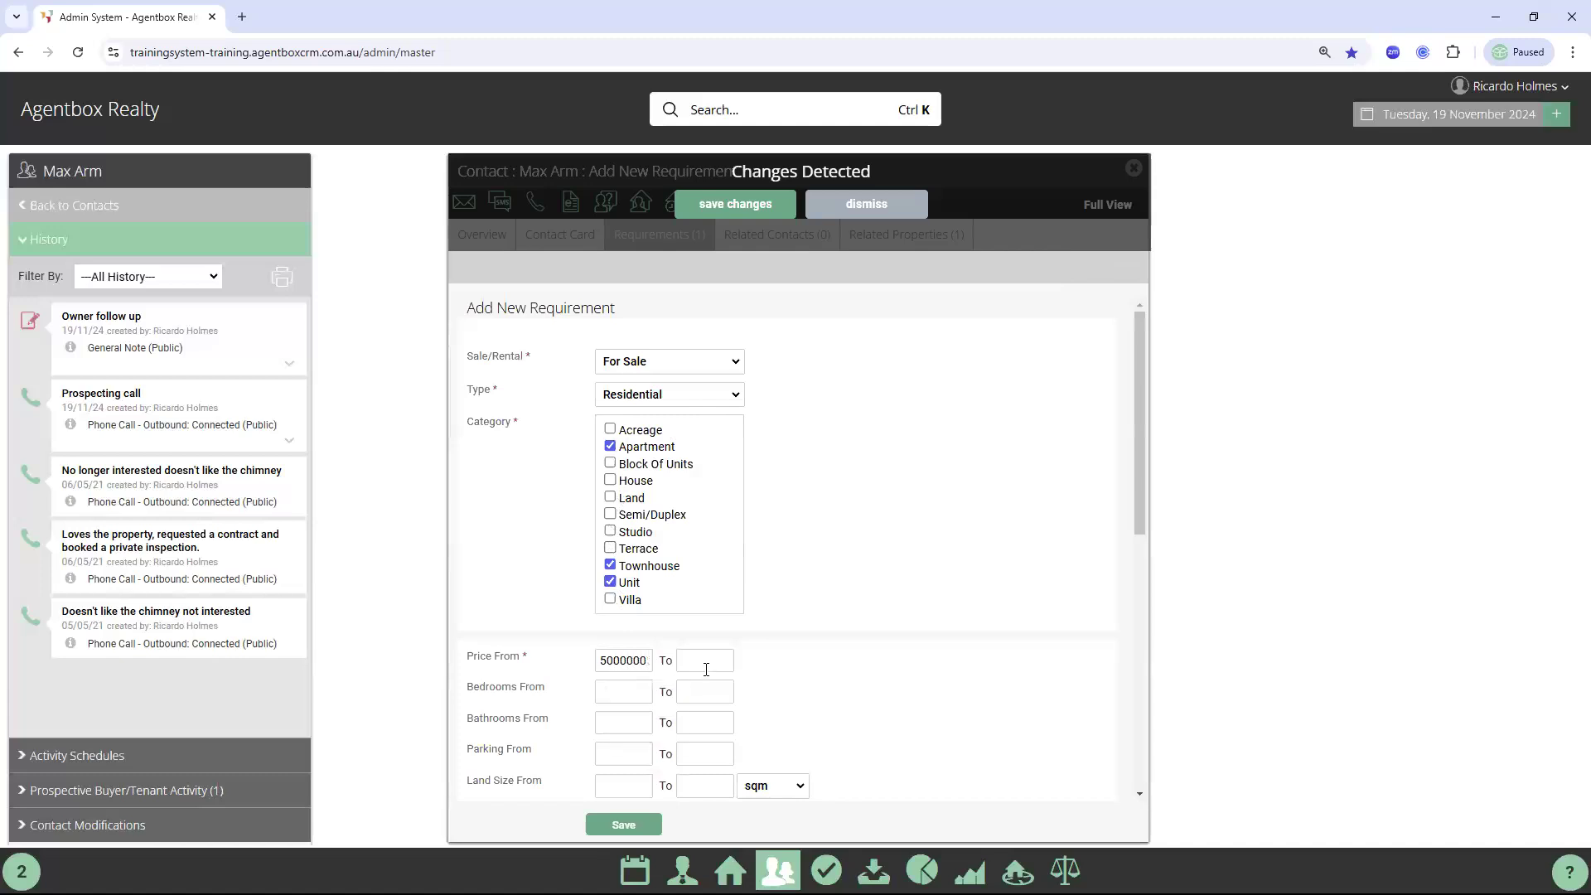
pyautogui.click(704, 661)
pyautogui.write('1200000')
pyautogui.click(599, 689)
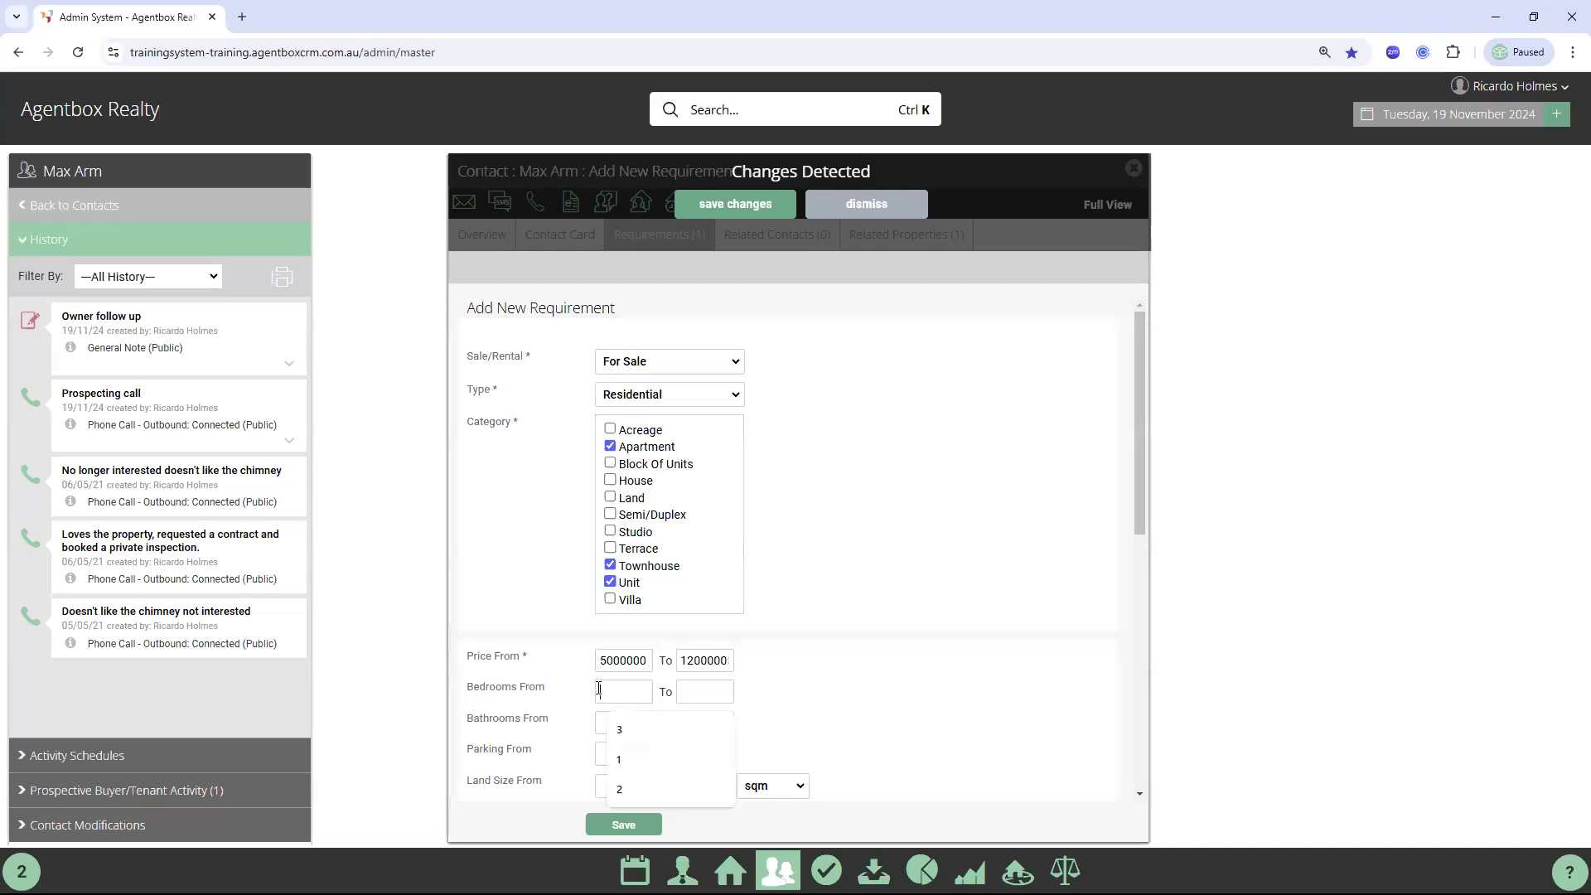
pyautogui.write('2')
pyautogui.scroll(-1, 628, 610)
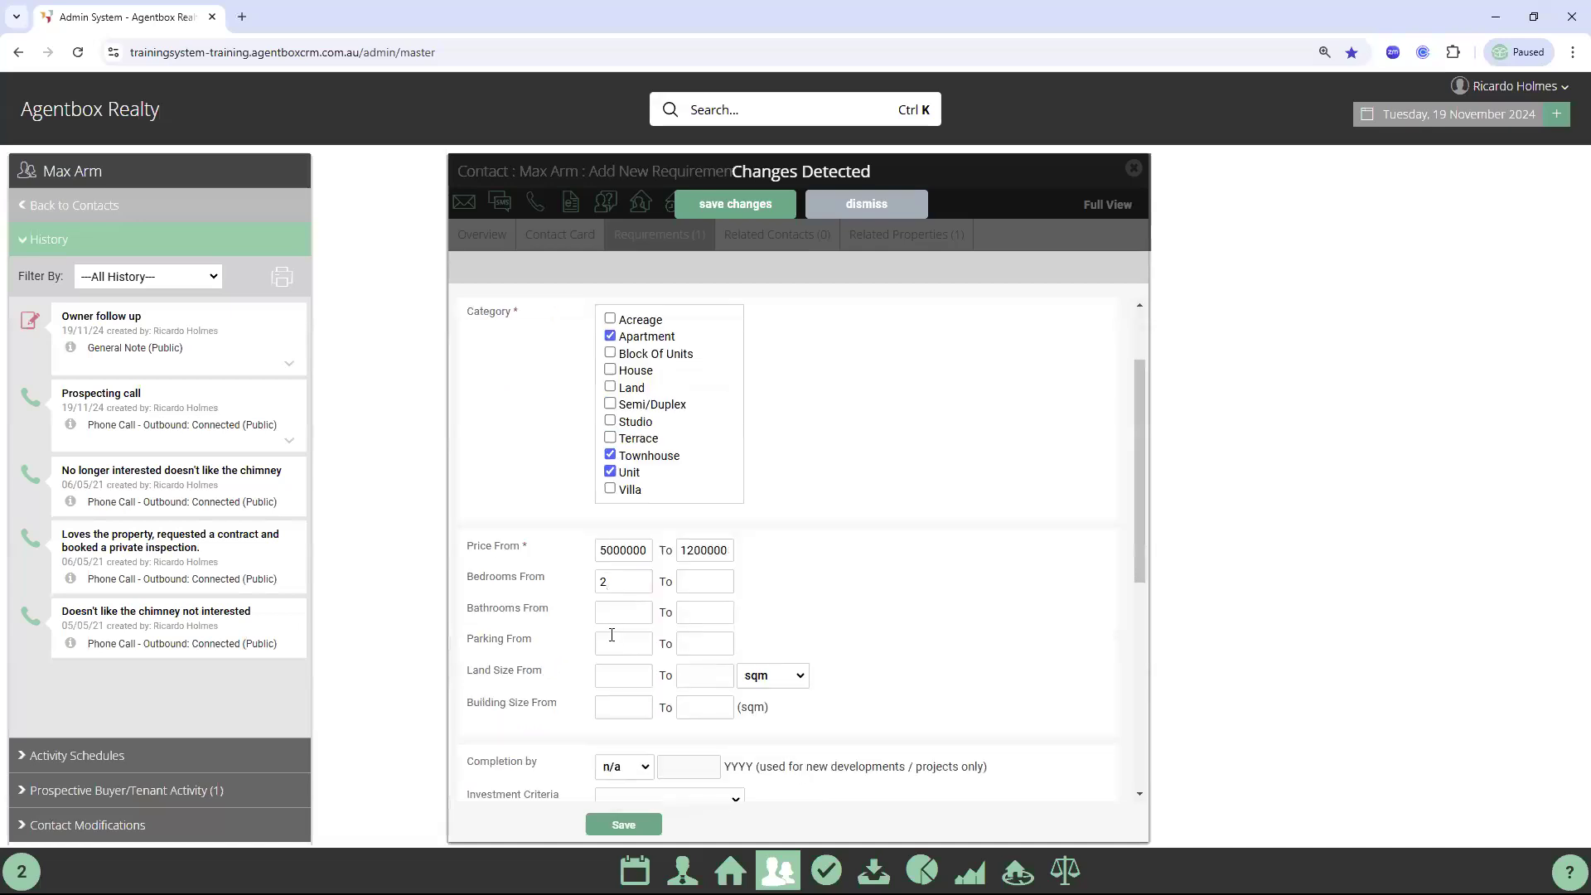
pyautogui.click(610, 640)
pyautogui.write('1')
# Add Southbank (3006) and Brighton (3186) as suburbs and save the requirement
pyautogui.scroll(-1, 842, 636)
pyautogui.scroll(-2, 842, 636)
pyautogui.click(649, 673)
pyautogui.write('southbank')
pyautogui.click(655, 702)
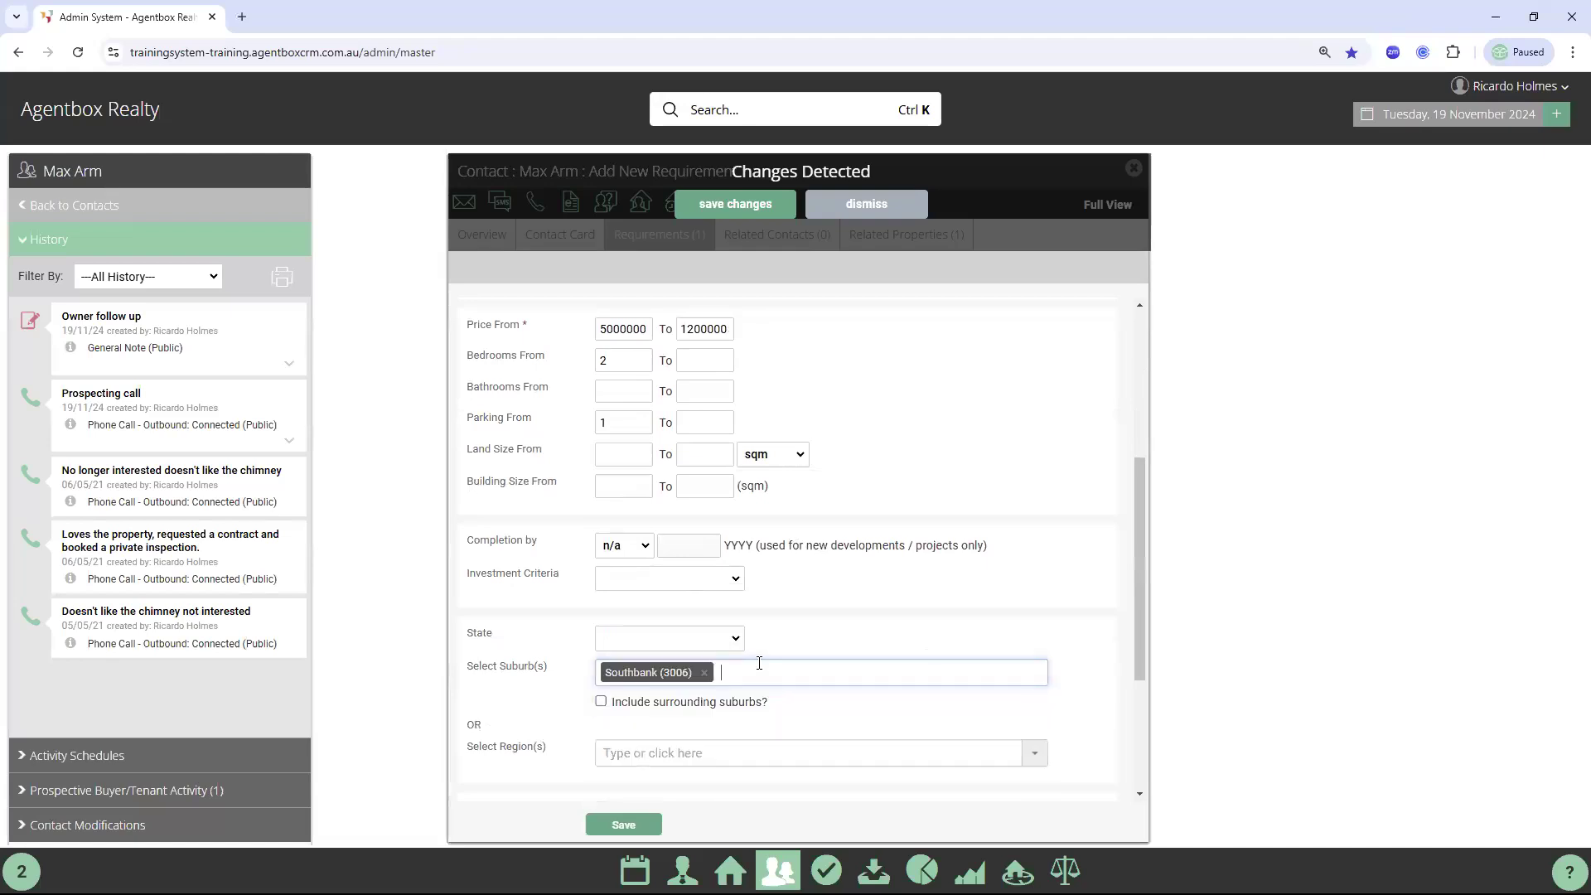
pyautogui.write('south')
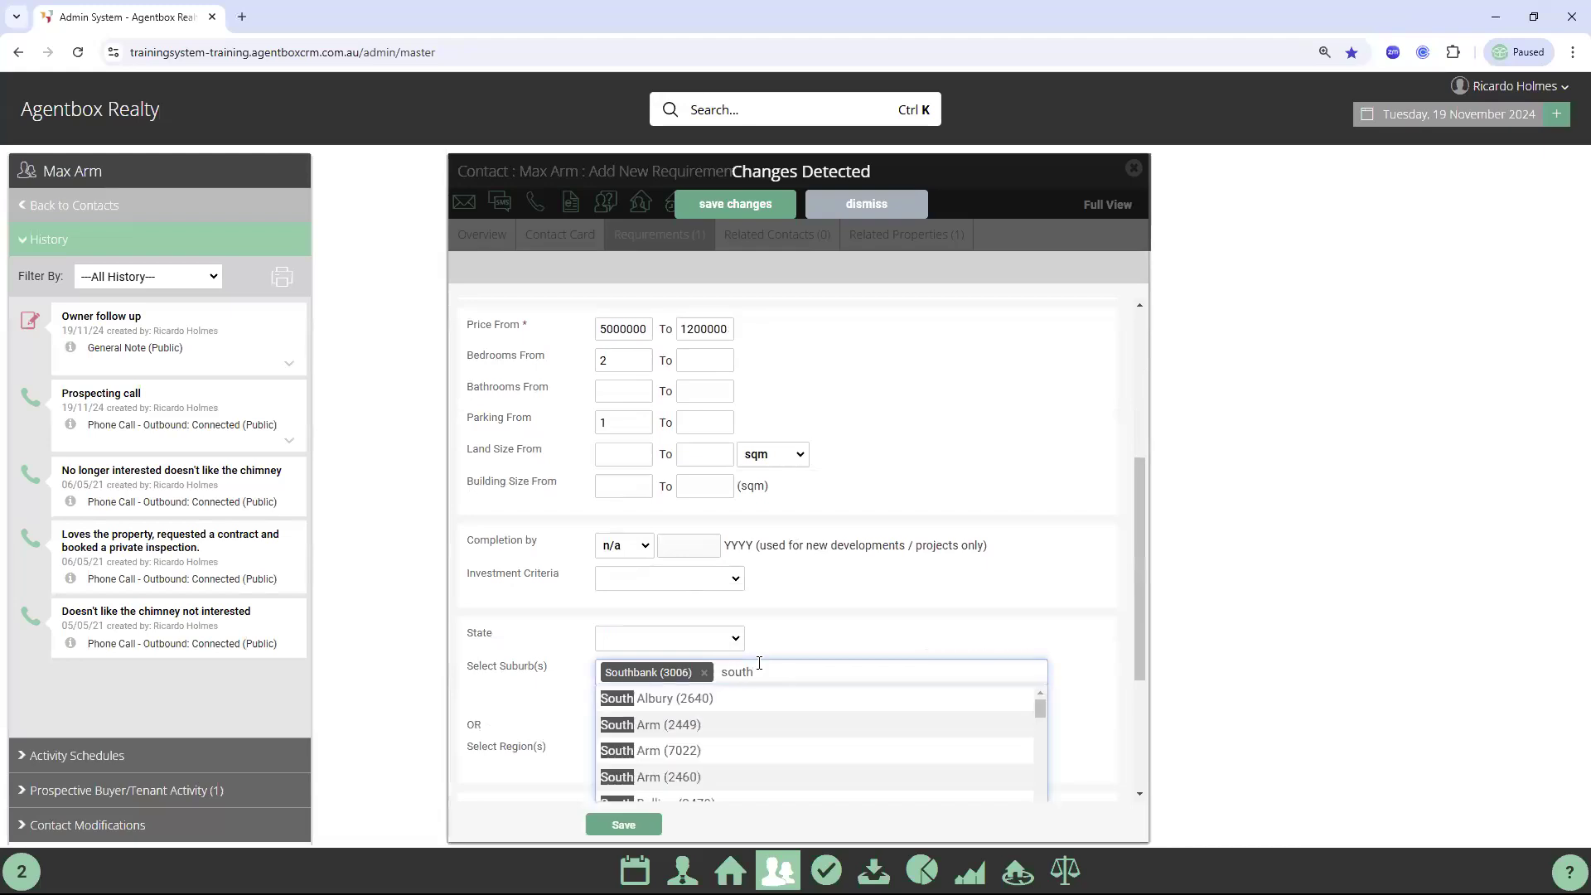
pyautogui.press('BackSpace')
pyautogui.press('BackSpace')
pyautogui.press('BackSpace')
pyautogui.write('br')
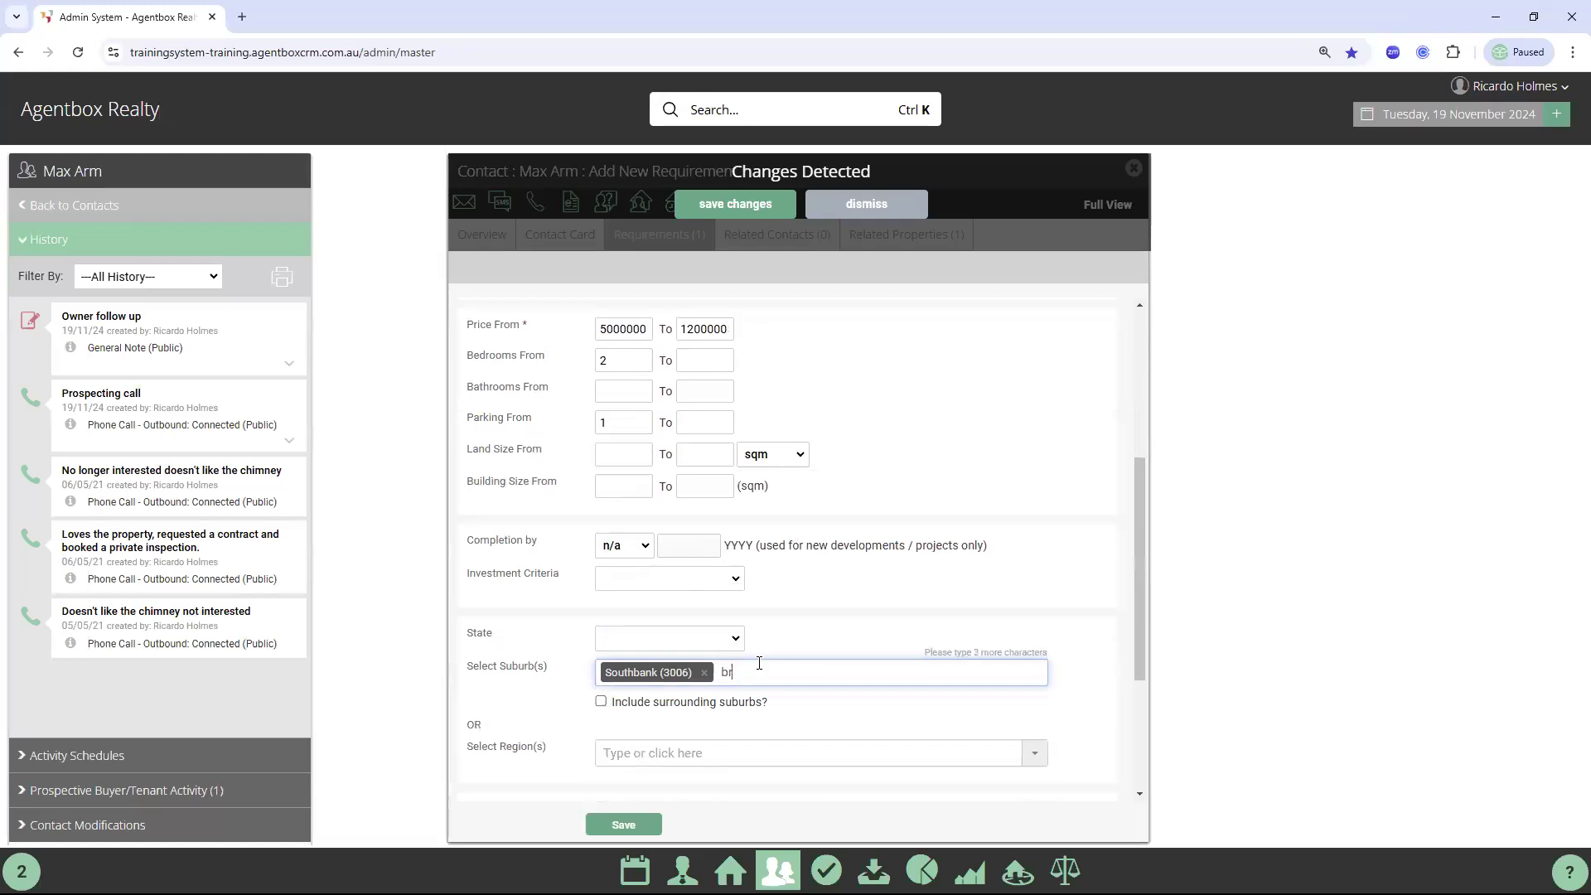
pyautogui.write('ighton')
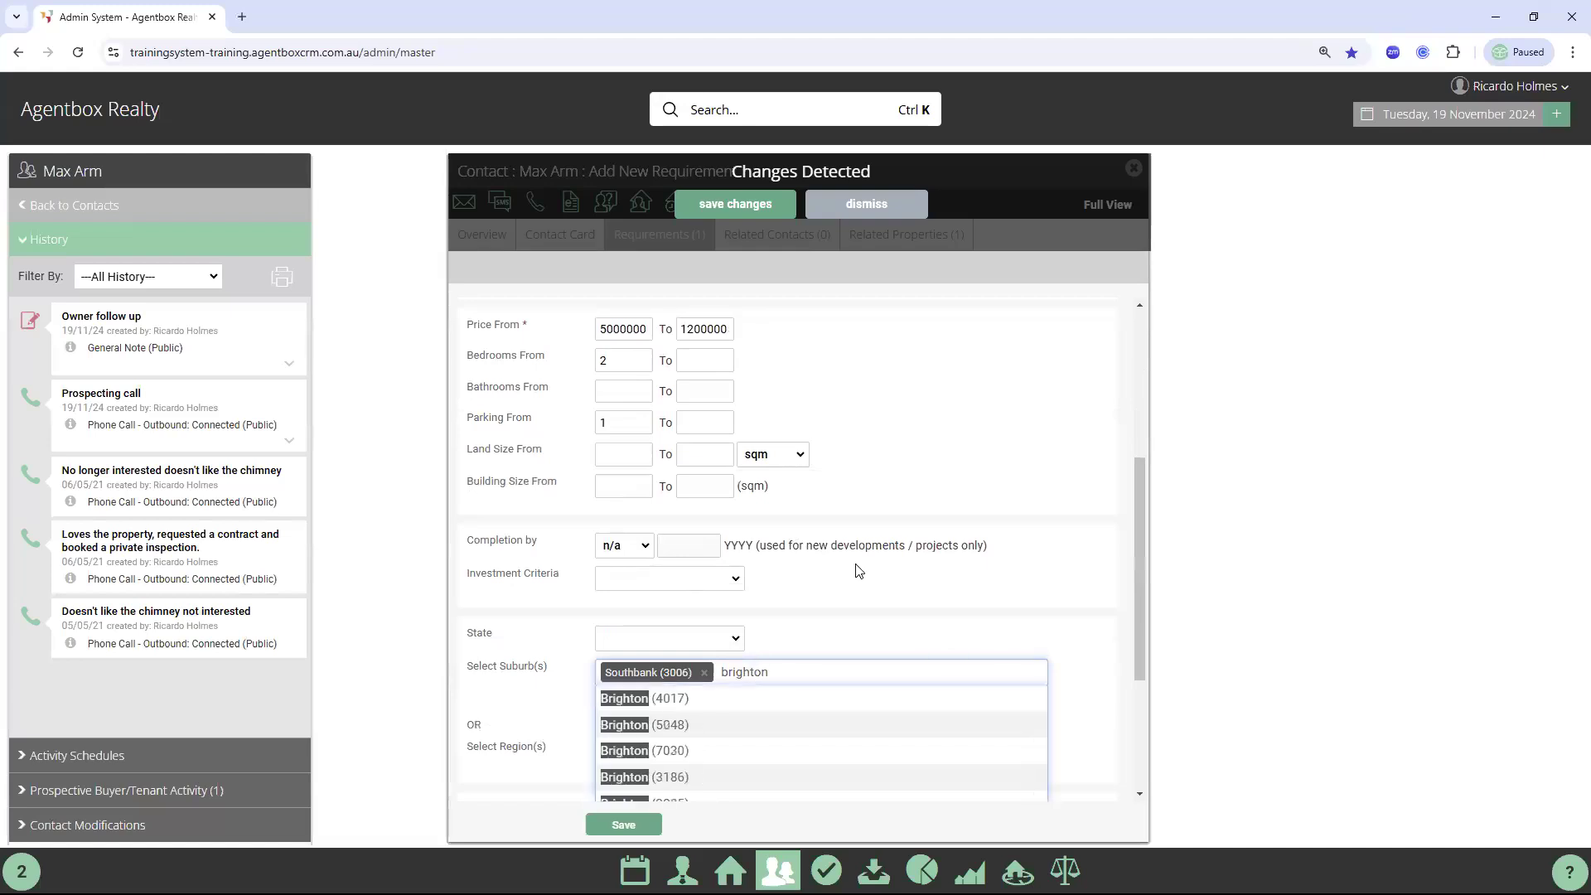
pyautogui.scroll(-1, 650, 630)
pyautogui.click(640, 701)
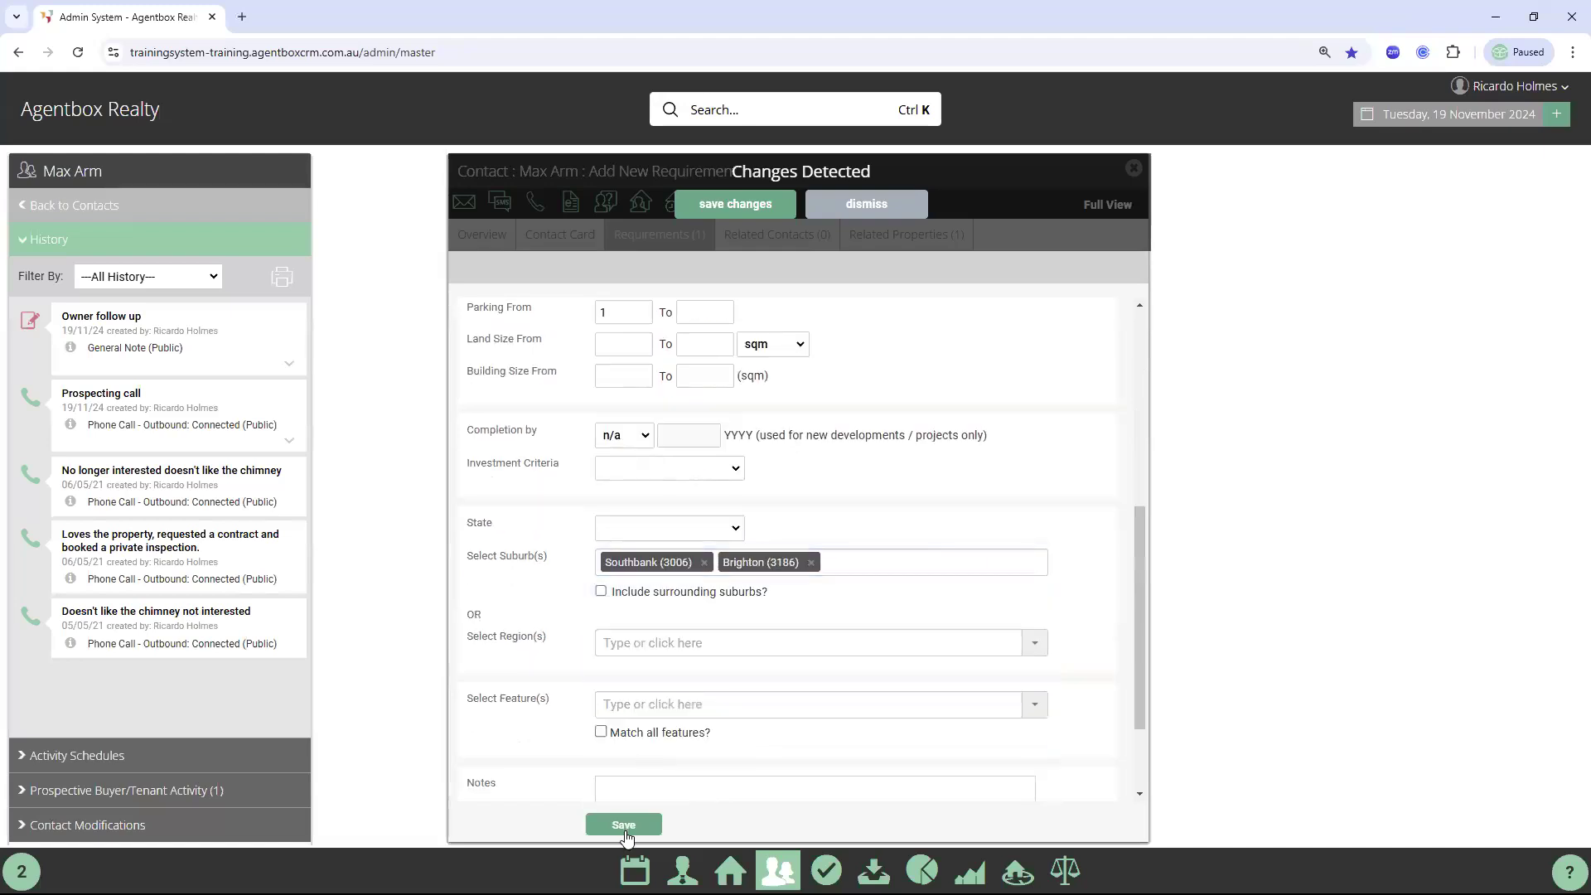
pyautogui.click(624, 825)
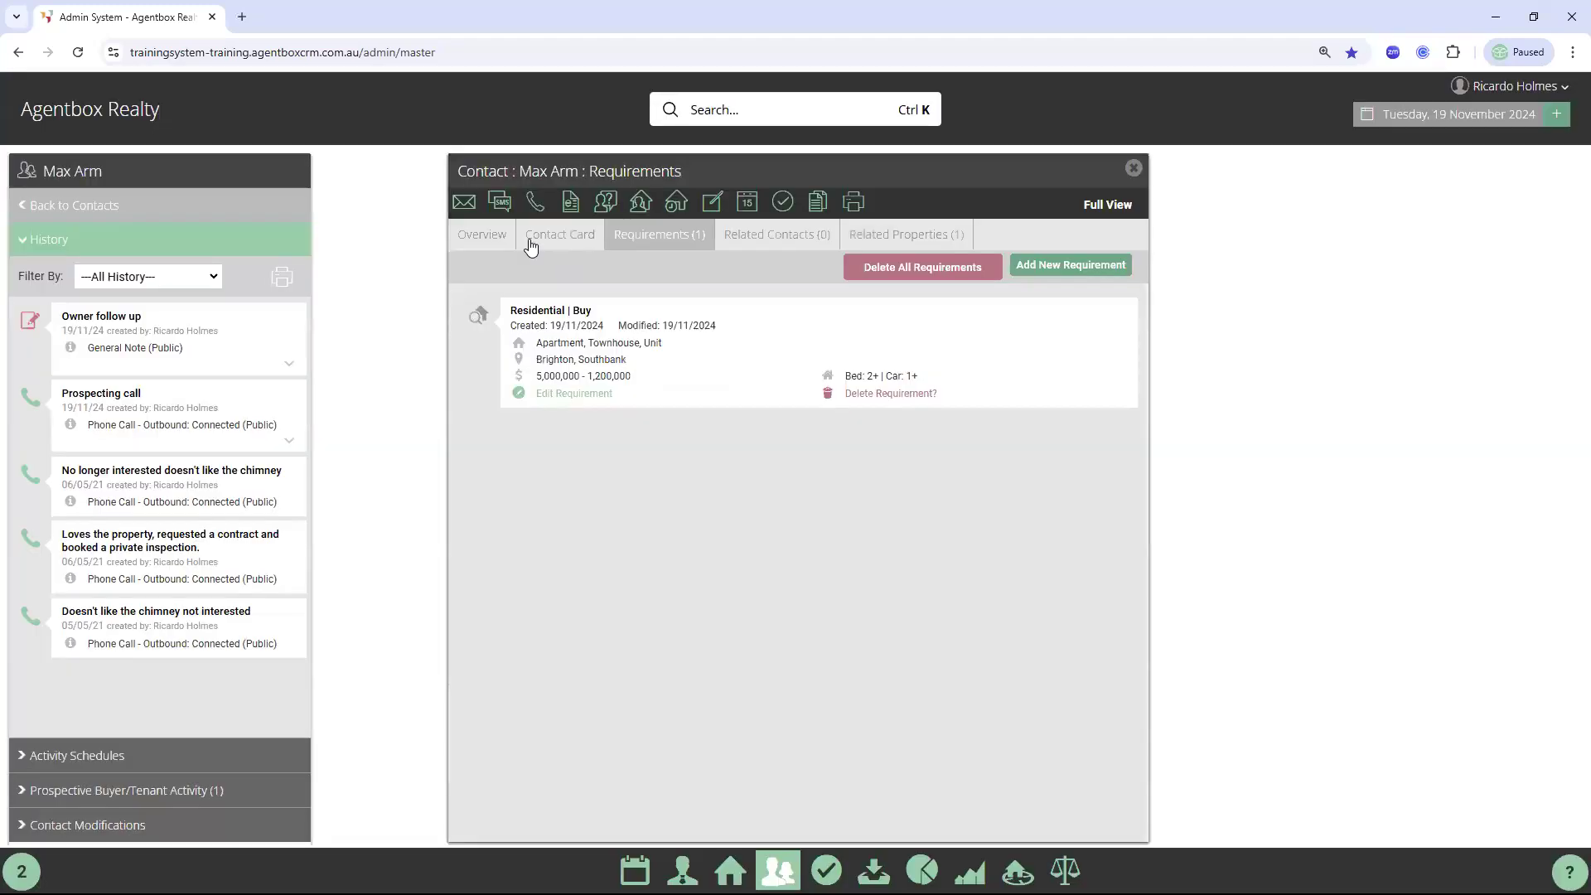
# Save the contact's card with Newsletters and Property Updates subscriptions, then close the contact window
pyautogui.click(530, 240)
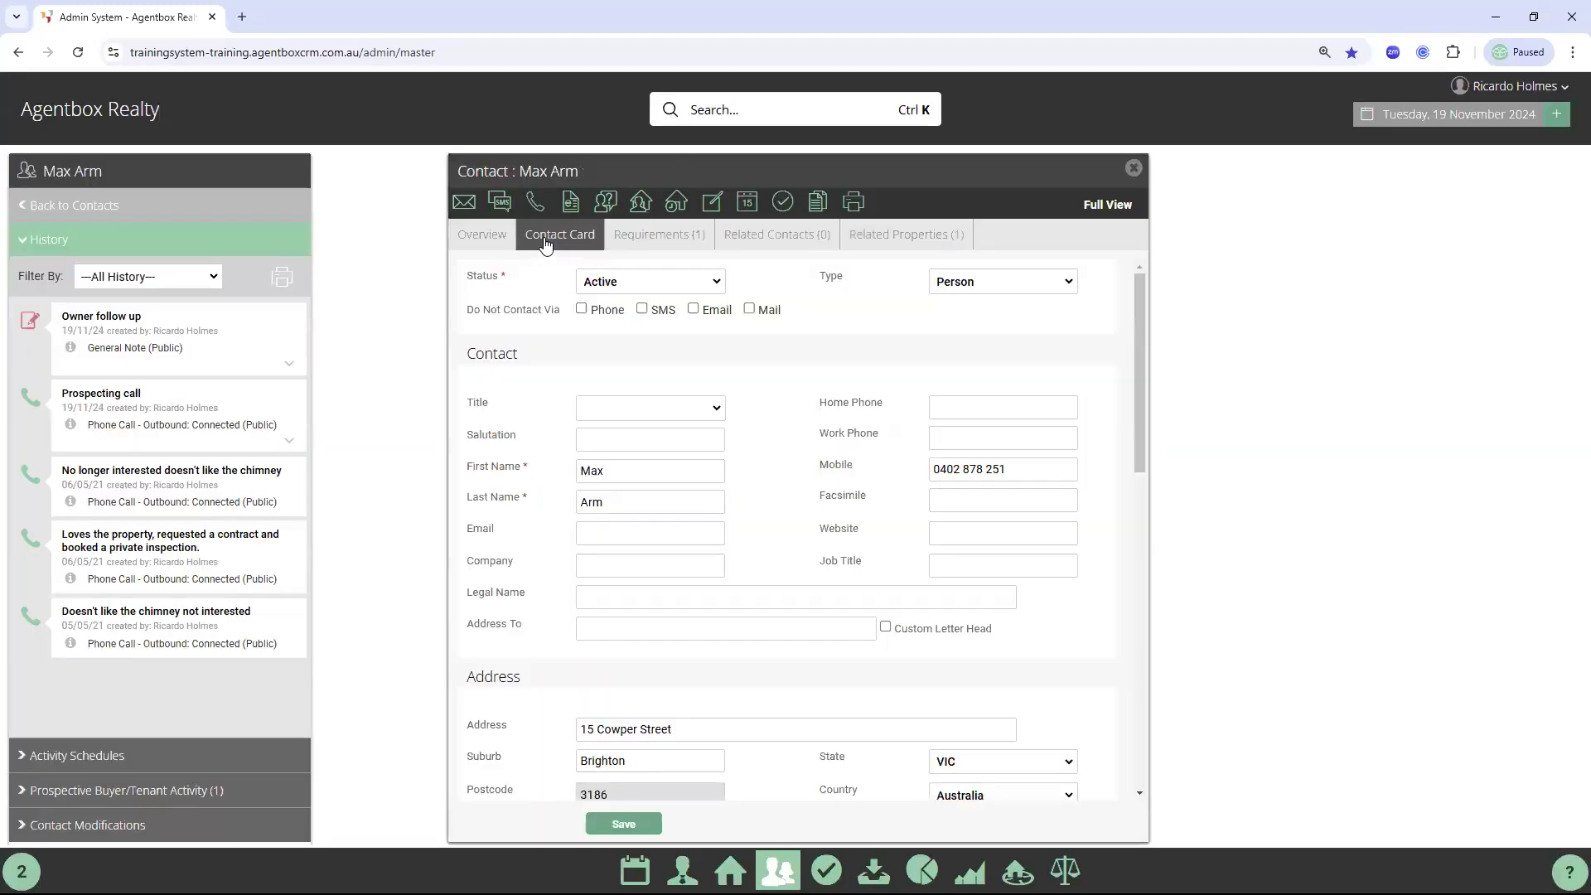
pyautogui.scroll(-8, 812, 598)
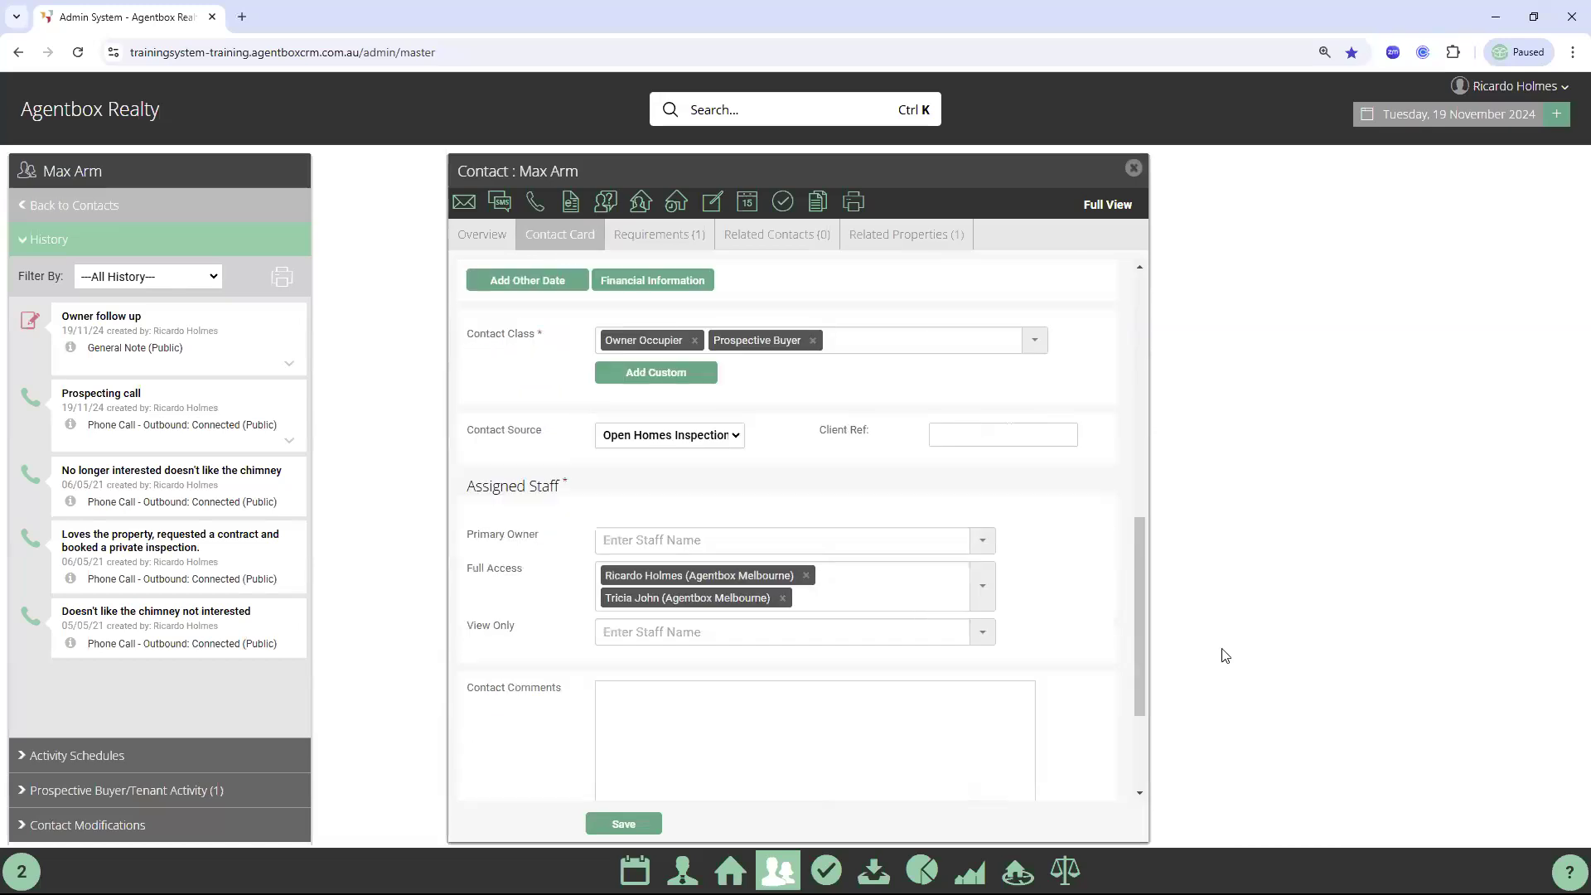
pyautogui.scroll(-2, 825, 654)
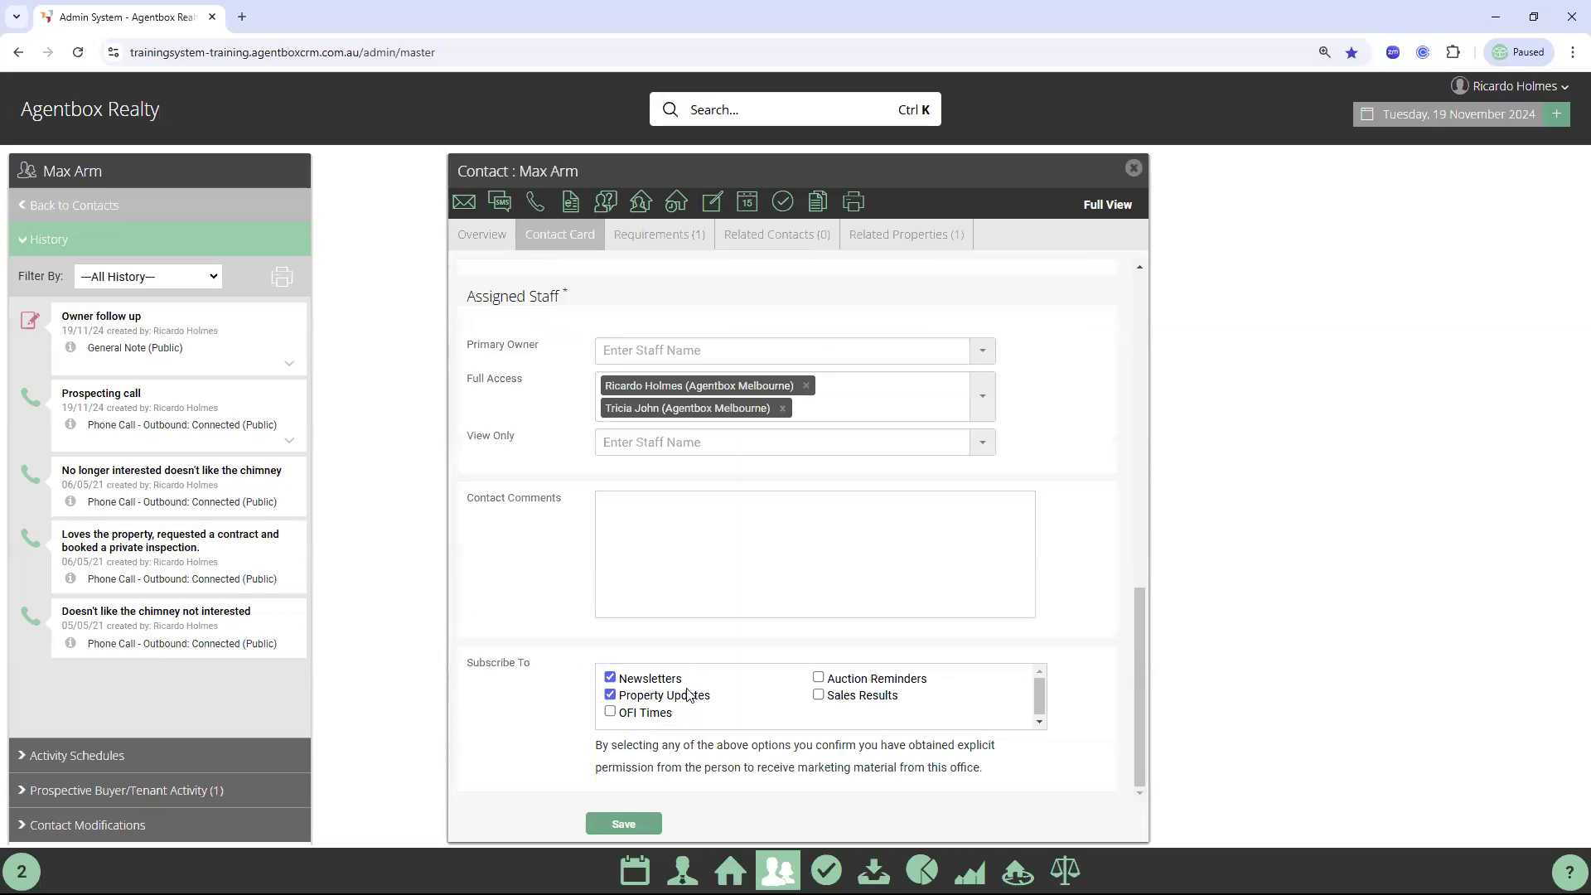
pyautogui.click(633, 825)
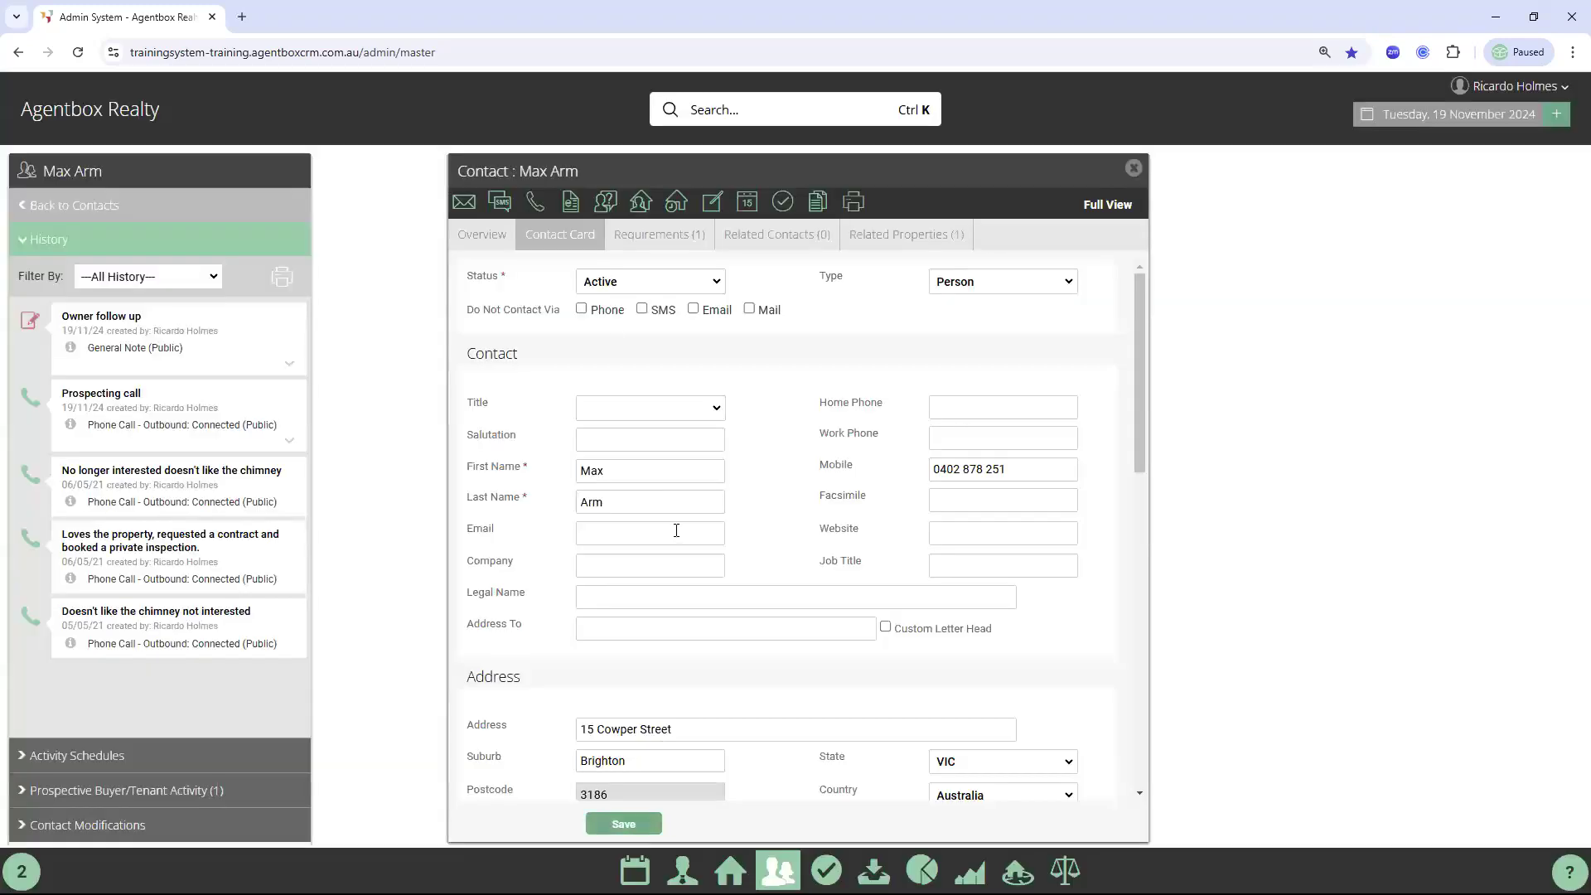
pyautogui.click(479, 238)
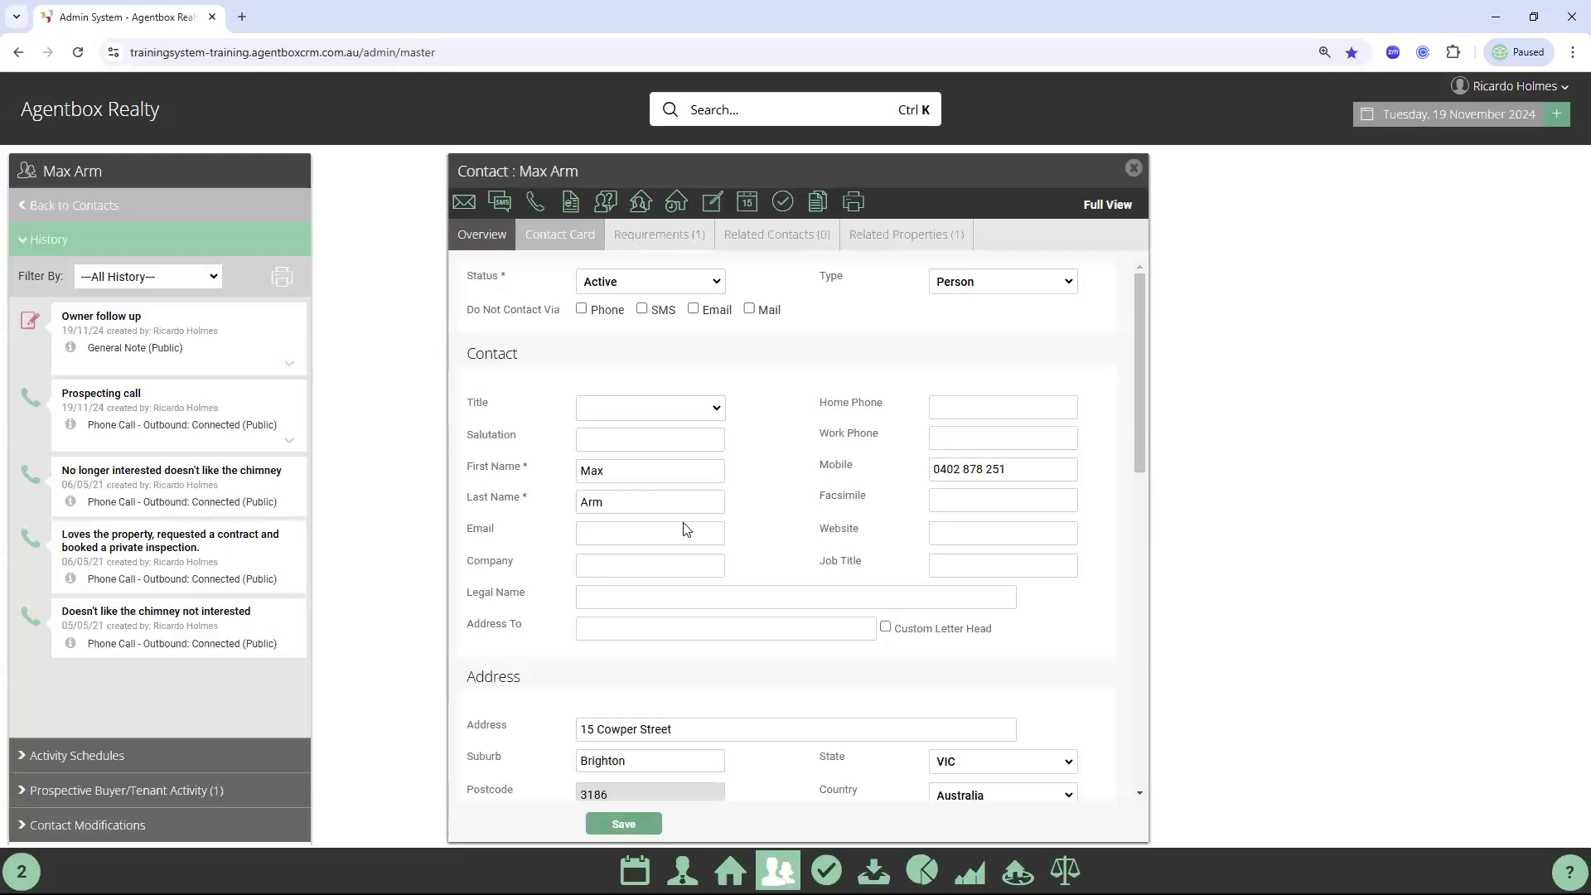
pyautogui.click(1133, 169)
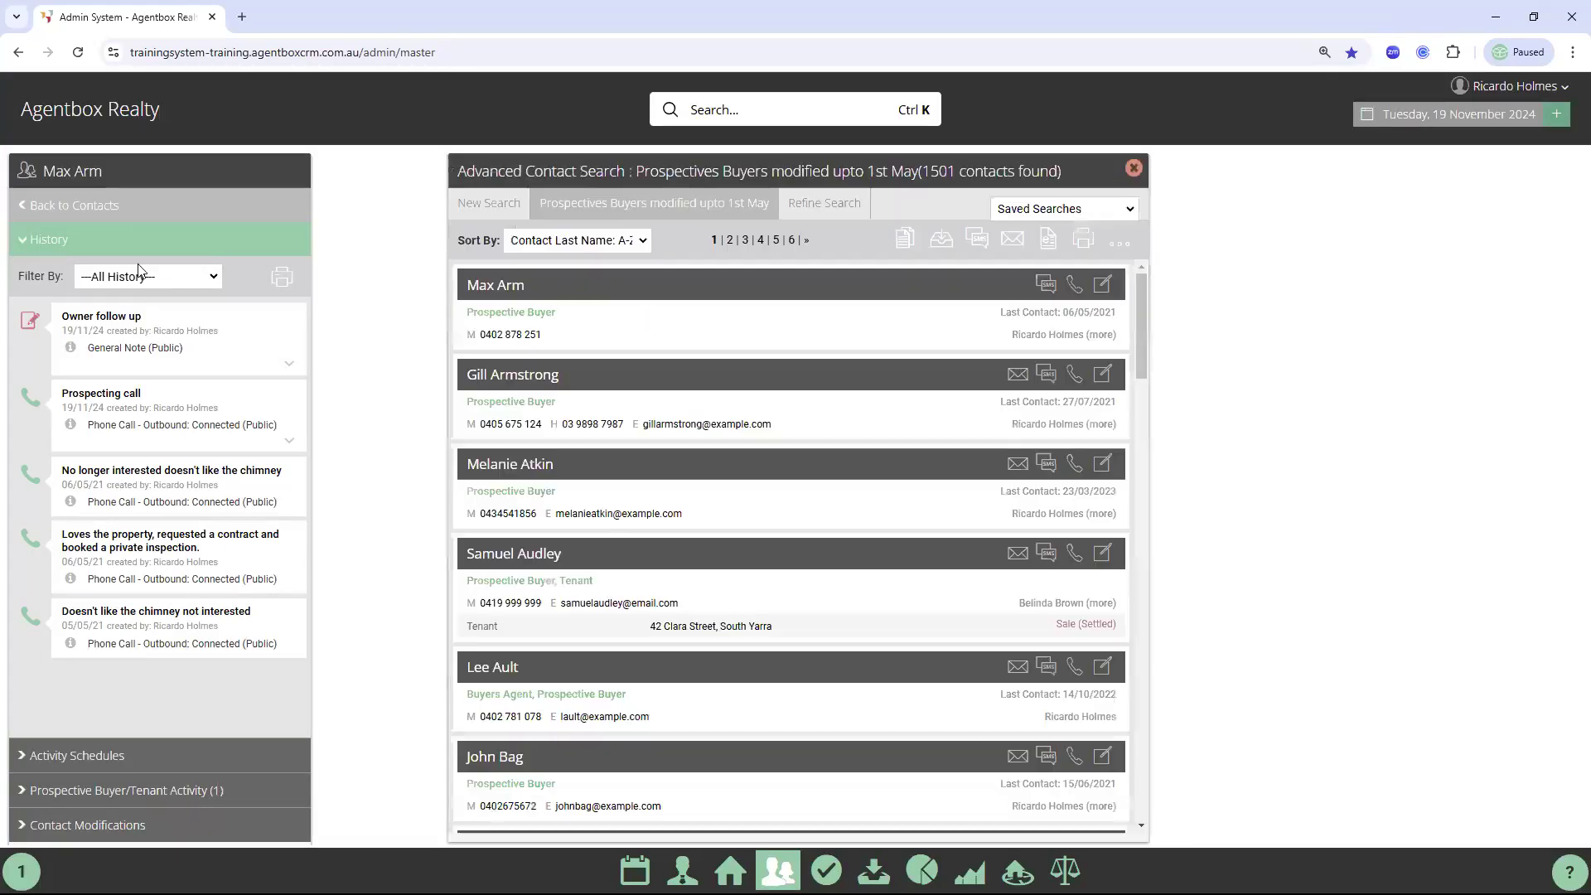
pyautogui.click(31, 209)
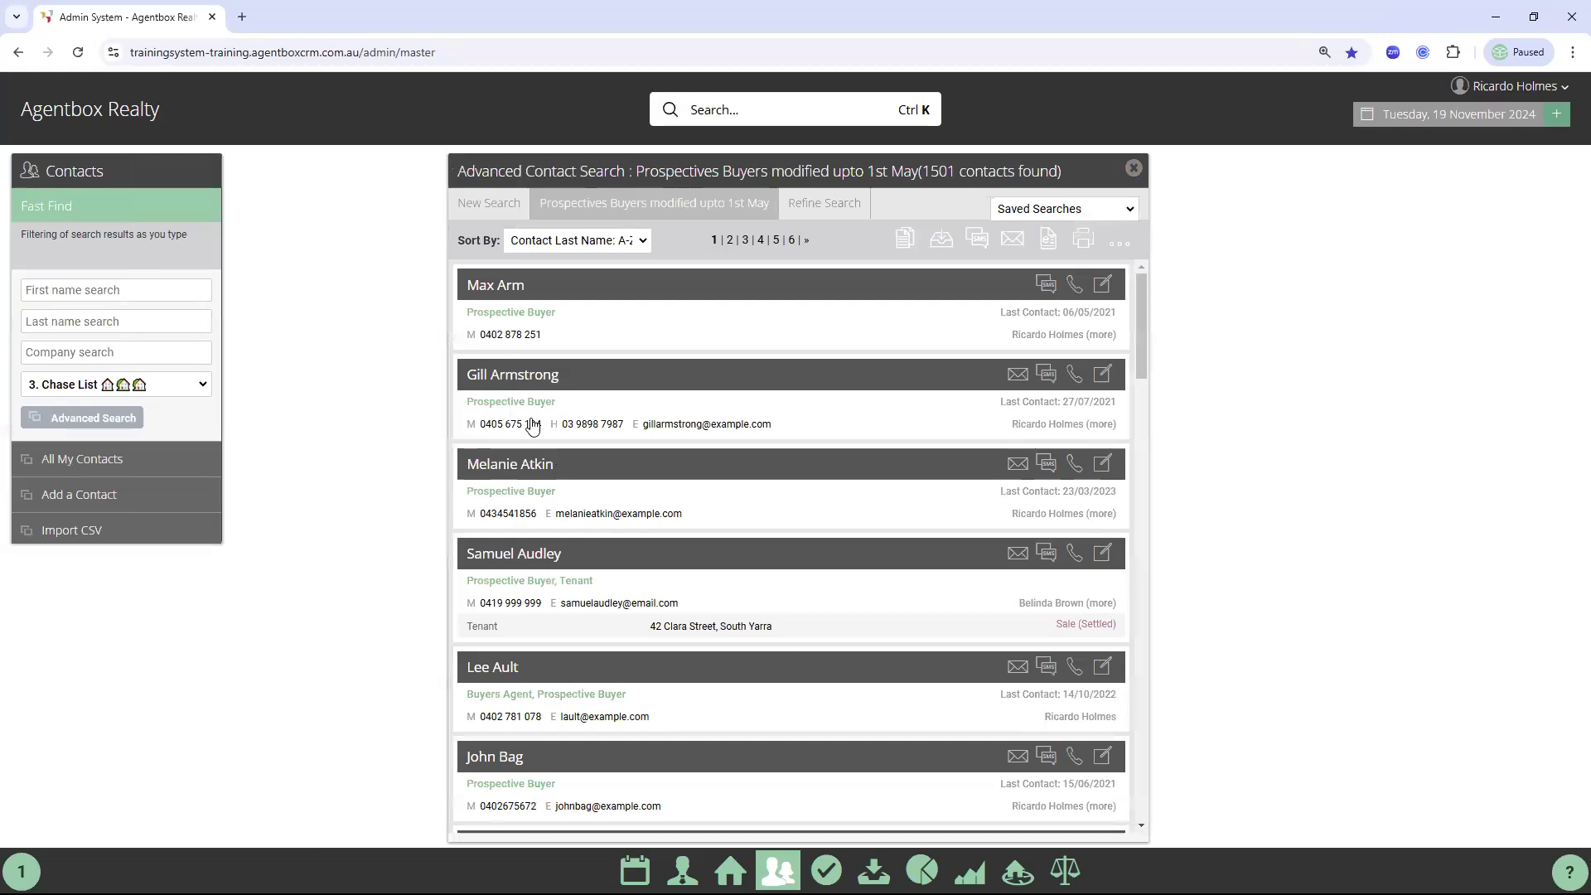
pyautogui.click(541, 377)
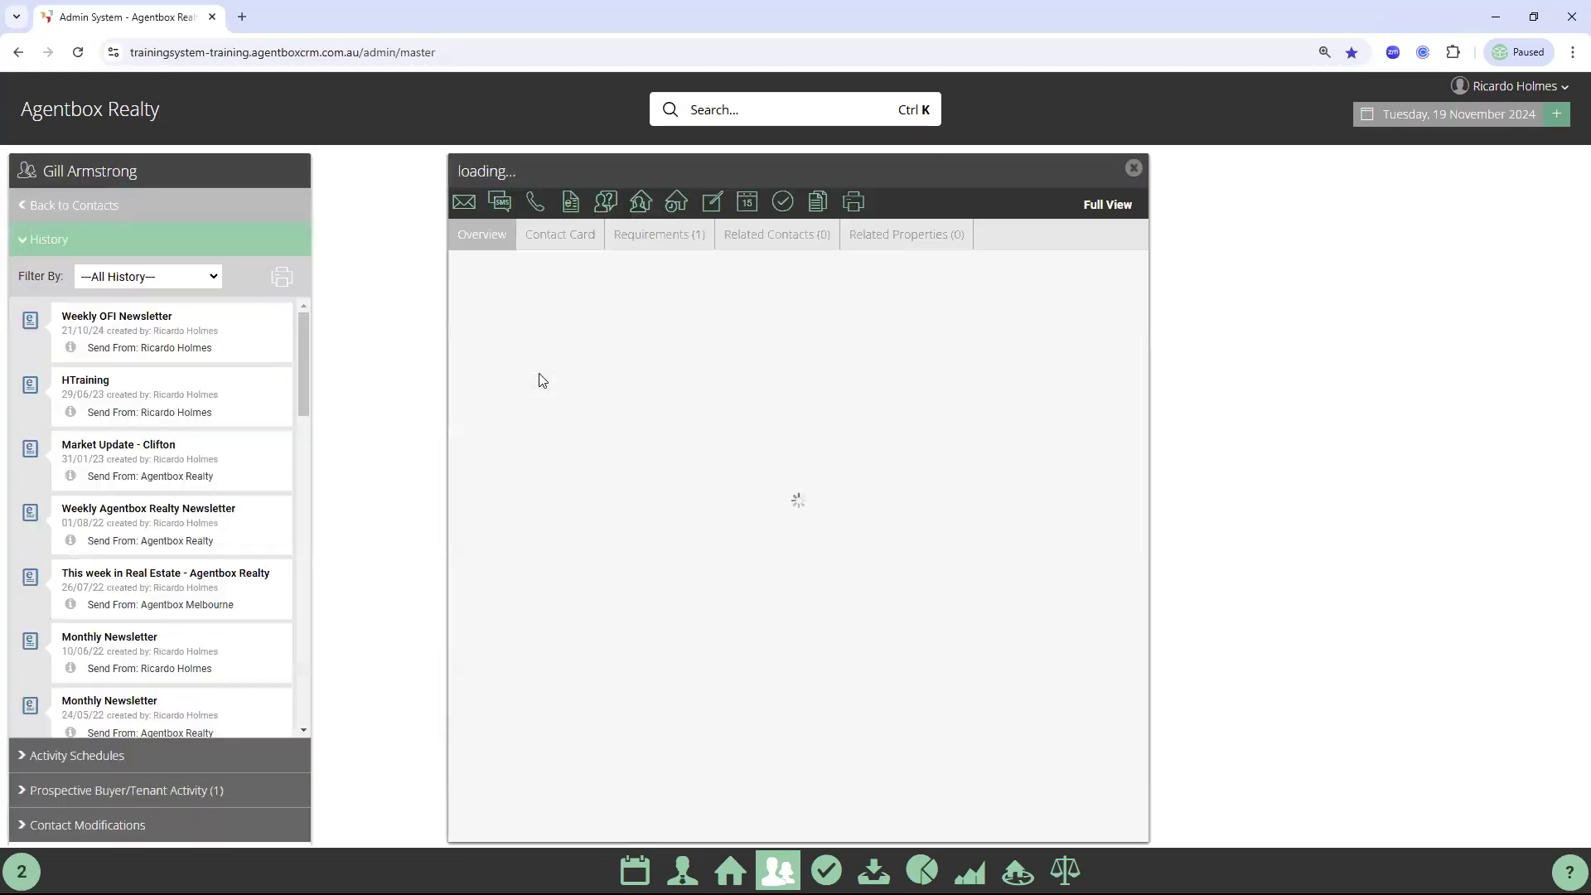
pyautogui.click(567, 240)
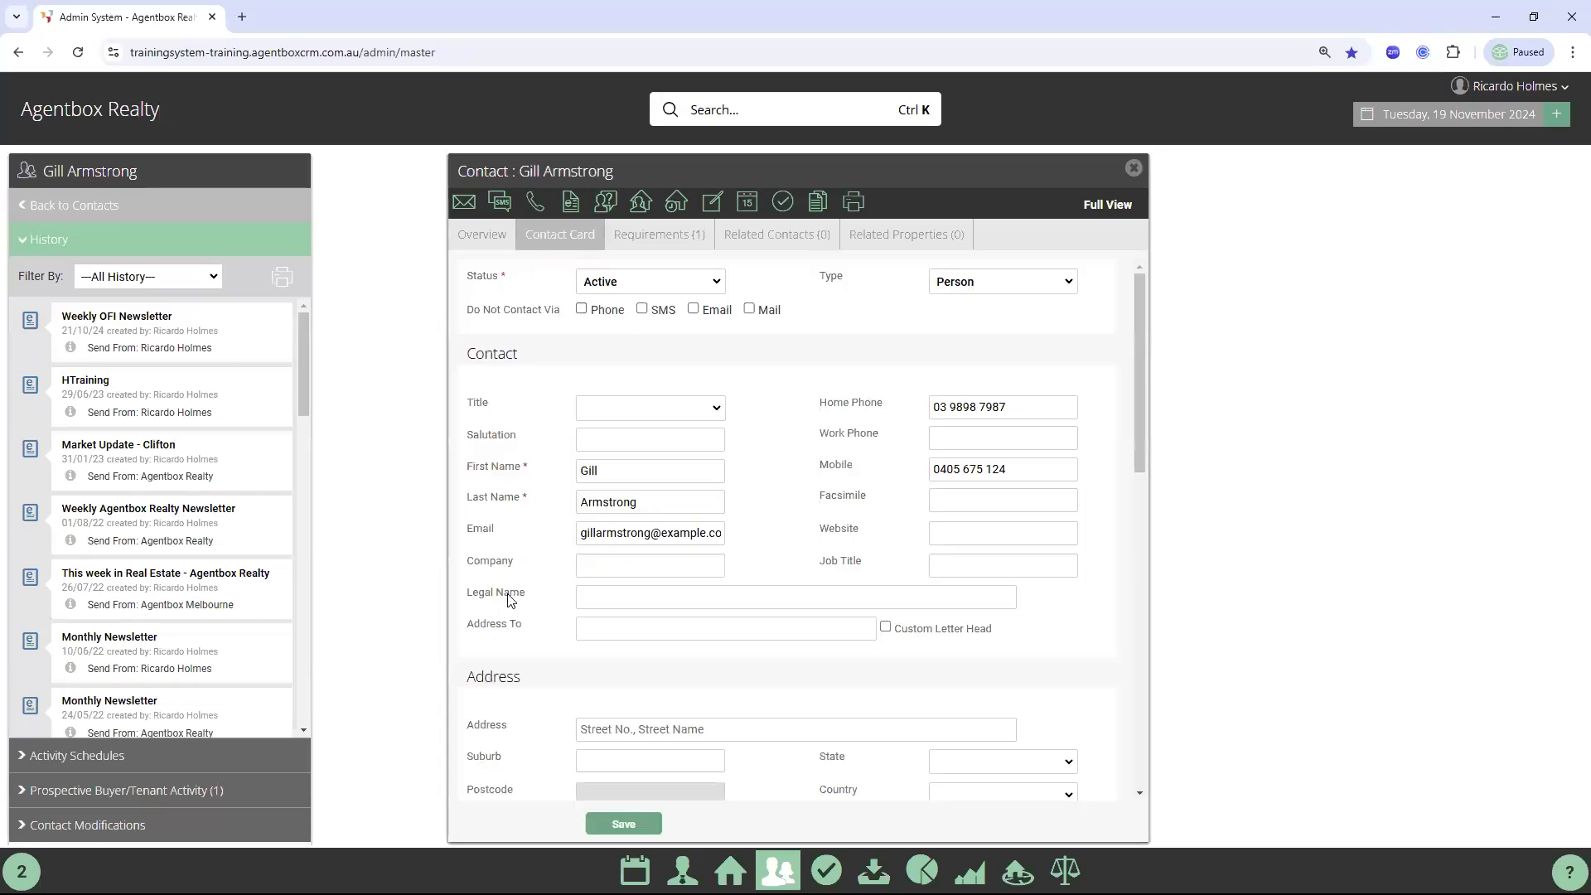
pyautogui.scroll(-1, 509, 600)
pyautogui.doubleClick(692, 593)
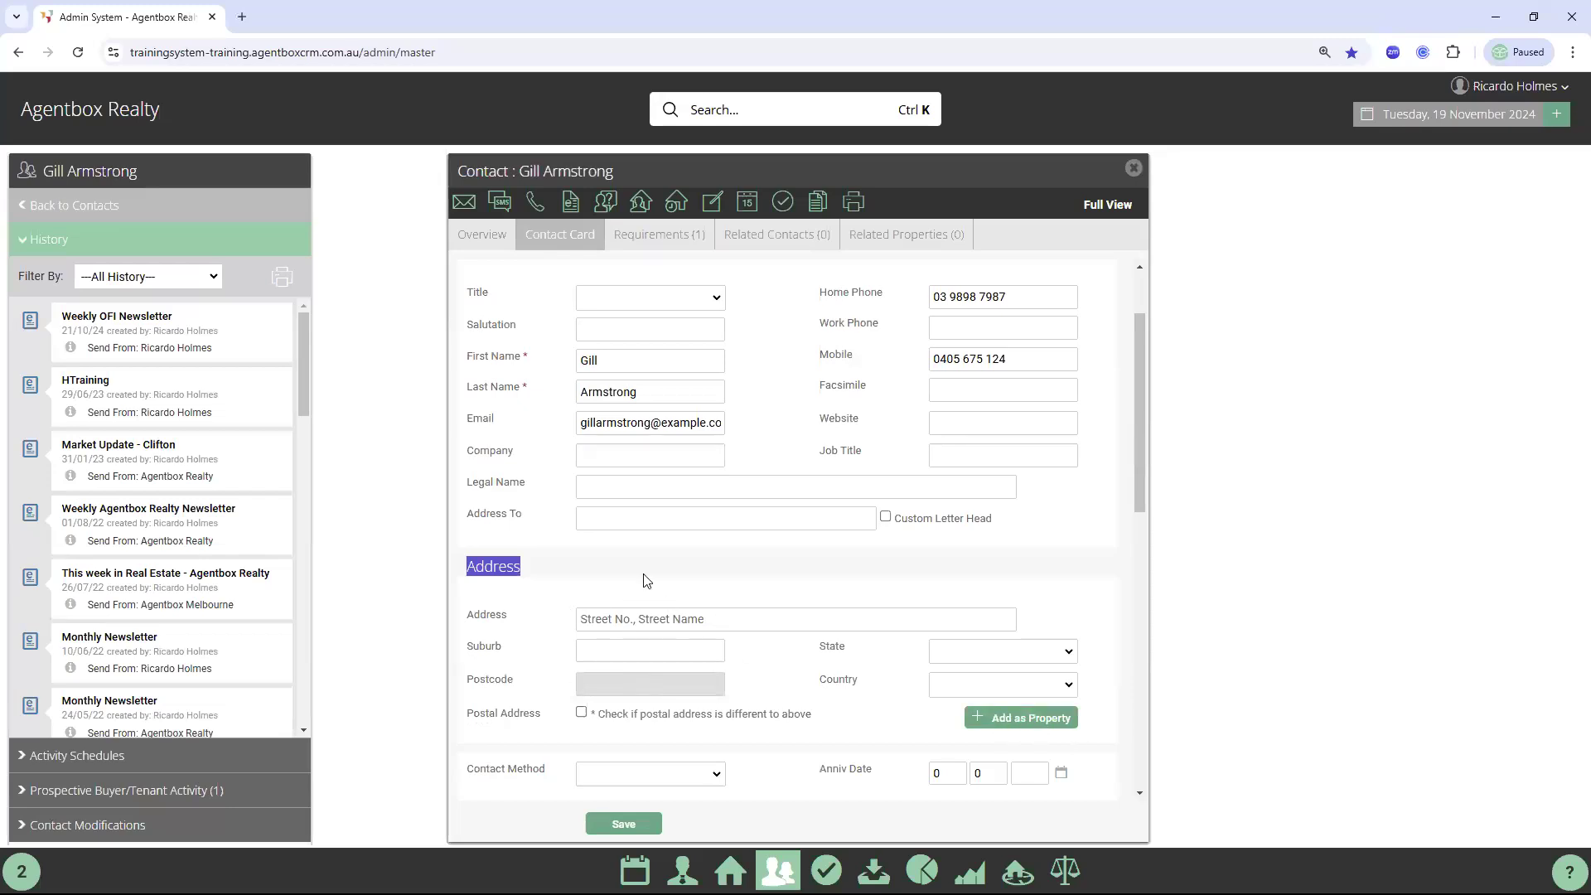
pyautogui.click(1047, 724)
pyautogui.click(1073, 726)
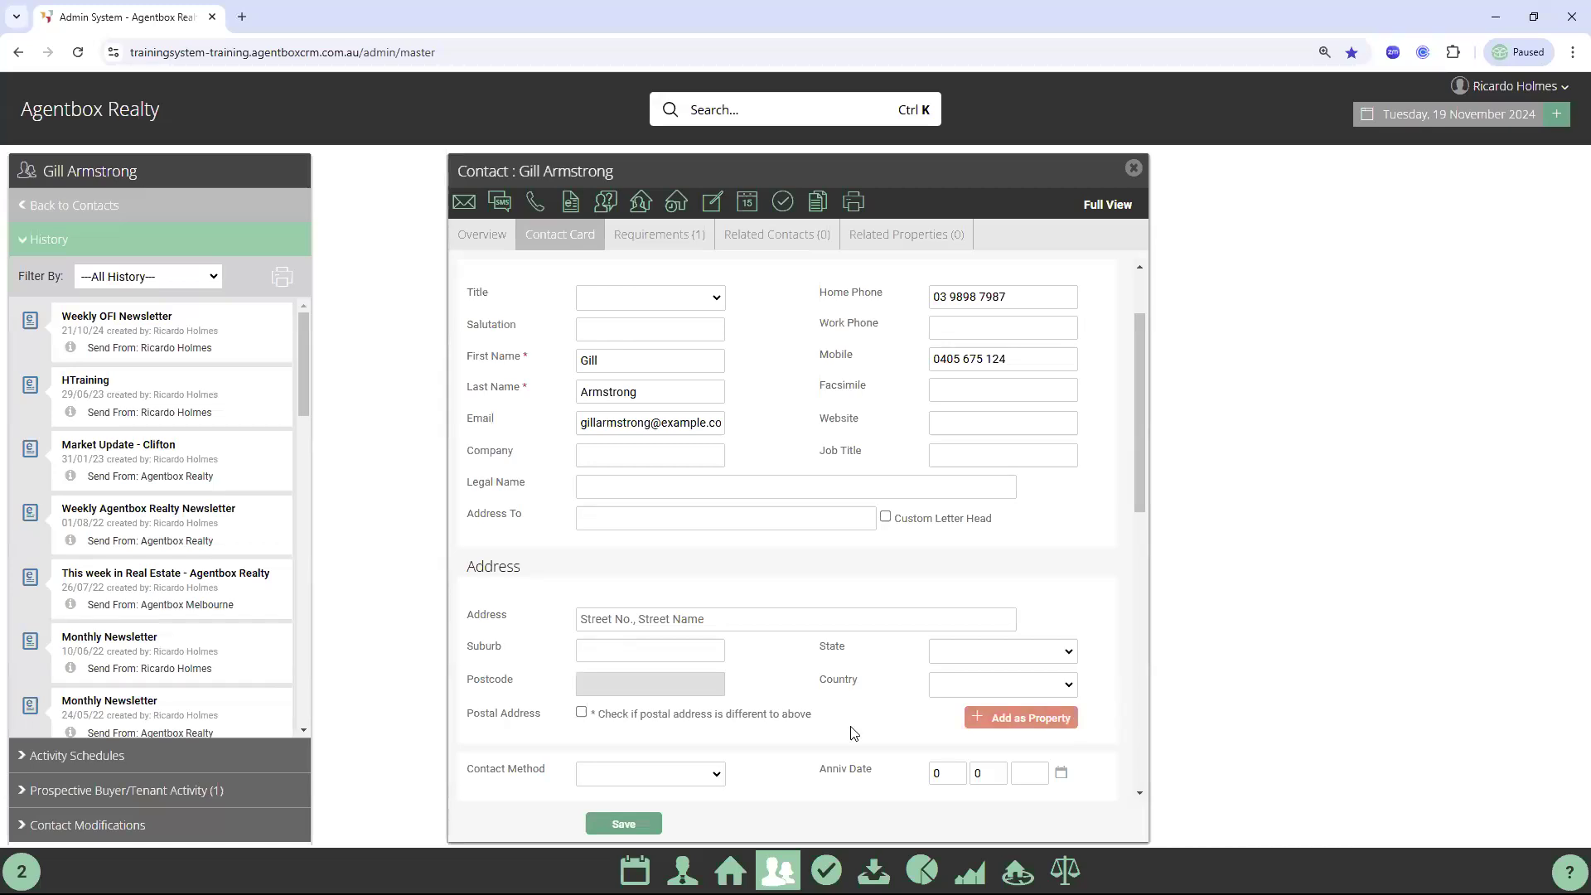
pyautogui.scroll(-5, 774, 607)
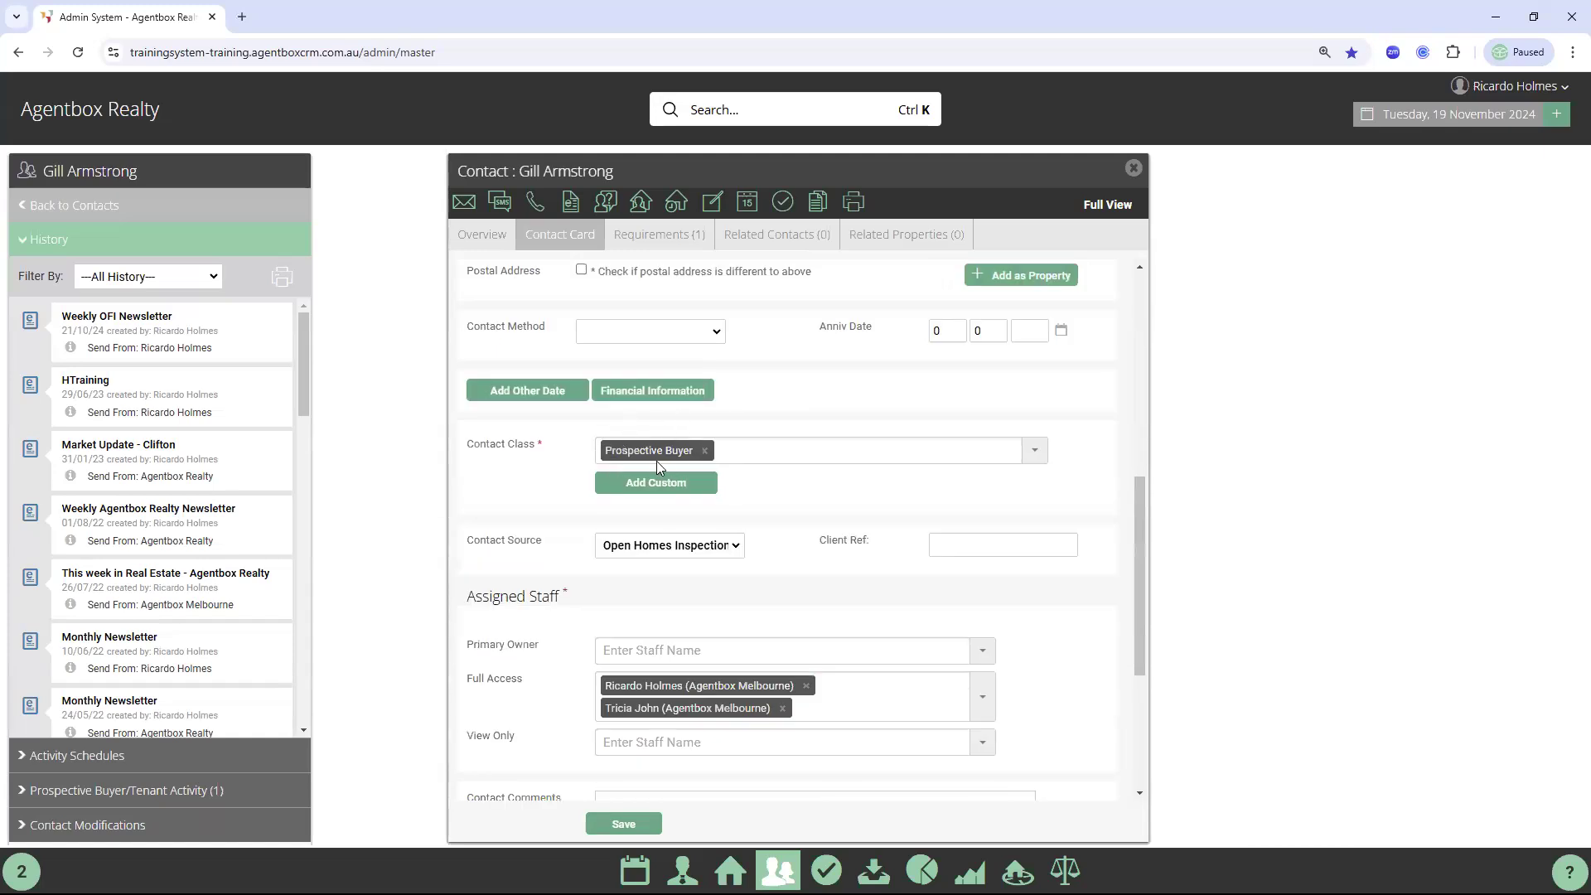
pyautogui.click(649, 239)
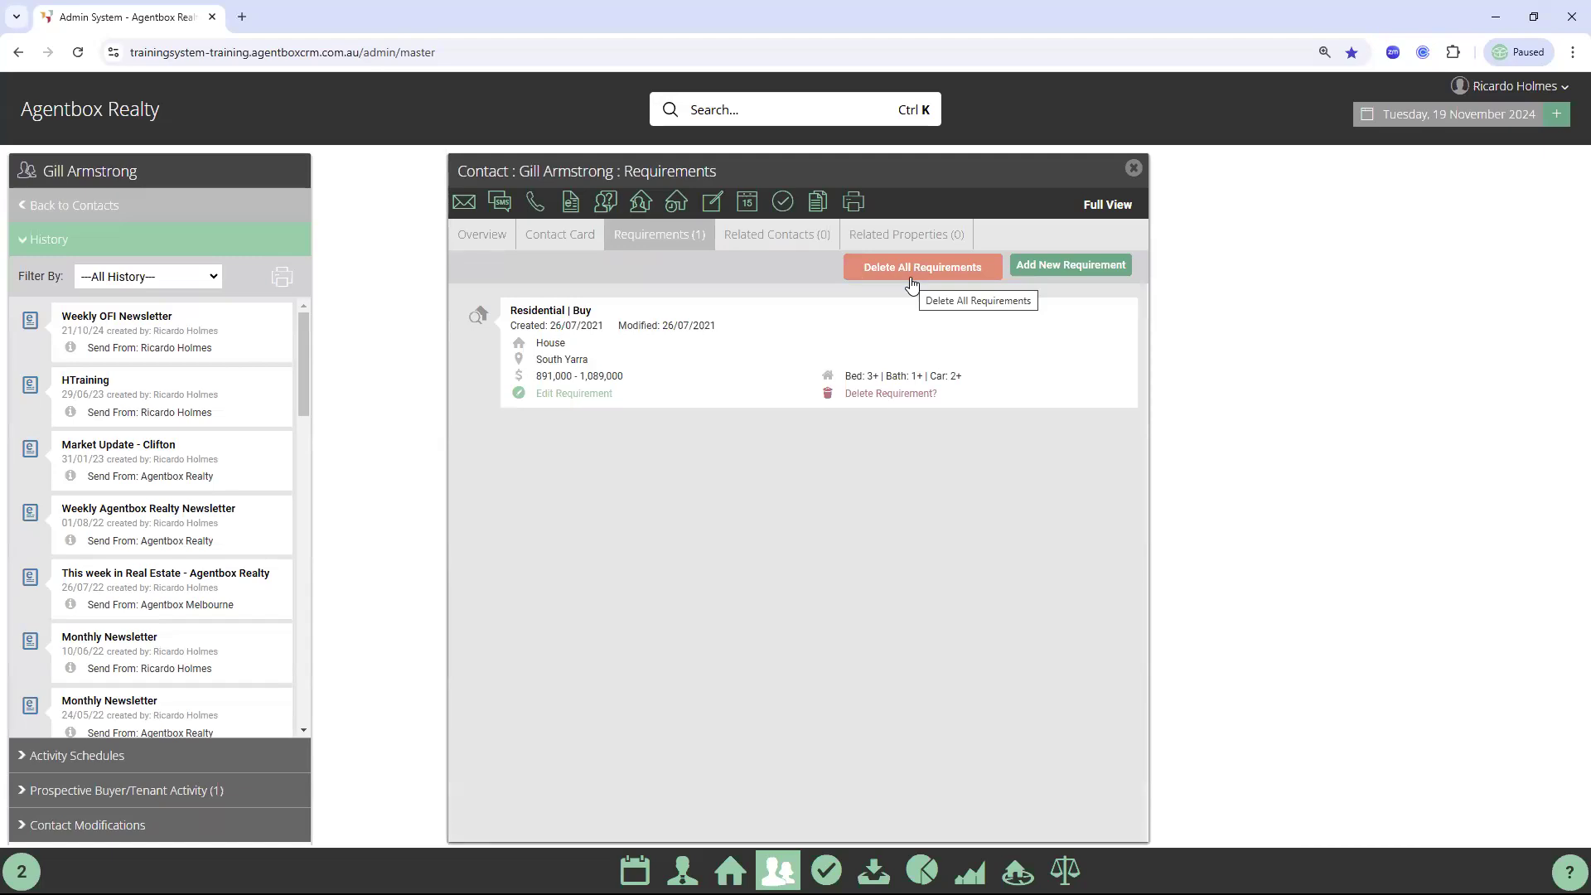
pyautogui.click(1131, 166)
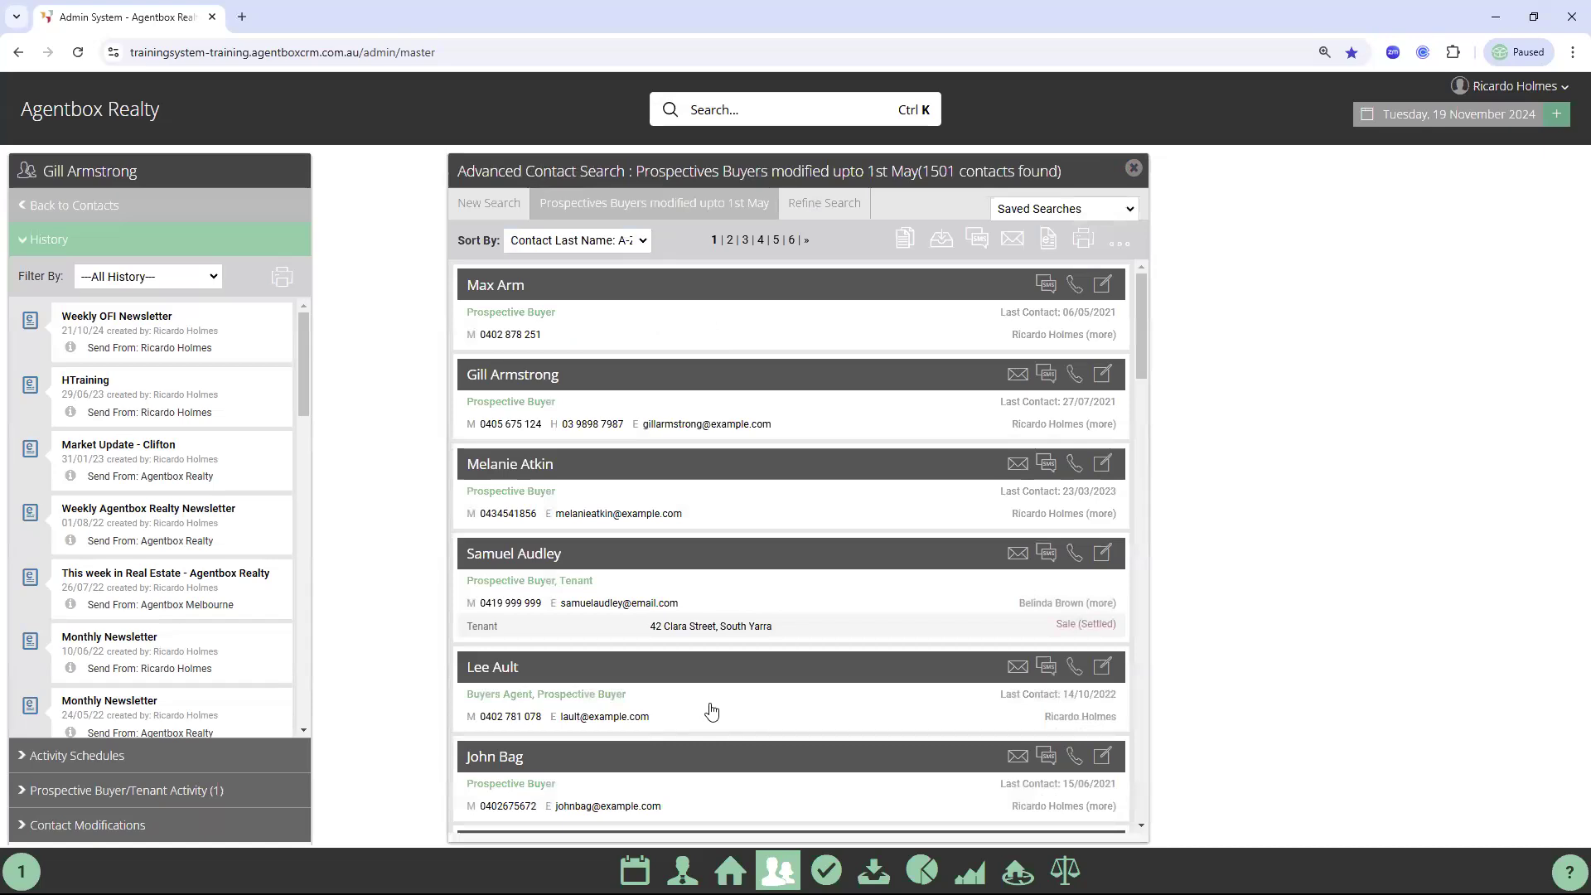
# Go back to Contacts and start a new advanced contact search
pyautogui.scroll(-3, 721, 697)
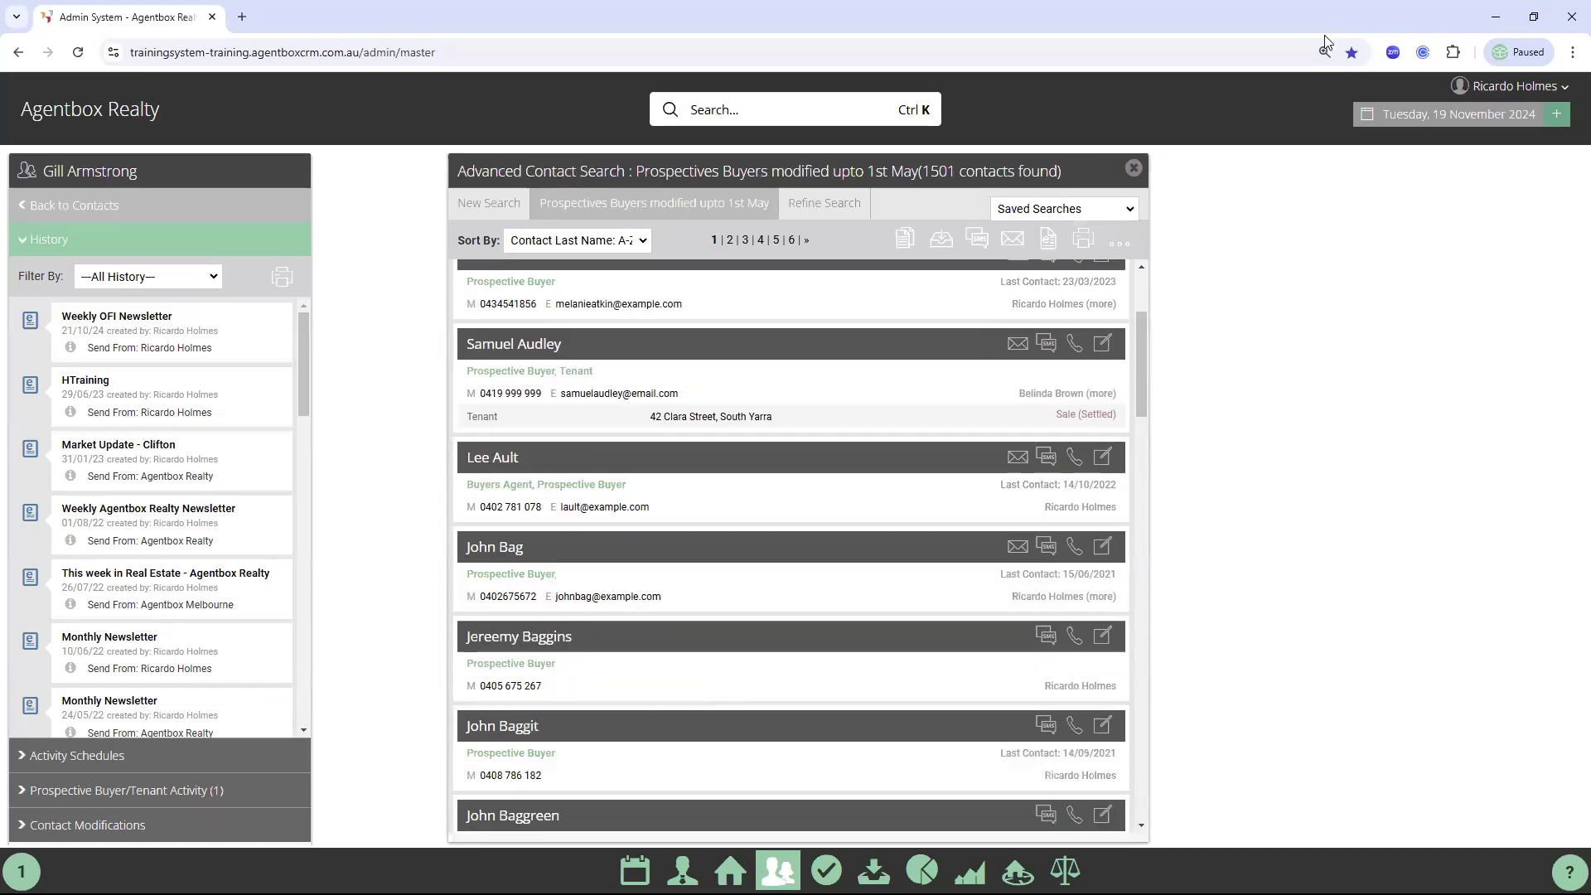
pyautogui.click(37, 205)
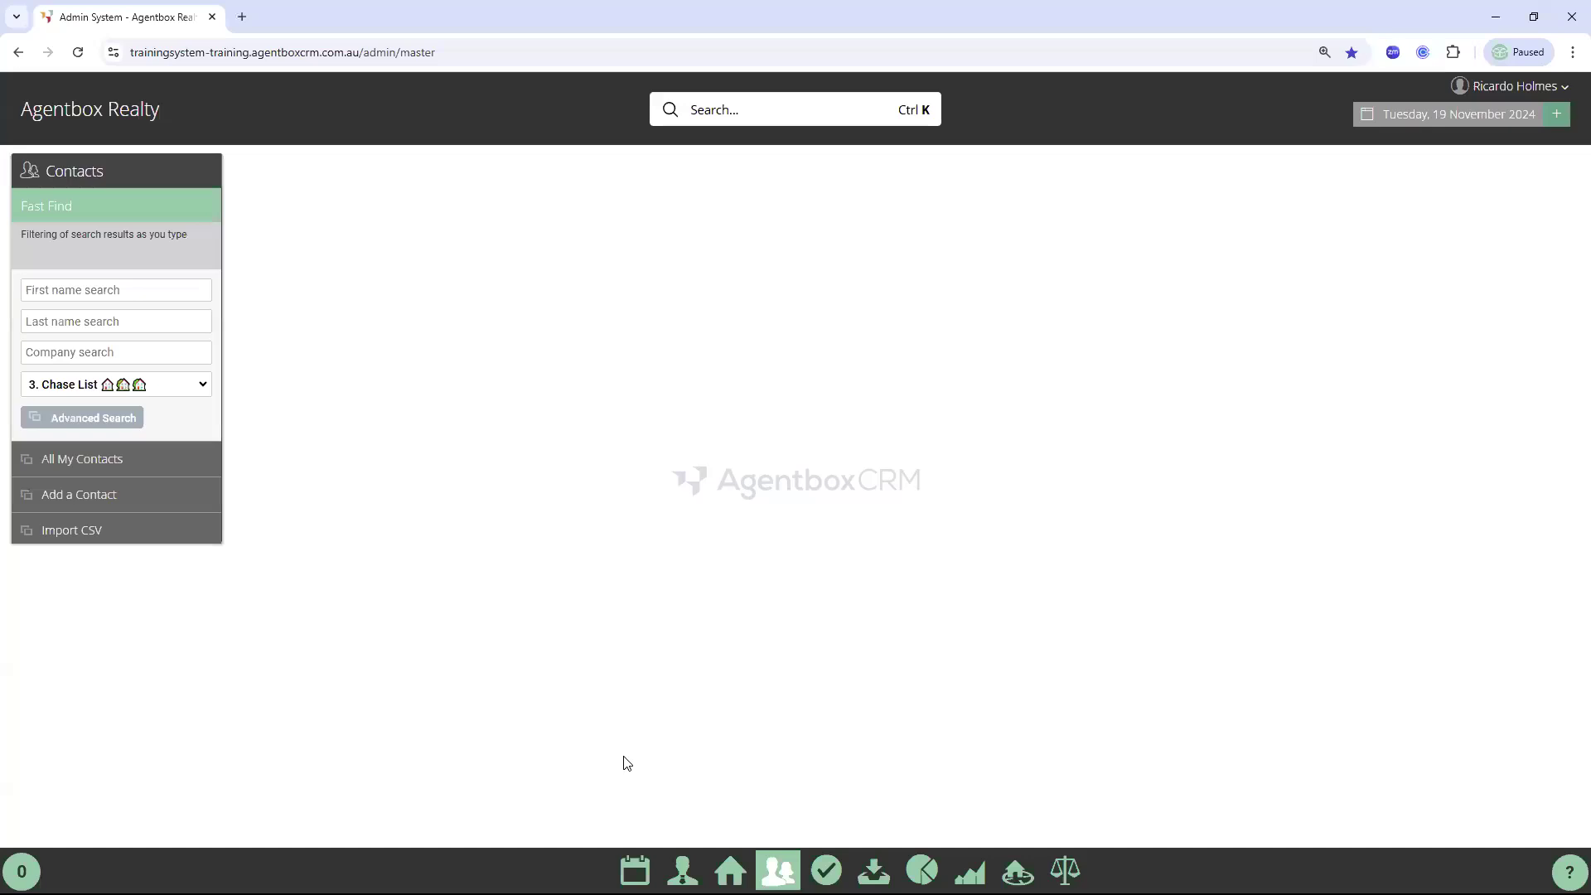
pyautogui.click(634, 870)
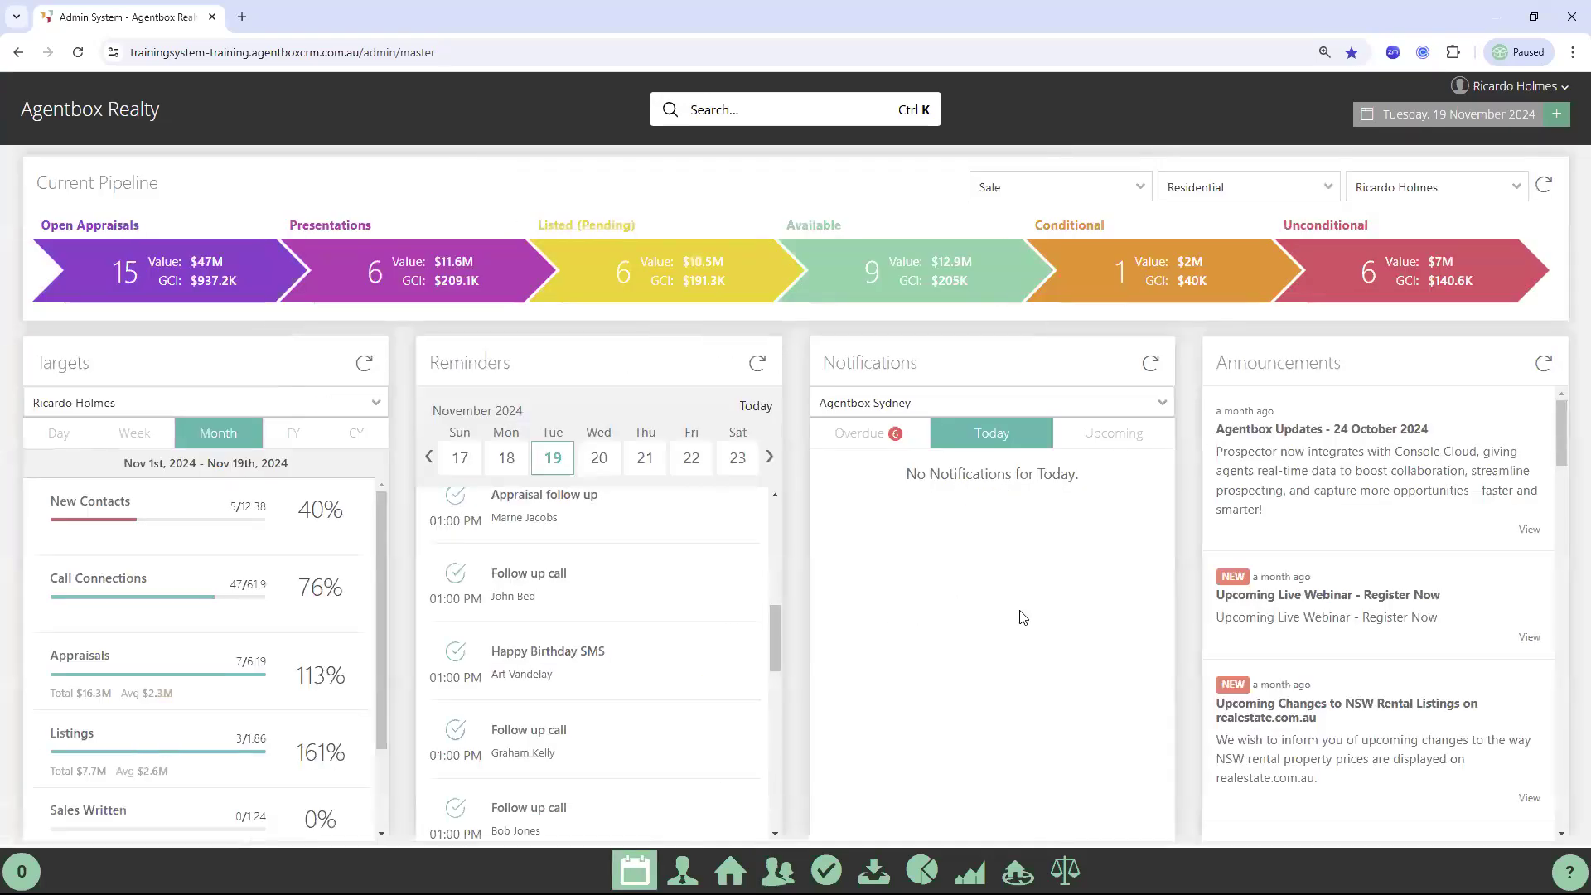
pyautogui.click(778, 870)
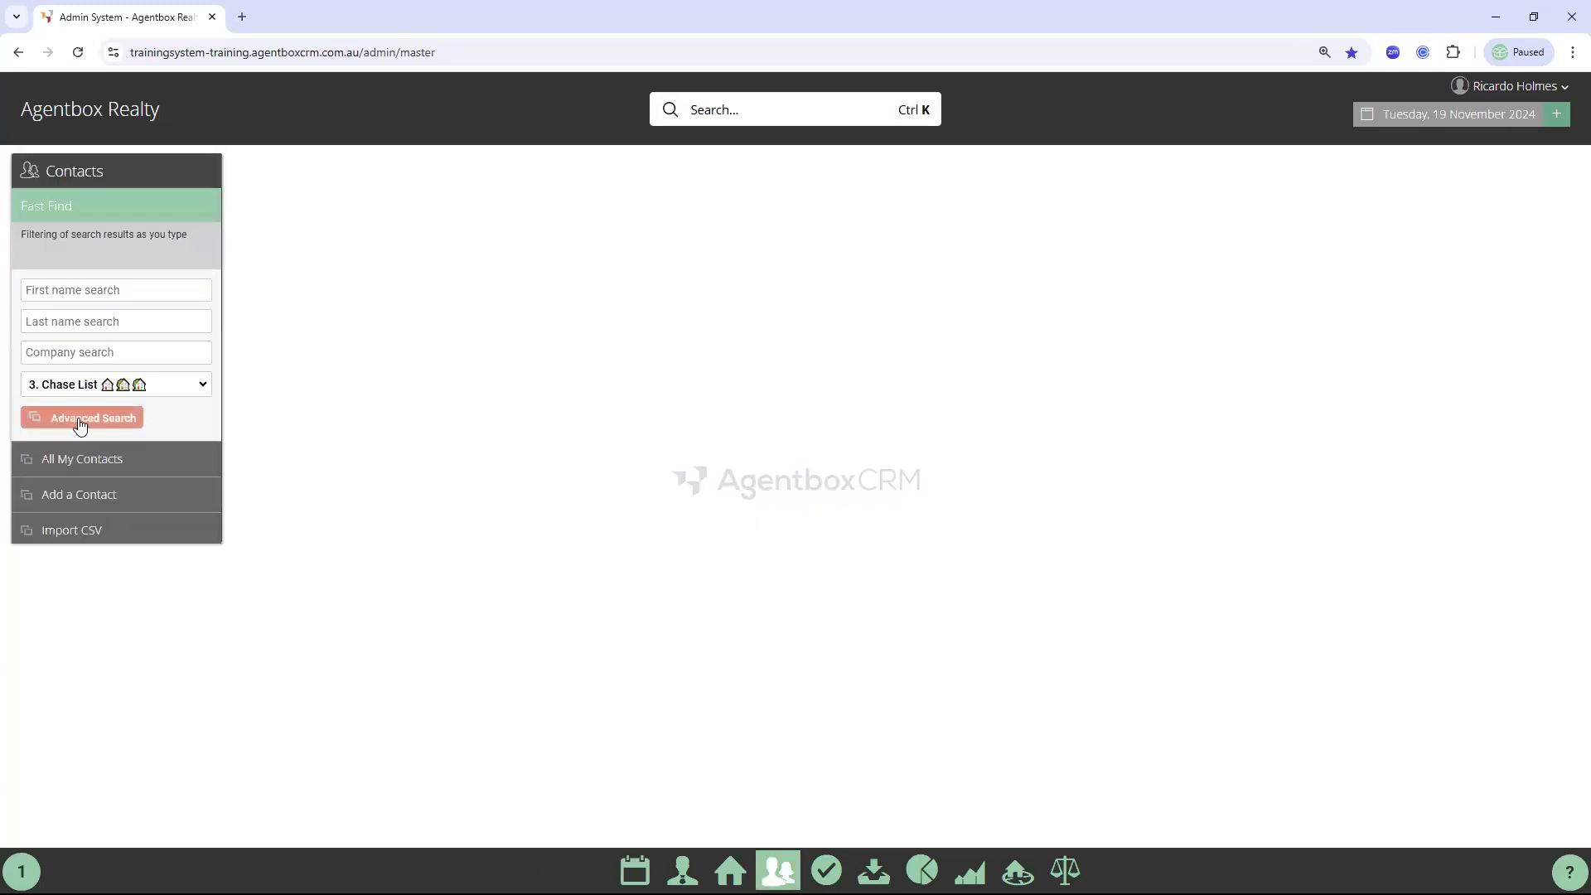
pyautogui.click(81, 419)
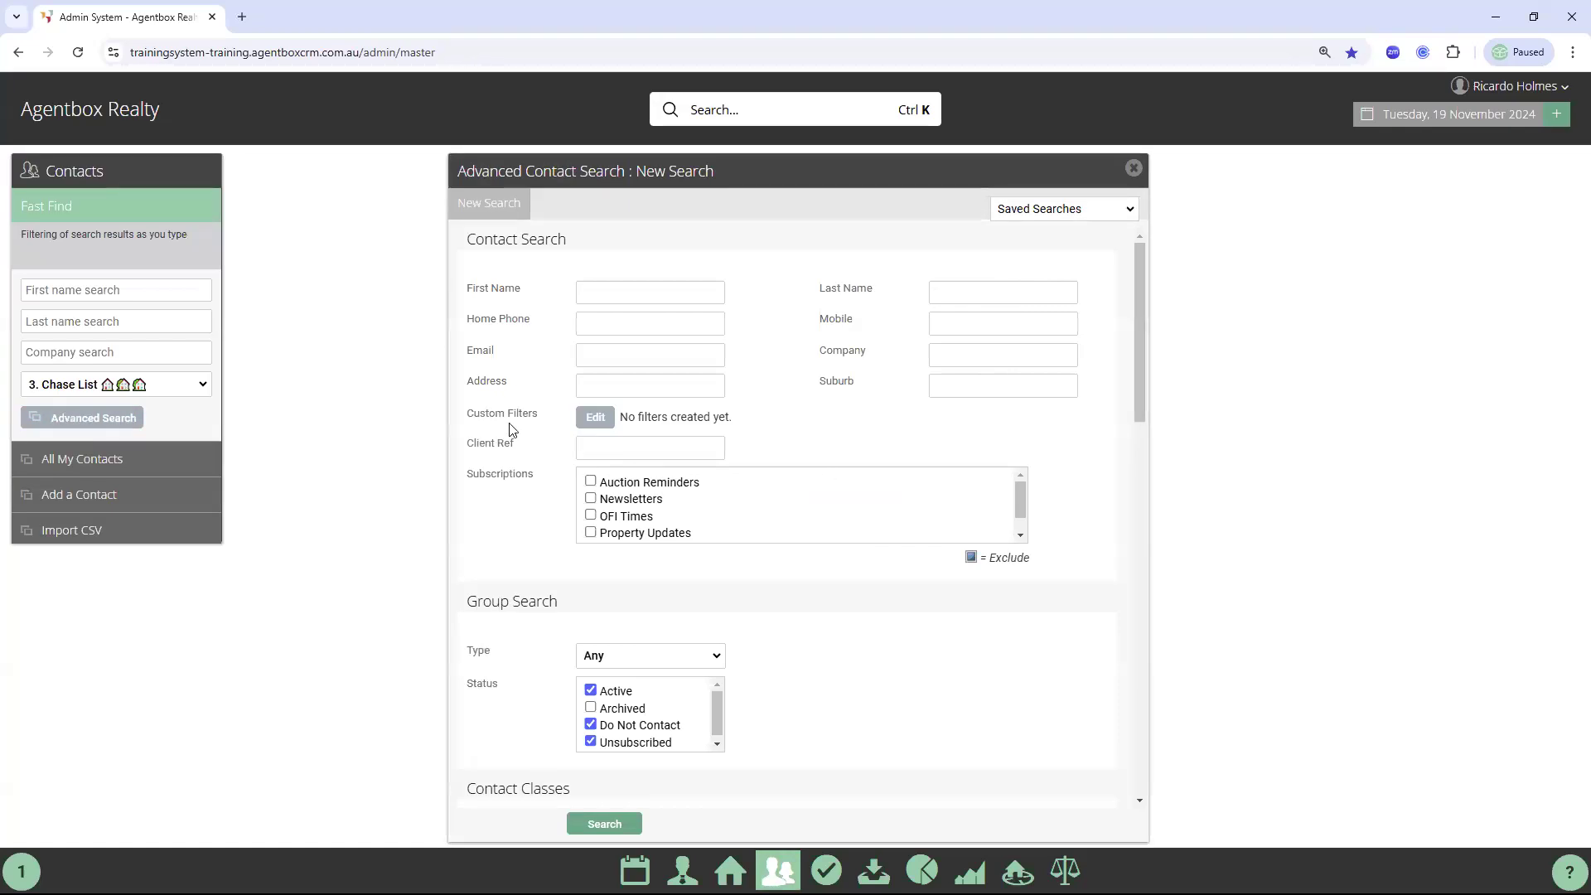
# Set custom filters to No Active Task(s) and No Active Activity Schedule(s), and save them
pyautogui.click(608, 422)
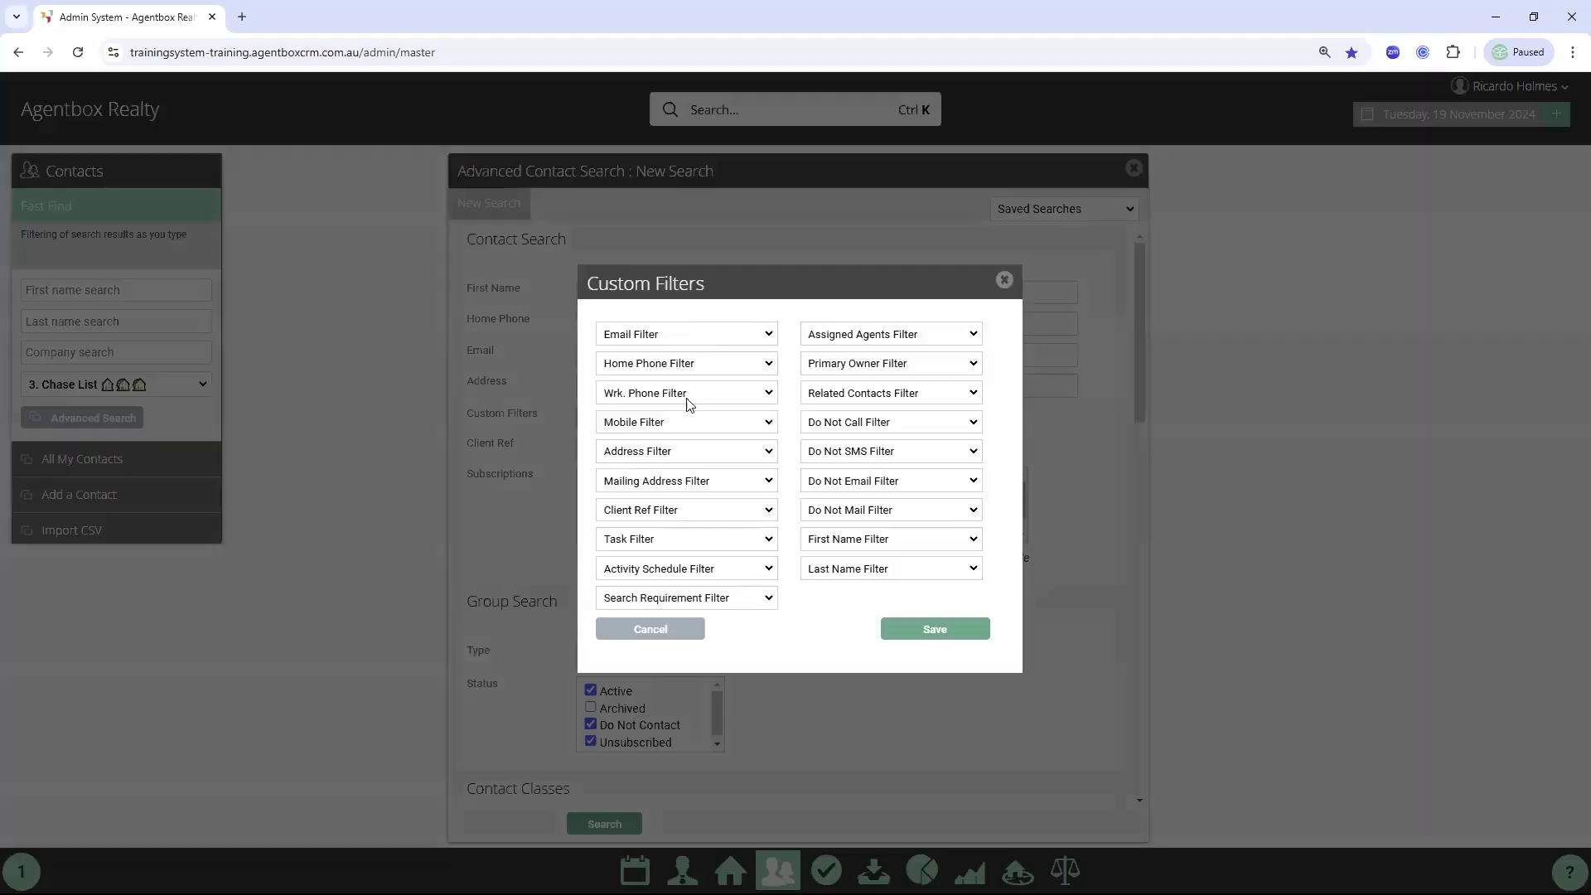
pyautogui.click(650, 544)
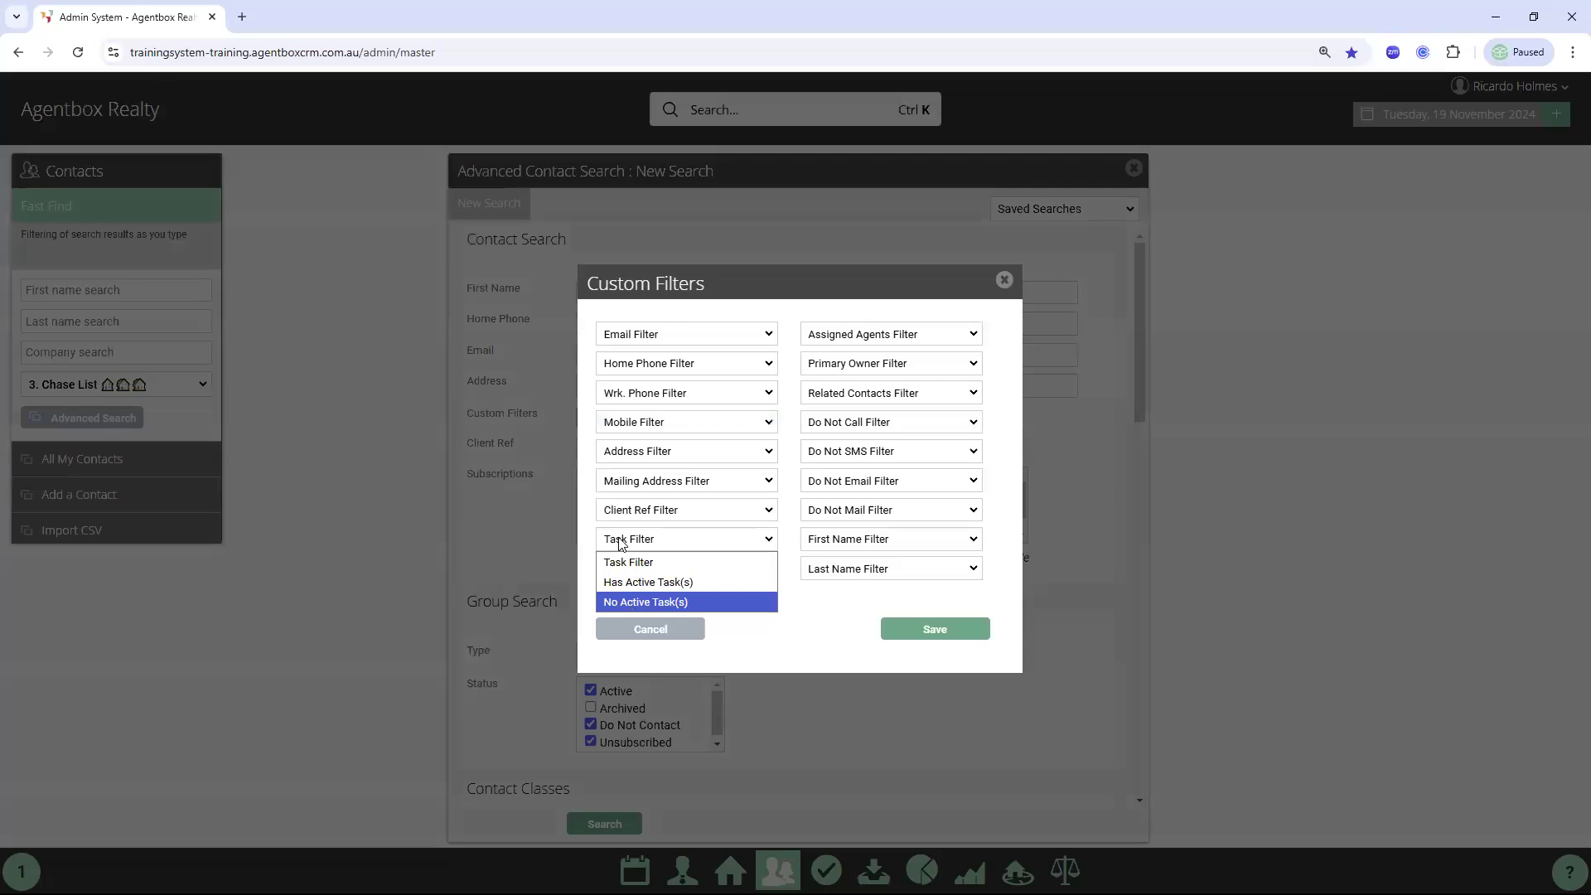
pyautogui.click(633, 603)
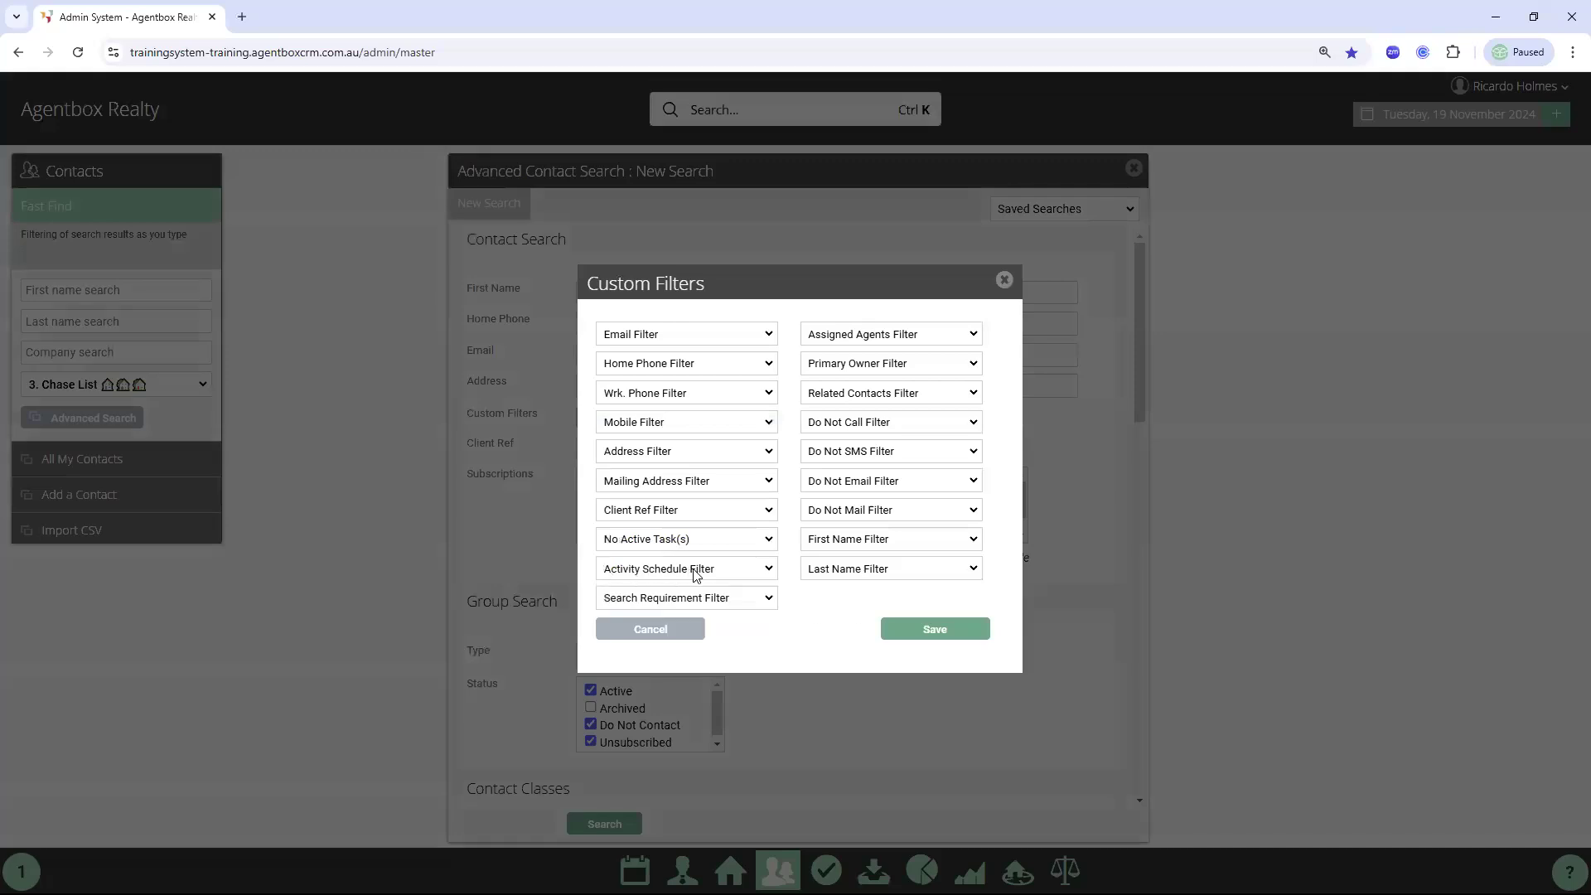
pyautogui.click(656, 570)
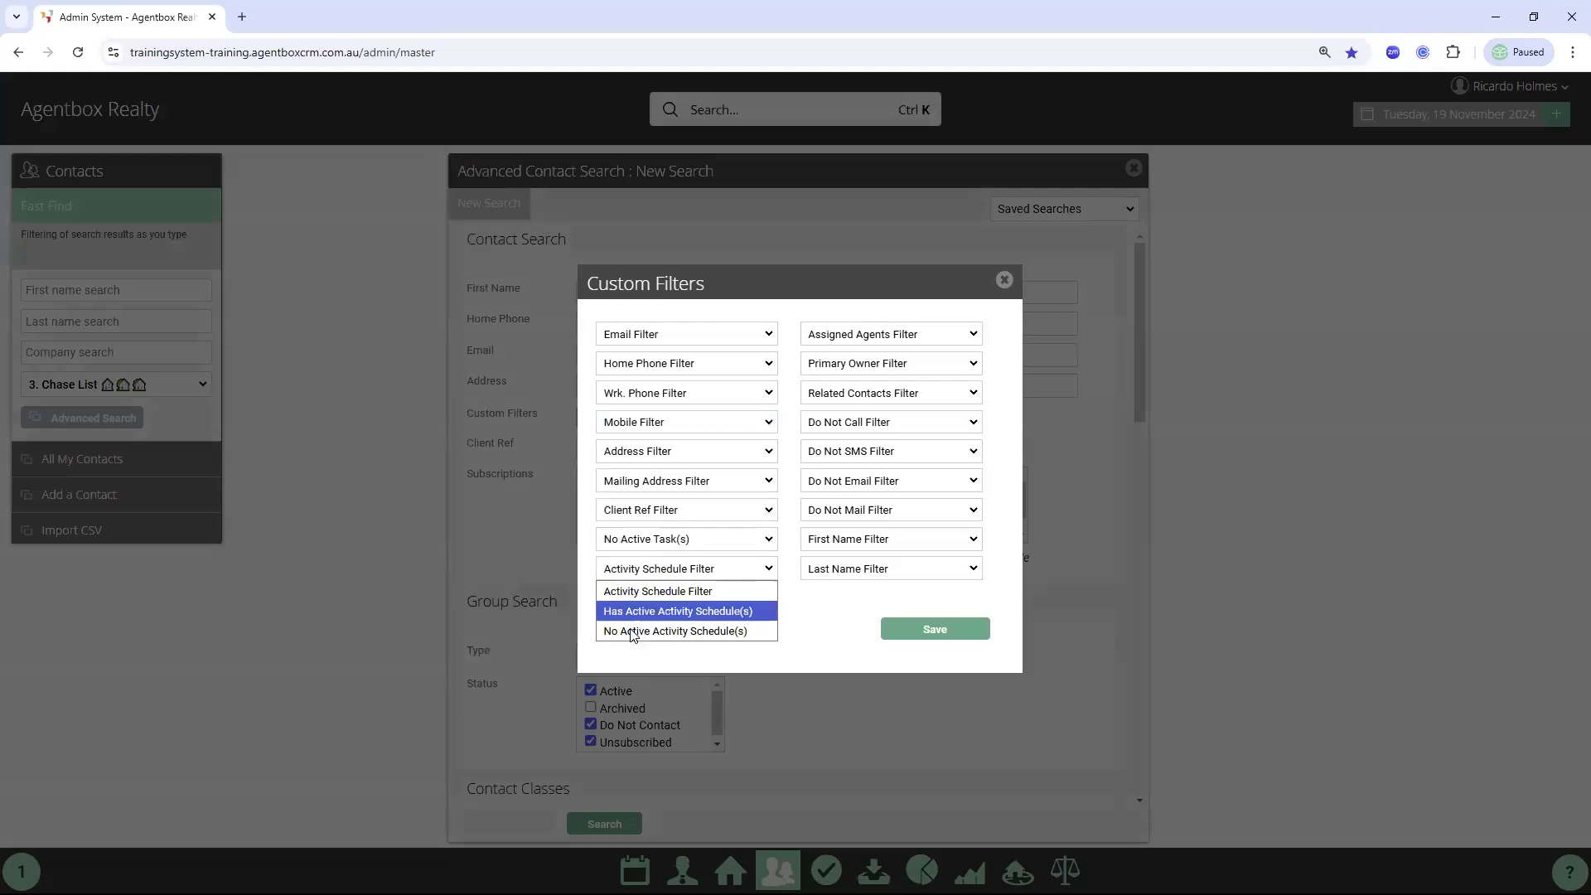
pyautogui.click(673, 631)
pyautogui.click(895, 634)
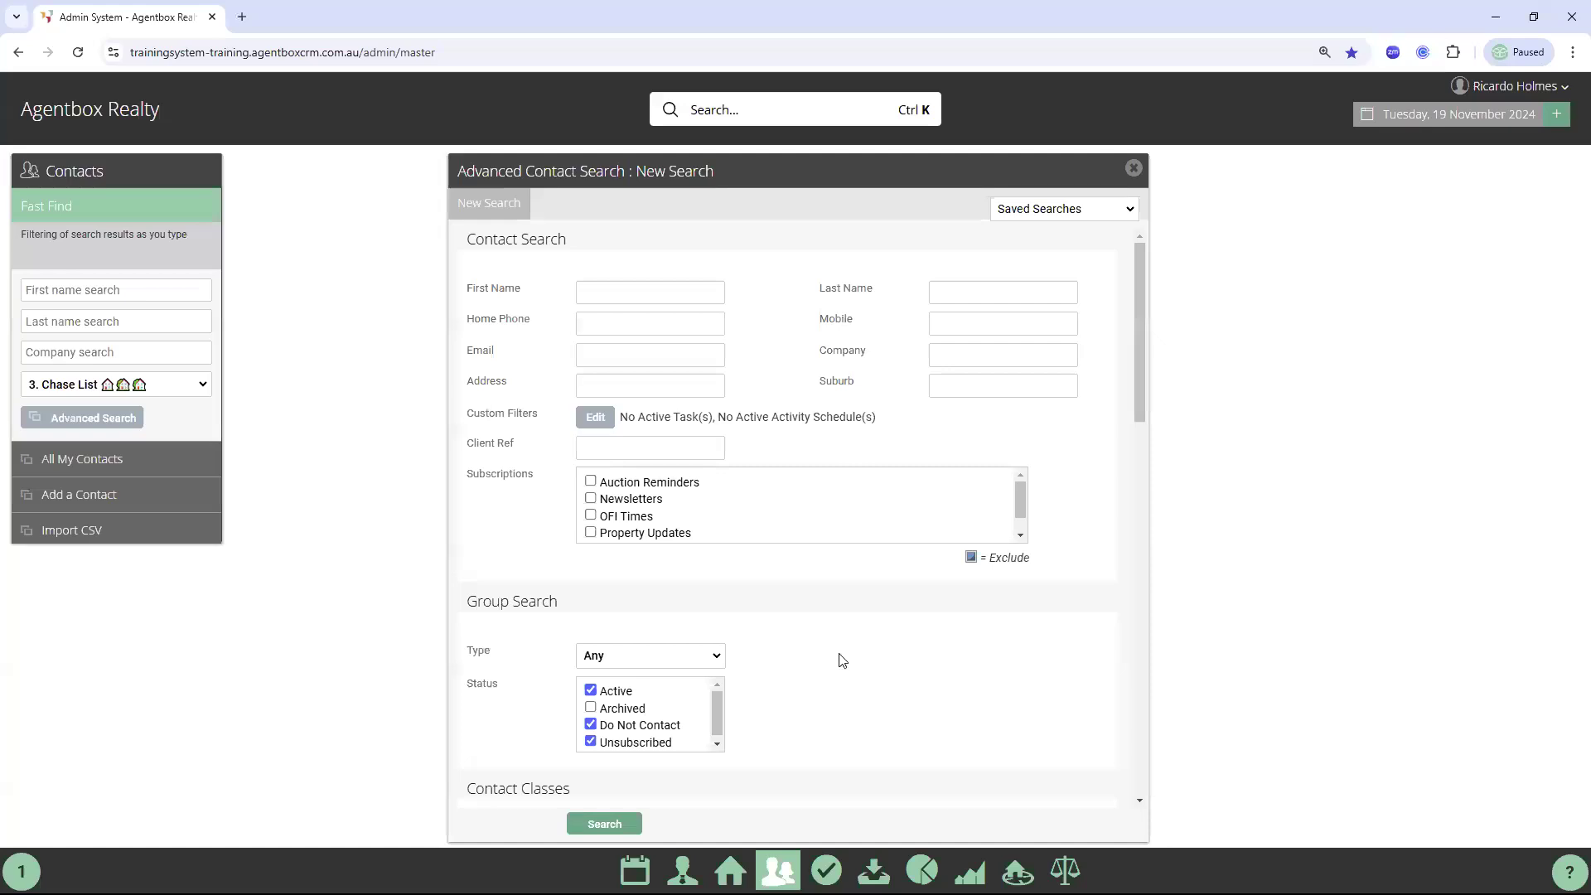
pyautogui.scroll(-3, 845, 639)
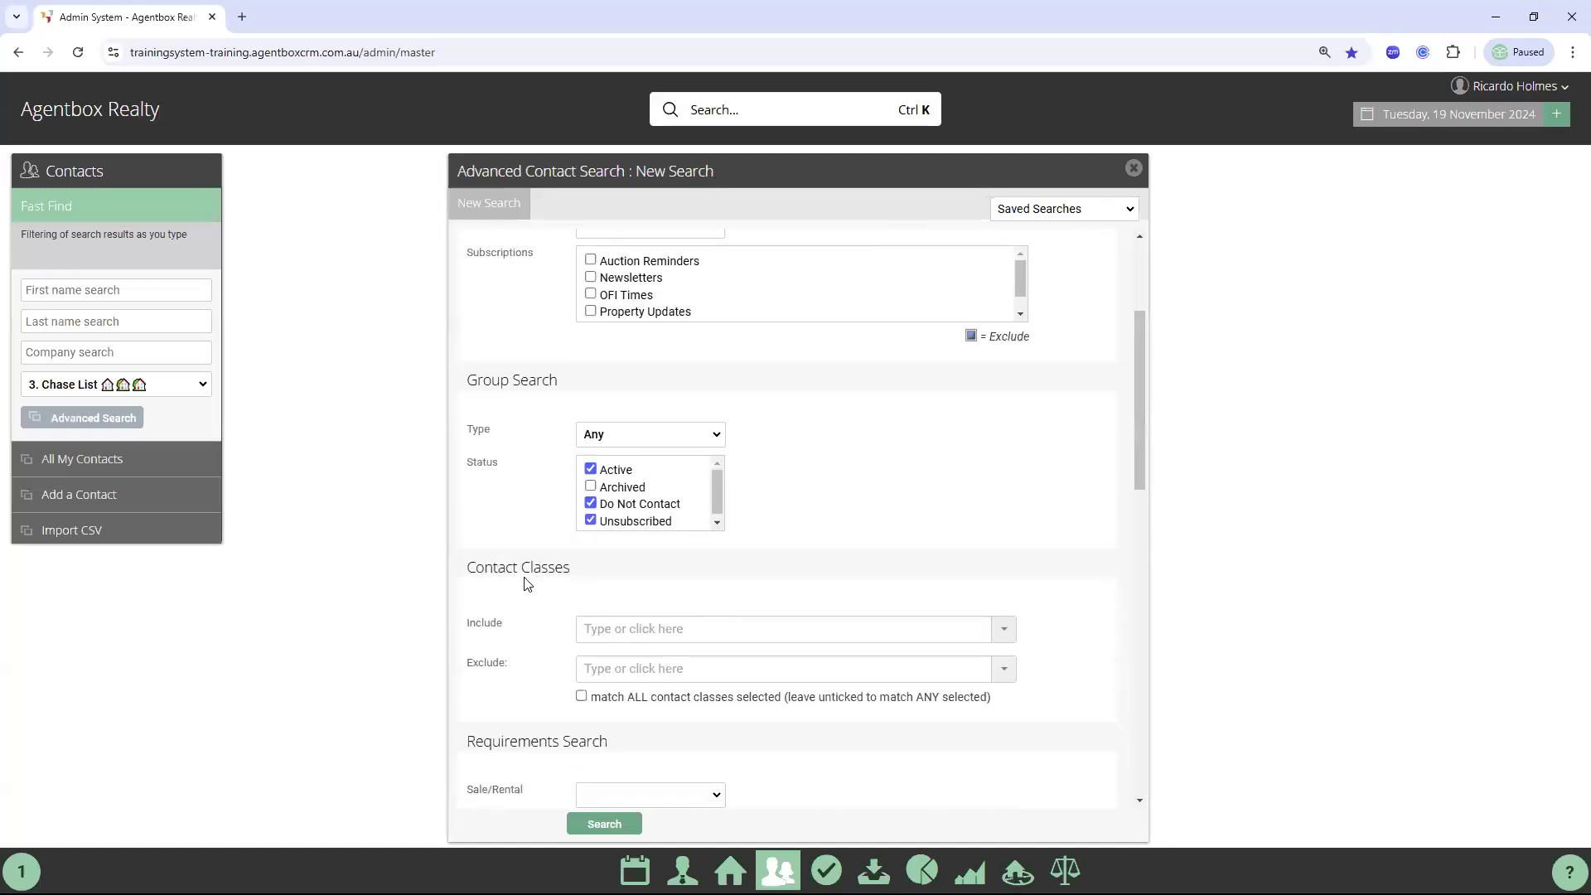
# Include the Owner, Owner Occupier, Owner Absentee and Prospective Vendor contact classes
pyautogui.click(628, 623)
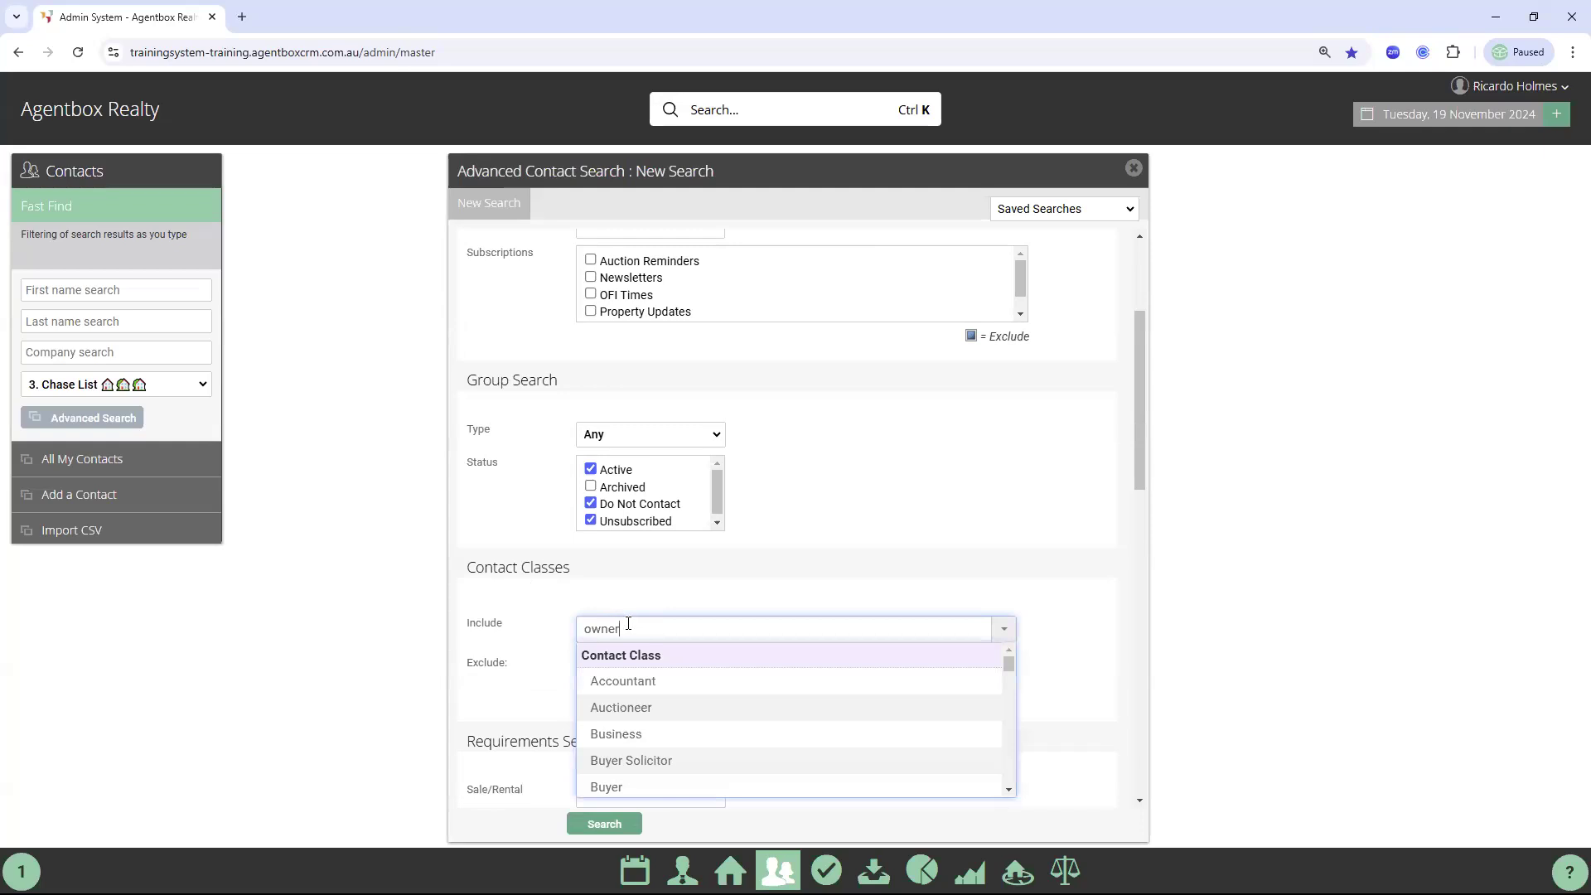
pyautogui.press('Return')
pyautogui.write('owner ')
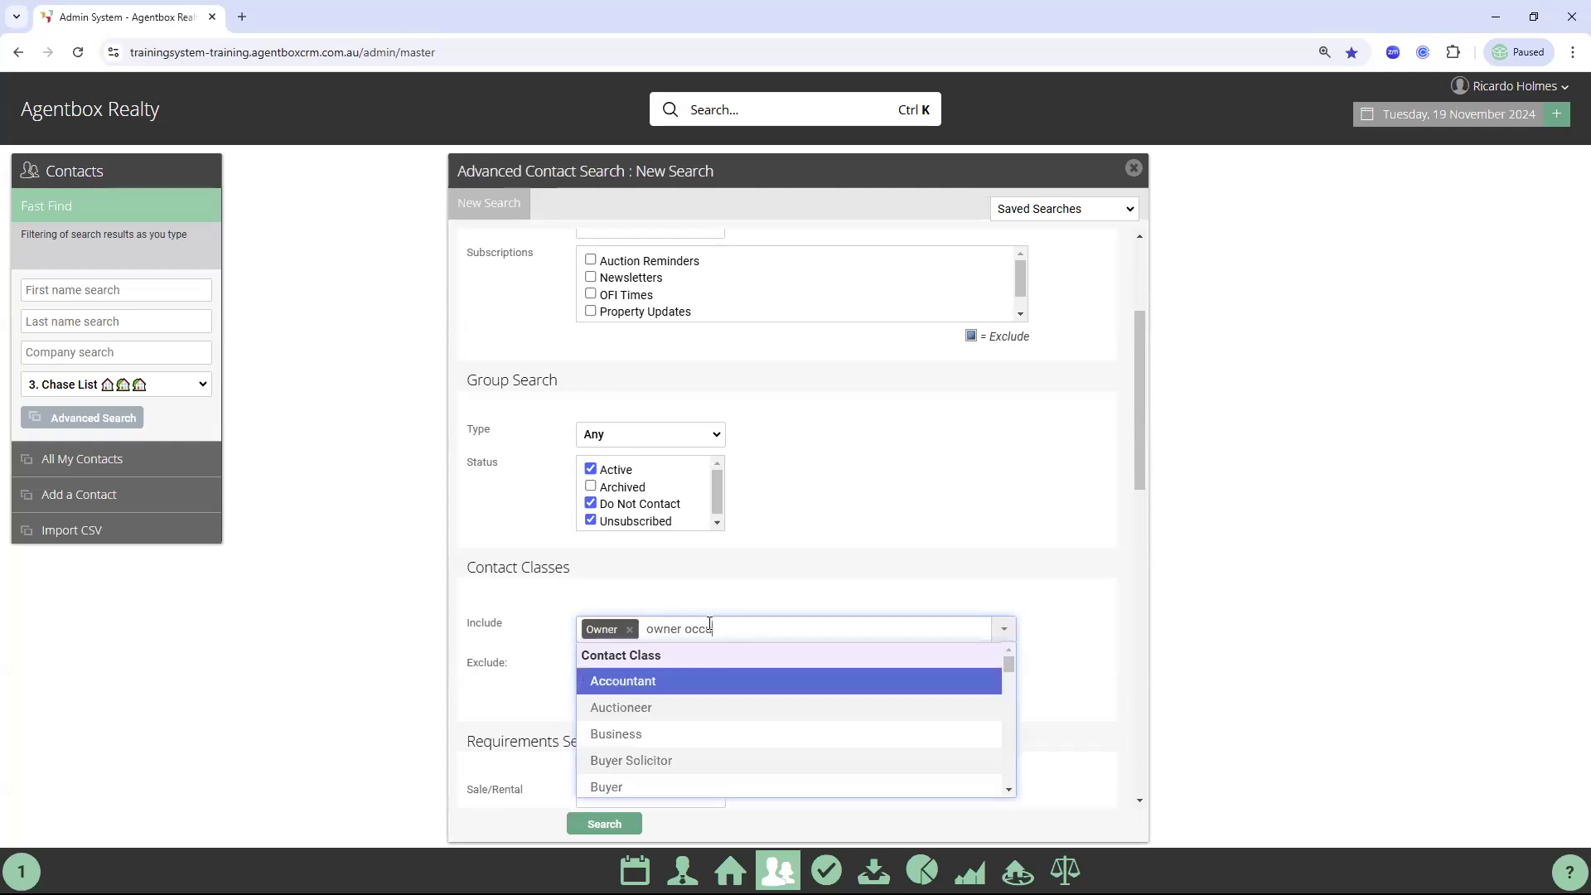
pyautogui.write('occ')
pyautogui.click(682, 684)
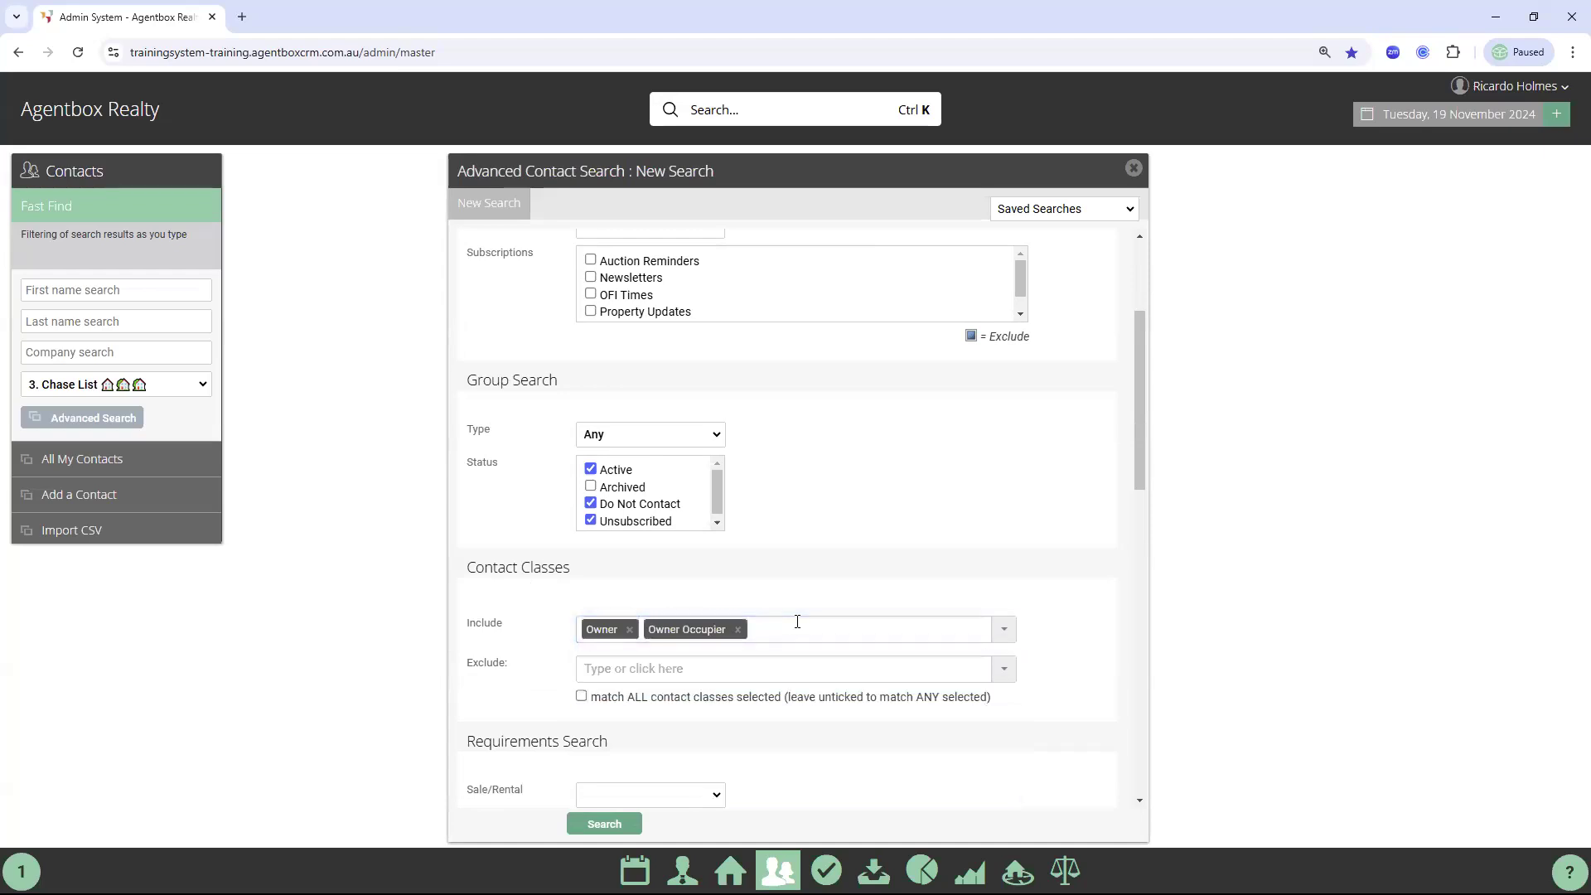
pyautogui.click(797, 622)
pyautogui.write('ow')
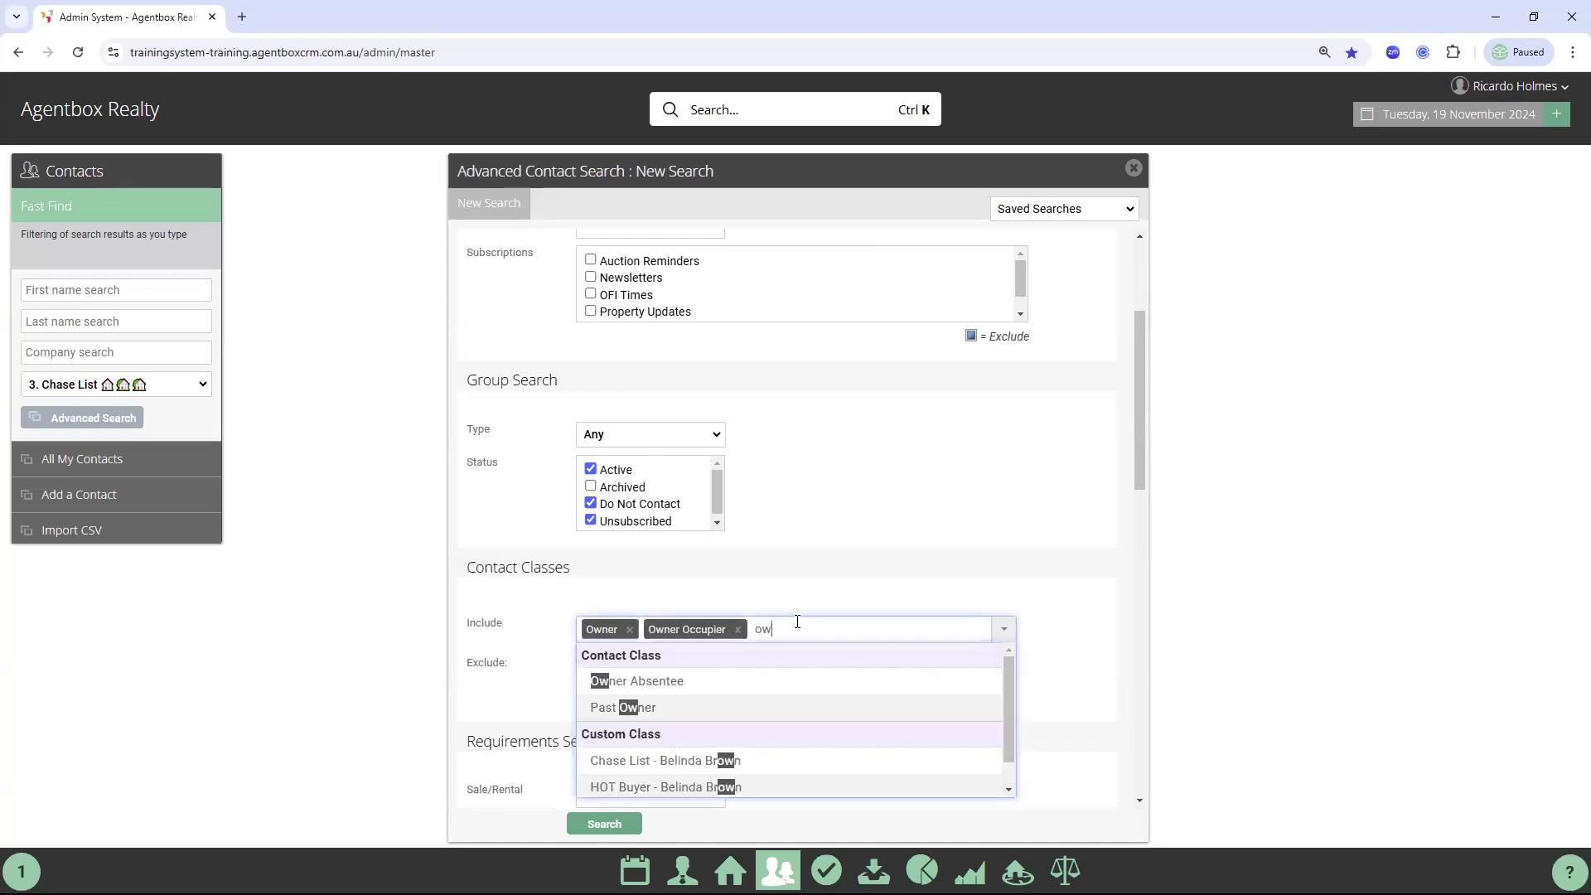
pyautogui.click(676, 683)
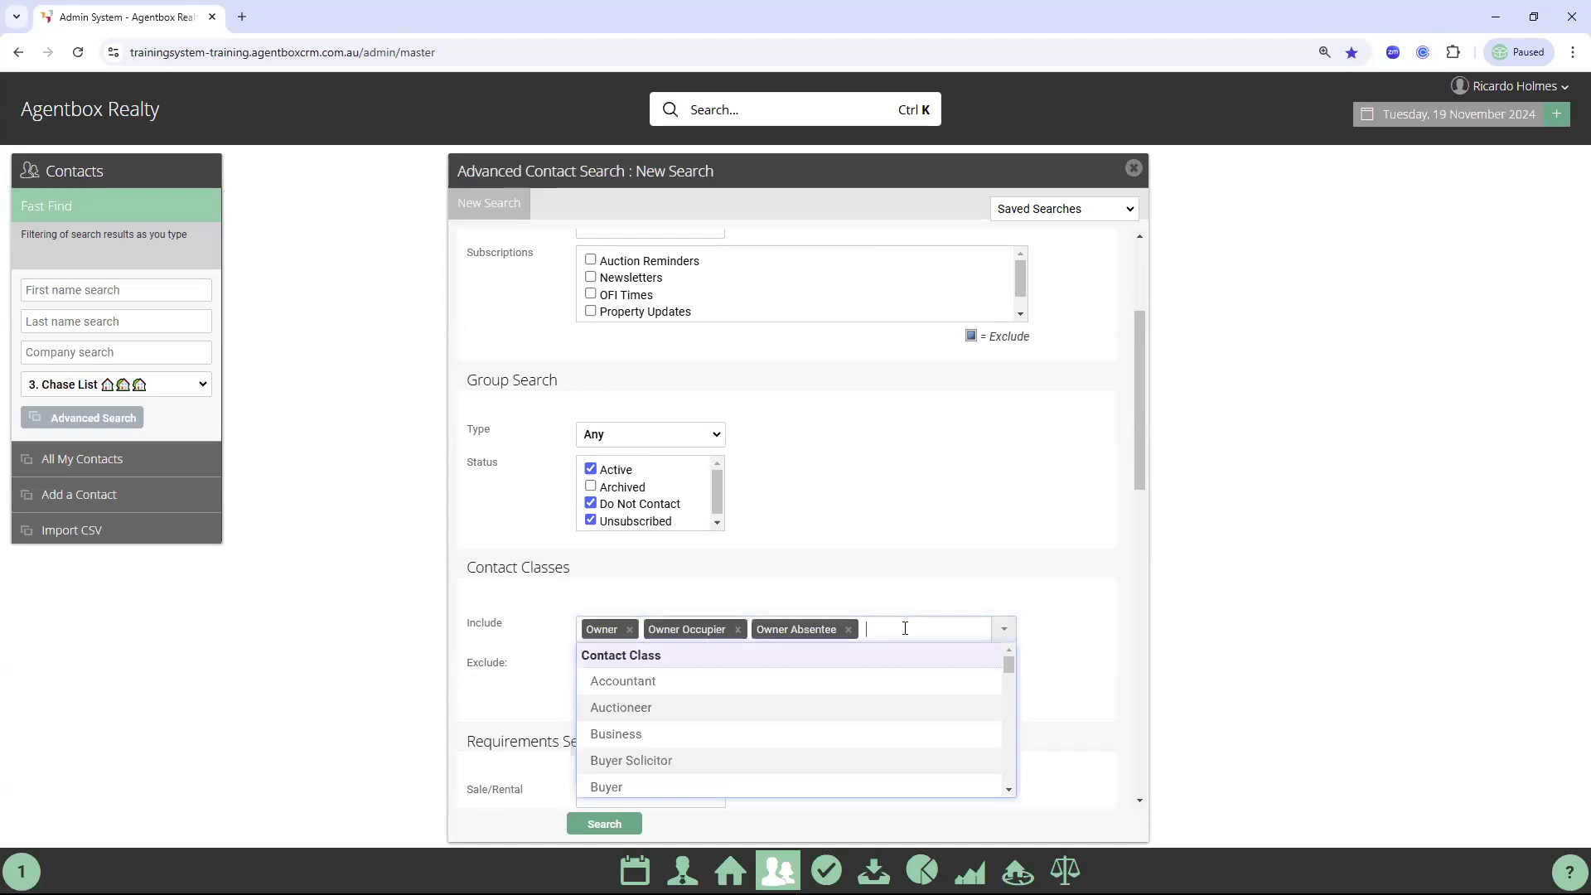
pyautogui.write('prosp')
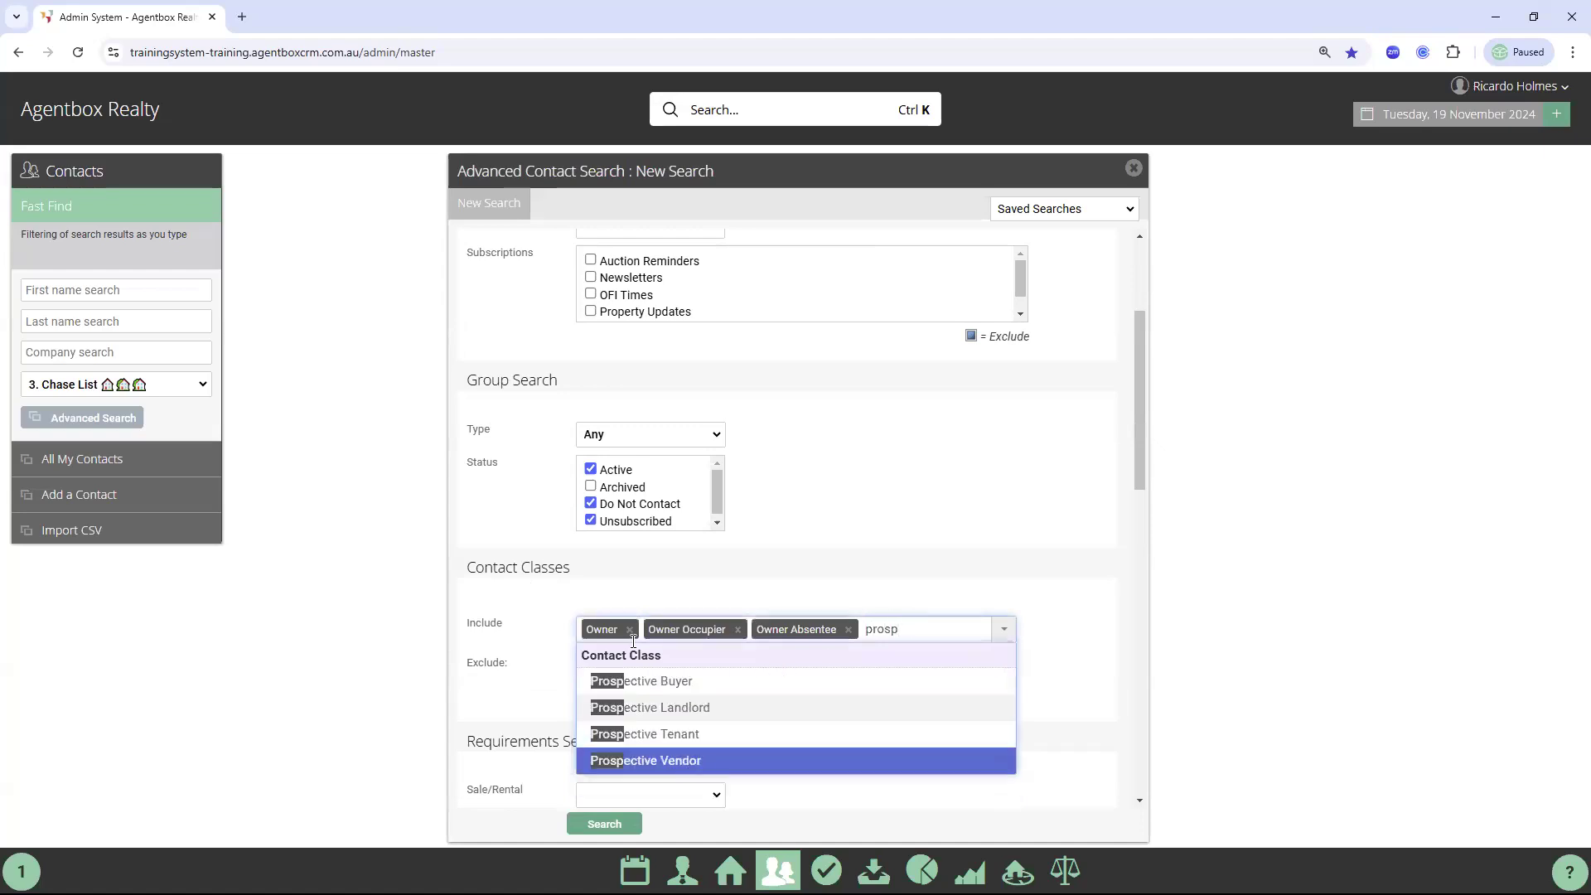
pyautogui.click(687, 761)
# Limit the search to contacts assigned to yourself in Assigned Staff
pyautogui.scroll(-8, 1099, 545)
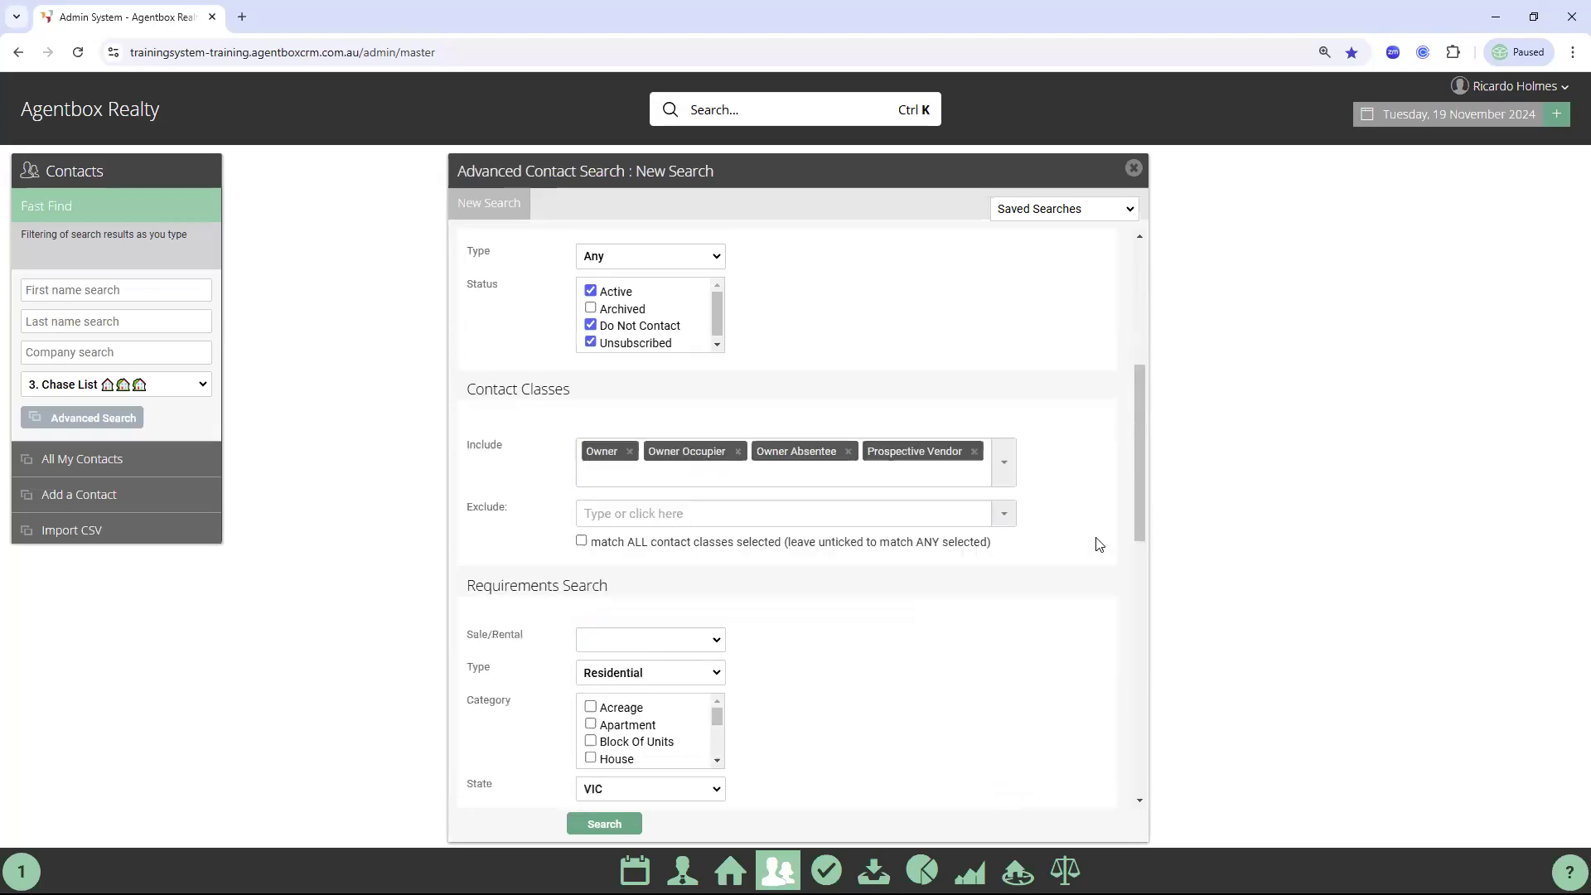
pyautogui.scroll(-1, 1102, 547)
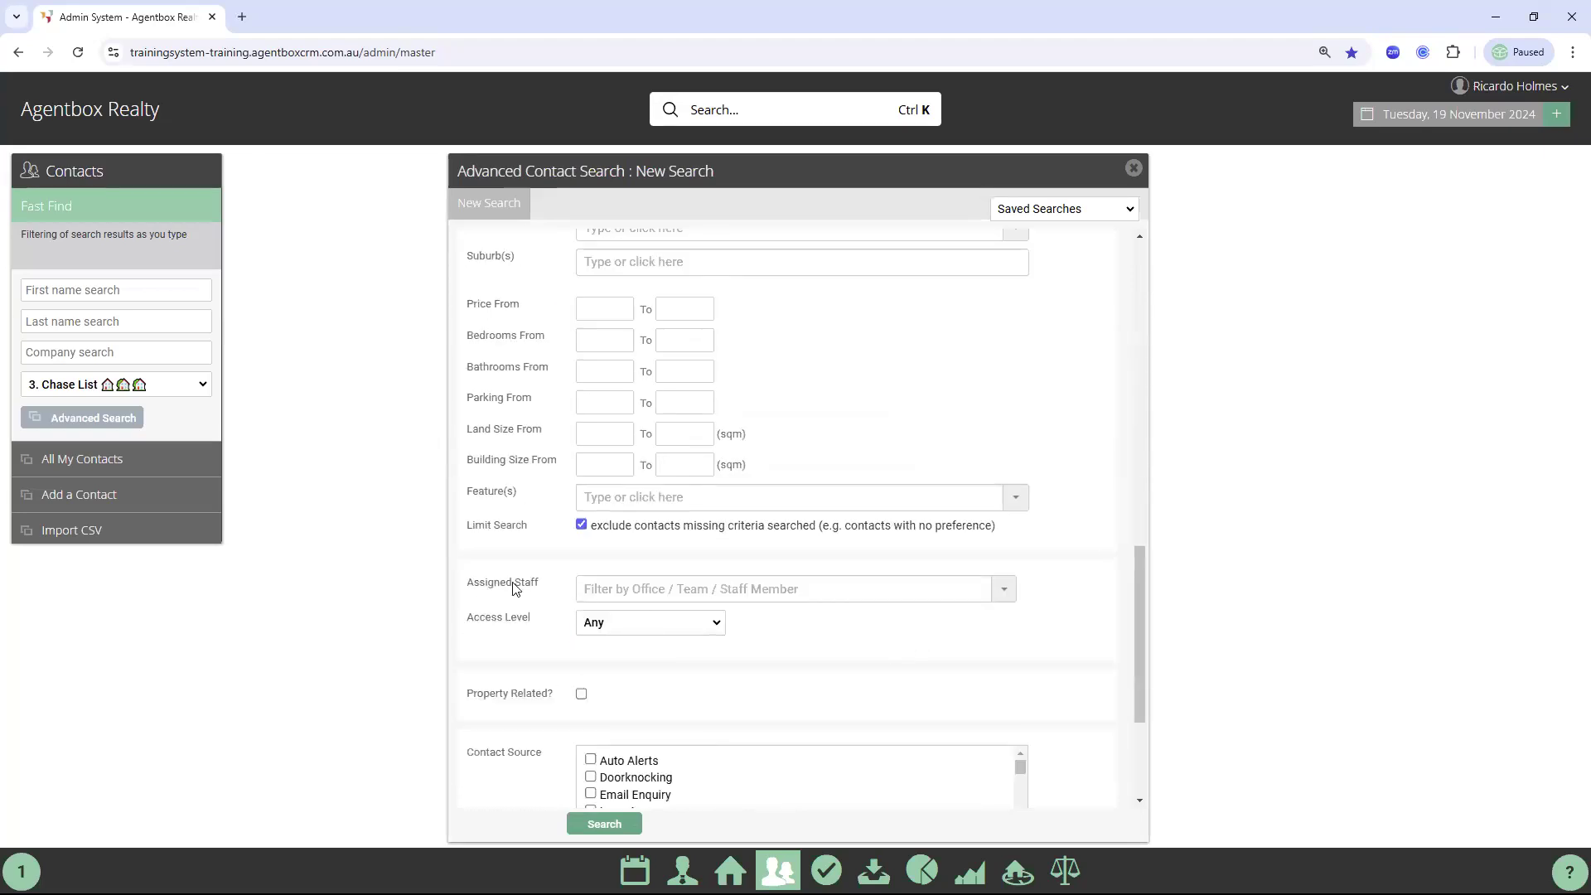
pyautogui.click(614, 592)
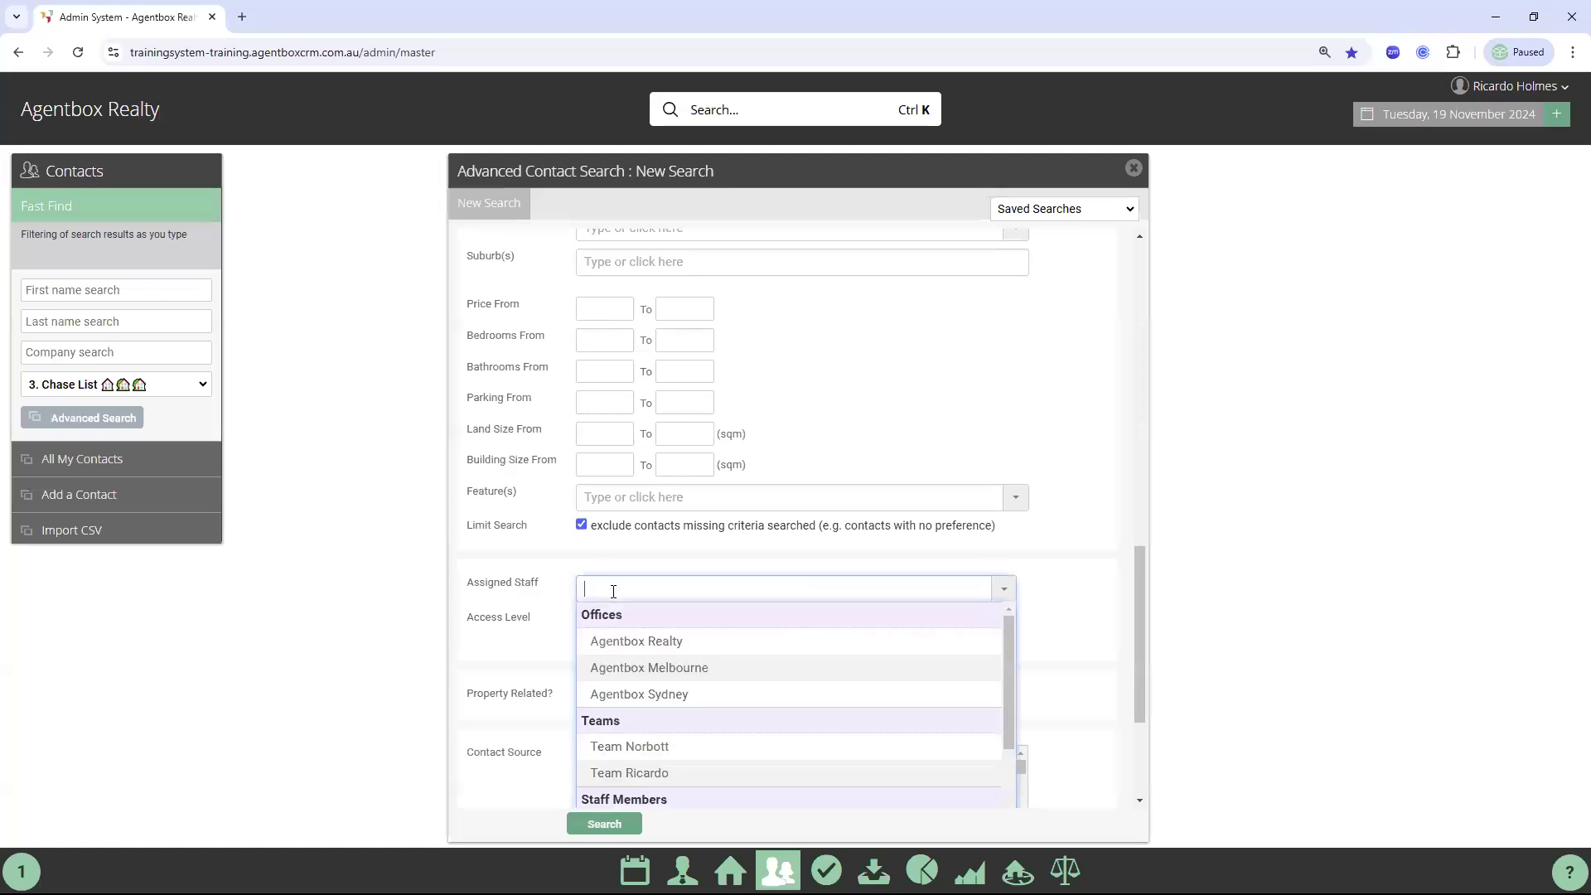
pyautogui.write('rica')
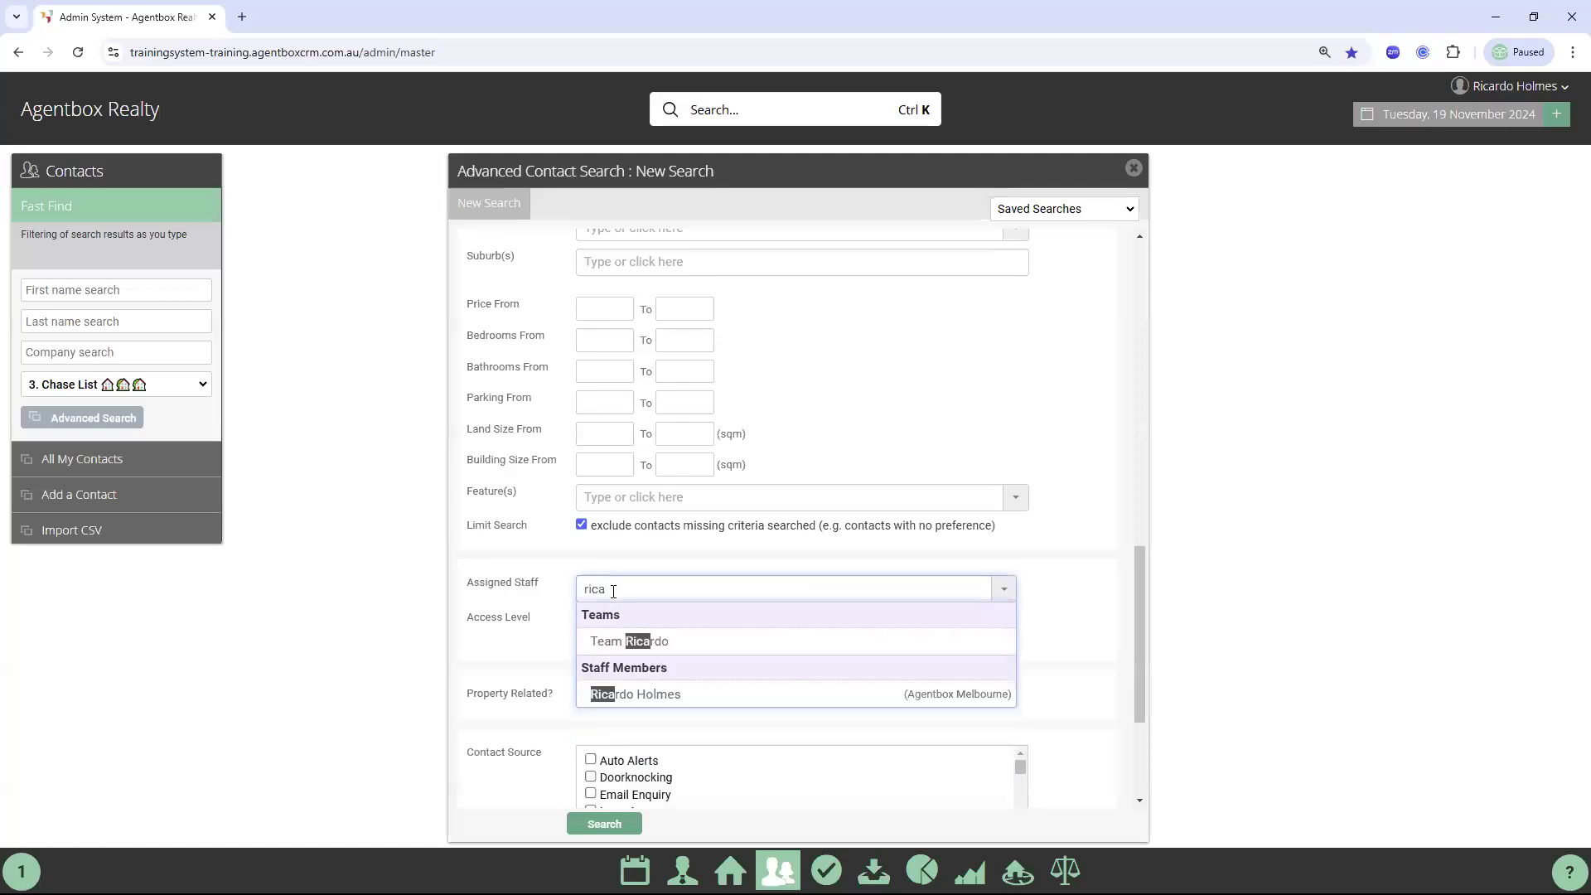
pyautogui.press('Return')
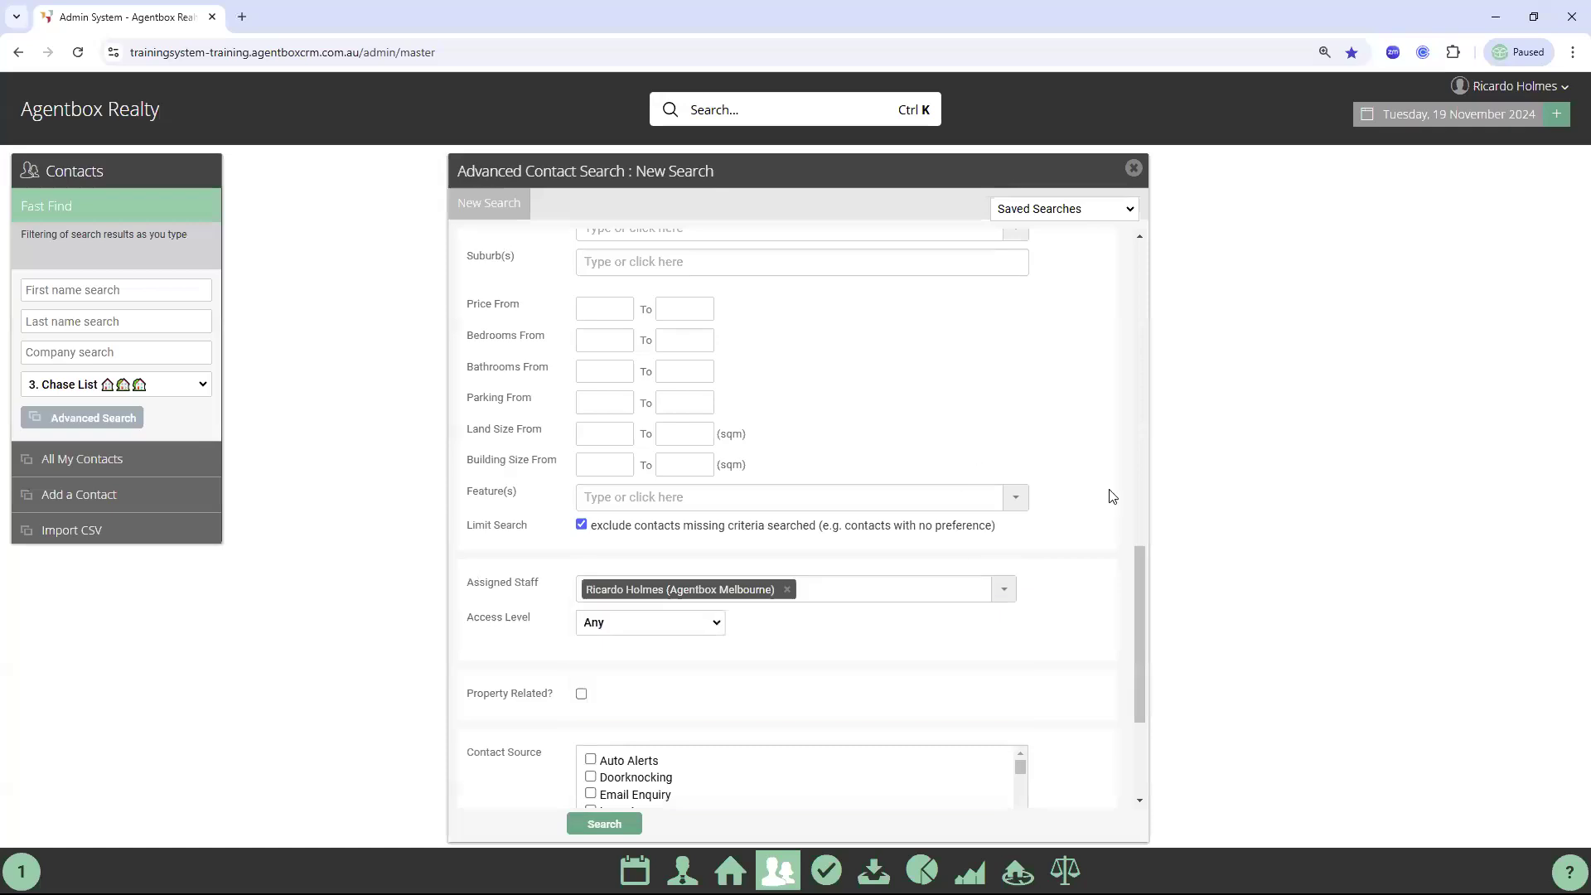
# Save the search as 'Owners with No Tasks' and run it, finding 343 contacts
pyautogui.scroll(-3, 1080, 568)
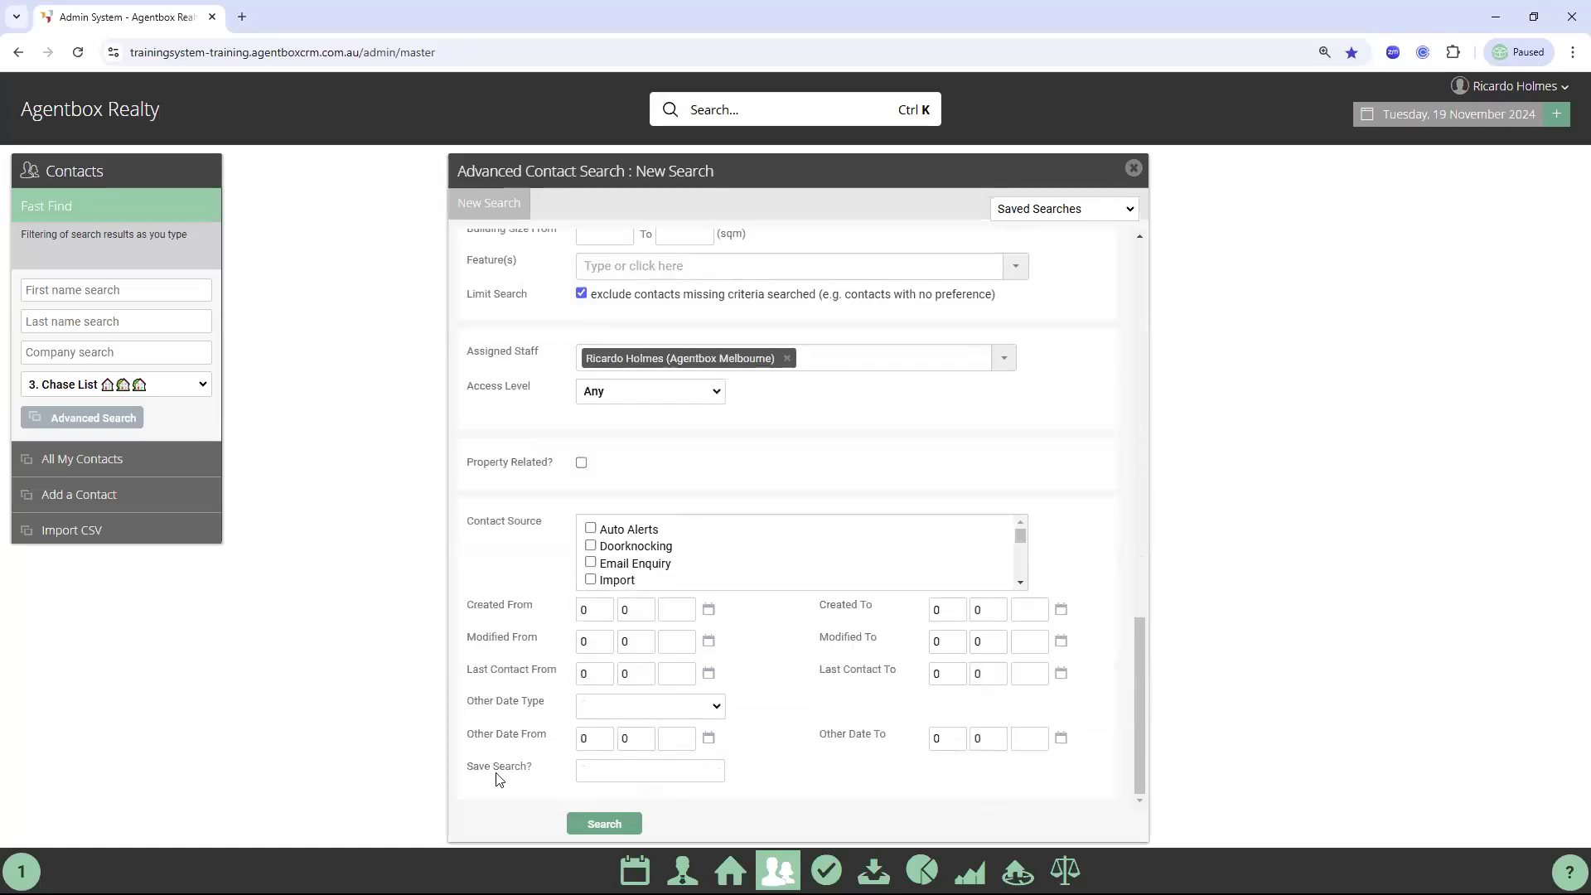
pyautogui.click(595, 771)
pyautogui.write('Owners with No Tasks')
pyautogui.click(598, 825)
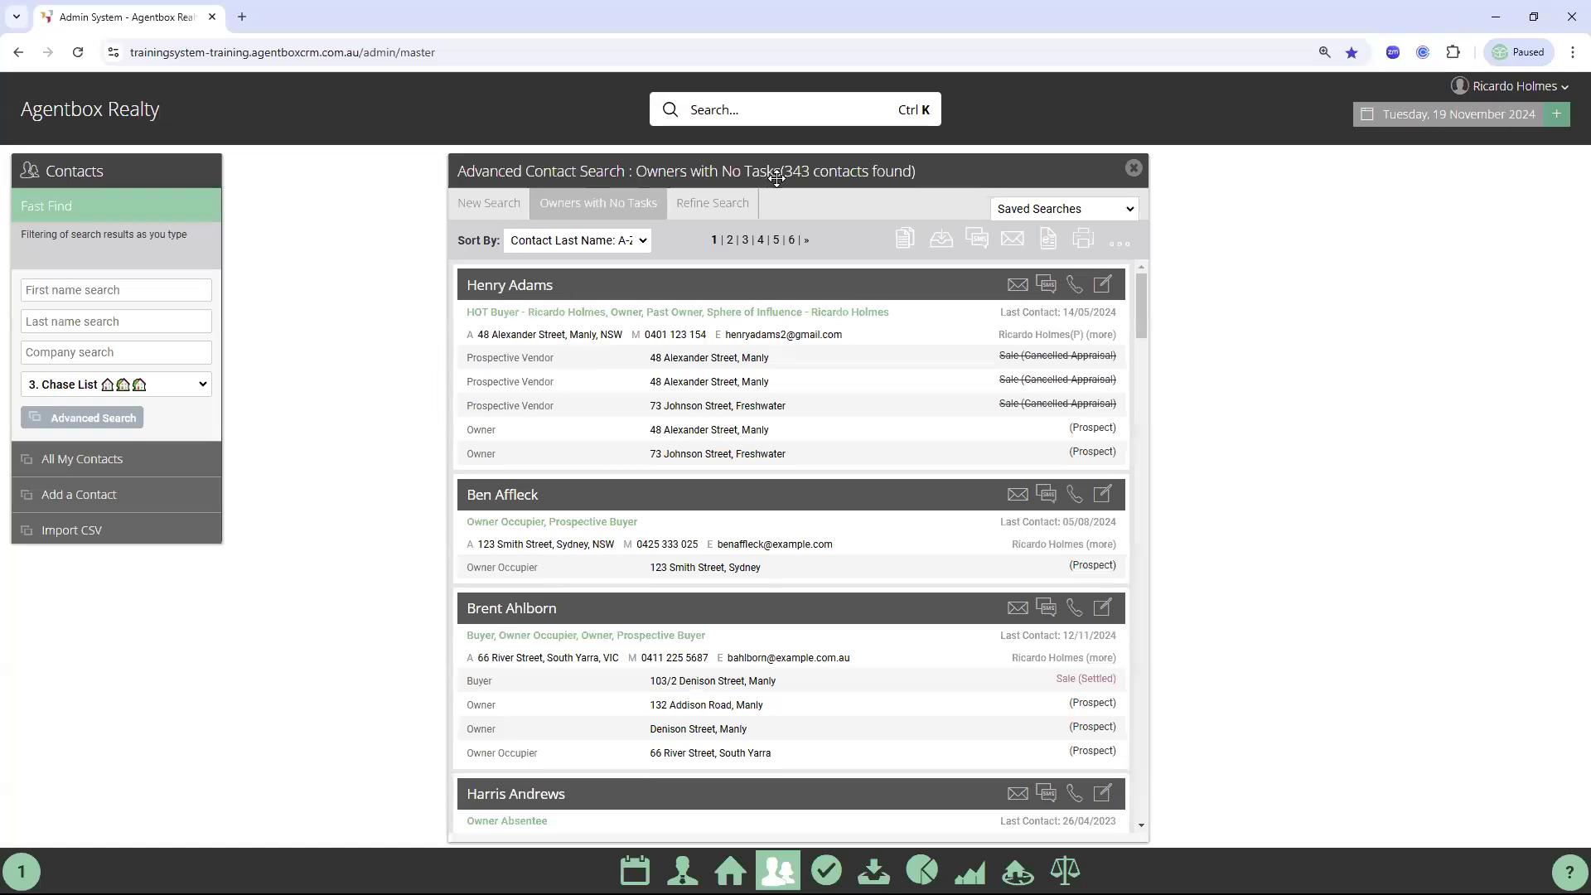
# Open the first contact listed in the Owners with No Tasks results
pyautogui.click(538, 286)
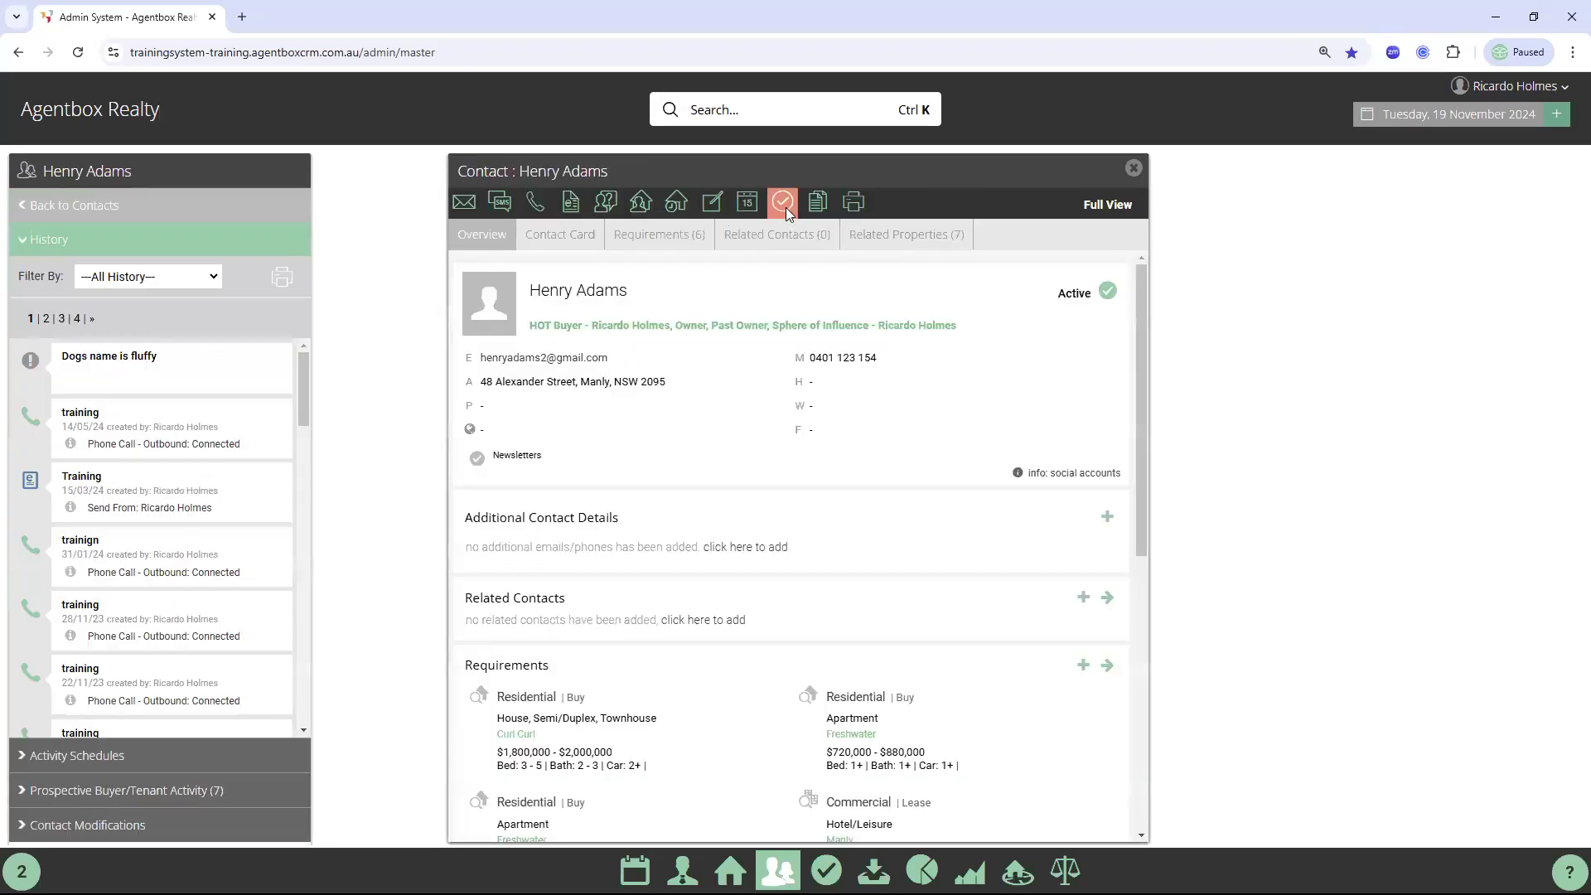
# Add a single 'Owner follow up' task due 26 November 2024 to this contact, then close back to results
pyautogui.click(786, 207)
pyautogui.click(776, 465)
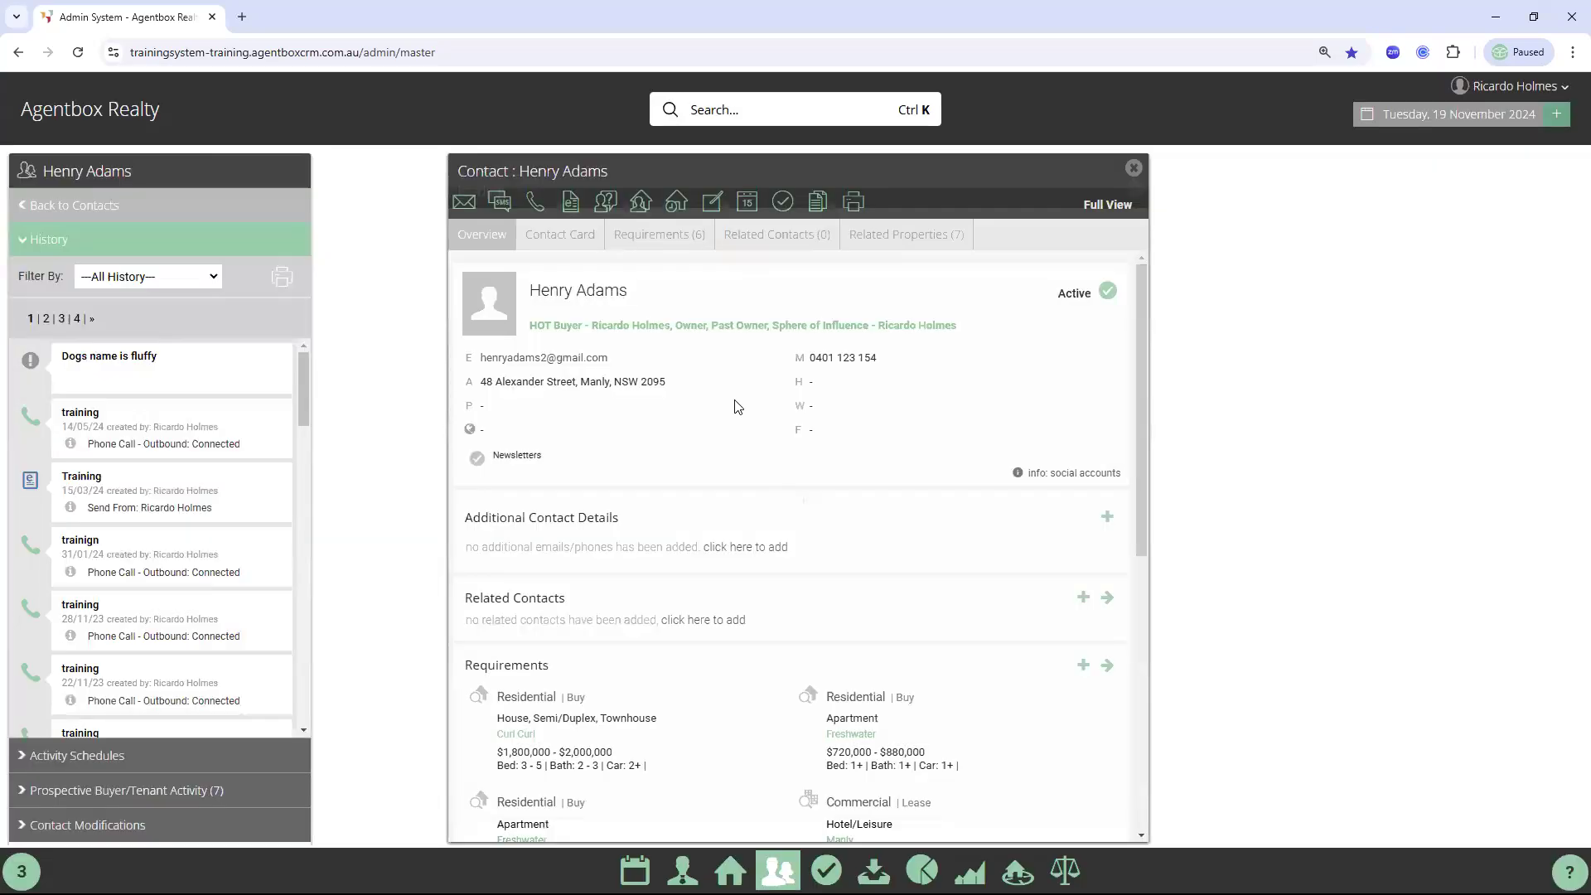
pyautogui.click(650, 305)
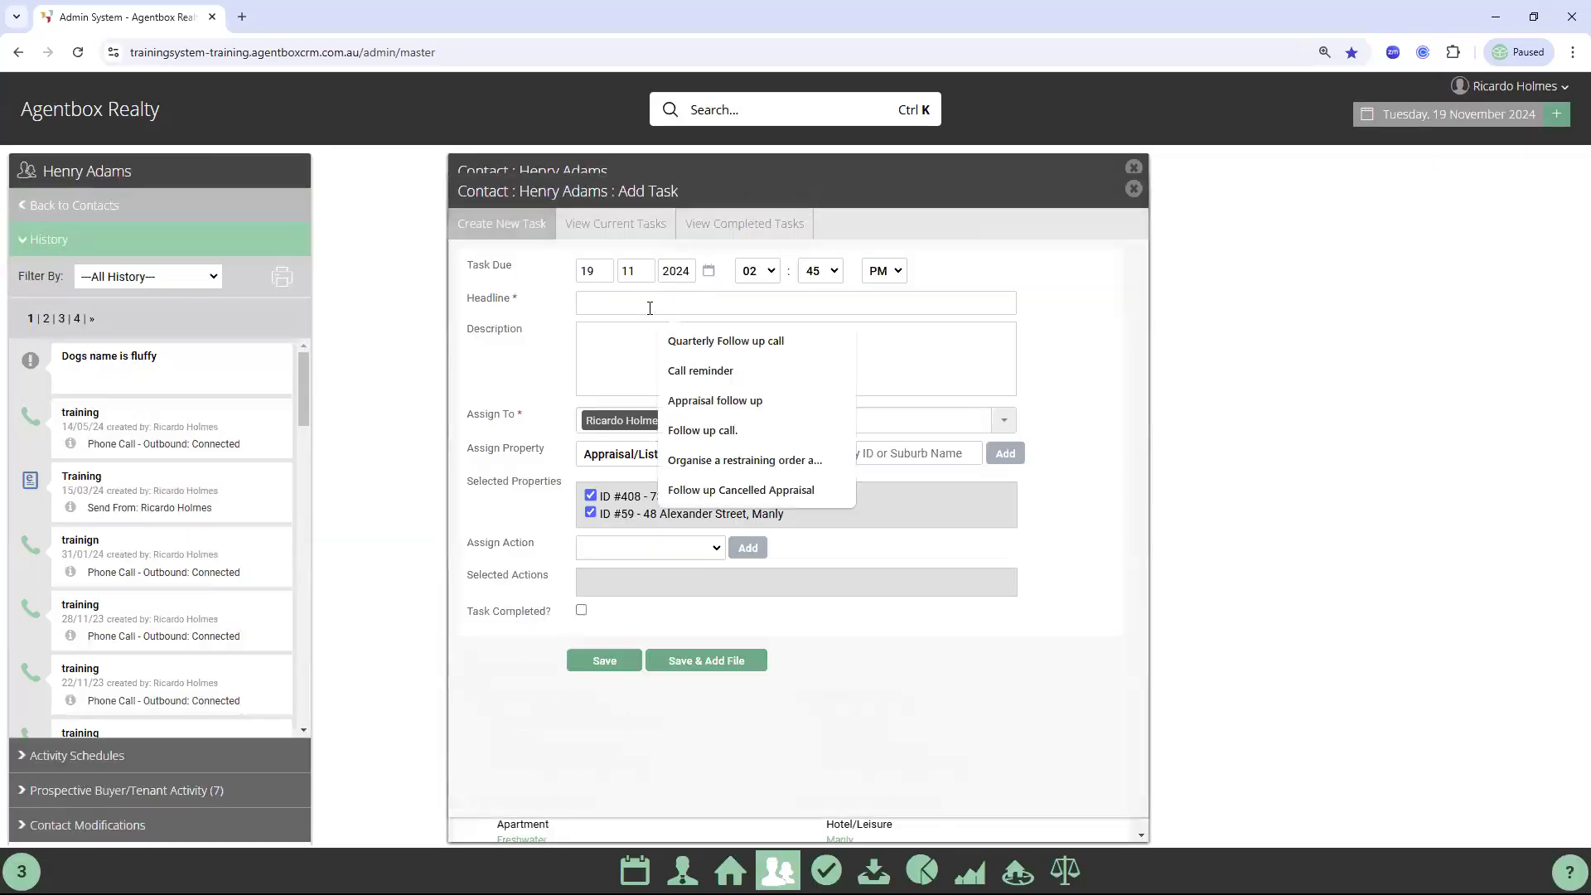
pyautogui.write('Ow')
pyautogui.click(729, 340)
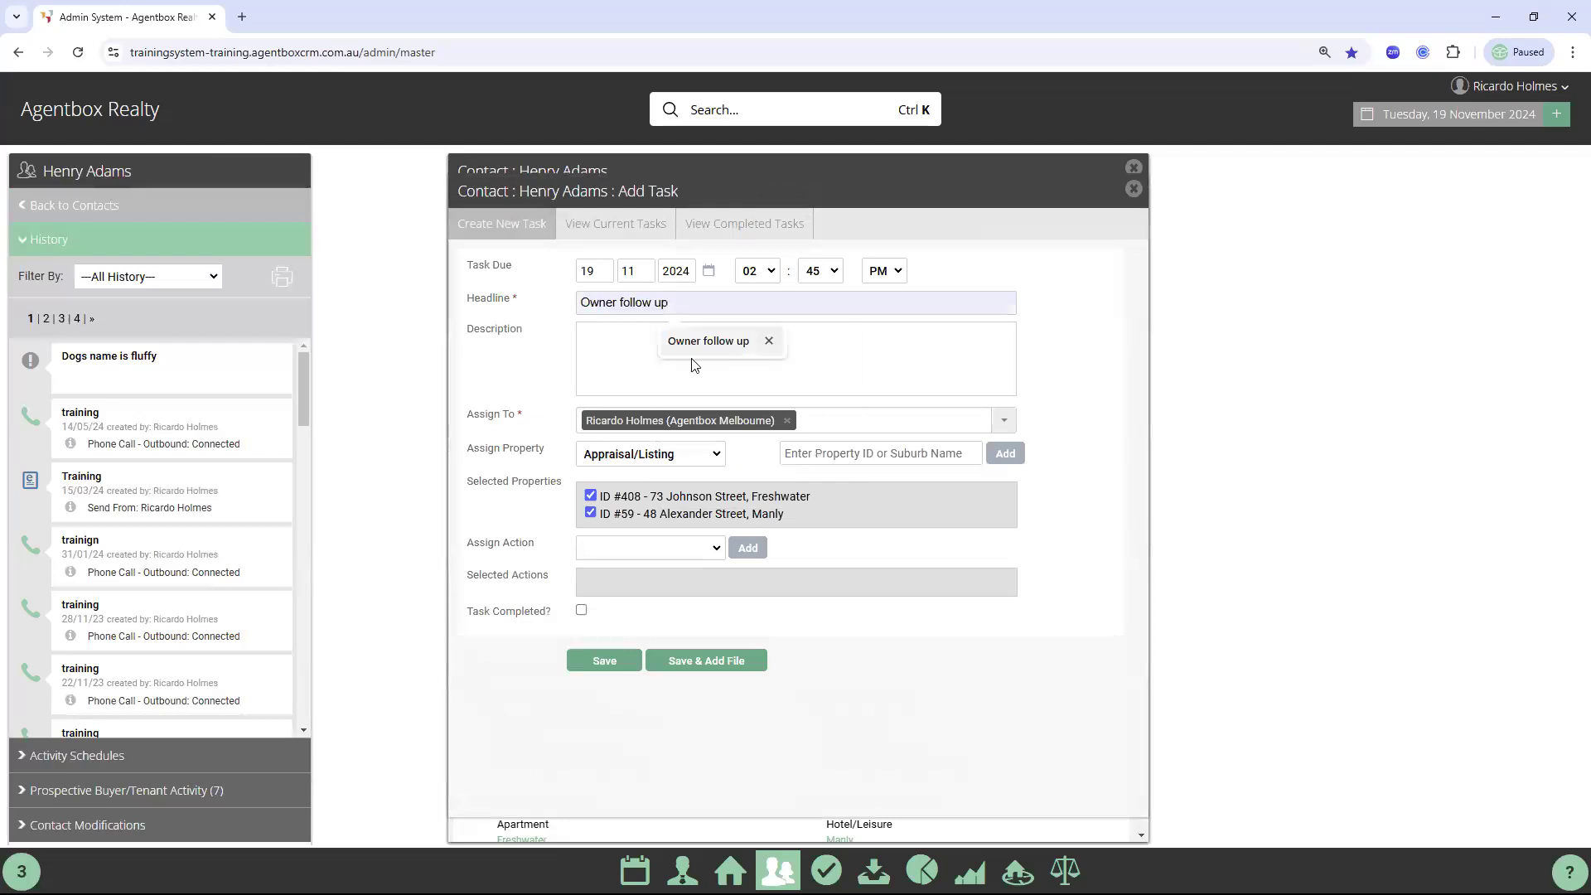
pyautogui.click(709, 272)
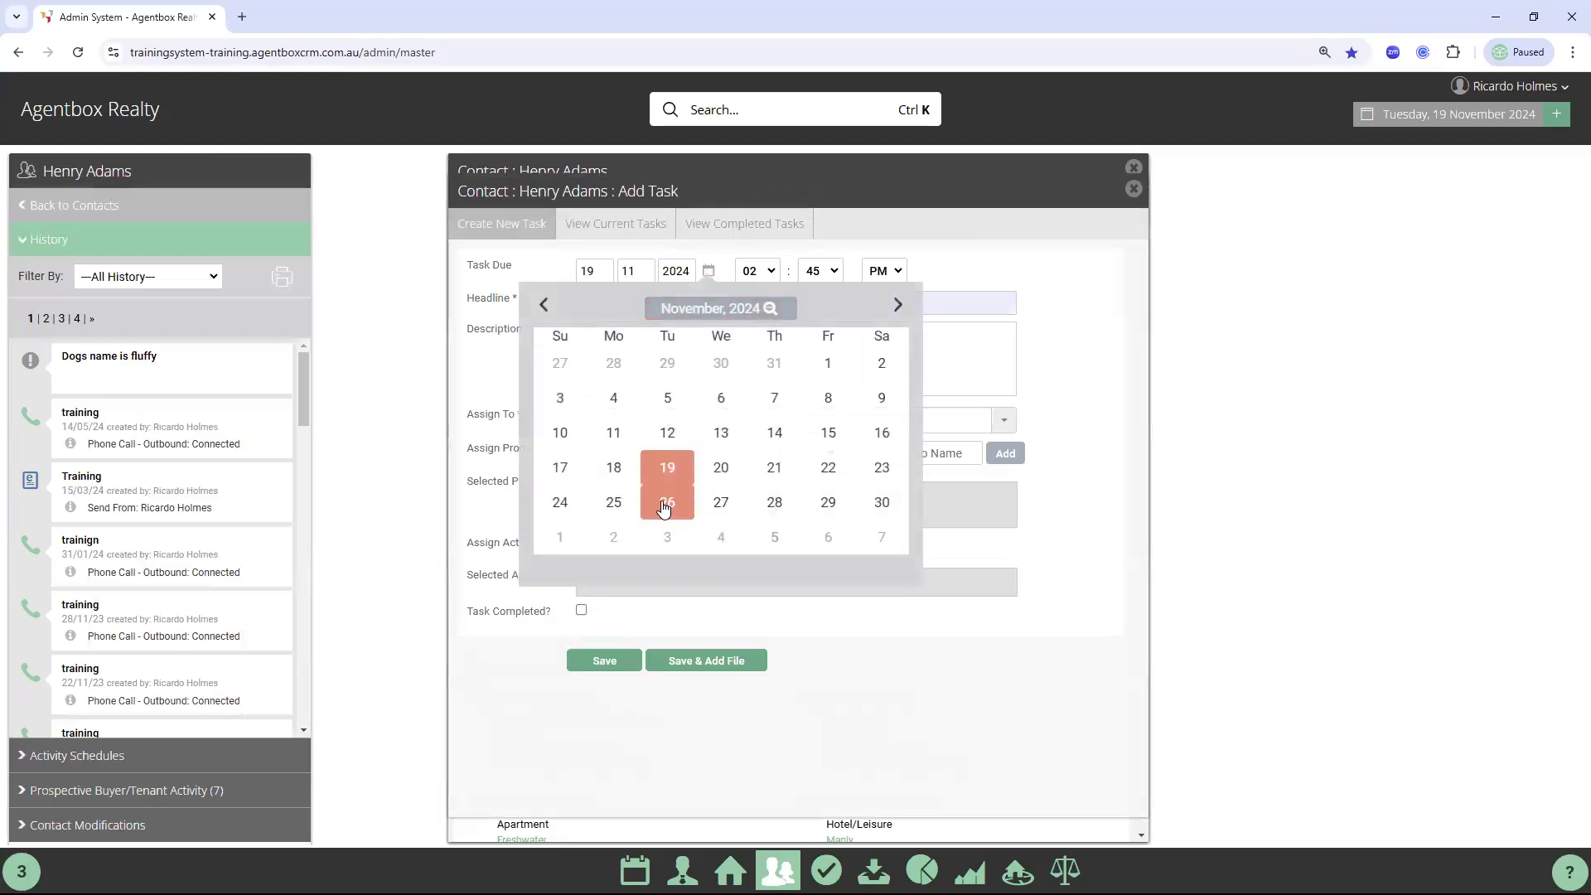
pyautogui.click(666, 507)
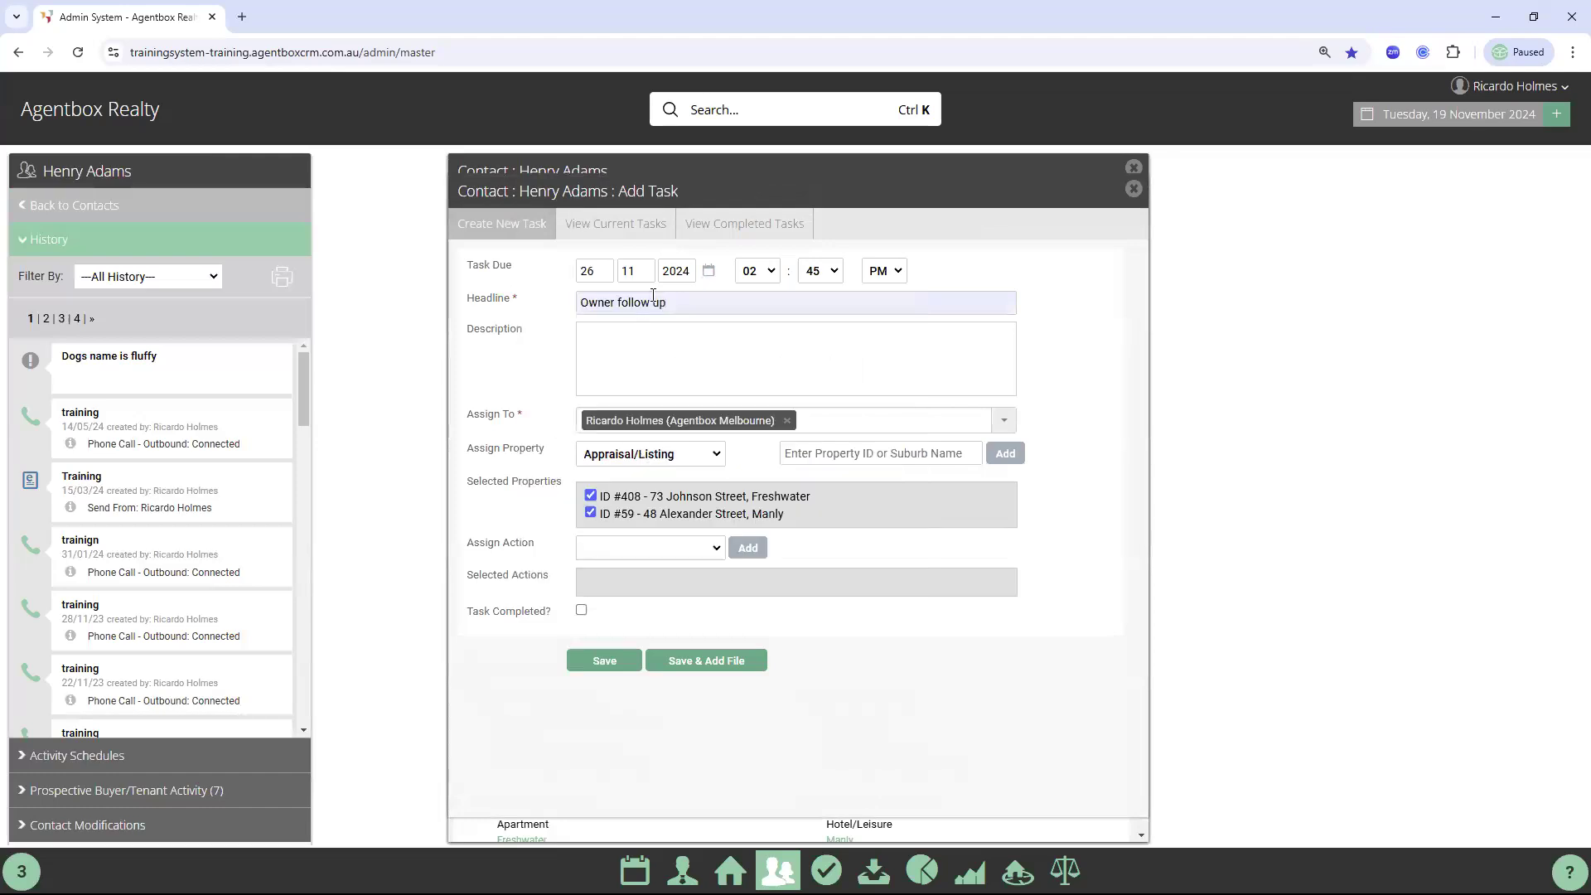
pyautogui.click(605, 660)
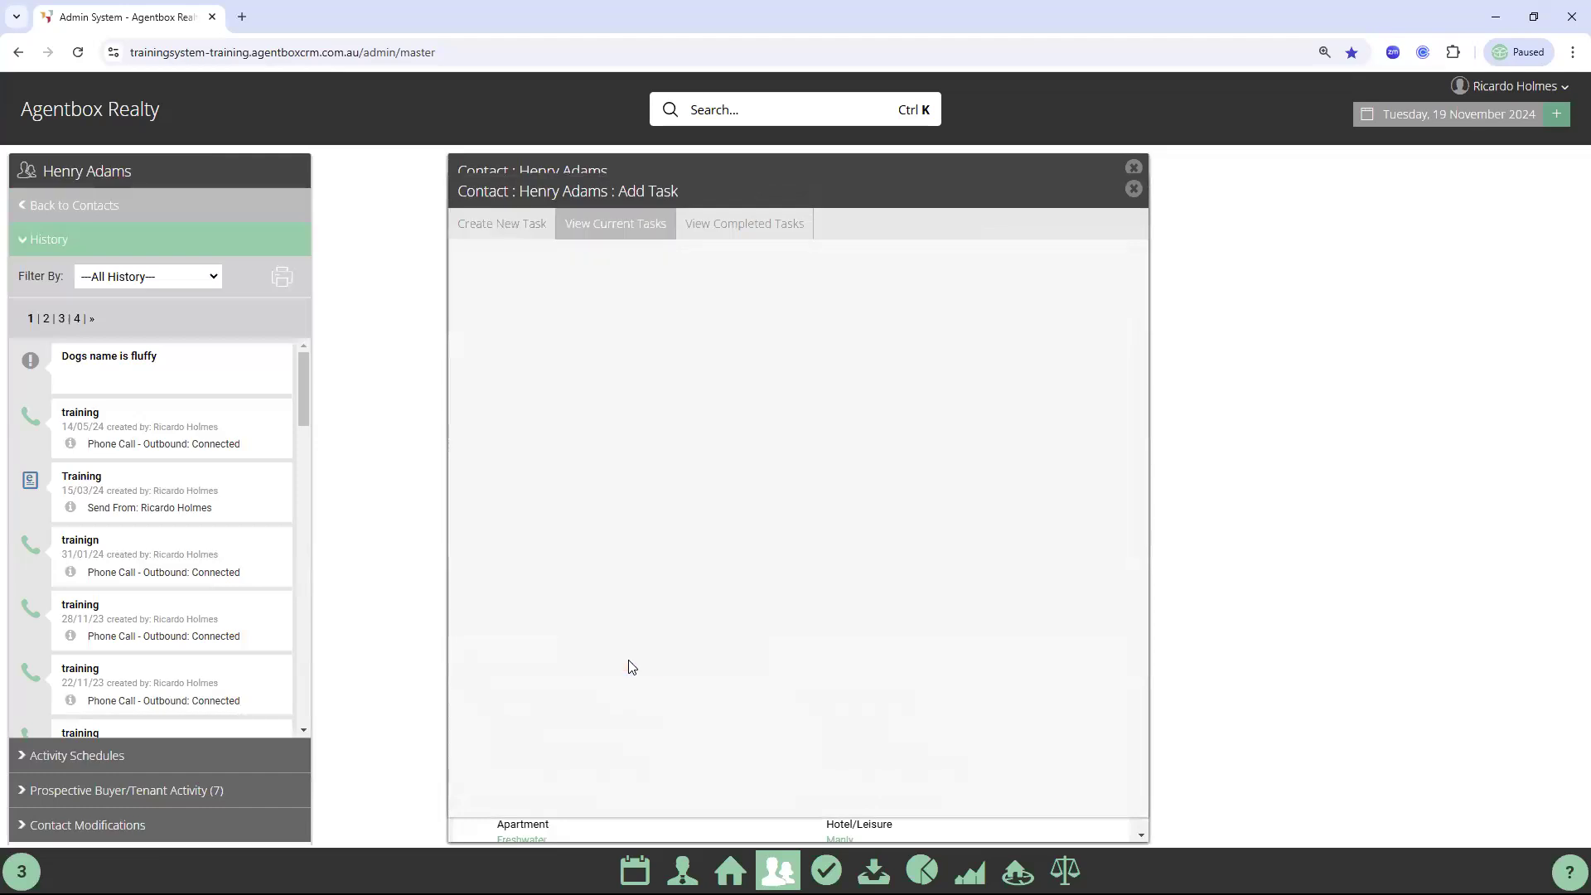
pyautogui.click(1134, 189)
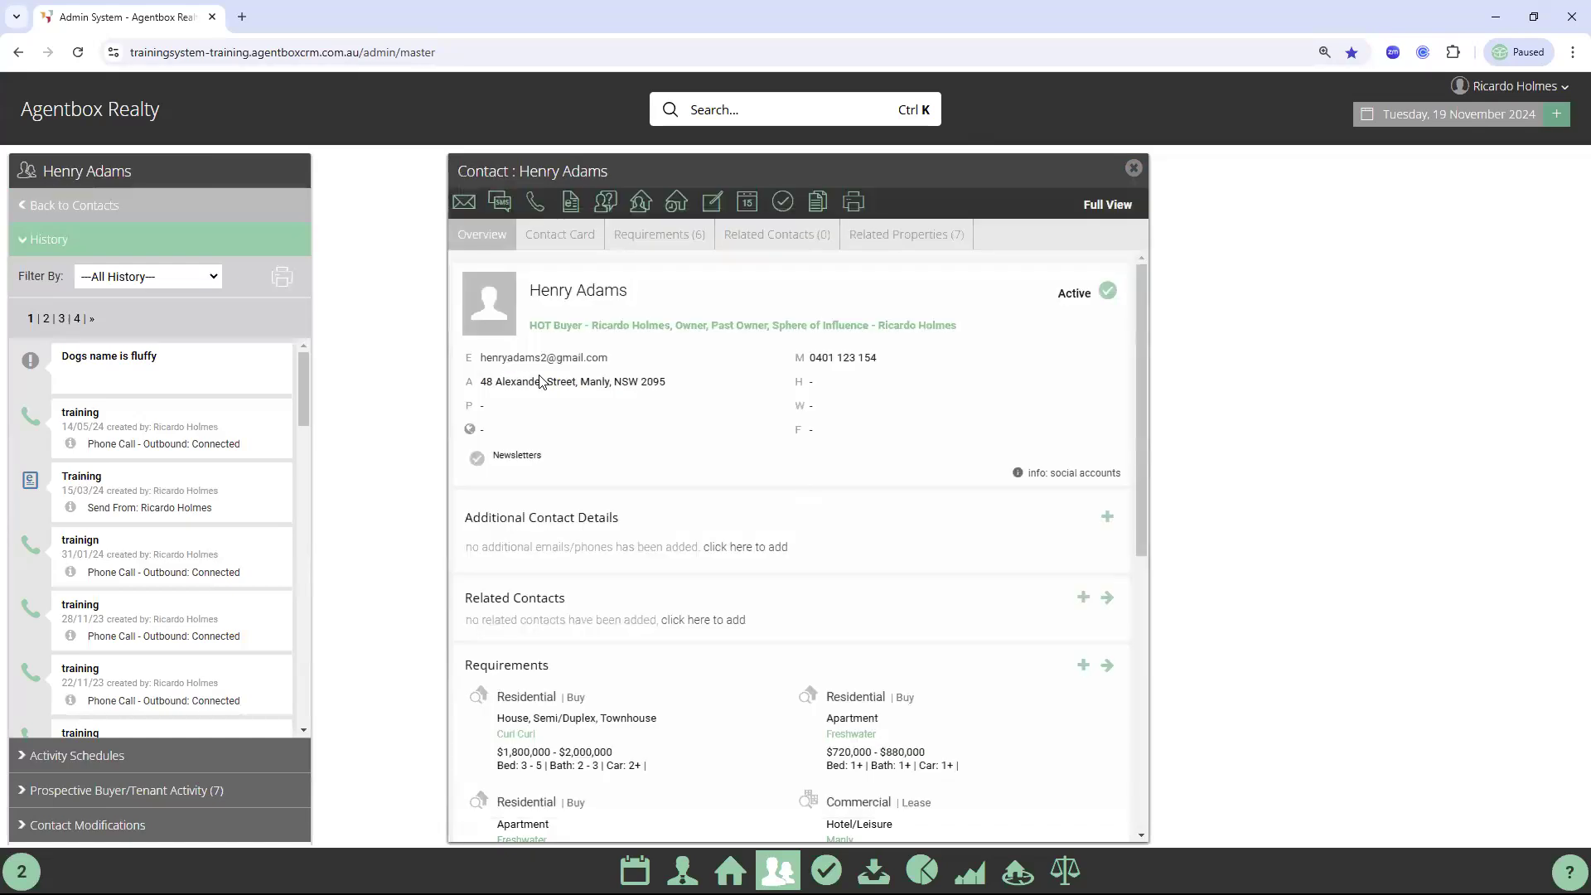
pyautogui.click(1134, 169)
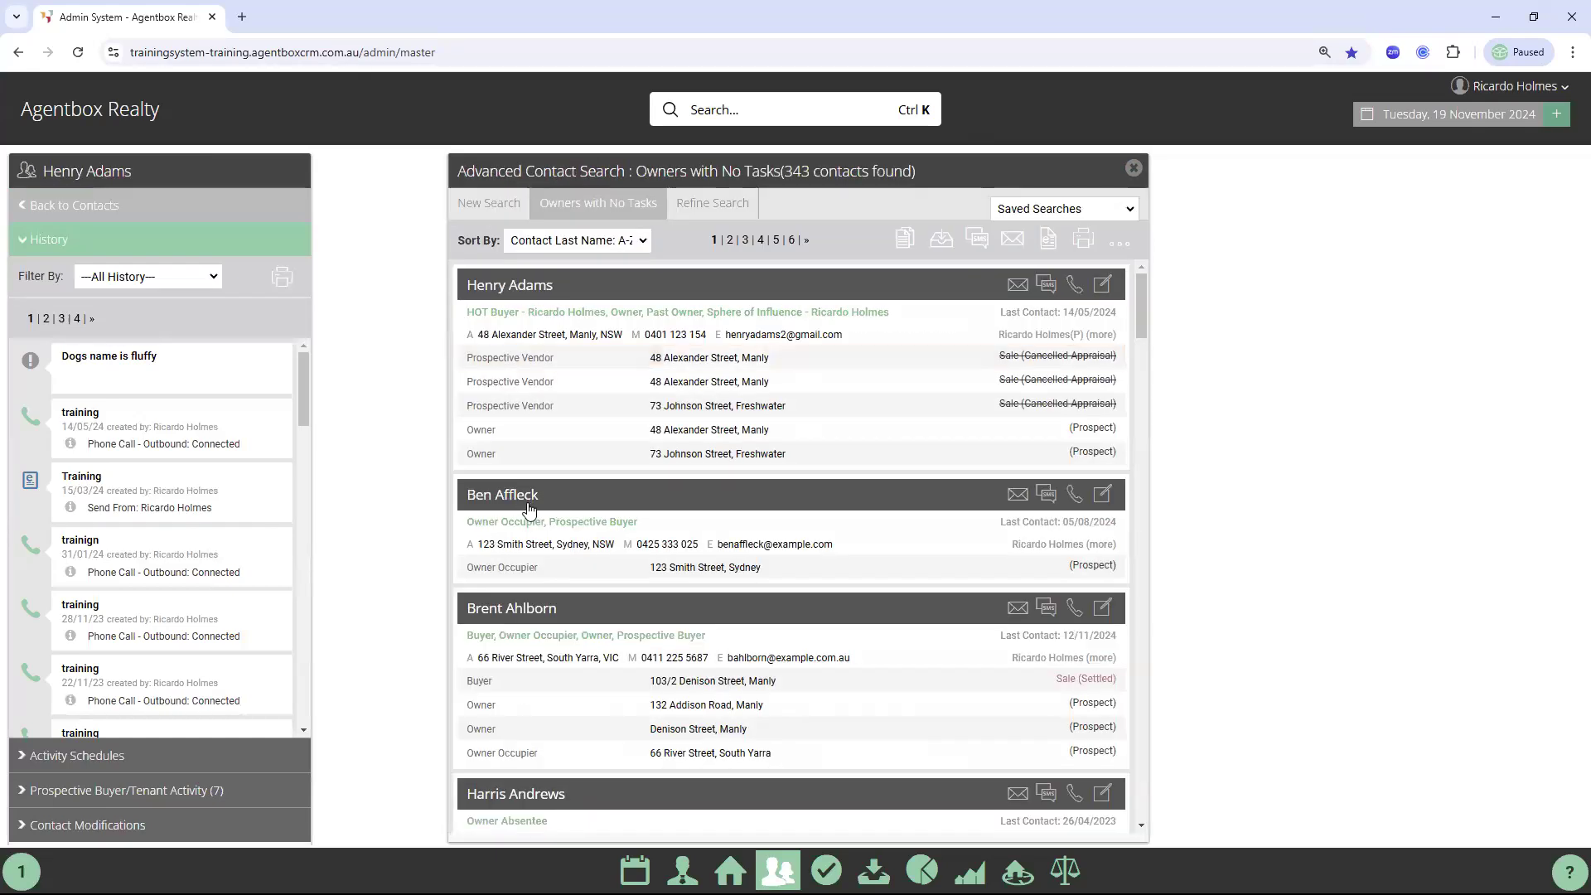
# Open the second contact and add an 'Owner follow up' task due 26/11/2024, then close back to results
pyautogui.click(528, 502)
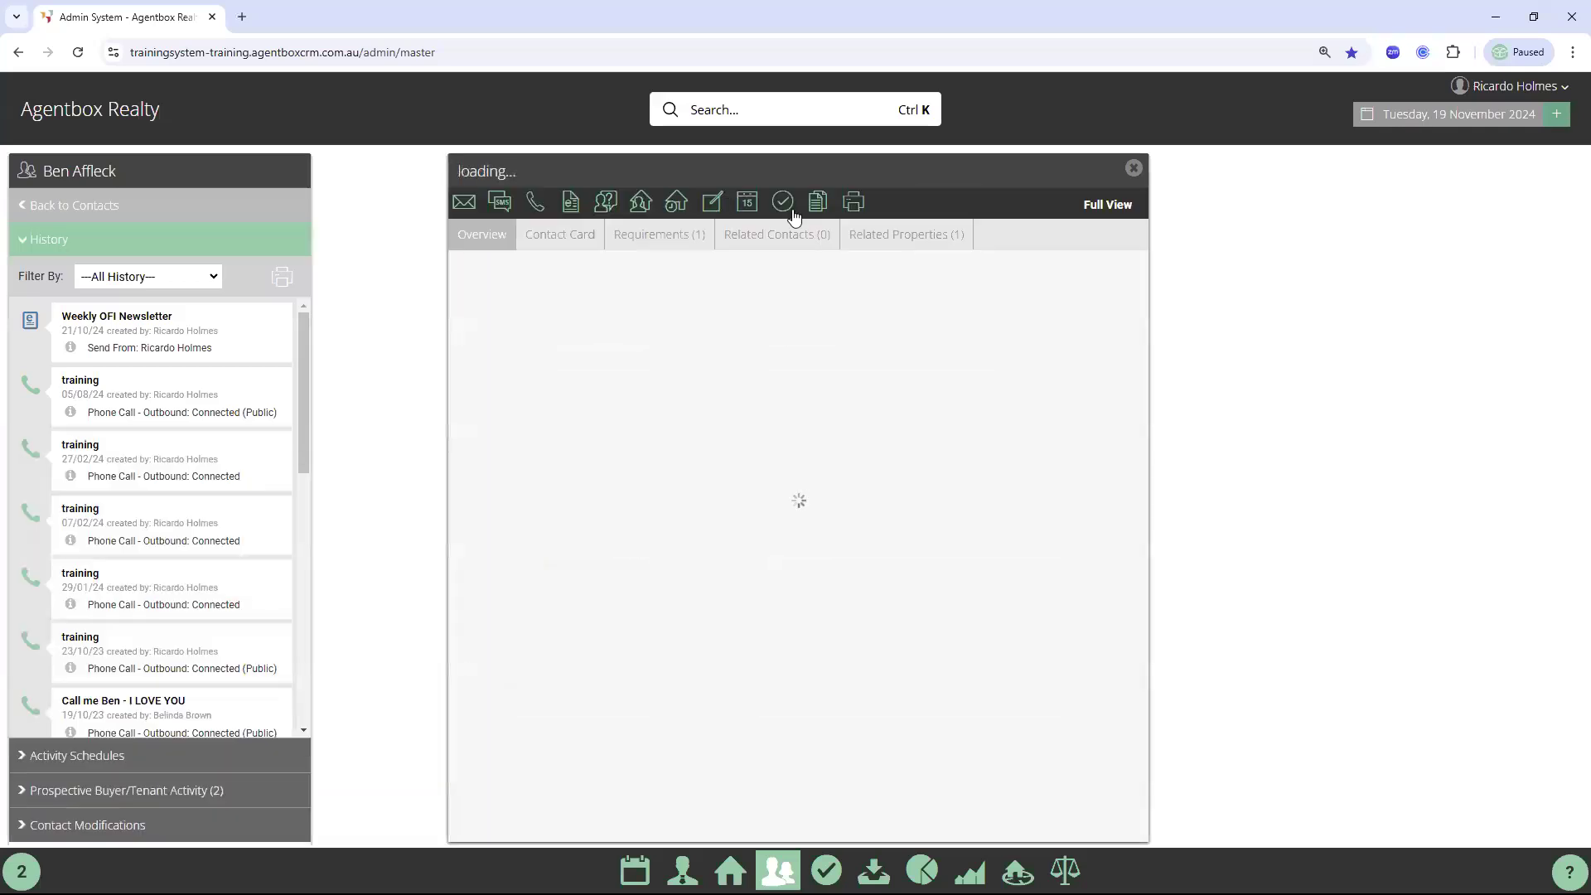
pyautogui.click(789, 207)
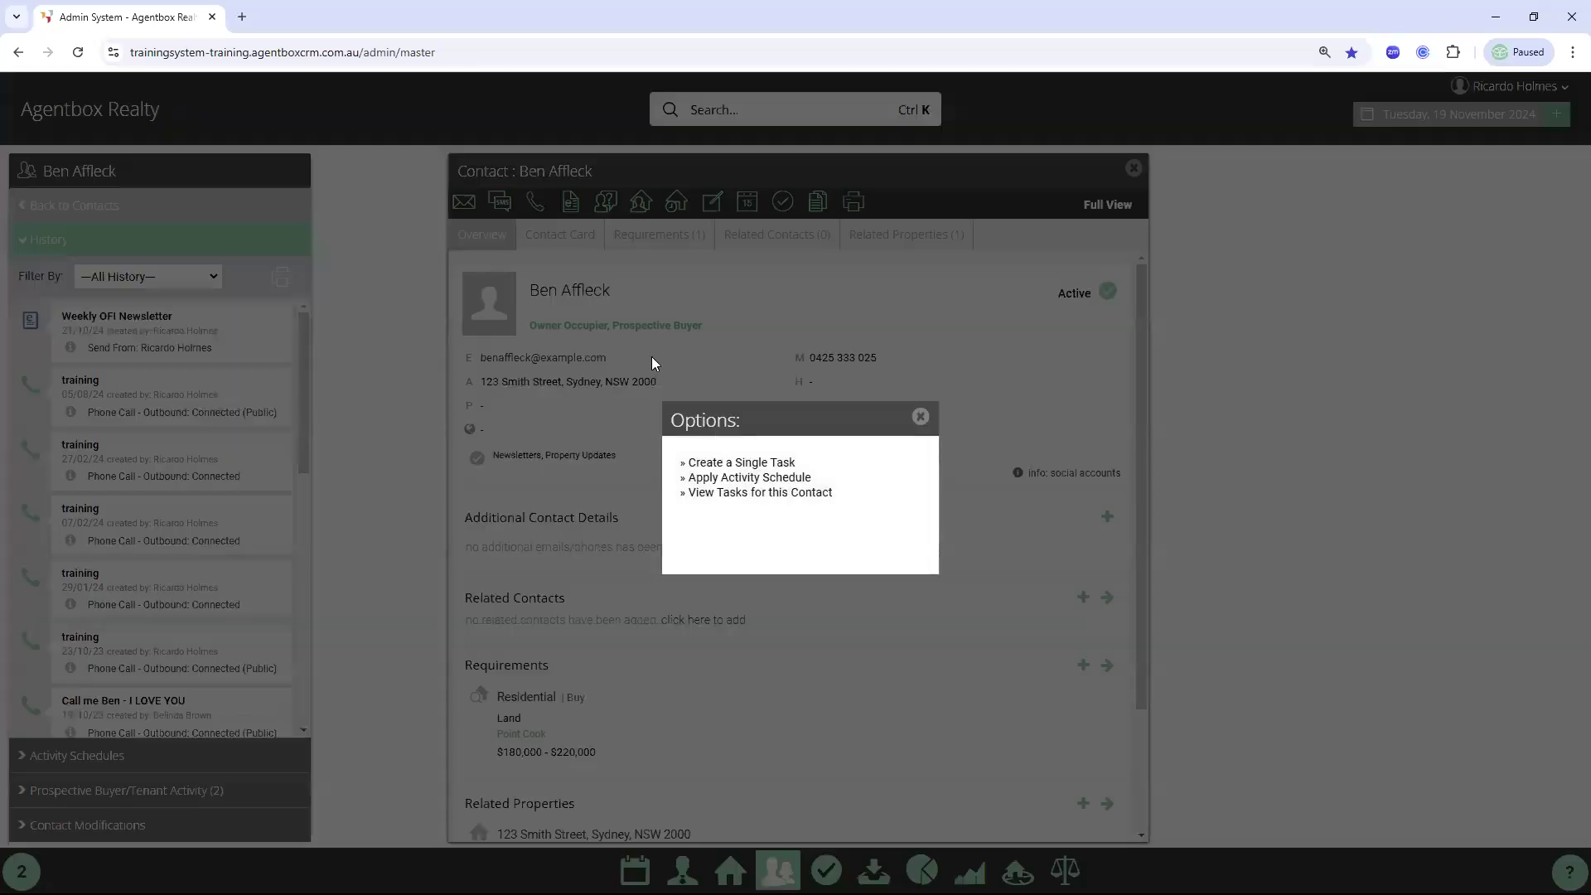
pyautogui.click(741, 462)
pyautogui.click(612, 300)
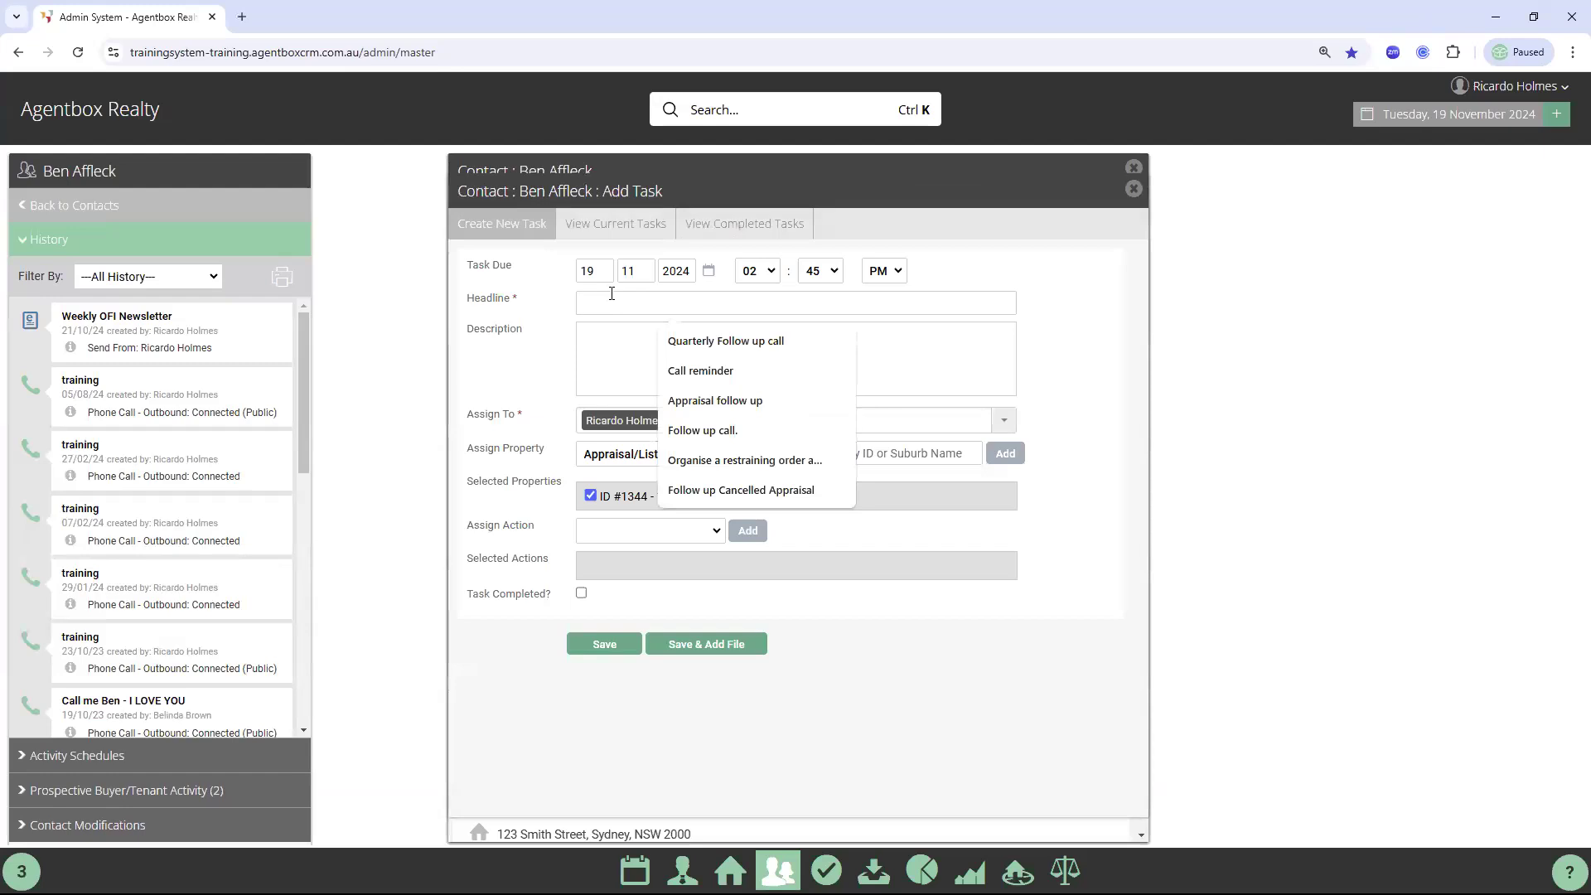
pyautogui.write('Owne')
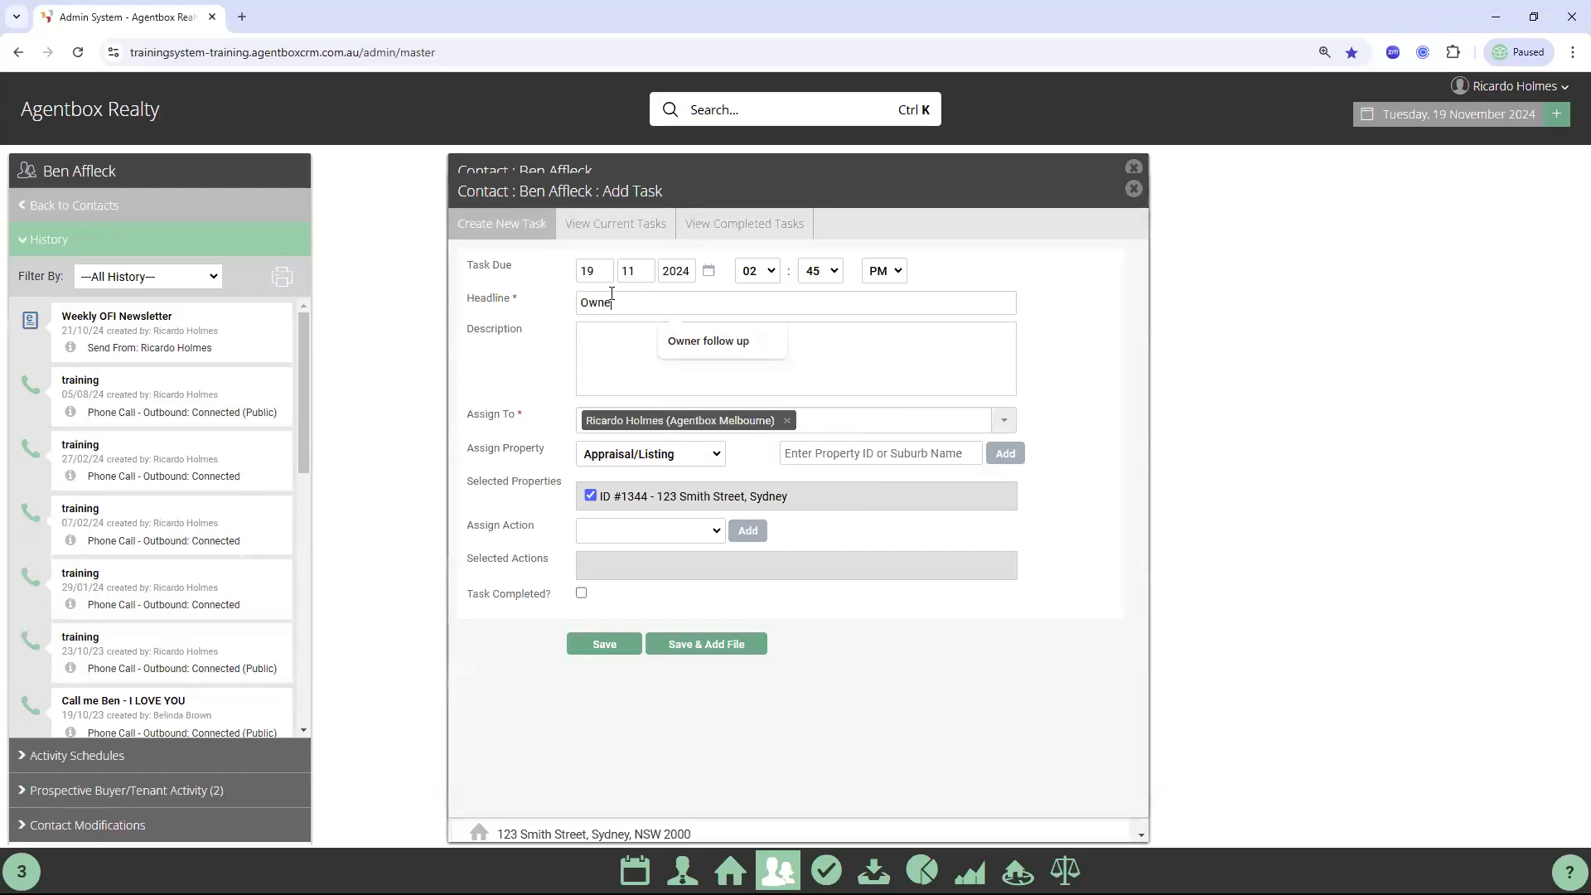
pyautogui.click(719, 345)
pyautogui.click(709, 270)
pyautogui.click(660, 501)
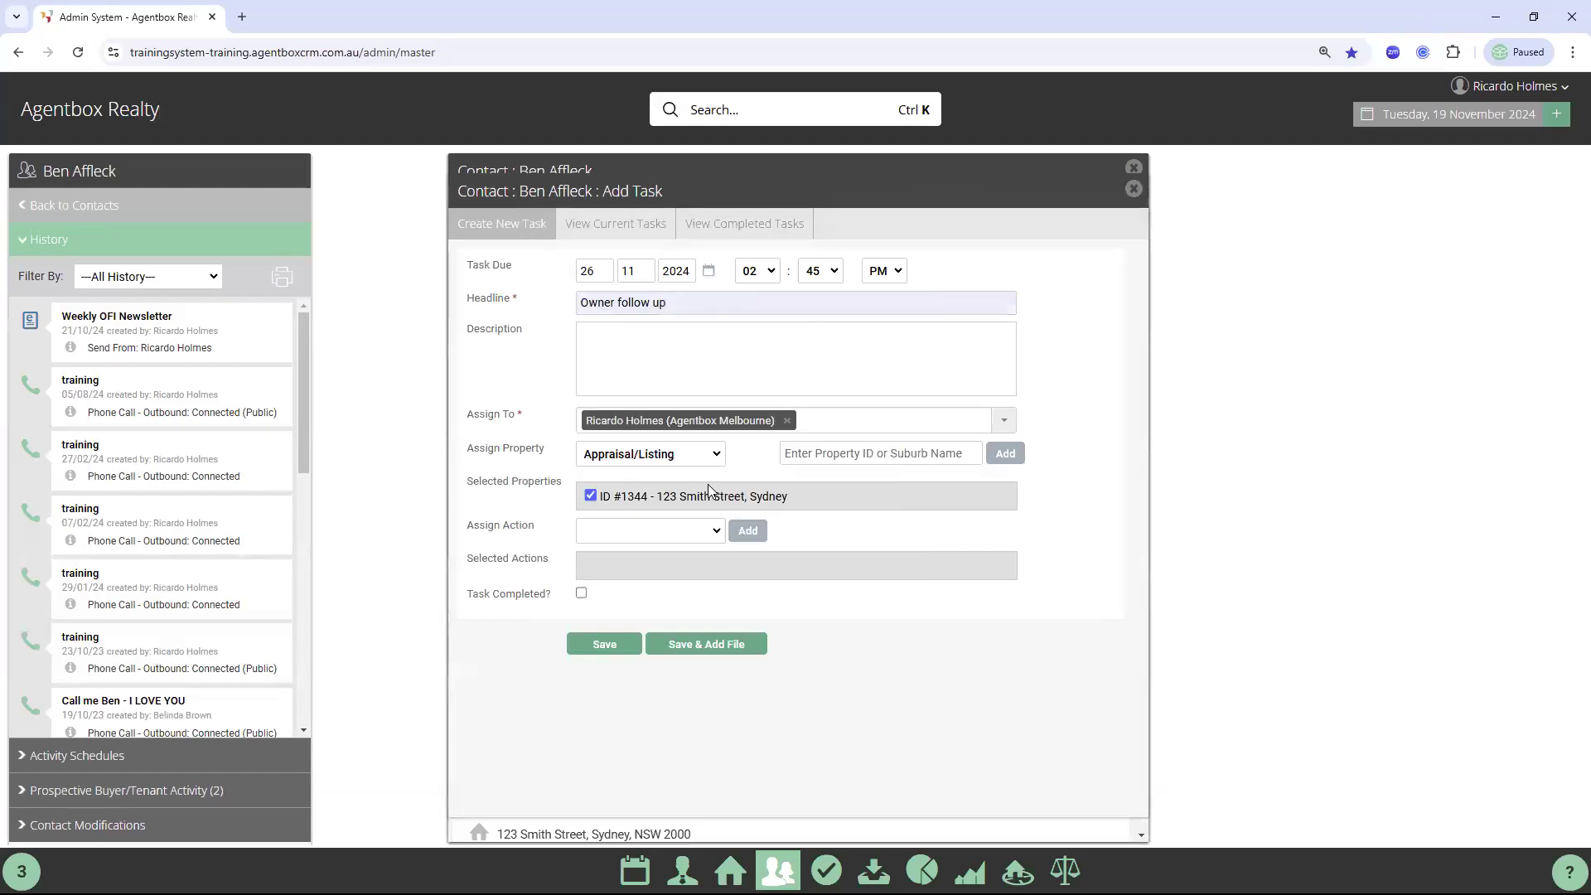
pyautogui.click(605, 646)
pyautogui.click(1133, 188)
pyautogui.click(1133, 168)
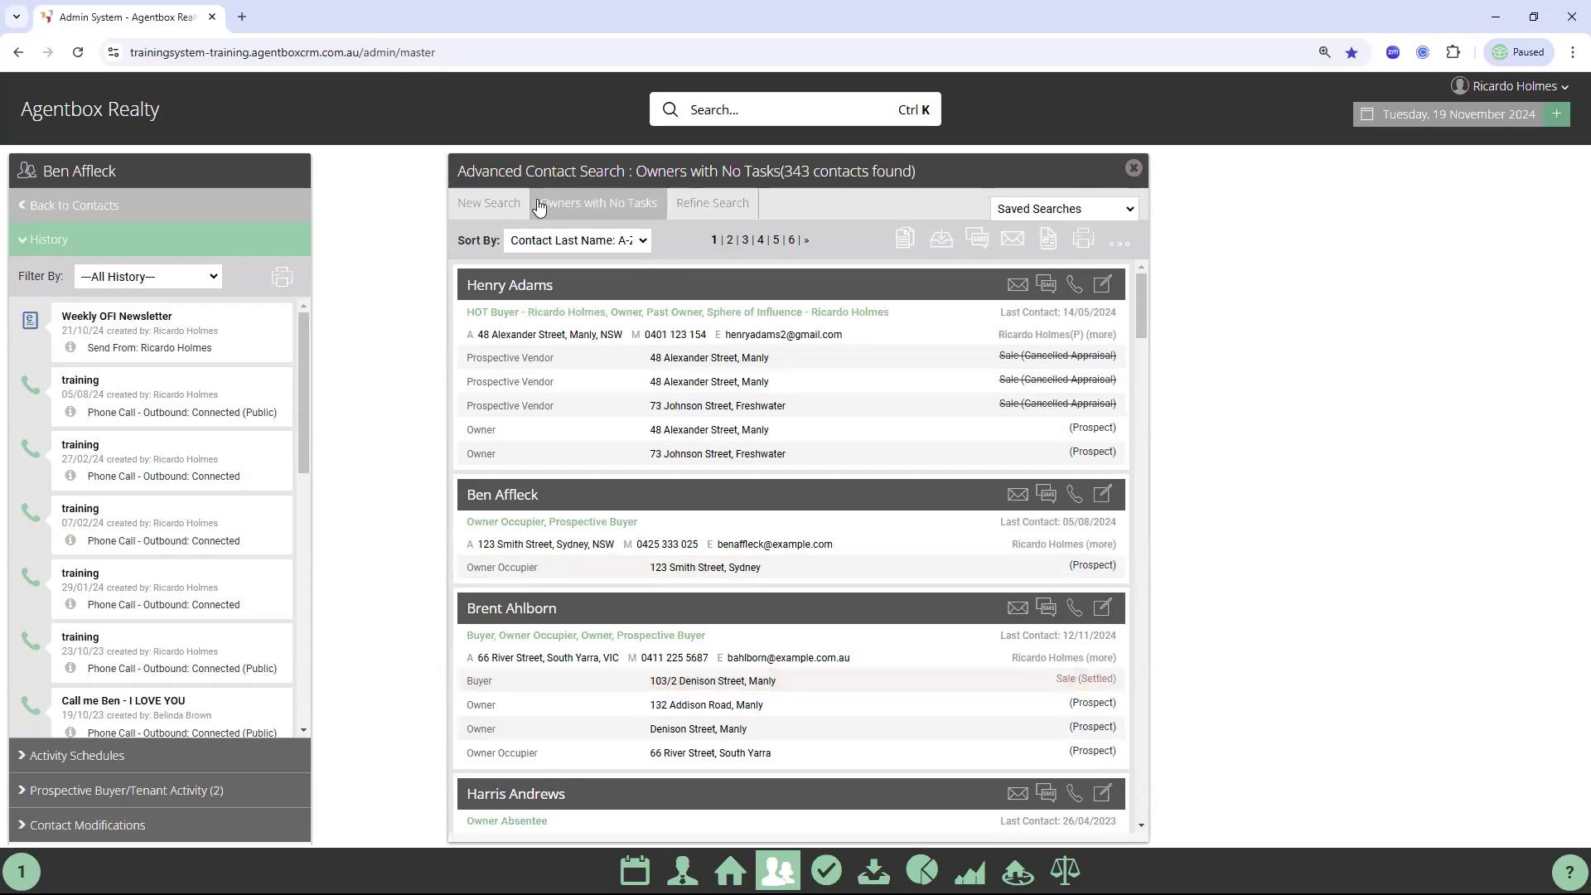
# Rerun the Owners with No Tasks search, now 341 contacts, then close it and go to the dashboard
pyautogui.click(721, 205)
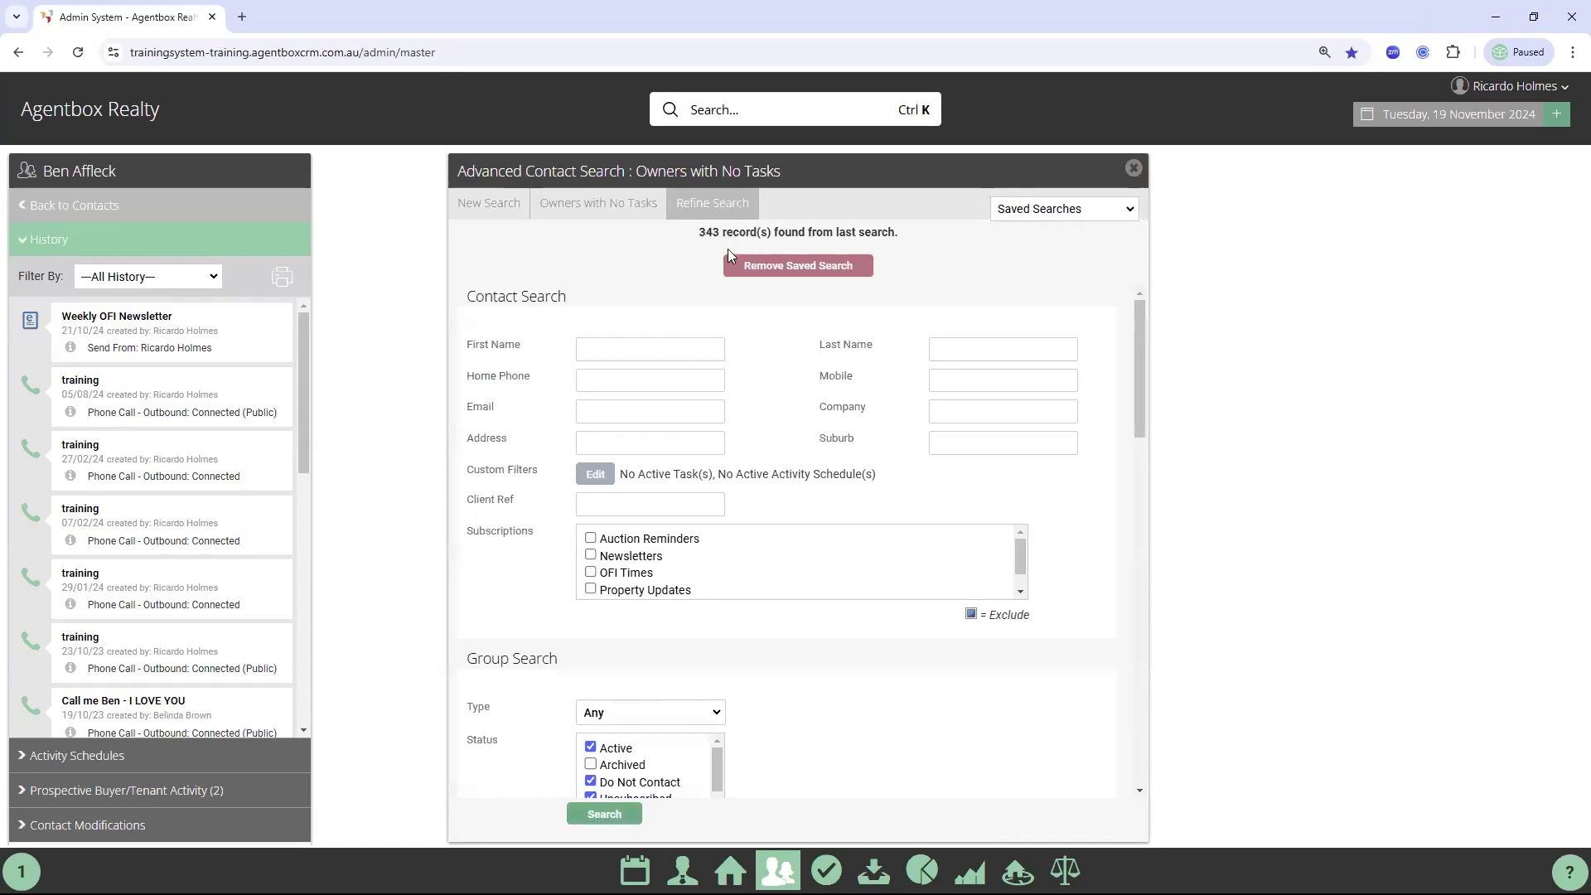
pyautogui.click(623, 813)
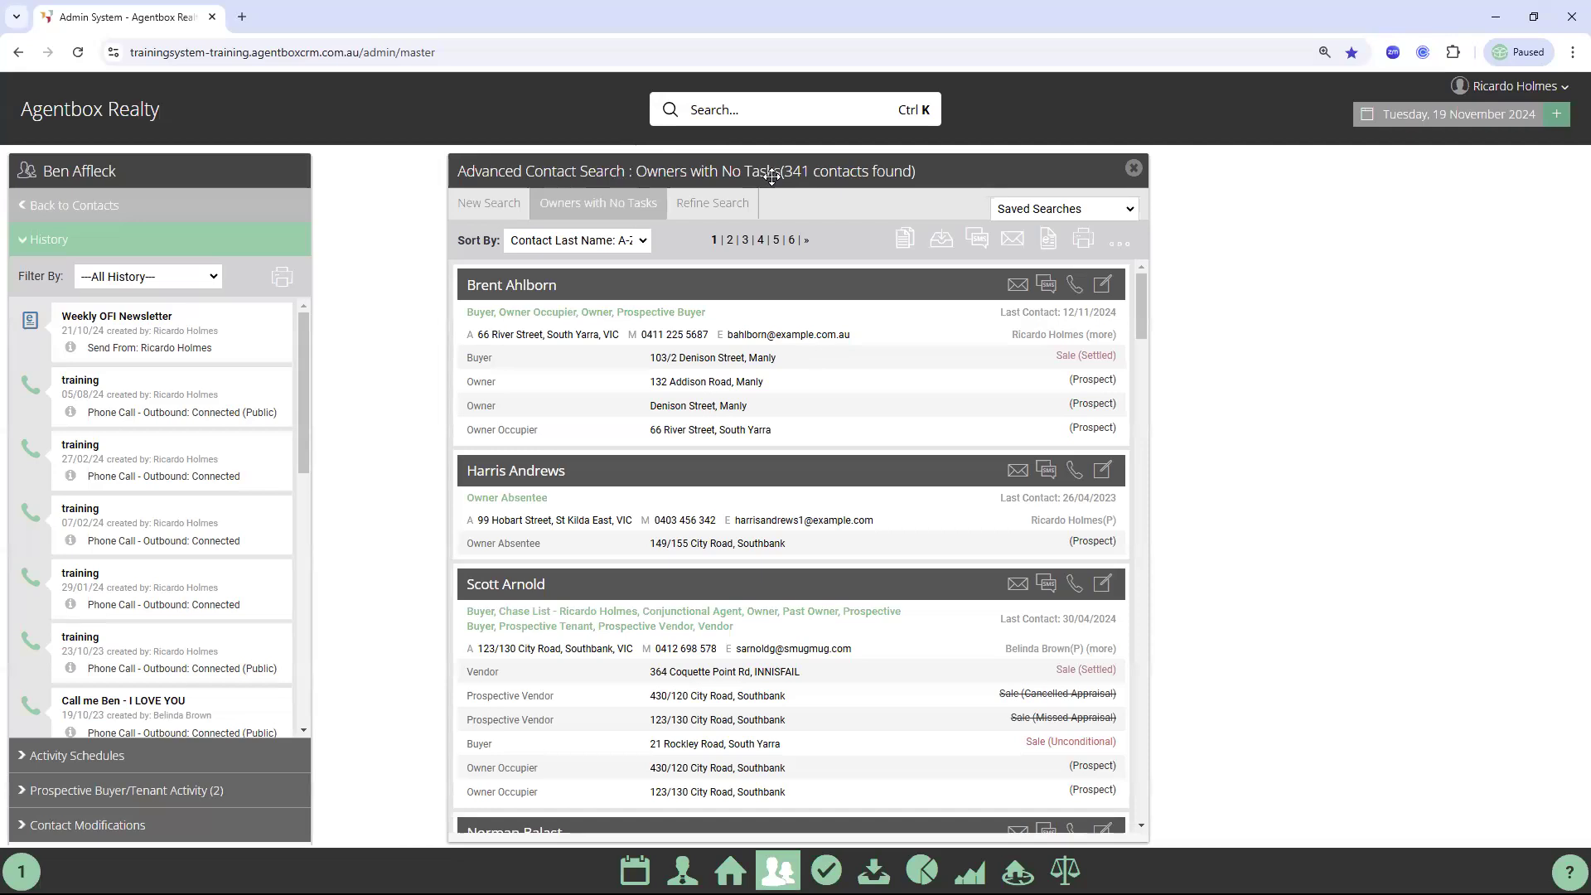
pyautogui.click(1133, 168)
pyautogui.click(33, 204)
pyautogui.click(635, 870)
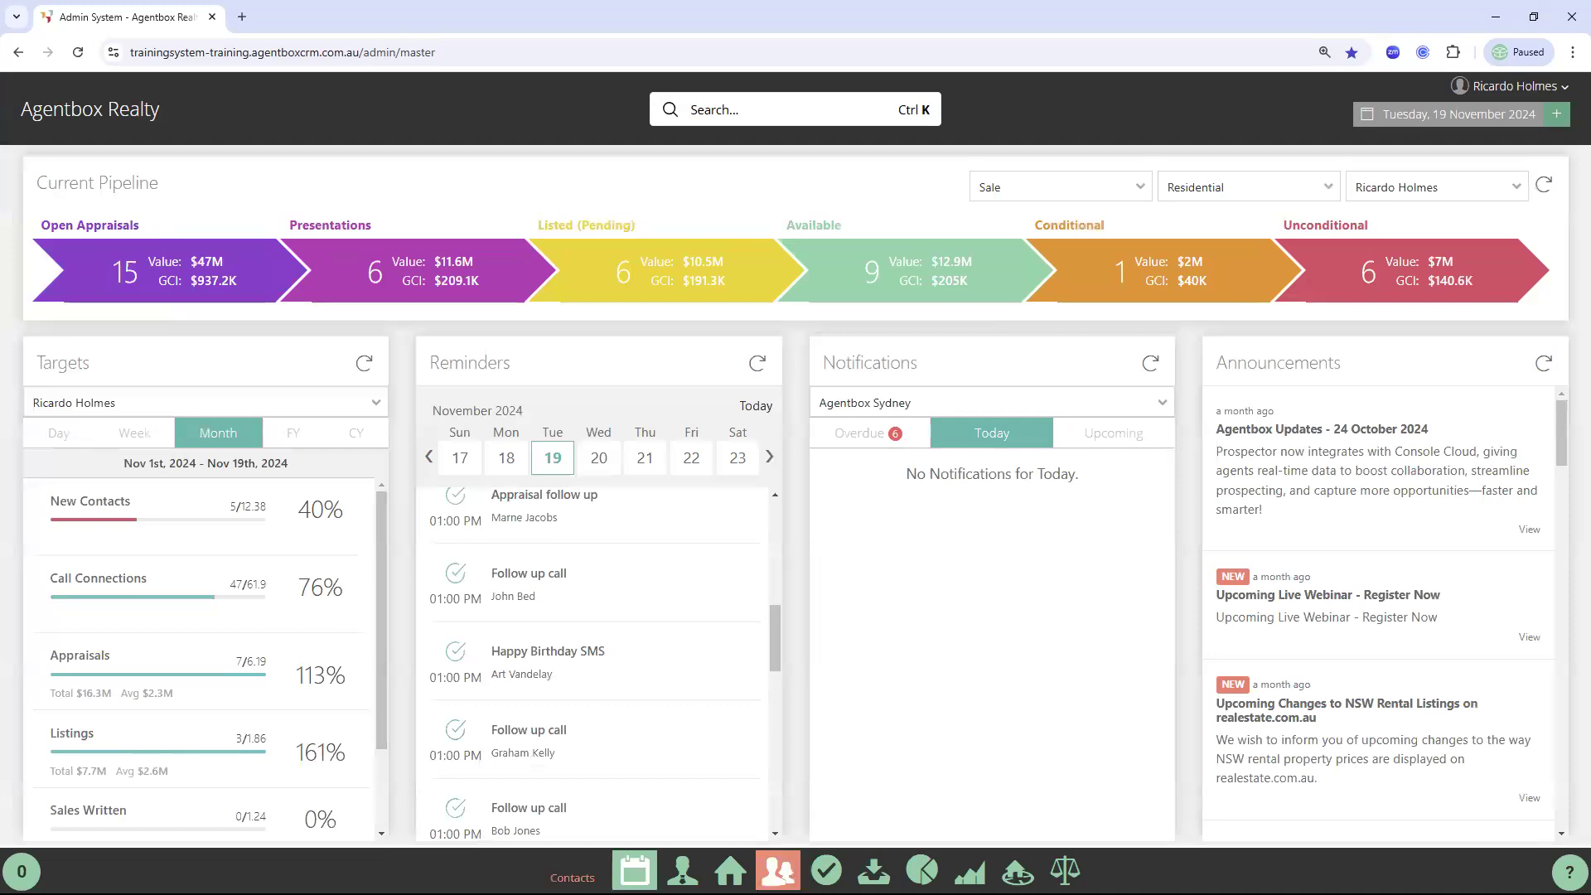
# Reload and run the saved 'Prospectives Buyers modified upto 1st May' search (1500 contacts), then close the results
pyautogui.click(778, 870)
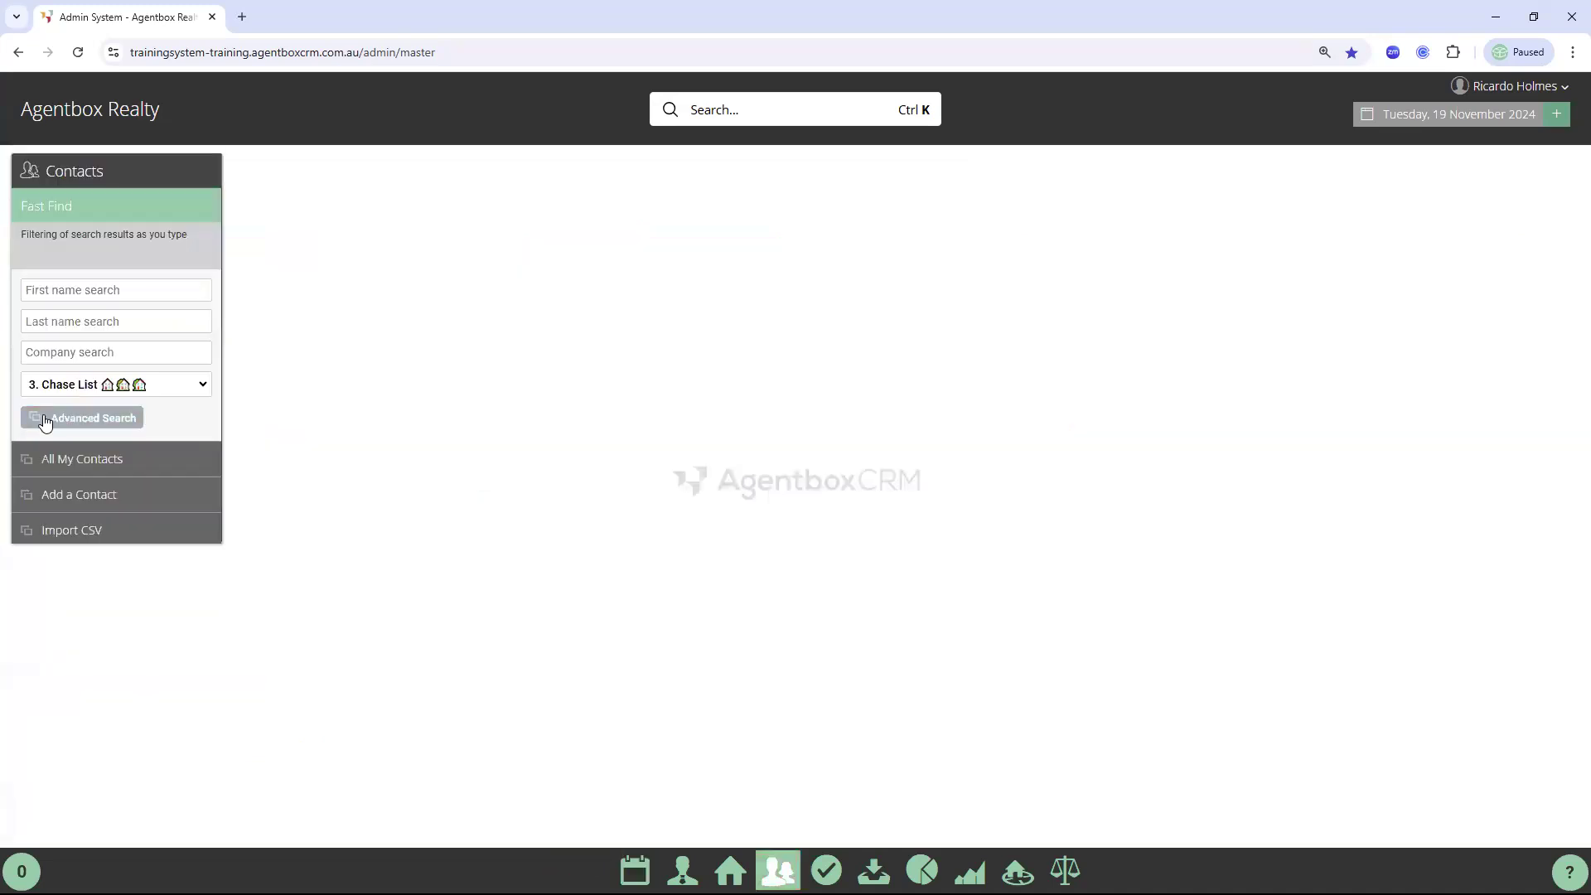
pyautogui.click(120, 389)
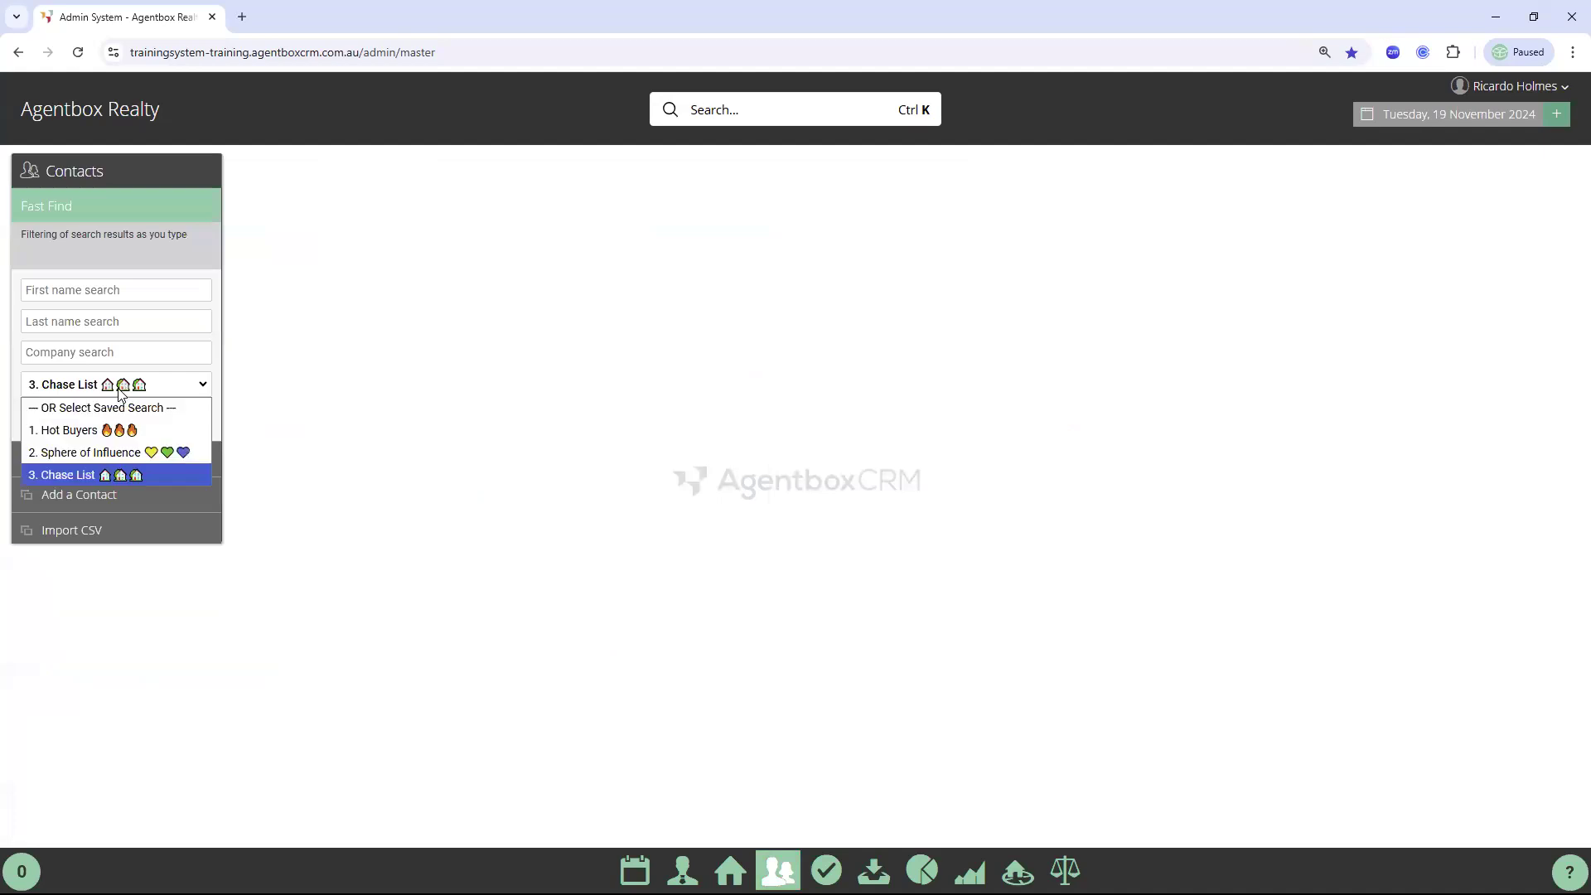
pyautogui.click(78, 52)
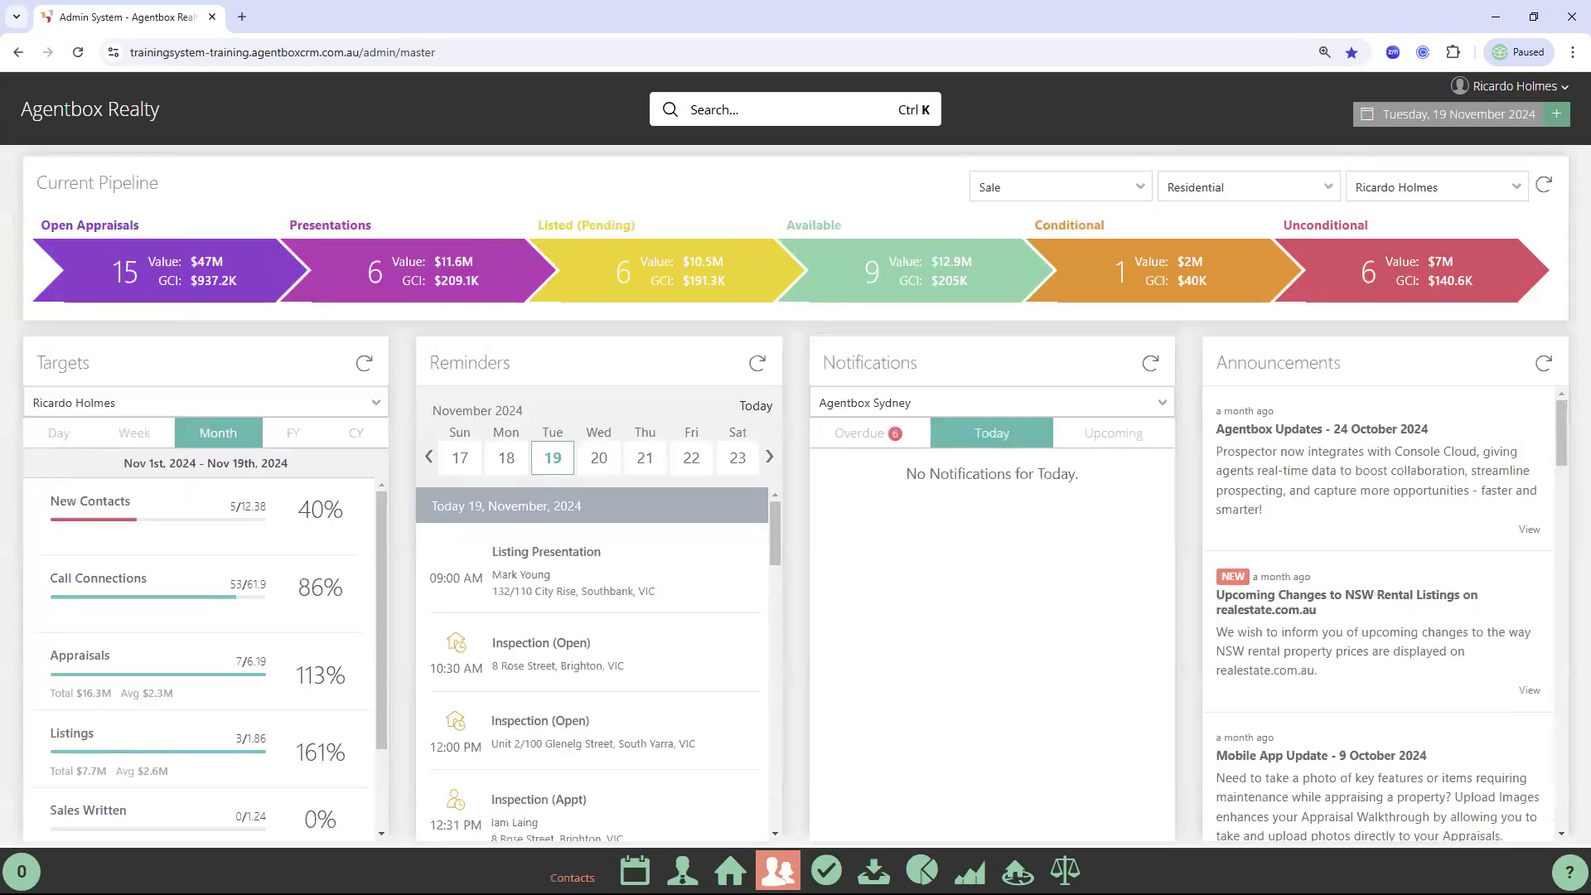
pyautogui.click(778, 870)
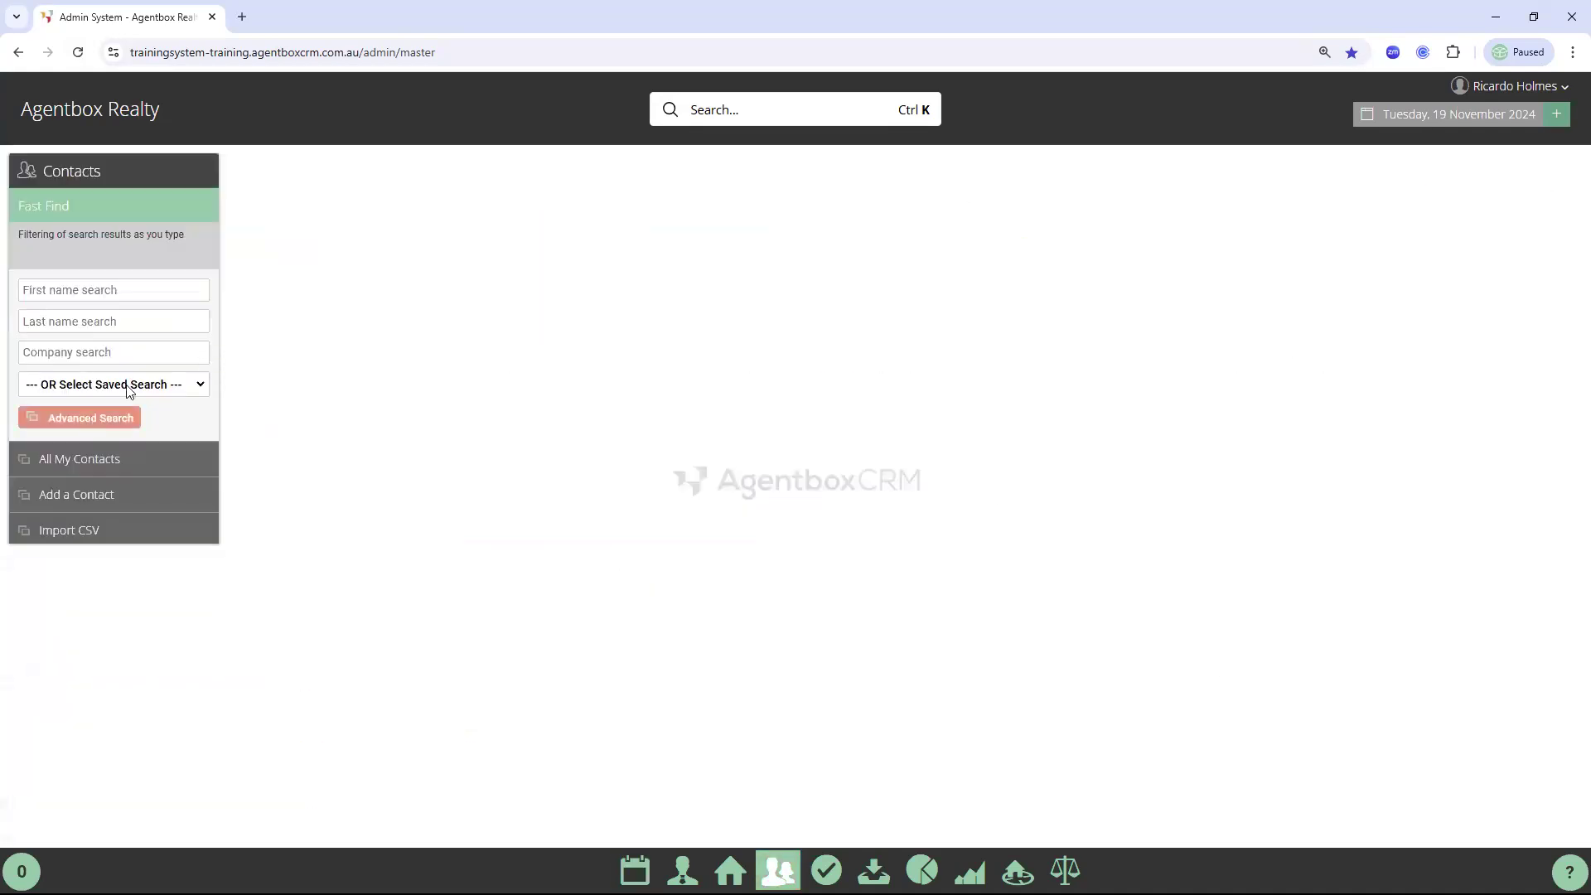
pyautogui.click(129, 387)
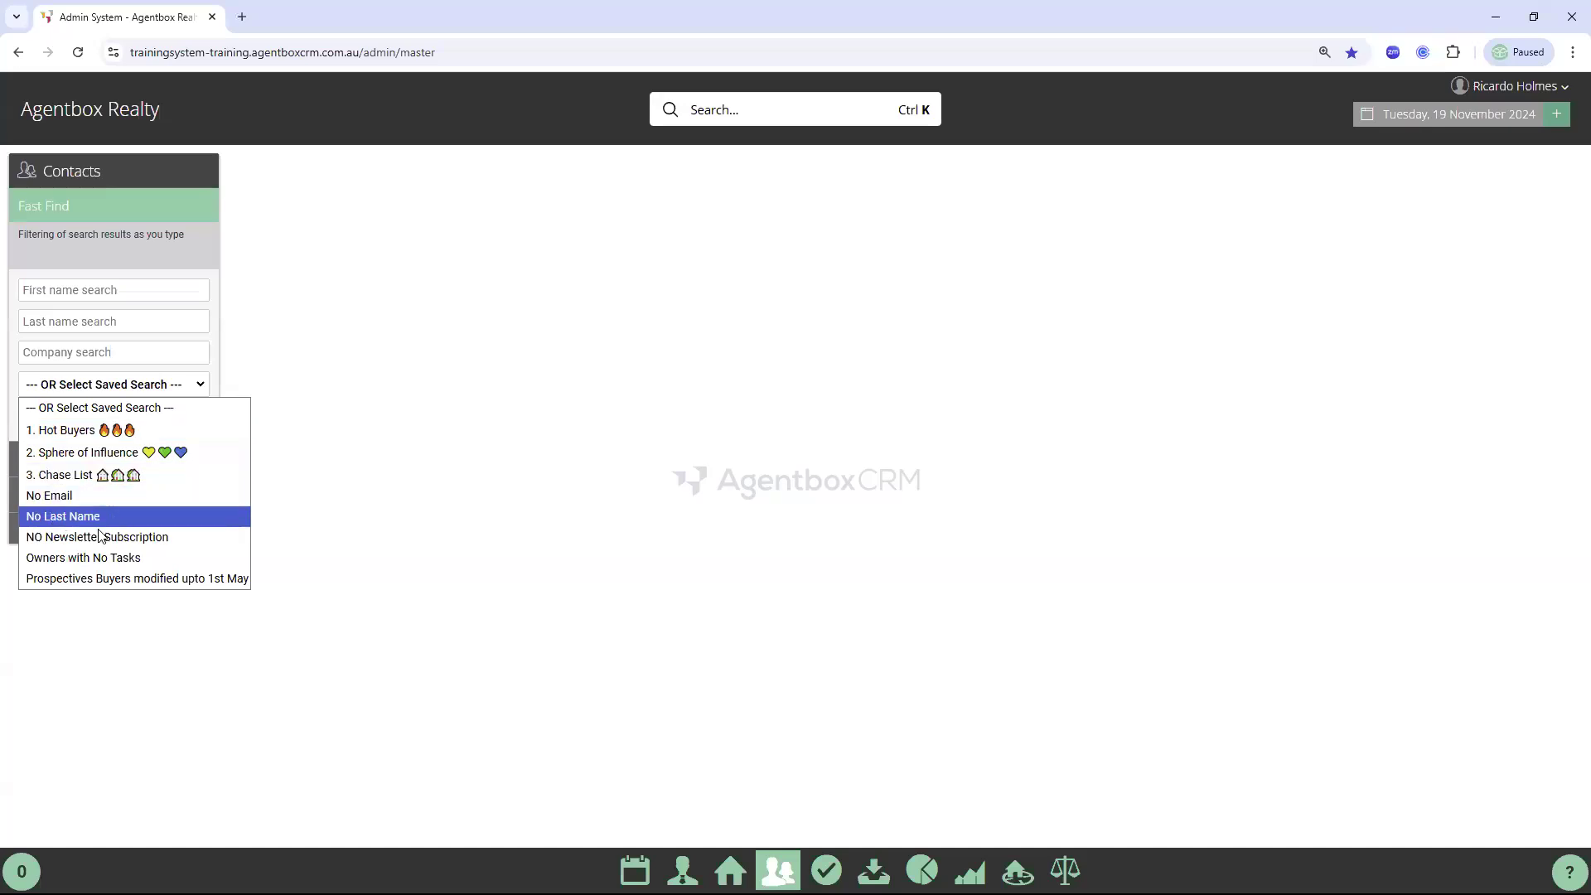
pyautogui.click(168, 587)
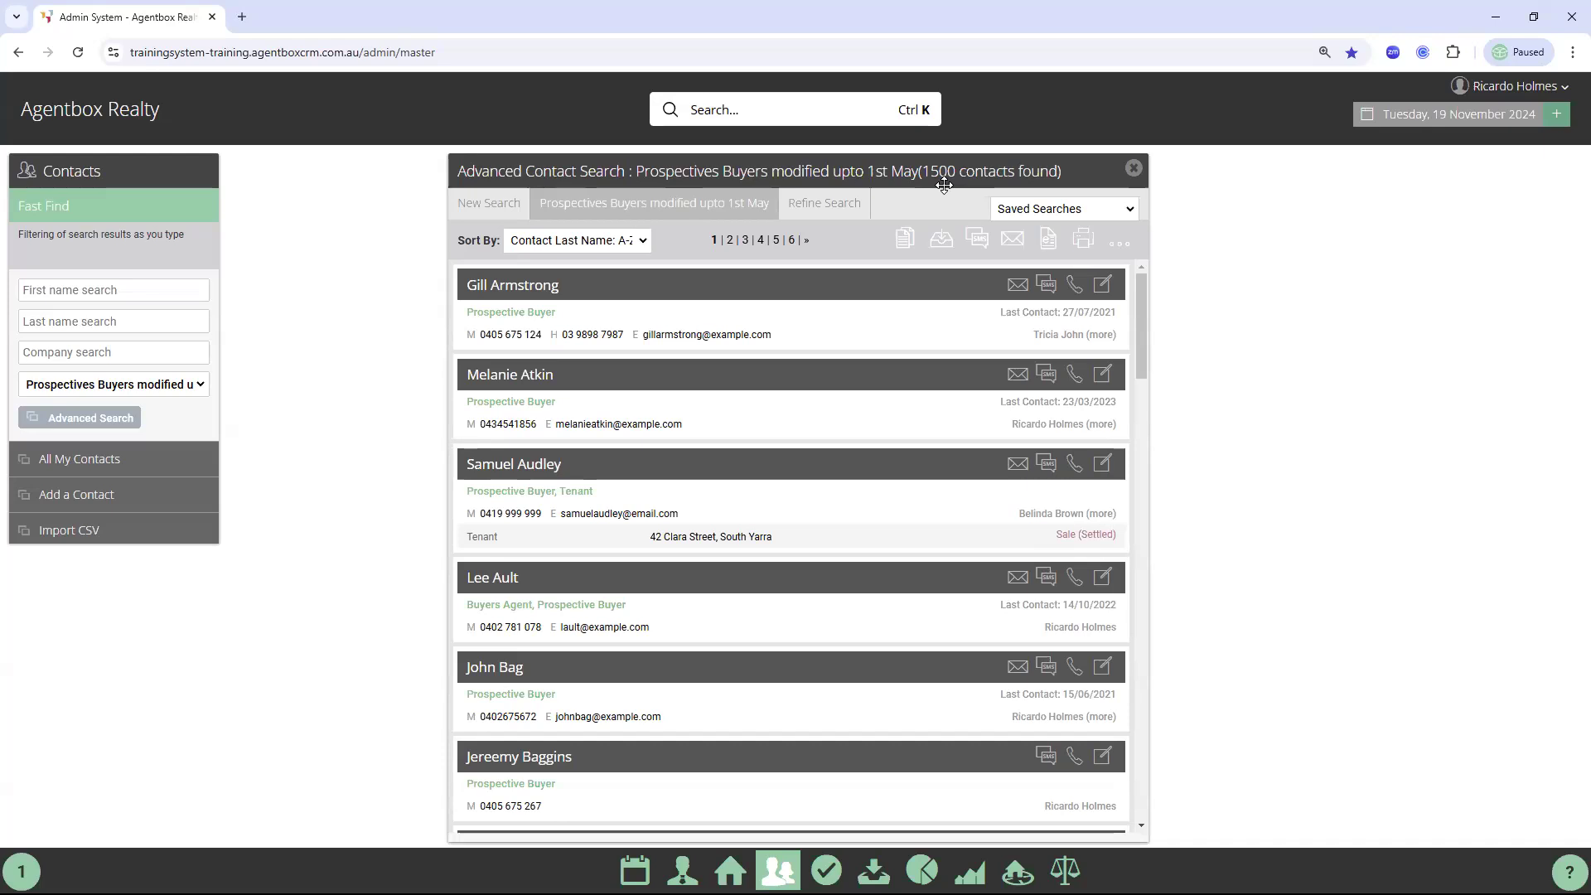
pyautogui.click(1134, 169)
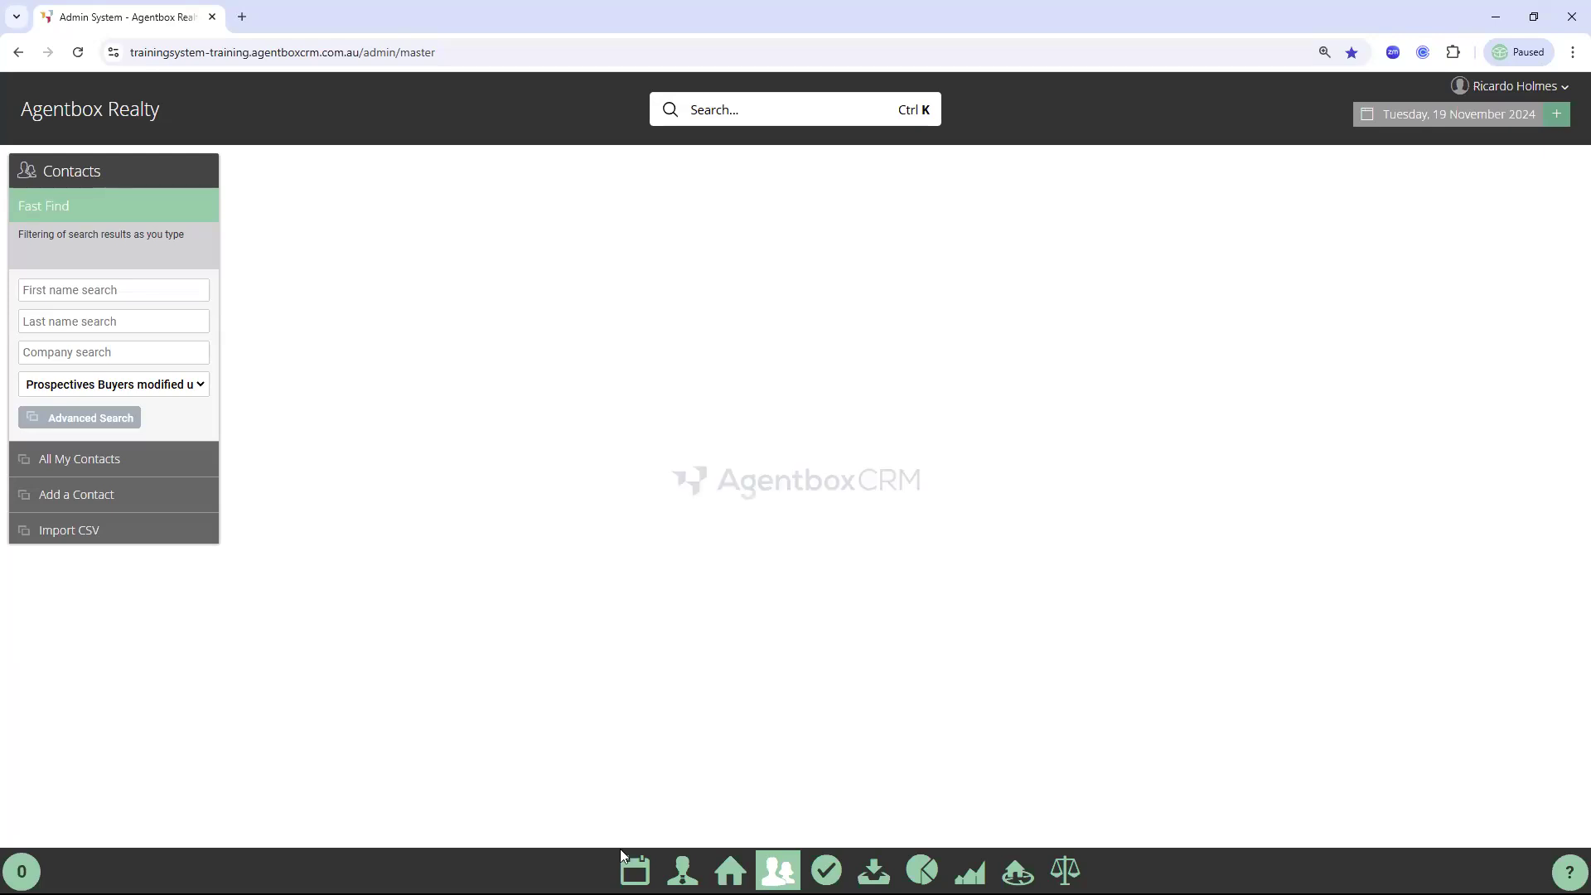
# Run a blank contact search saved as 'klklsdflksdflsdfklsdfklsdfkl' (4545 contacts), then reload and reopen Contacts
pyautogui.click(630, 866)
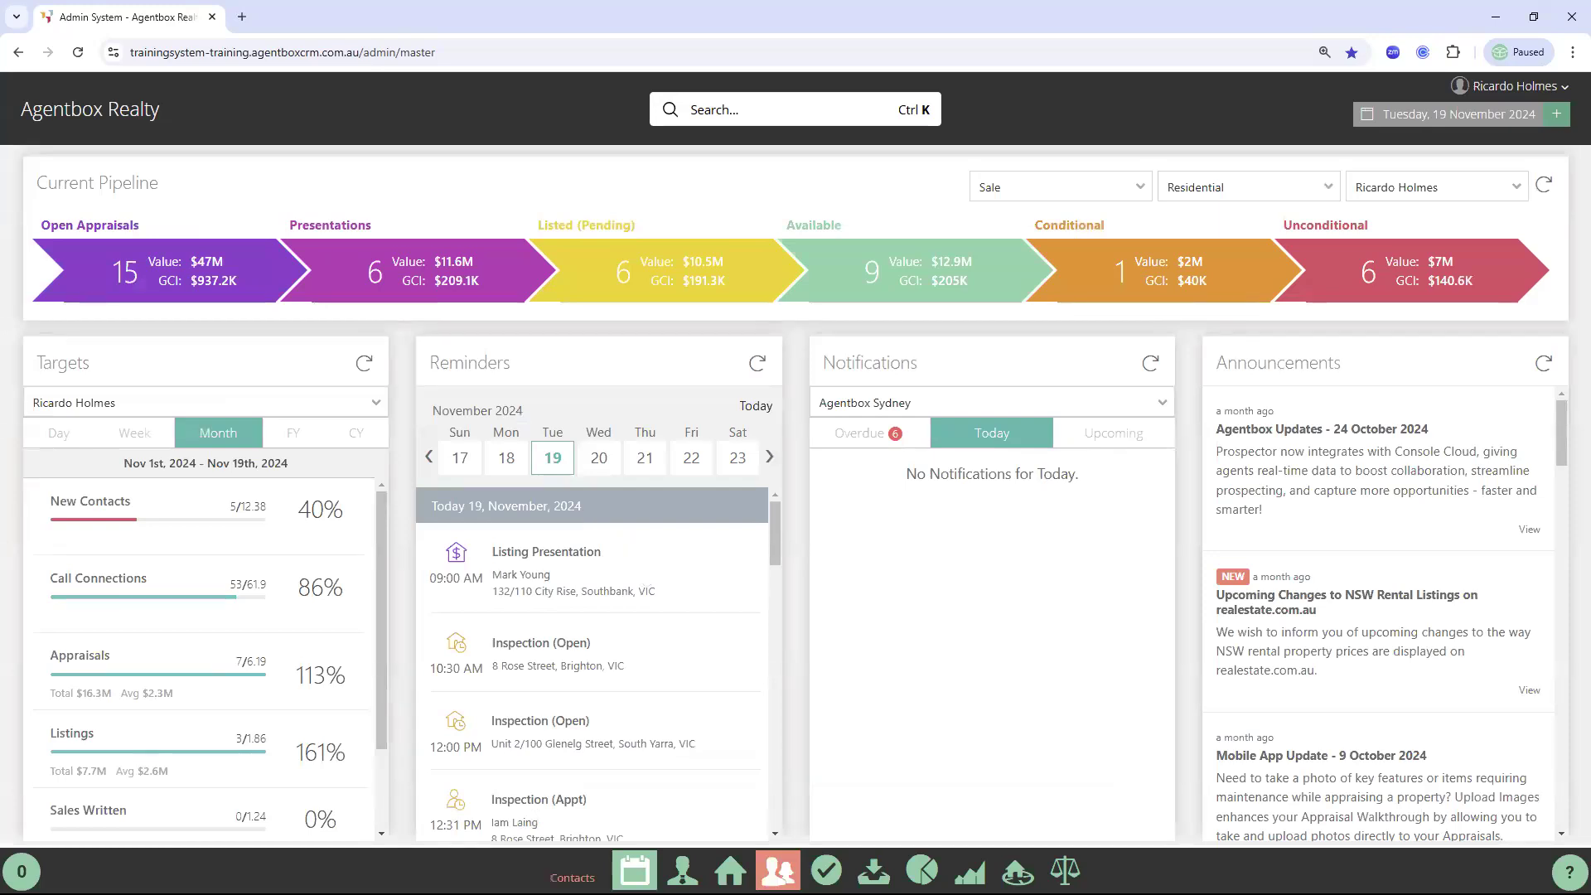
pyautogui.click(778, 869)
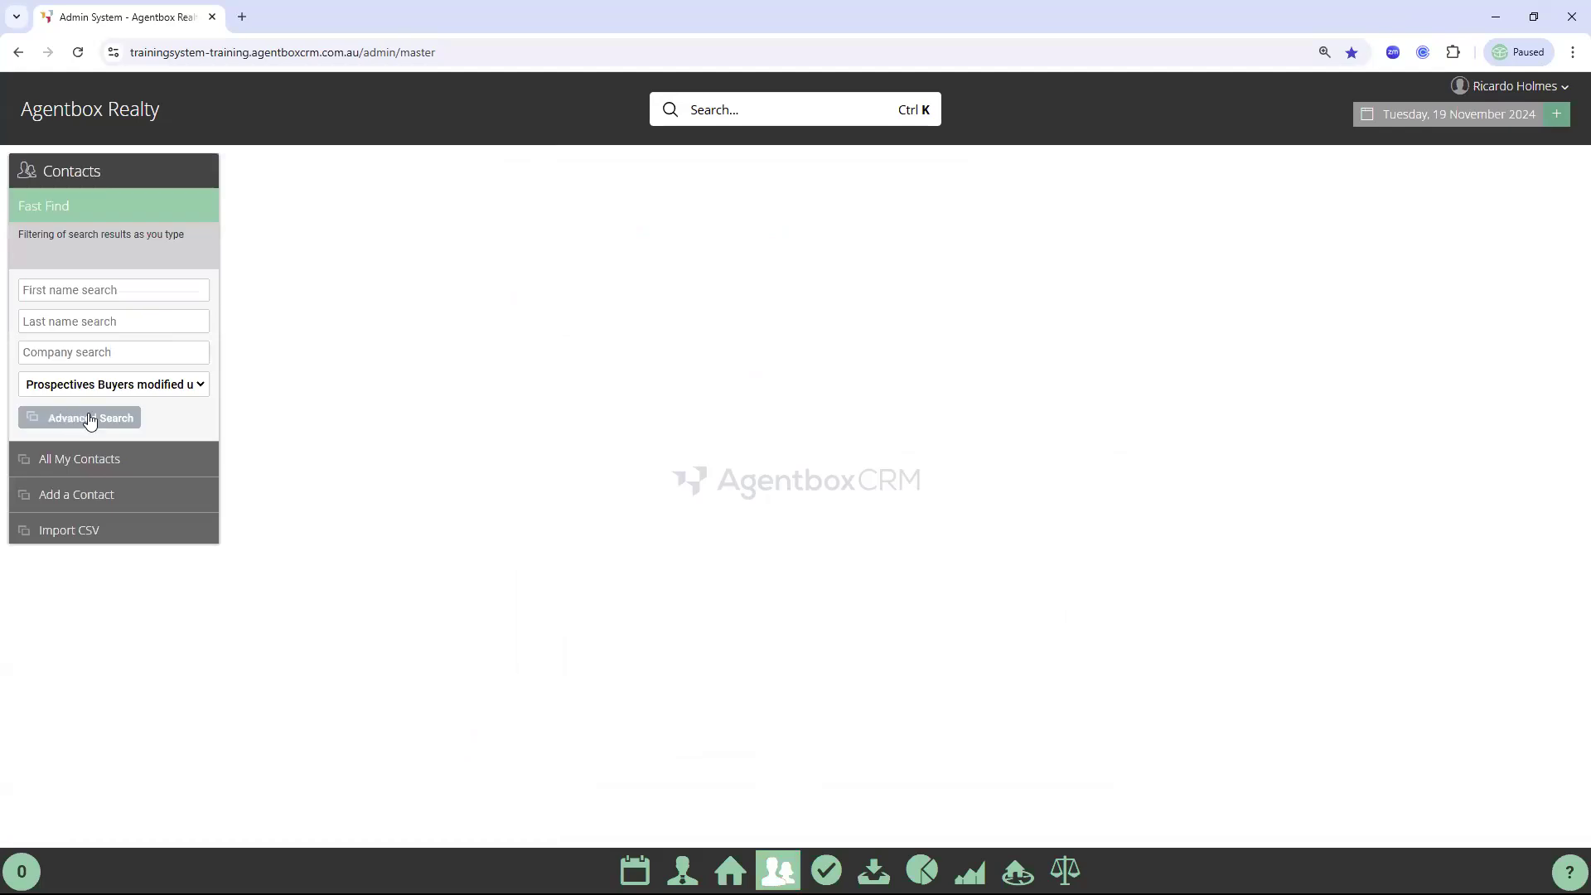
pyautogui.click(114, 421)
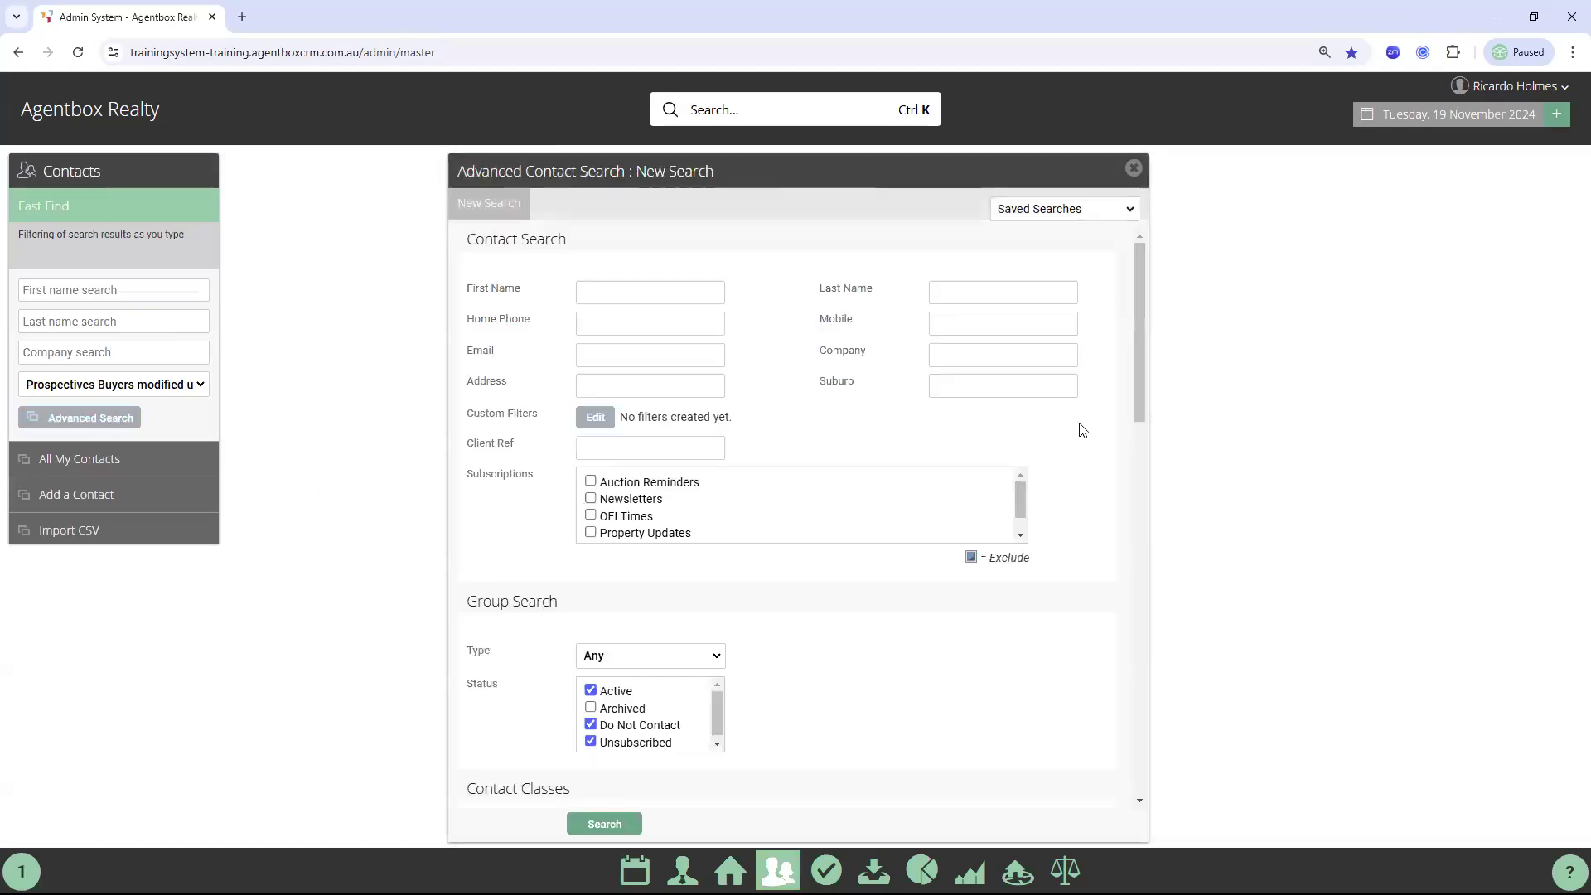
pyautogui.scroll(-3, 1084, 430)
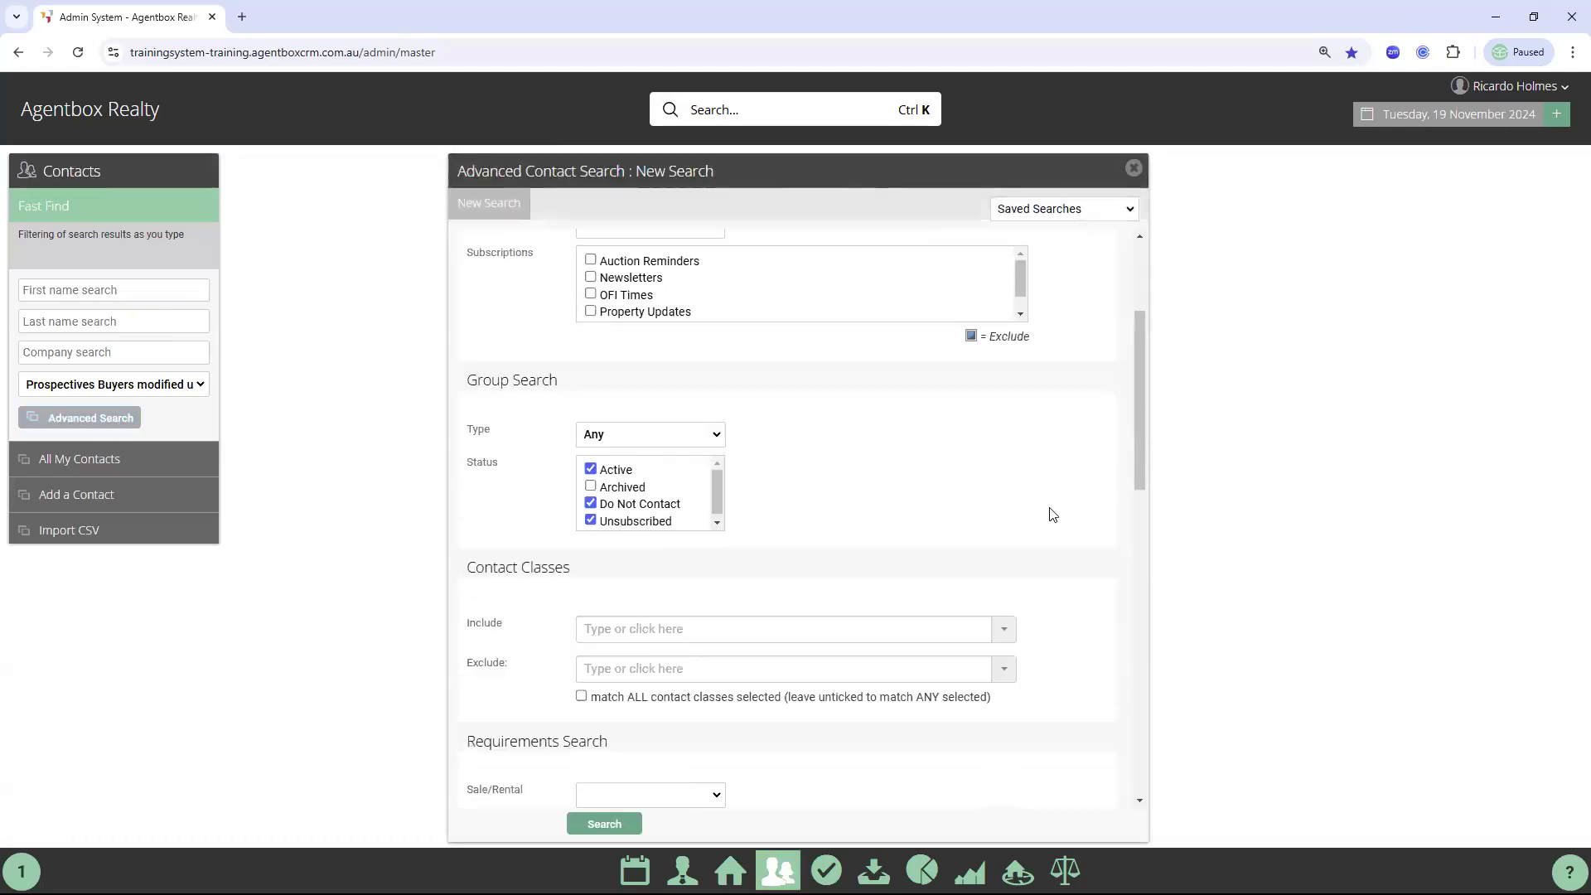
pyautogui.scroll(-12, 1057, 501)
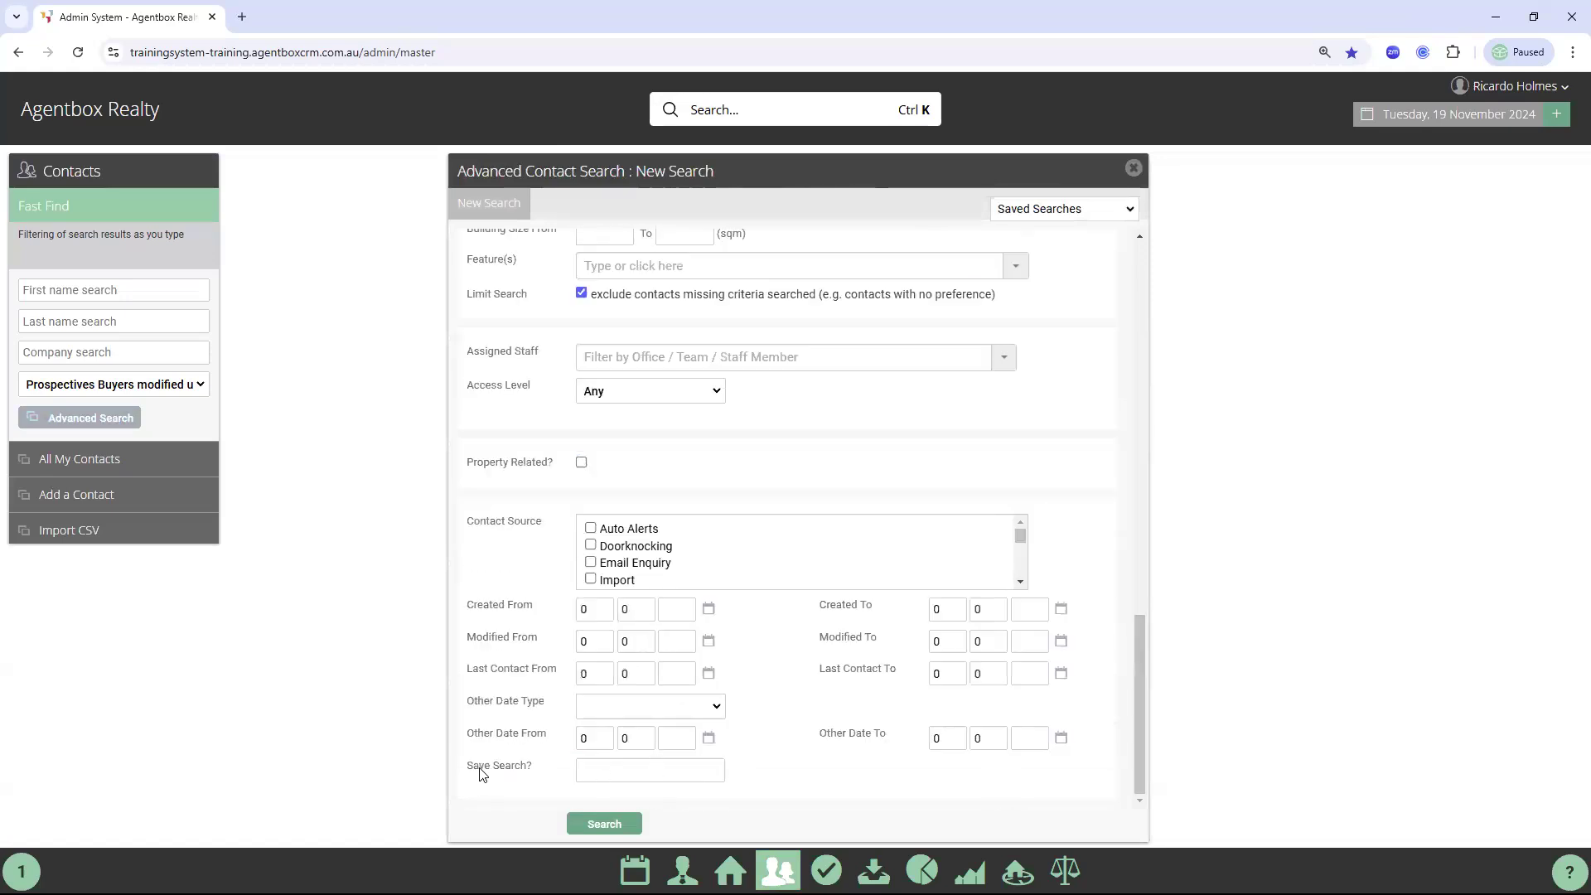
pyautogui.click(625, 771)
pyautogui.write('klklsdflksdflsdfklsdfklsdfkl')
pyautogui.click(625, 822)
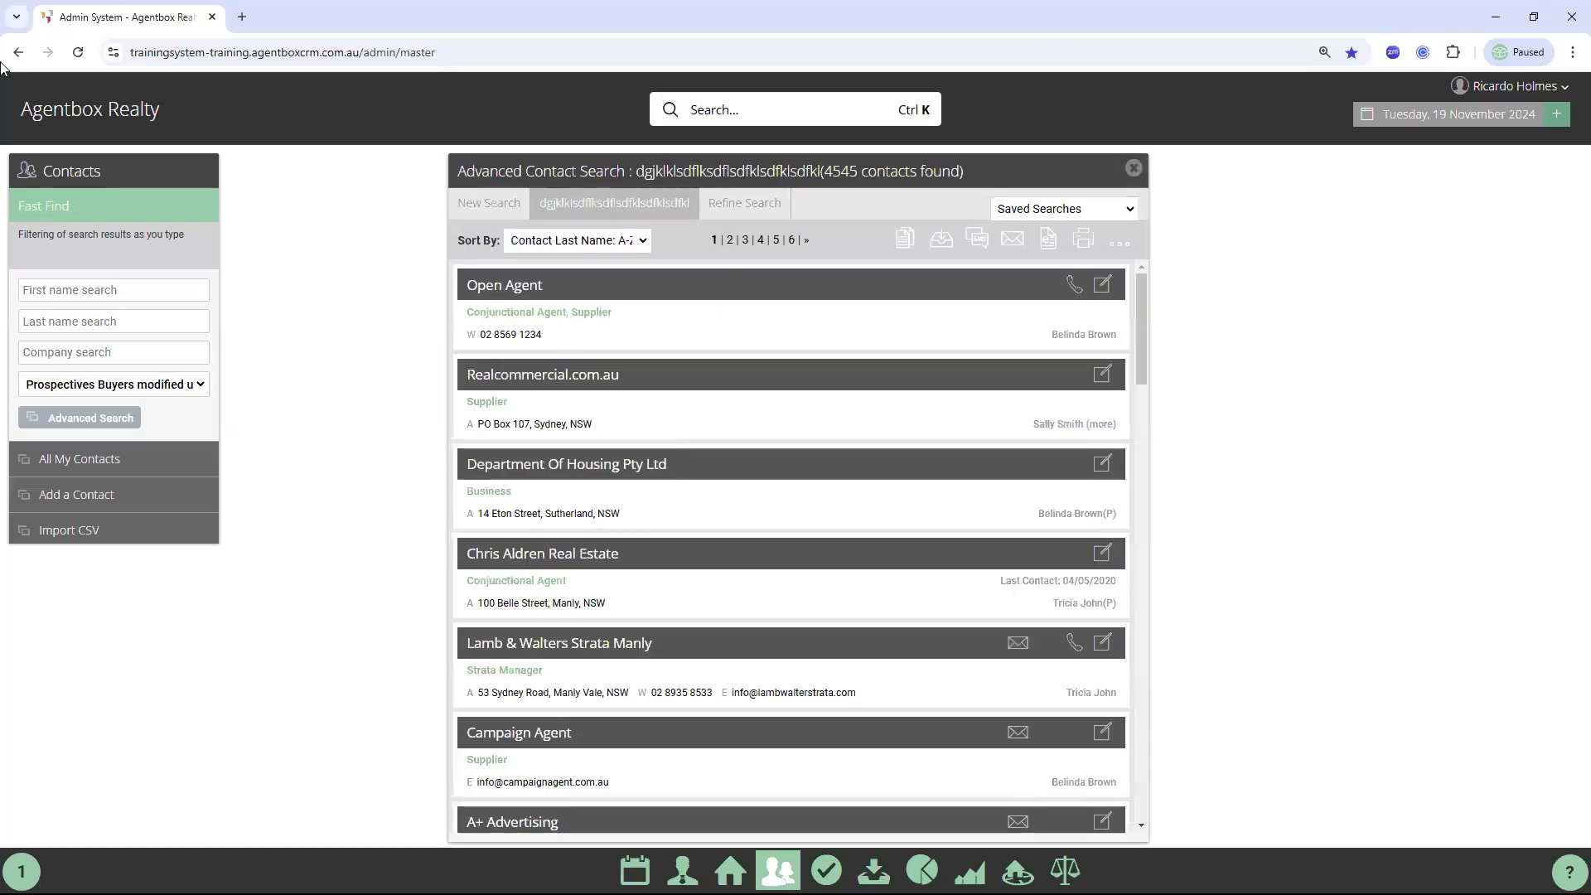
pyautogui.click(78, 53)
pyautogui.click(777, 870)
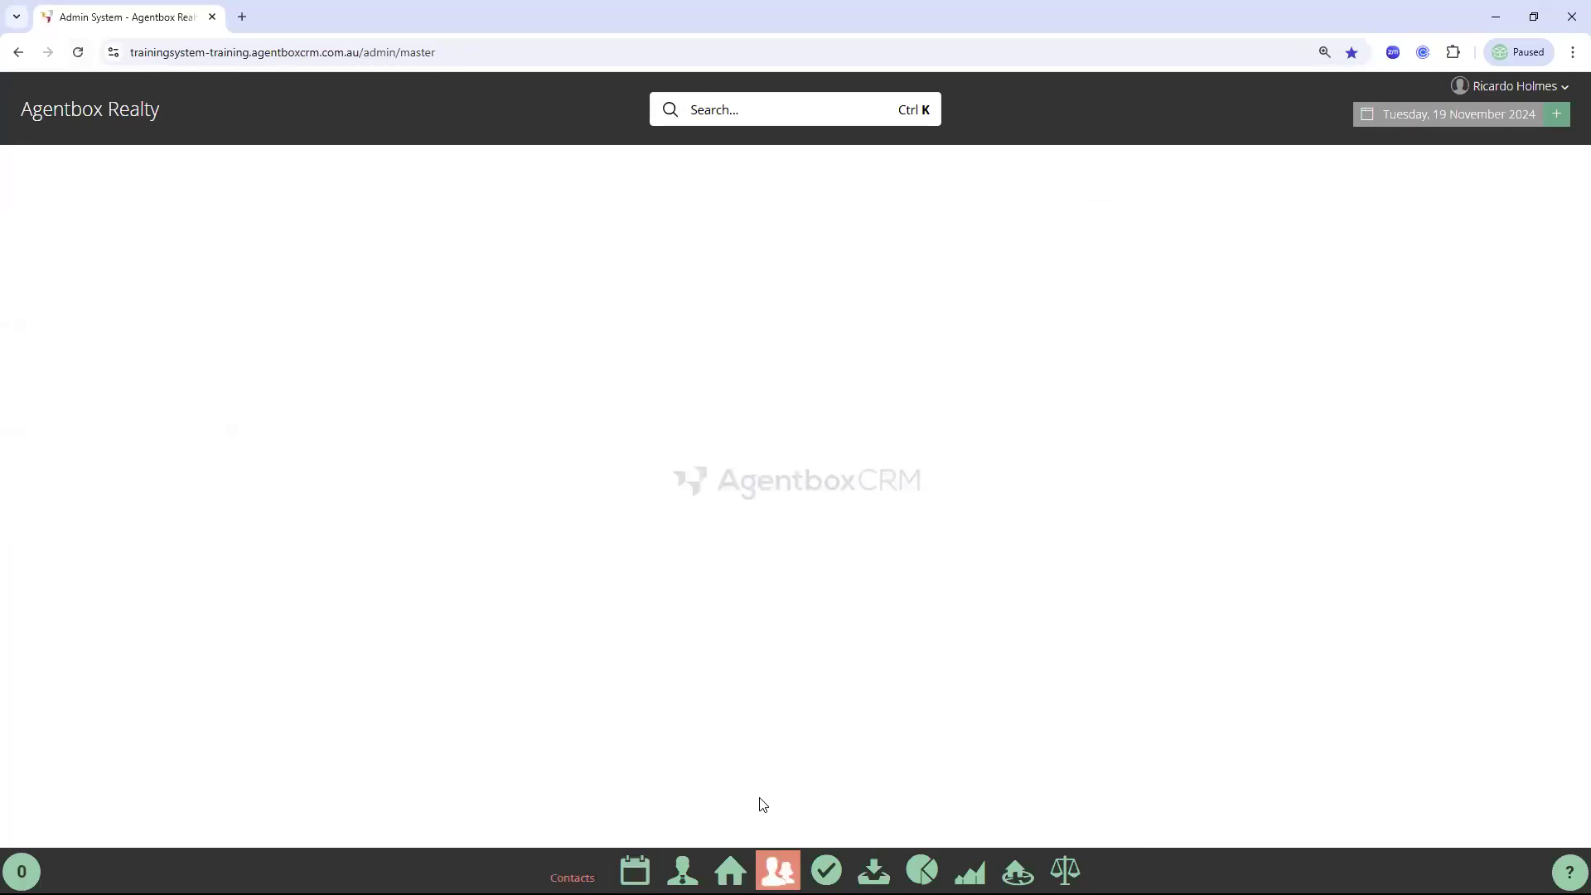
# Load the test saved search, remove it with confirmation, and return to the dashboard
pyautogui.click(176, 385)
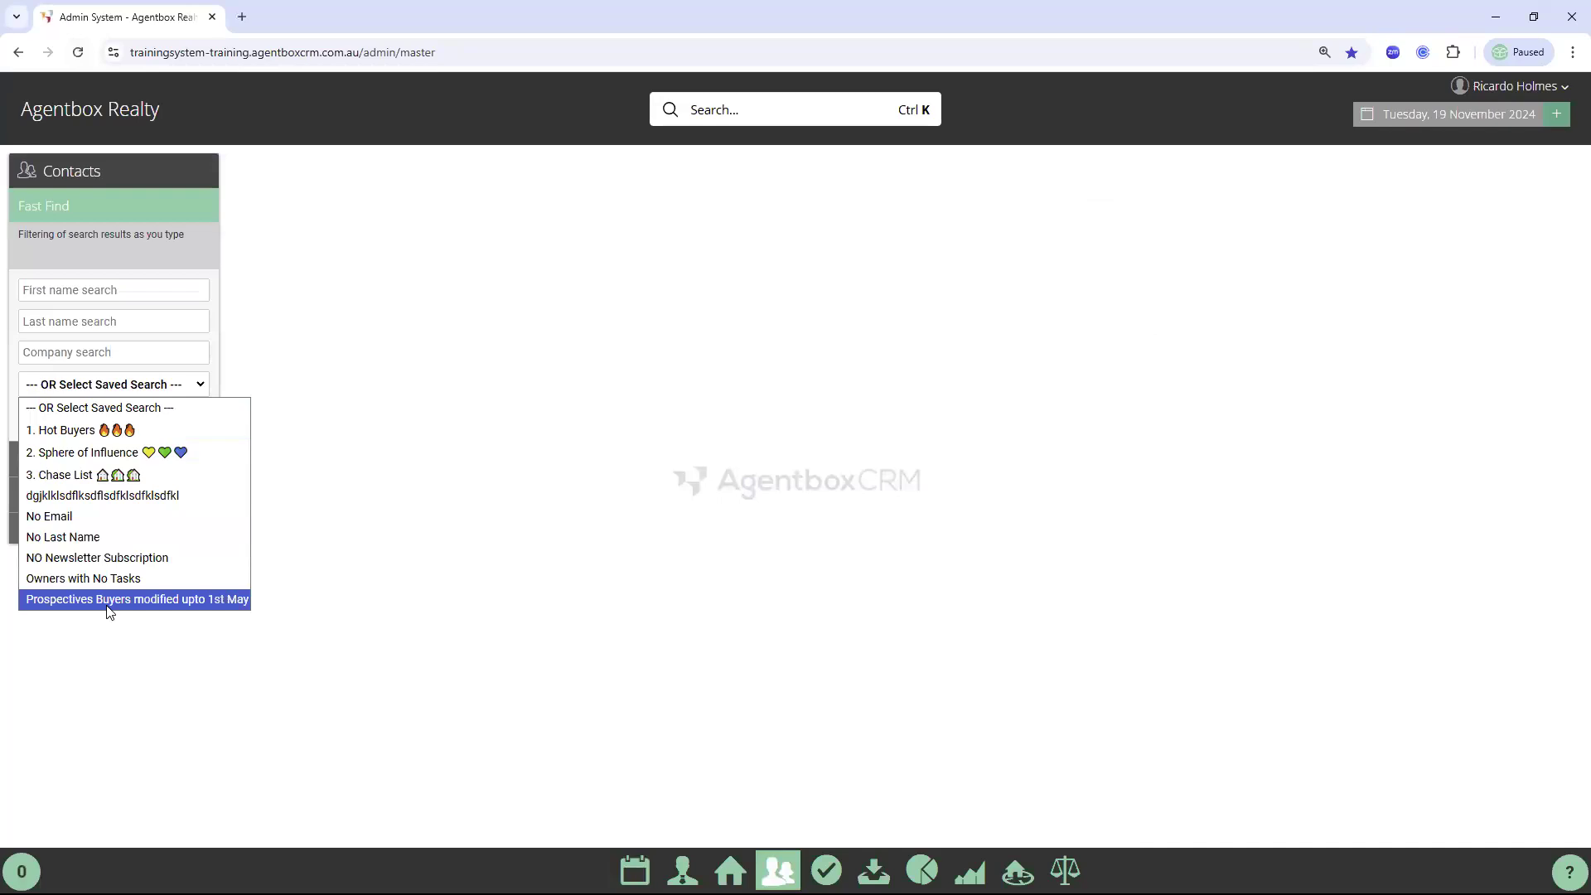
pyautogui.click(132, 508)
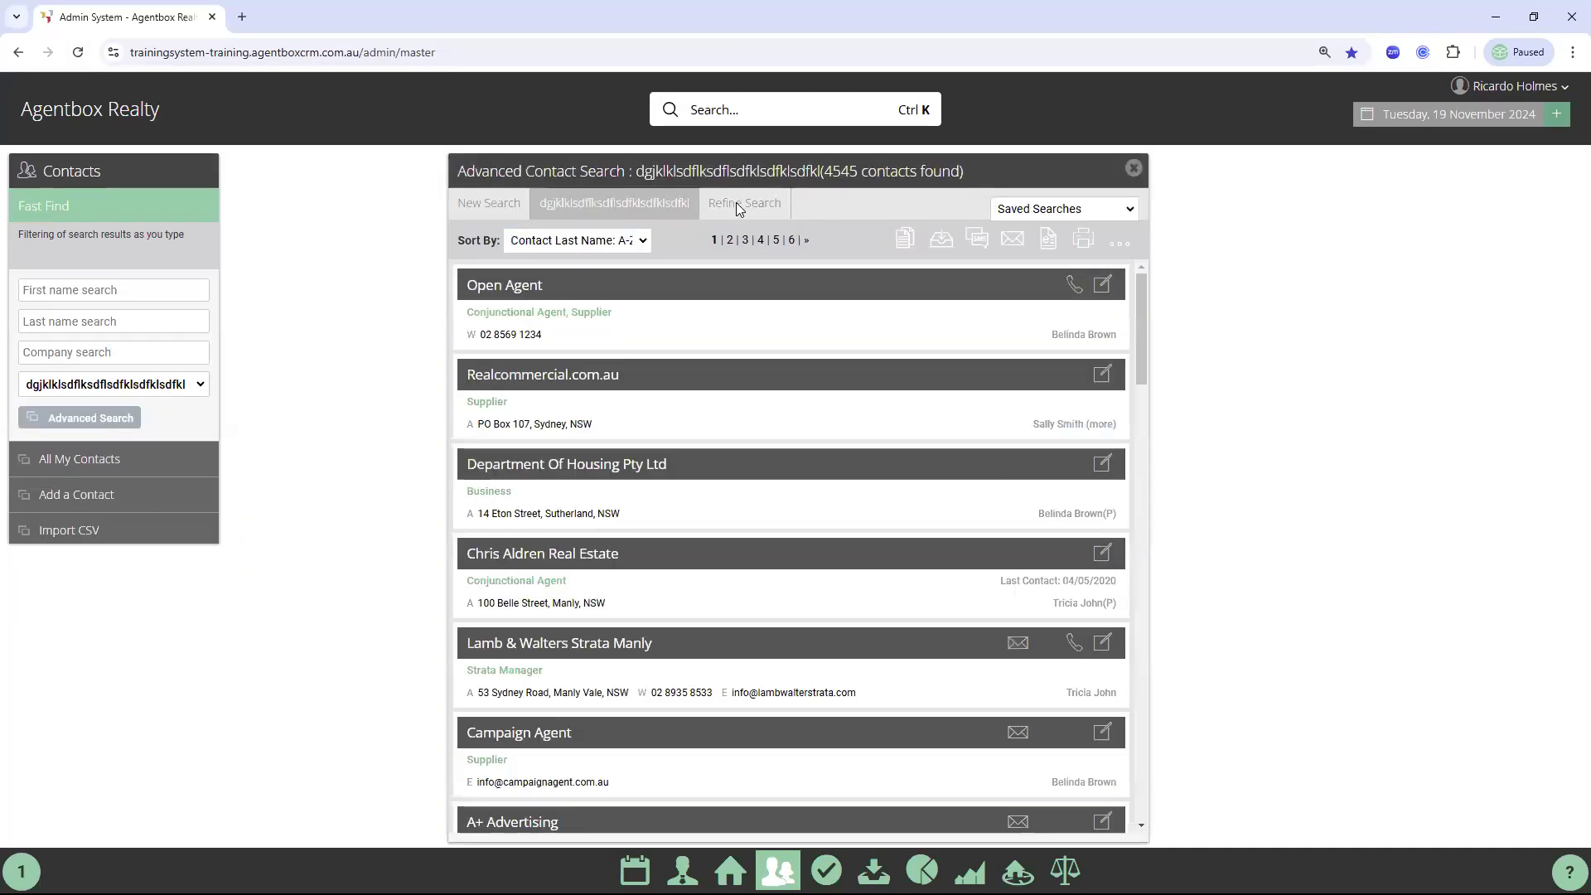
pyautogui.click(741, 205)
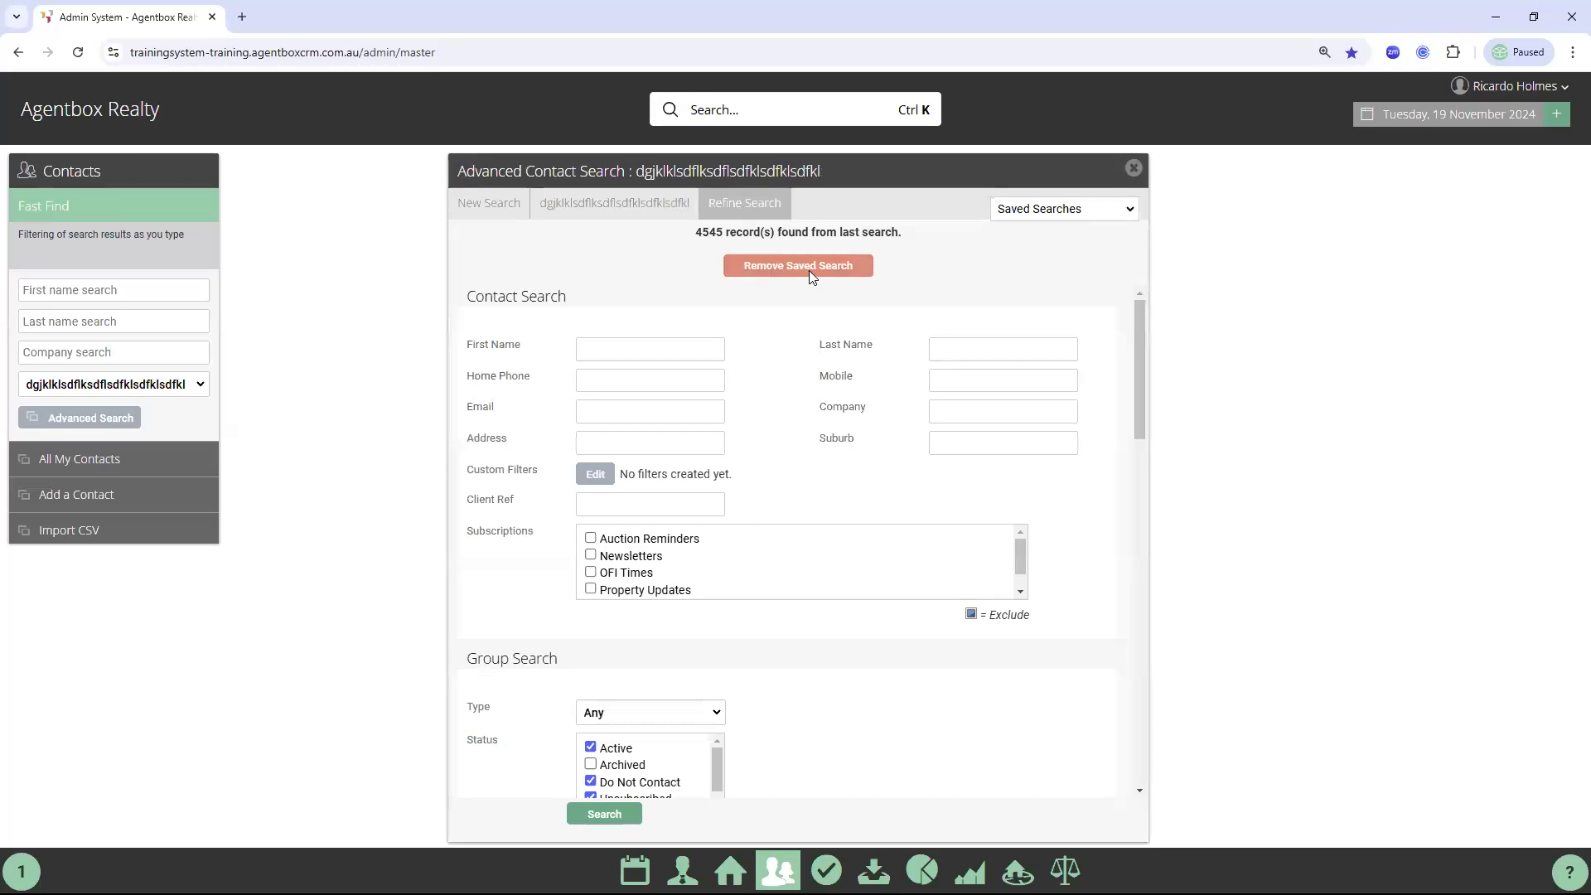
pyautogui.click(809, 270)
pyautogui.click(886, 495)
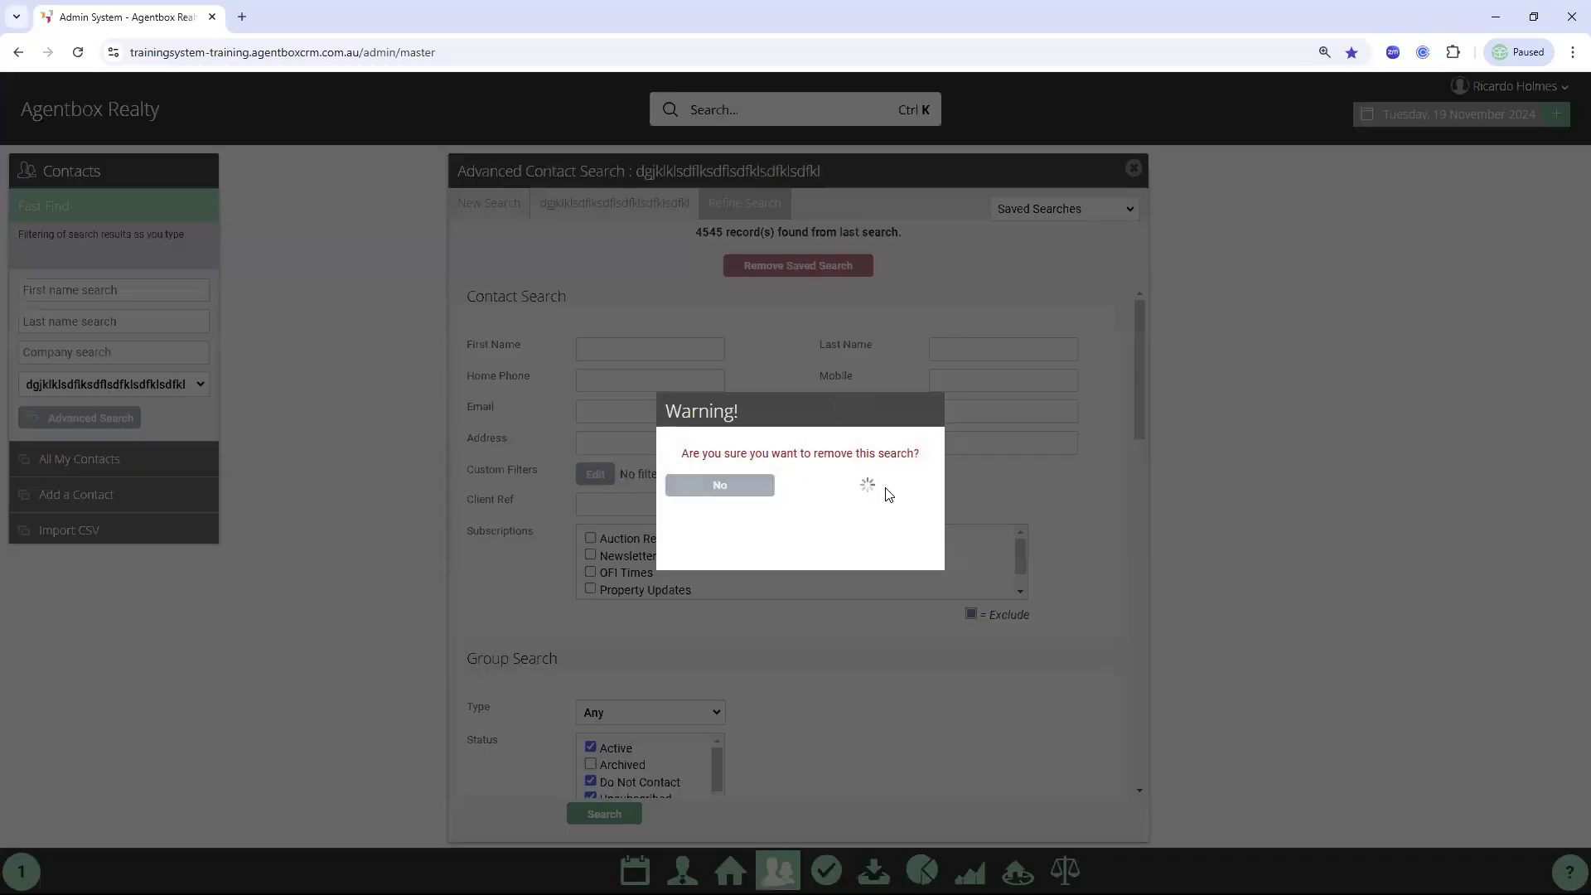
pyautogui.click(1137, 170)
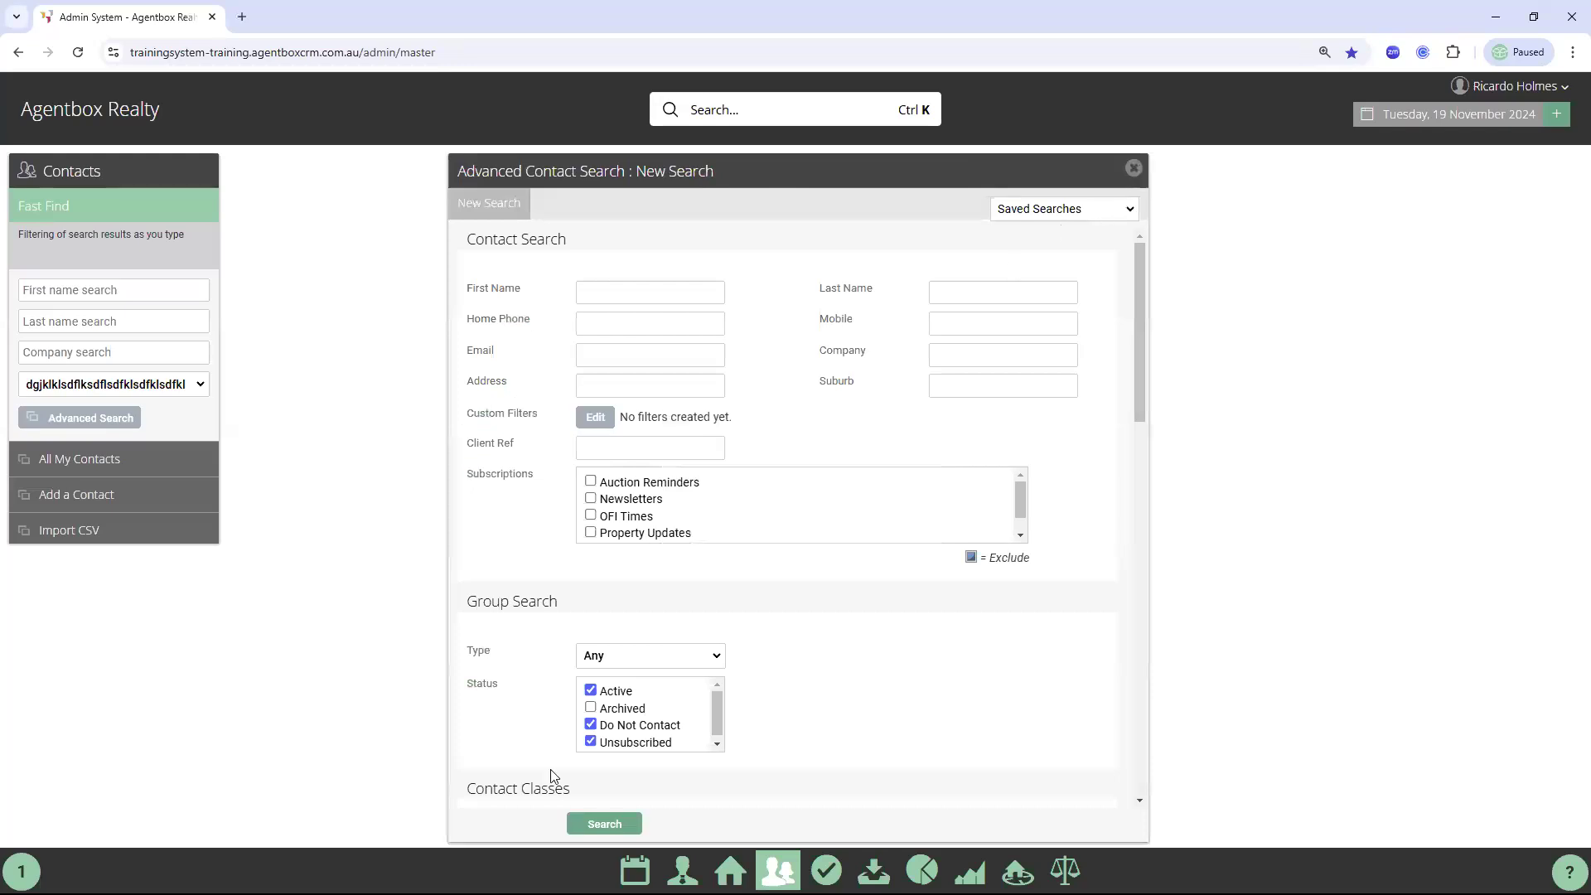
pyautogui.click(634, 867)
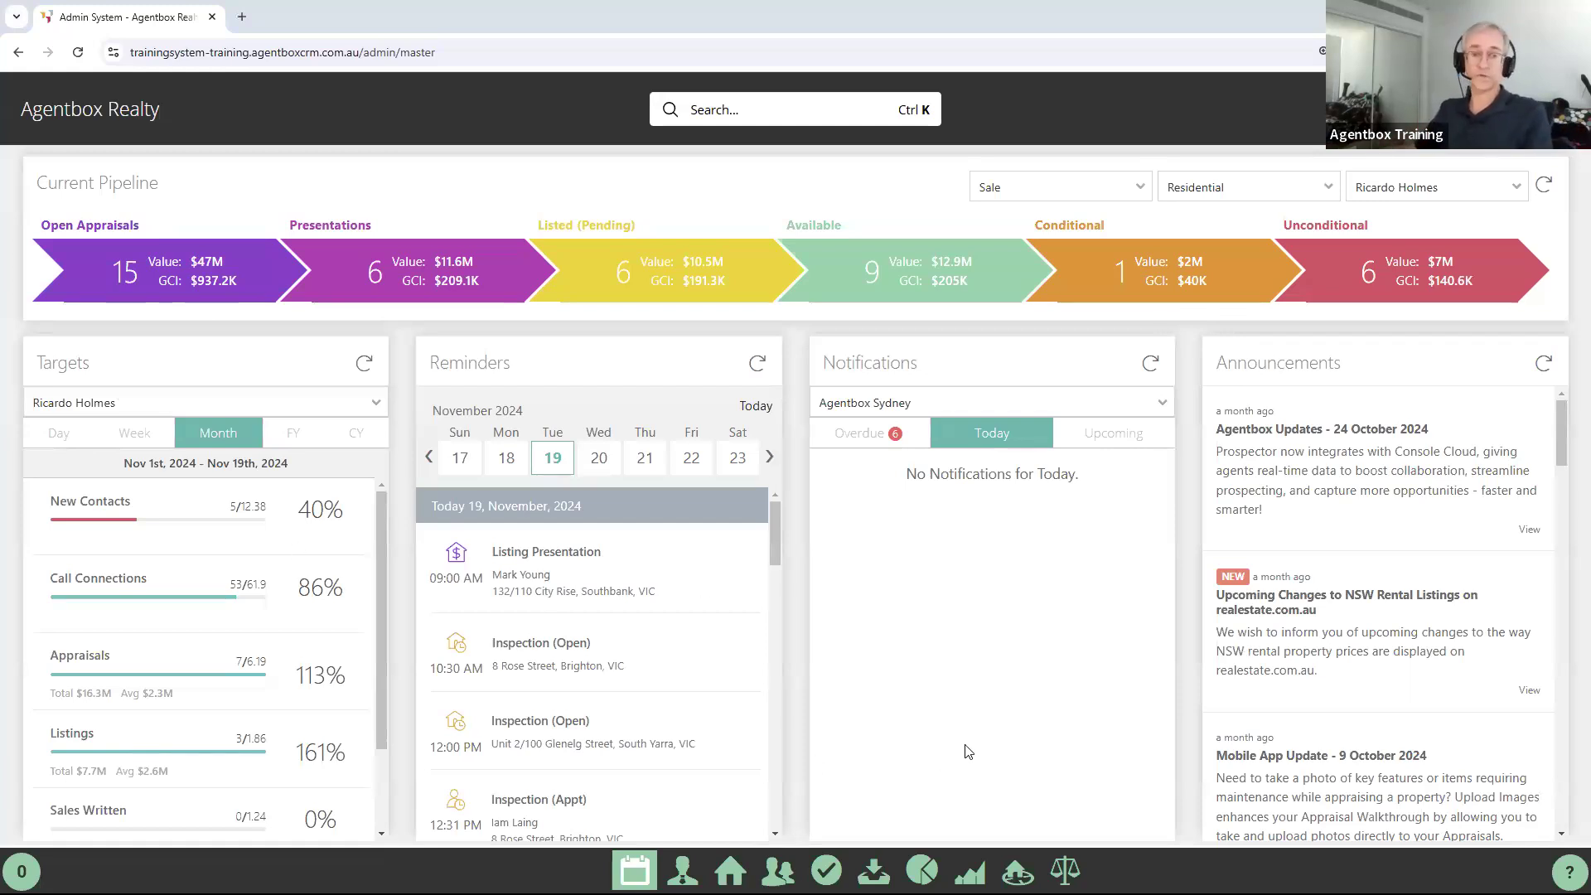
# Switch to the 'Data Data Data' deck and view the Let's Recap and Review your Pipeline slides
pyautogui.hotkey('alt', 'Tab')
pyautogui.hotkey('alt', 'Tab')
pyautogui.hotkey('alt', 'Tab')
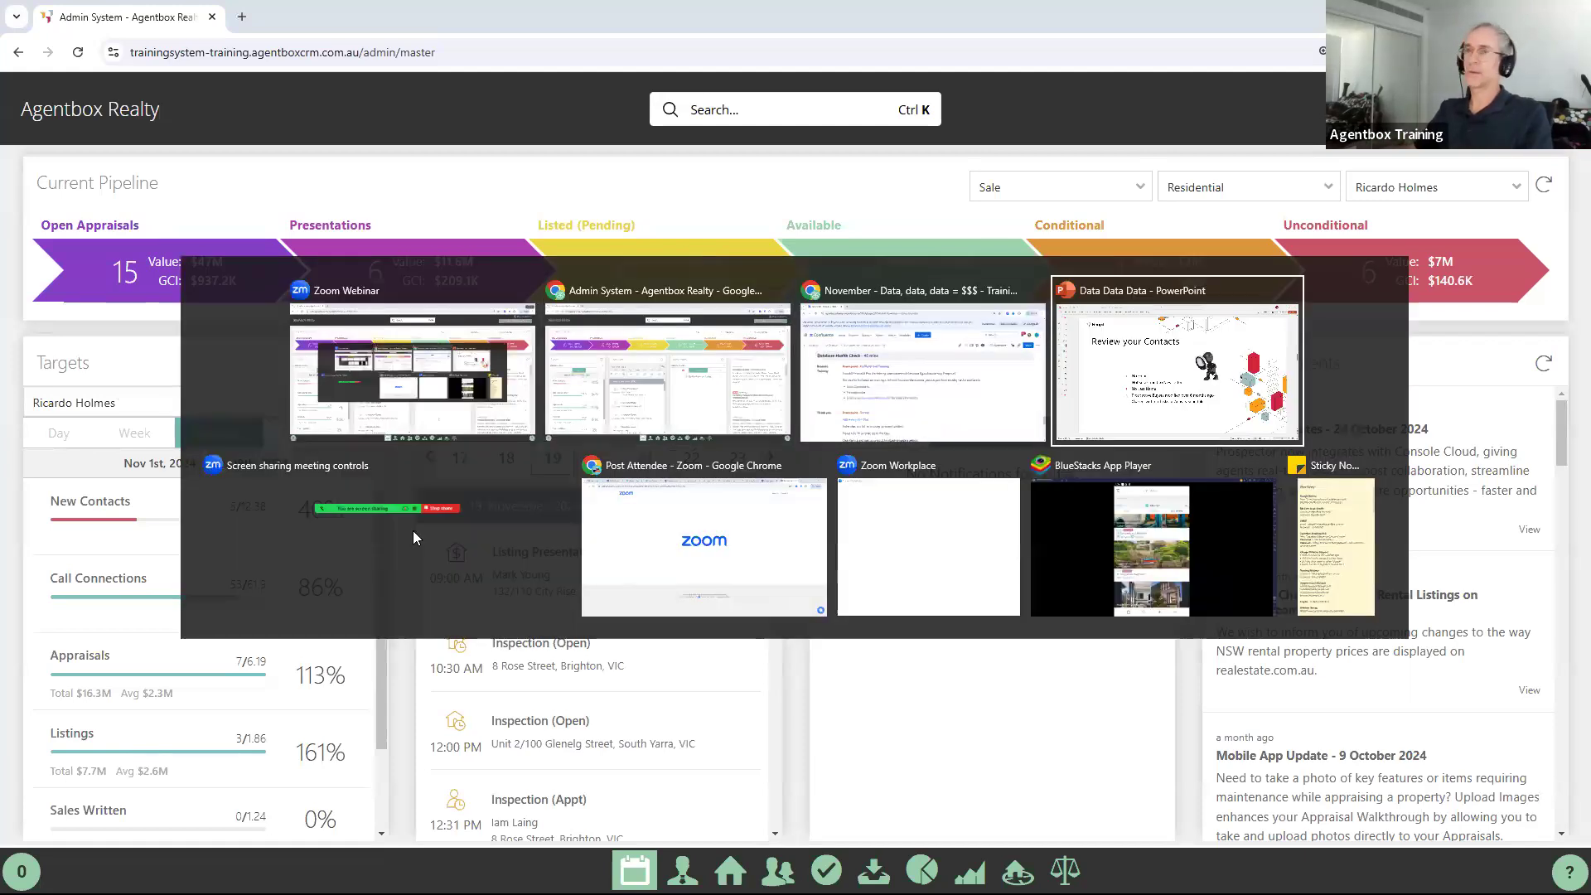
pyautogui.click(53, 306)
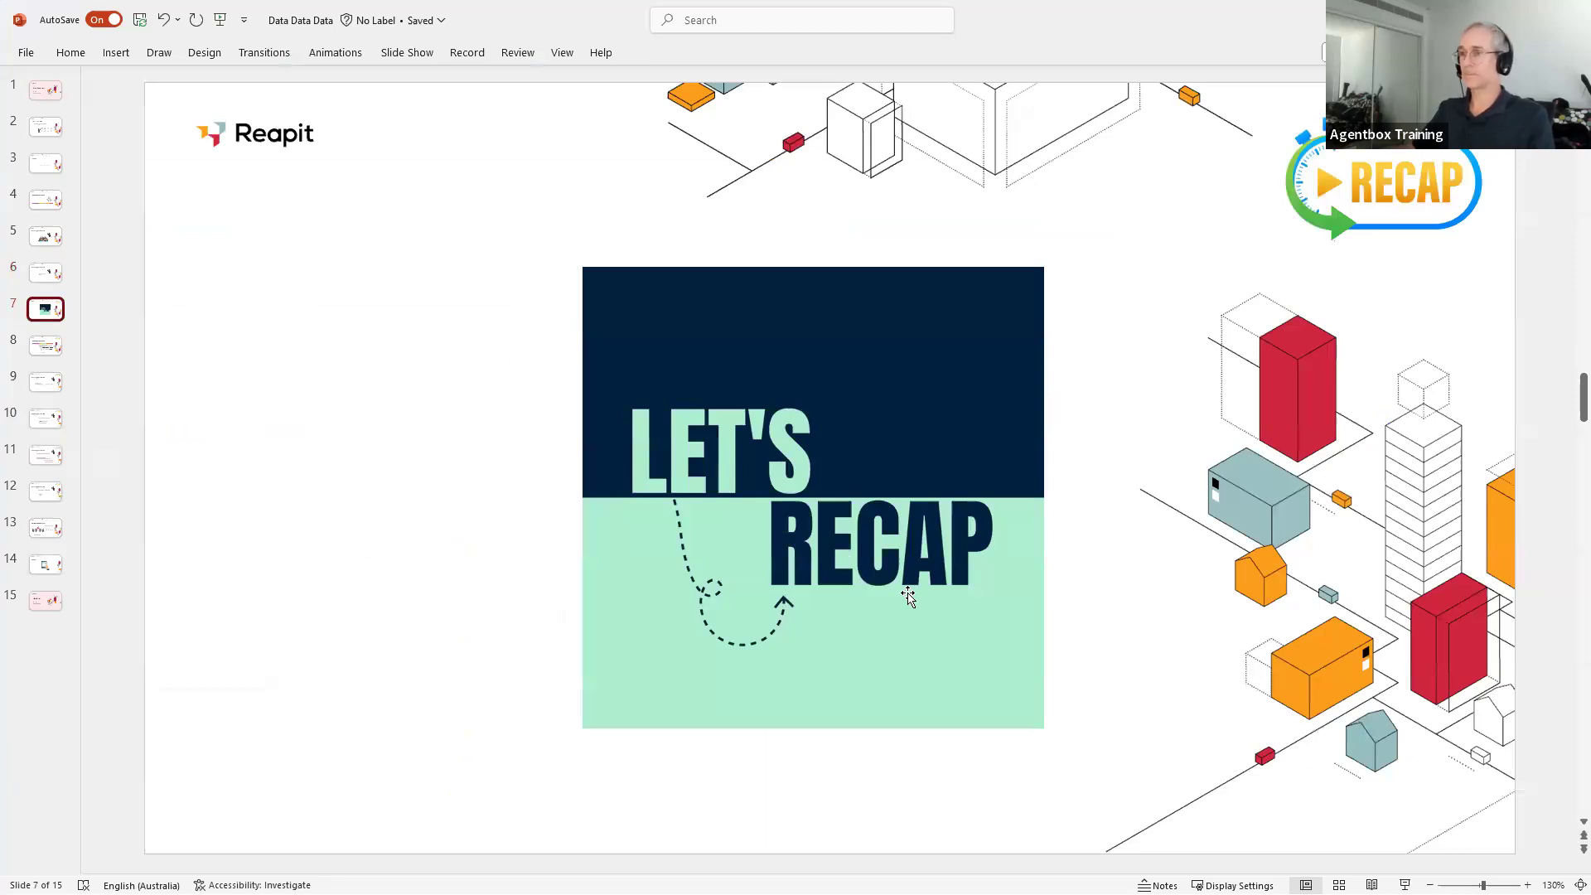
pyautogui.click(50, 352)
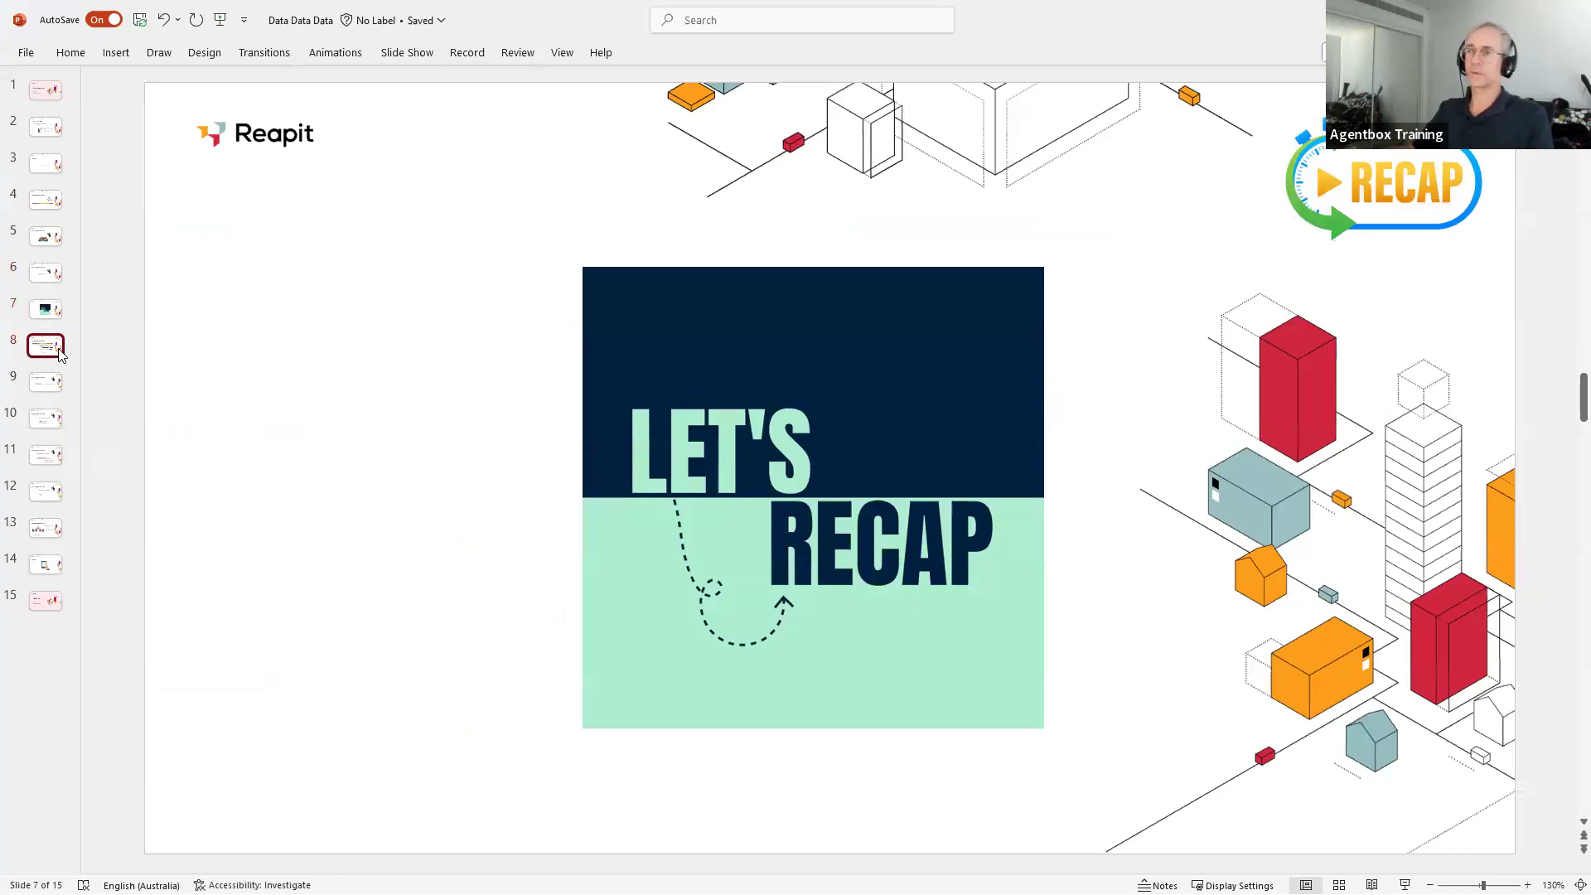